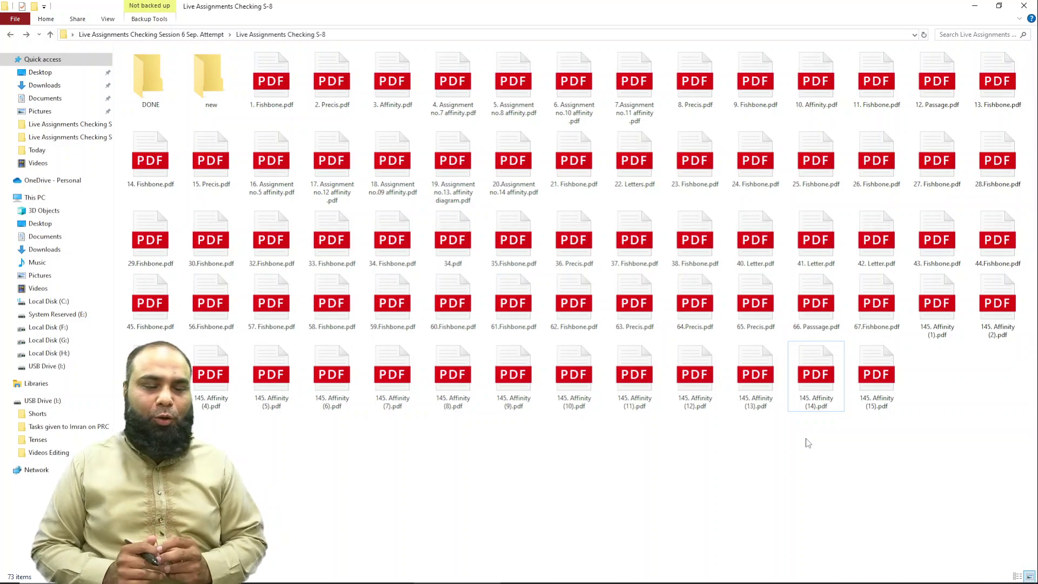
Step: Select a range of Fishbone PDFs in File Explorer, then clear that selection
click(270, 76)
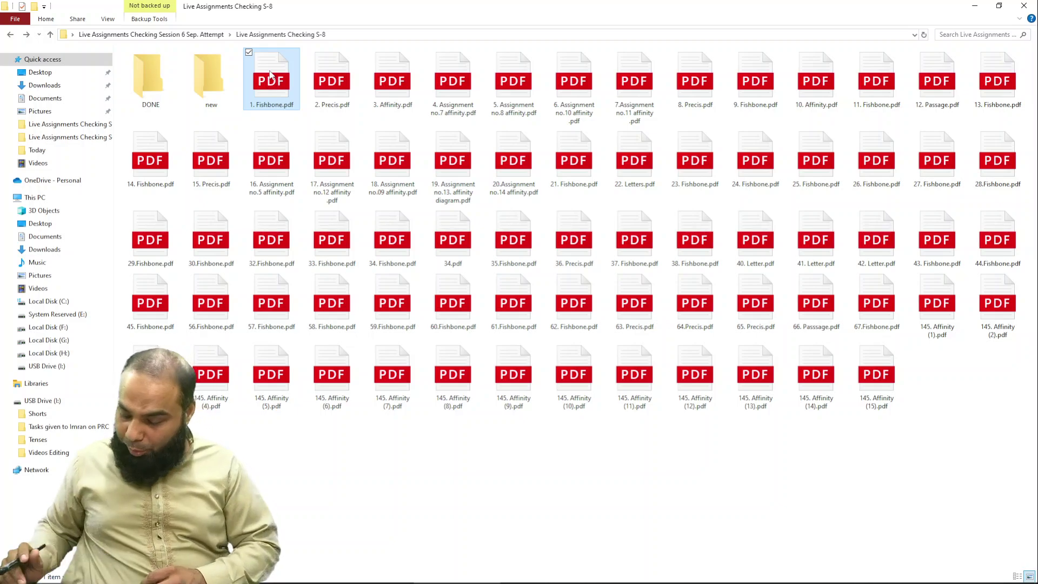
key(shift+Down)
key(shift+Down)
key(shift+Down)
key(shift+Down)
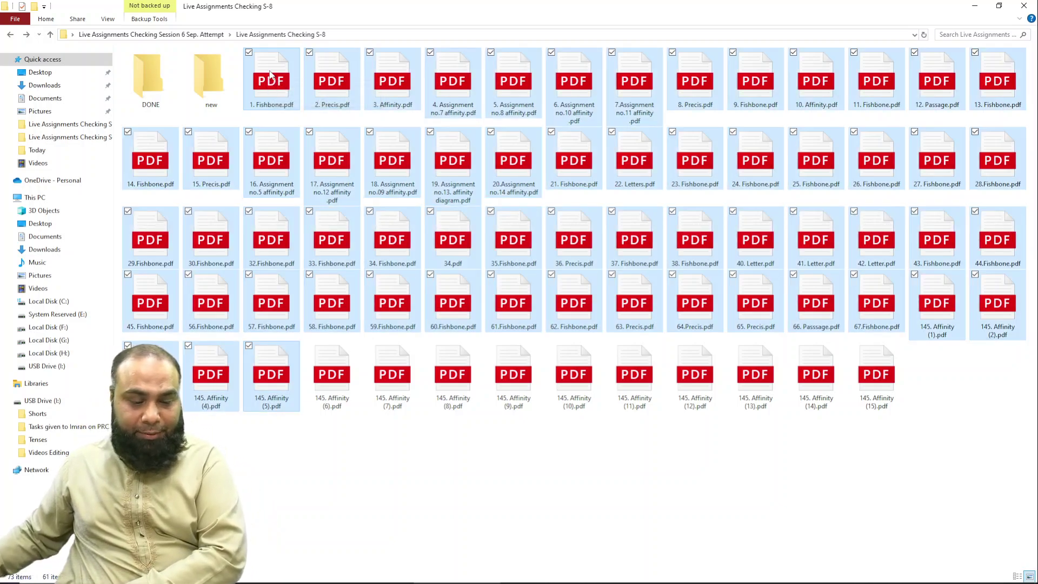
key(shift+Right)
key(shift+Right)
key(shift+Right)
key(shift+Right)
key(shift+Right)
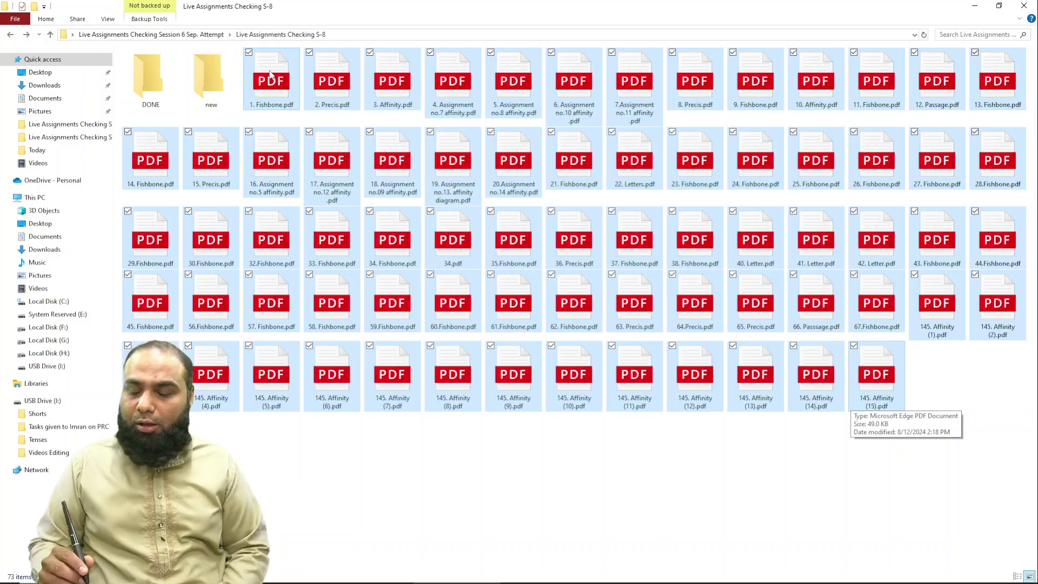
click(680, 490)
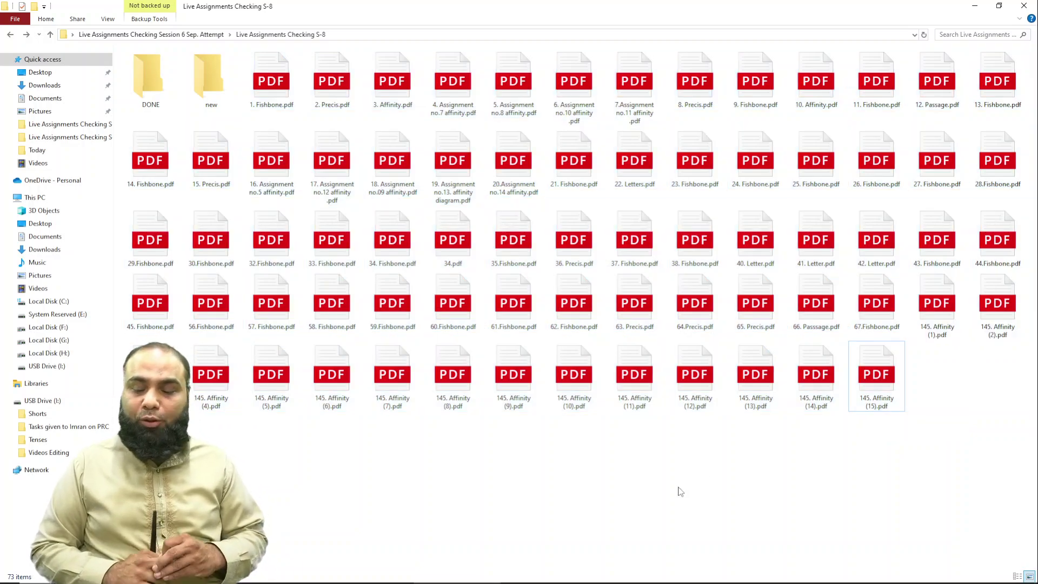
Step: Select 145. Affinity (1).pdf through (15).pdf and open them all in Edge
click(955, 323)
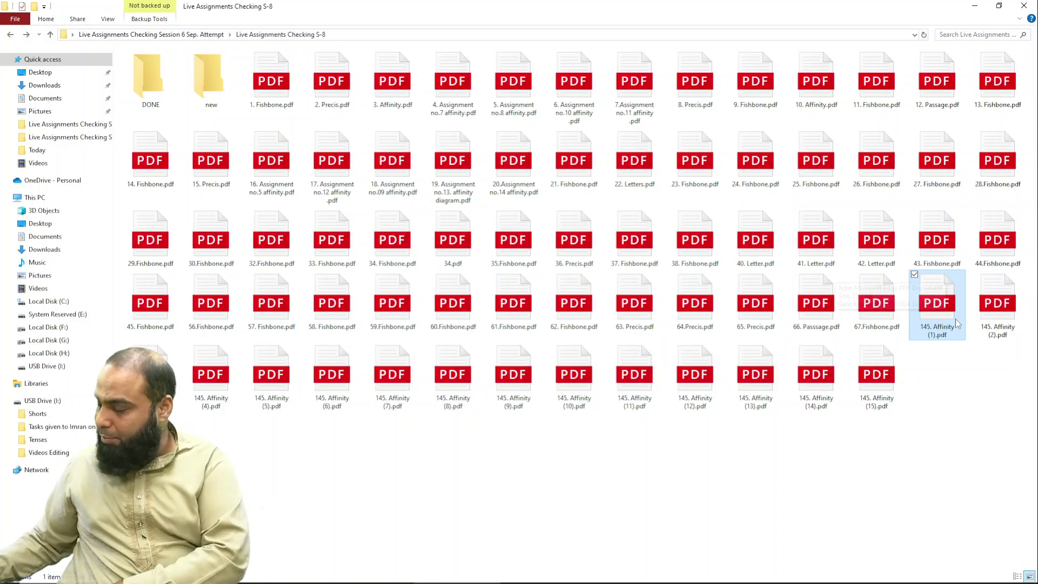
key(shift+Right)
key(shift+Right)
key(shift+Right)
key(shift+Right)
key(shift+Right)
key(shift+Right)
key(shift+Right)
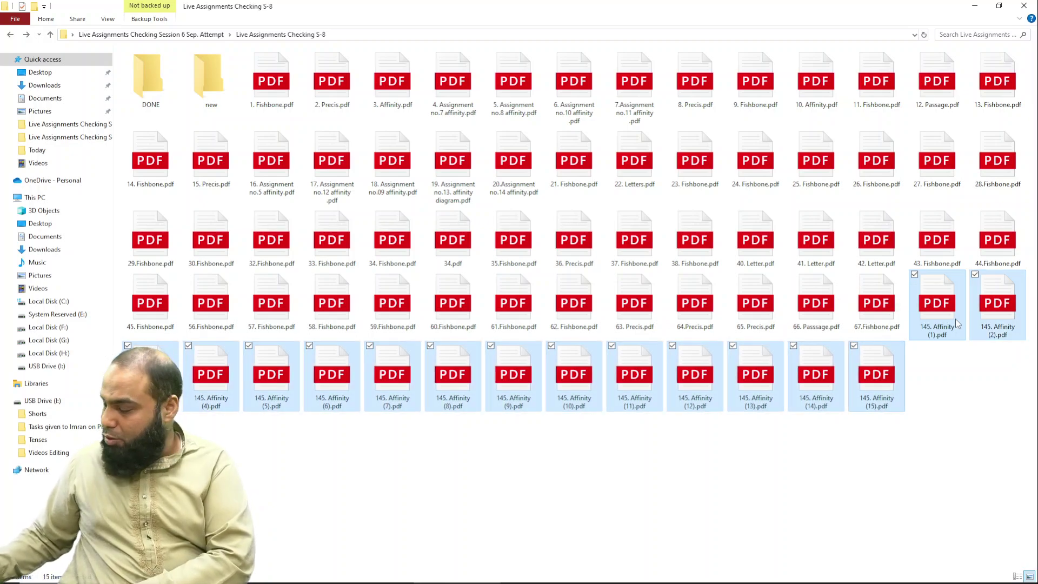
key(Return)
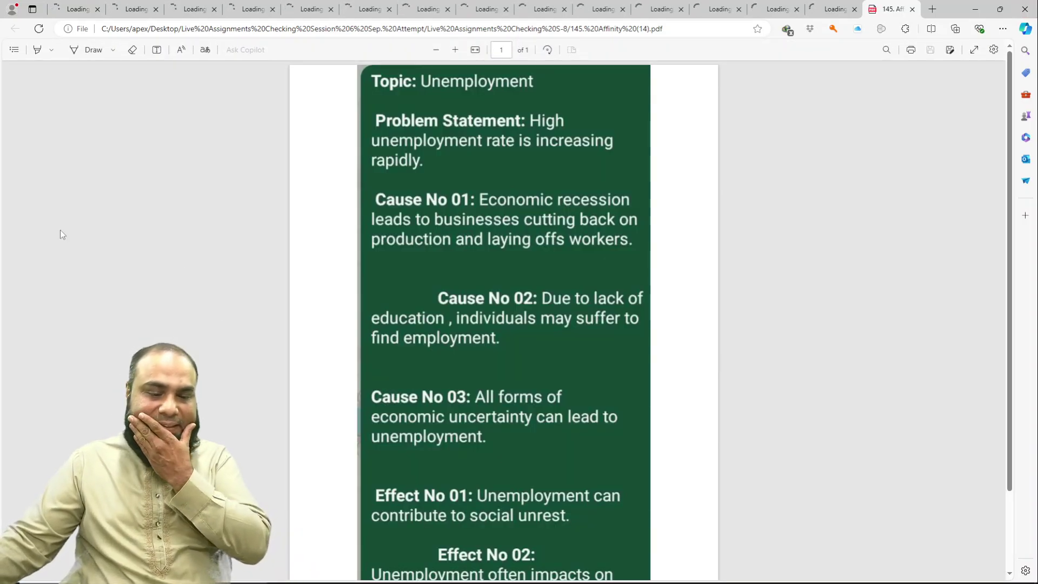
Step: Show the Precis PDF at page width with the Draw pen active
click(73, 9)
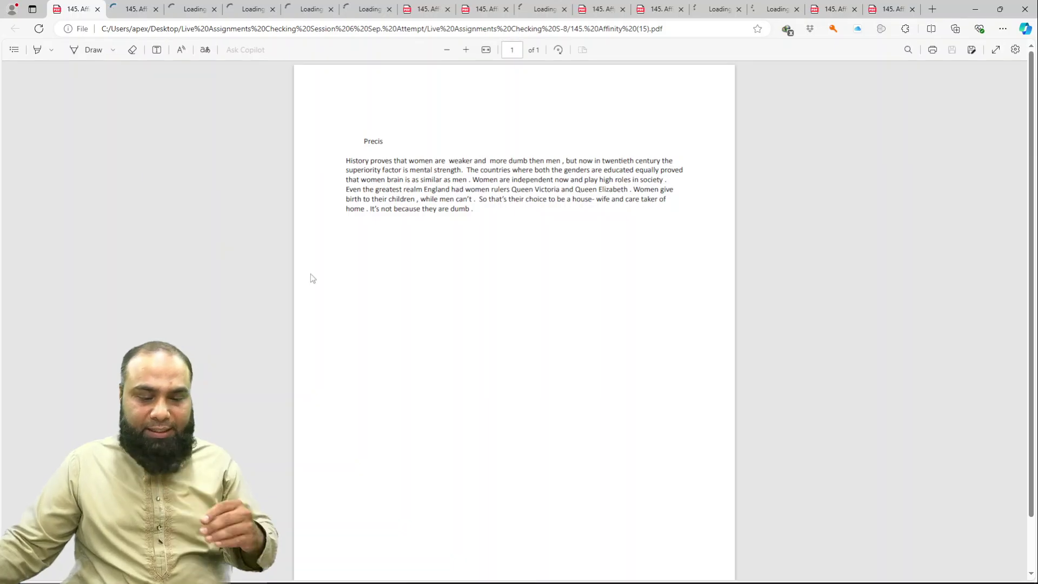
click(486, 50)
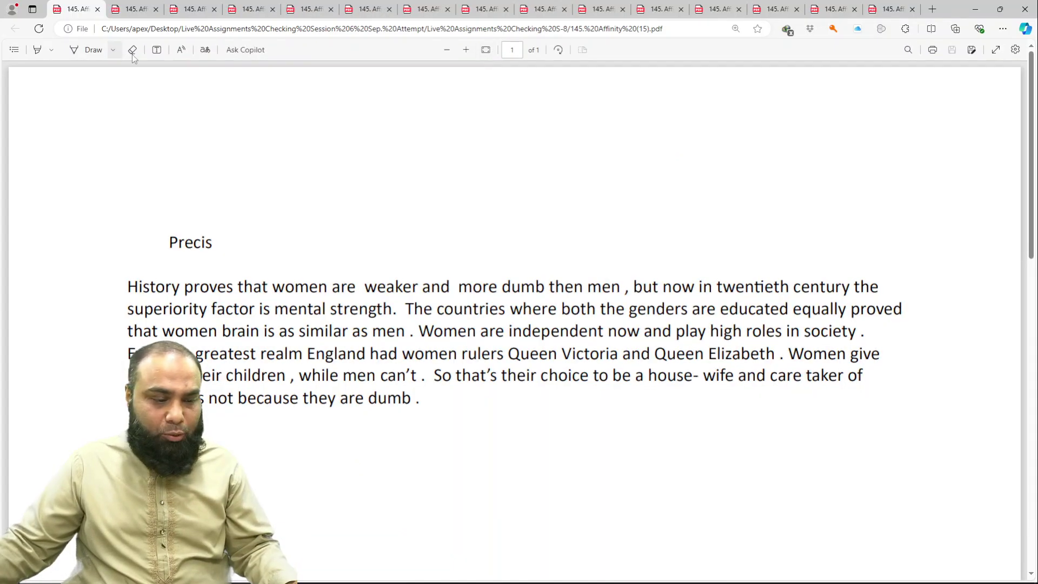
click(89, 50)
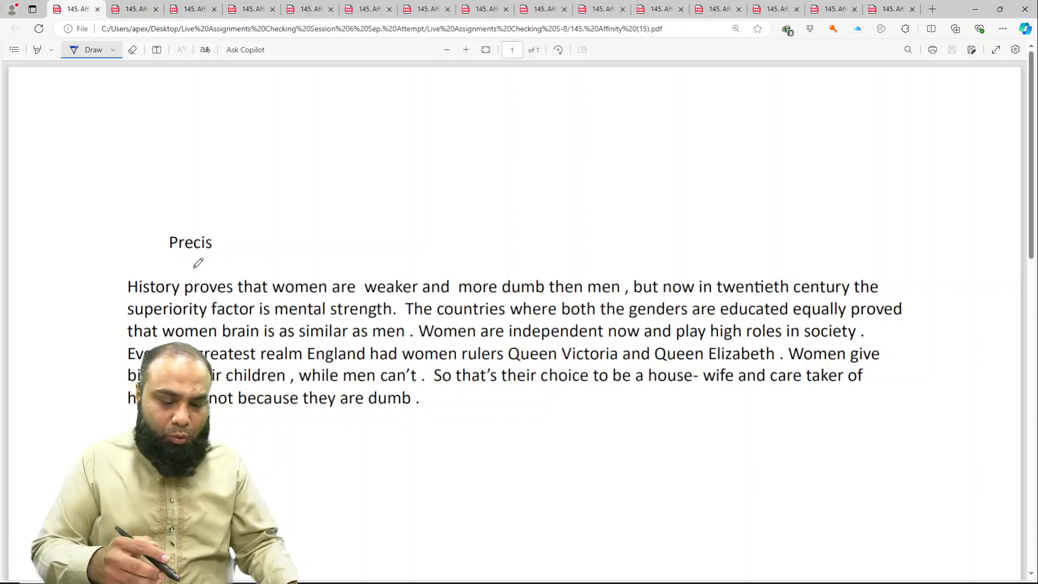
Step: Tick the first line, circle the misspelled 'then' and write 'than' above it
drag(435, 299, 457, 286)
click(563, 299)
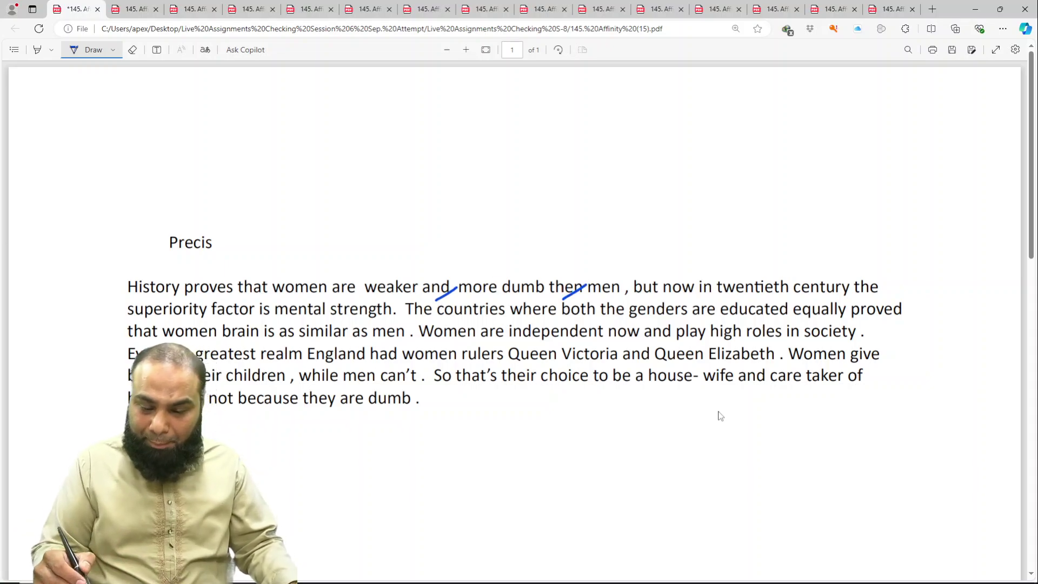
drag(583, 284, 586, 282)
click(577, 214)
mouse_move(578, 215)
mouse_down()
mouse_move(574, 234)
mouse_move(626, 215)
mouse_up()
drag(569, 257, 625, 221)
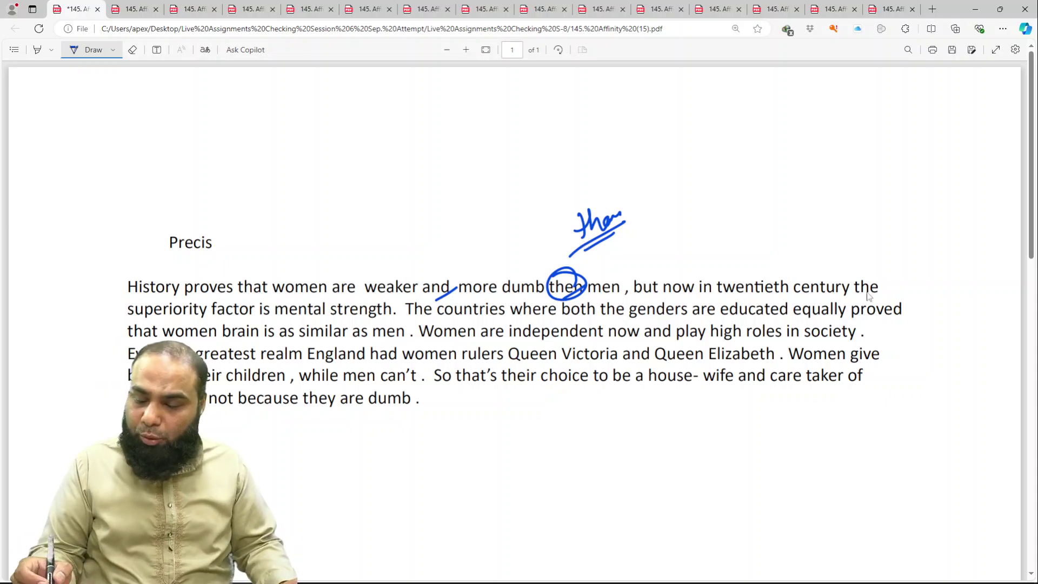
Step: Tick words through the paragraph and strike through 'high' and 'Queen'
drag(837, 305, 852, 291)
drag(284, 297, 312, 280)
drag(361, 314, 381, 304)
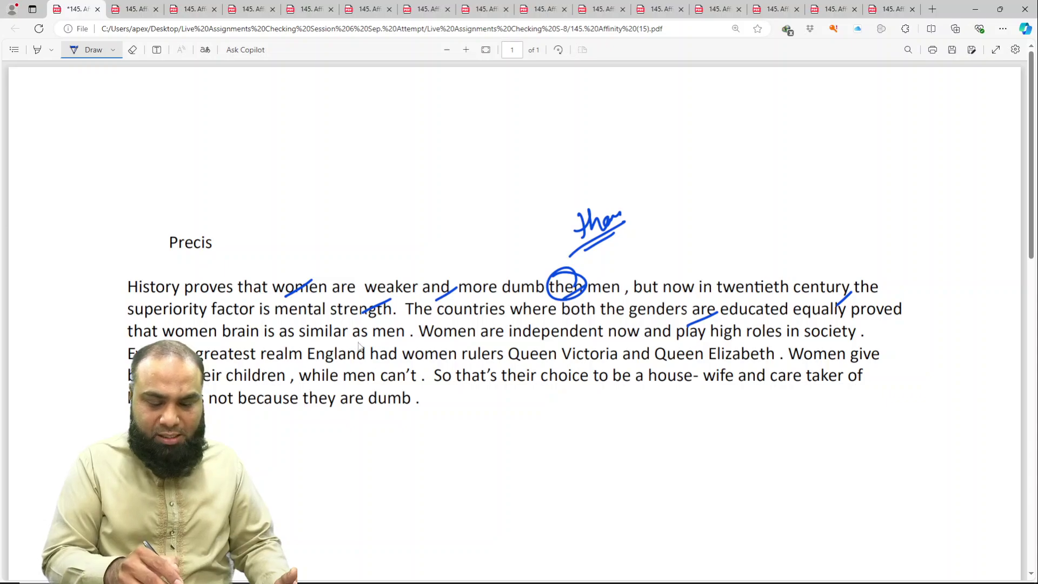
drag(560, 342, 591, 331)
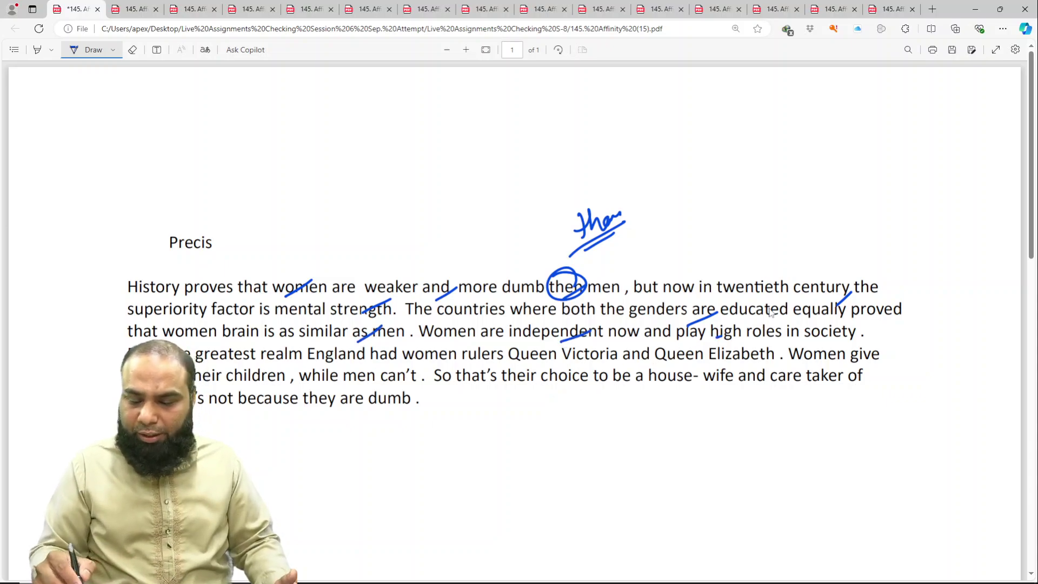
drag(716, 338, 751, 325)
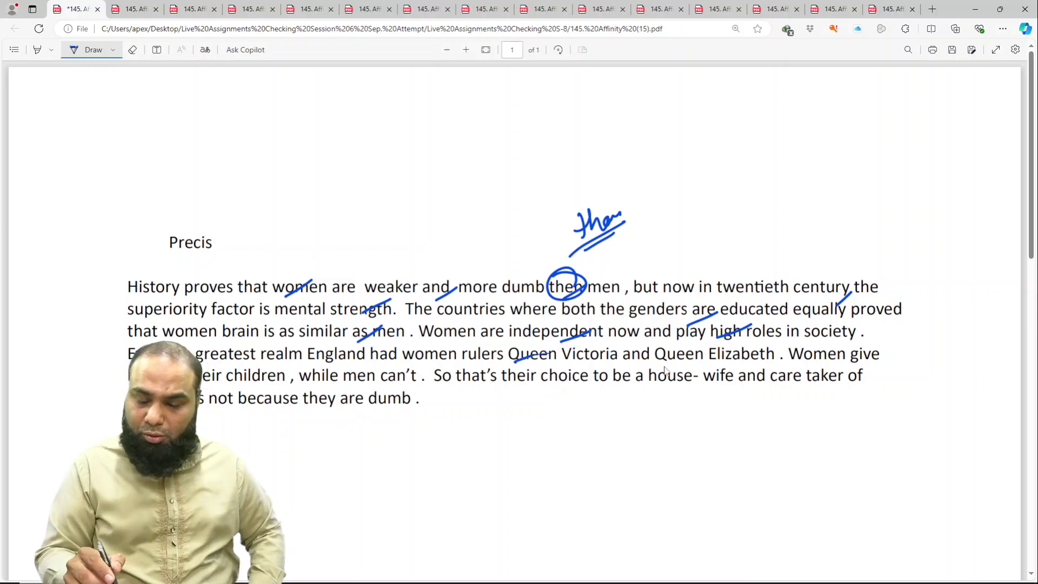
drag(663, 360, 708, 344)
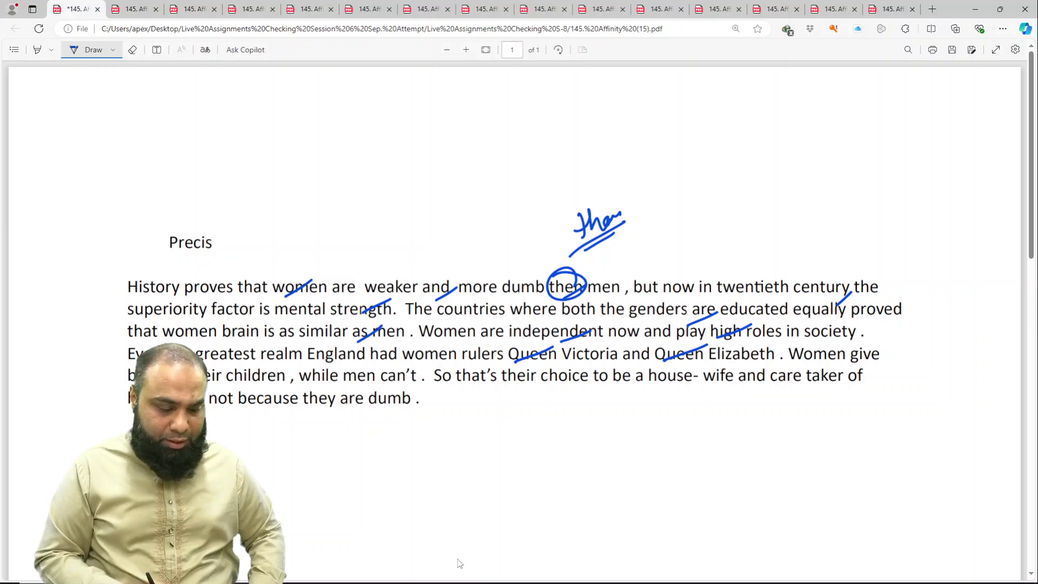
drag(252, 395, 281, 377)
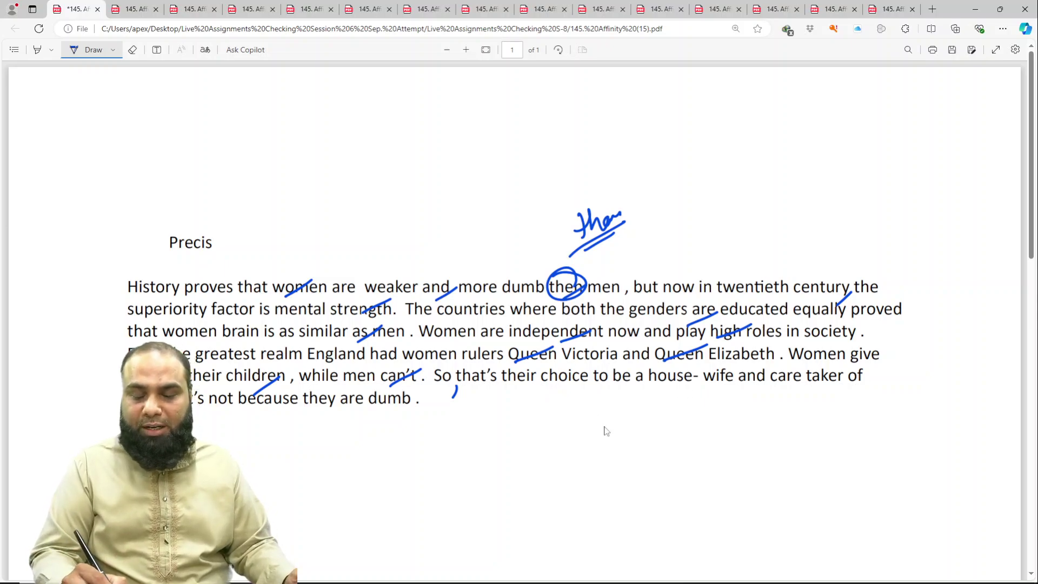
Step: Write and circle 8/10 below the paragraph, save, and go to the Energy Crisis tab
drag(605, 430, 600, 417)
mouse_move(583, 471)
mouse_down()
mouse_move(628, 434)
mouse_move(615, 494)
mouse_up()
drag(619, 464, 622, 470)
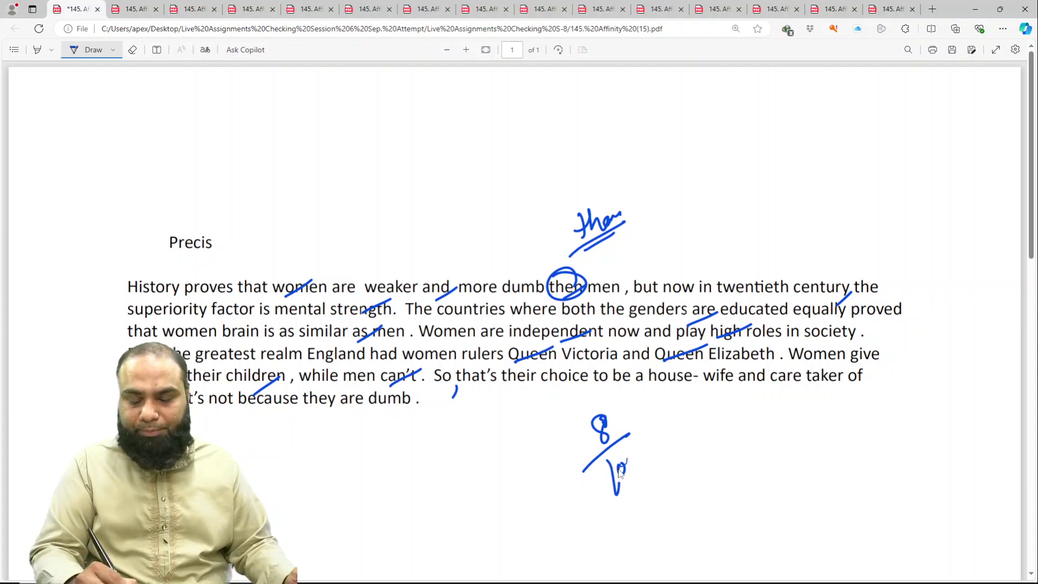
drag(627, 432, 539, 430)
key(ctrl+s)
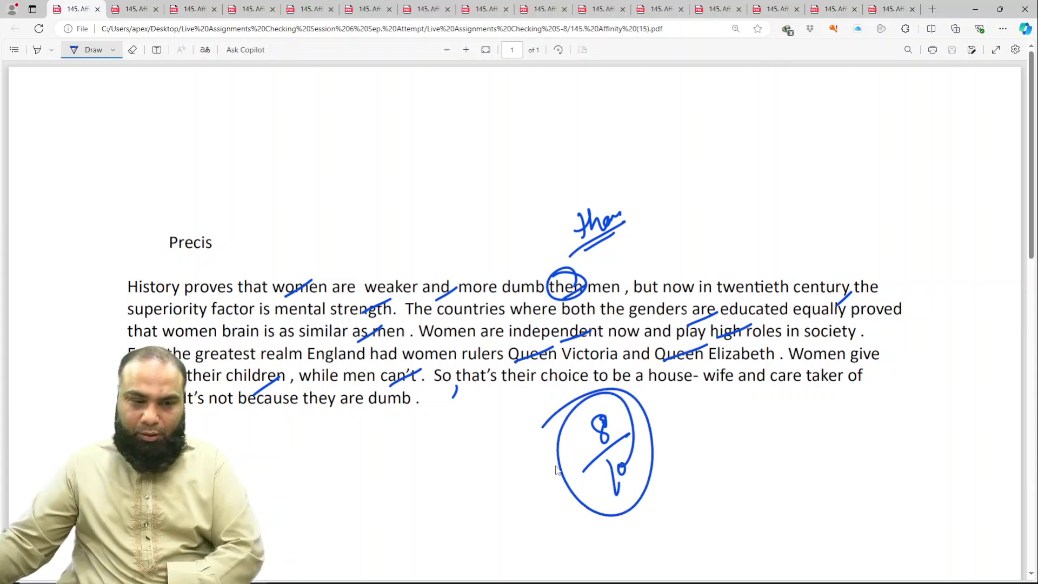
click(133, 9)
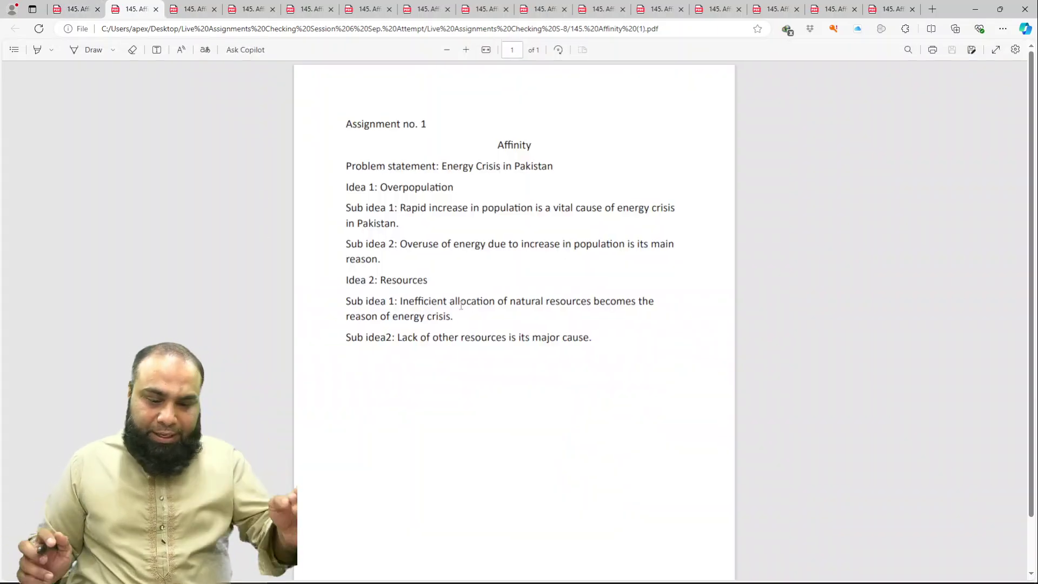
Step: Fit the page to width, zoom out slightly, and tick 'is a vital' and 'energy' in Sub idea 1
click(486, 50)
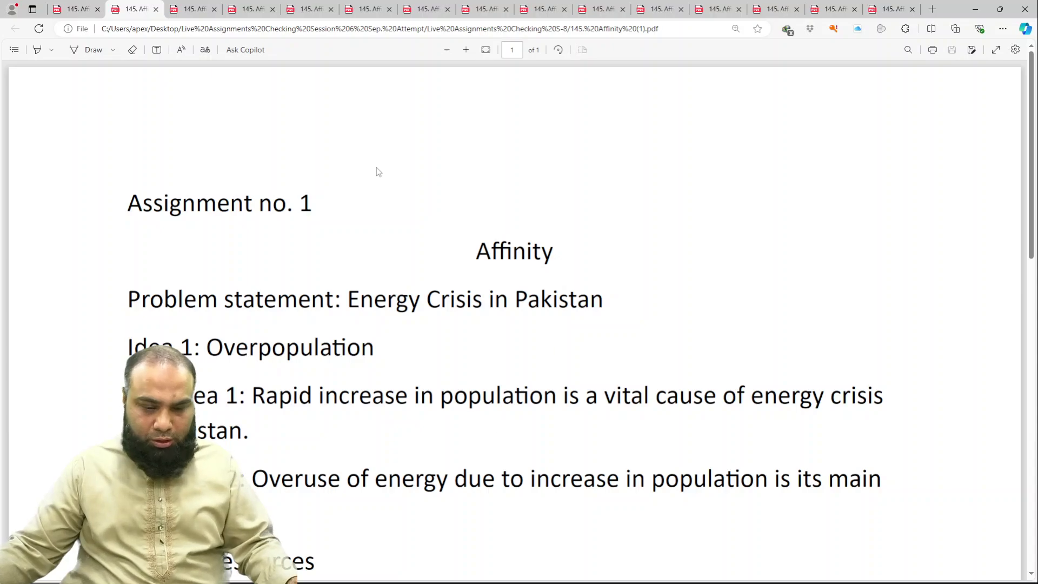
click(448, 53)
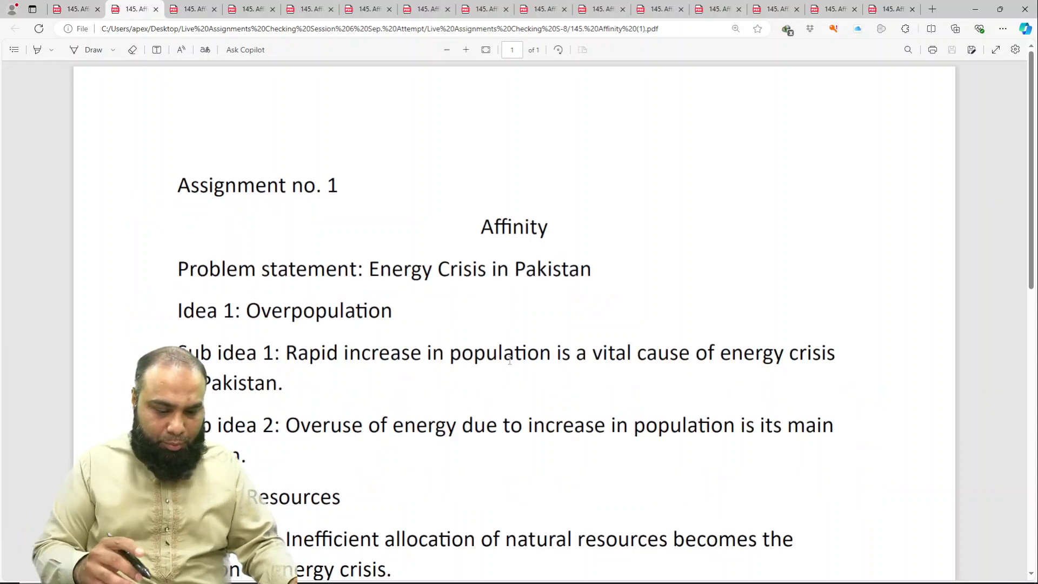
scroll(441, 405, down, 1)
scroll(442, 405, up, 1)
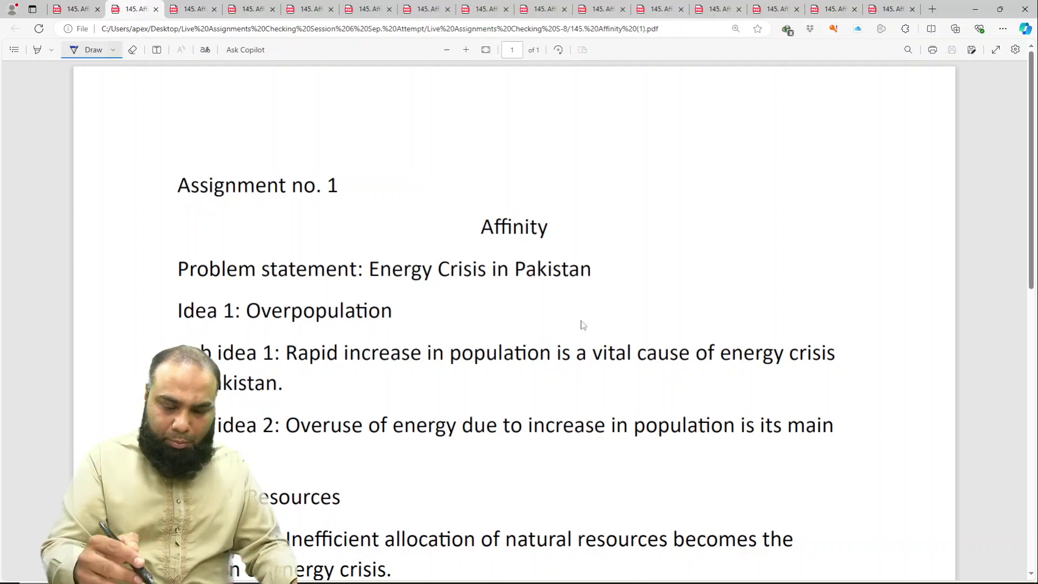
drag(562, 359, 623, 369)
drag(704, 372, 754, 388)
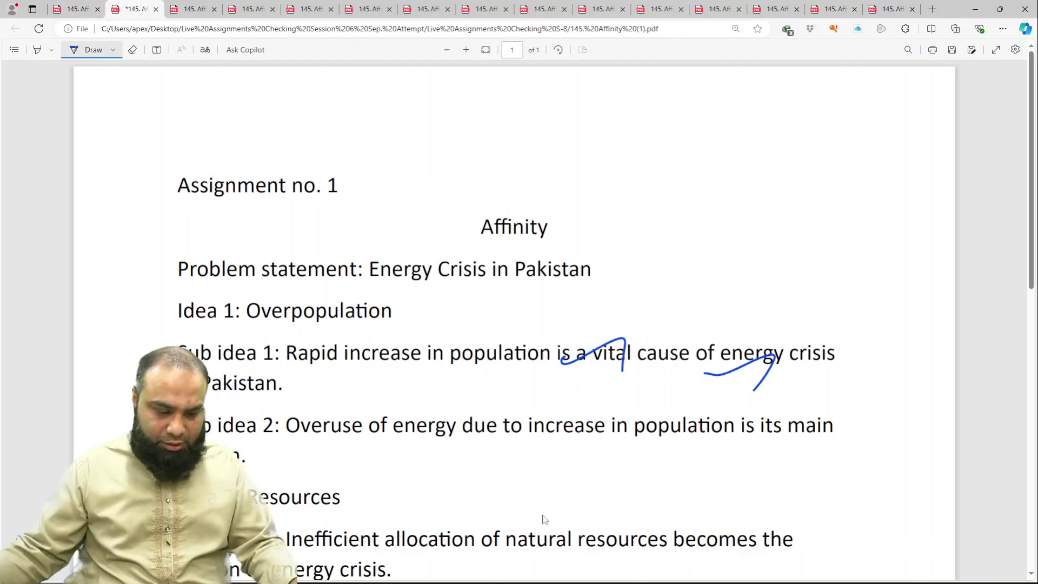
Step: Tick 'increase in population', 'natural', 'resources' and 'Lack of', and circle 'becomes'
scroll(546, 484, down, 7)
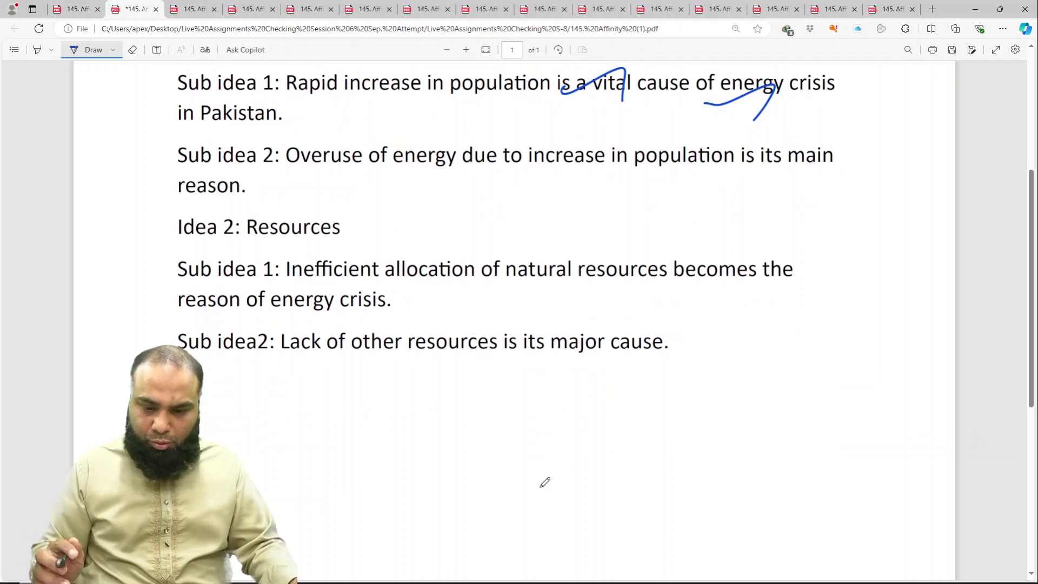
drag(552, 178, 565, 173)
drag(651, 161, 709, 173)
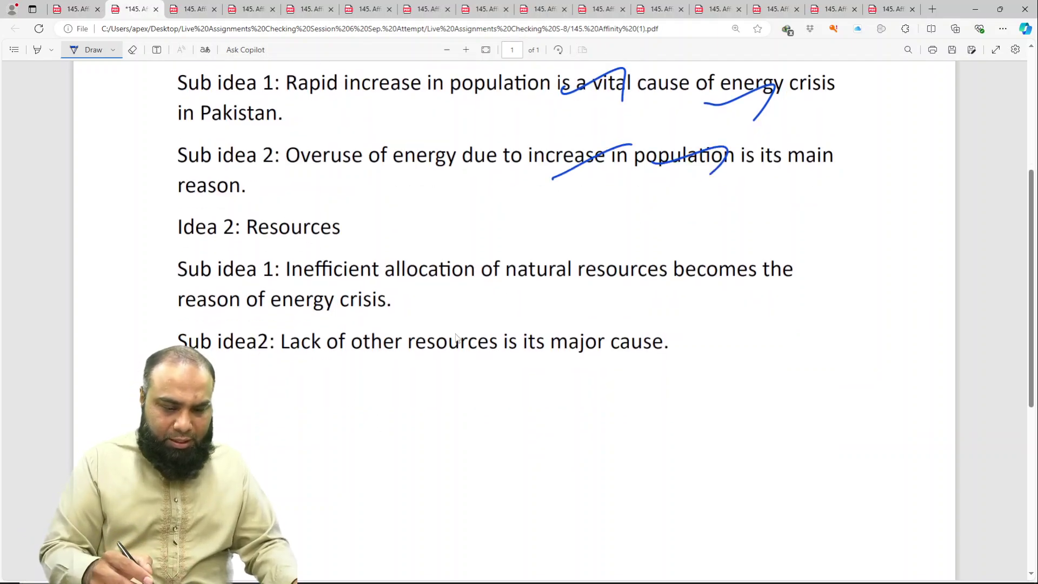
drag(492, 295, 546, 284)
drag(619, 288, 660, 289)
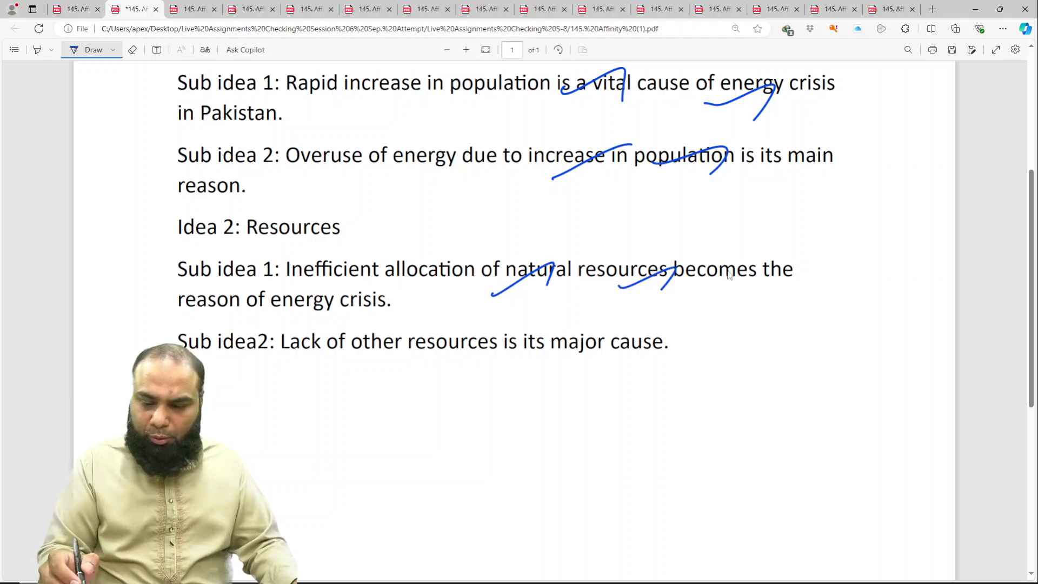
mouse_move(761, 269)
mouse_down()
mouse_move(656, 270)
mouse_move(669, 263)
mouse_up()
drag(296, 357, 337, 334)
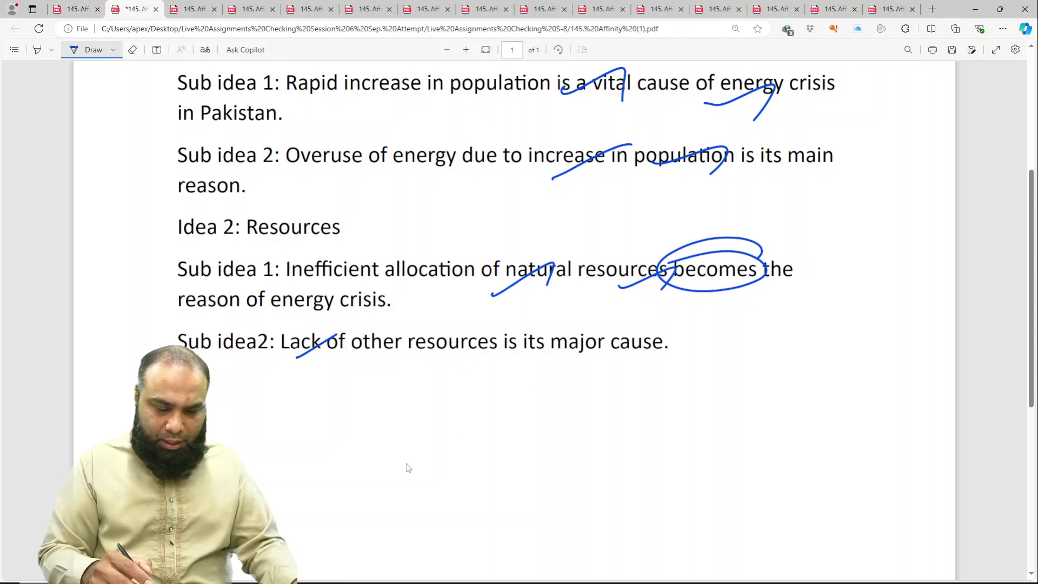
Step: Tick 'major', write a circled 6.5/10 score below the answer, and save
drag(399, 471, 417, 471)
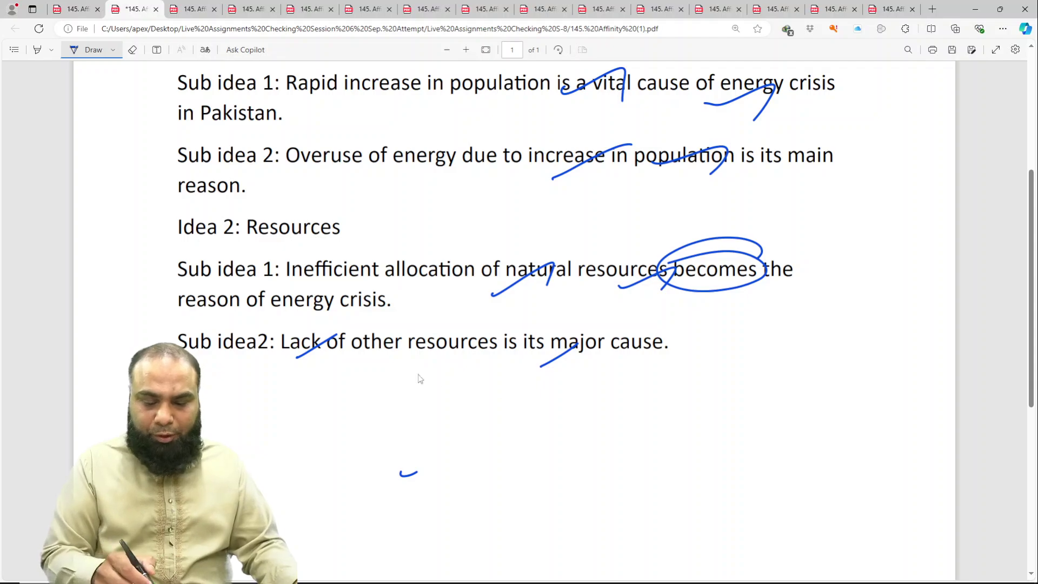
drag(386, 356, 545, 351)
drag(769, 399, 762, 416)
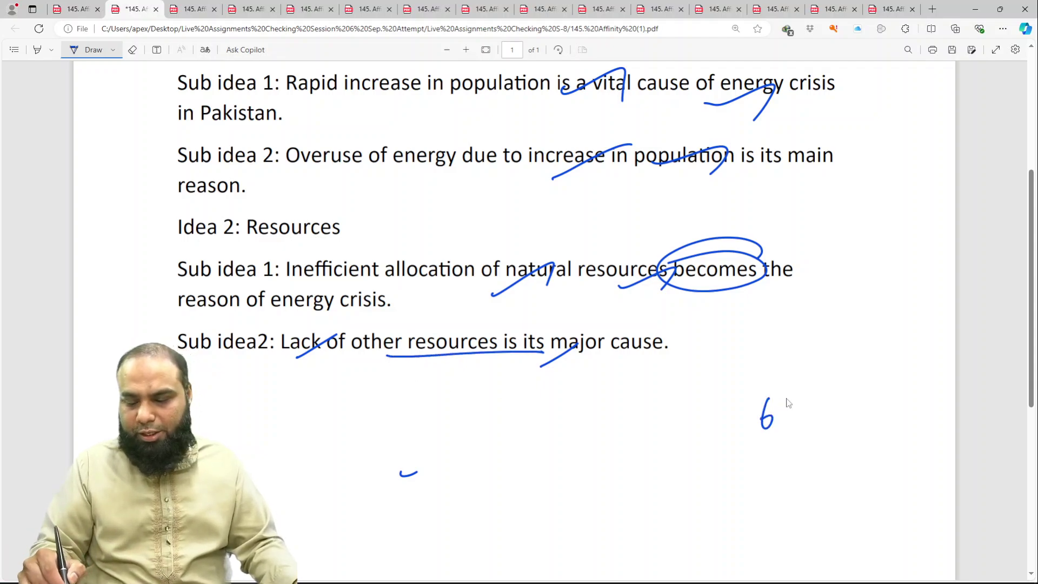
drag(809, 384, 793, 418)
drag(752, 455, 824, 420)
mouse_move(790, 456)
mouse_down()
mouse_move(795, 480)
mouse_move(805, 464)
mouse_up()
mouse_move(727, 411)
mouse_down()
mouse_move(843, 378)
mouse_move(719, 398)
mouse_up()
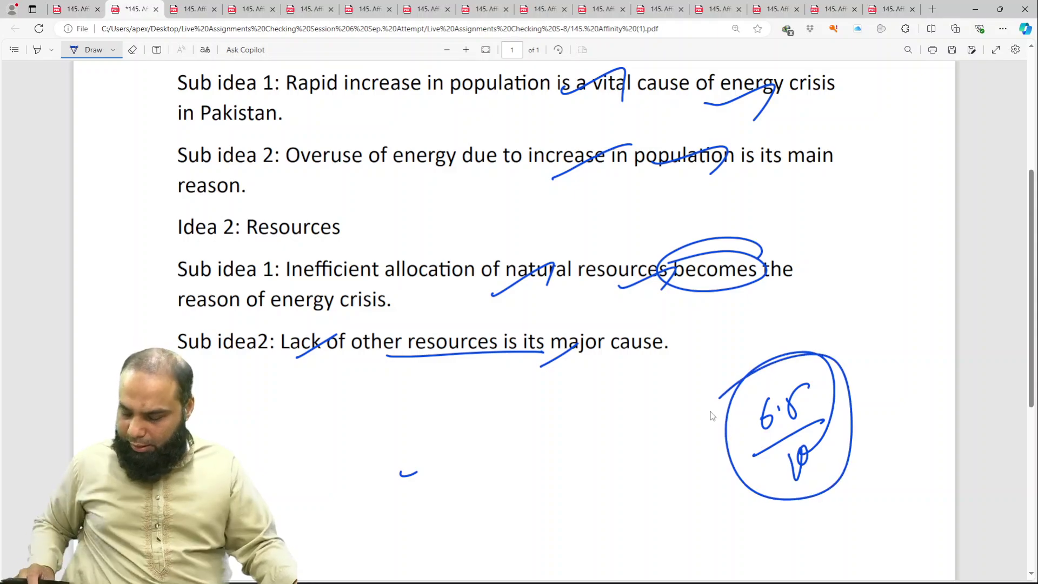
key(ctrl+s)
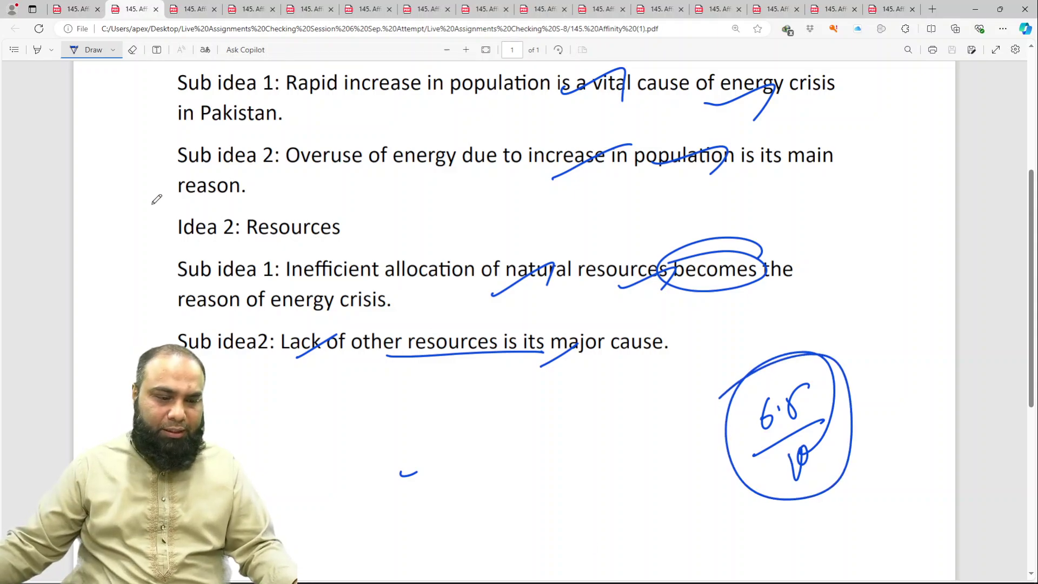
Step: Open the Fruit Flies precis with Draw on, zoom out, and tick words on the first three lines
click(189, 9)
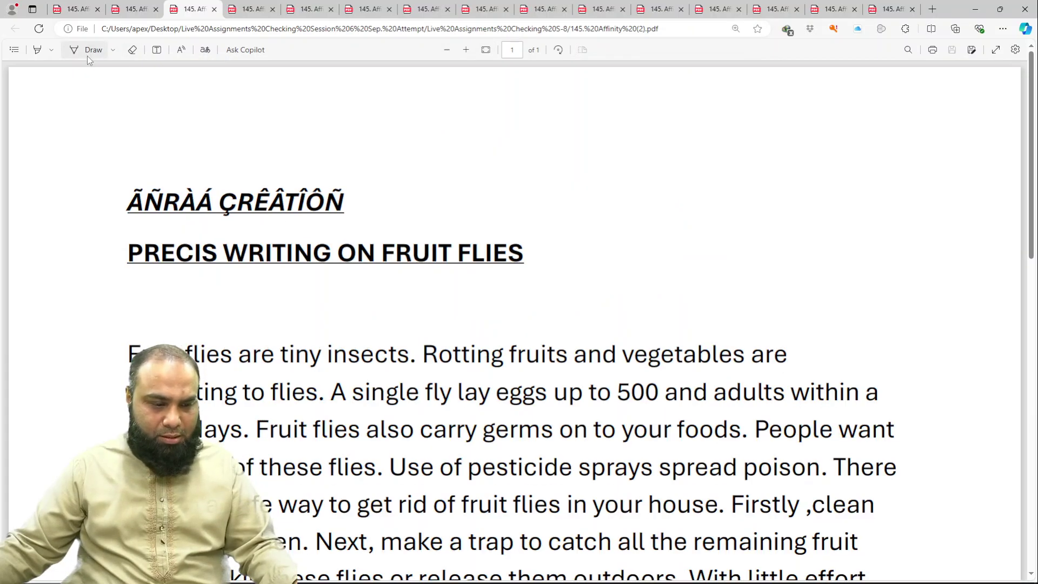
click(87, 54)
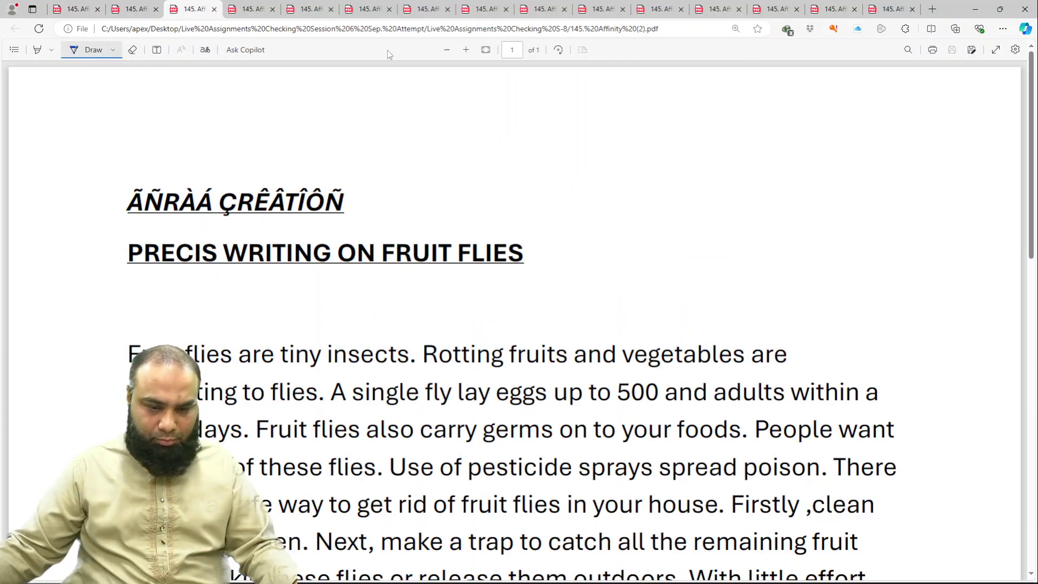
click(444, 51)
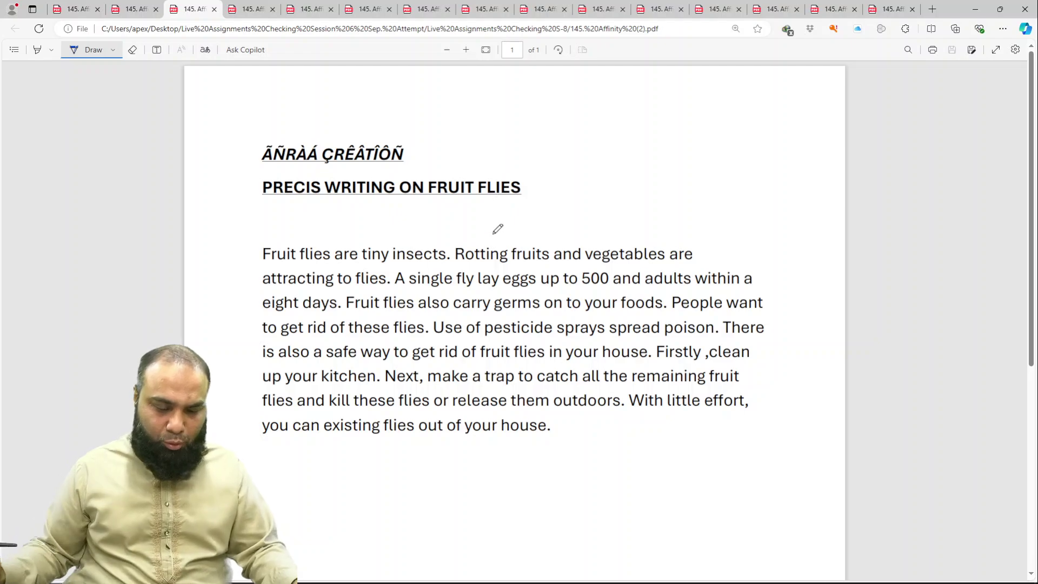
drag(385, 272, 416, 253)
drag(527, 279, 558, 259)
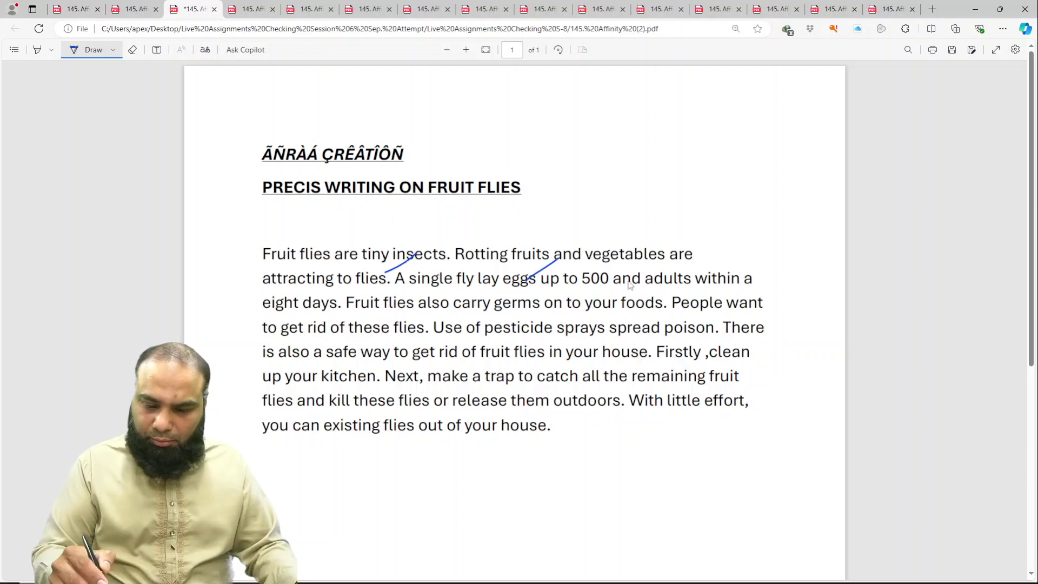
drag(629, 279, 666, 263)
drag(367, 323, 396, 301)
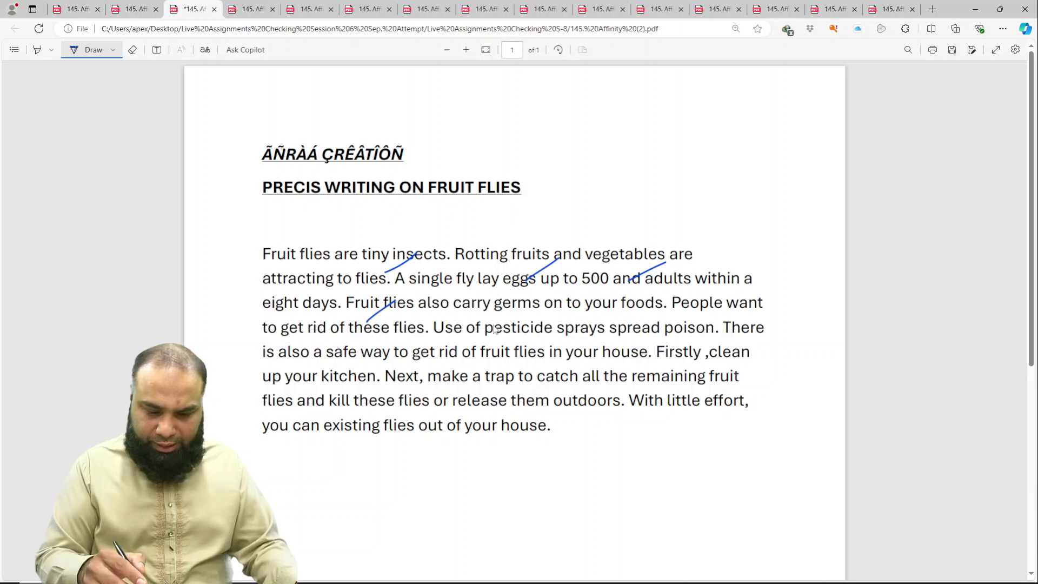
mouse_move(492, 324)
mouse_down()
mouse_move(526, 305)
mouse_move(498, 265)
mouse_up()
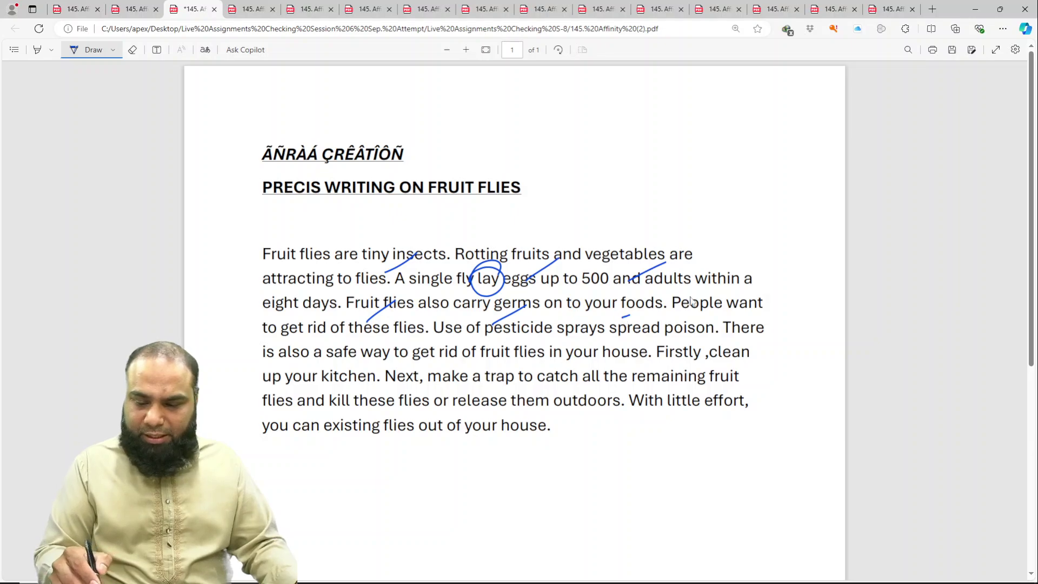
mouse_move(697, 314)
mouse_down()
mouse_move(735, 297)
mouse_move(738, 265)
mouse_move(756, 264)
mouse_up()
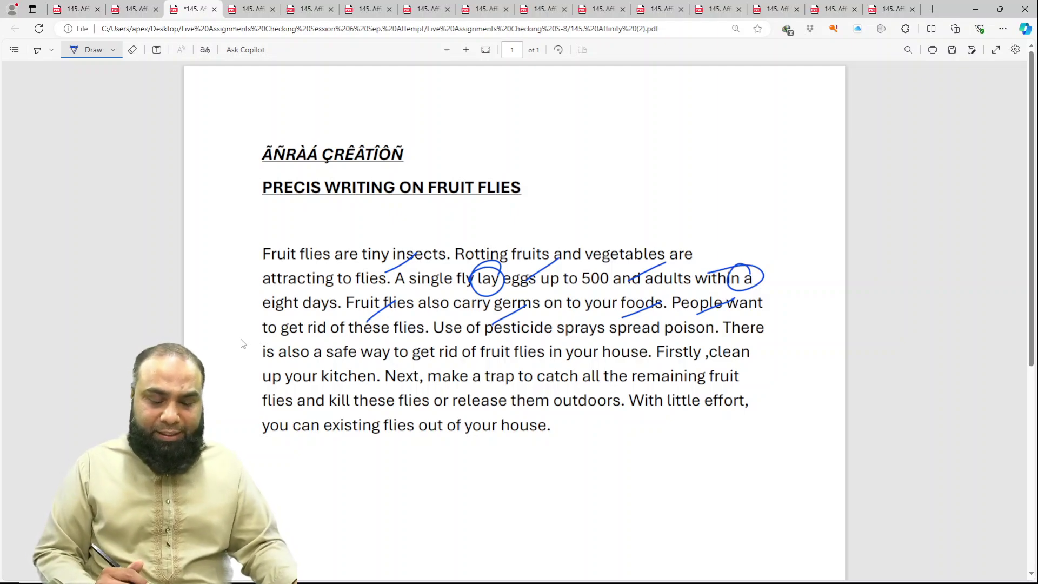
Step: Tick 'sprays', 'kitchen', 'catch', 'remaining', 'these' and 'them' in the lower lines
drag(545, 344, 588, 328)
drag(695, 350, 727, 340)
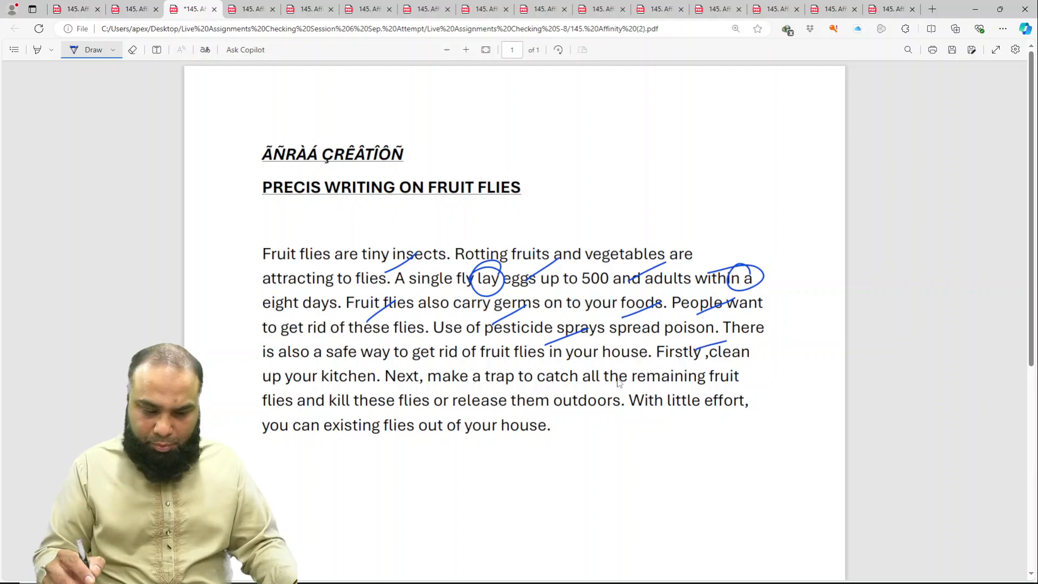
drag(359, 375, 392, 359)
drag(538, 379, 581, 363)
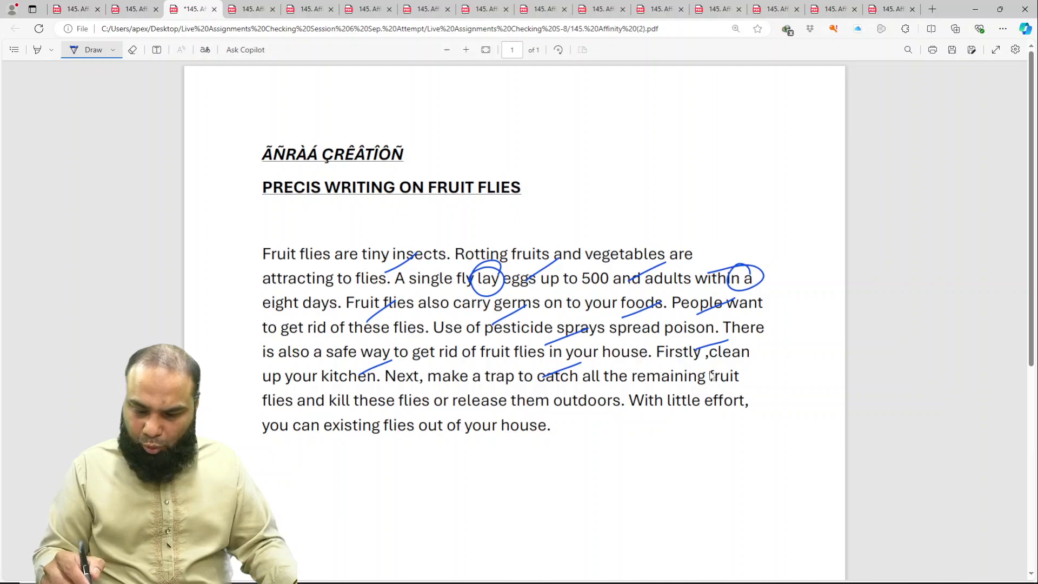
drag(676, 375, 711, 361)
drag(366, 416, 394, 401)
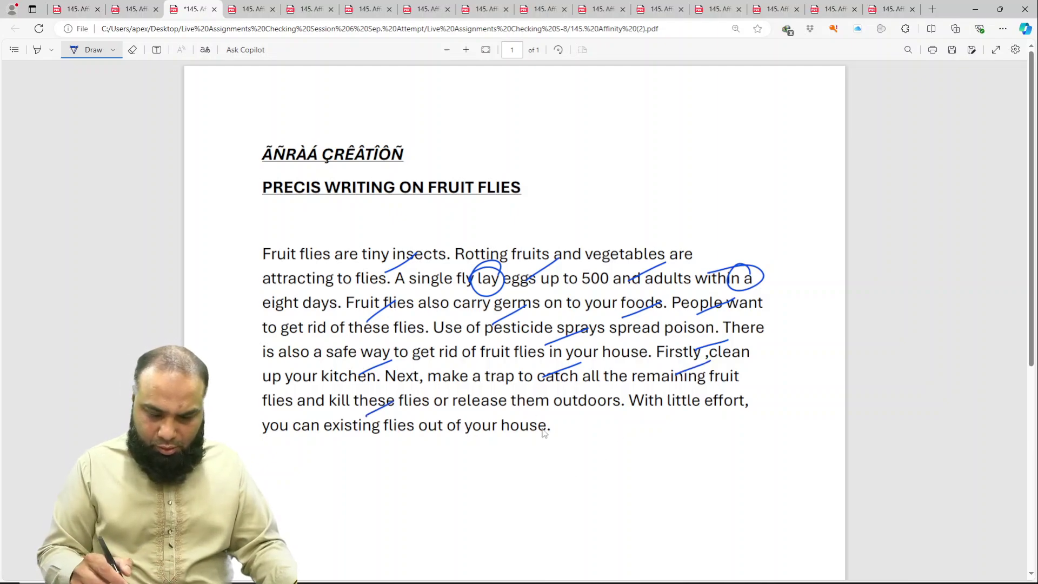
drag(508, 413, 549, 400)
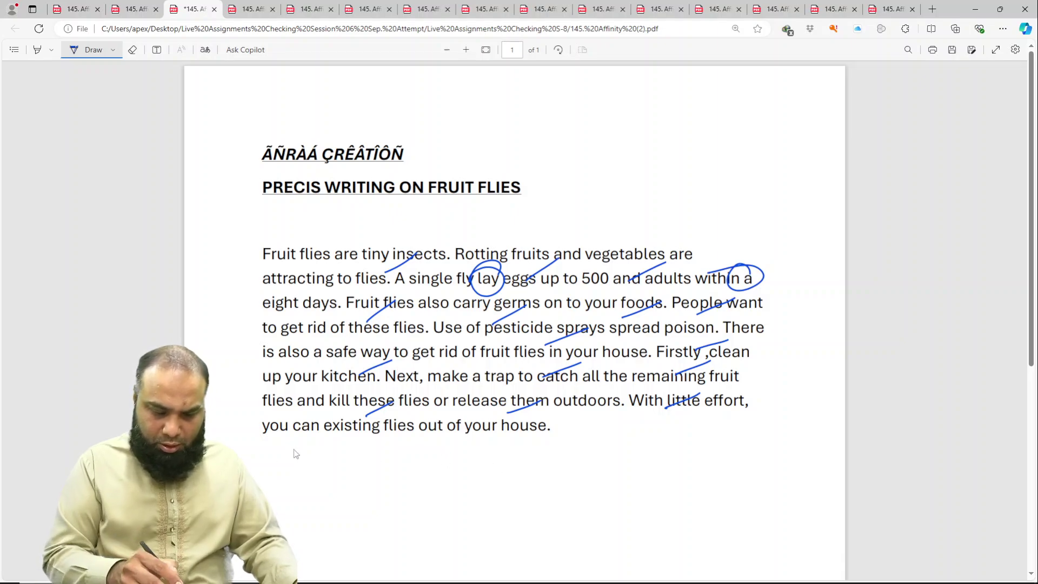
Step: Circle the final sentence, add a circled 6/10, save, and go to the women empowerment tab
mouse_move(238, 449)
mouse_down()
mouse_move(300, 413)
mouse_move(273, 448)
mouse_up()
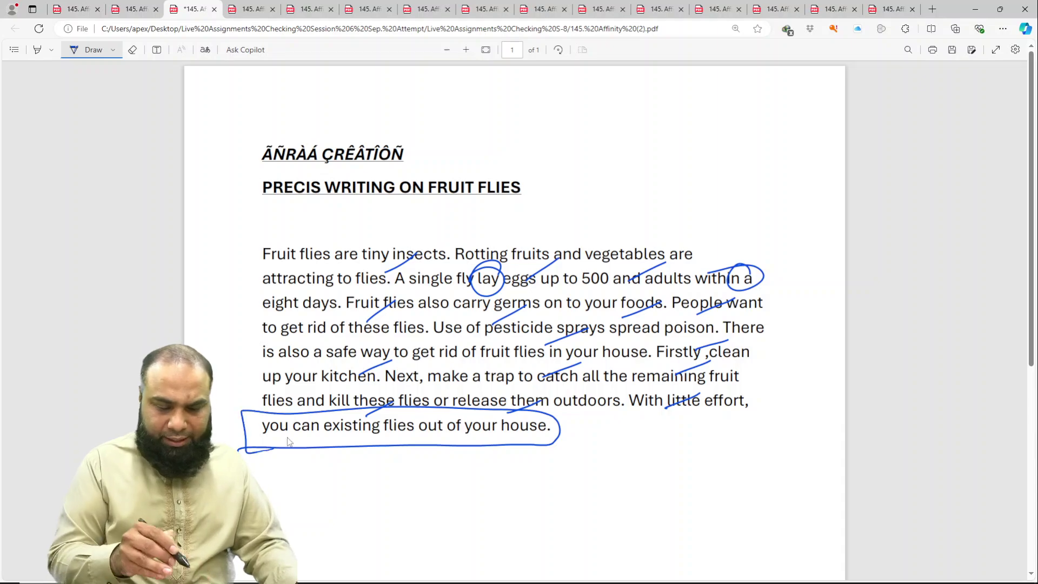
mouse_move(671, 436)
mouse_down()
mouse_move(680, 462)
mouse_move(672, 454)
mouse_up()
drag(633, 507, 711, 460)
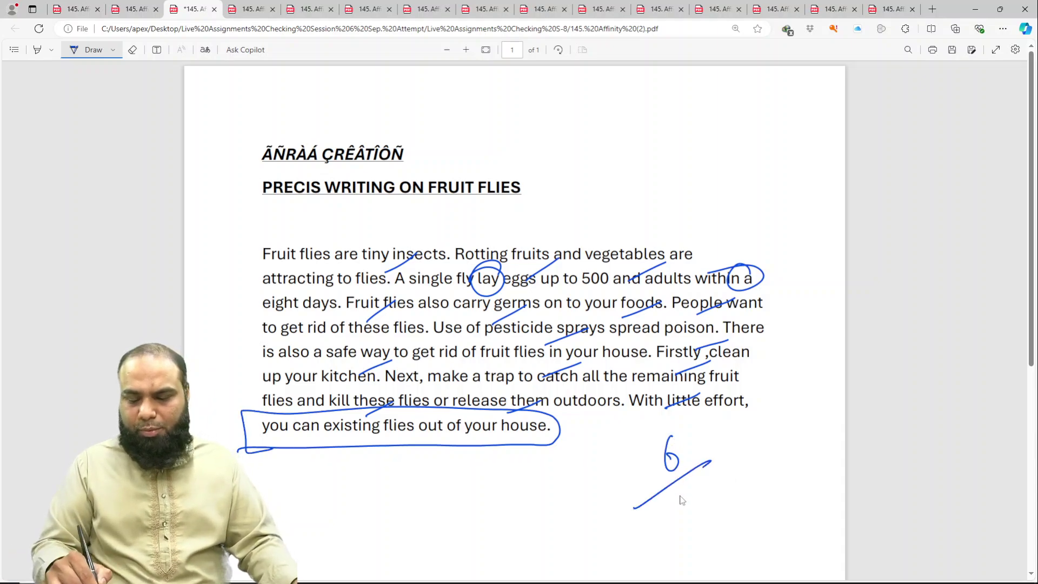
drag(680, 496, 689, 529)
mouse_move(697, 492)
mouse_down()
mouse_move(695, 505)
mouse_move(638, 486)
mouse_move(644, 449)
mouse_up()
key(ctrl+s)
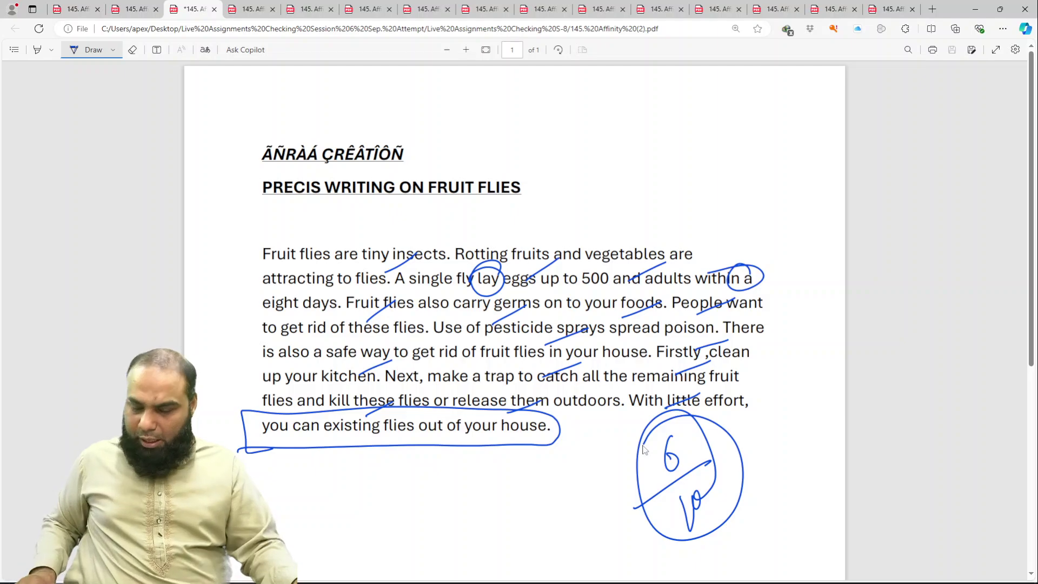
click(249, 9)
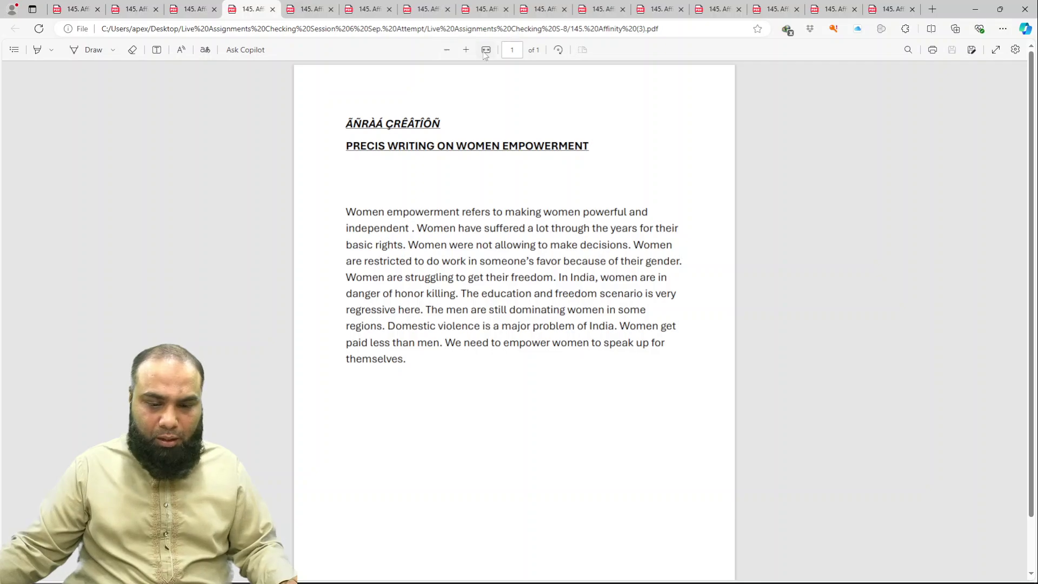
Step: Zoom out to fit the paragraph, turn on Draw, and tick the first lines through 'decisions'
click(486, 49)
click(448, 51)
click(448, 51)
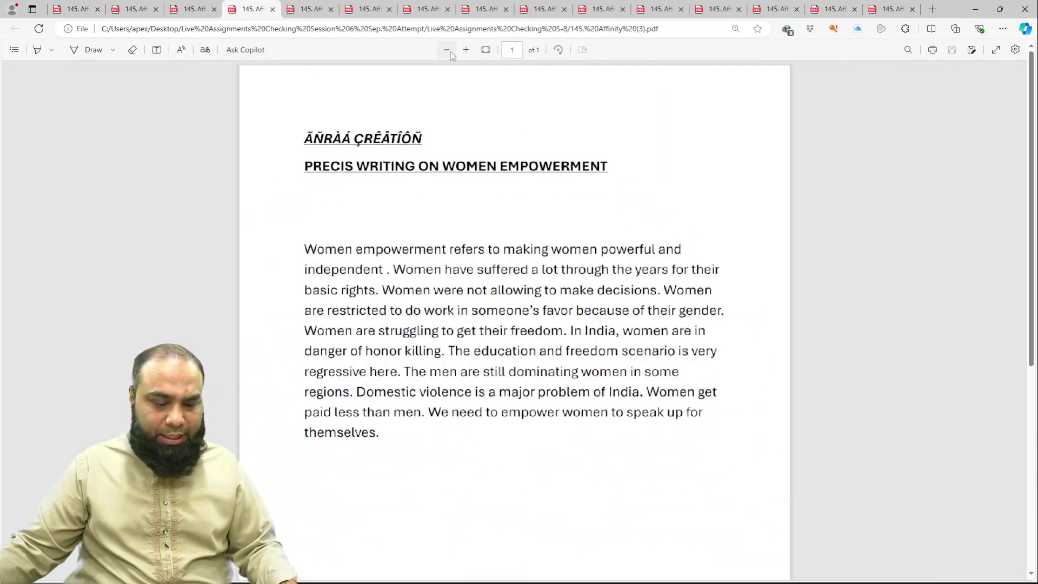
click(86, 54)
mouse_move(522, 265)
mouse_down()
mouse_move(574, 258)
mouse_move(632, 285)
mouse_up()
drag(381, 301, 399, 304)
drag(522, 299, 557, 296)
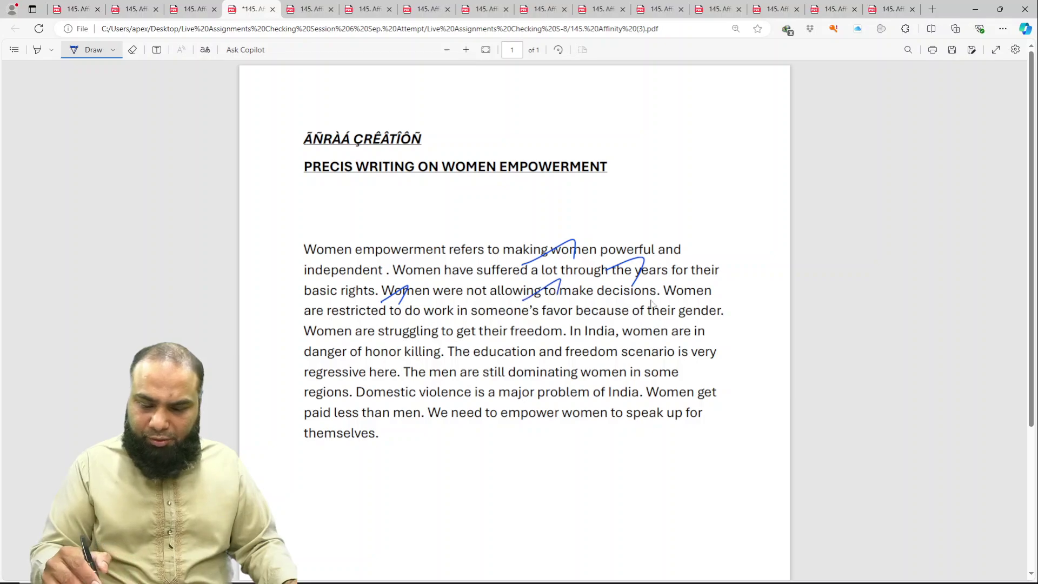
drag(643, 302, 669, 303)
Step: Tick 'struggling' through 'India', circle 'paid', and underline 'speak up for themselves'
drag(396, 334, 430, 332)
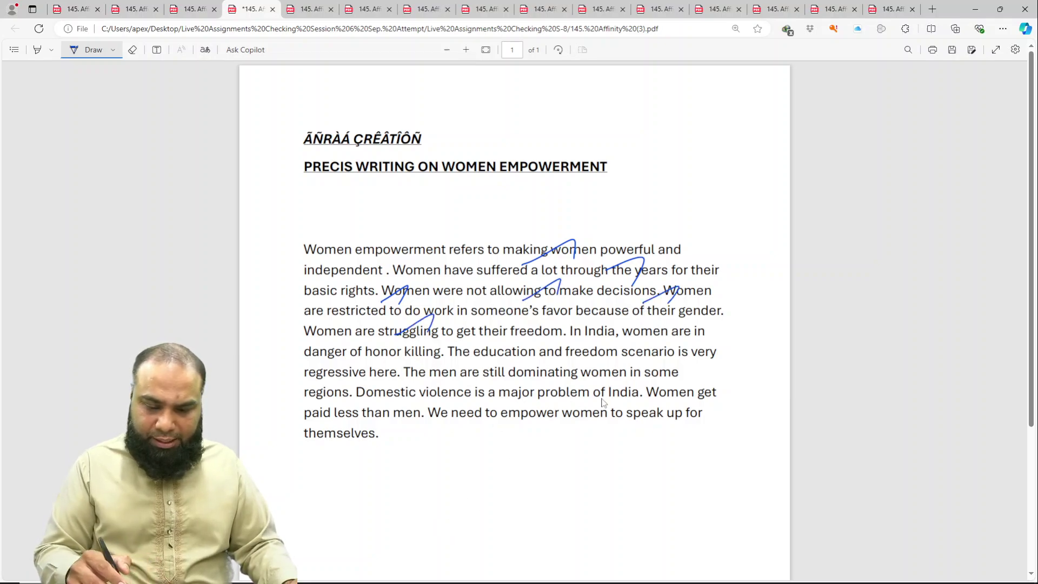
drag(547, 337, 591, 318)
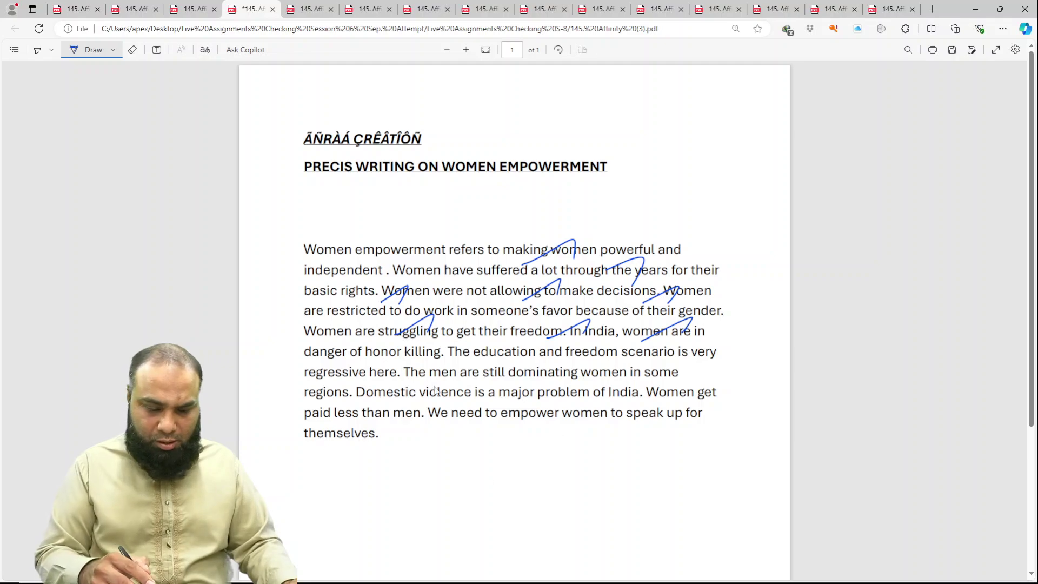
drag(410, 376, 446, 357)
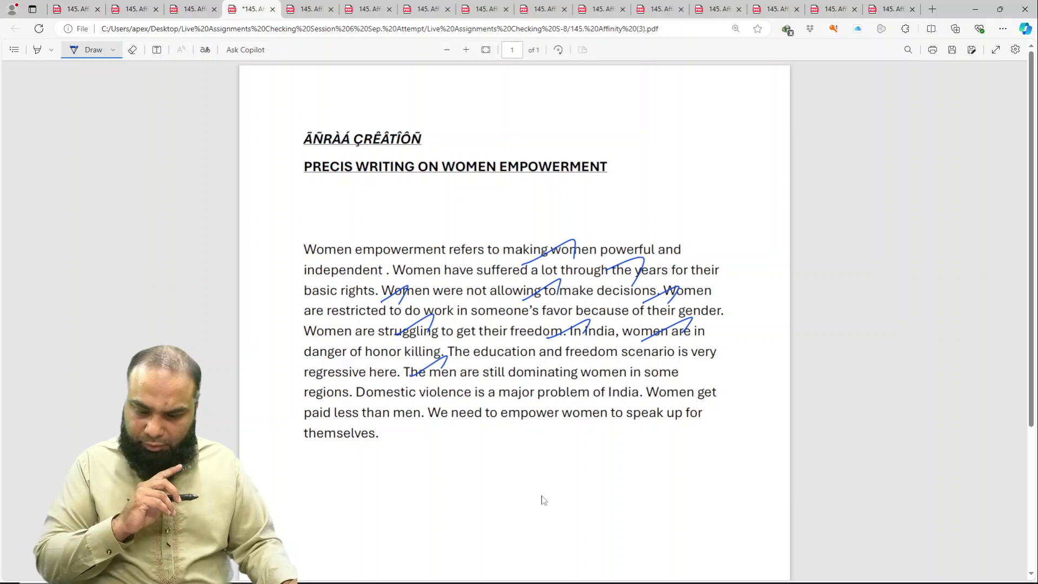
drag(510, 387, 542, 388)
drag(604, 397, 623, 400)
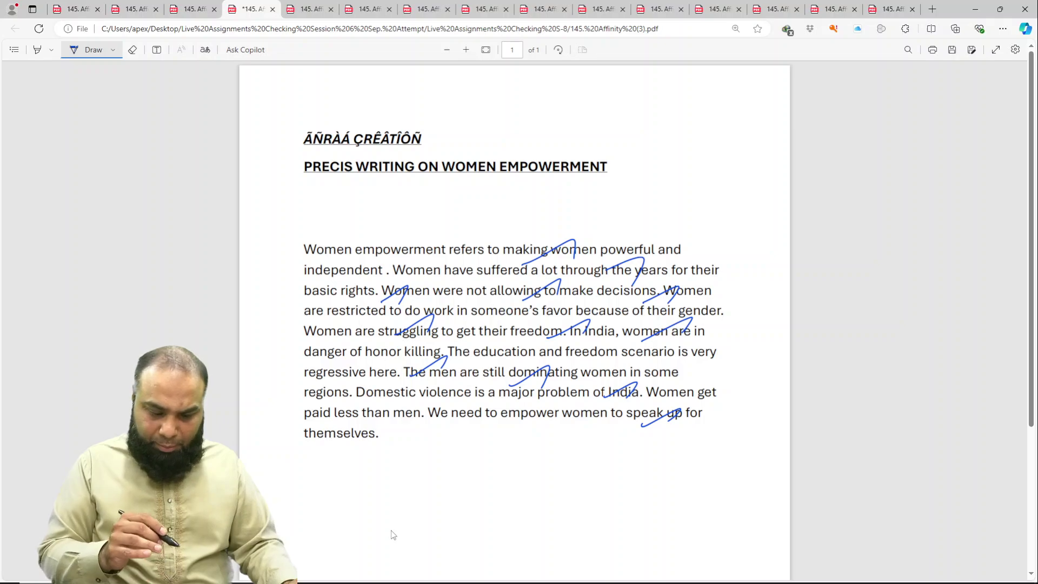
drag(331, 401, 285, 416)
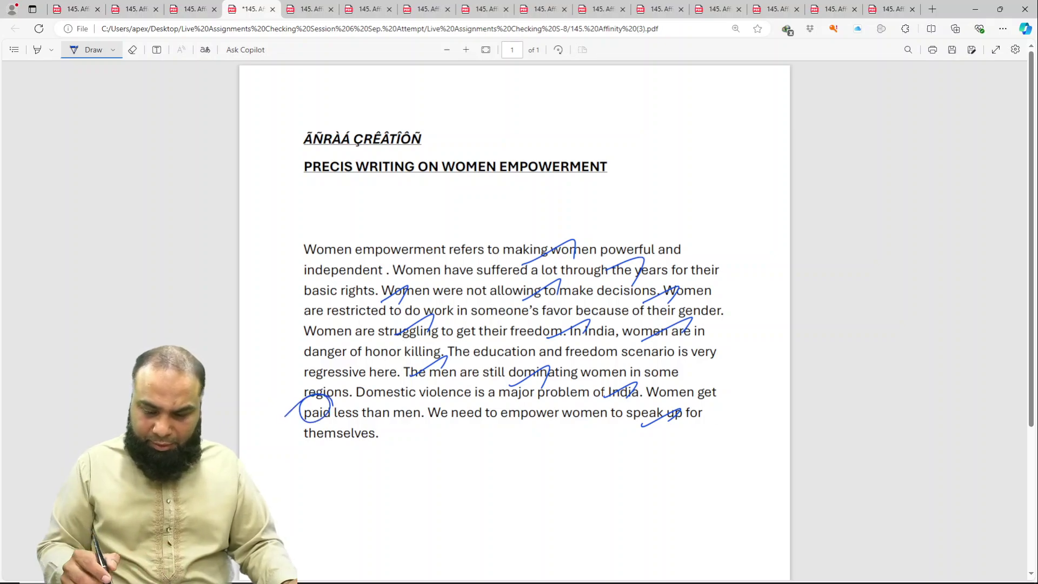
drag(695, 409, 719, 404)
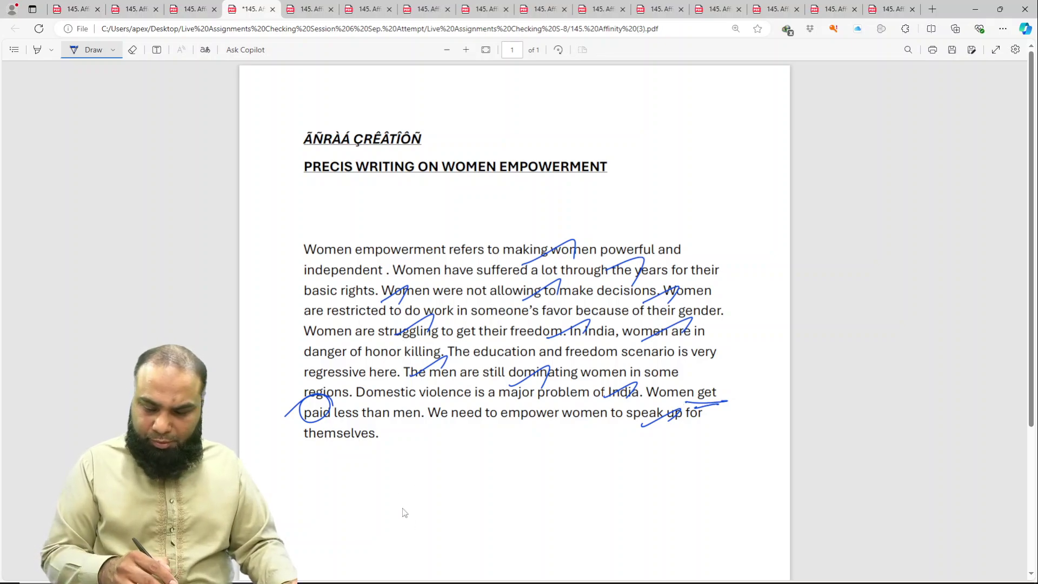
drag(603, 427, 716, 421)
drag(298, 449, 367, 446)
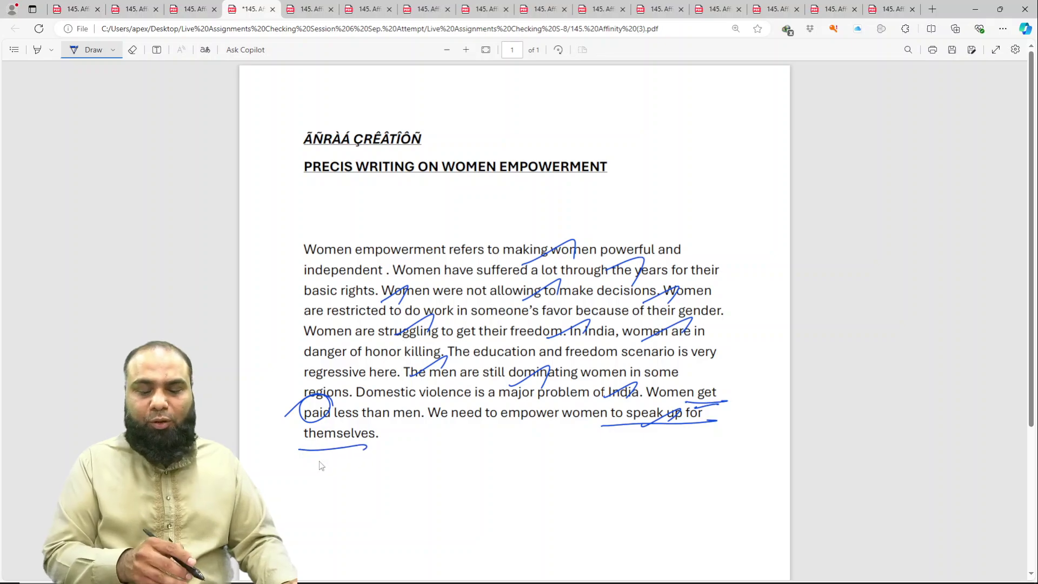
Step: Write and circle a 6.6/10 score below the text, save, and move to the next PDF
drag(540, 465, 545, 472)
drag(562, 437, 555, 466)
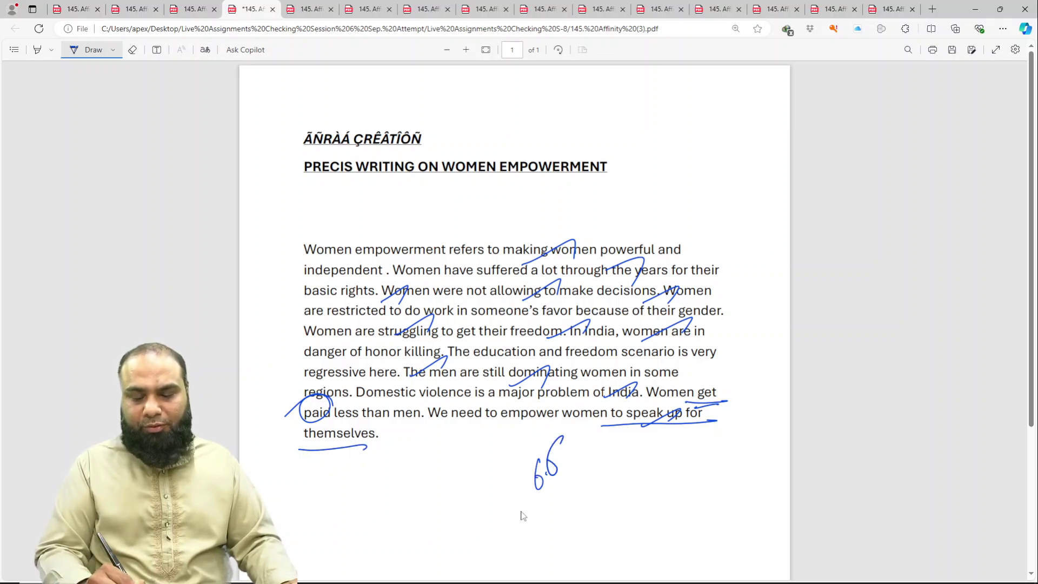
drag(520, 516, 582, 469)
drag(567, 504, 490, 488)
drag(541, 418, 472, 457)
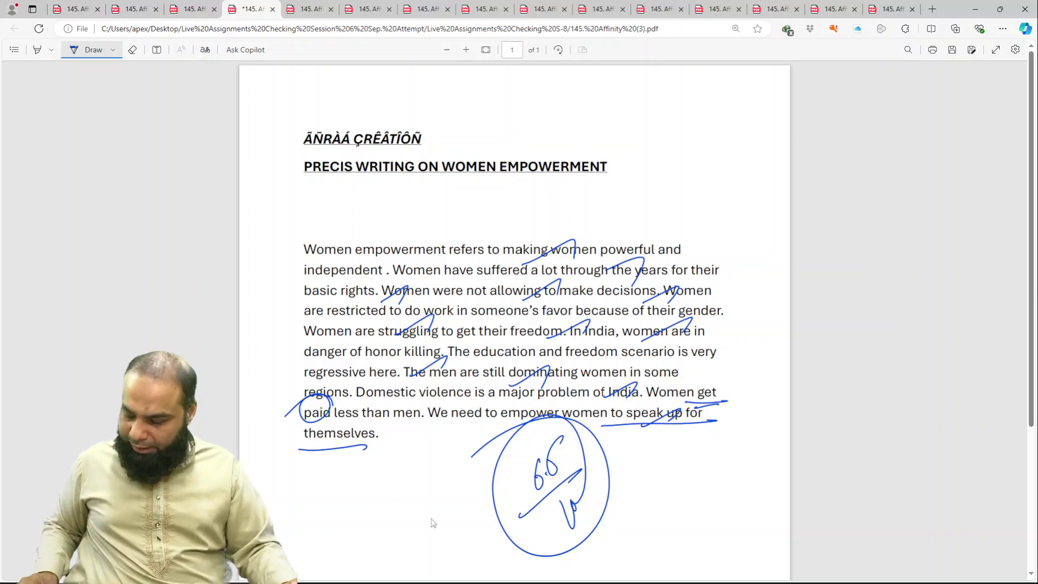
key(ctrl+s)
key(ctrl+Tab)
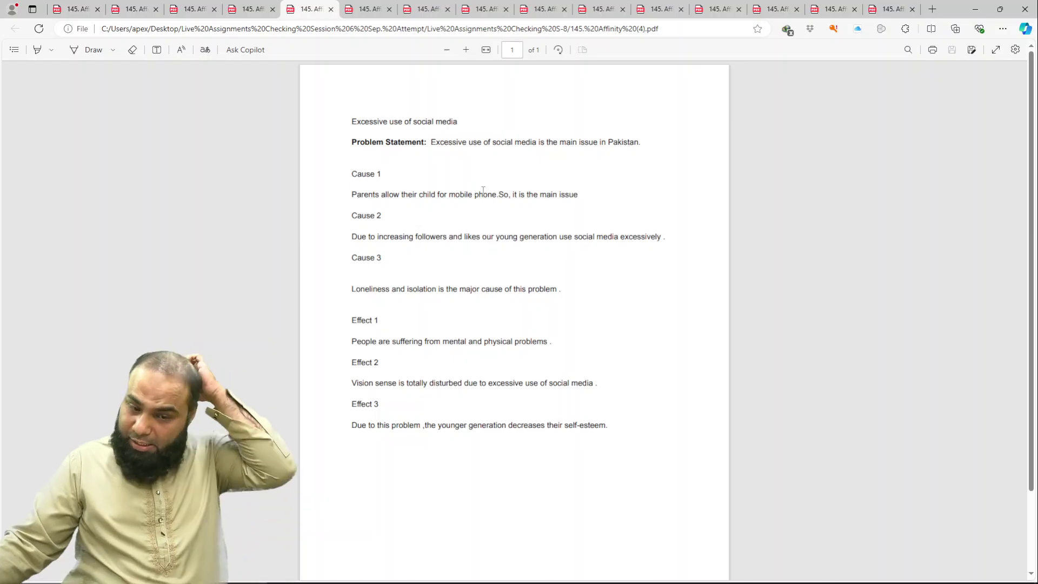
Step: Zoom the social media essay with Draw on, tick the Problem Statement and circle 'So, it is the main issue'
click(486, 49)
click(90, 52)
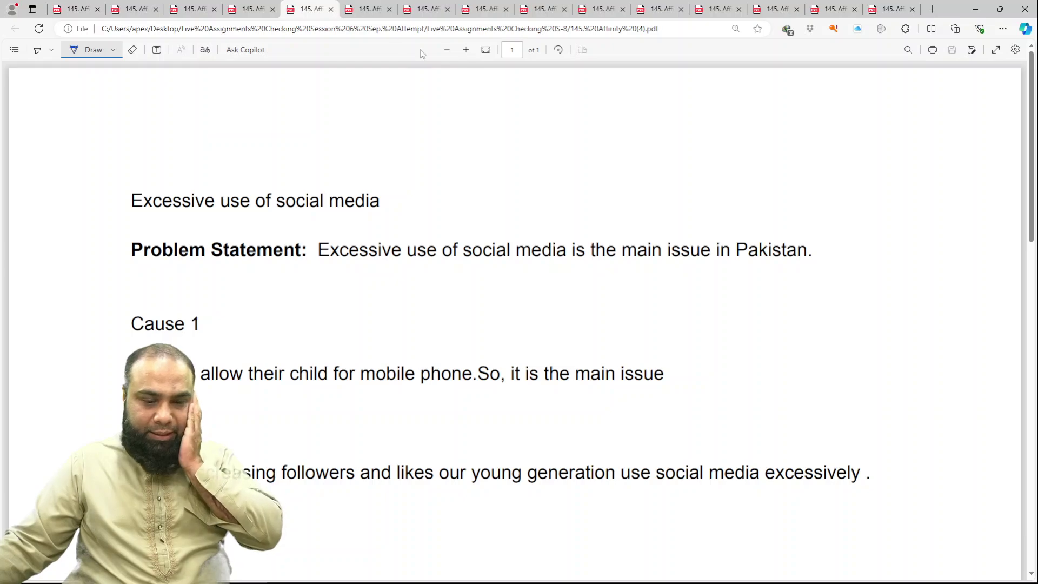
click(447, 49)
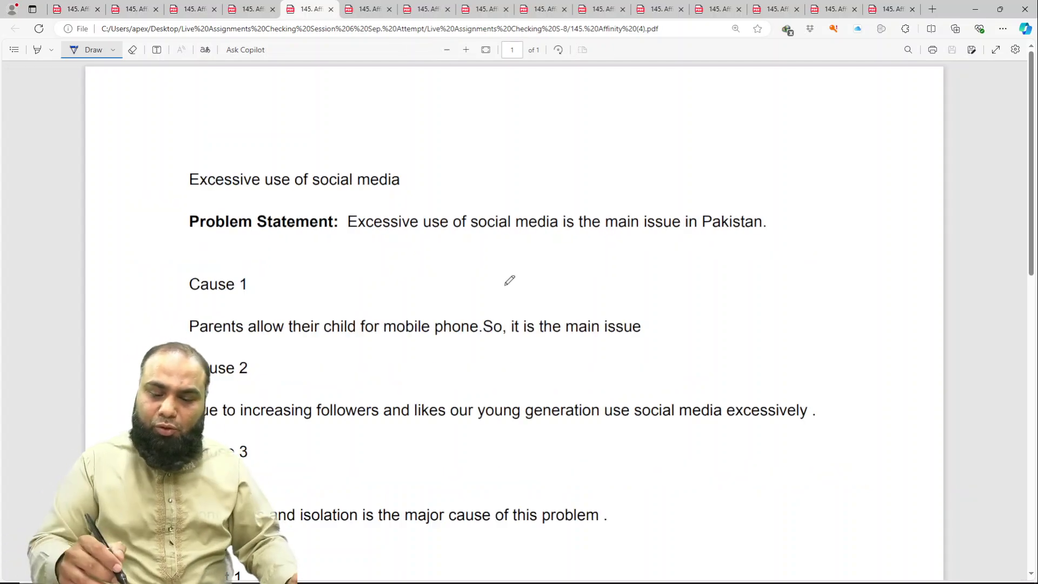
drag(520, 248, 578, 247)
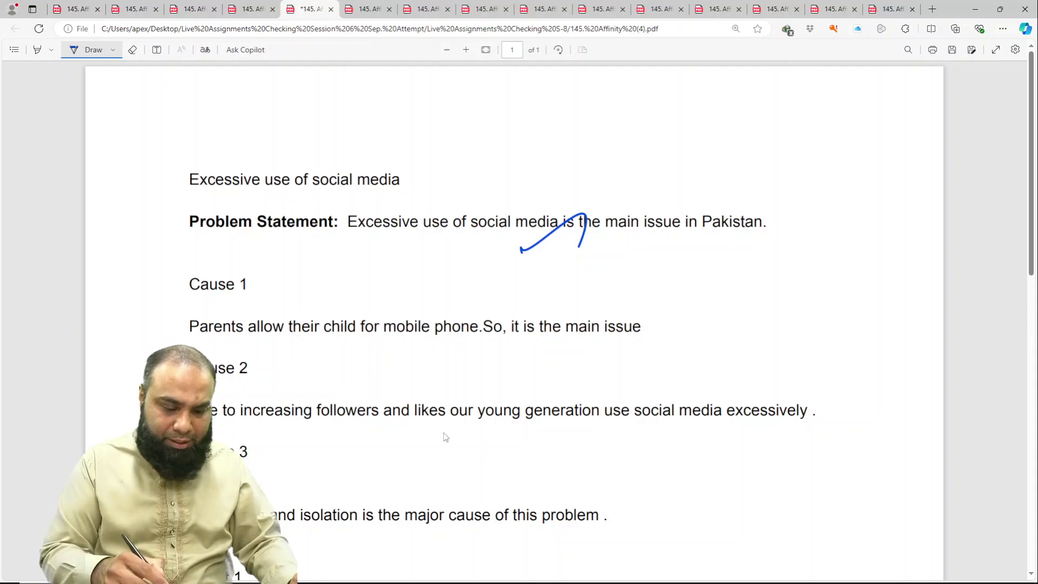
drag(421, 355, 473, 352)
scroll(446, 460, down, 3)
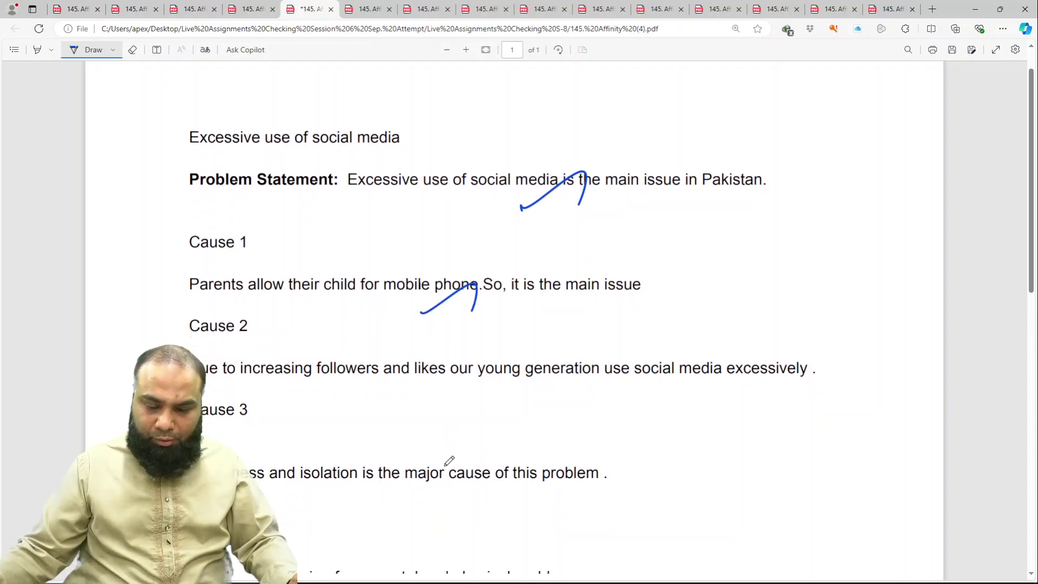
scroll(447, 460, up, 1)
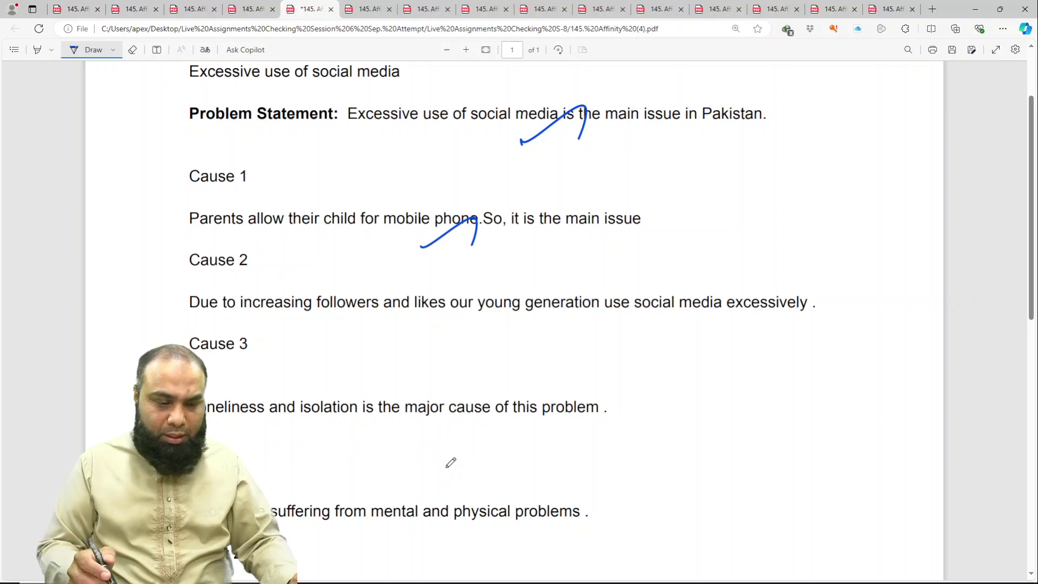
drag(476, 227, 470, 214)
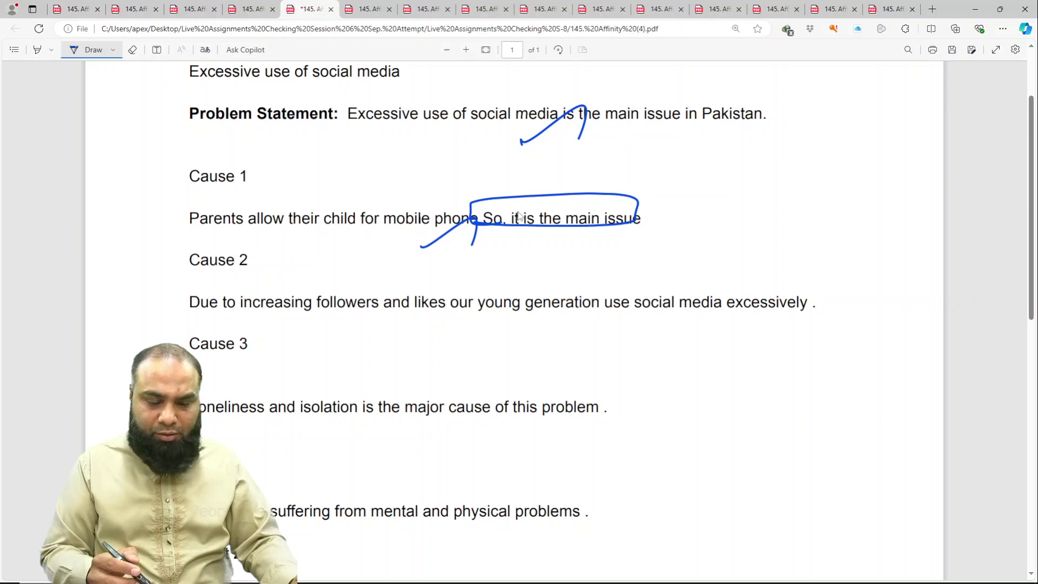
Step: Tick the Cause 2 sentence and circle 'is' and 'cause' in Cause 3
drag(449, 312, 442, 332)
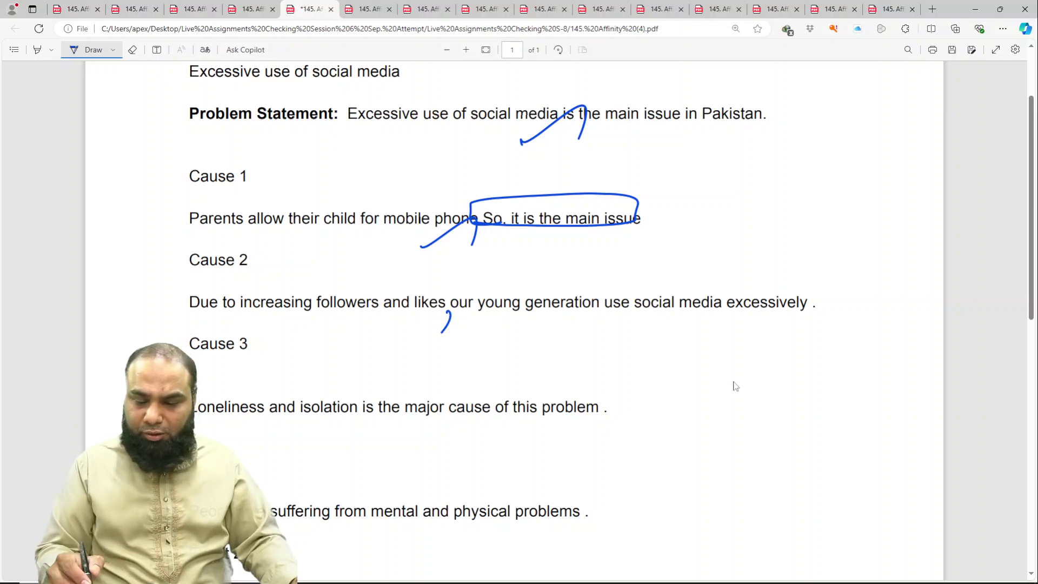
drag(631, 300, 581, 294)
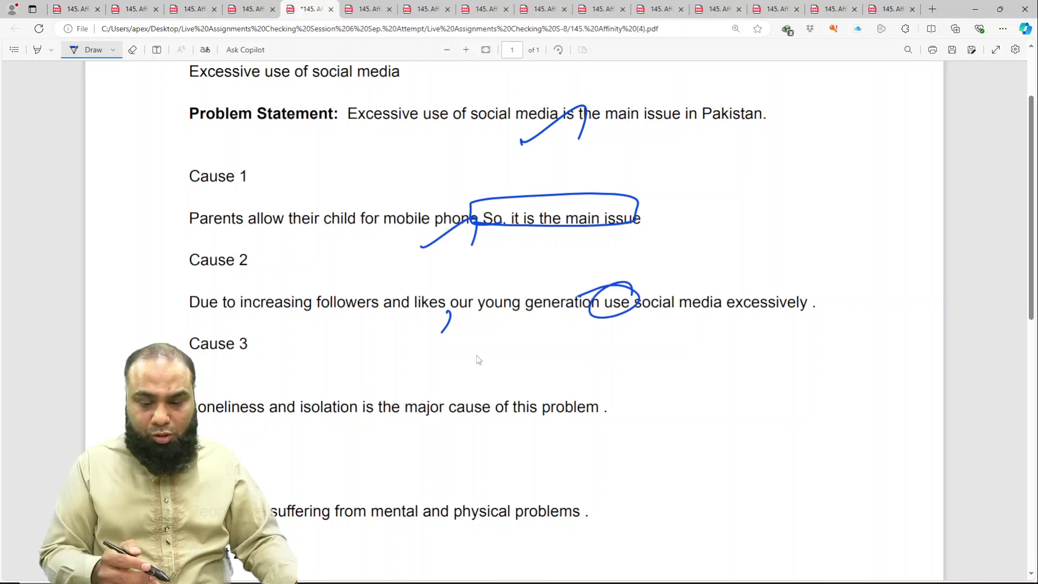
scroll(447, 338, down, 1)
scroll(448, 337, down, 1)
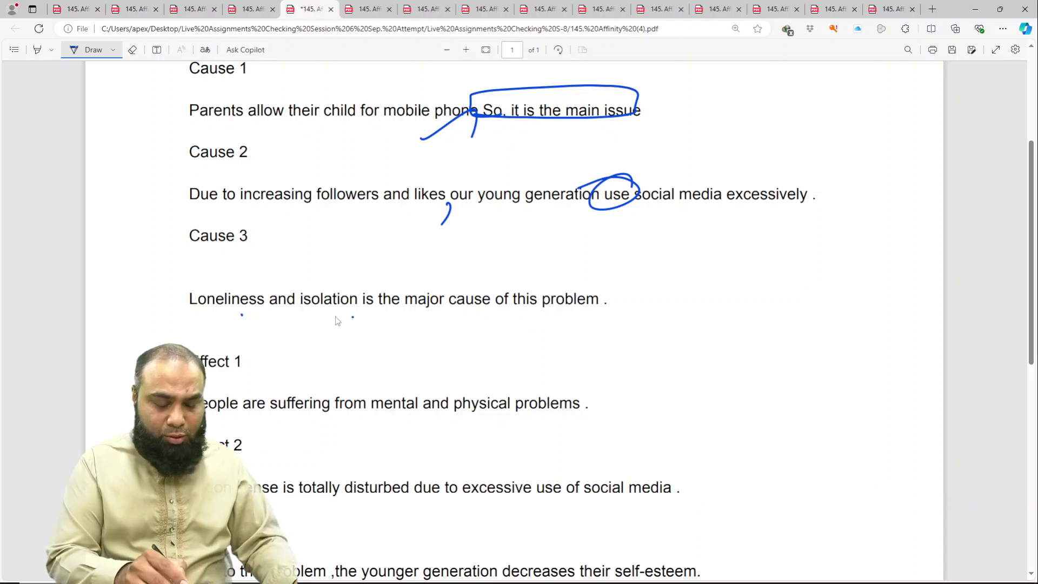
drag(379, 291, 327, 340)
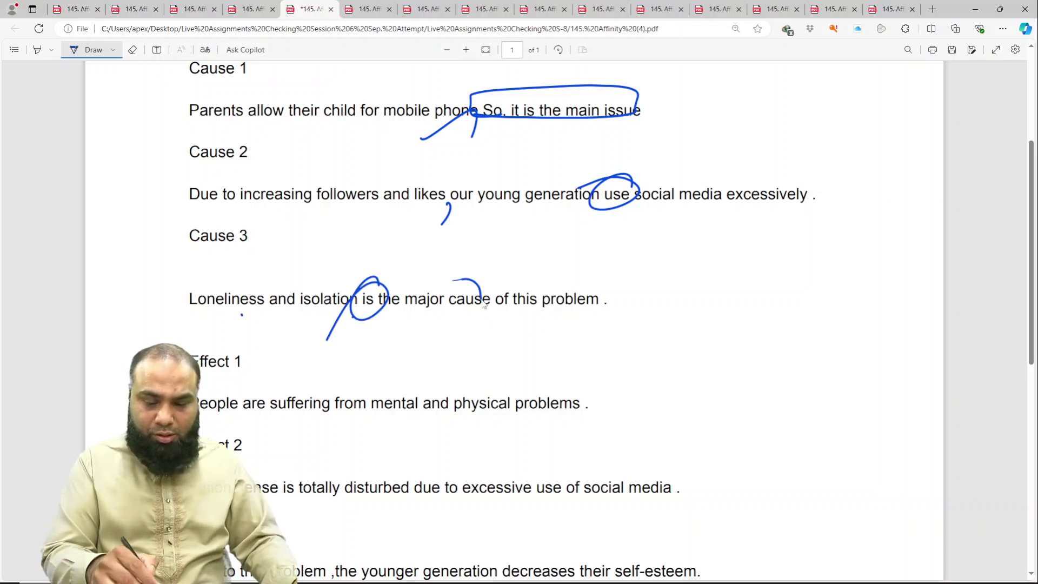
drag(483, 304, 443, 324)
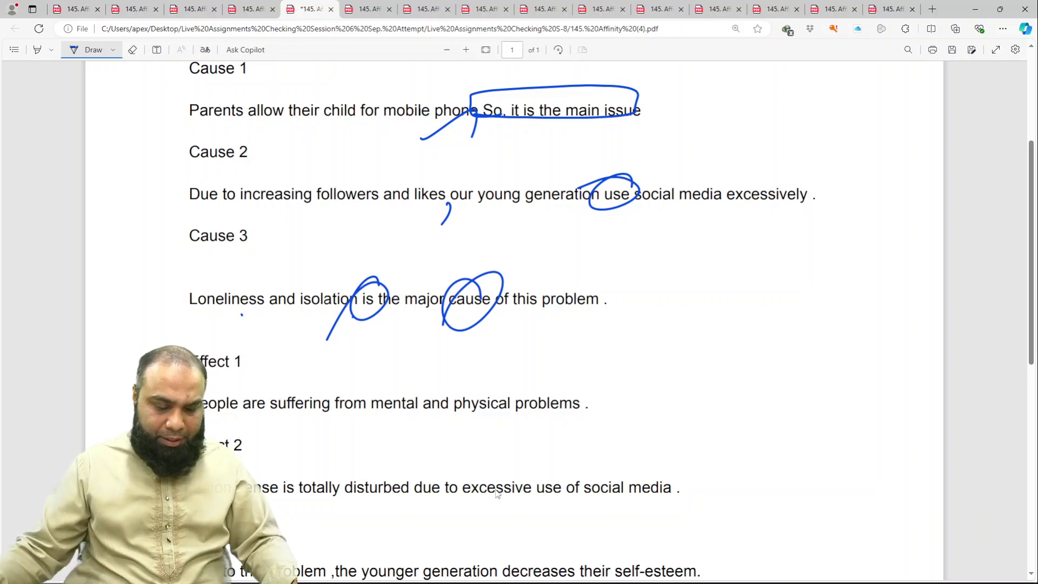
Step: Tick Effects 1 and 2, underline Effect 3 phrases and arrow 'younger generation' to 'their'
scroll(498, 491, down, 3)
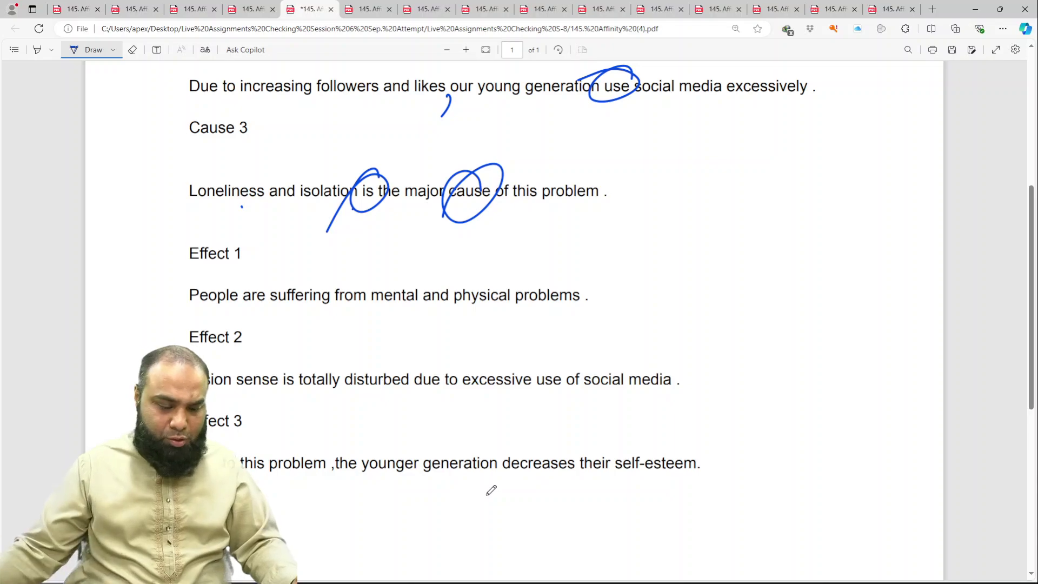
scroll(491, 490, down, 1)
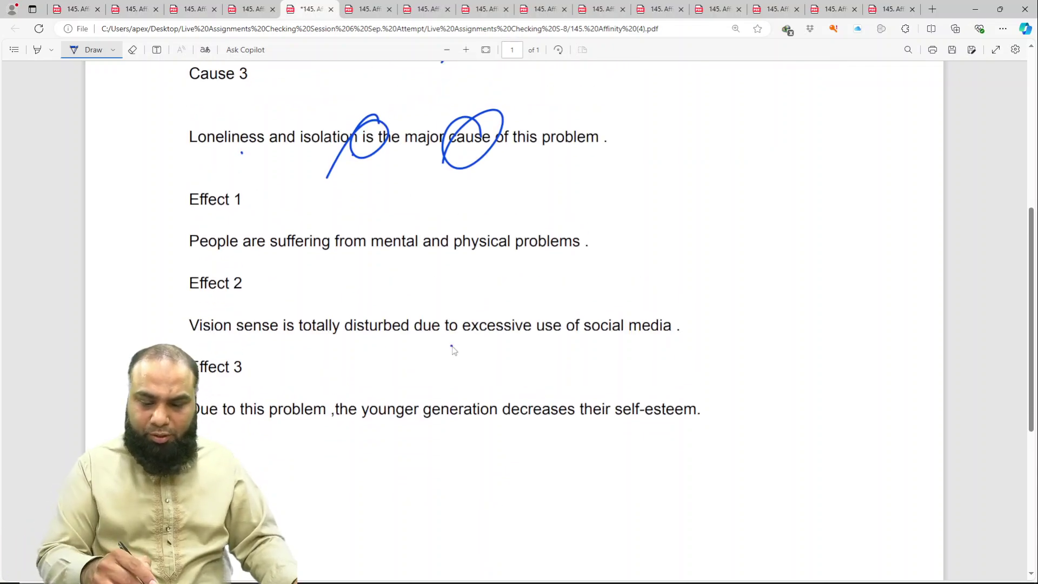
drag(450, 348, 537, 301)
drag(529, 260, 566, 280)
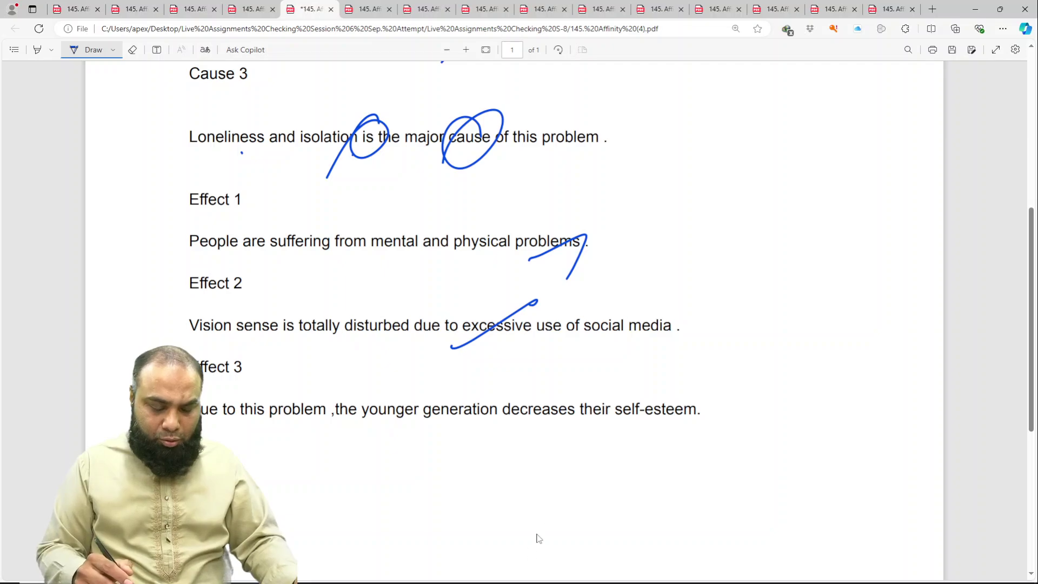
drag(227, 429, 313, 420)
drag(517, 430, 577, 434)
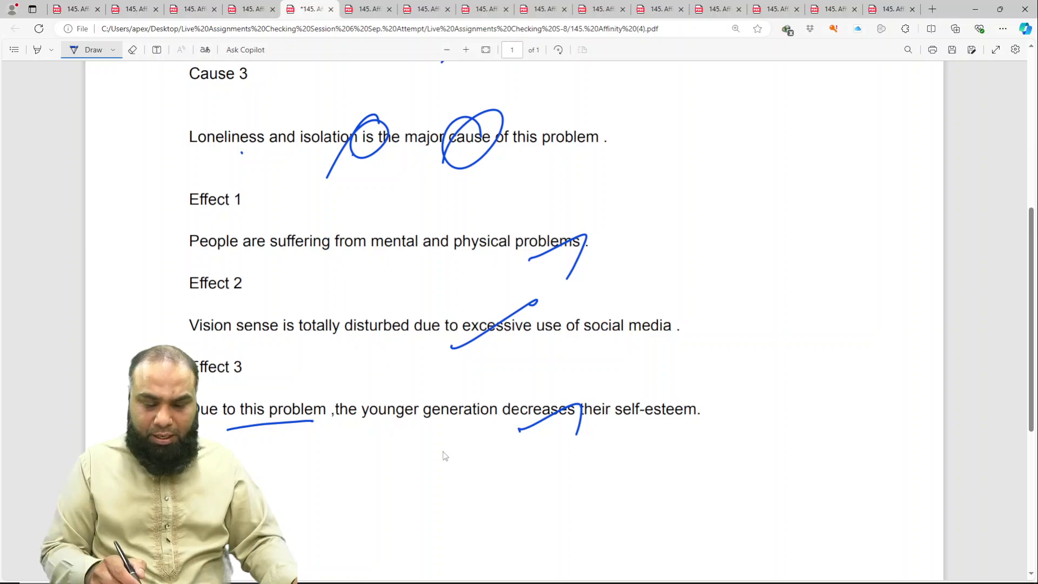
mouse_move(372, 425)
mouse_down()
mouse_move(487, 418)
mouse_move(607, 388)
mouse_up()
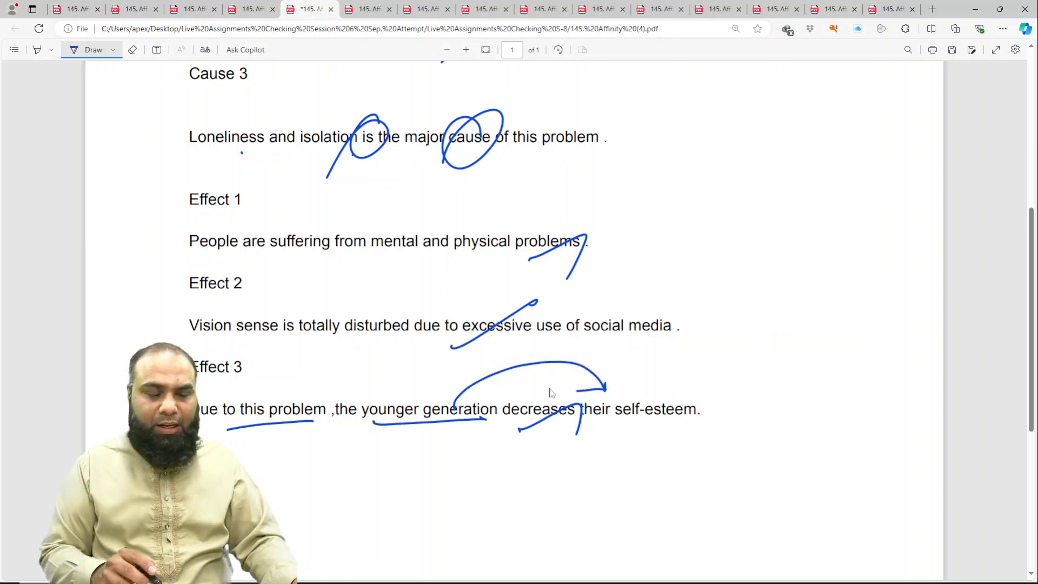
Step: Write a circled 4.5/10 in the right margin, save, and move to the next student's PDF
drag(774, 256, 798, 282)
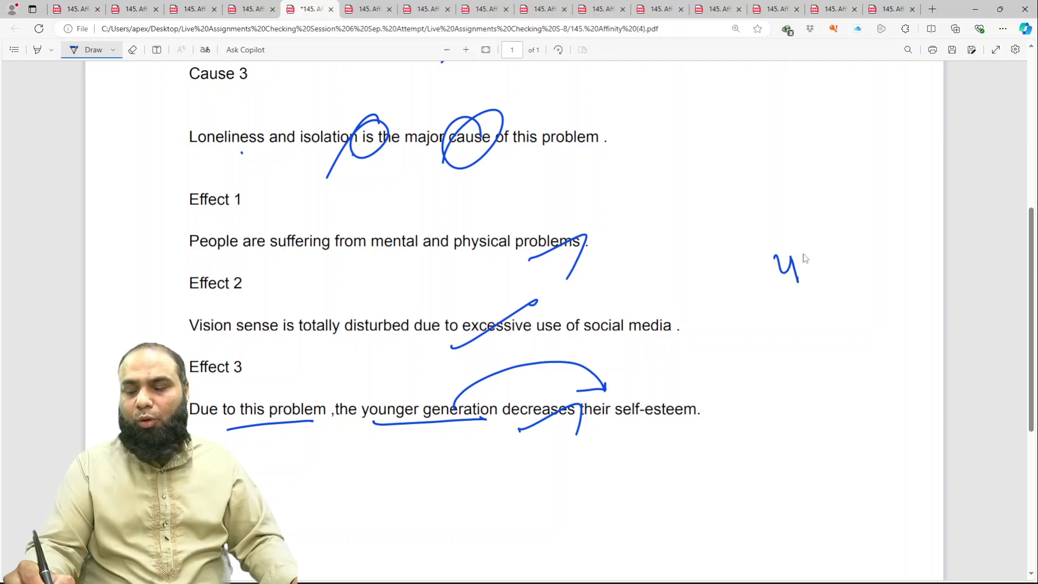
drag(822, 235, 800, 272)
drag(767, 309, 829, 281)
mouse_move(809, 307)
mouse_down()
mouse_move(805, 336)
mouse_move(816, 319)
mouse_up()
drag(839, 221, 722, 251)
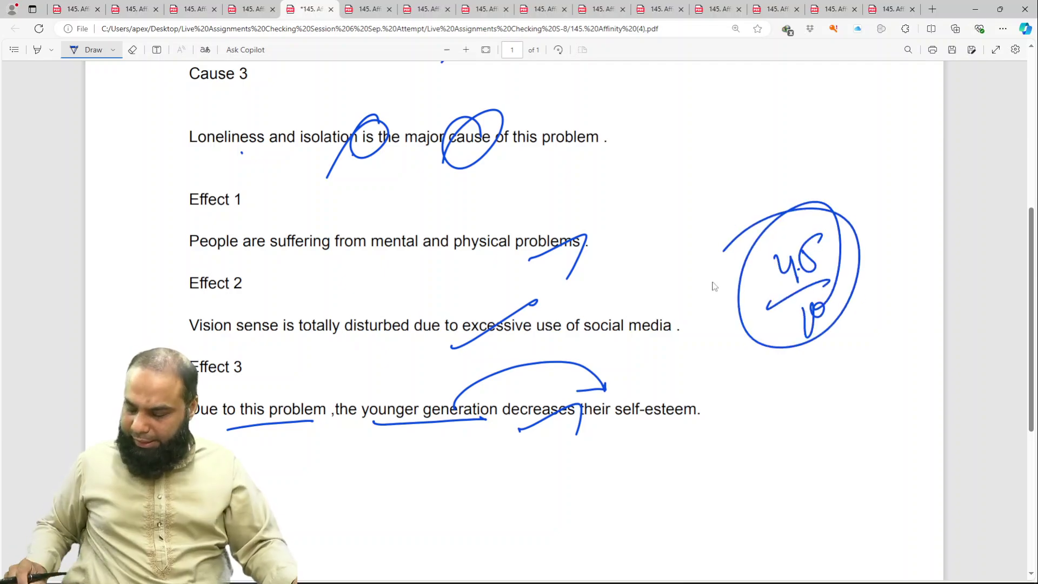
key(ctrl+s)
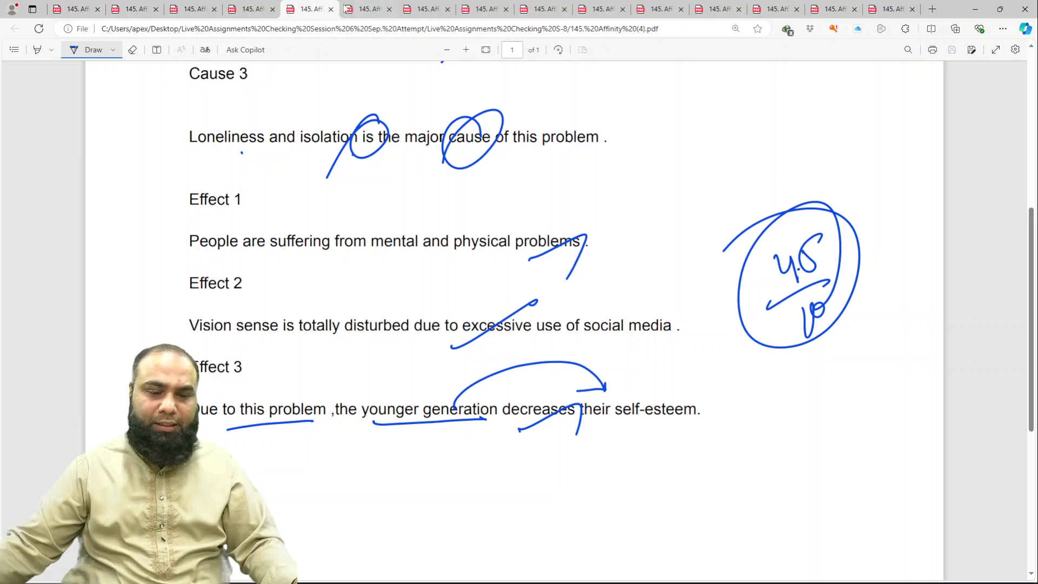
click(346, 10)
Step: Fit the Water Scarcity page to width, enable the Draw pen, and zoom out two steps
click(485, 50)
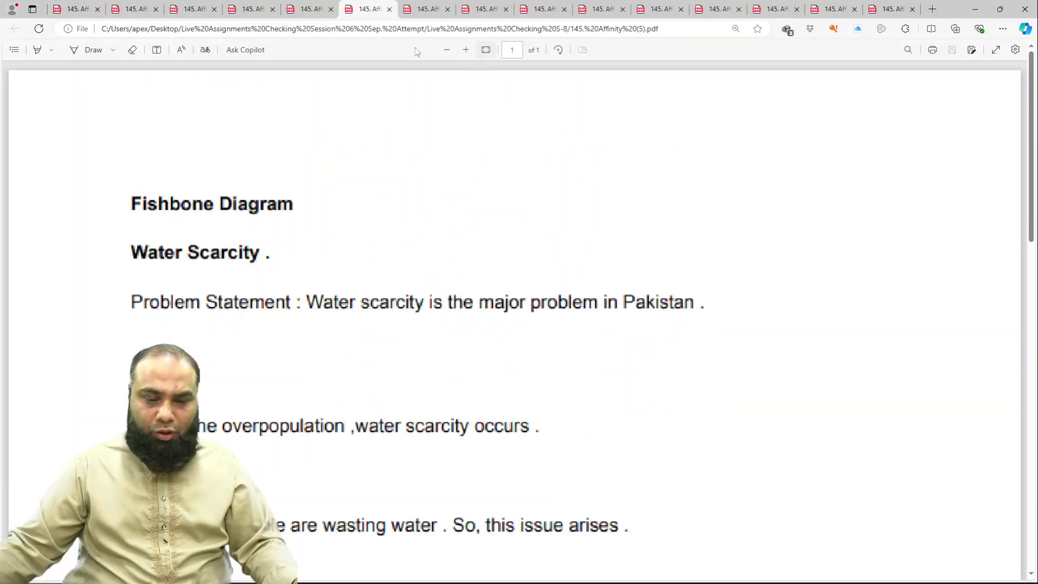
click(89, 50)
click(449, 54)
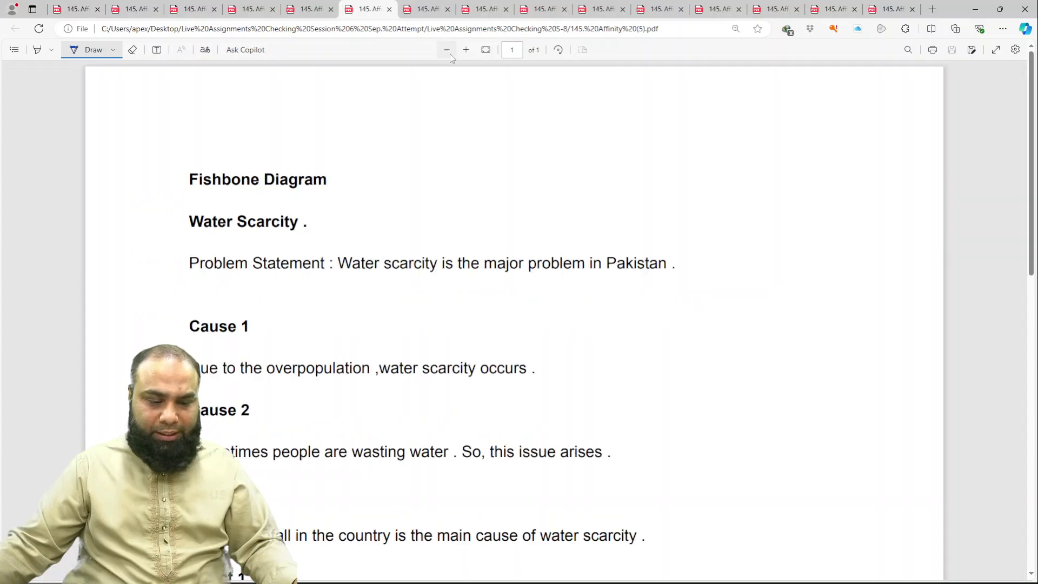
click(450, 54)
Step: Tick the problem statement, Causes 1–3 and Effects 2–3, circling the end of Cause 2
drag(499, 236, 543, 247)
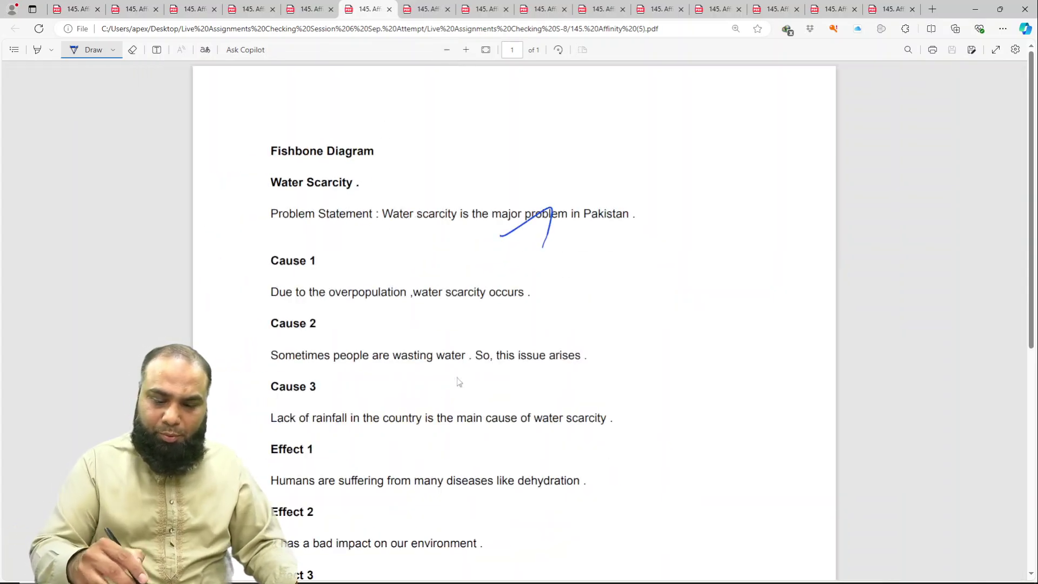
drag(438, 306, 480, 315)
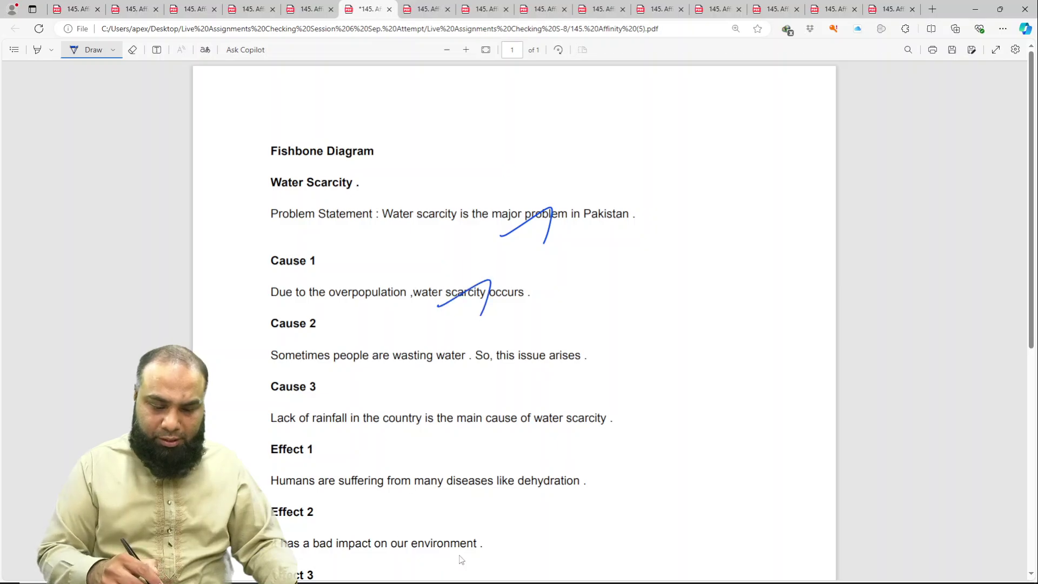
drag(440, 378, 514, 372)
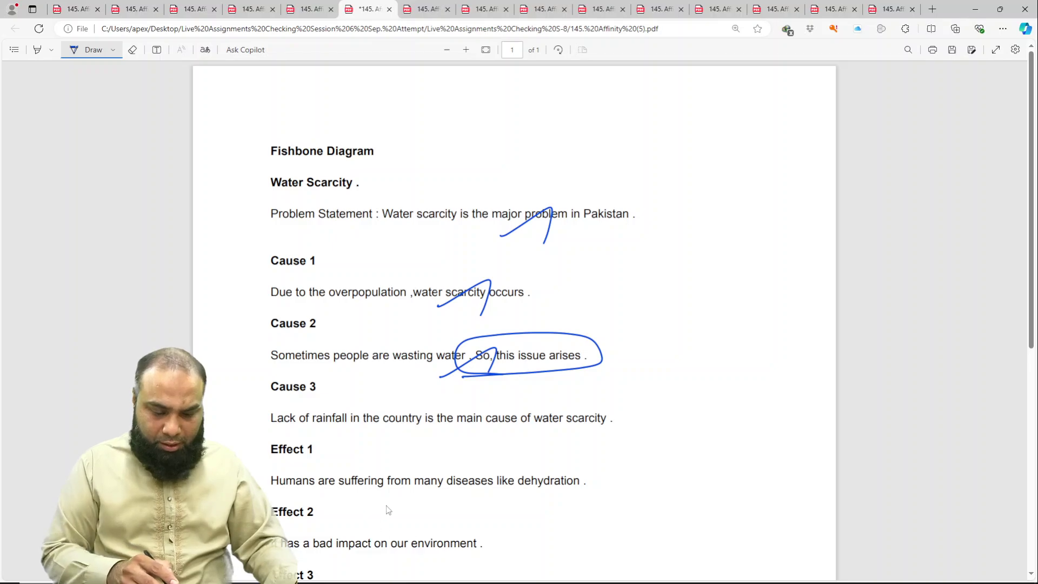
drag(481, 434, 533, 414)
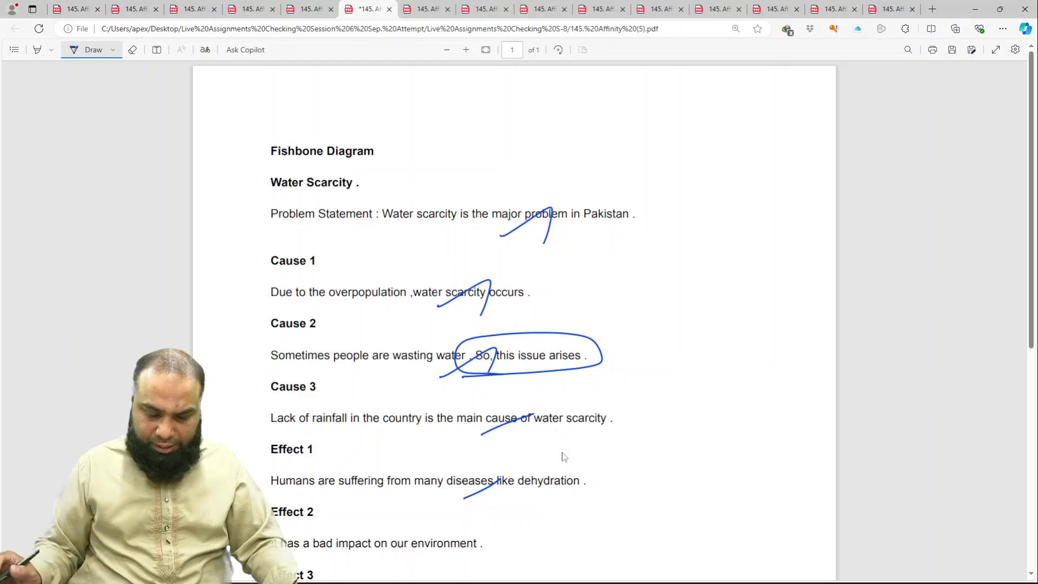
scroll(551, 461, down, 5)
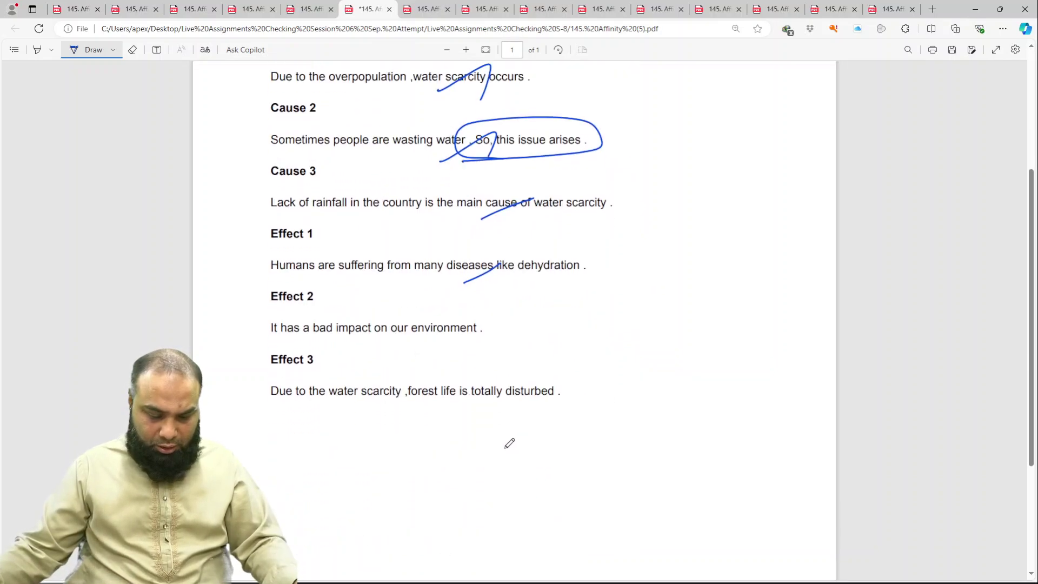
drag(382, 292, 448, 260)
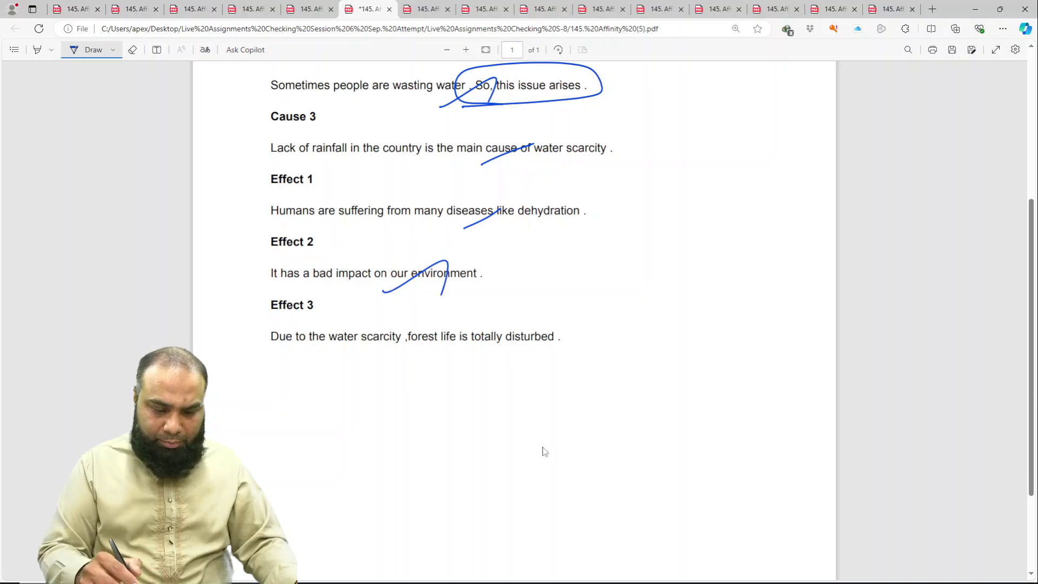
drag(434, 356, 497, 344)
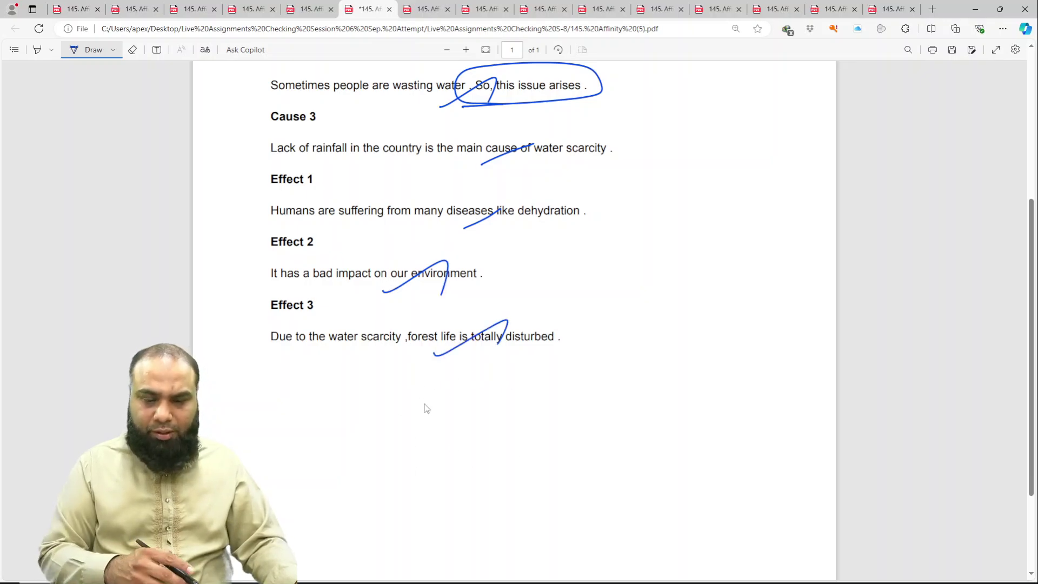
Step: Write 7.8/10 in the right margin, circle it, and save the PDF
drag(674, 265, 686, 286)
drag(725, 236, 663, 313)
drag(714, 297, 701, 330)
mouse_move(637, 296)
mouse_down()
mouse_move(745, 233)
mouse_move(649, 345)
mouse_up()
key(ctrl+s)
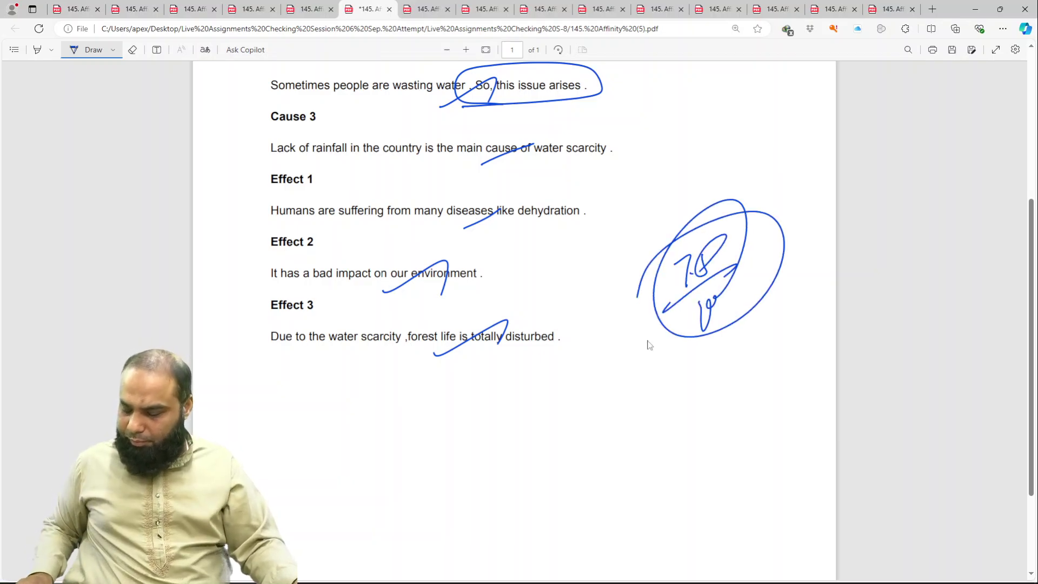
Step: Open the Affinity (6).pdf tab, enable the Draw pen, and fit the page to width
click(423, 14)
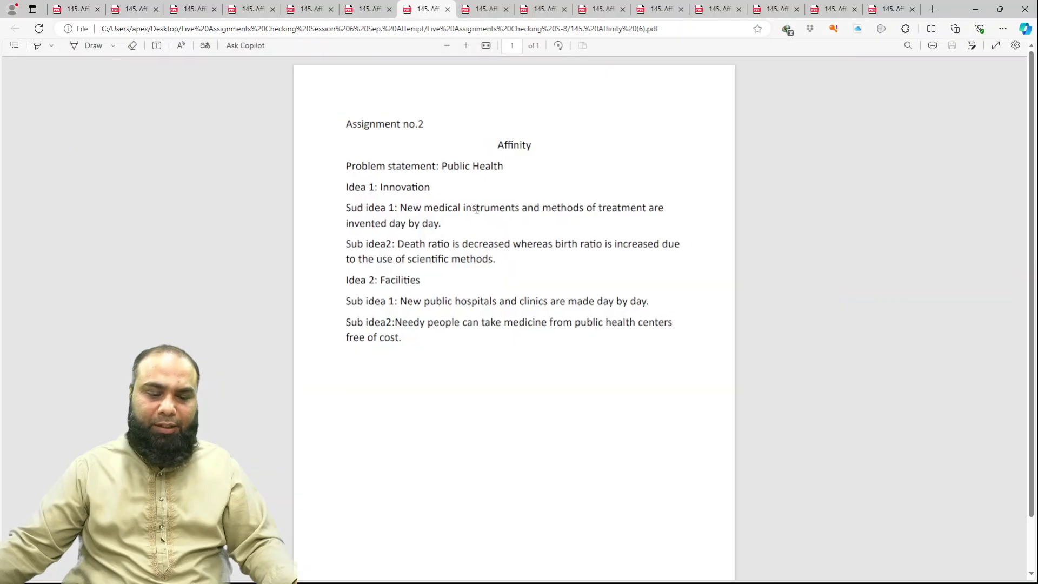
click(93, 50)
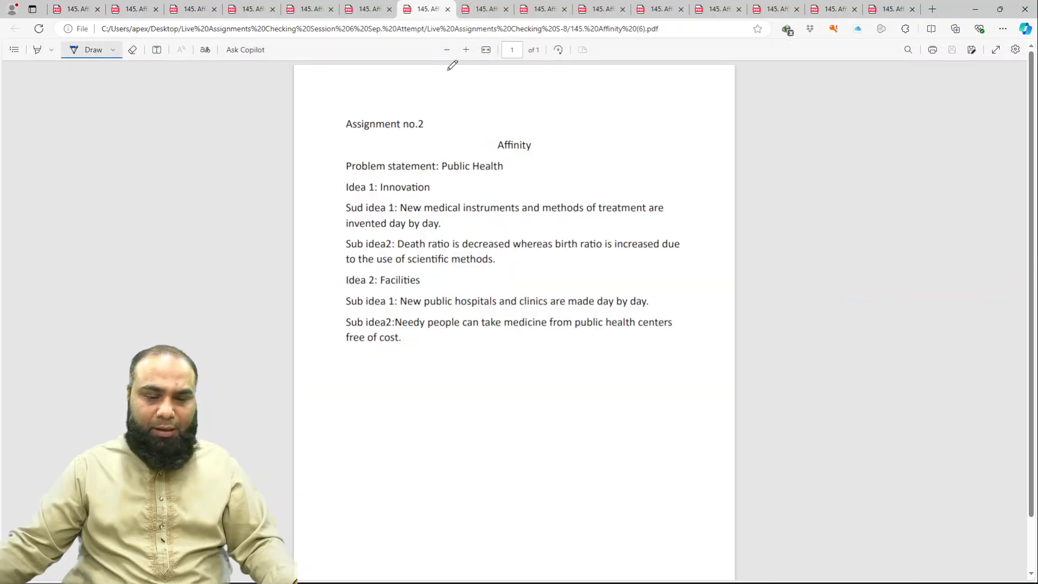
click(488, 53)
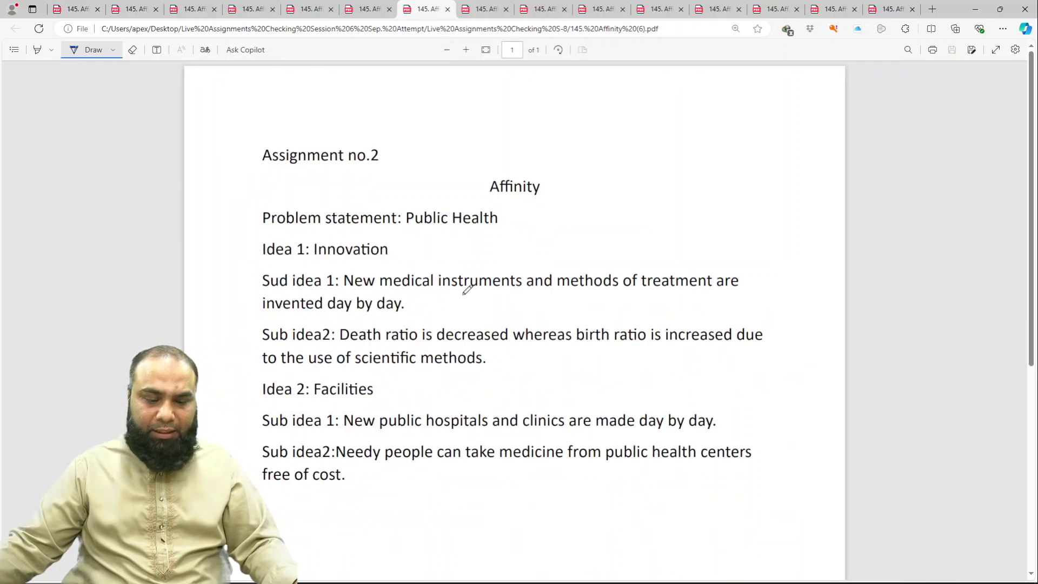
Step: Tick the Public Health problem statement, Innovation and Facilities ideas, and all their sub ideas
drag(427, 238, 483, 223)
drag(373, 261, 417, 277)
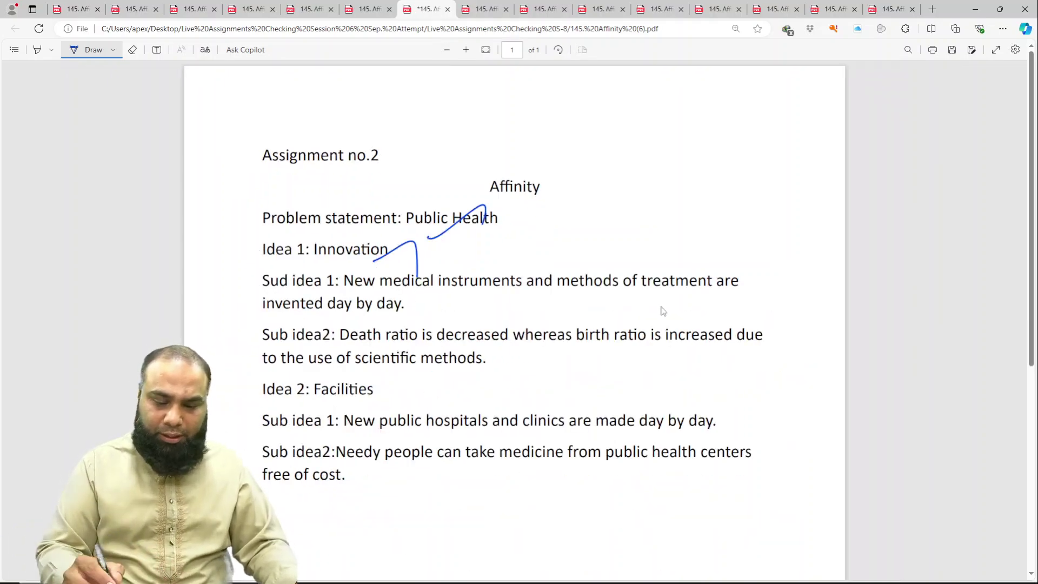
drag(591, 308, 633, 310)
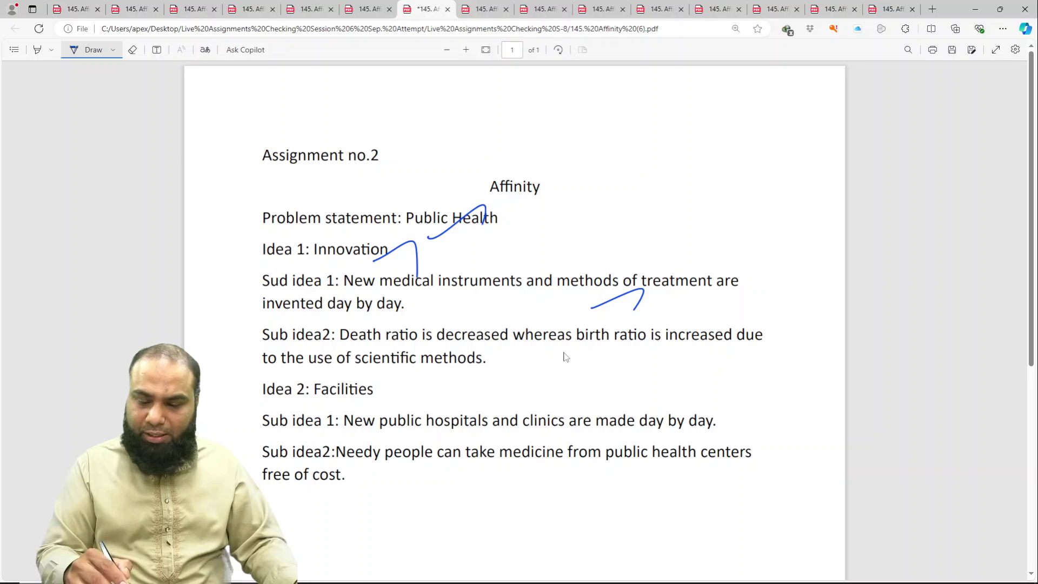
mouse_move(562, 355)
mouse_down()
mouse_move(608, 344)
mouse_move(669, 353)
mouse_up()
mouse_move(364, 377)
mouse_down()
mouse_move(397, 393)
mouse_move(391, 385)
mouse_up()
drag(499, 433, 542, 410)
drag(568, 433, 616, 412)
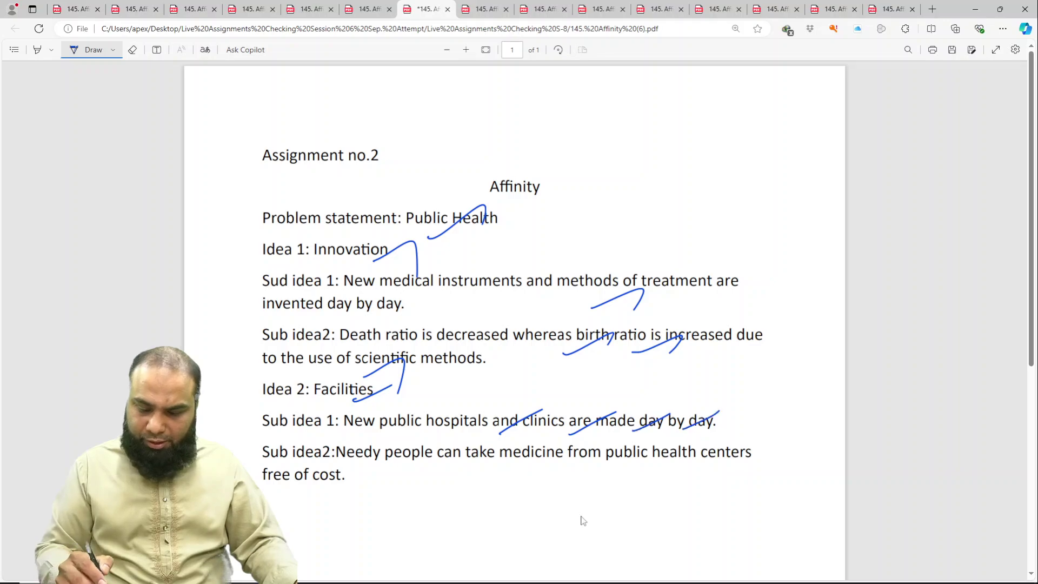
mouse_move(503, 472)
mouse_down()
mouse_move(543, 452)
mouse_move(621, 455)
mouse_up()
mouse_move(645, 464)
mouse_down()
mouse_move(675, 453)
mouse_move(734, 457)
mouse_up()
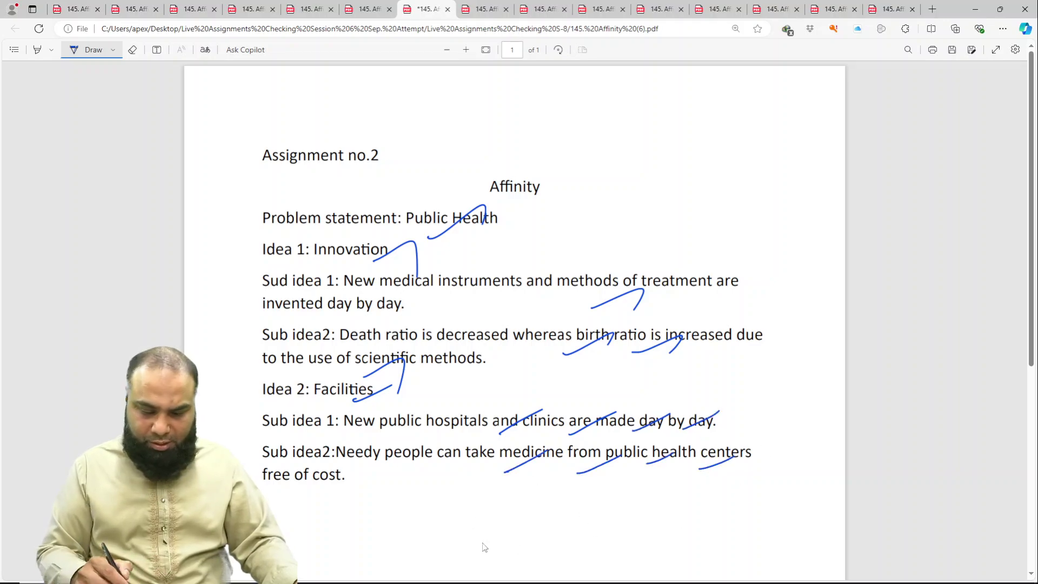
drag(311, 495, 344, 472)
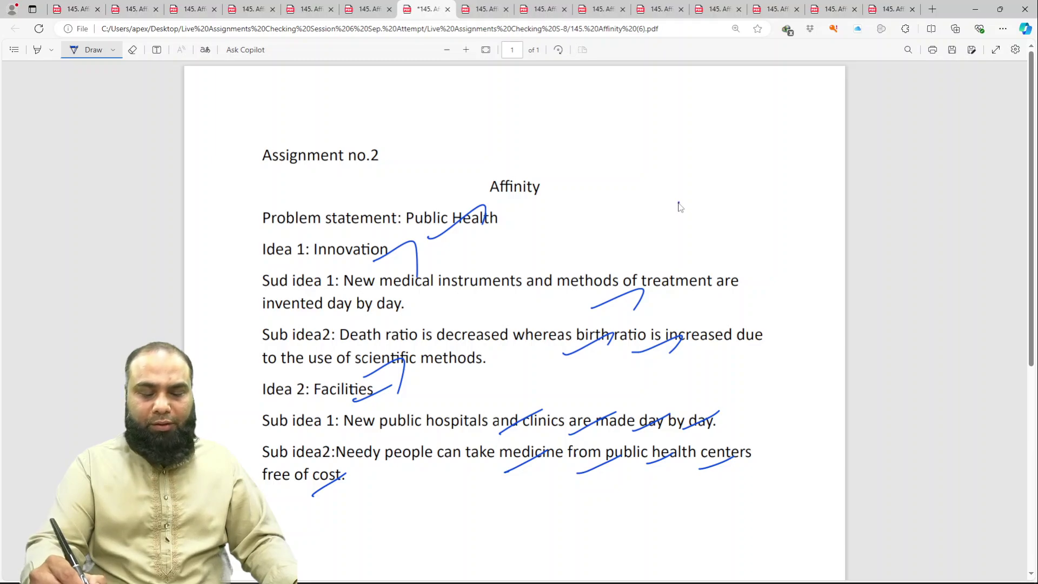
Step: Write and circle 8/10 at the top right, save, and move to the next student's PDF
drag(679, 206, 684, 193)
drag(661, 246, 702, 216)
mouse_move(692, 270)
mouse_down()
mouse_move(703, 173)
mouse_move(721, 221)
mouse_move(728, 192)
mouse_move(709, 233)
mouse_up()
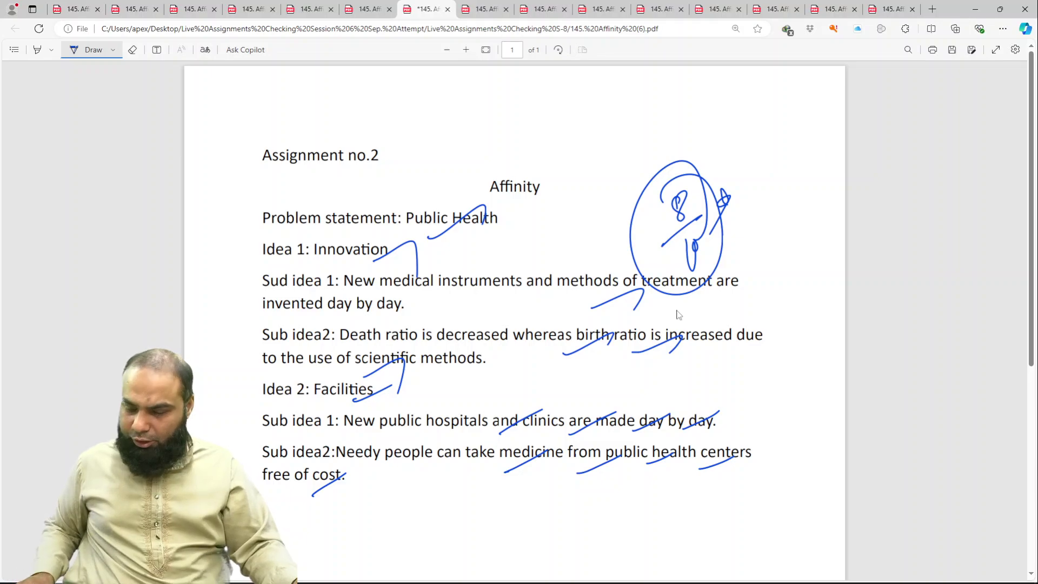
key(ctrl+s)
key(ctrl+Tab)
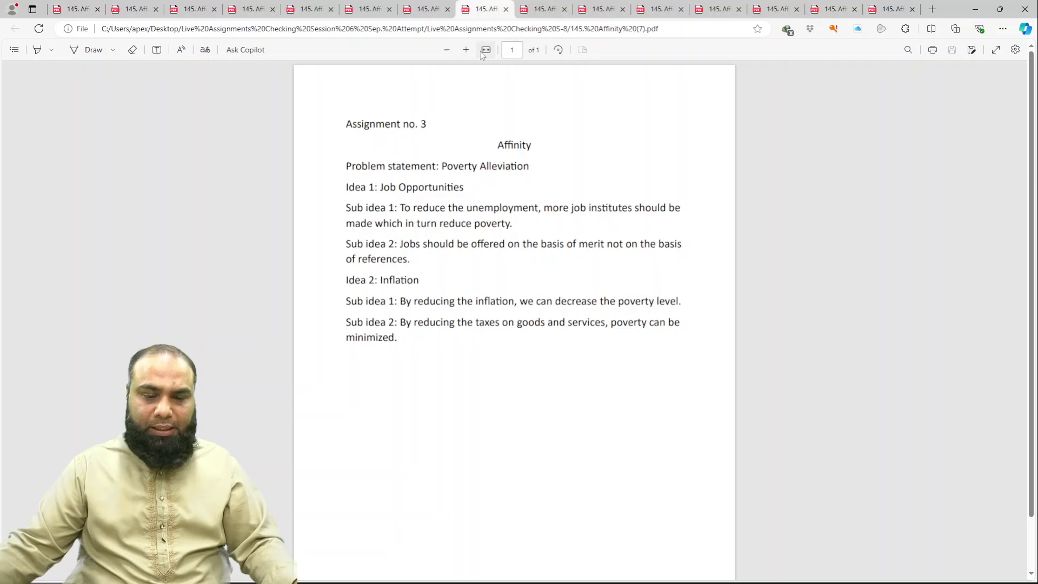
Step: Fit the Poverty Alleviation page to width, zoom out twice, and enable the Draw pen
click(485, 50)
click(446, 50)
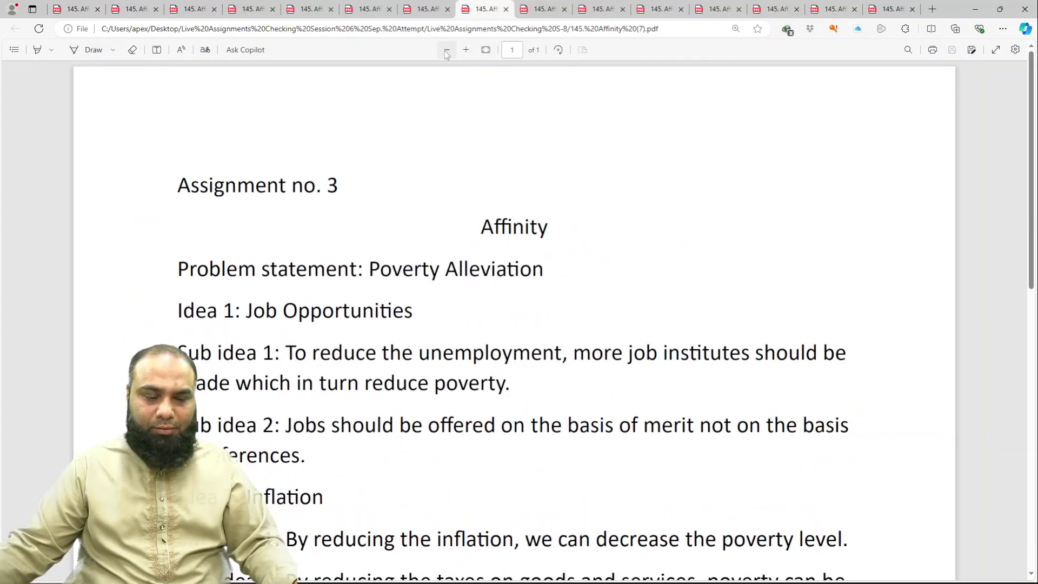
click(447, 50)
click(87, 50)
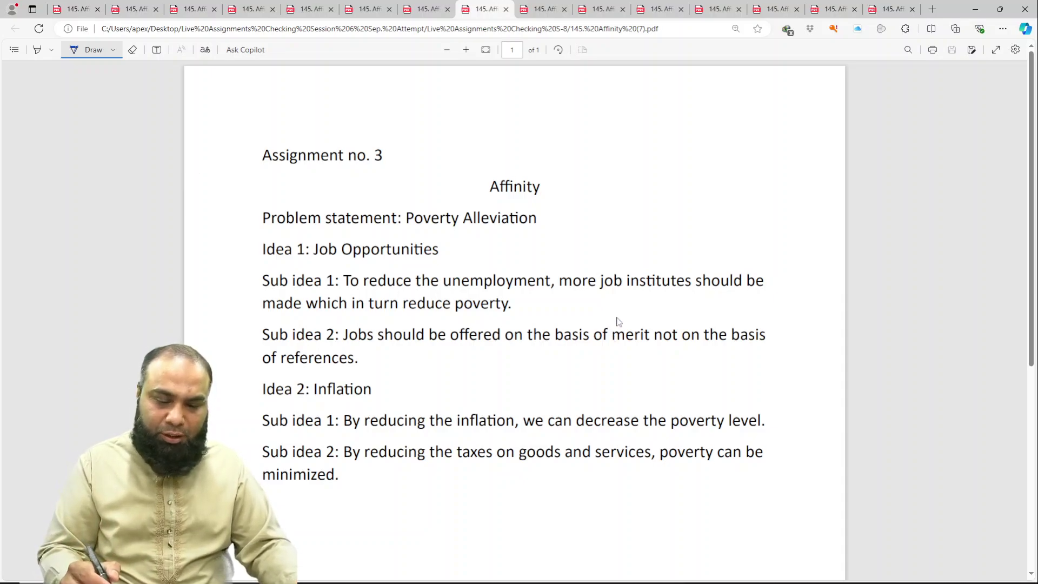
Step: Circle the problem statement and 'which in turn reduce poverty.', mark 'of references.', and tick the inflation and taxes sub ideas
drag(540, 210, 489, 195)
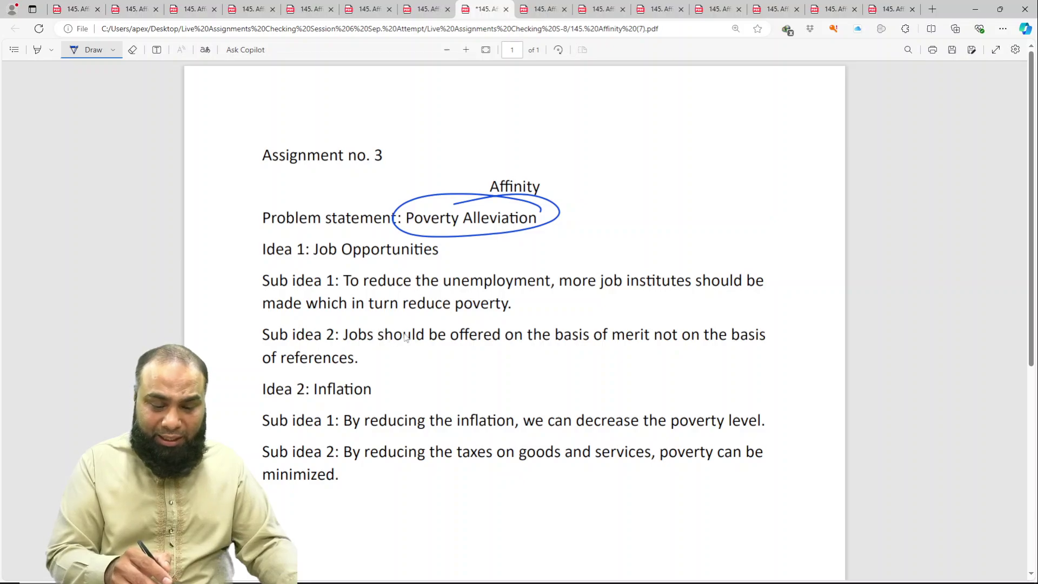
mouse_move(307, 320)
mouse_down()
mouse_move(415, 320)
mouse_move(518, 302)
mouse_move(301, 294)
mouse_up()
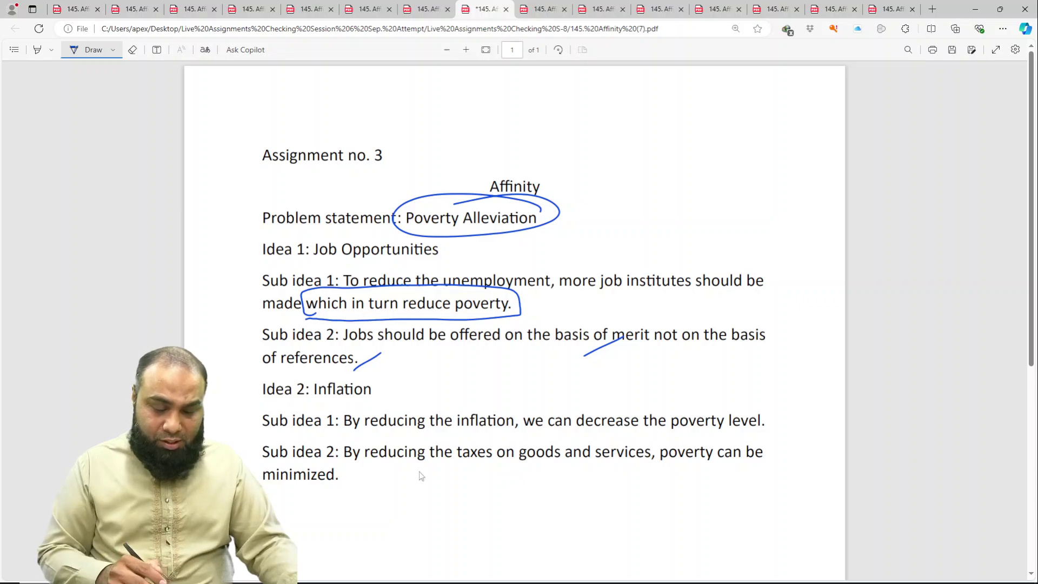
drag(351, 355, 336, 361)
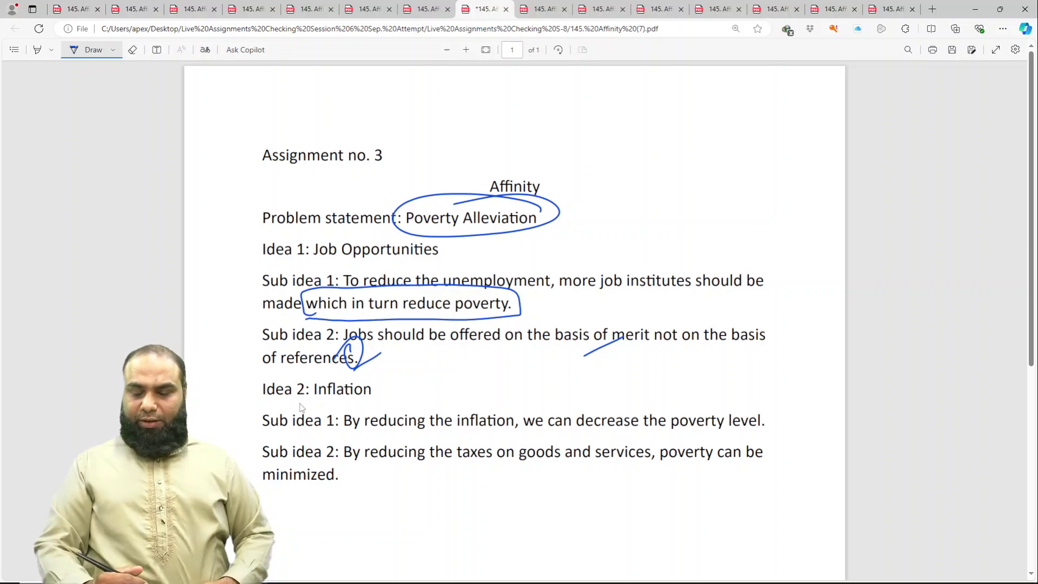
drag(502, 429, 547, 429)
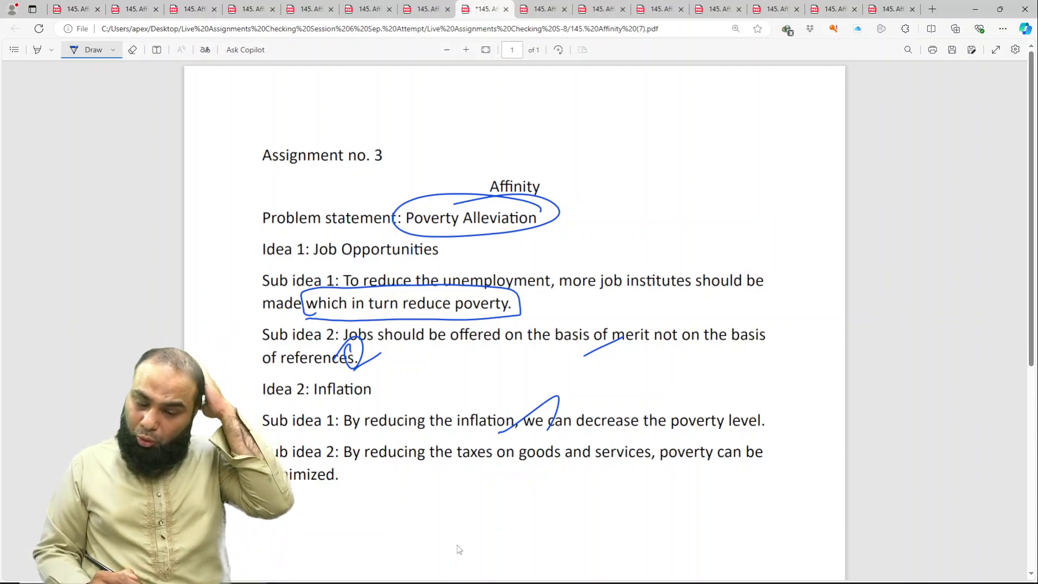
drag(479, 464, 523, 468)
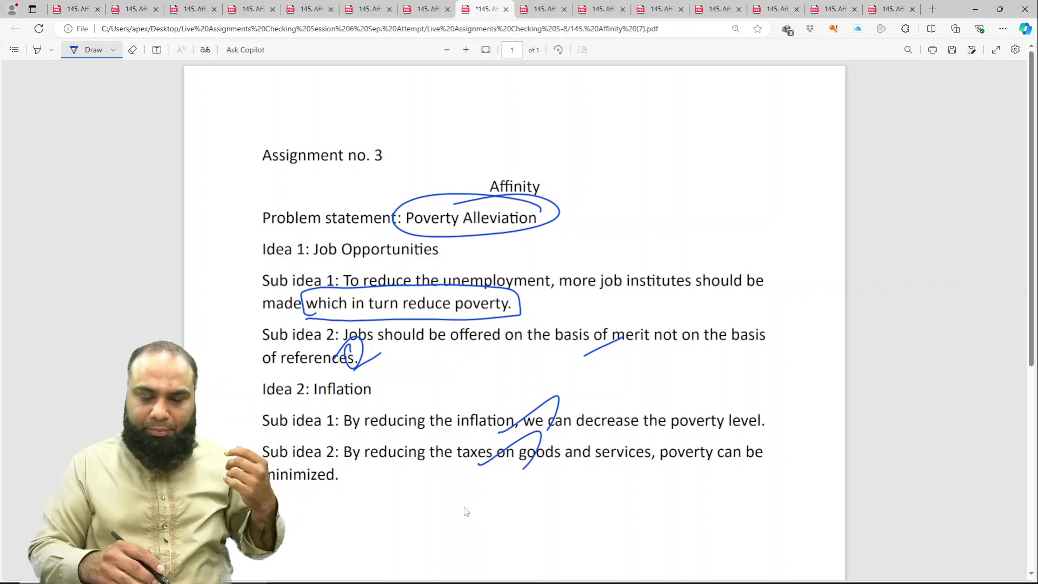
Step: Write and circle 6/10 at the top right, save, and move to the Gender Inequality PDF
mouse_move(683, 192)
mouse_down()
mouse_move(686, 211)
mouse_move(713, 212)
mouse_move(709, 238)
mouse_up()
drag(604, 227, 676, 162)
key(ctrl+s)
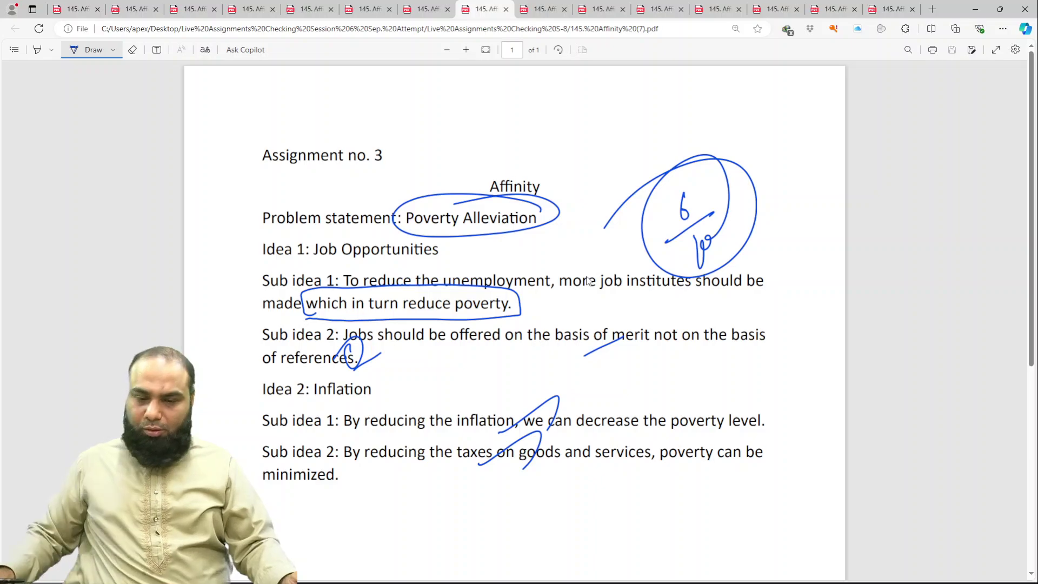
key(ctrl+Tab)
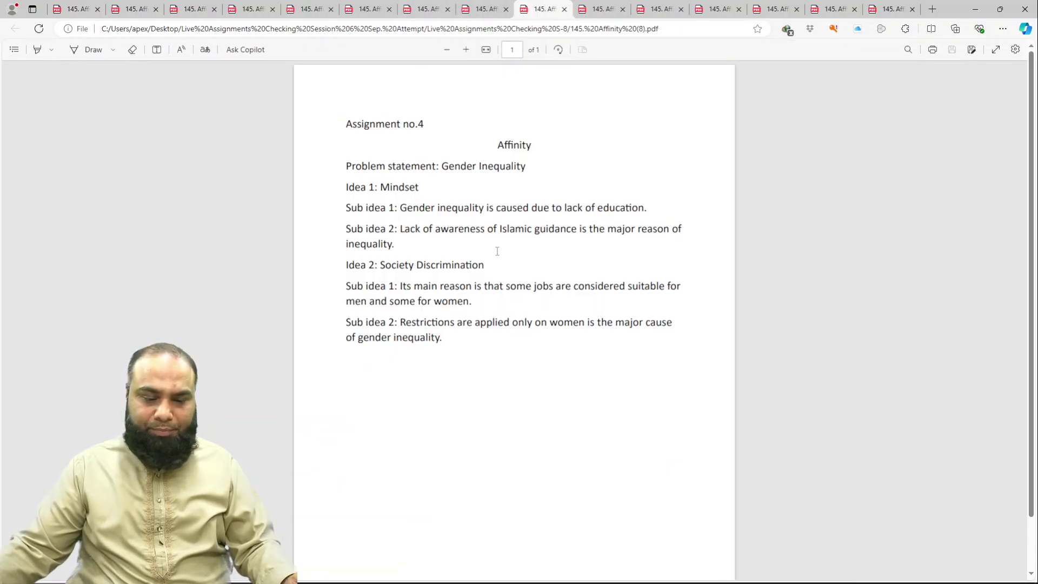
Step: Fit the Gender Inequality page to width, enable the Draw pen, and zoom out slightly
click(485, 49)
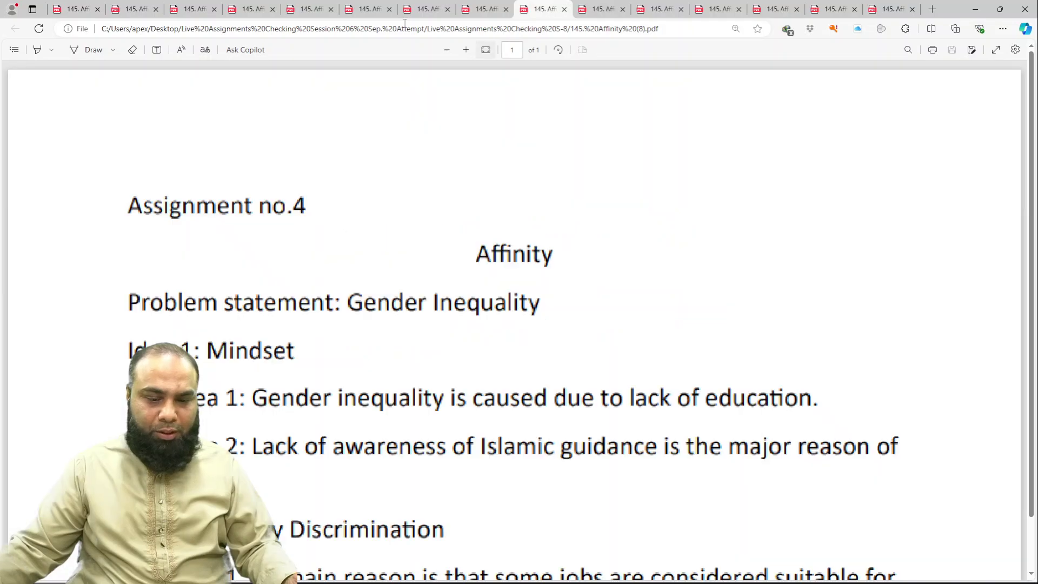
click(92, 50)
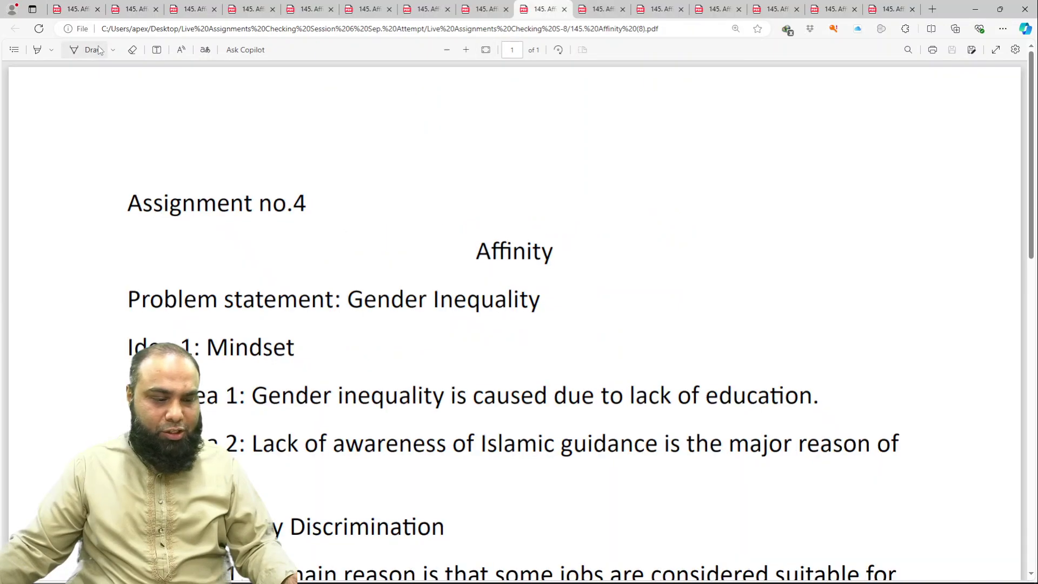
click(446, 50)
Step: Tick and circle Gender Inequality, then tick the Mindset idea and its education and guidance sub ideas
mouse_move(419, 262)
mouse_down()
mouse_move(458, 234)
mouse_move(534, 249)
mouse_up()
drag(354, 260, 313, 285)
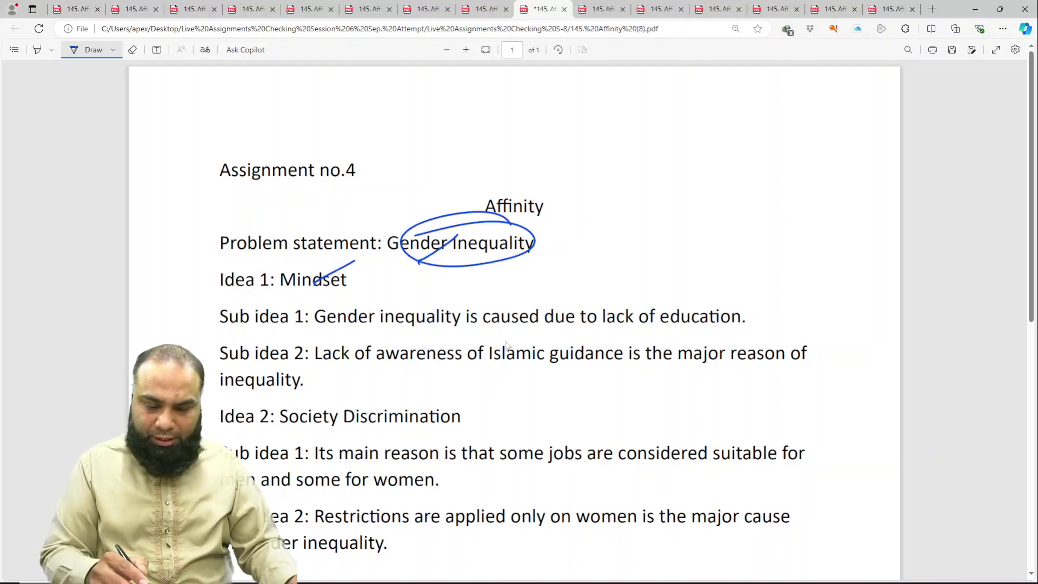
mouse_move(497, 331)
mouse_down()
mouse_move(543, 311)
mouse_move(633, 313)
mouse_up()
drag(646, 330, 719, 316)
mouse_move(515, 380)
mouse_down()
mouse_move(551, 361)
mouse_move(724, 348)
mouse_up()
drag(735, 361, 778, 349)
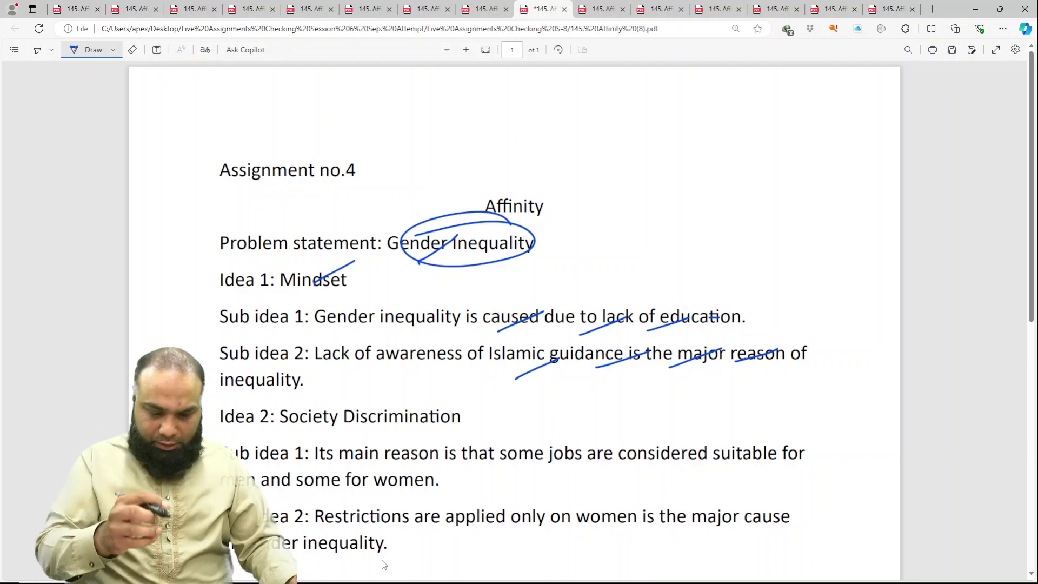
Step: Tick the Society Discrimination idea with its jobs and restrictions sub ideas, underlining 'is the major cause'
drag(389, 421, 431, 392)
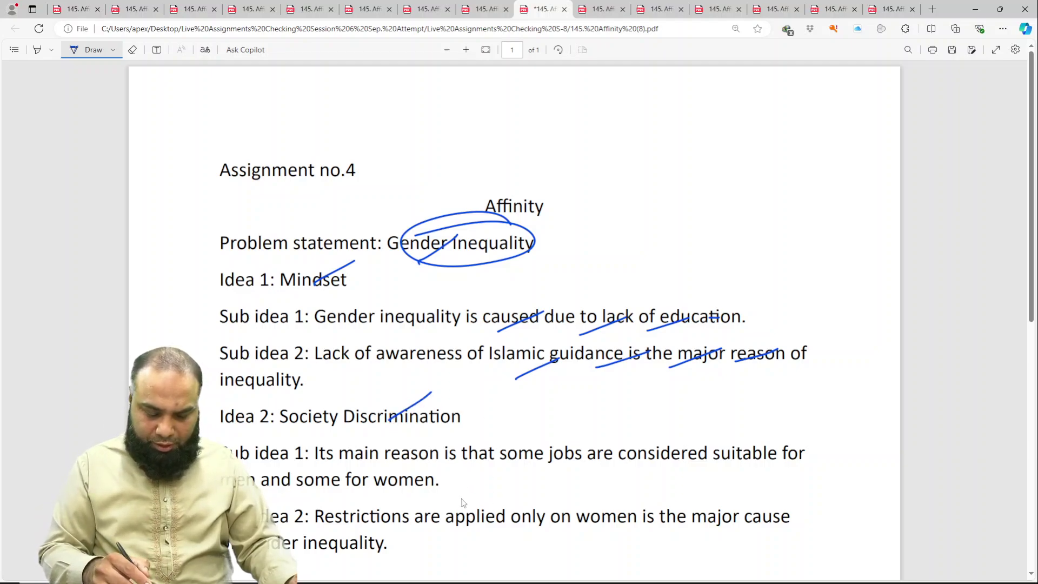
drag(557, 472, 597, 454)
mouse_move(640, 466)
mouse_down()
mouse_move(683, 450)
mouse_move(759, 450)
mouse_up()
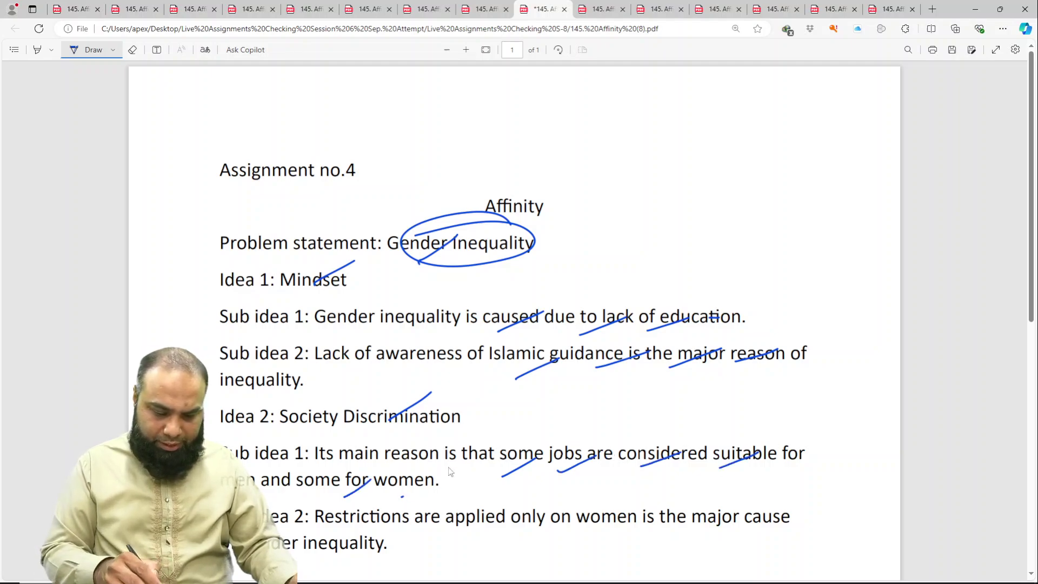
drag(401, 496, 434, 477)
drag(483, 534, 525, 508)
mouse_move(593, 526)
mouse_down()
mouse_move(634, 510)
mouse_move(703, 507)
mouse_up()
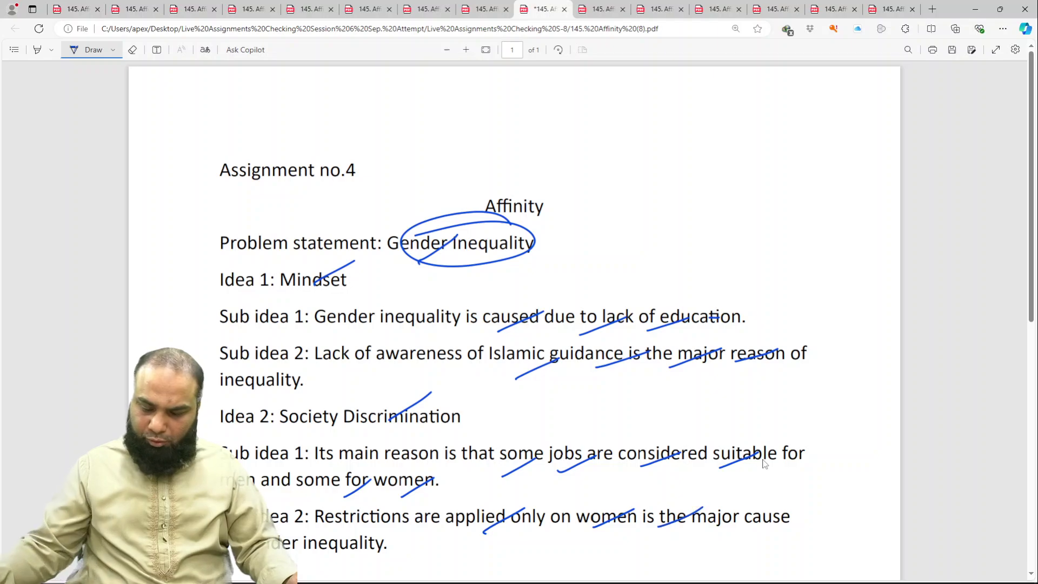
scroll(793, 553, down, 2)
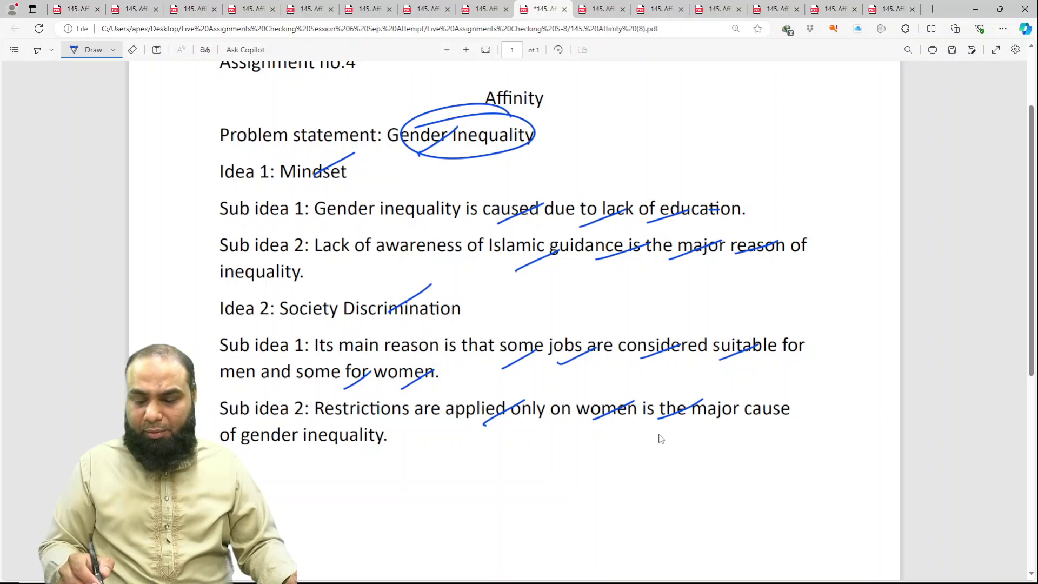
drag(634, 424, 803, 417)
drag(336, 458, 359, 439)
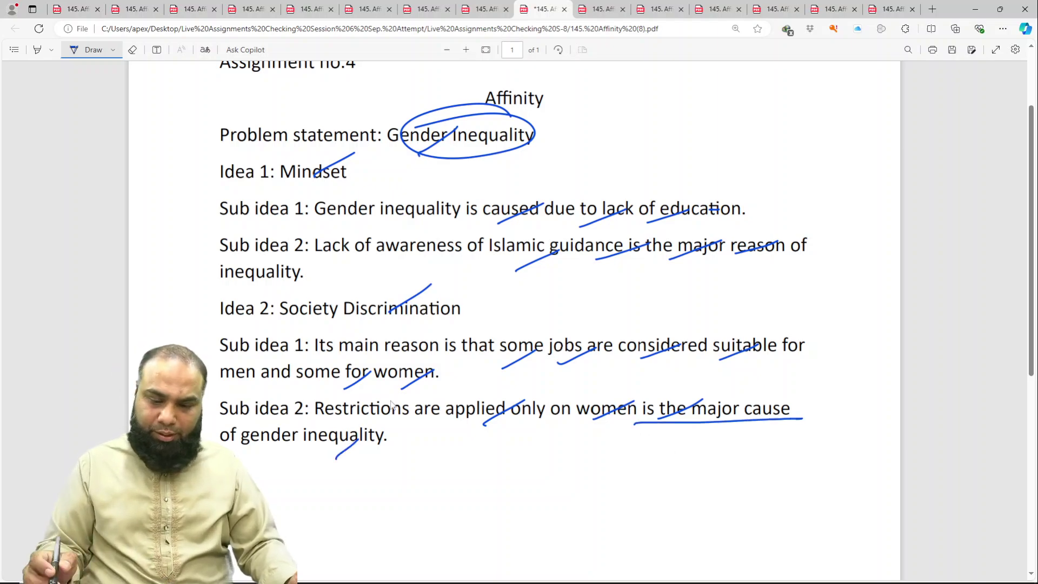
Step: Write the score out of 10 below the last line, circle it, and save the PDF
mouse_move(568, 461)
mouse_down()
mouse_move(576, 476)
mouse_move(603, 450)
mouse_up()
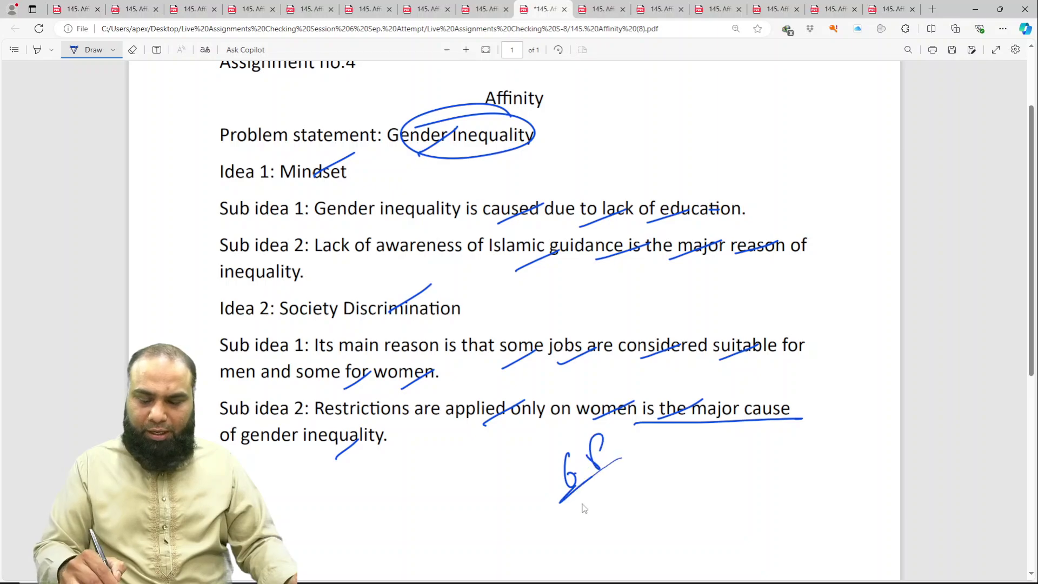
mouse_move(583, 504)
mouse_down()
mouse_move(609, 494)
mouse_move(627, 456)
mouse_up()
drag(642, 399, 595, 404)
drag(654, 427, 492, 453)
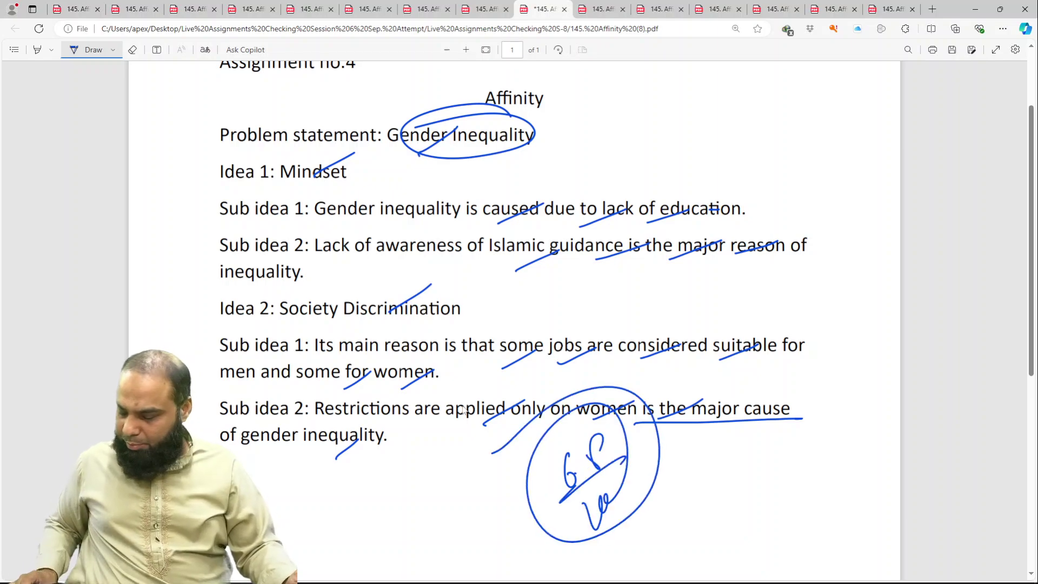
key(ctrl+s)
Step: Open the Smog PDF tab, fit it to width, enable the Draw pen, and zoom out twice
click(606, 8)
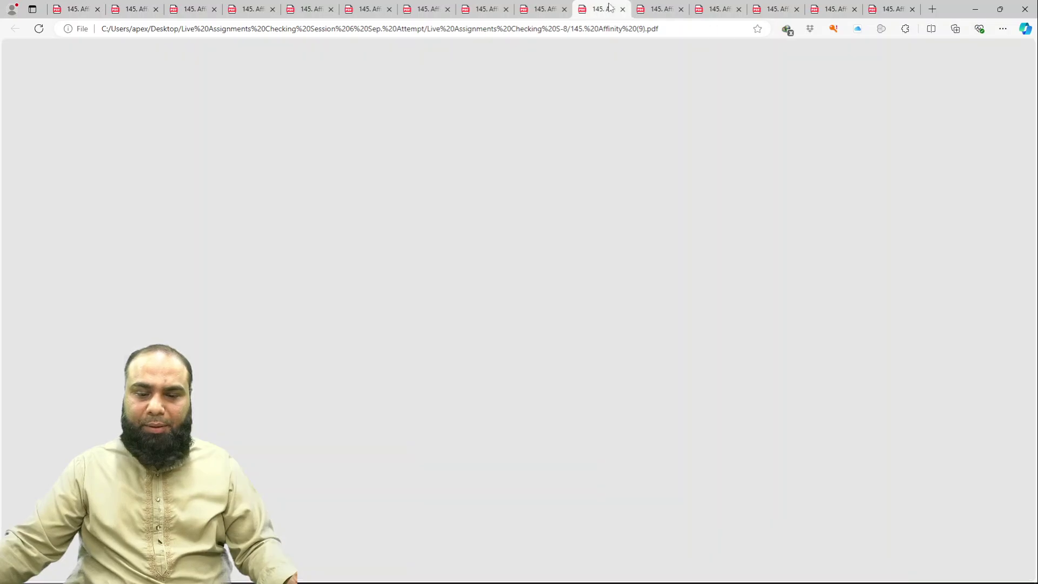
click(485, 50)
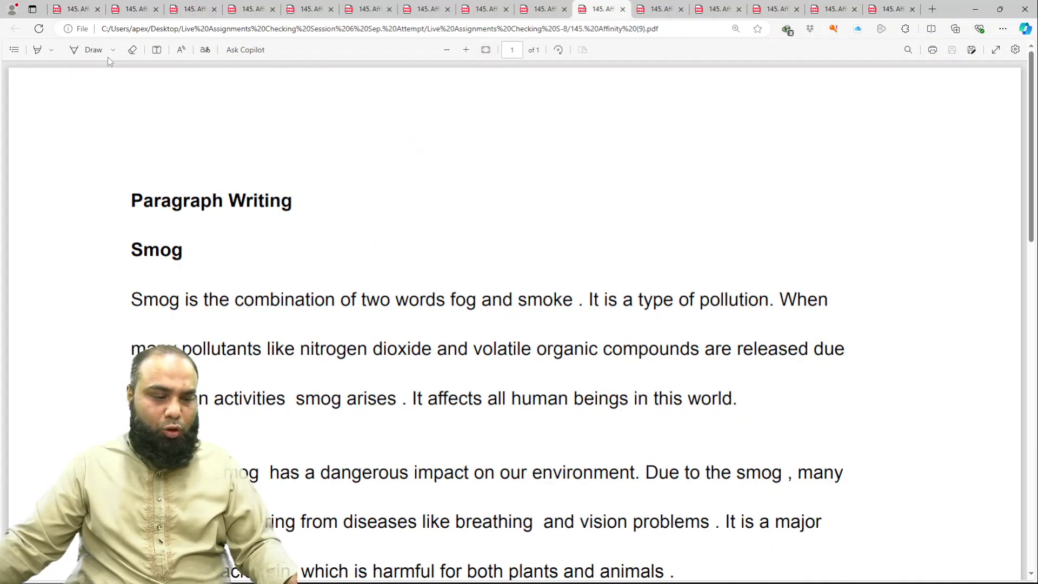
click(103, 51)
click(447, 50)
click(446, 50)
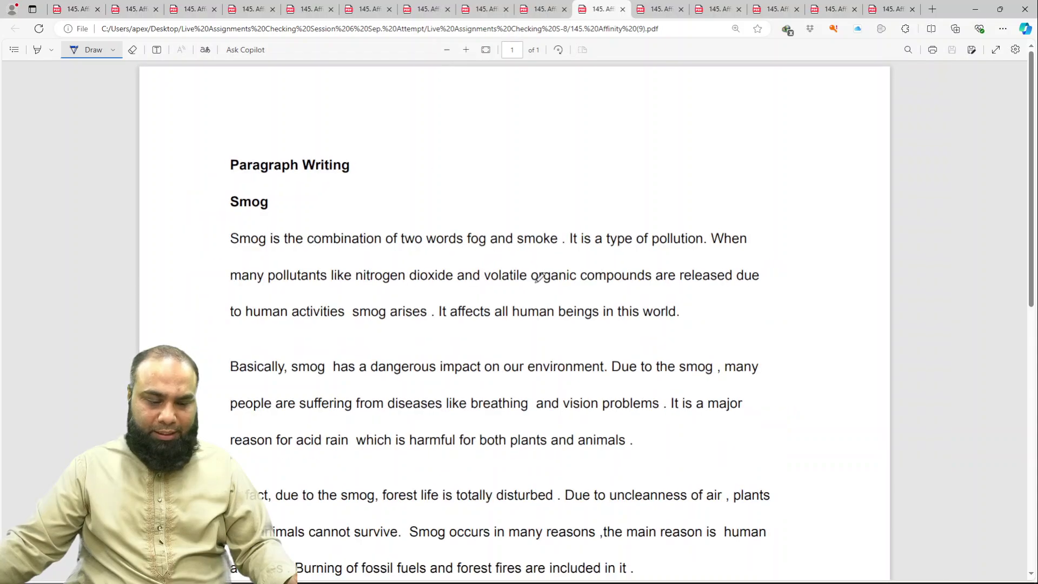
Step: Tick fog and smoke, pollution, organic, released, activities, human beings and world in the opening paragraph
mouse_move(449, 265)
mouse_down()
mouse_move(487, 243)
mouse_move(561, 235)
mouse_up()
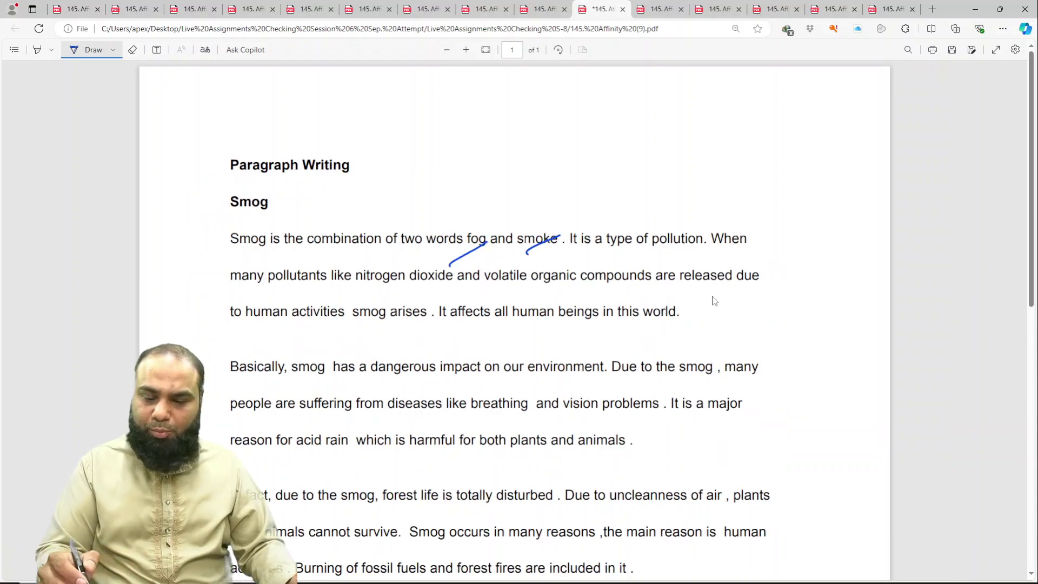
mouse_move(647, 253)
mouse_down()
mouse_move(691, 231)
mouse_move(741, 234)
mouse_up()
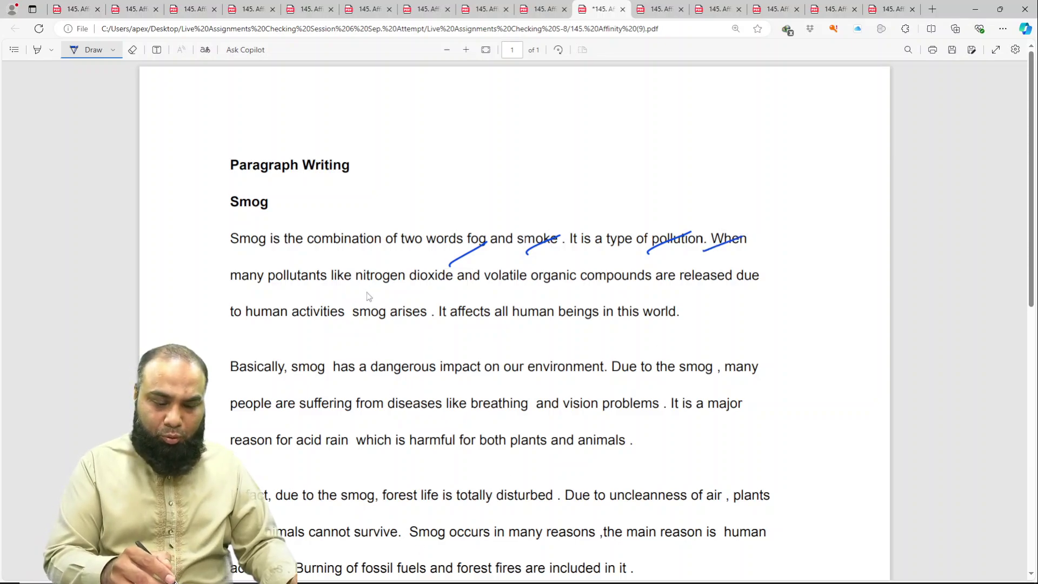
drag(557, 289, 588, 275)
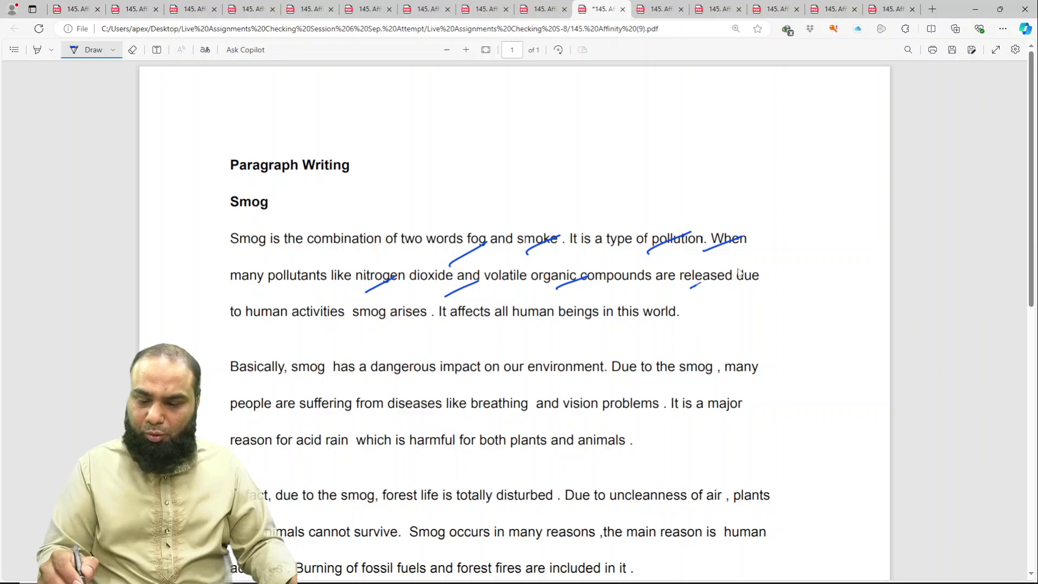
drag(690, 288, 724, 276)
mouse_move(324, 327)
mouse_down()
mouse_move(356, 310)
mouse_move(438, 315)
mouse_up()
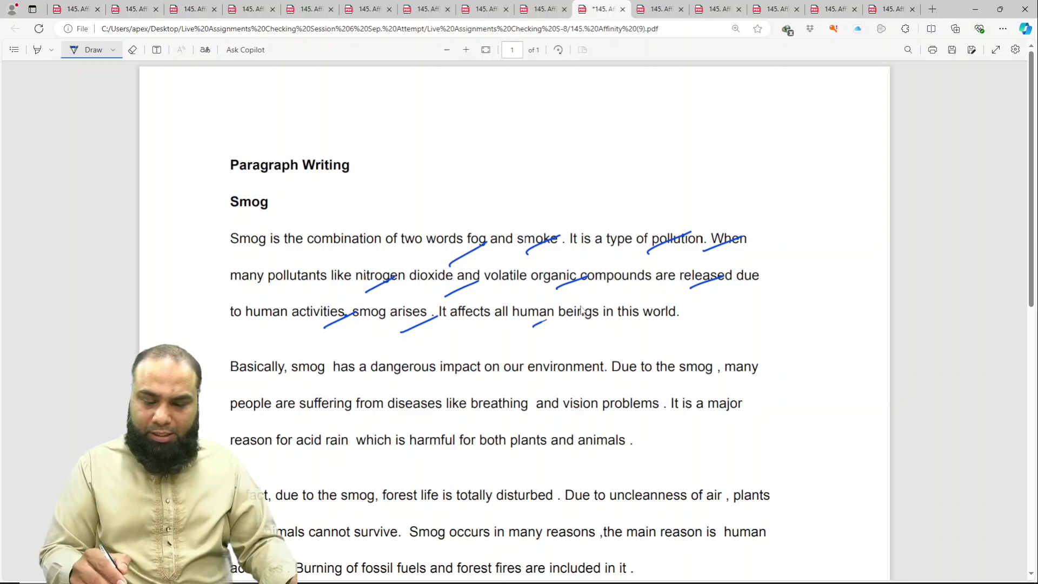
drag(532, 327, 574, 306)
drag(595, 322, 668, 307)
Step: Tick words along the Basically line and through the rest of the second paragraph
drag(417, 383, 449, 367)
drag(480, 385, 583, 366)
drag(621, 375, 729, 360)
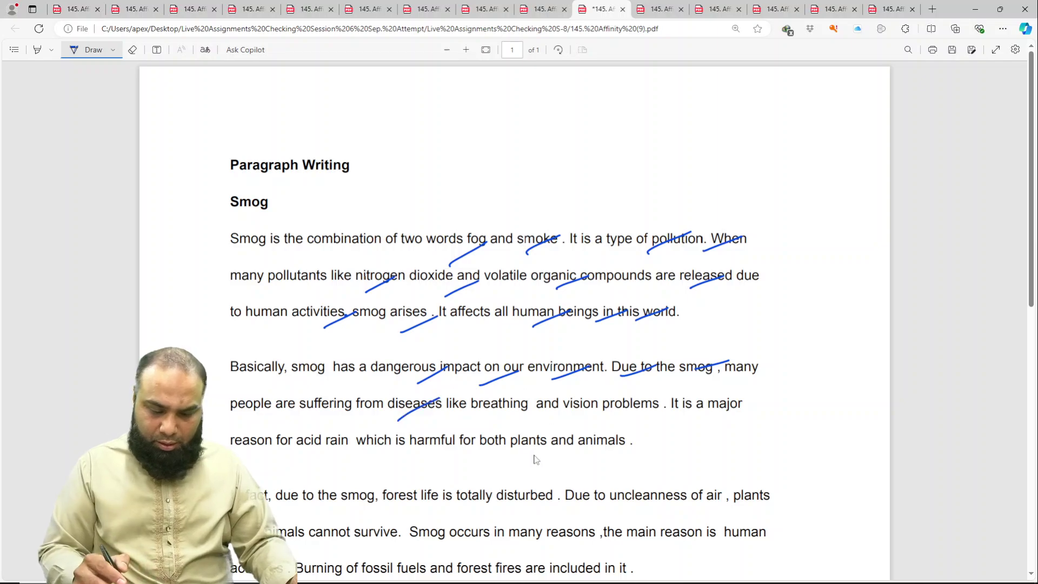
drag(524, 417, 557, 402)
drag(649, 409, 677, 399)
drag(697, 409, 733, 396)
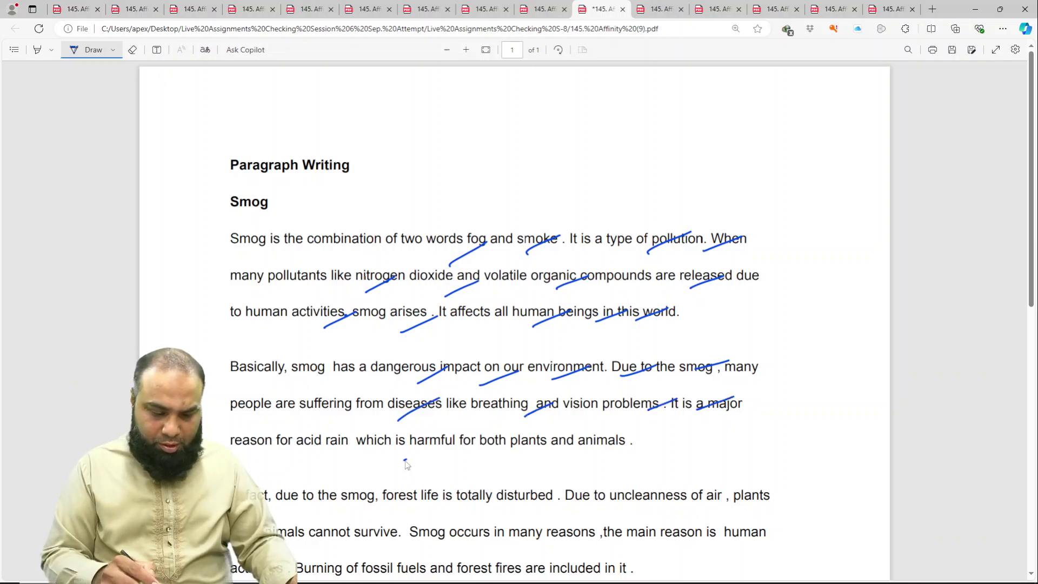
drag(403, 460, 443, 442)
mouse_move(472, 459)
mouse_down()
mouse_move(504, 443)
mouse_move(556, 441)
mouse_up()
drag(587, 444, 630, 432)
Step: Tick forest, disturbed, uncleanness, air, cannot survive, main reason, fossil and included in the next paragraph
scroll(746, 393, down, 3)
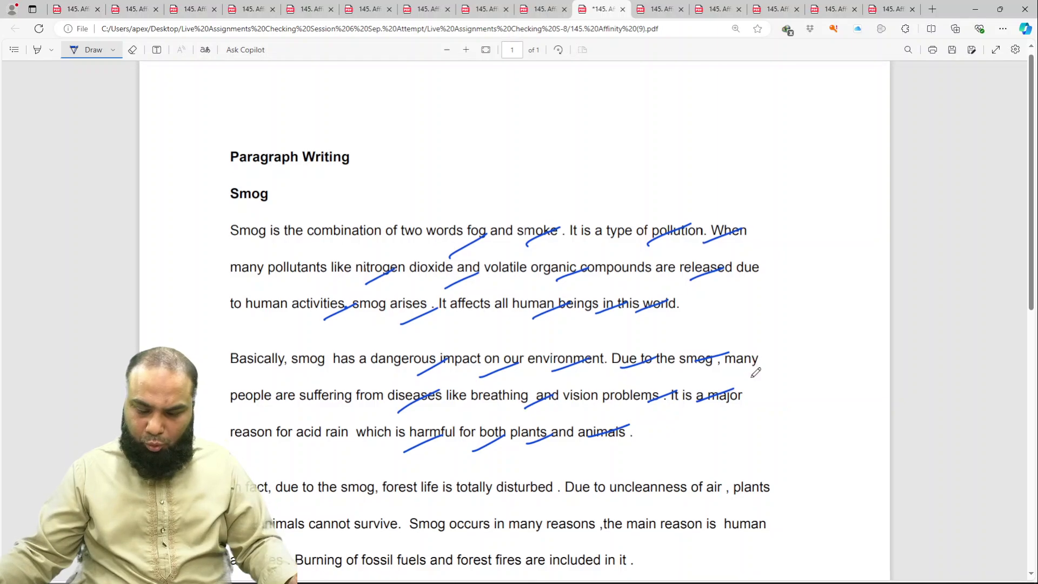
drag(377, 353, 409, 337)
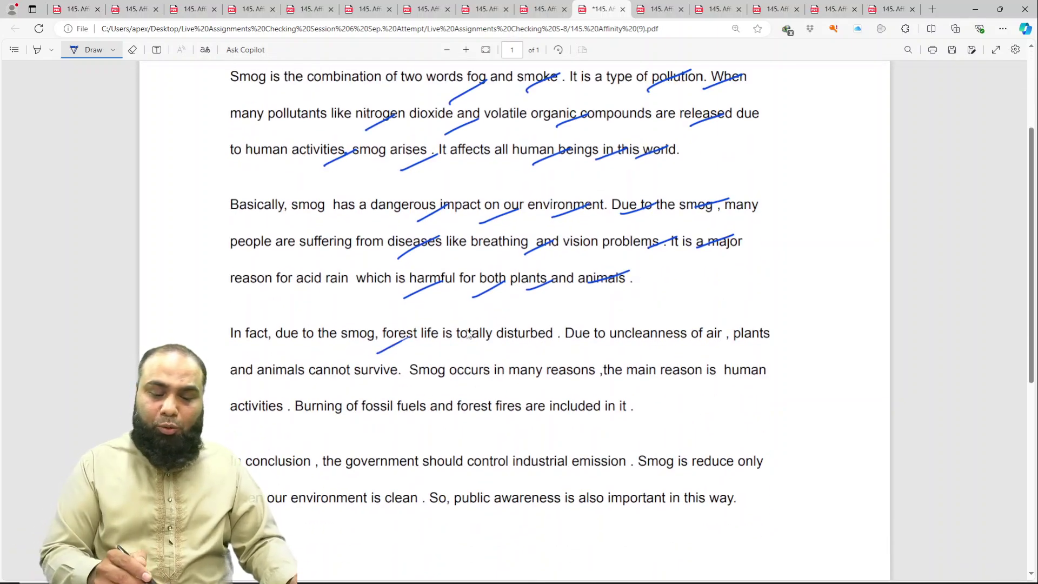
drag(486, 352, 505, 340)
drag(631, 349, 664, 334)
drag(699, 341, 737, 326)
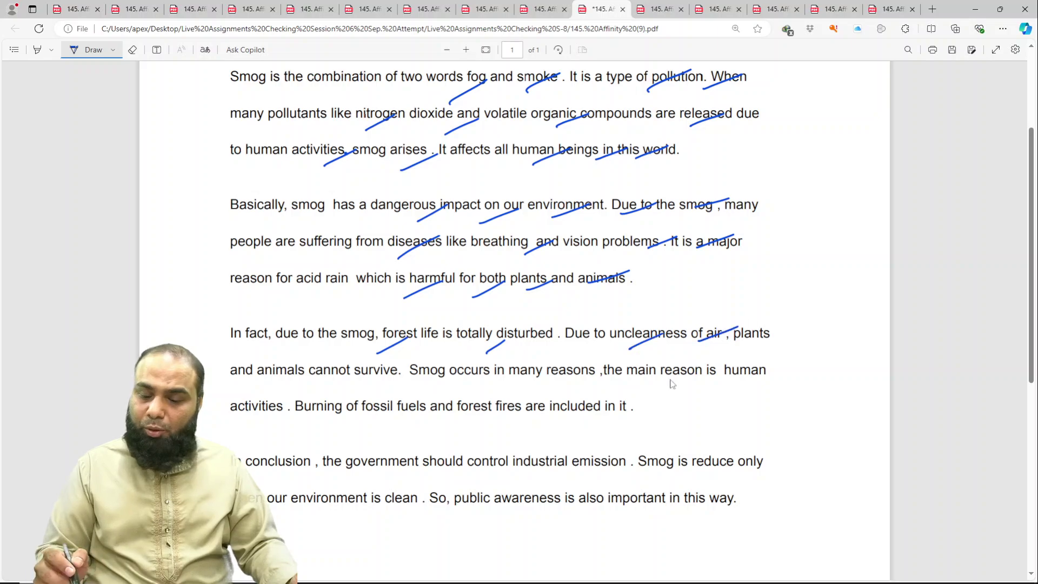
mouse_move(304, 394)
mouse_down()
mouse_move(336, 376)
mouse_move(401, 375)
mouse_up()
drag(533, 390, 565, 373)
drag(595, 387, 677, 372)
drag(695, 380, 729, 368)
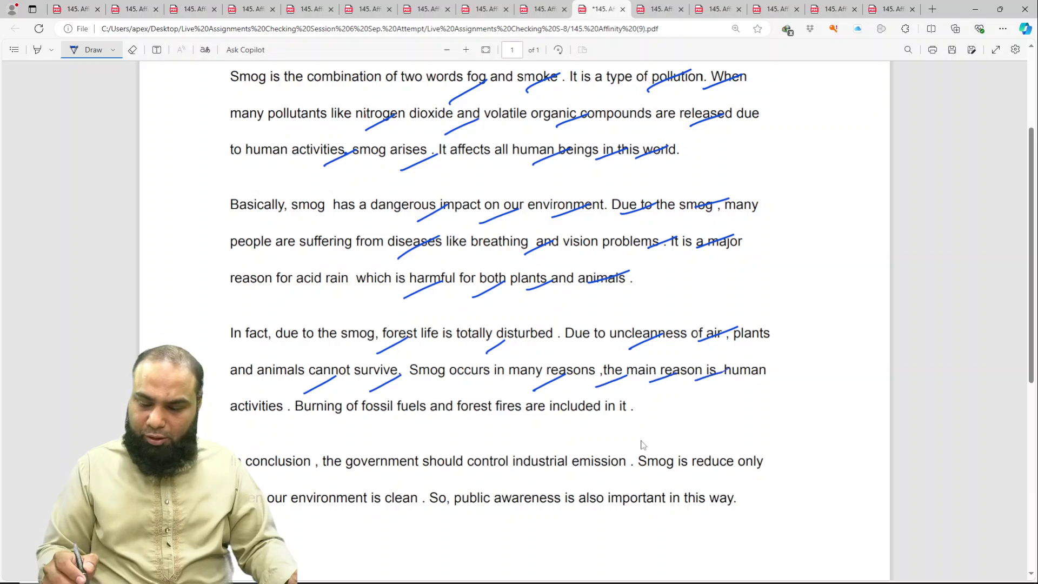
drag(353, 420, 381, 403)
drag(466, 421, 500, 401)
drag(527, 412, 622, 397)
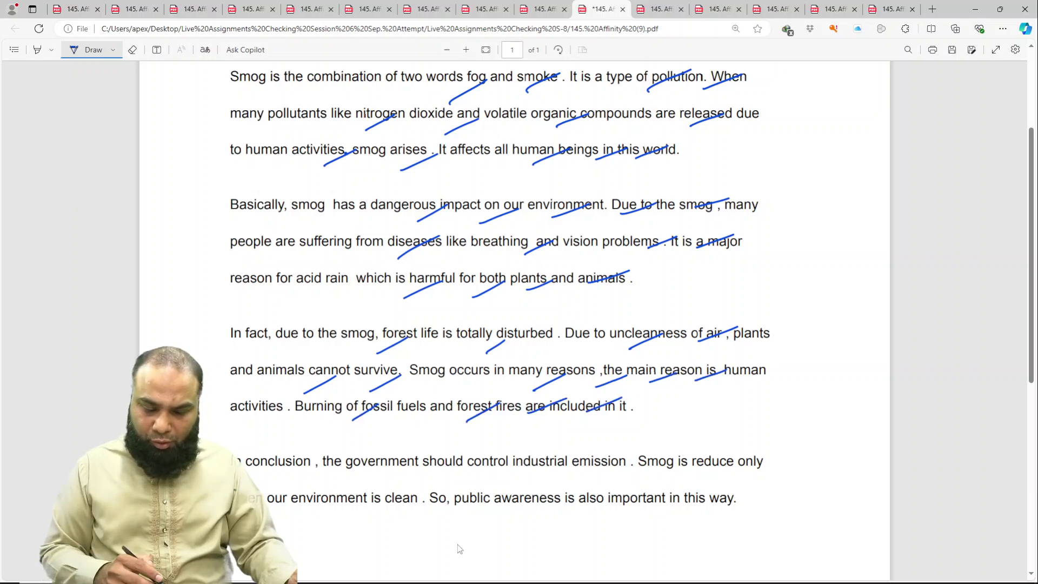
Step: Tick government, environment, clean and important in the conclusion, circling 'Smog is reduce only'
drag(350, 475, 370, 459)
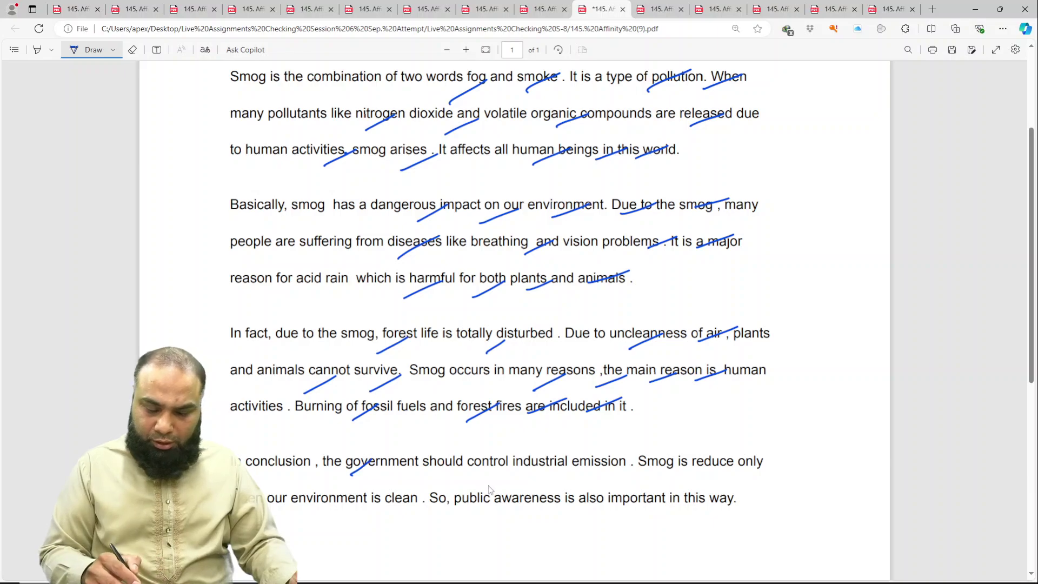
drag(488, 485, 513, 471)
drag(620, 475, 647, 462)
mouse_move(706, 473)
mouse_down()
mouse_move(772, 450)
mouse_move(770, 440)
mouse_up()
drag(344, 521, 372, 507)
drag(393, 511, 421, 500)
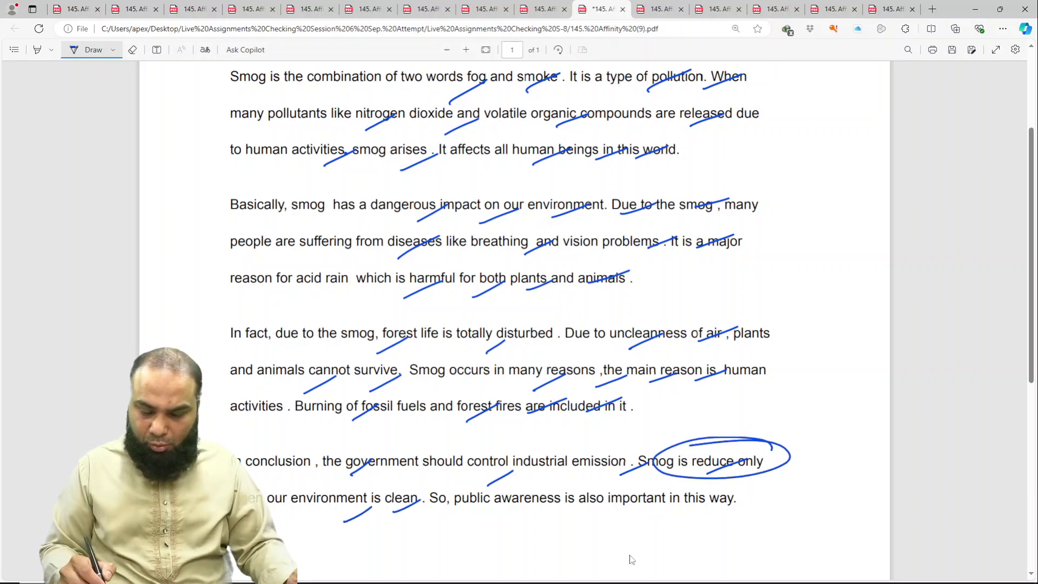
drag(595, 518, 633, 503)
drag(666, 511, 700, 499)
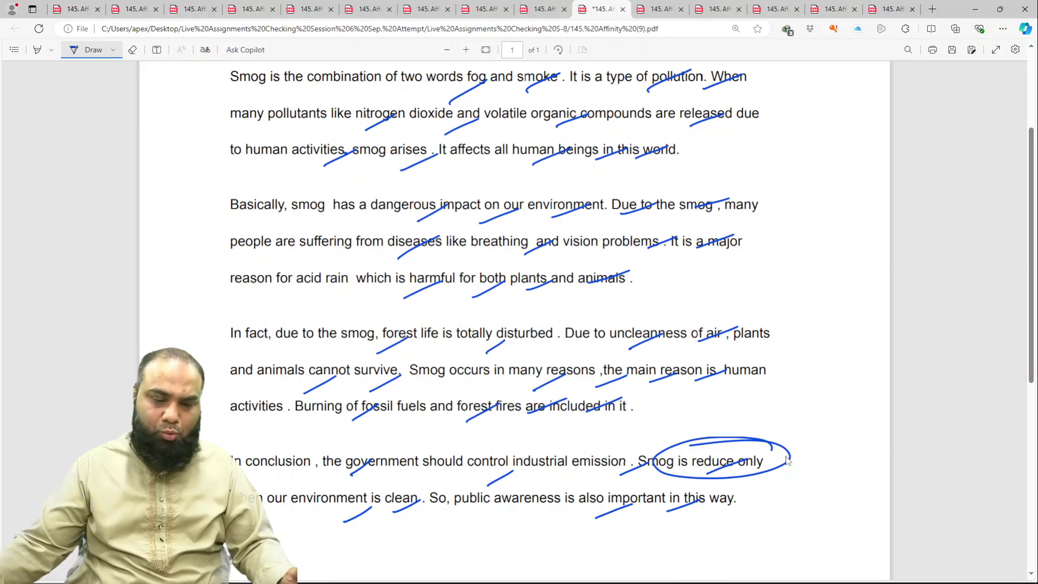
Step: Write 18/20 below the paragraph inside a circle and save the PDF
scroll(689, 327, up, 3)
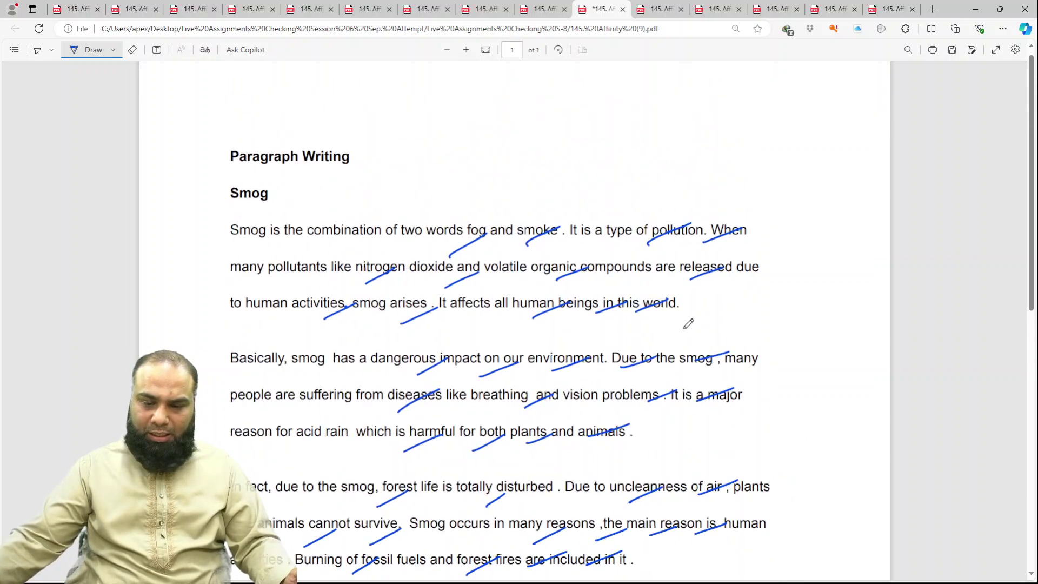
scroll(691, 328, down, 8)
mouse_move(639, 273)
mouse_down()
mouse_move(641, 296)
mouse_move(648, 286)
mouse_up()
mouse_move(613, 320)
mouse_down()
mouse_move(676, 292)
mouse_move(665, 333)
mouse_up()
drag(664, 323, 676, 319)
drag(675, 232, 682, 238)
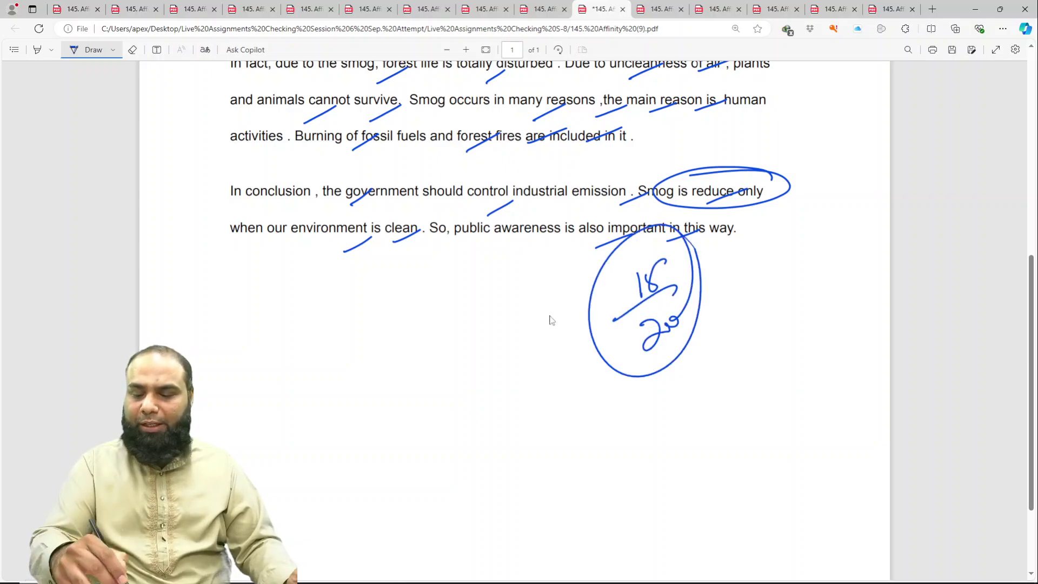
drag(577, 291, 697, 227)
key(ctrl+s)
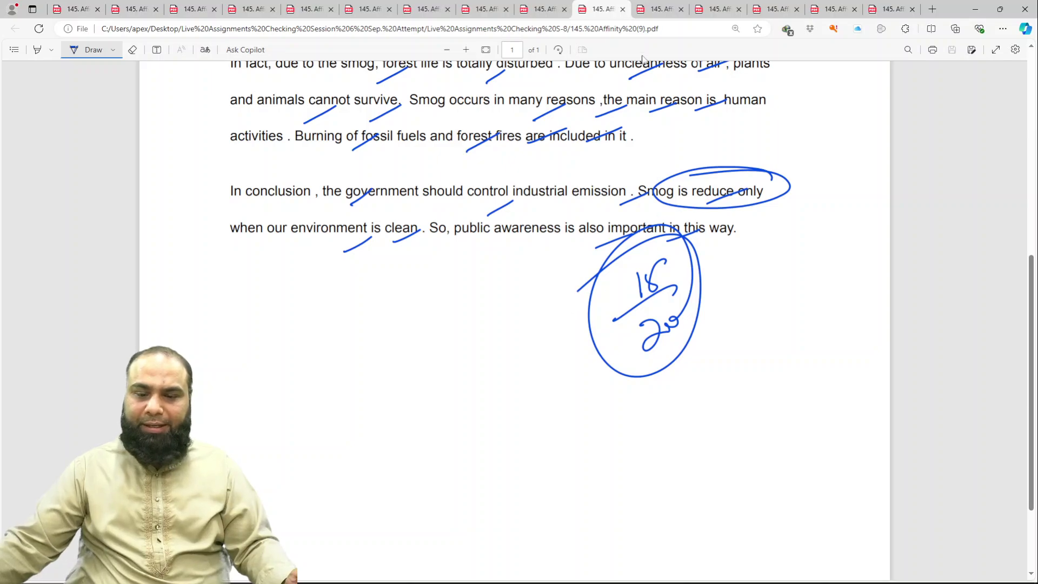
Step: Open the next student's Water Scarcity PDF, fit it to width, enable the Draw pen, and zoom out
click(670, 5)
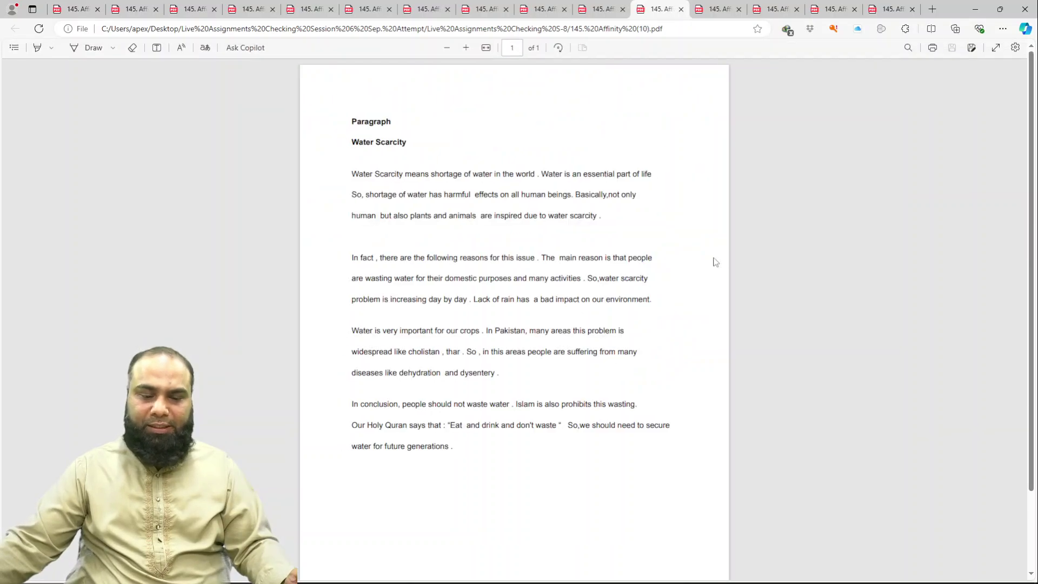
click(485, 50)
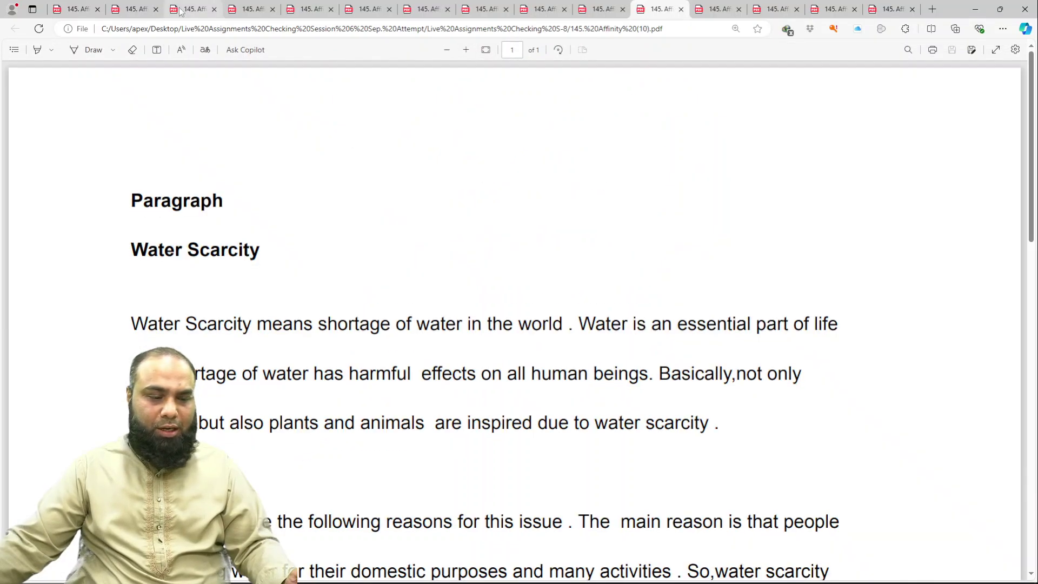
click(90, 50)
click(446, 50)
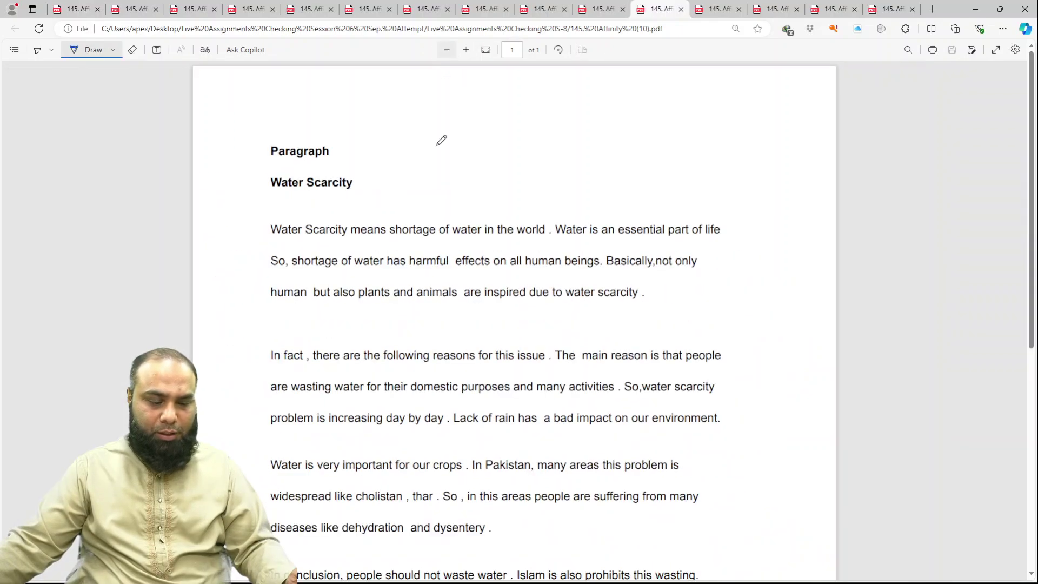
Step: Tick 'in the', 'world. Water' and 'essential', strike through 'has', and circle 'effects' and 'inspired' as errors
mouse_move(466, 250)
mouse_down()
mouse_move(503, 230)
mouse_move(569, 226)
mouse_up()
drag(624, 250, 664, 236)
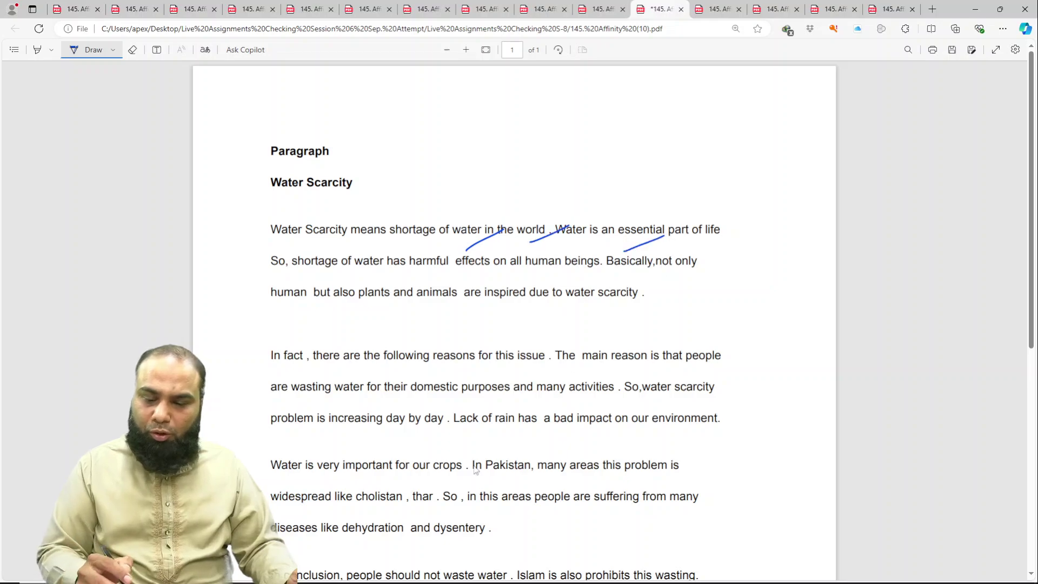
drag(368, 275, 400, 256)
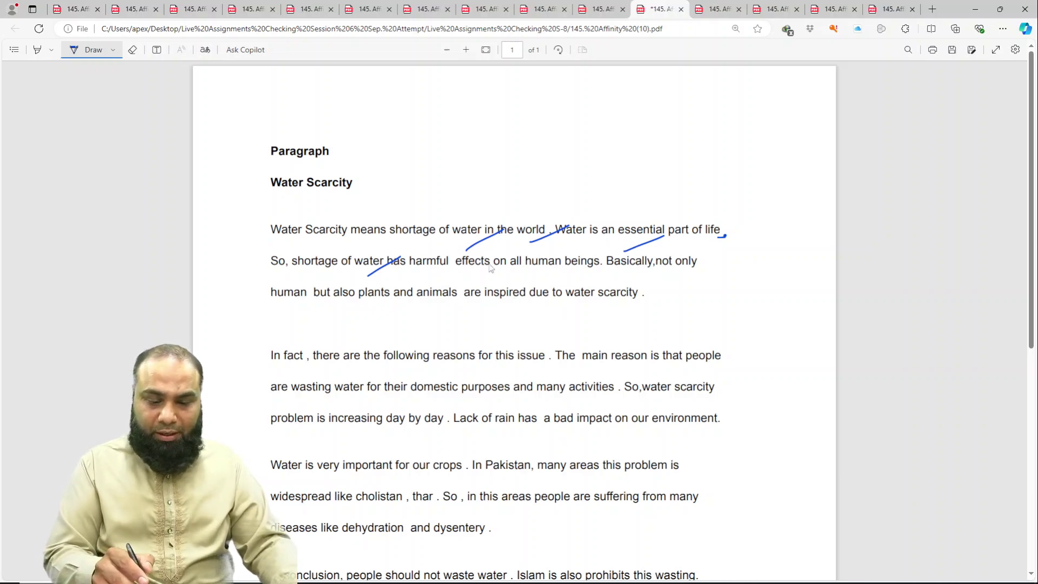
mouse_move(491, 267)
mouse_down()
mouse_move(444, 269)
mouse_move(435, 258)
mouse_up()
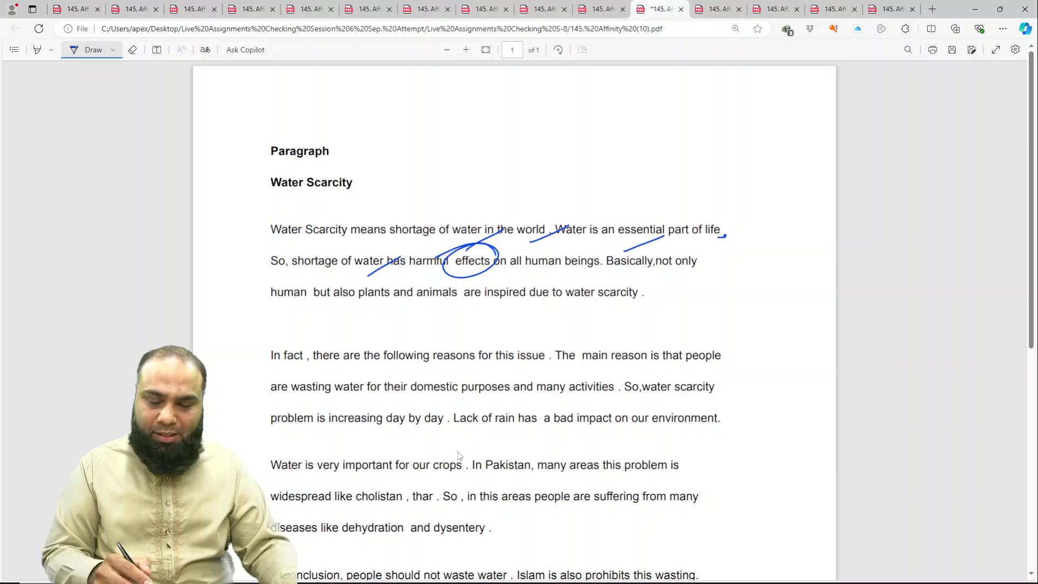
mouse_move(488, 305)
mouse_down()
mouse_move(524, 290)
mouse_move(460, 285)
mouse_up()
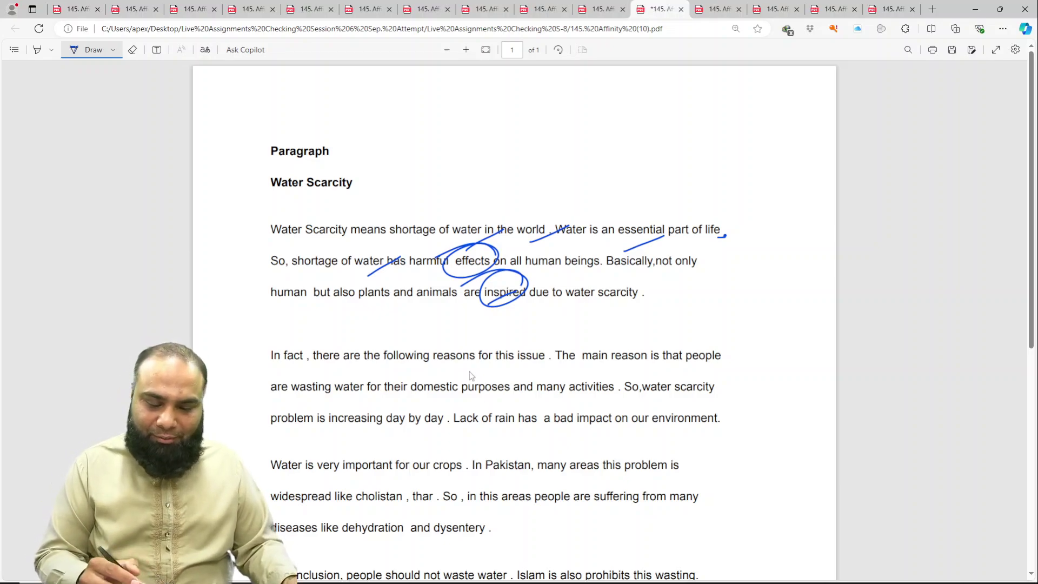
Step: Tick 'for', 'activities', 'day by day' and 'our environment', circling 'purposes' and striking through 'domestic' and 'problem'
mouse_move(457, 371)
mouse_down()
mouse_move(492, 353)
mouse_move(515, 370)
mouse_up()
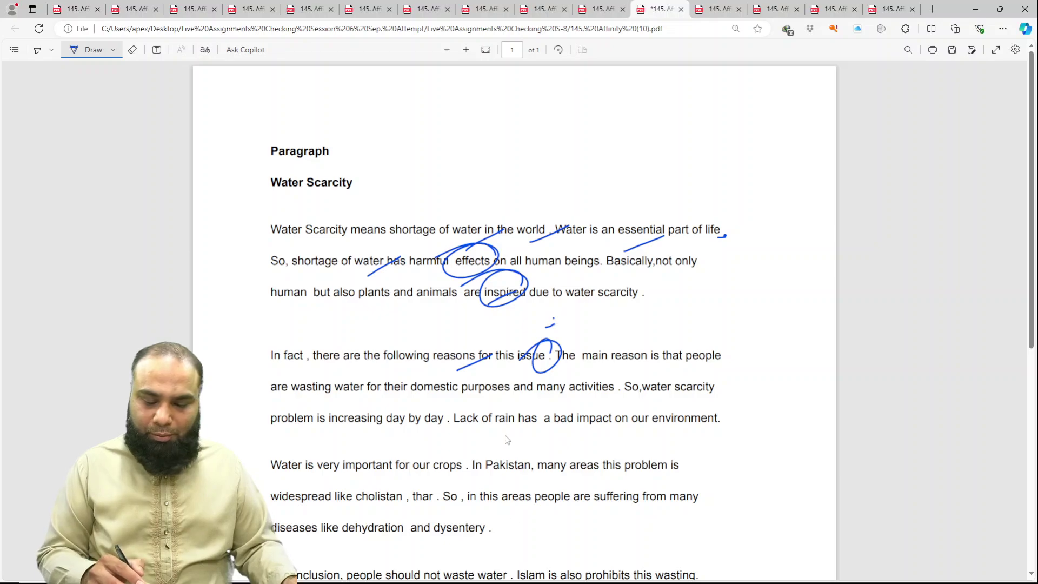
drag(505, 387, 475, 372)
drag(427, 399, 462, 378)
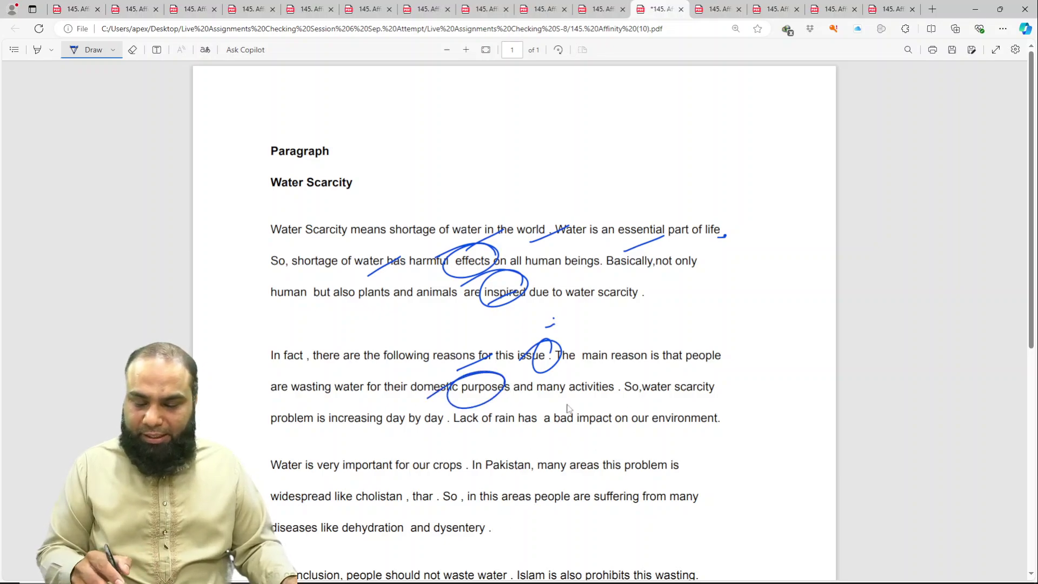
drag(550, 399, 583, 387)
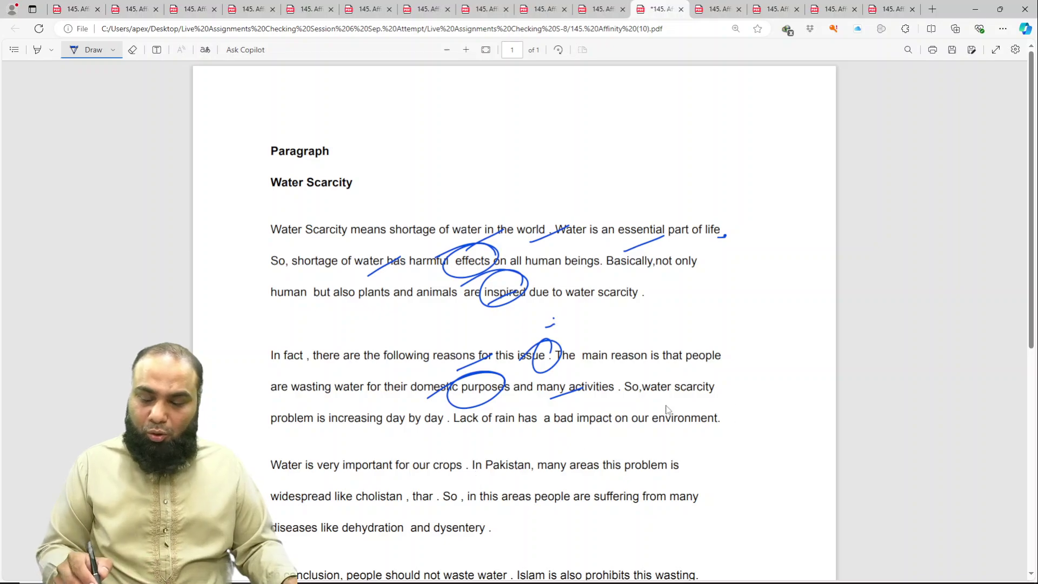
mouse_move(309, 419)
mouse_down()
mouse_move(307, 430)
mouse_move(303, 405)
mouse_up()
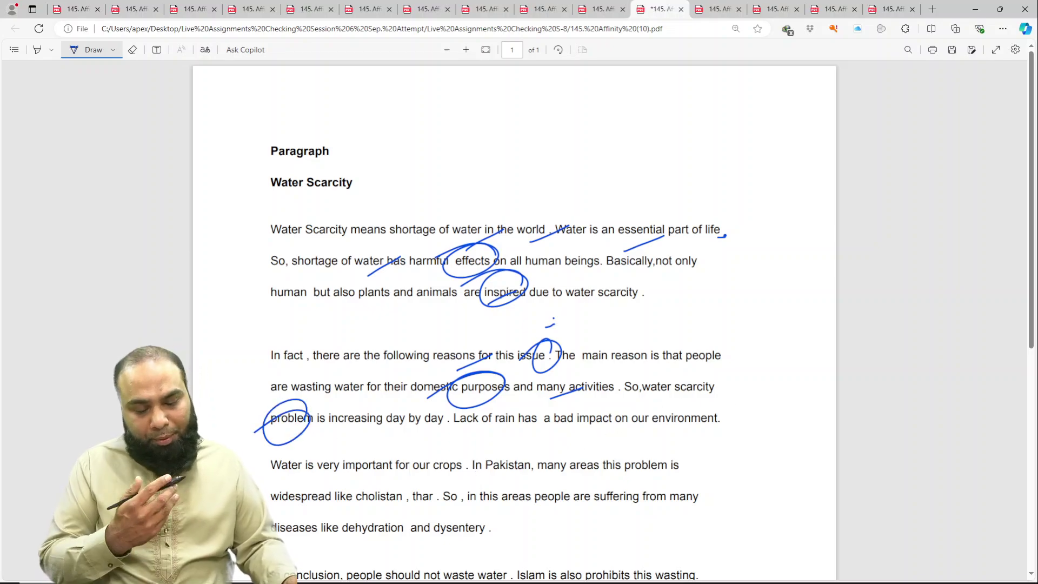
drag(390, 438, 438, 422)
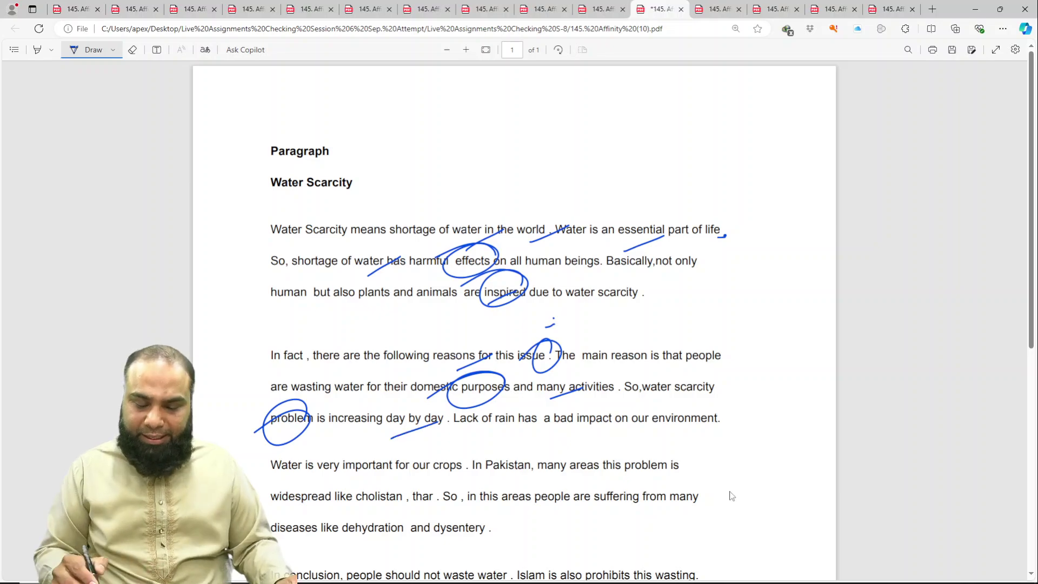
drag(607, 435, 643, 420)
drag(653, 429, 686, 416)
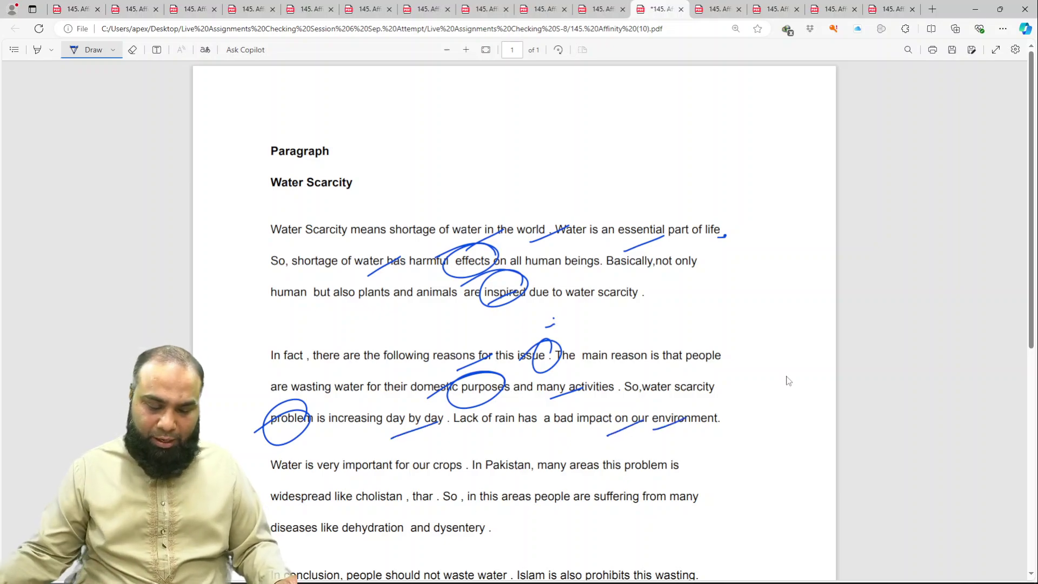
scroll(778, 368, down, 3)
scroll(776, 369, down, 2)
scroll(777, 369, up, 1)
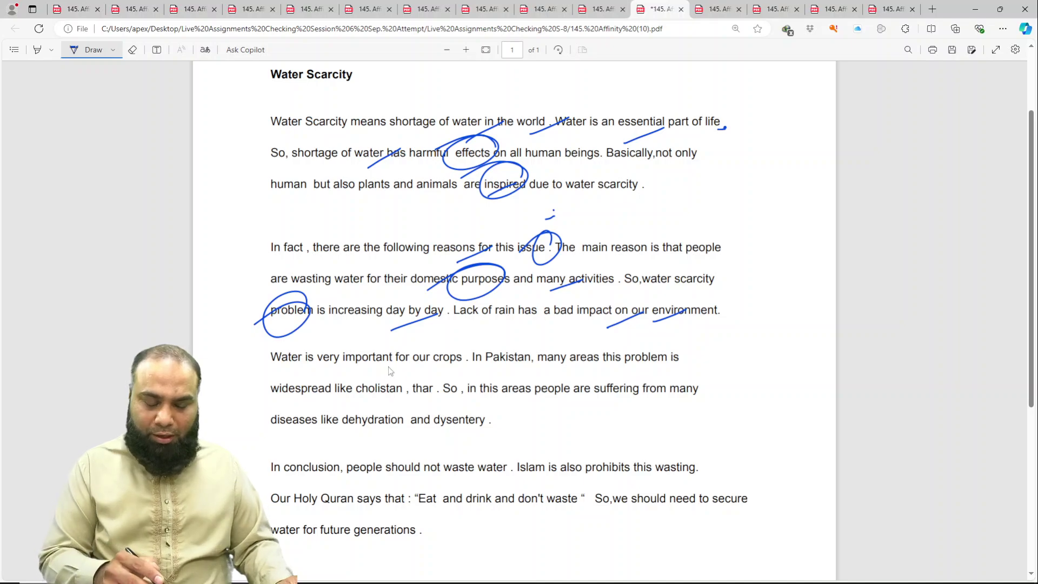
Step: In the third paragraph, tick 'our' and 'Pakistan' and circle the errors 'like', 'thar' and 'in this'
drag(386, 368, 426, 349)
drag(503, 366, 538, 352)
mouse_move(601, 362)
mouse_down()
mouse_move(643, 352)
mouse_move(578, 366)
mouse_up()
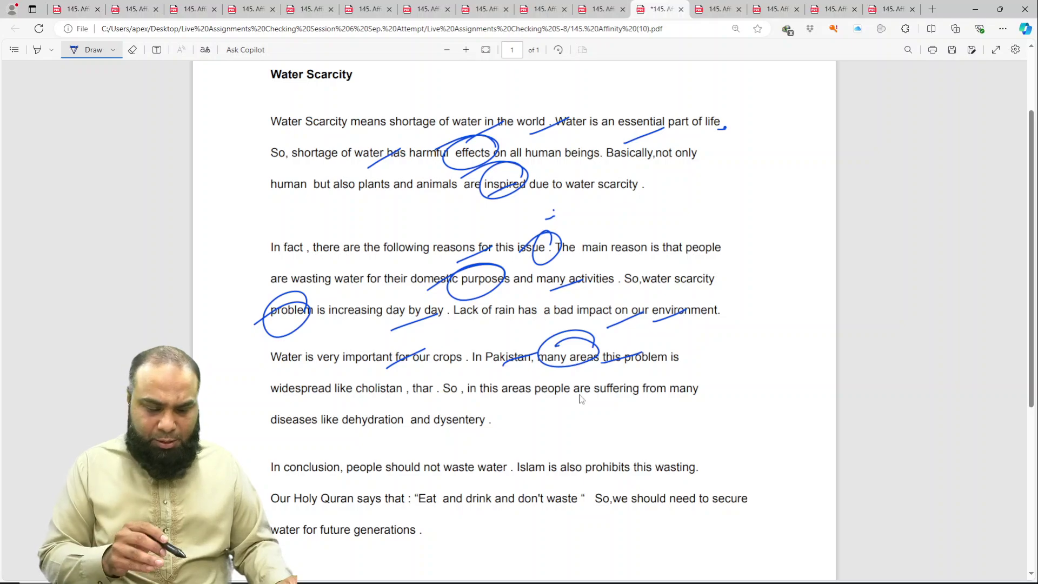
mouse_move(371, 379)
mouse_down()
mouse_move(354, 406)
mouse_move(427, 373)
mouse_up()
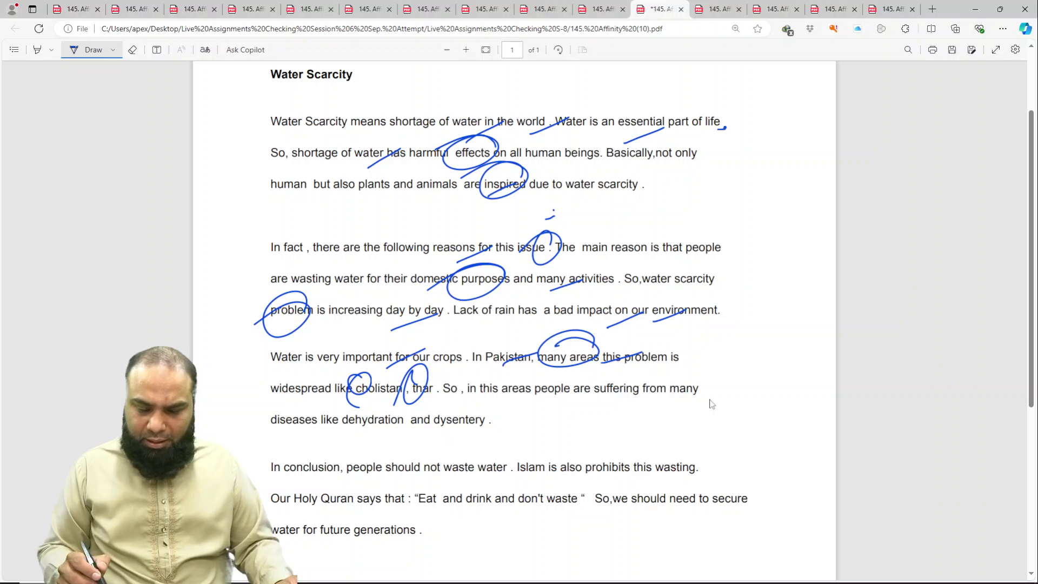
mouse_move(494, 375)
mouse_down()
mouse_move(460, 392)
mouse_move(530, 399)
mouse_up()
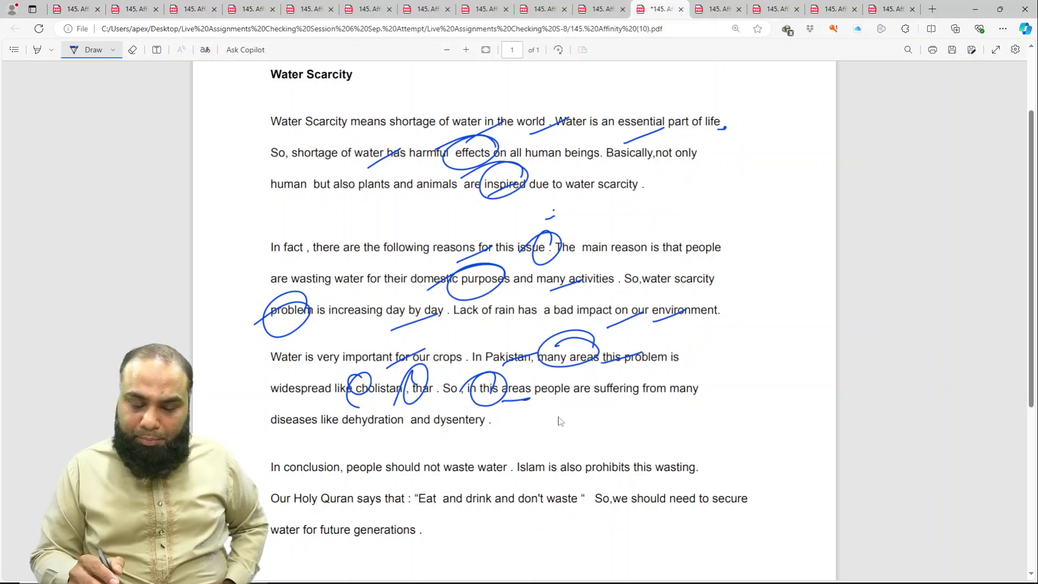
drag(530, 396, 521, 406)
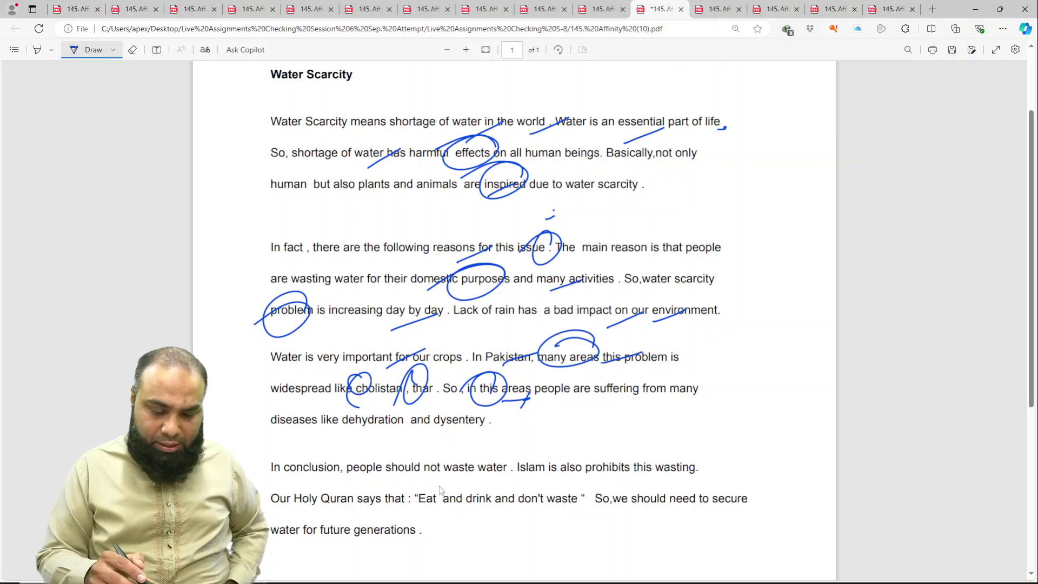
Step: Tick 'dysentery', 'waste', 'don't' and 'to secure', and circle 'Islam is also prohibits this' in the conclusion
drag(428, 440, 467, 420)
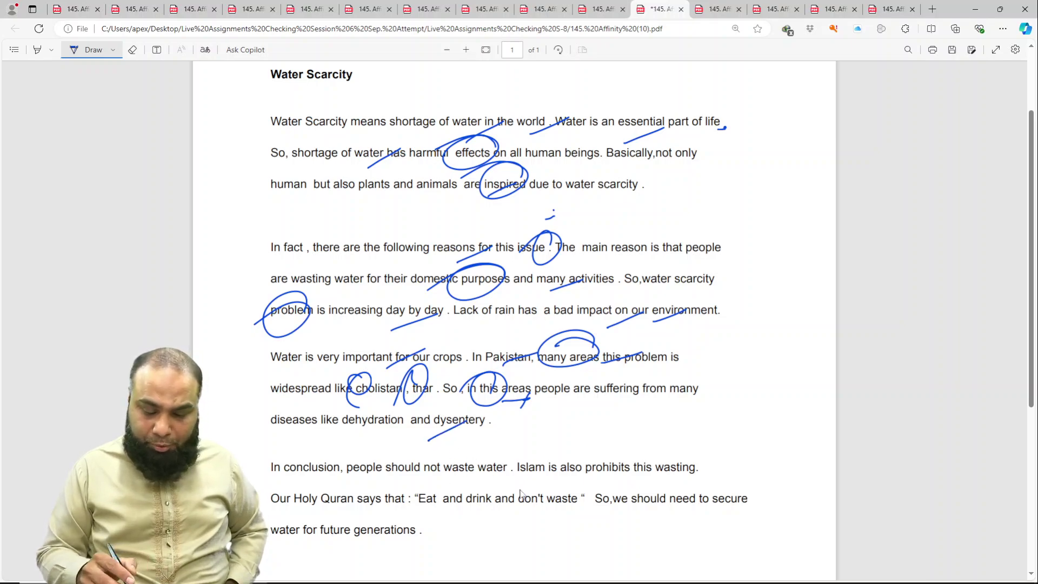
drag(444, 486, 471, 470)
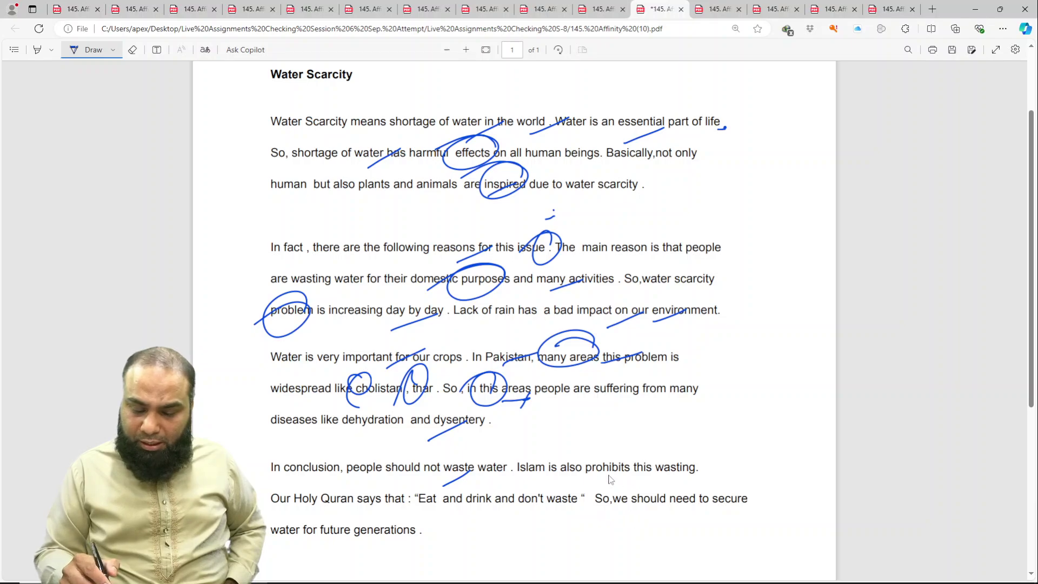
drag(613, 457, 562, 455)
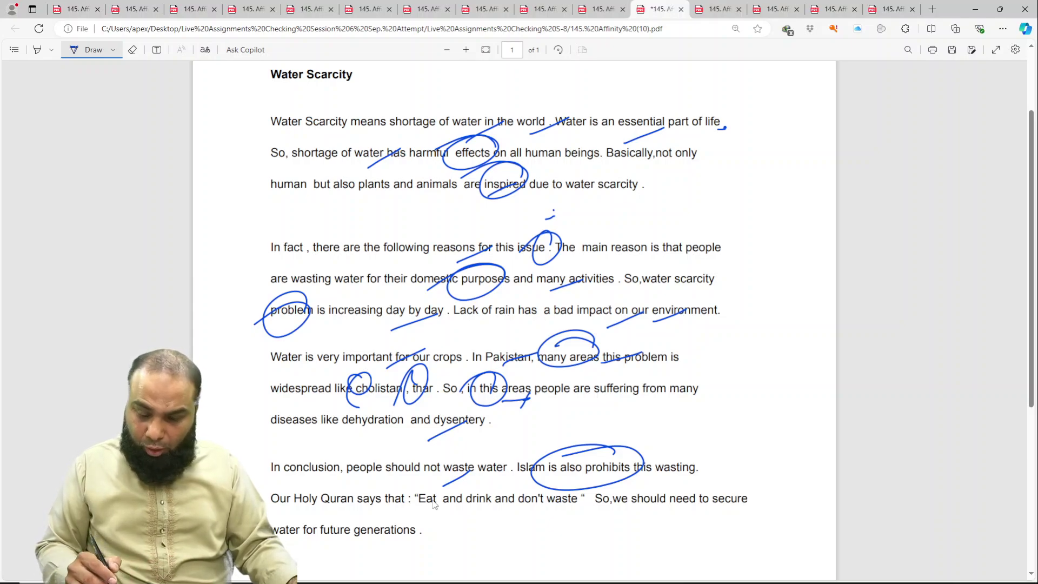
drag(509, 511, 535, 500)
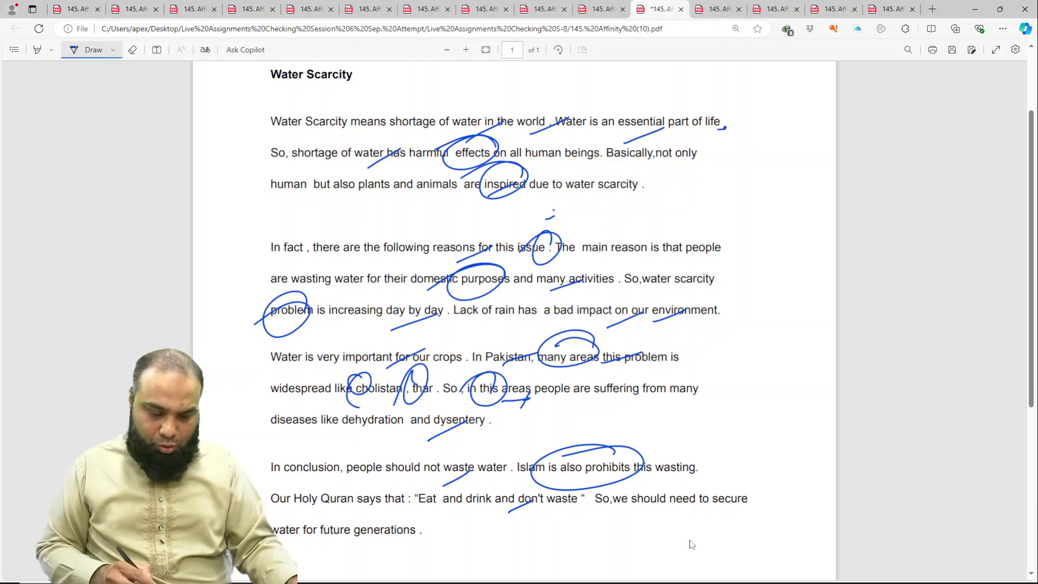
drag(349, 544, 387, 520)
drag(420, 551, 450, 538)
drag(679, 517, 702, 505)
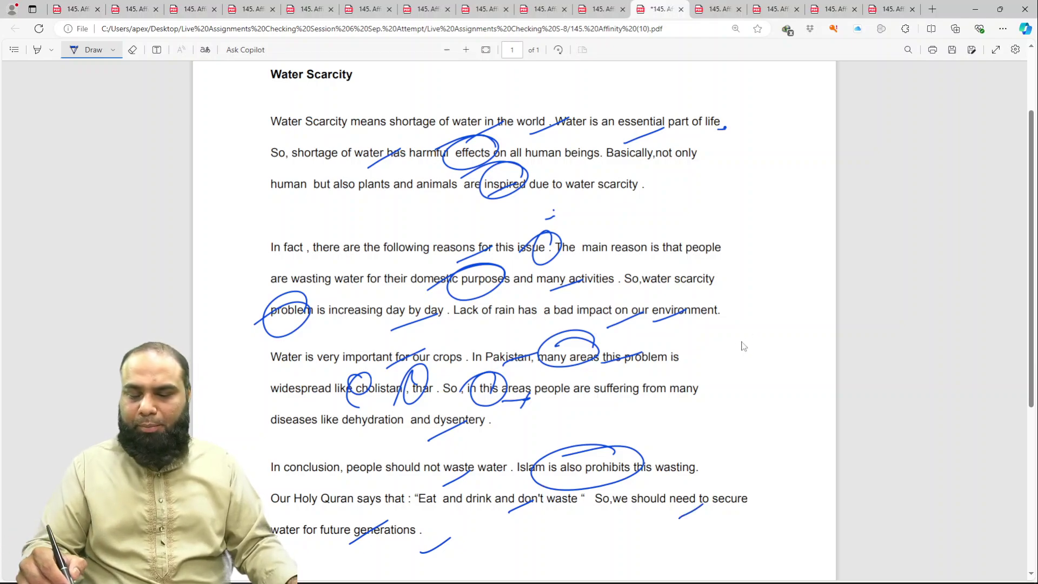
Step: Write a circled 7/20 score in the margin and save the essay
drag(743, 344, 751, 369)
mouse_move(717, 398)
mouse_down()
mouse_move(786, 363)
mouse_move(762, 427)
mouse_move(773, 421)
mouse_up()
mouse_move(696, 359)
mouse_down()
mouse_move(790, 335)
mouse_move(704, 384)
mouse_up()
key(ctrl+s)
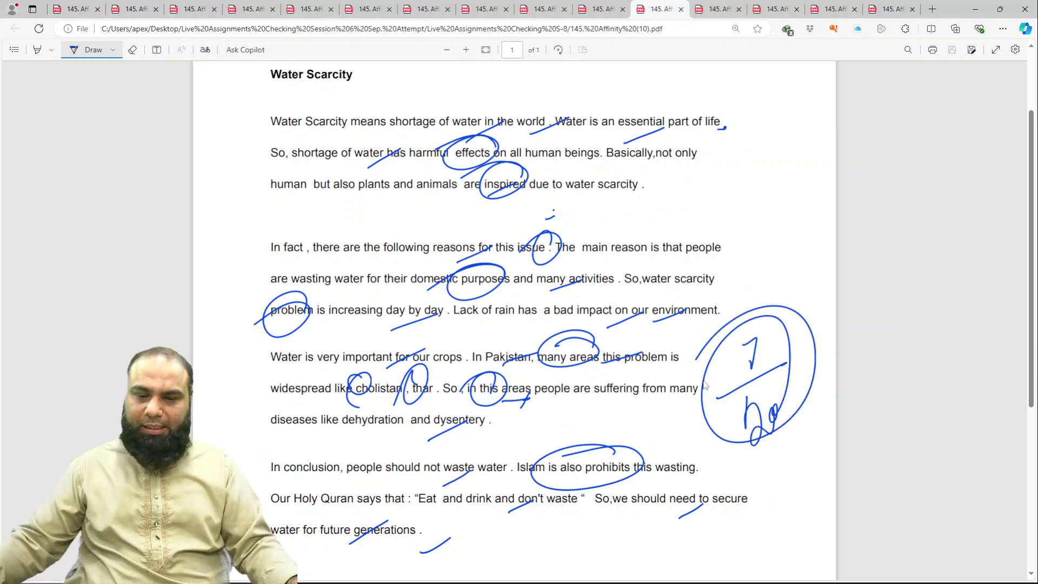
Step: Switch to the Precis Writing PDF, resize the page view, and turn on the Draw pen
click(719, 10)
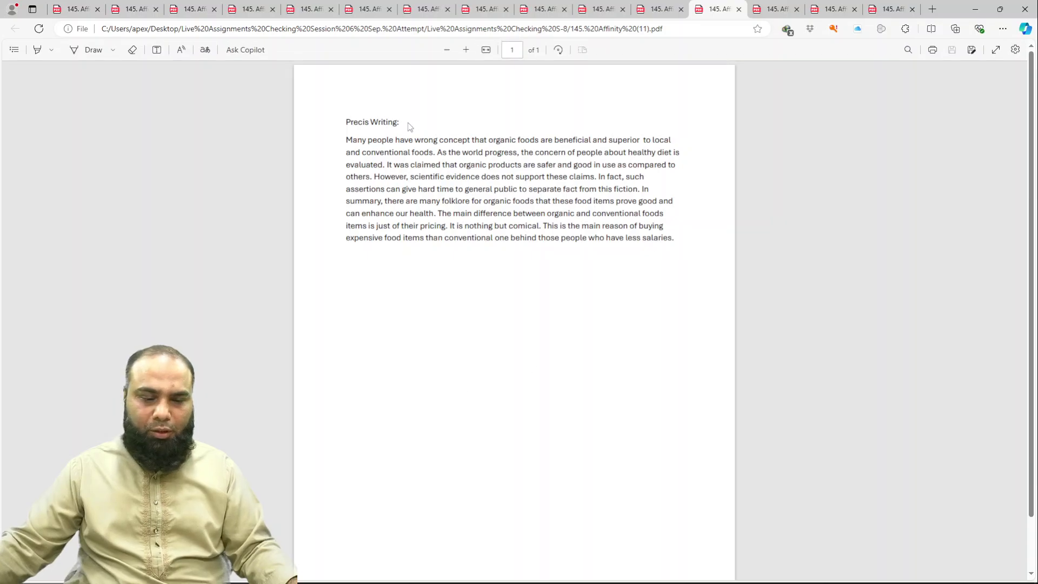
click(486, 51)
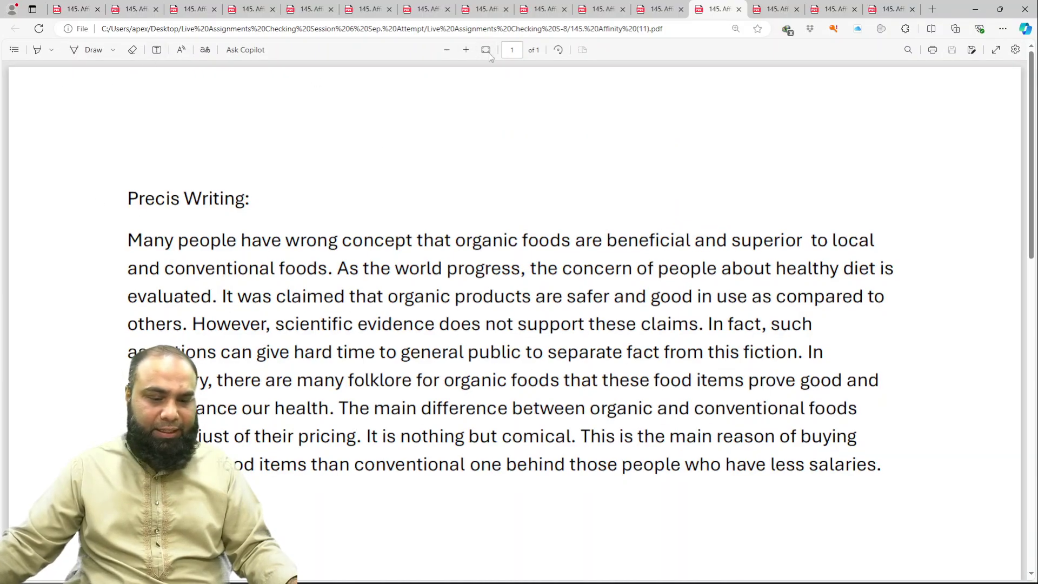
click(446, 49)
click(97, 59)
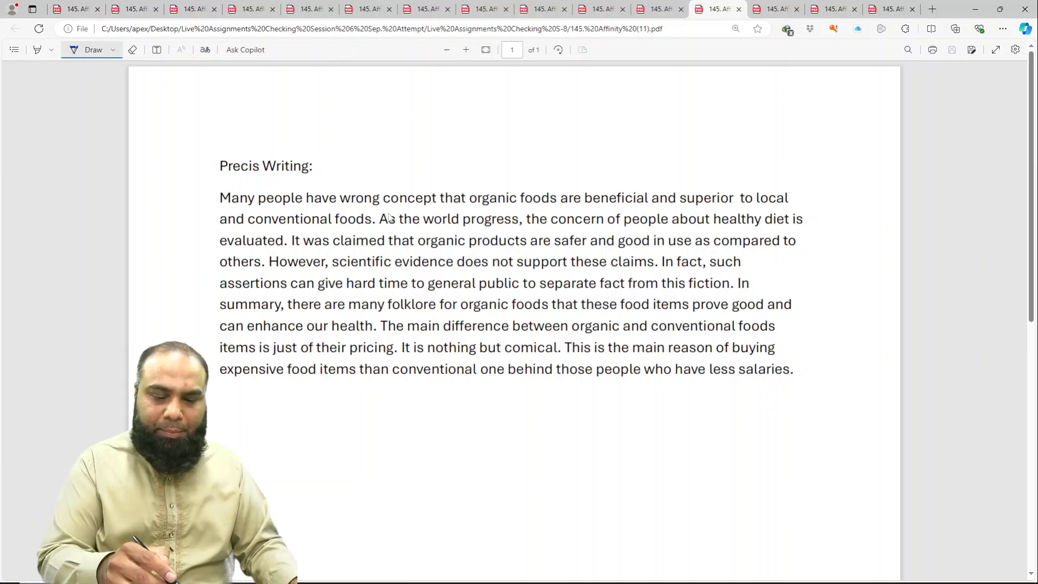
Step: Tick words in the opening lines: concept, progress, people, organic, products are, However, does, claims, such
drag(388, 212, 416, 199)
mouse_move(463, 219)
mouse_down()
mouse_move(487, 205)
mouse_move(538, 204)
mouse_up()
drag(623, 214, 655, 196)
drag(671, 216, 751, 198)
drag(293, 244, 321, 223)
drag(453, 240, 479, 228)
mouse_move(520, 242)
mouse_down()
mouse_move(555, 228)
mouse_move(621, 231)
mouse_up()
drag(724, 234, 755, 223)
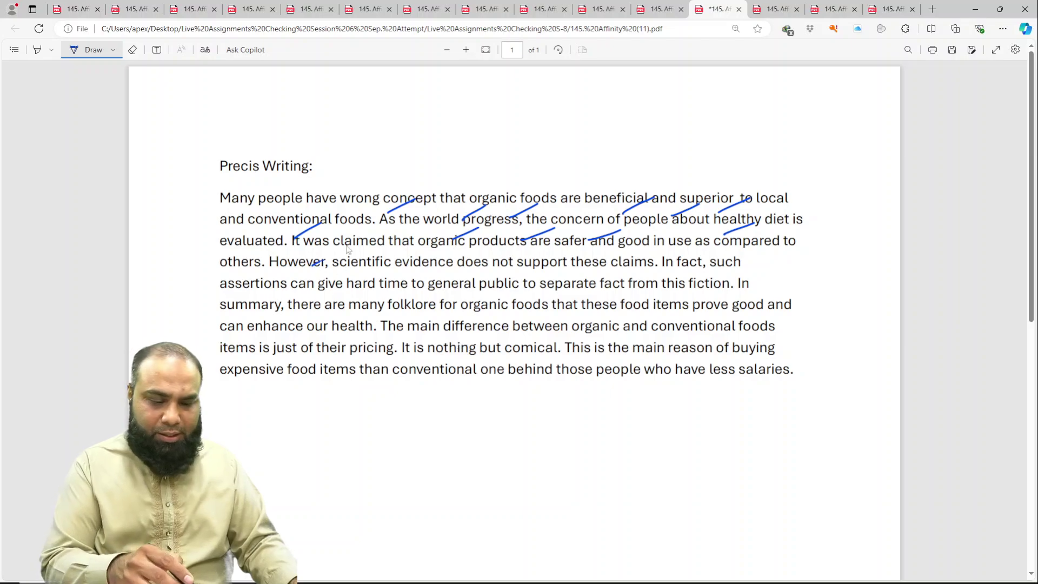
drag(312, 266, 339, 251)
drag(457, 270, 489, 254)
drag(606, 274, 641, 258)
drag(706, 278, 735, 266)
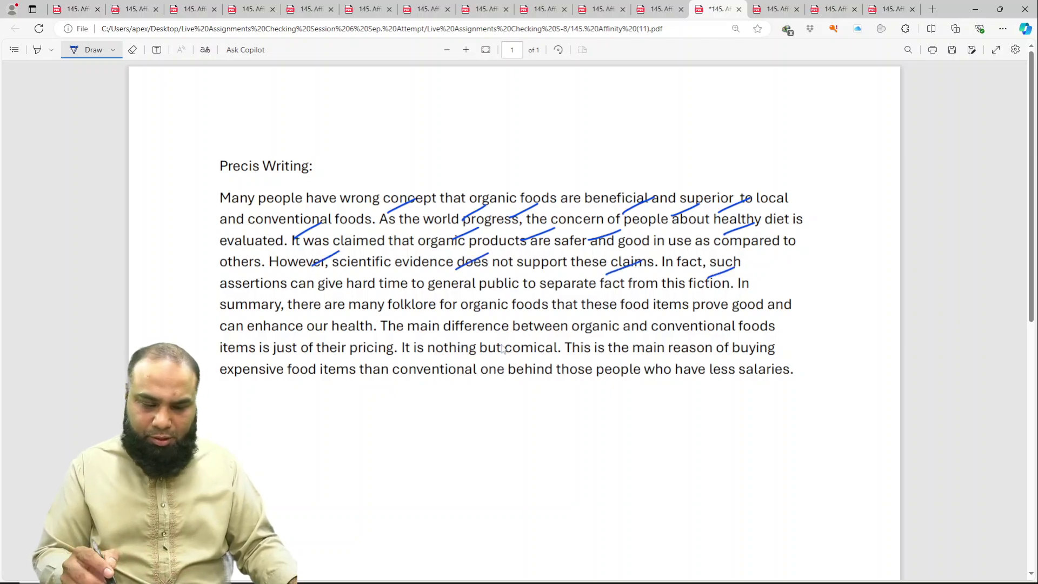
Step: Tick words such as organic, prove, health, reason, foods and than, and underline 'fiction. In'
drag(319, 317, 348, 303)
drag(445, 320, 485, 306)
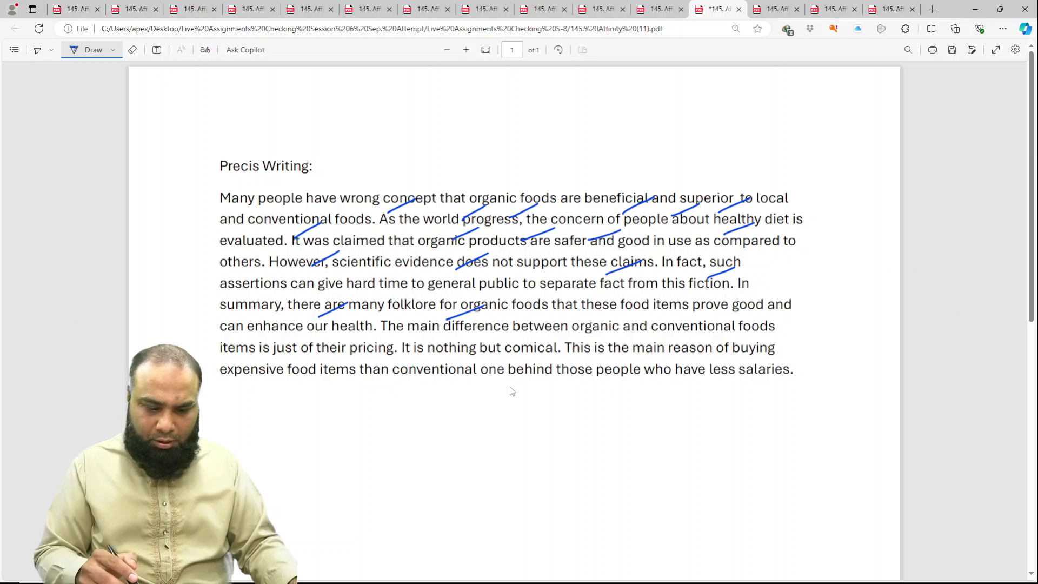
drag(577, 310, 605, 299)
drag(641, 311, 770, 292)
drag(206, 326, 290, 318)
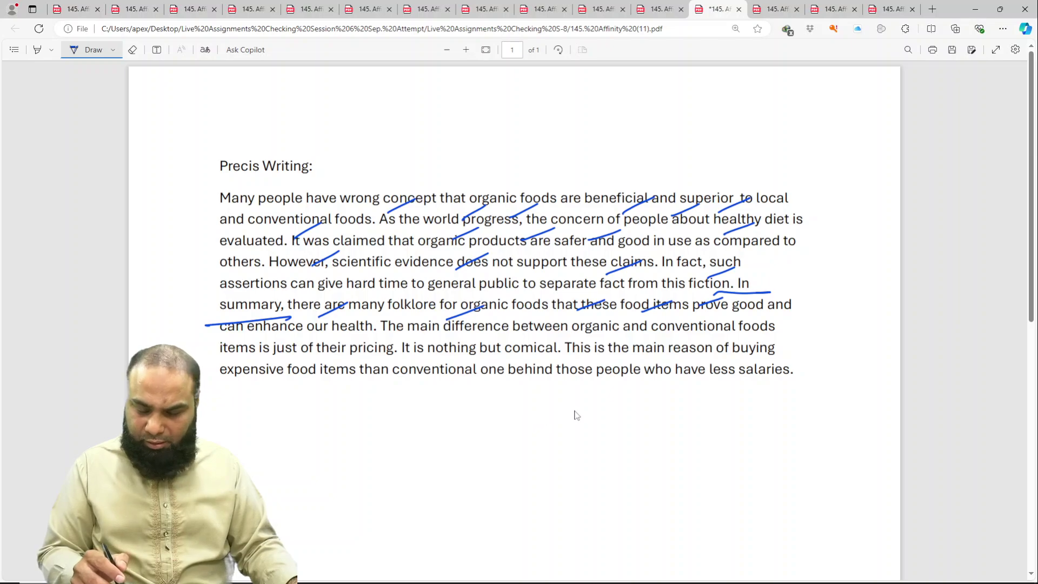
drag(346, 337, 374, 327)
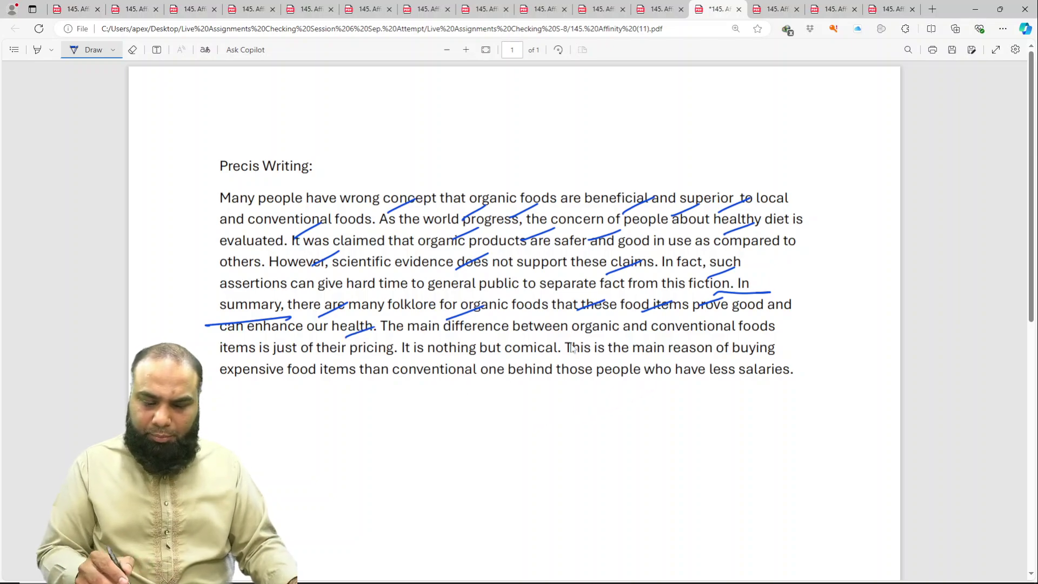
drag(560, 341, 588, 331)
drag(665, 342, 699, 335)
drag(740, 337, 776, 329)
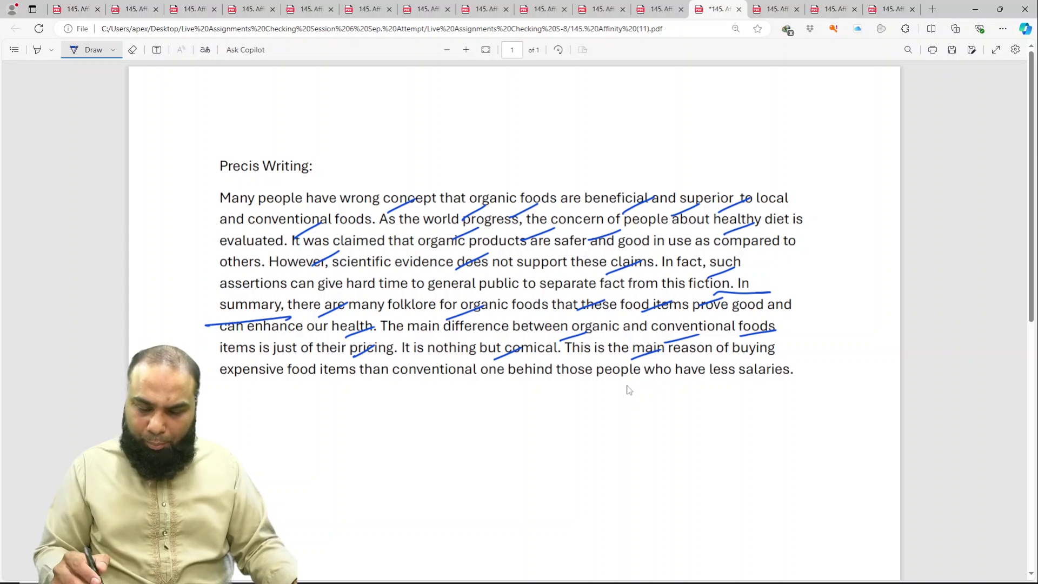
drag(718, 355, 752, 344)
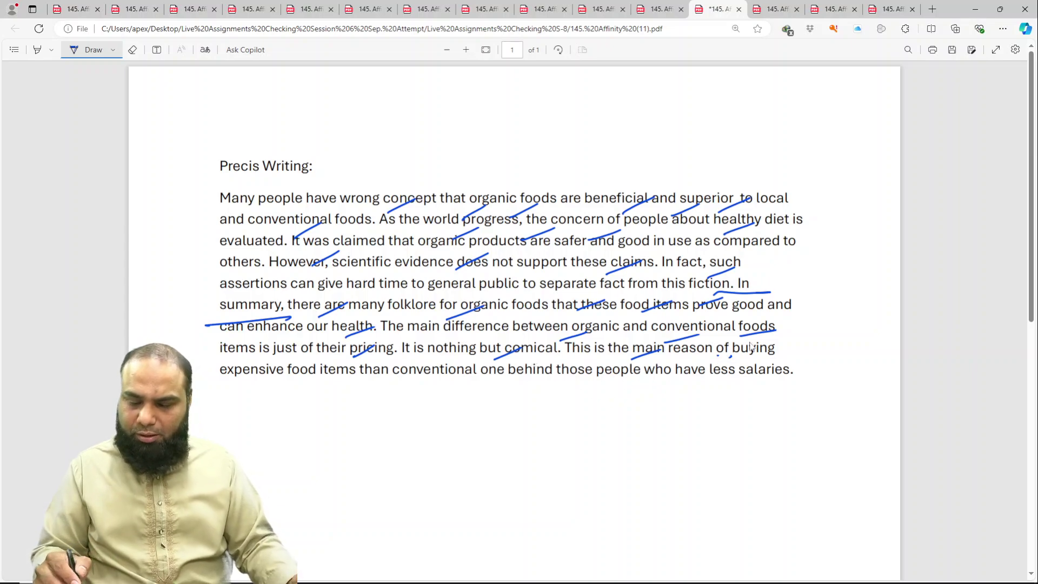
drag(353, 384, 385, 371)
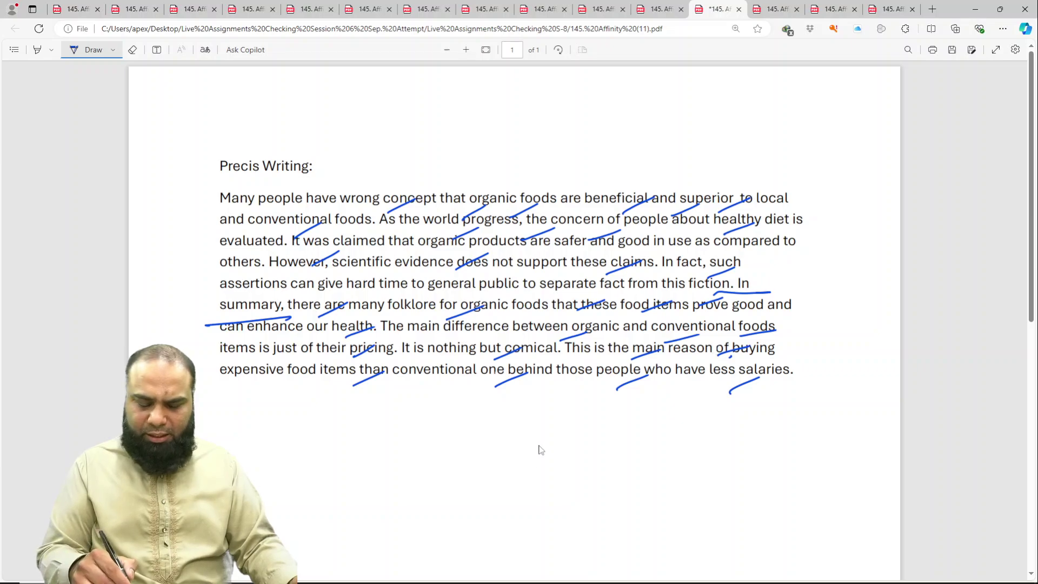
Step: Write a circled 8/10 score, save, and switch to the Corruption PDF
drag(540, 450, 541, 464)
drag(504, 502, 584, 442)
drag(546, 476, 563, 471)
mouse_move(574, 400)
mouse_down()
mouse_move(551, 380)
mouse_move(460, 450)
mouse_up()
key(ctrl+s)
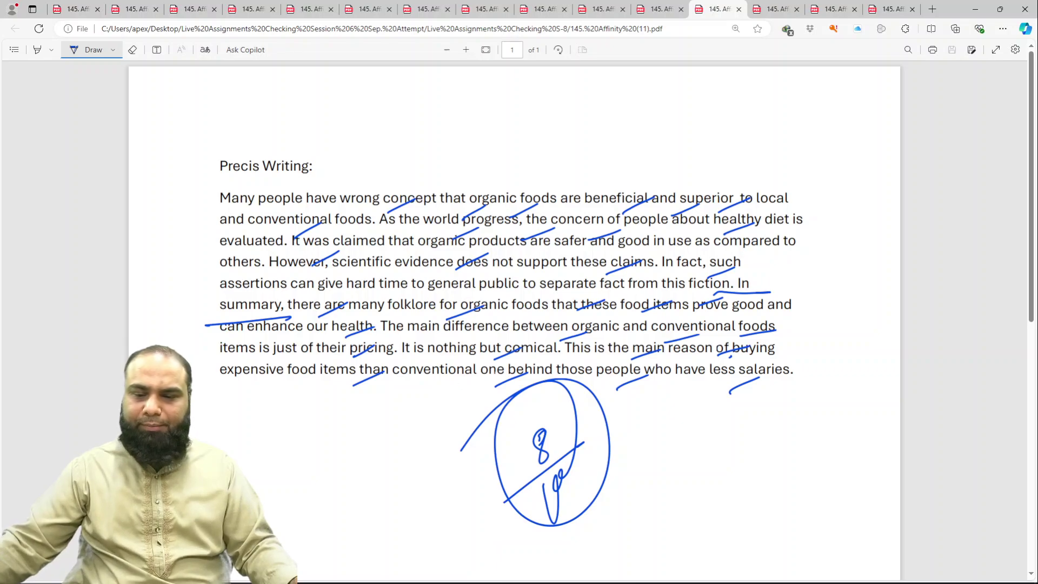
click(773, 8)
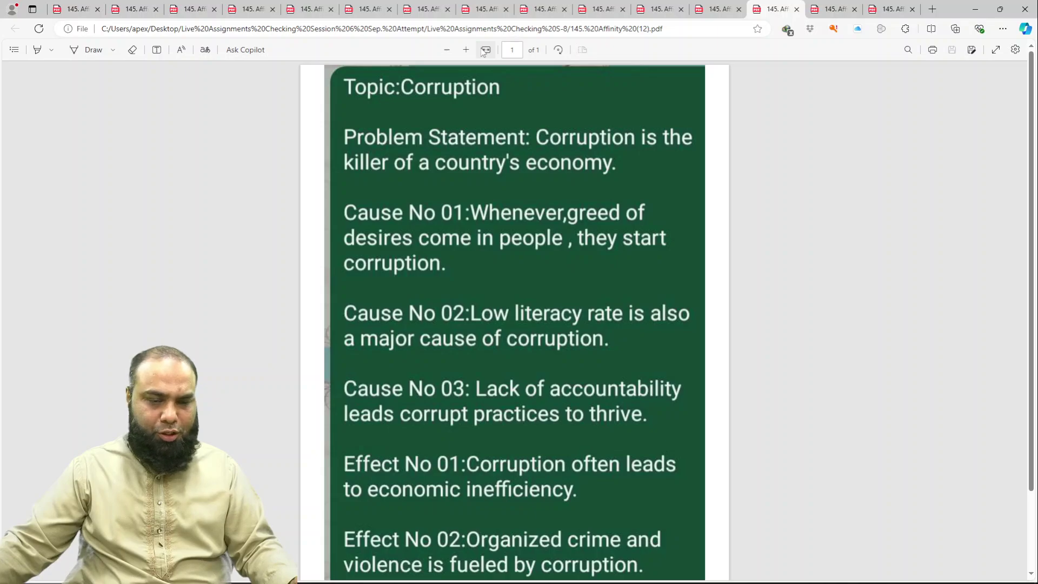
Step: Set the Draw pen to yellow, underline 'greed of', and circle 'come'
click(76, 49)
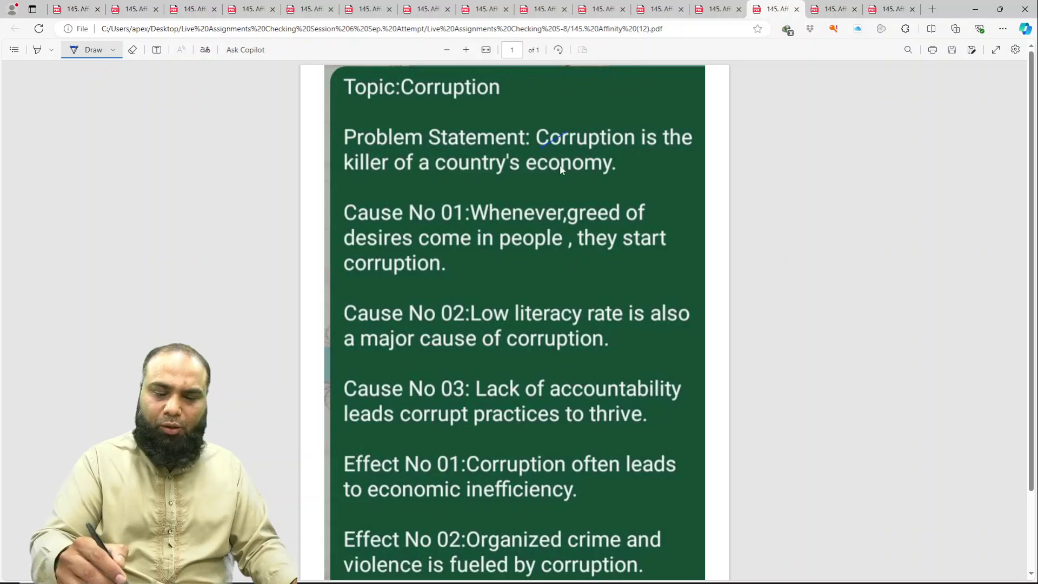
click(113, 49)
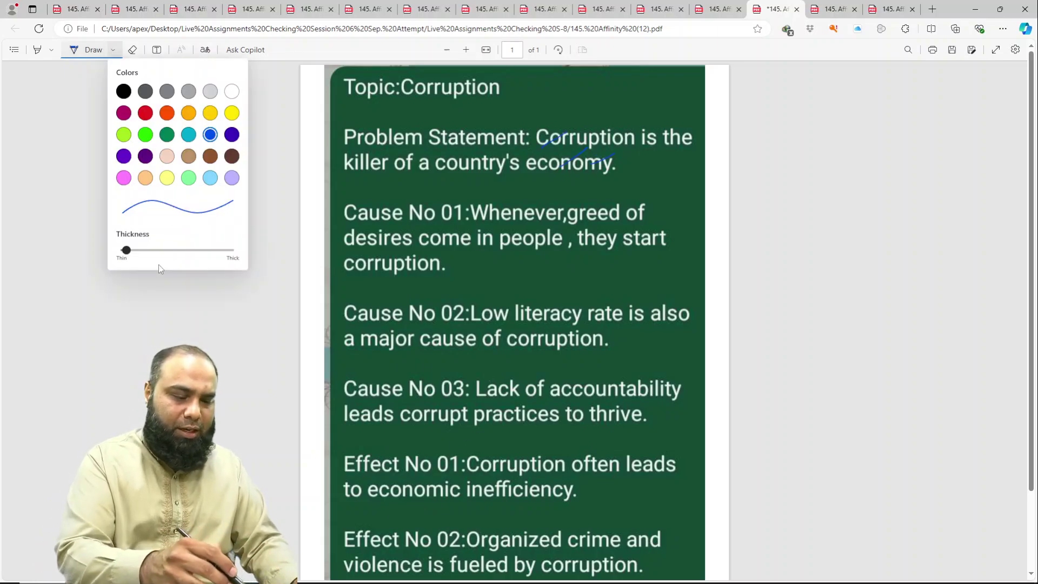
click(232, 113)
click(654, 195)
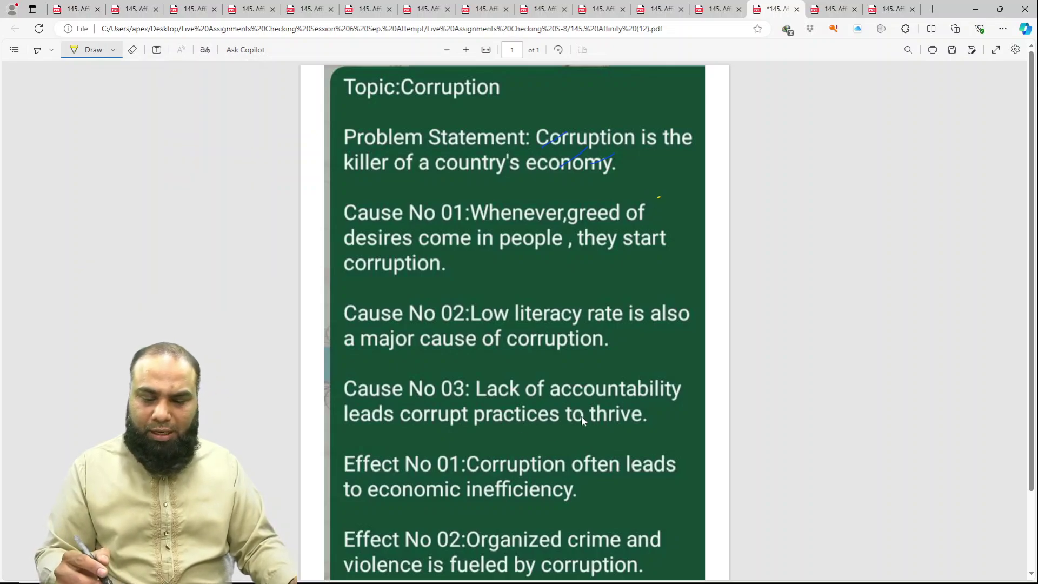
drag(560, 221, 629, 217)
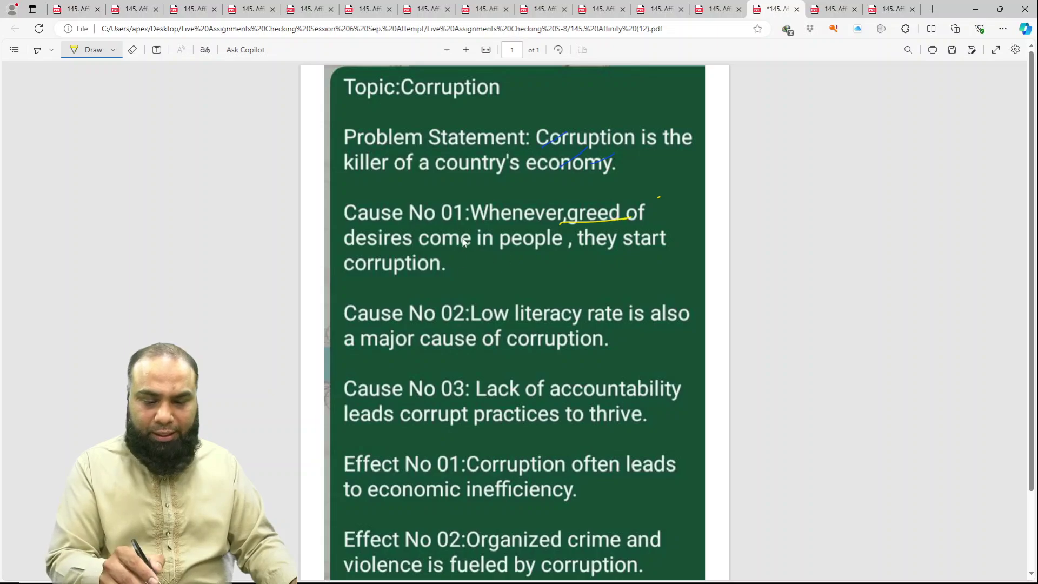
drag(460, 227, 384, 259)
Step: Tick the first cause, Cause No 02 on low literacy, and Effect No 01 on economic inefficiency
drag(465, 272, 503, 250)
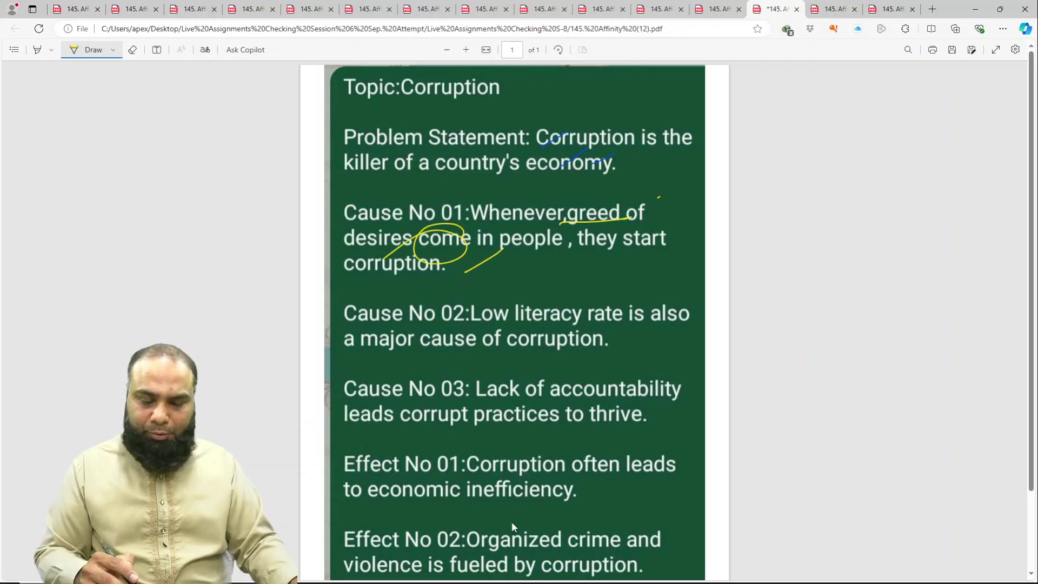
drag(495, 327, 550, 322)
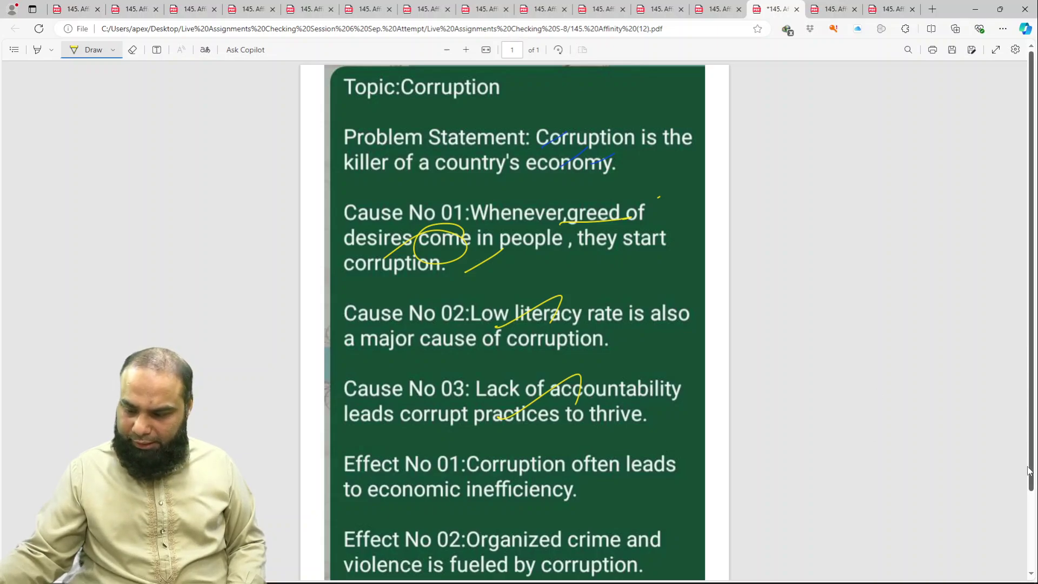
scroll(1031, 470, down, 3)
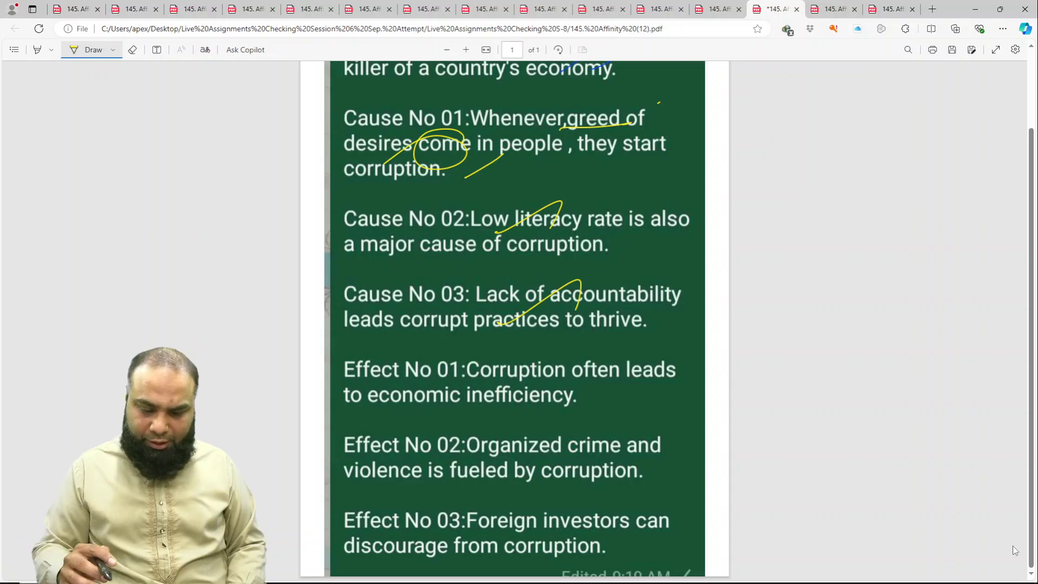
drag(474, 409, 551, 403)
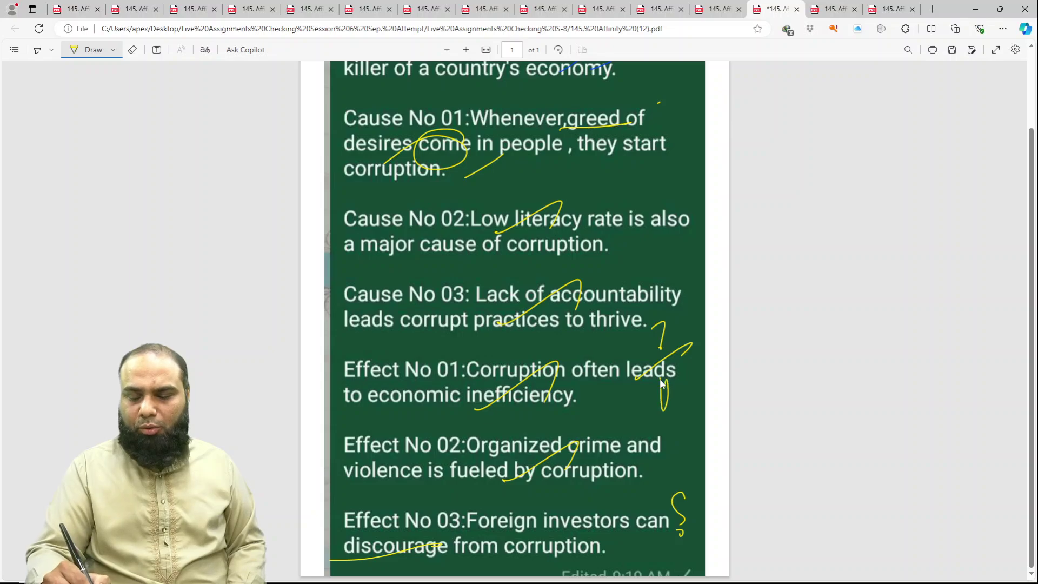
Step: Circle the score beside the effects, save, and move to the Smog PDF
drag(660, 382, 562, 393)
key(ctrl+s)
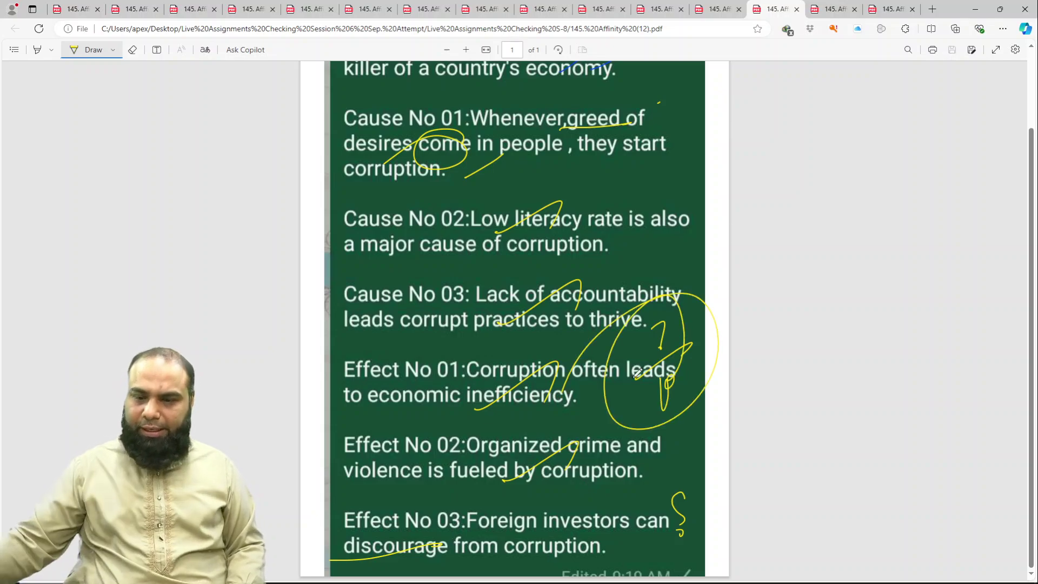
key(ctrl+Tab)
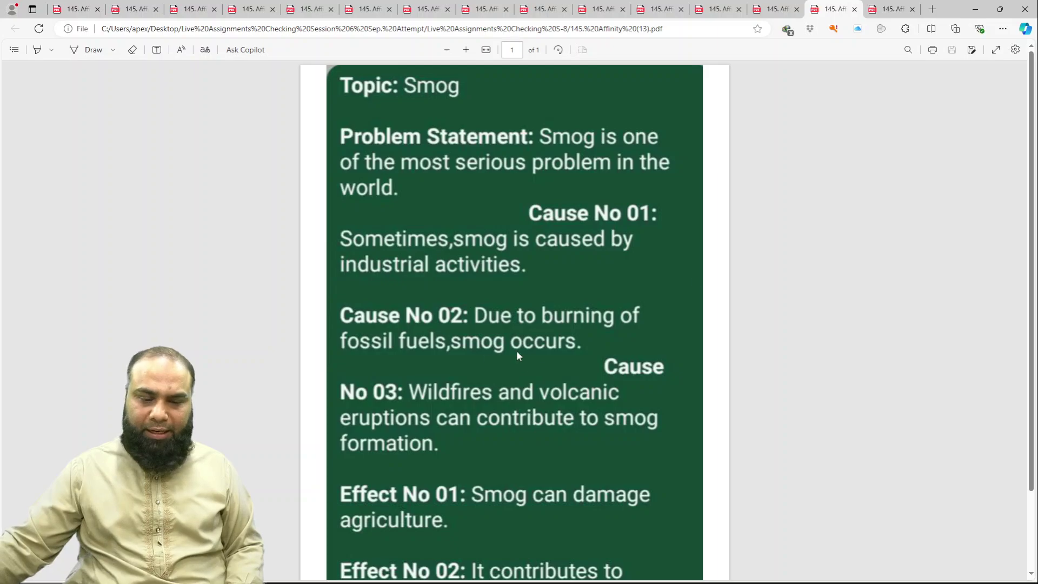
Step: Switch the ink to yellow and tick the problem statement, Causes No 01–03, and Effects No 01 and 03
scroll(595, 160, down, 1)
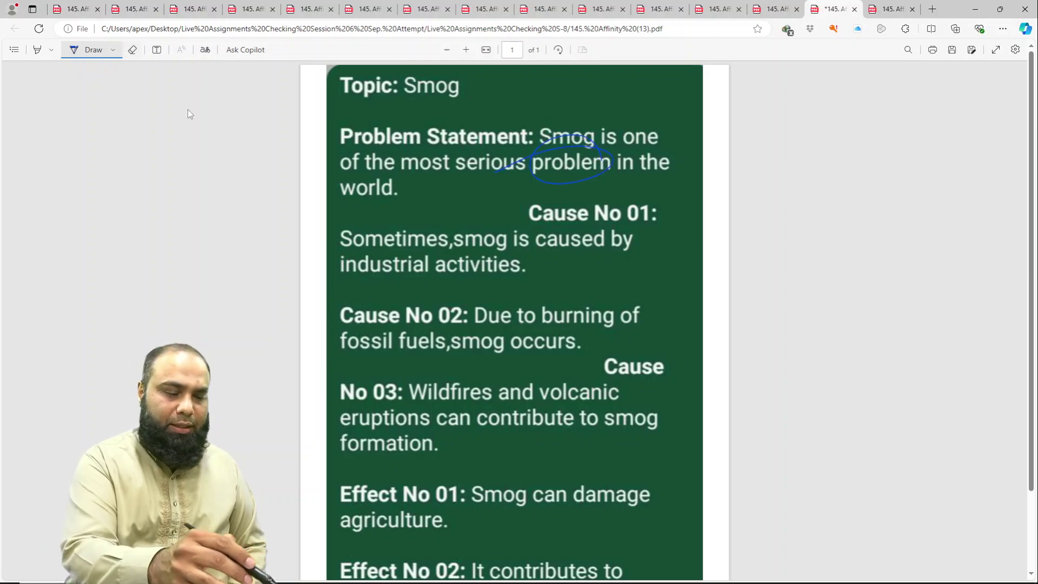
click(113, 50)
click(202, 109)
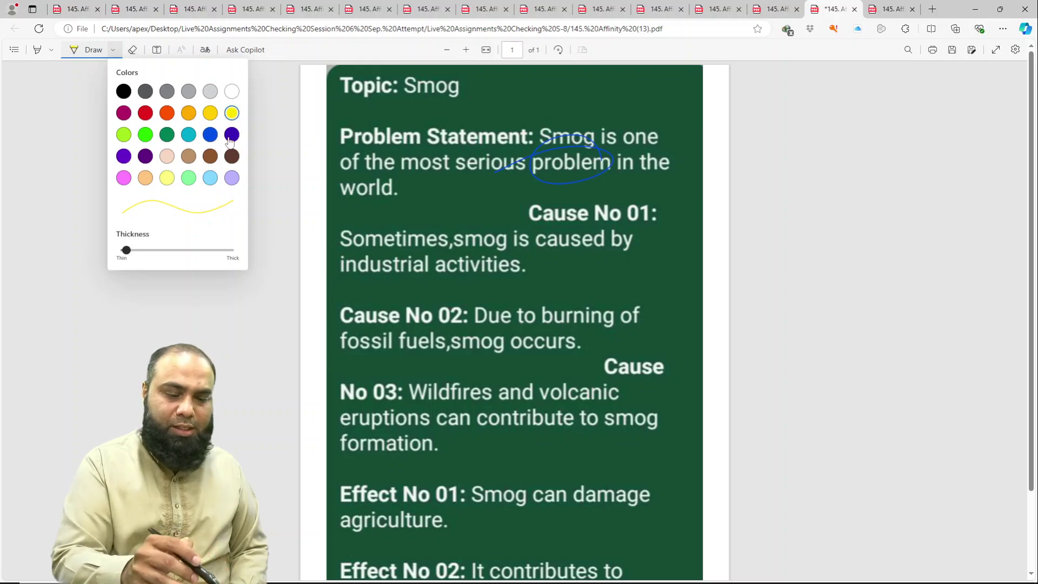
mouse_move(588, 143)
mouse_down()
mouse_move(584, 158)
mouse_move(477, 183)
mouse_up()
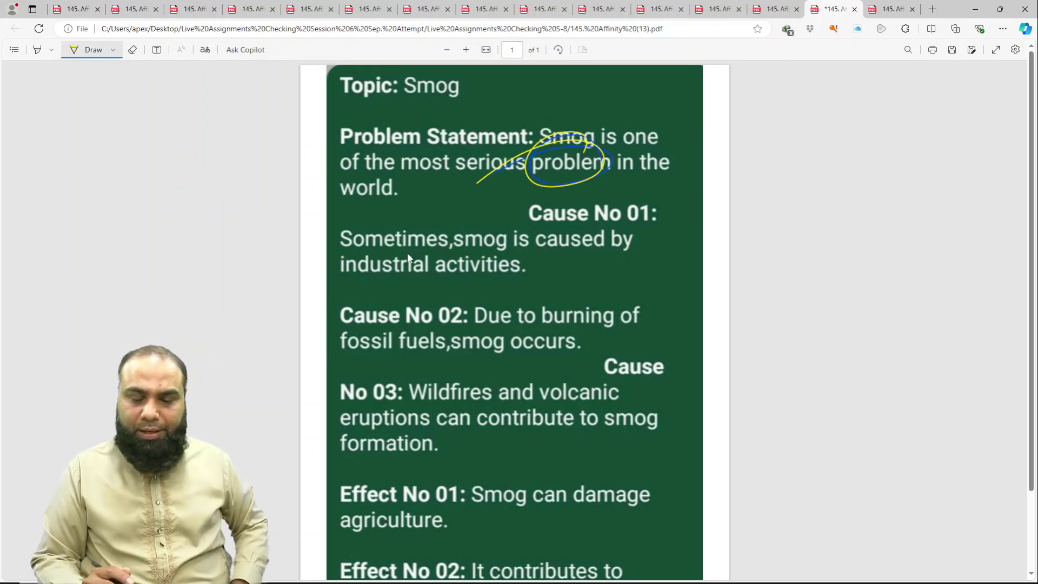
mouse_move(459, 285)
mouse_down()
mouse_move(527, 264)
mouse_move(517, 297)
mouse_up()
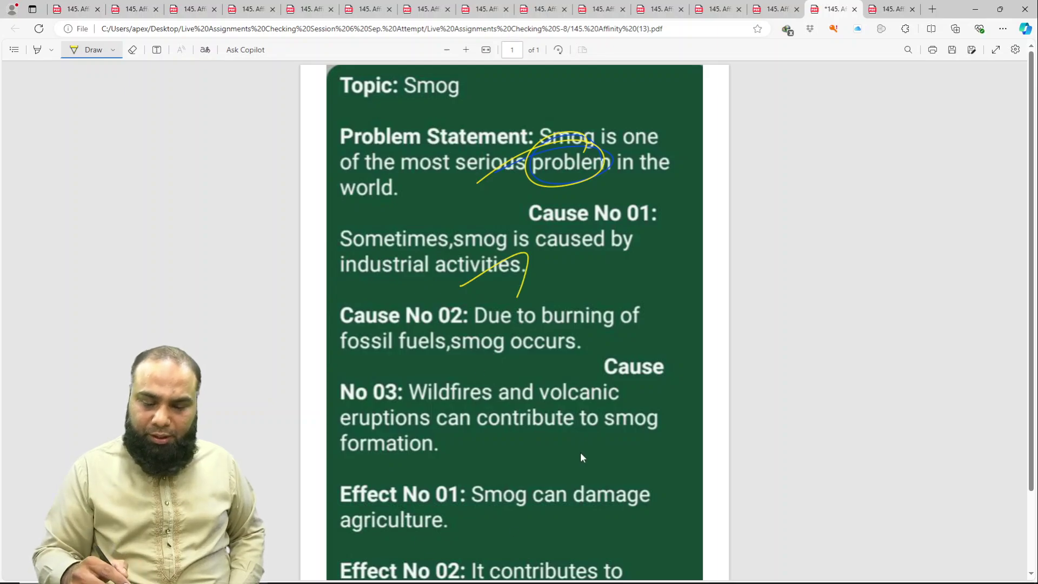
mouse_move(514, 363)
mouse_down()
mouse_move(599, 330)
mouse_move(588, 370)
mouse_up()
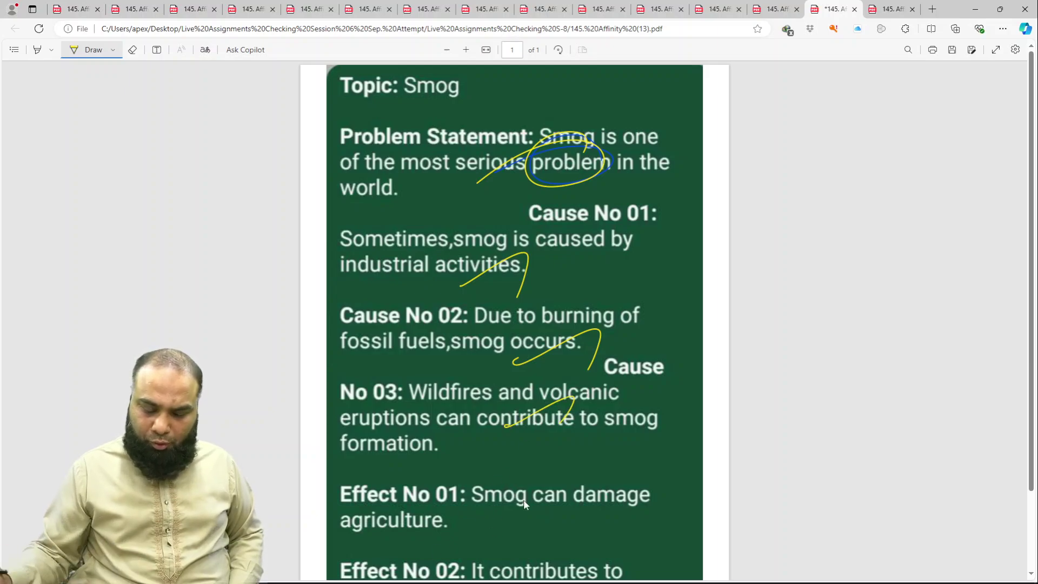
scroll(505, 488, down, 2)
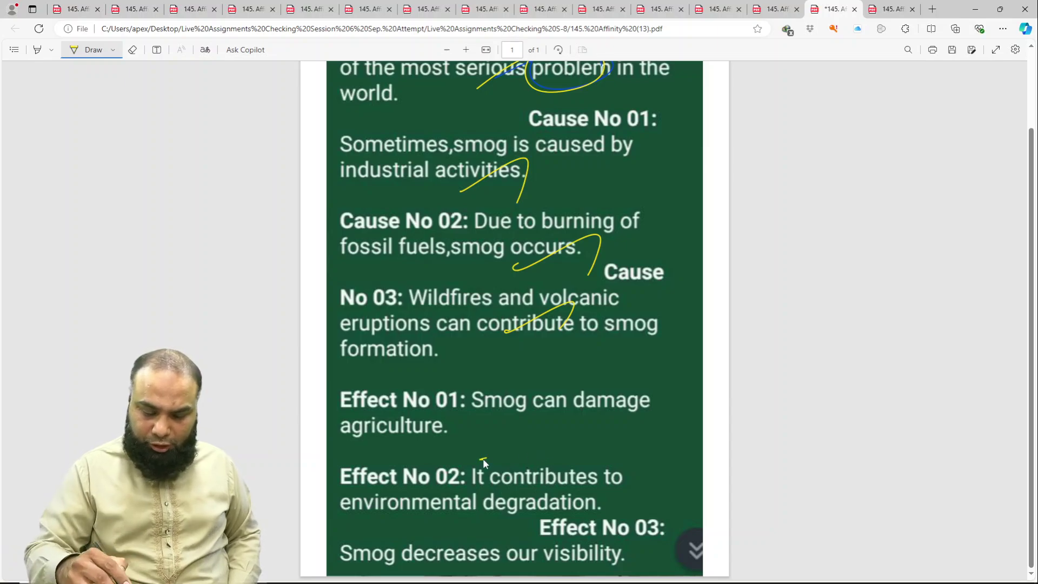
drag(479, 459, 551, 430)
drag(497, 543, 587, 525)
drag(554, 346, 603, 312)
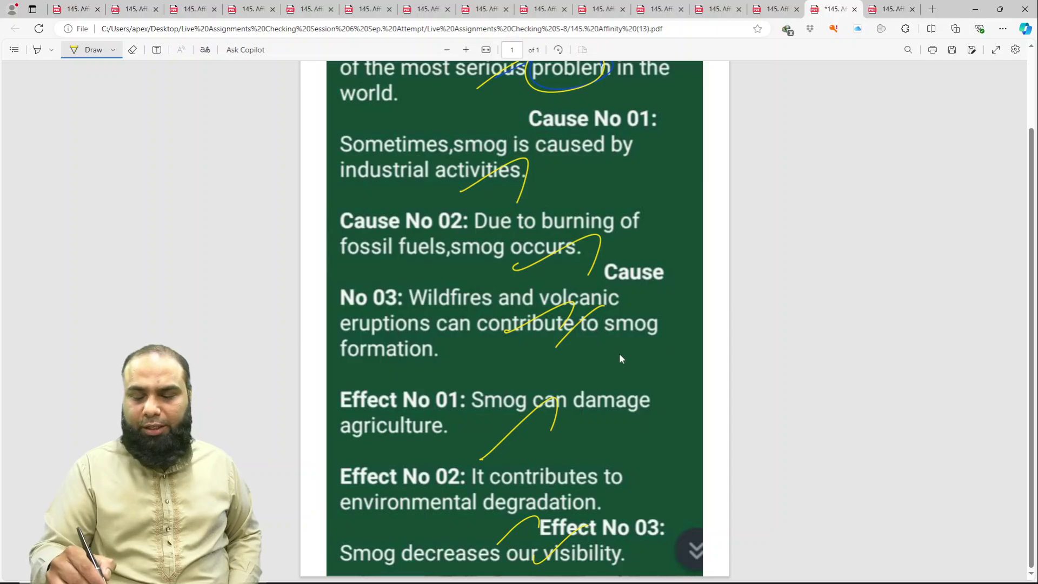
Step: Write a circled 7.8 score beside Cause No 03 and save the PDF
drag(619, 357, 631, 376)
click(638, 367)
drag(672, 331, 651, 354)
drag(612, 399, 672, 357)
drag(643, 388, 654, 418)
mouse_move(557, 419)
mouse_down()
mouse_move(654, 316)
mouse_move(627, 324)
mouse_up()
key(ctrl+s)
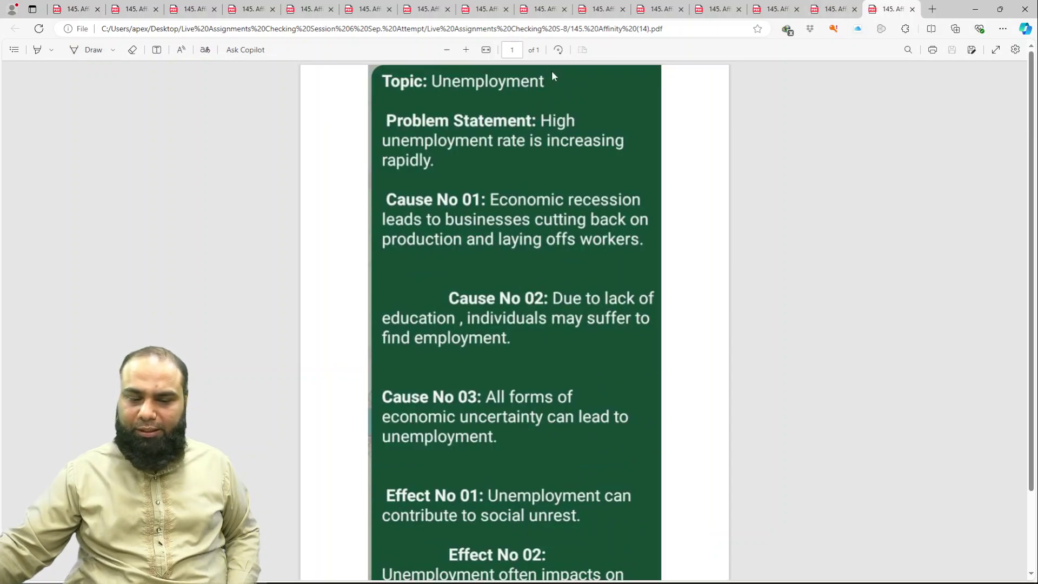
Step: Open the Unemployment PDF, enlarge the page, and set the Draw pen to yellow
click(889, 8)
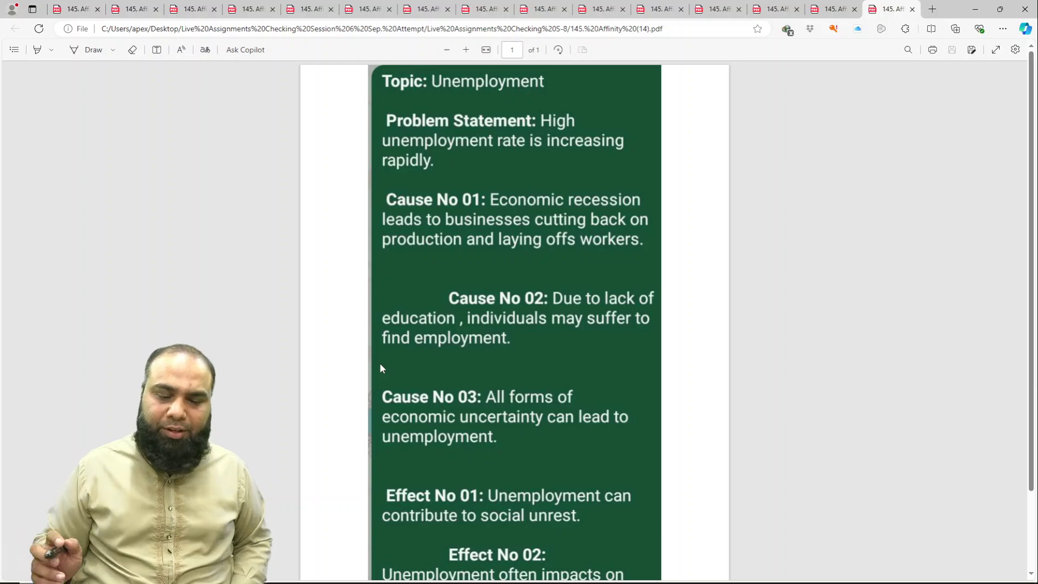
click(466, 50)
click(89, 50)
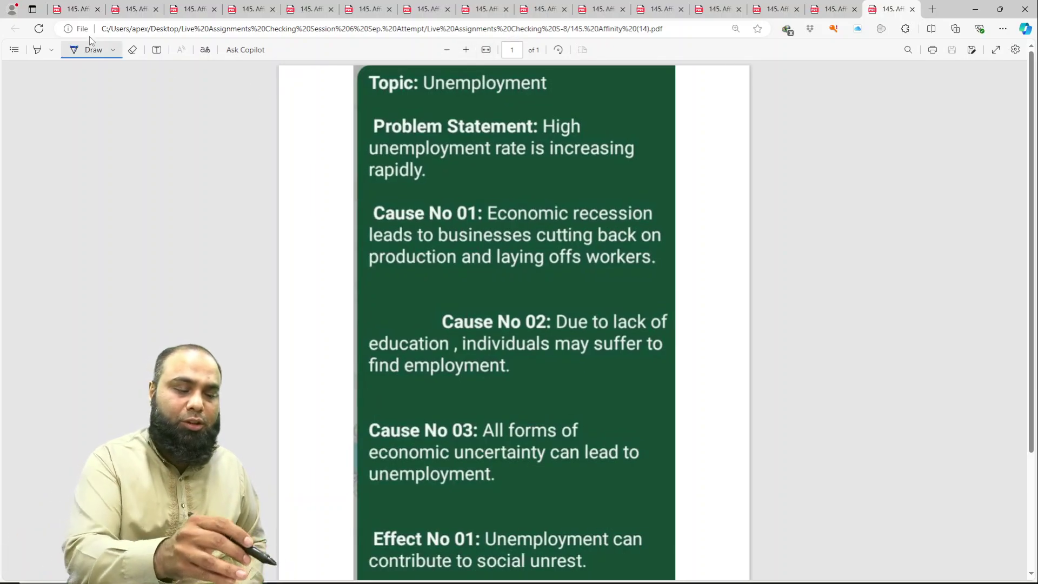
drag(491, 152, 524, 131)
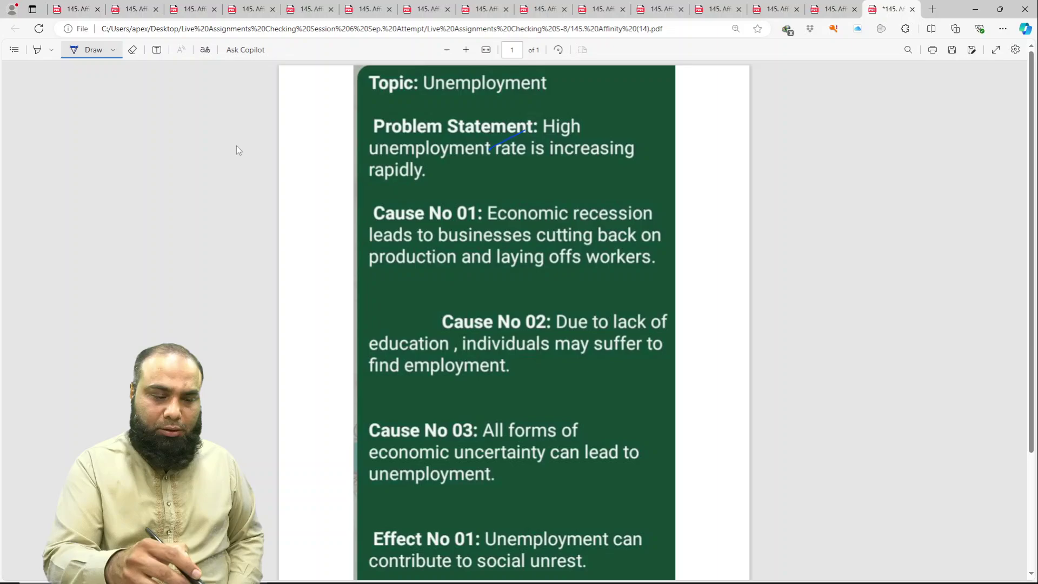
click(113, 49)
click(232, 112)
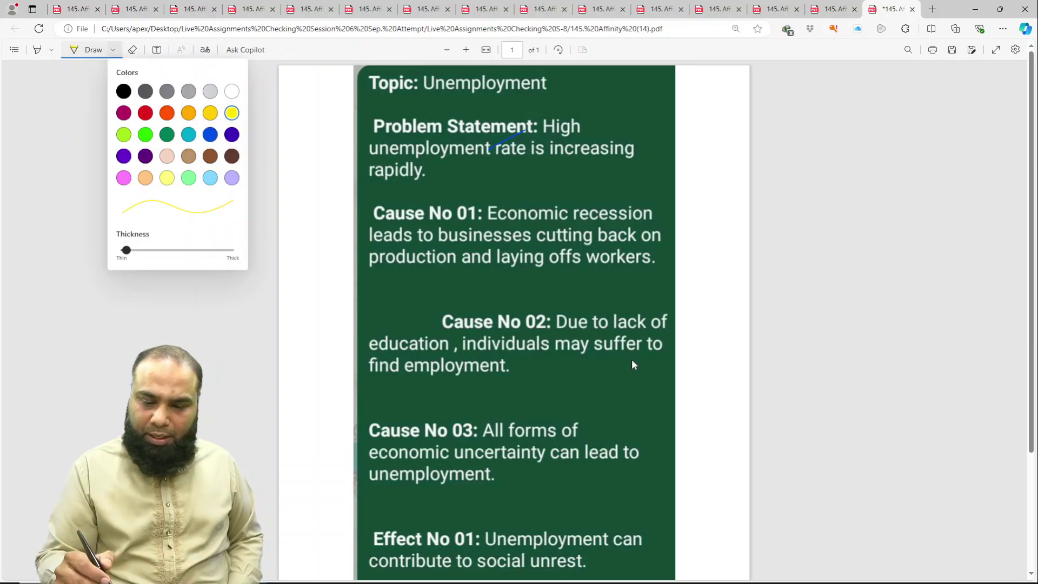
Step: Tick Cause No 01, words in Cause No 02, Cause No 03, and Effects No 02 and 03
drag(524, 219, 550, 210)
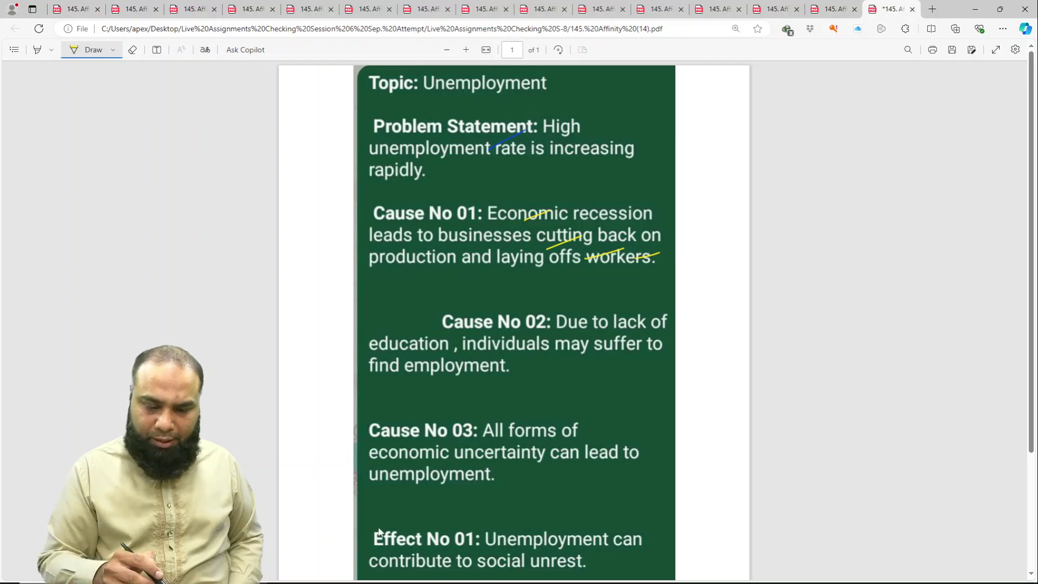
drag(572, 346, 602, 334)
drag(448, 372, 476, 360)
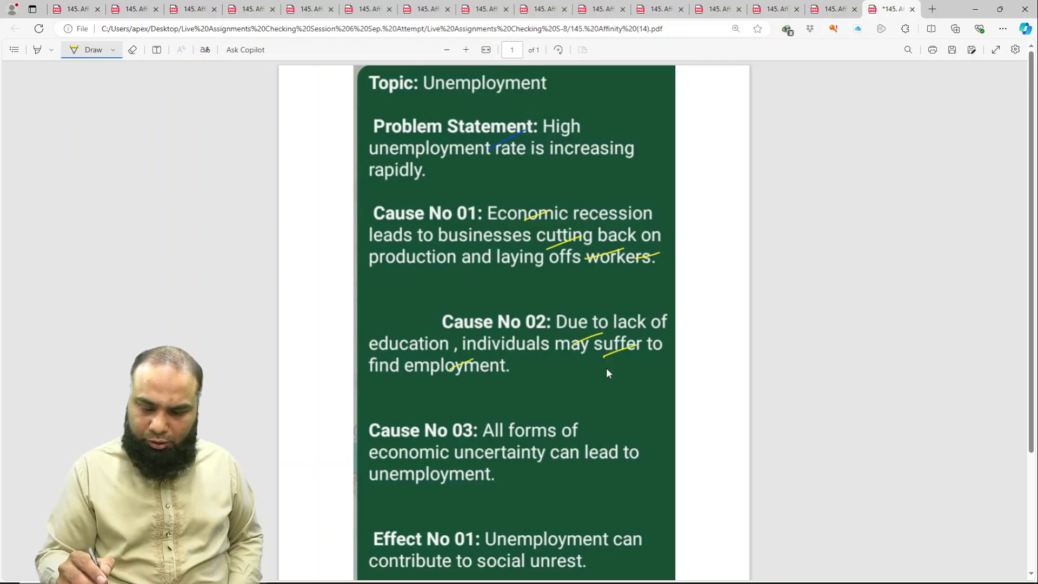
drag(603, 357, 642, 343)
drag(508, 446, 554, 427)
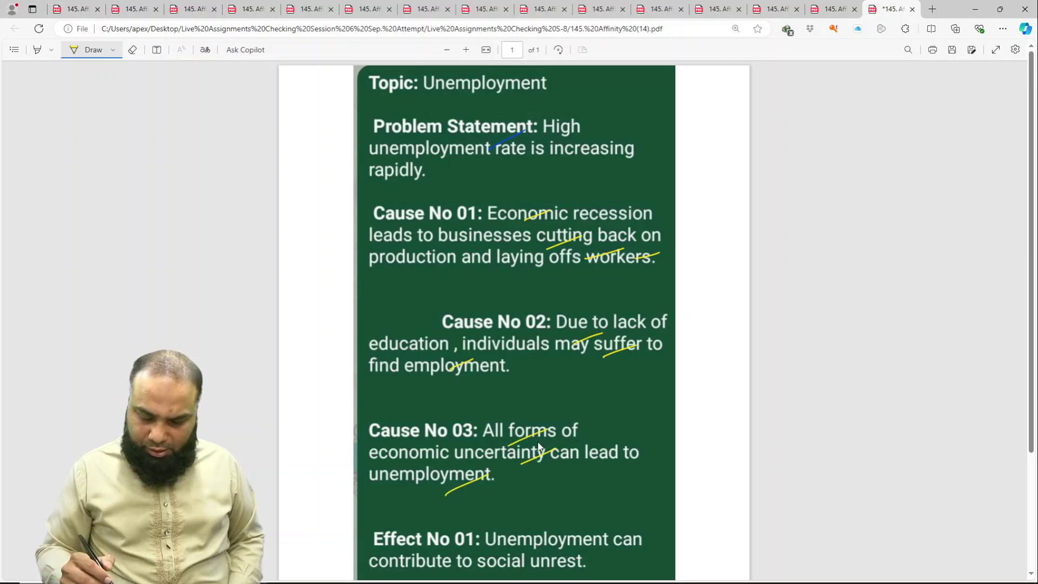
scroll(556, 436, down, 1)
scroll(556, 435, down, 3)
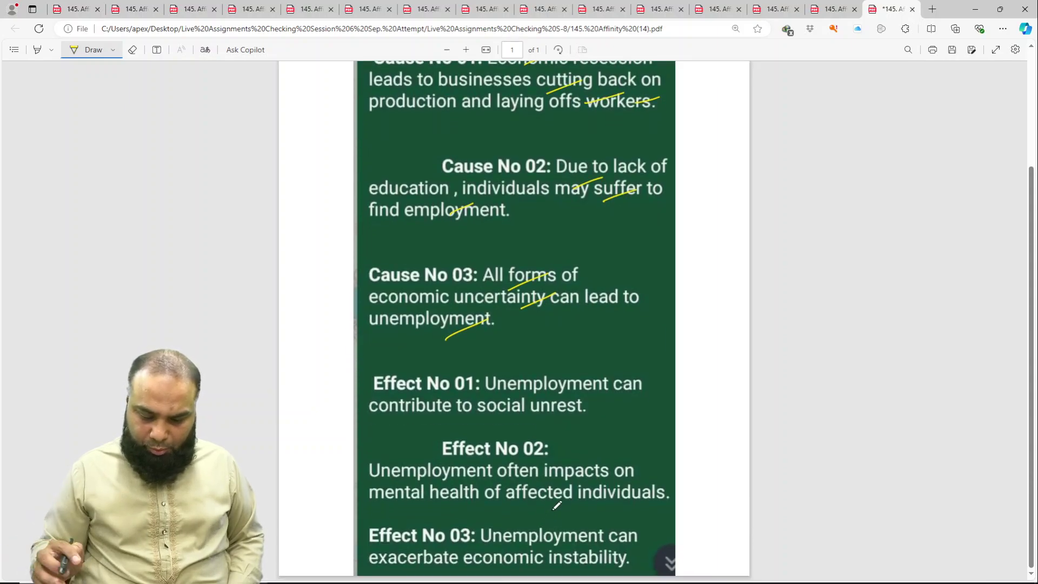
drag(506, 497, 554, 465)
mouse_move(518, 566)
mouse_down()
mouse_move(552, 536)
mouse_move(601, 532)
mouse_up()
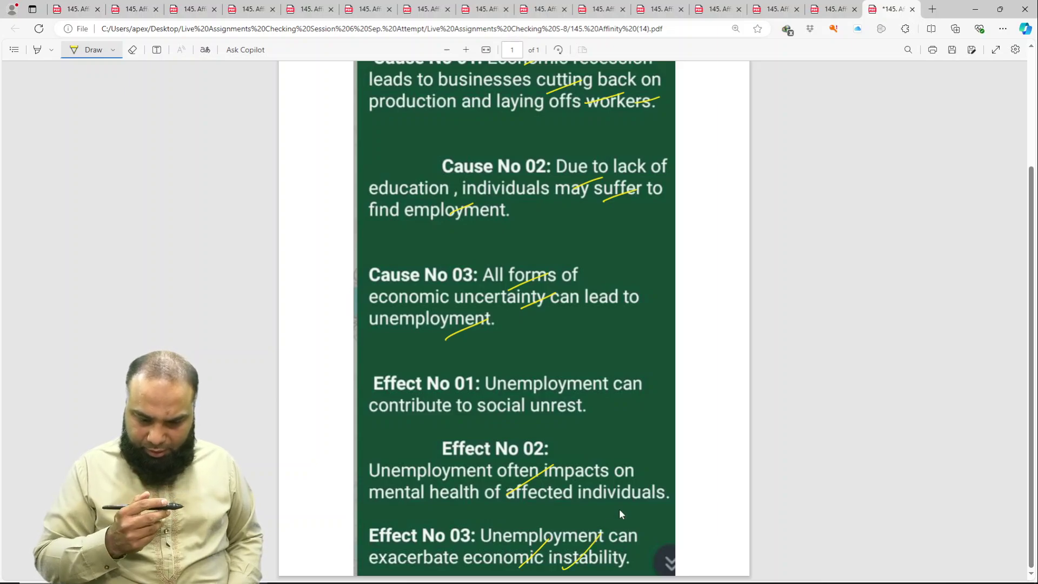
Step: Write a circled score of 8 beside Cause No 03 and save the PDF
drag(602, 245, 612, 268)
drag(589, 300, 644, 255)
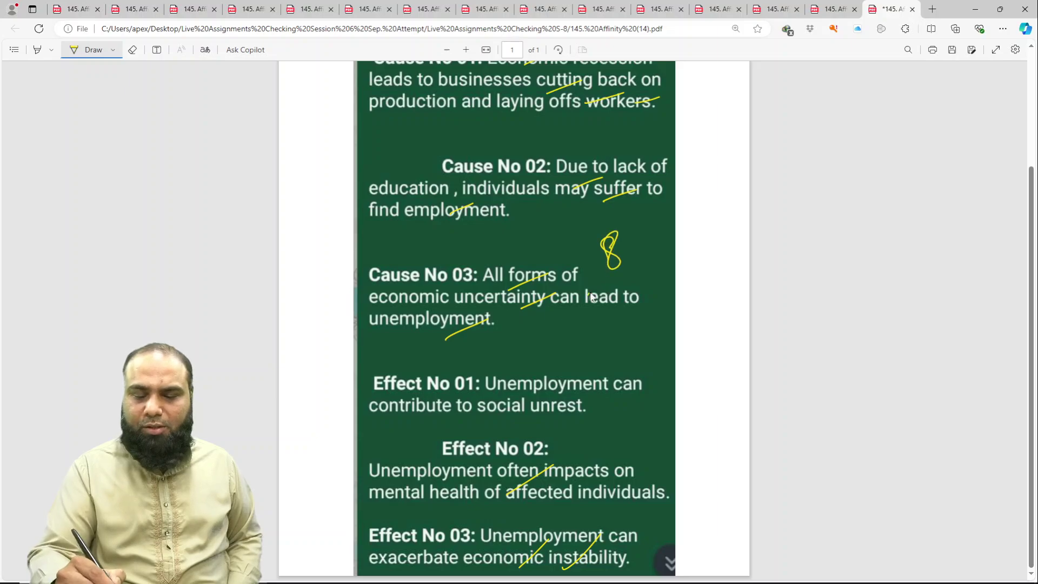
drag(624, 289, 619, 328)
mouse_move(638, 204)
mouse_down()
mouse_move(642, 217)
mouse_move(646, 204)
mouse_up()
drag(648, 201, 581, 273)
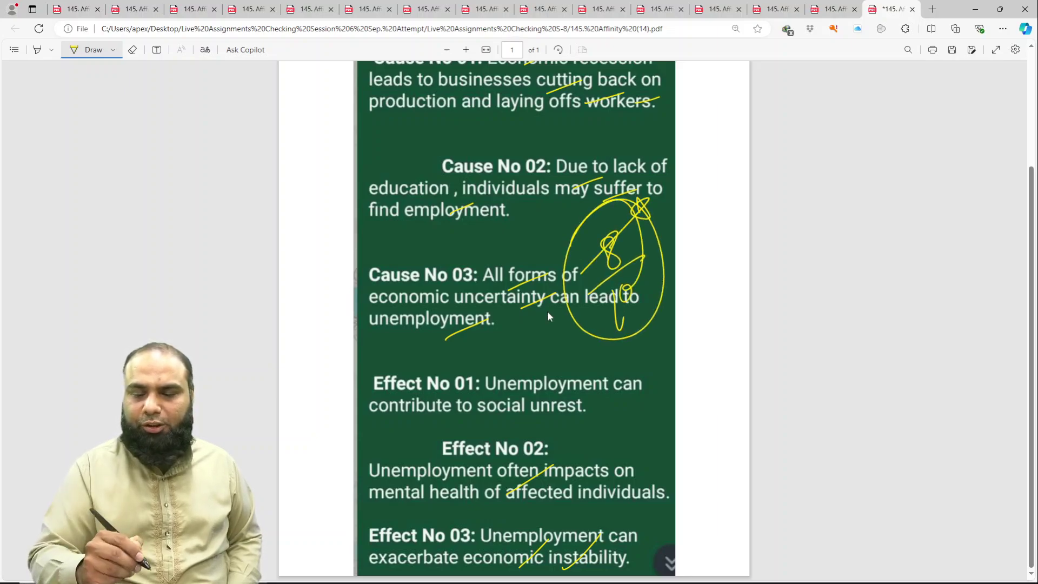
key(ctrl+s)
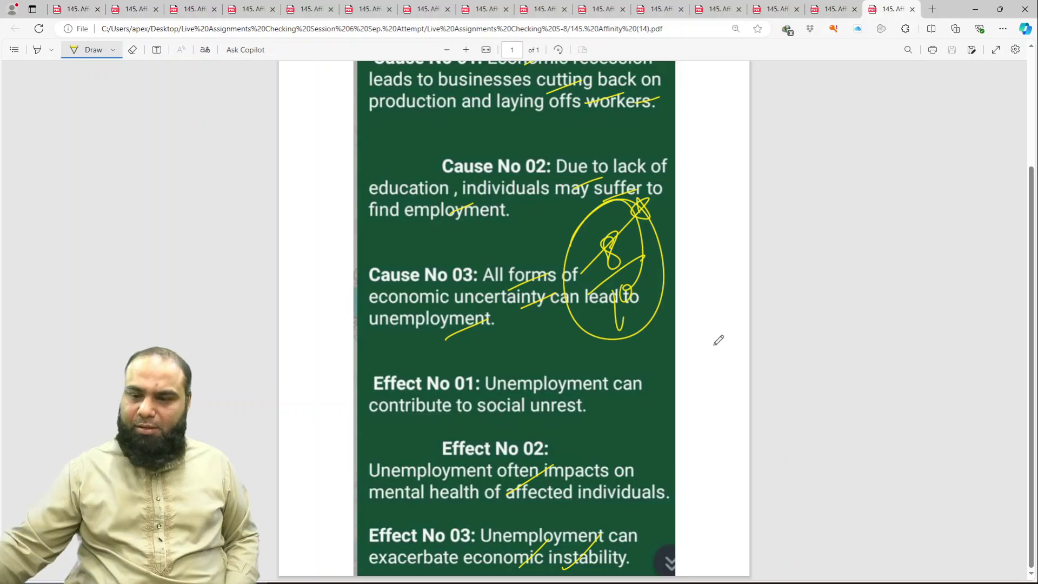
Step: Close Edge, move the 15 marked Affinity PDFs into the new folder, and select the Fishbone row
click(1016, 9)
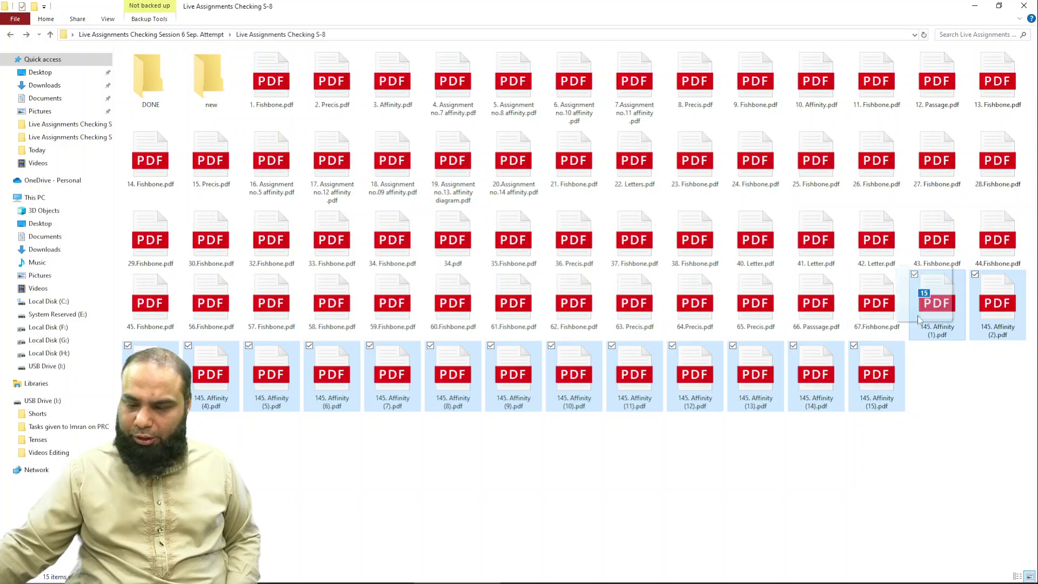
drag(937, 302, 211, 81)
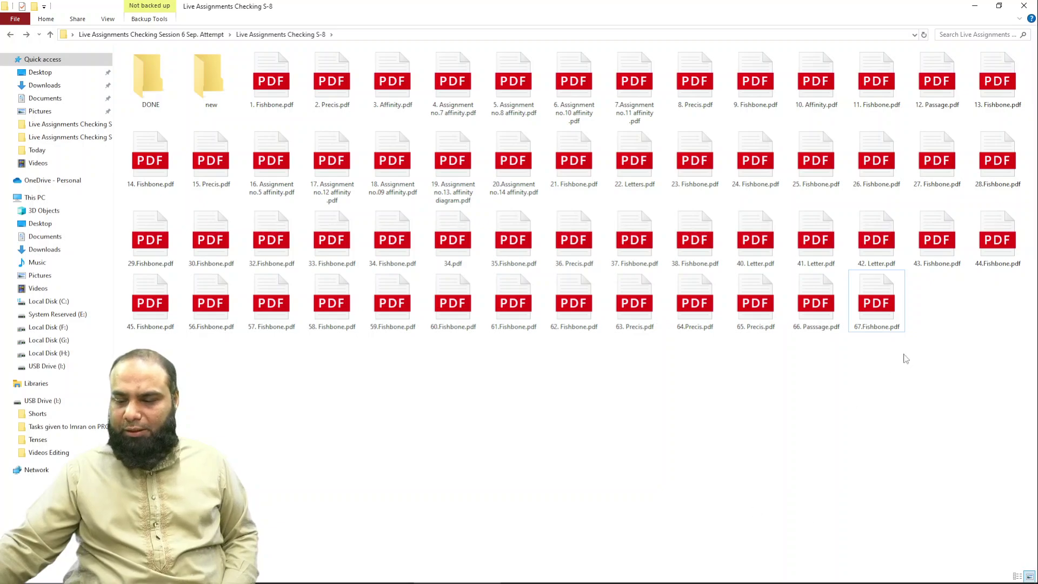
mouse_move(929, 314)
mouse_down()
mouse_move(453, 349)
mouse_move(150, 286)
mouse_up()
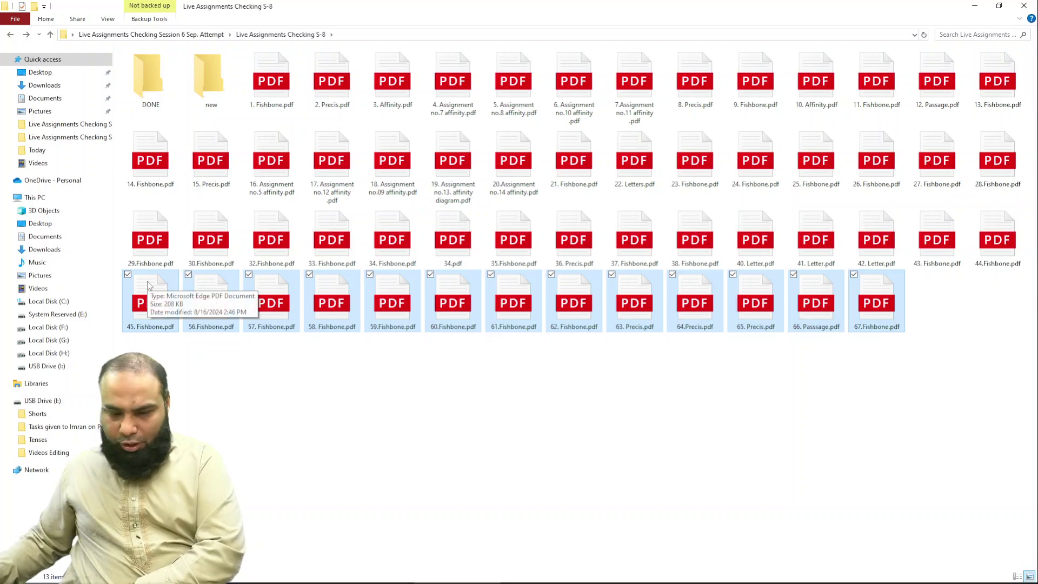
Step: Keep 67.Fishbone.pdf in the selection and open all selected PDFs in Edge
key(shift+Left)
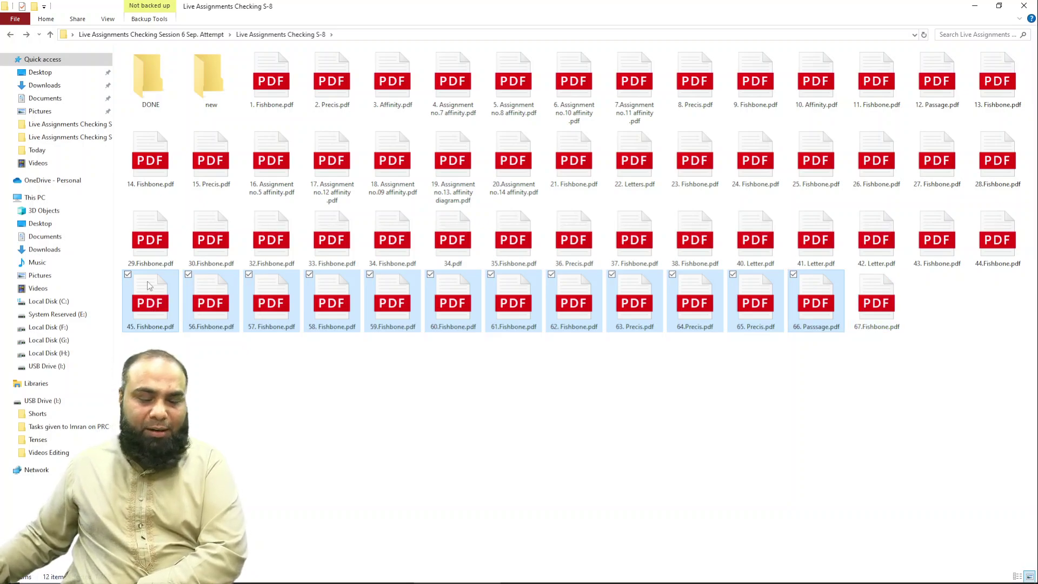
key(shift+Right)
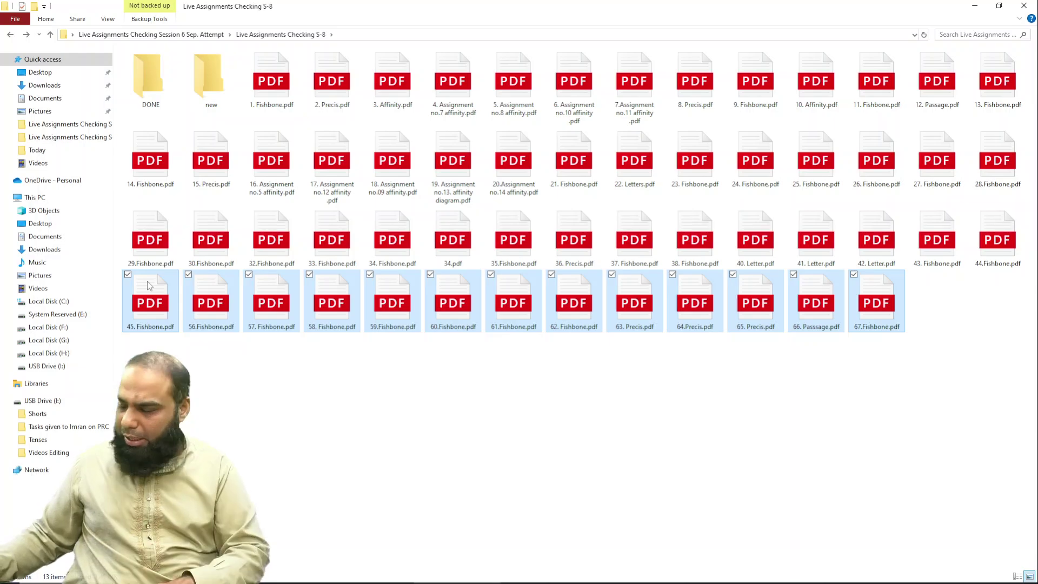
key(Return)
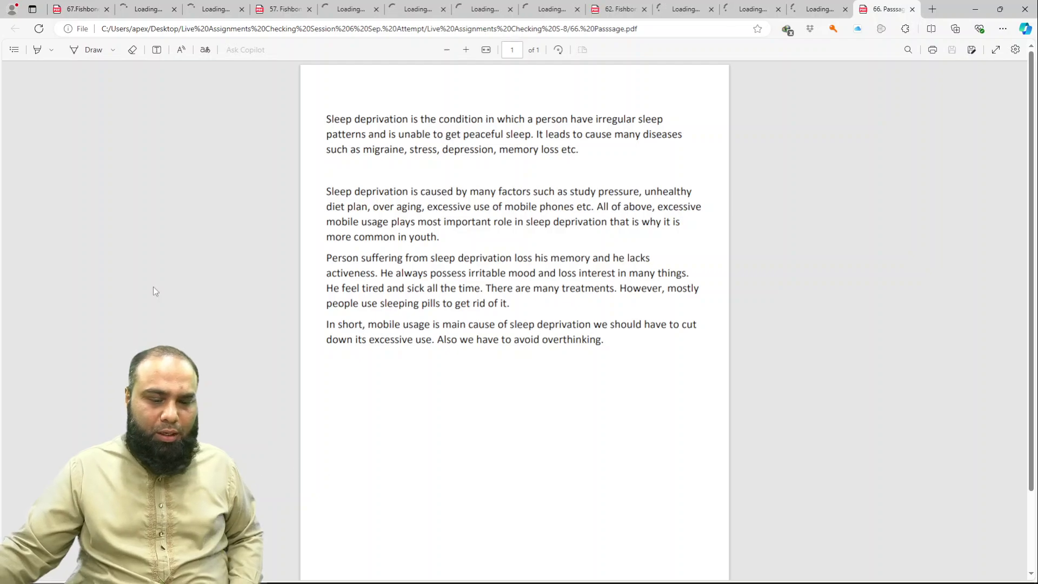
Step: Switch to 67.Fishbone, fit the page to width, and zoom out slightly
key(ctrl+Tab)
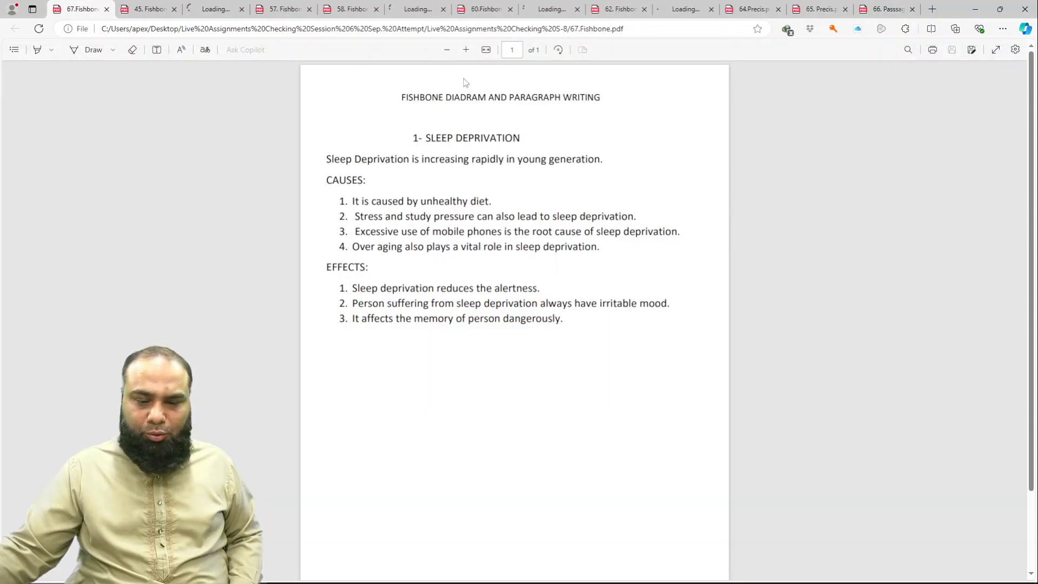
key(ctrl+backslash)
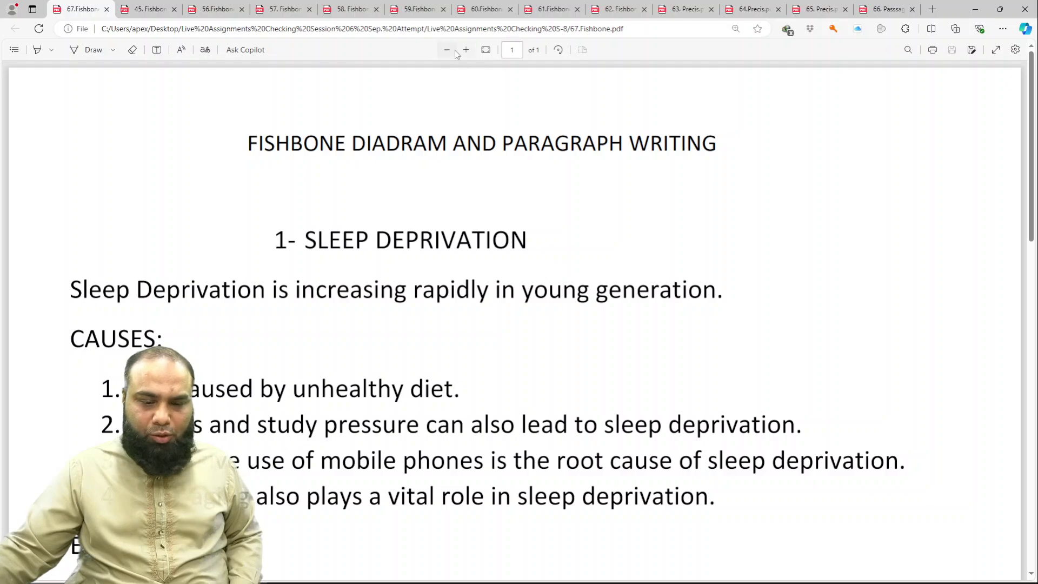
key(ctrl+minus)
key(ctrl+minus)
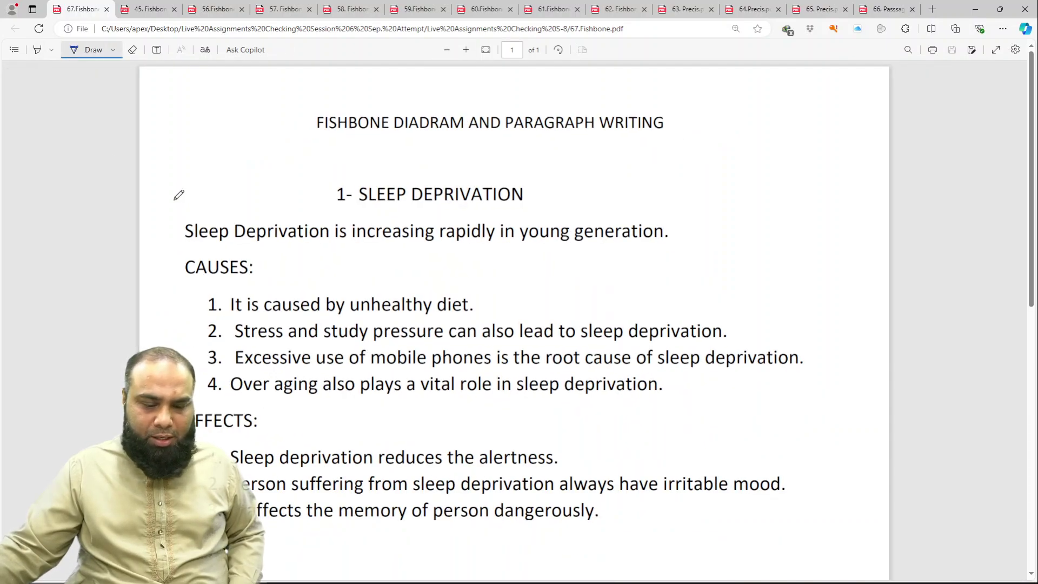
scroll(180, 197, down, 2)
Step: Circle the D in Deprivation, strike 'diet' in cause 1, tick causes 2–3, and strike out cause 4
drag(250, 115, 252, 106)
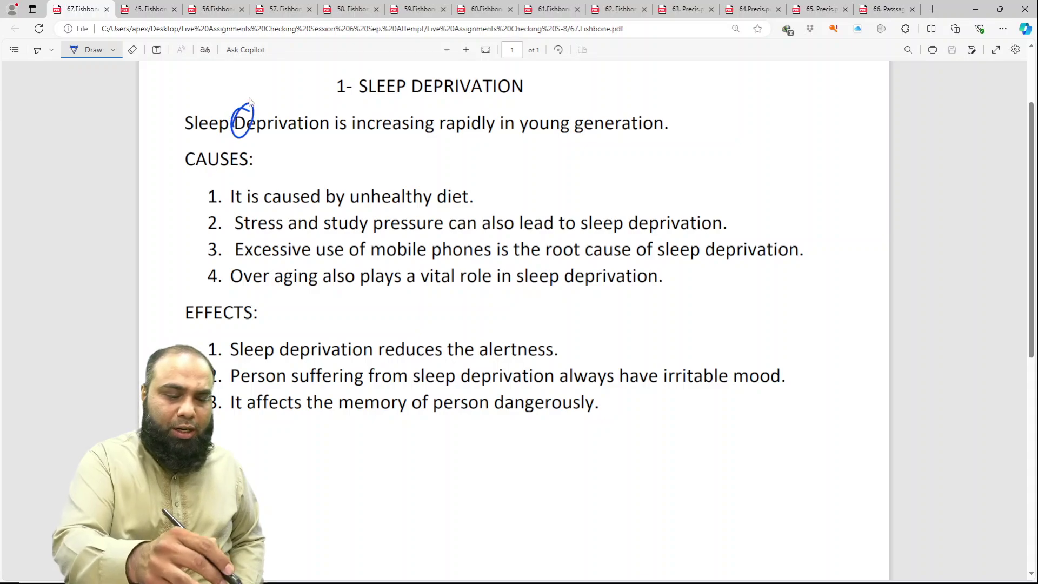
drag(477, 143, 516, 124)
drag(550, 137, 596, 119)
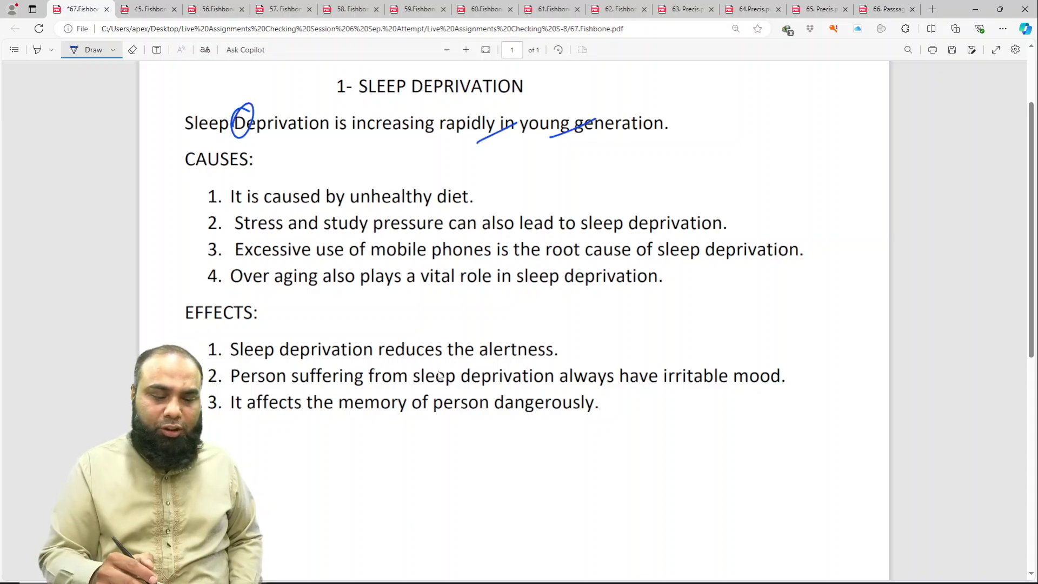
drag(427, 205, 470, 187)
drag(469, 236, 504, 218)
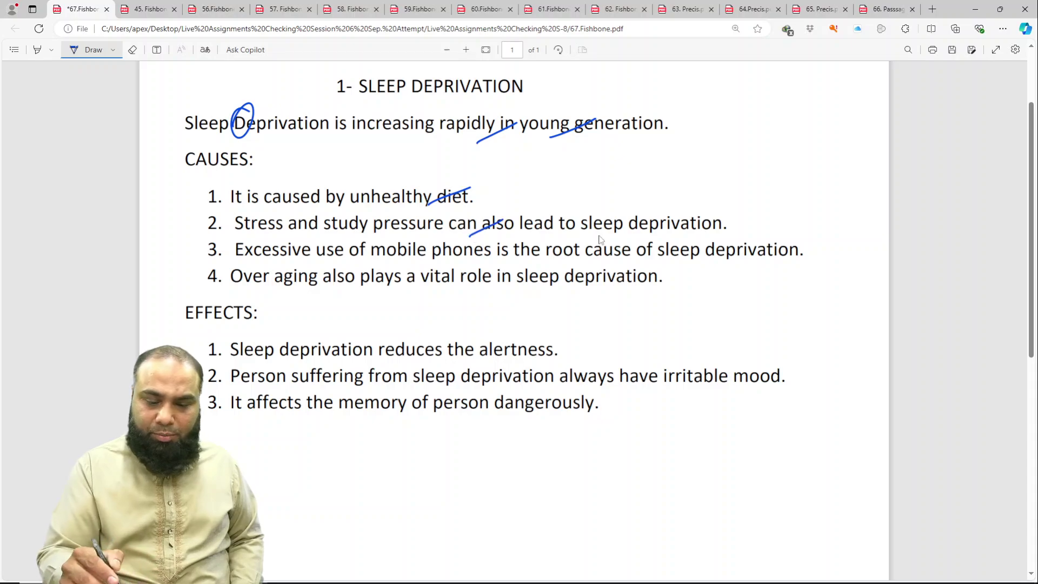
drag(599, 236, 640, 219)
mouse_move(420, 273)
mouse_down()
mouse_move(458, 254)
mouse_move(614, 248)
mouse_up()
drag(653, 260, 707, 243)
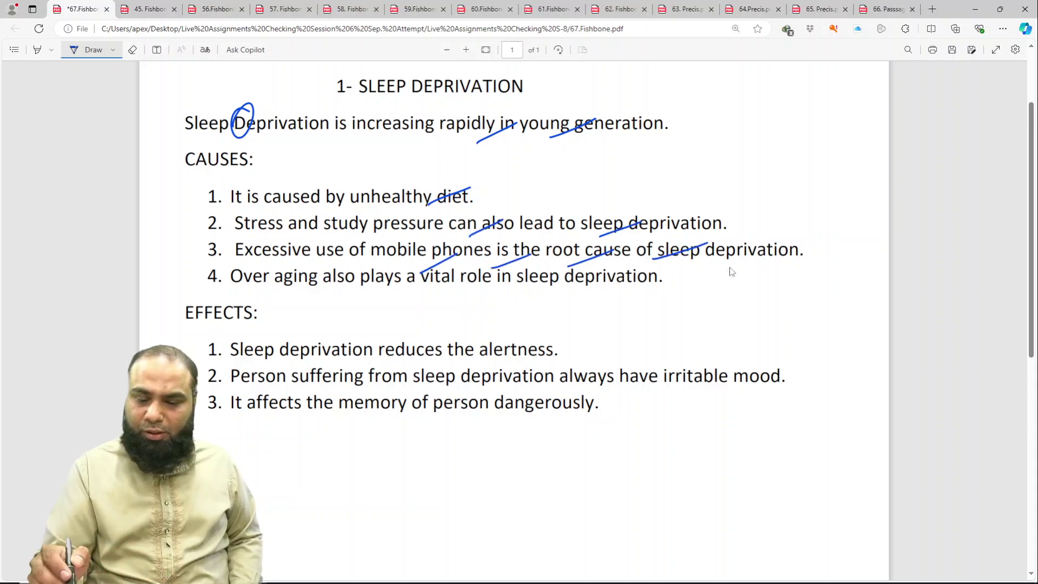
drag(206, 280, 697, 280)
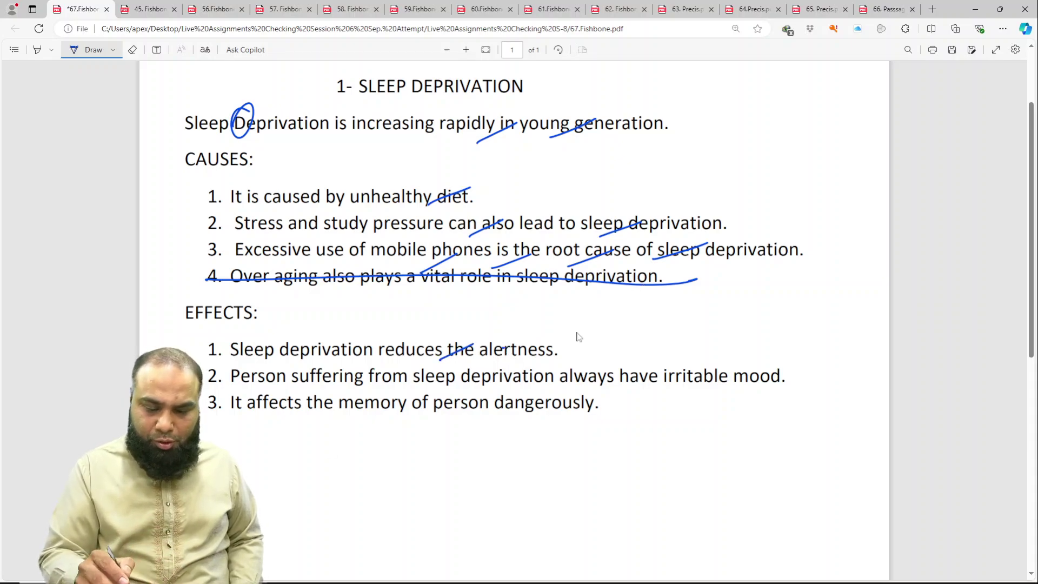
Step: Tick 'alertness' and 'person', circle 'have irritable', and strike through 'dangerously' in the effects
drag(502, 349, 546, 334)
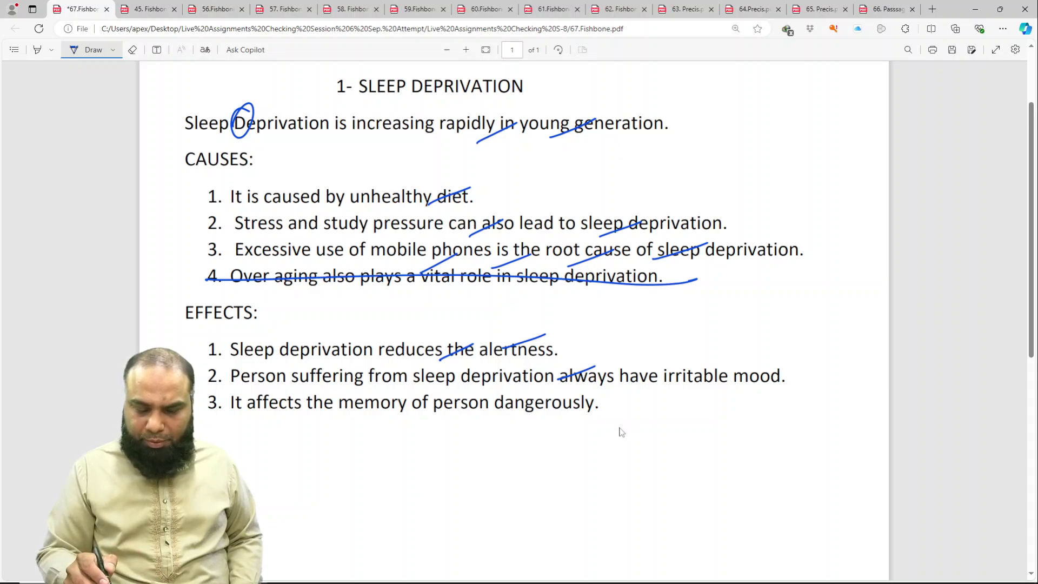
drag(661, 379, 600, 371)
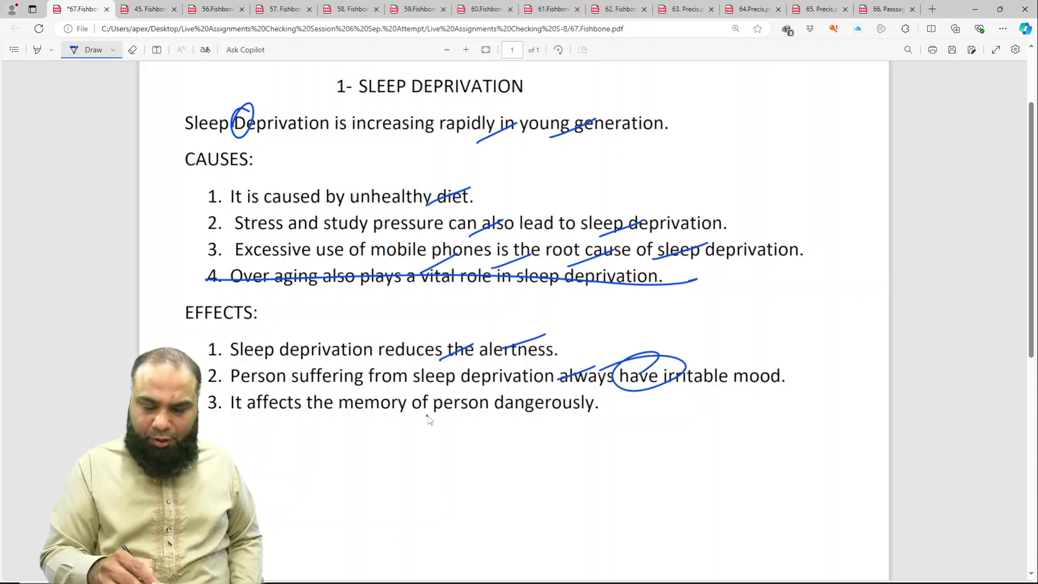
drag(426, 416, 479, 394)
drag(479, 417, 520, 431)
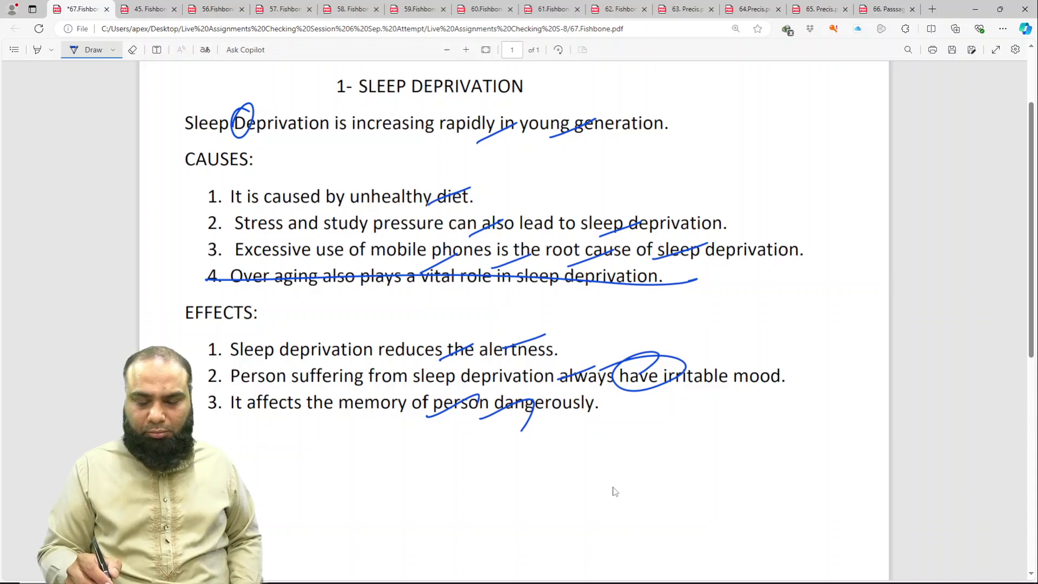
drag(496, 407, 611, 402)
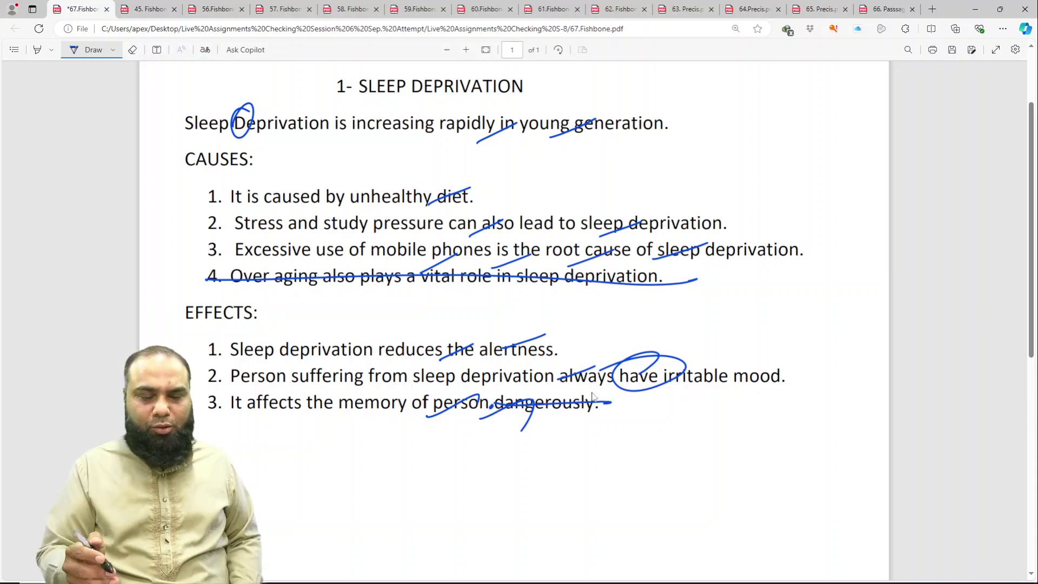
drag(550, 416, 245, 404)
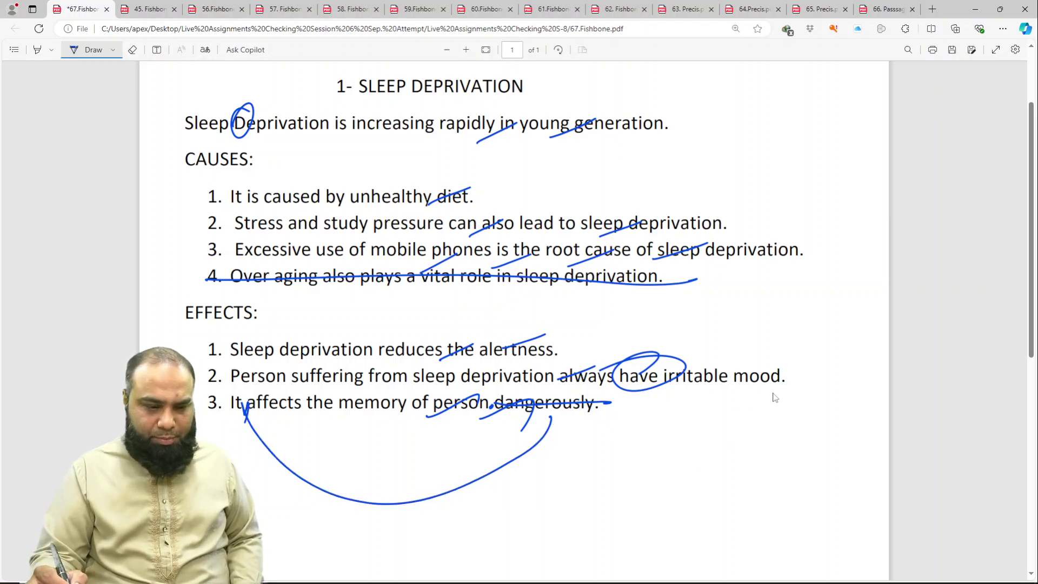
Step: Write a circled score below the effects, save, and switch to 45. Fishbone
drag(689, 508, 770, 466)
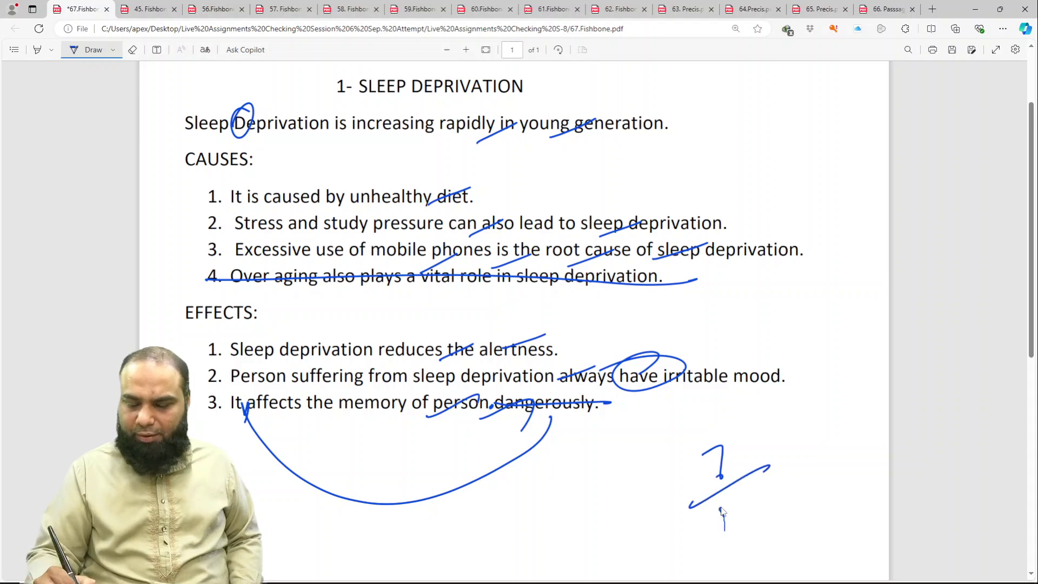
drag(722, 508, 756, 432)
drag(638, 496, 670, 476)
key(ctrl+s)
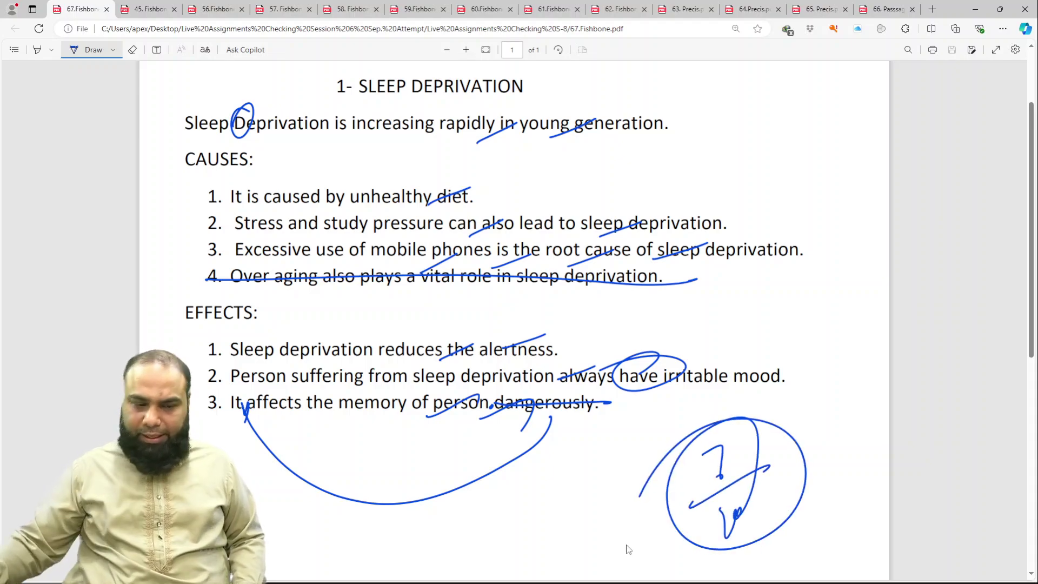
click(147, 8)
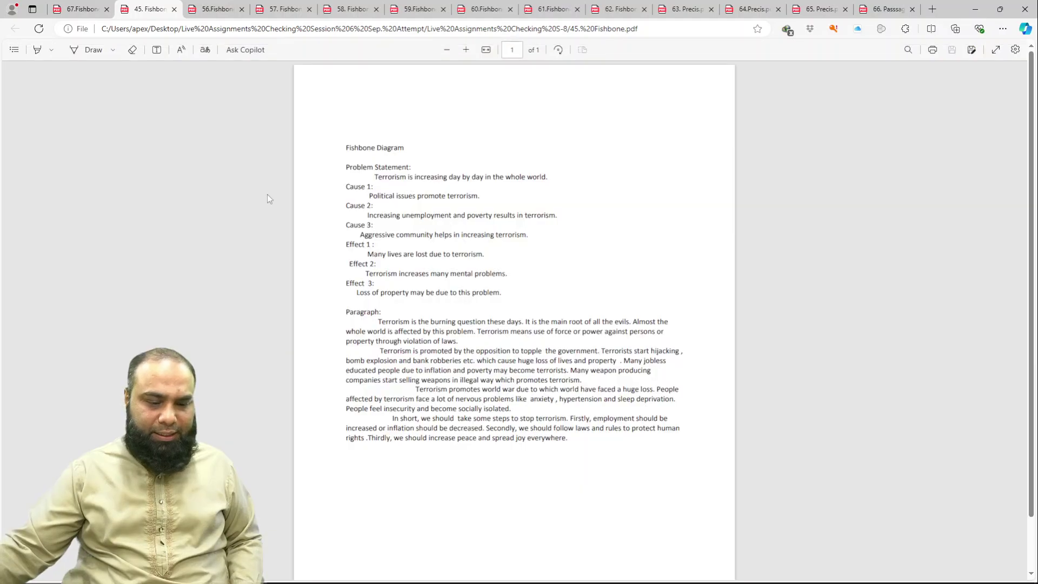
Step: Fit the 45.Fishbone page to width, enable the pen, and tick the problem statement and Causes 1–2
click(485, 53)
click(89, 50)
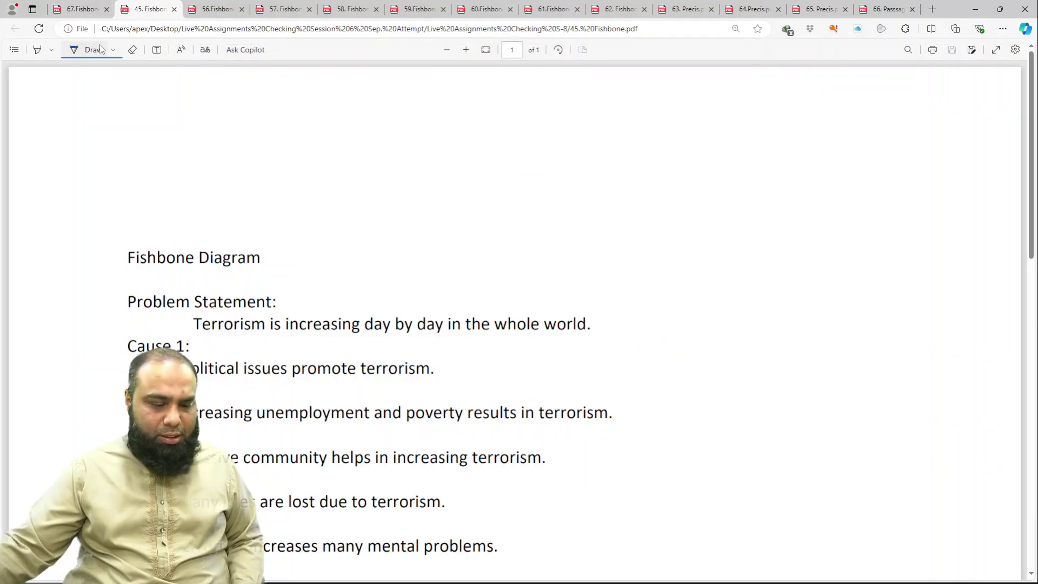
scroll(337, 193, down, 2)
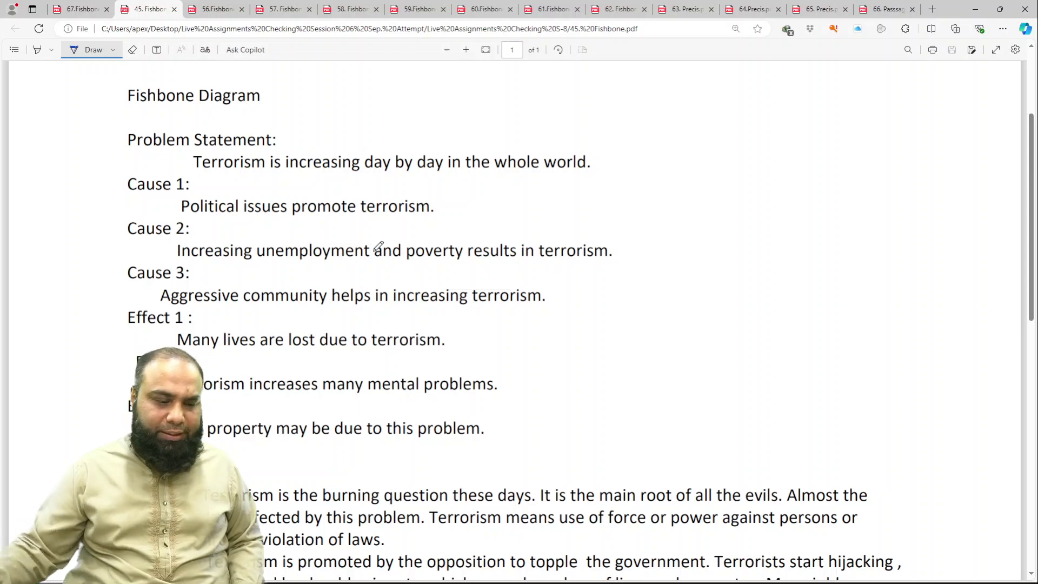
drag(464, 161, 479, 187)
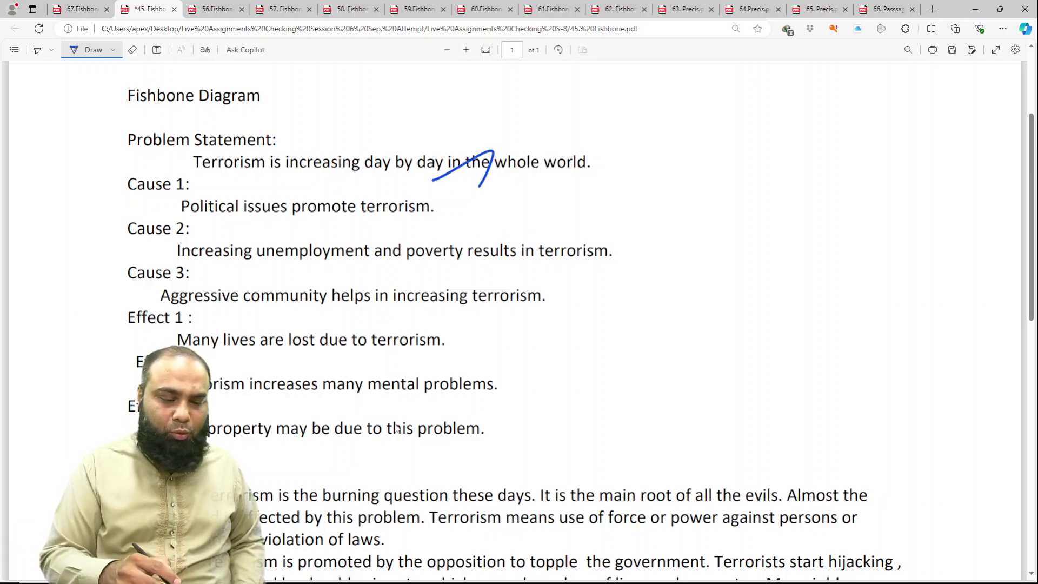
drag(357, 220, 397, 230)
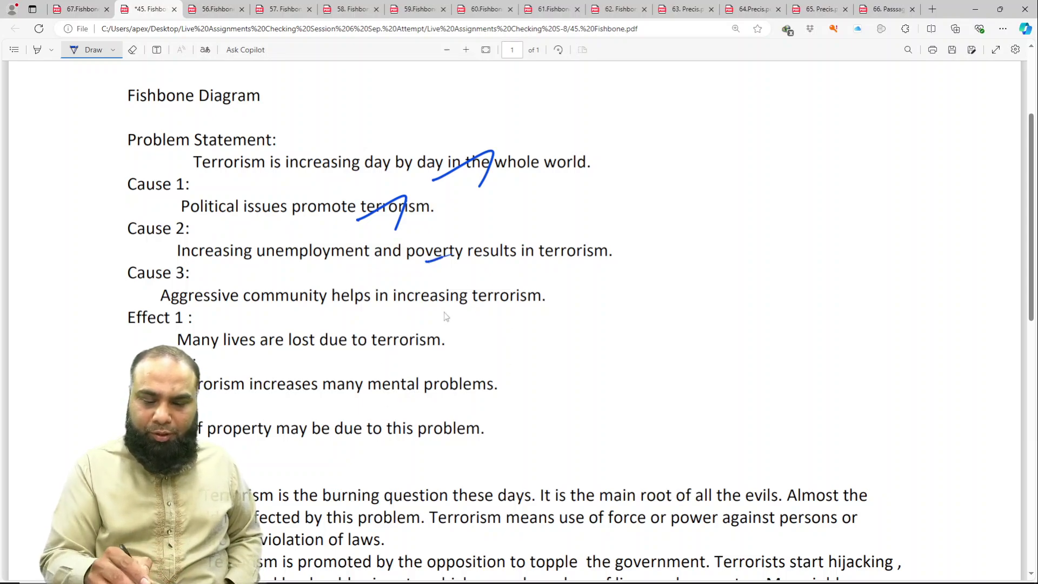
drag(452, 254, 480, 267)
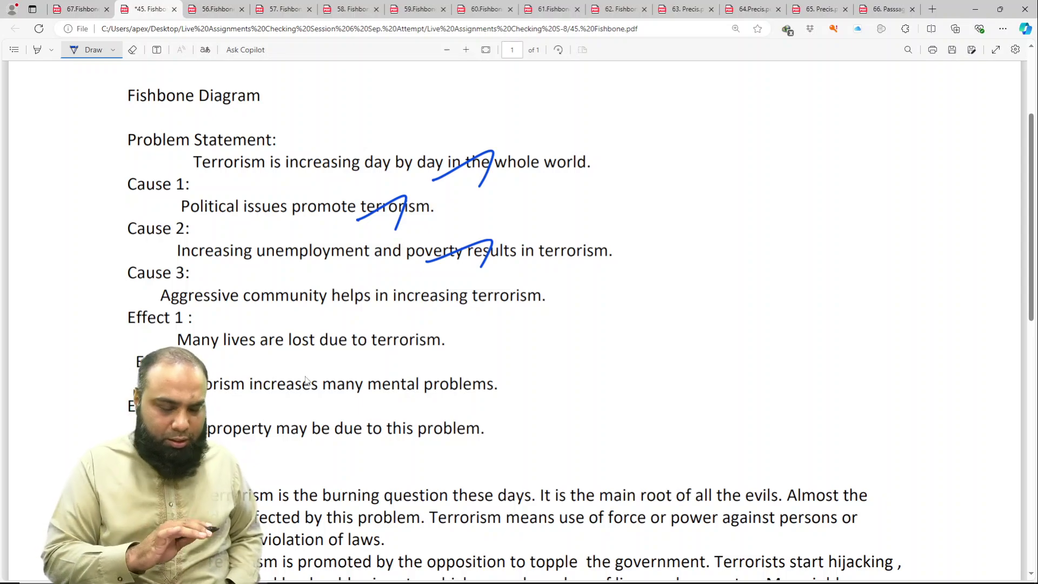
Step: Draw an arrow under Cause 2, tick Cause 3 and Effects 1–3, and circle a score of 8
mouse_move(231, 257)
mouse_down()
mouse_move(454, 286)
mouse_move(481, 261)
mouse_up()
drag(468, 267, 481, 260)
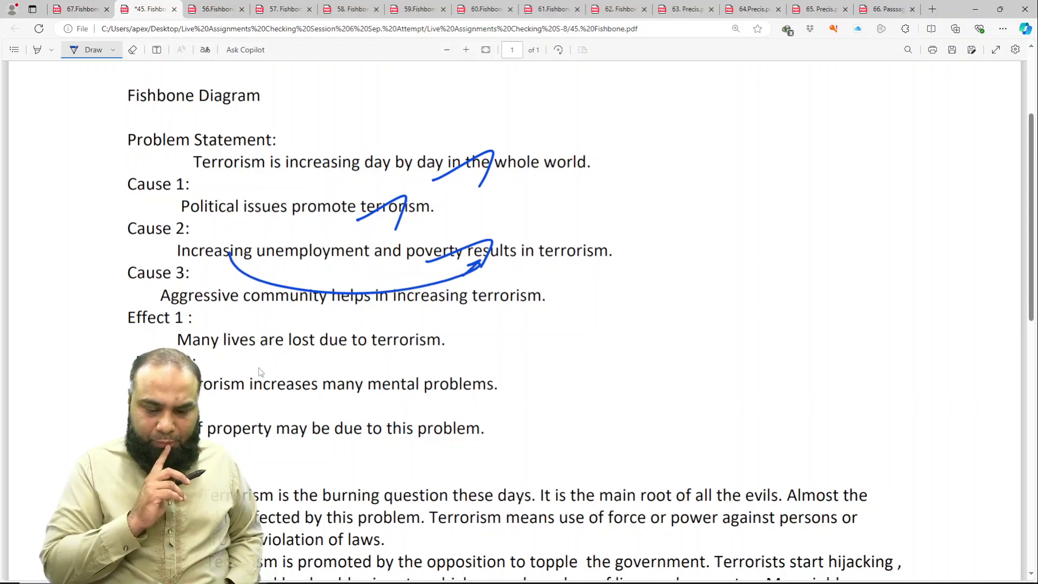
drag(414, 312, 464, 310)
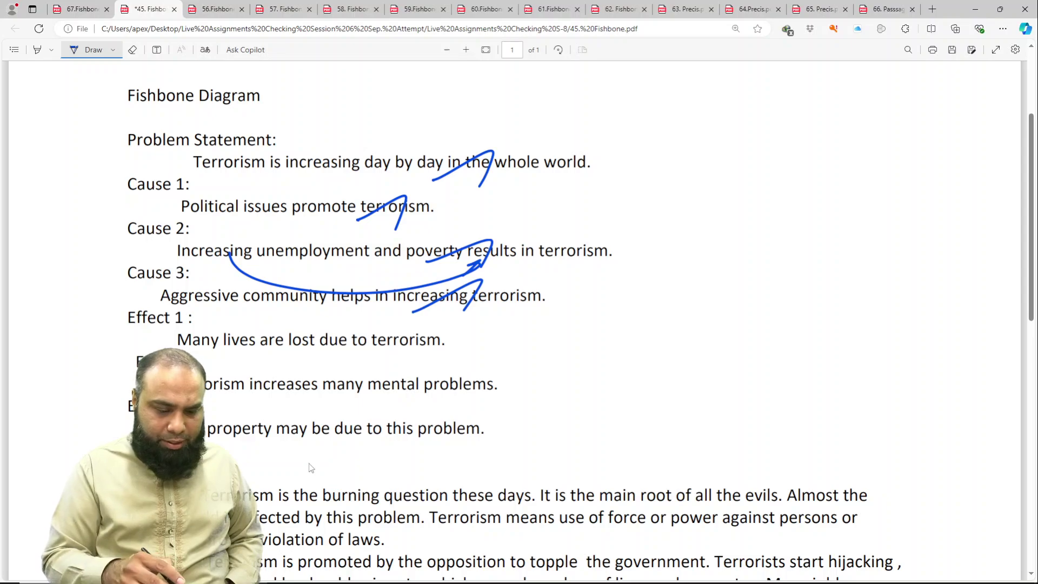
mouse_move(339, 355)
mouse_down()
mouse_move(385, 332)
mouse_move(396, 352)
mouse_up()
drag(336, 404, 390, 407)
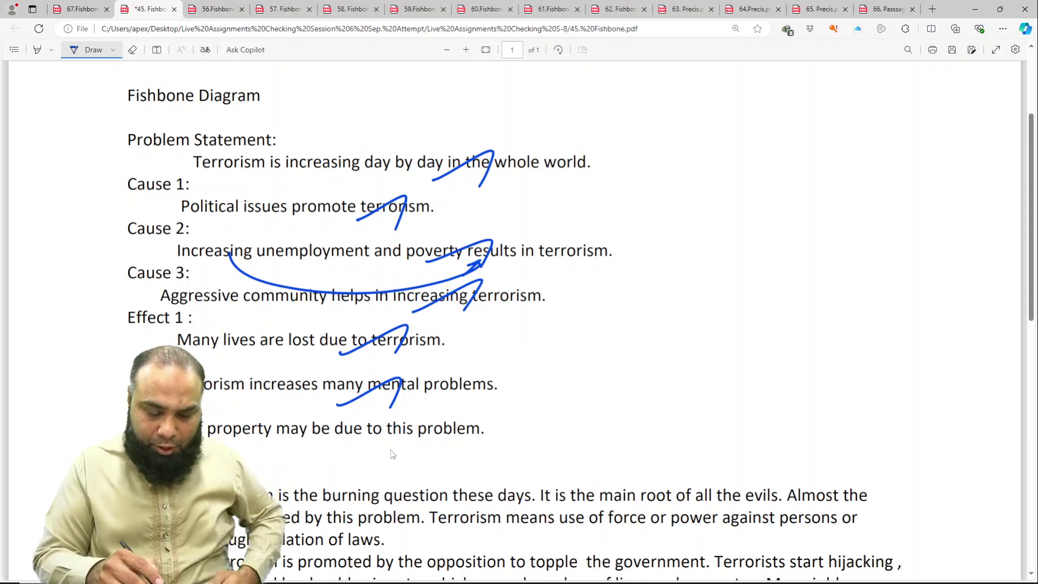
drag(386, 452, 444, 454)
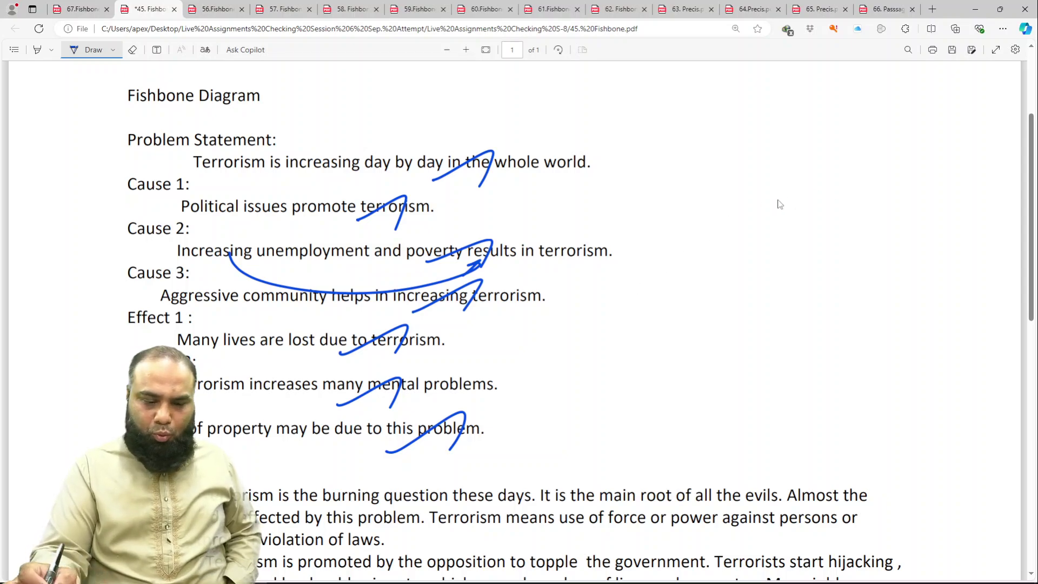
mouse_move(665, 279)
mouse_down()
mouse_move(681, 317)
mouse_move(622, 254)
mouse_move(585, 294)
mouse_up()
Step: Tick key words in the paragraph's opening lines, from 'question' through 'lives' and 'hijacking'
scroll(627, 378, up, 1)
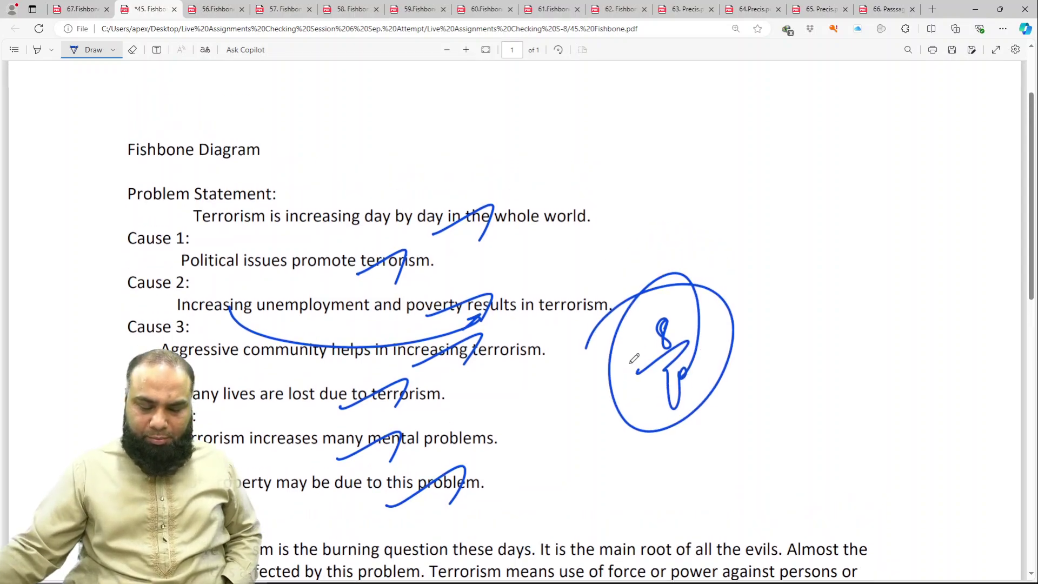
scroll(635, 379, down, 3)
scroll(638, 380, down, 3)
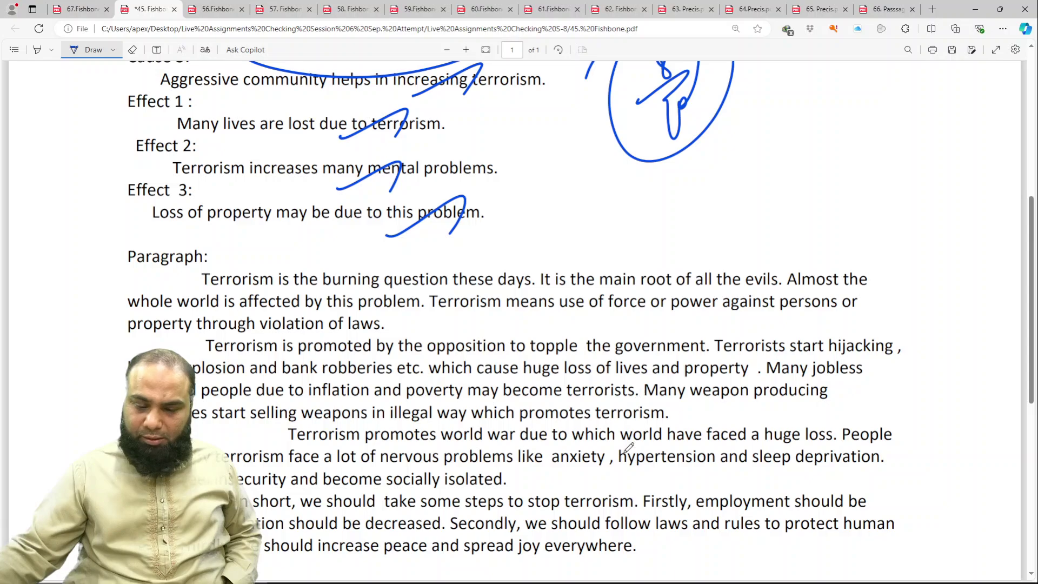
scroll(584, 447, down, 2)
scroll(541, 448, up, 1)
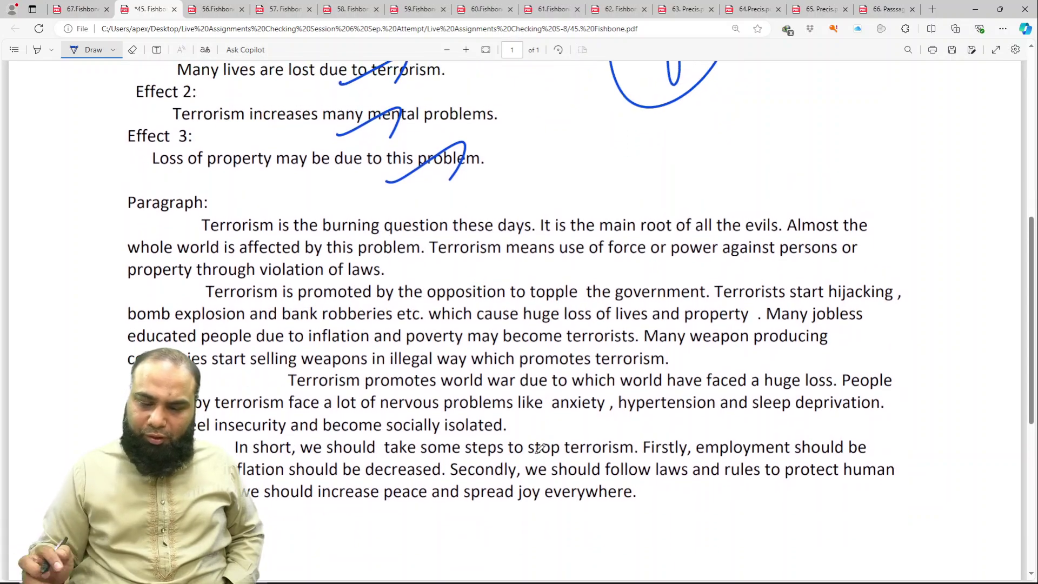
drag(398, 235, 437, 240)
drag(336, 262, 365, 273)
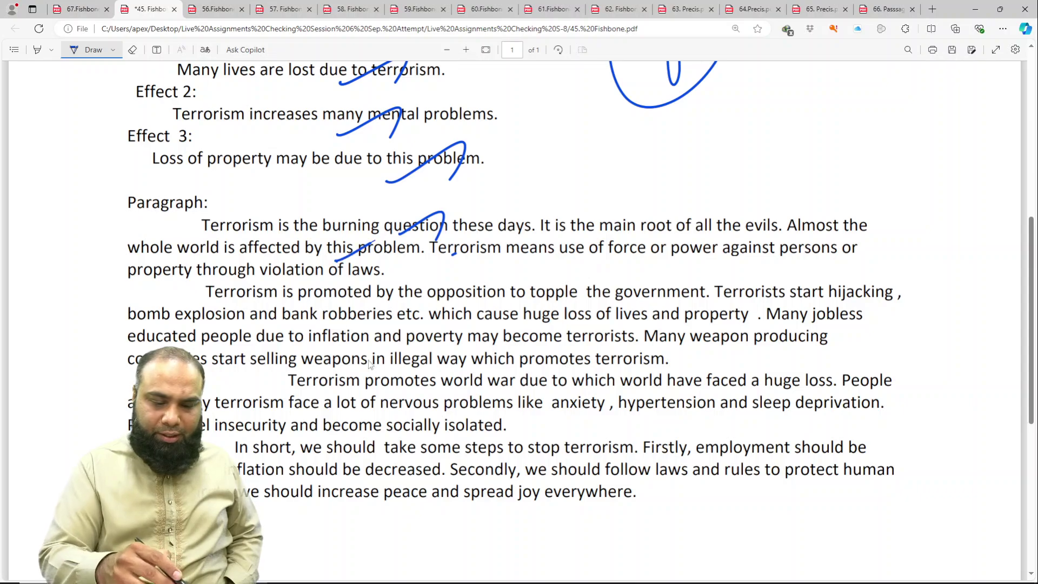
drag(555, 262, 588, 263)
mouse_move(703, 261)
mouse_down()
mouse_move(761, 241)
mouse_move(789, 265)
mouse_move(804, 246)
mouse_up()
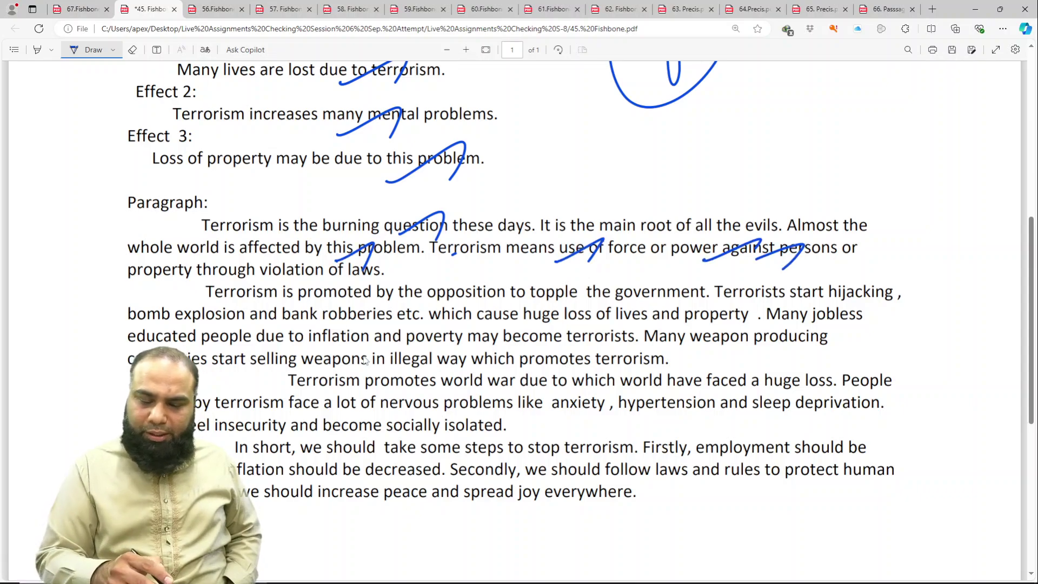
drag(250, 281, 291, 282)
drag(373, 311, 485, 316)
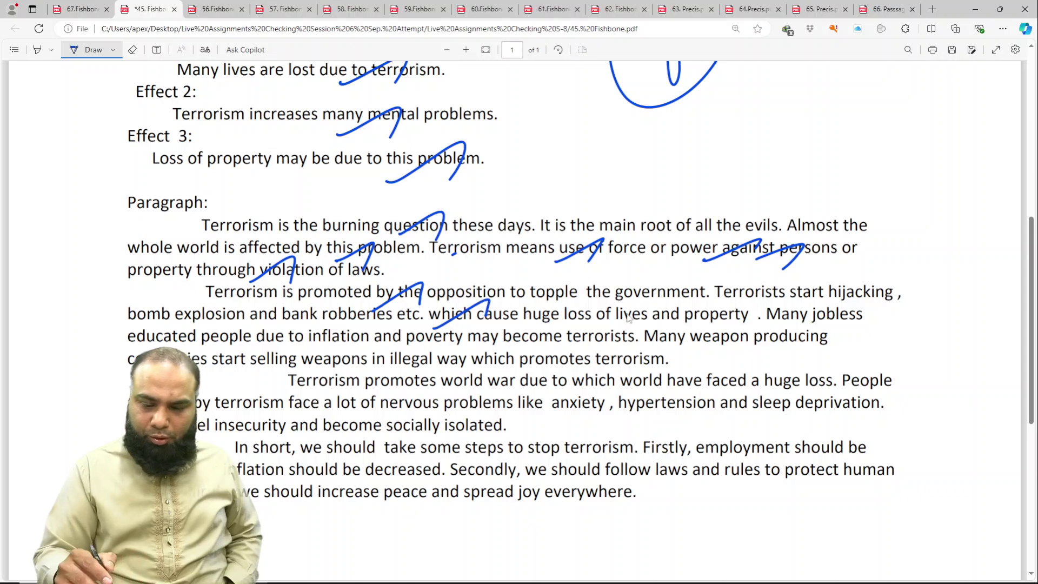
drag(628, 316, 672, 318)
drag(776, 310, 837, 290)
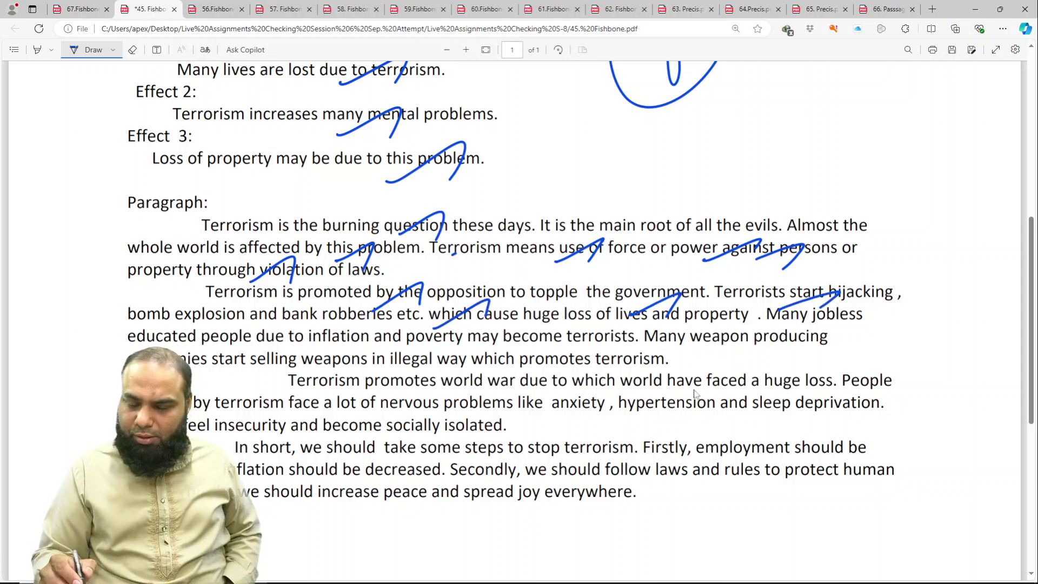
Step: Tick the remaining key words, from 'due to' and 'poverty' through 'increase' in the last line
drag(334, 350, 348, 357)
drag(265, 342, 406, 346)
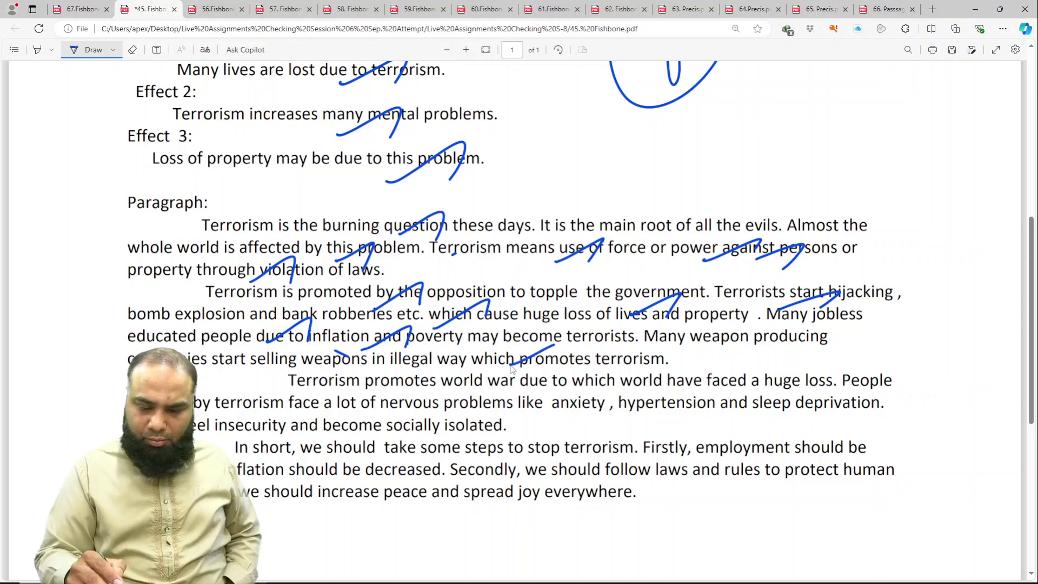
drag(518, 365, 555, 356)
drag(574, 365, 619, 357)
drag(410, 414, 447, 405)
drag(540, 407, 588, 398)
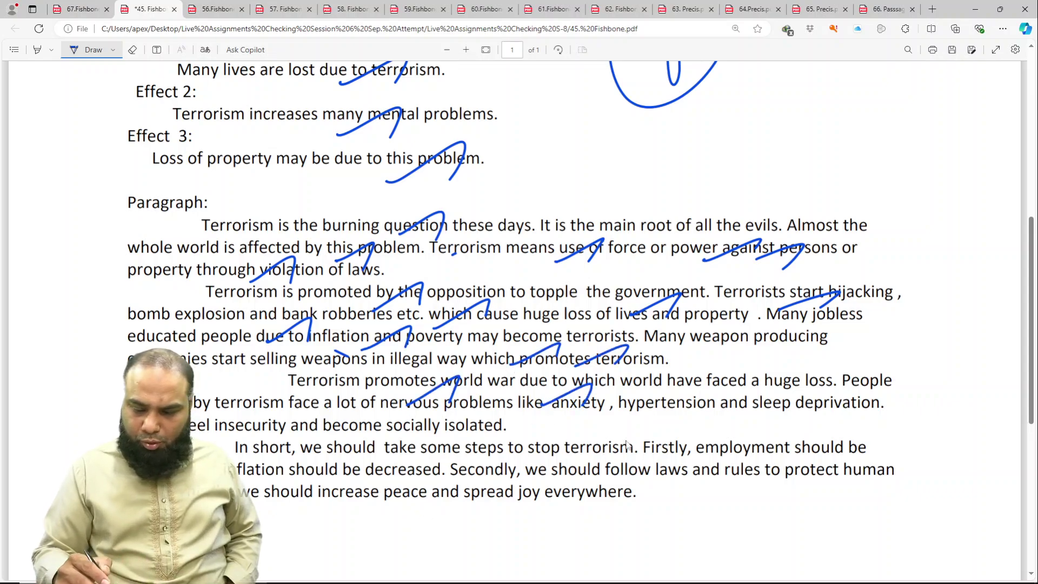
drag(677, 413, 825, 397)
drag(325, 435, 381, 405)
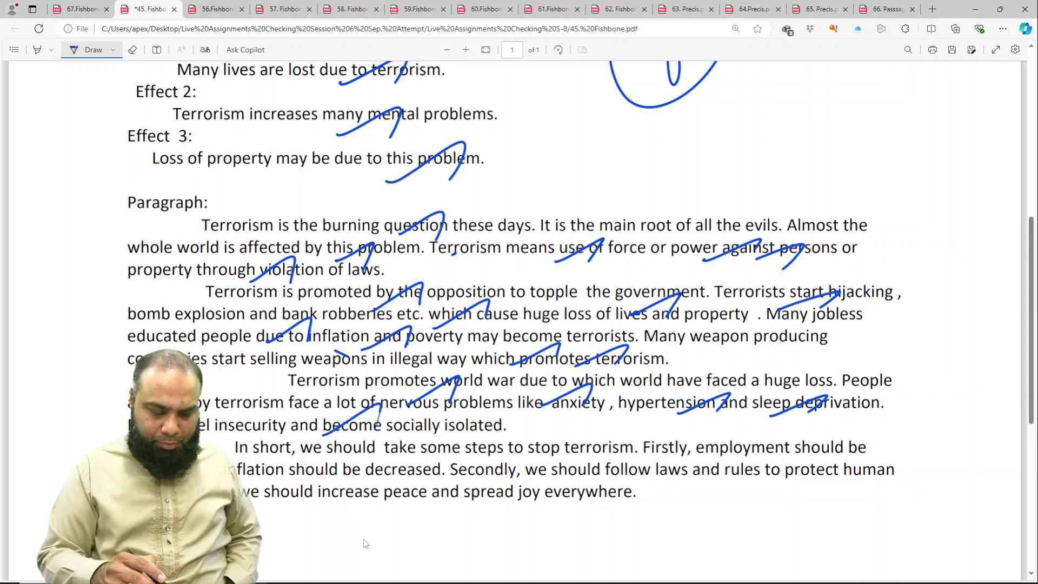
drag(385, 474, 428, 452)
drag(531, 475, 584, 449)
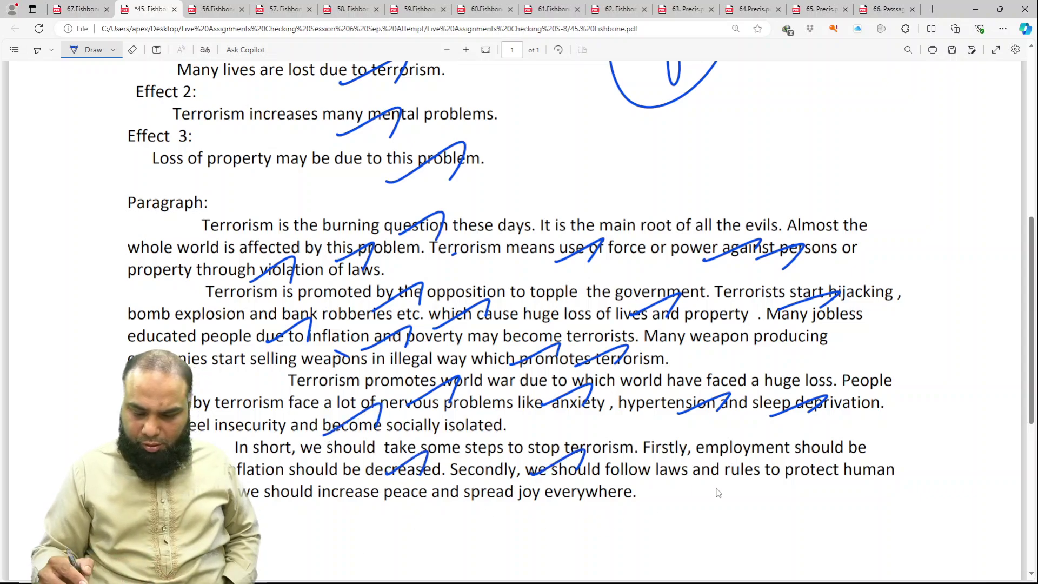
drag(714, 475, 782, 450)
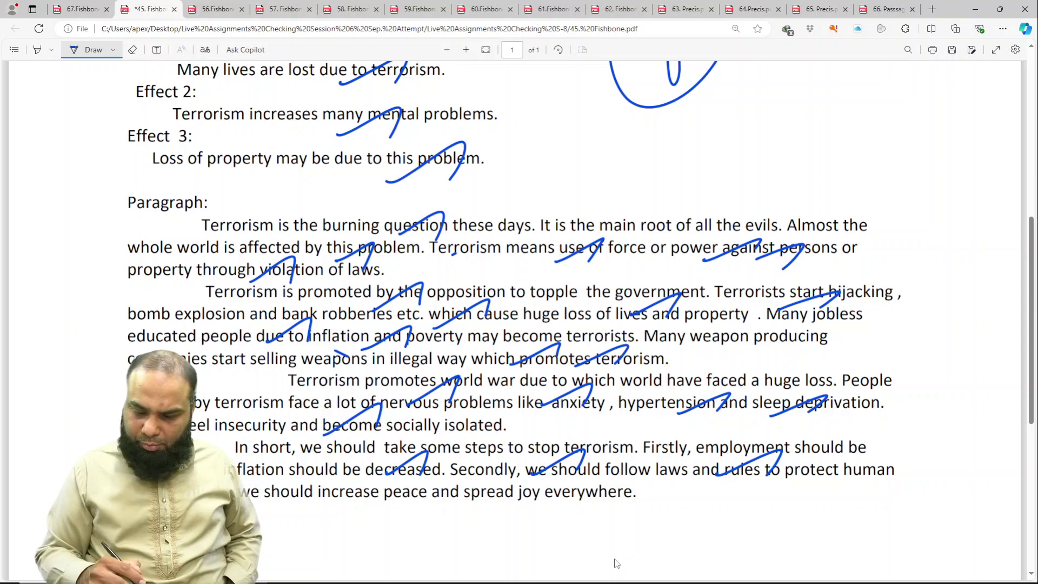
drag(326, 505, 377, 481)
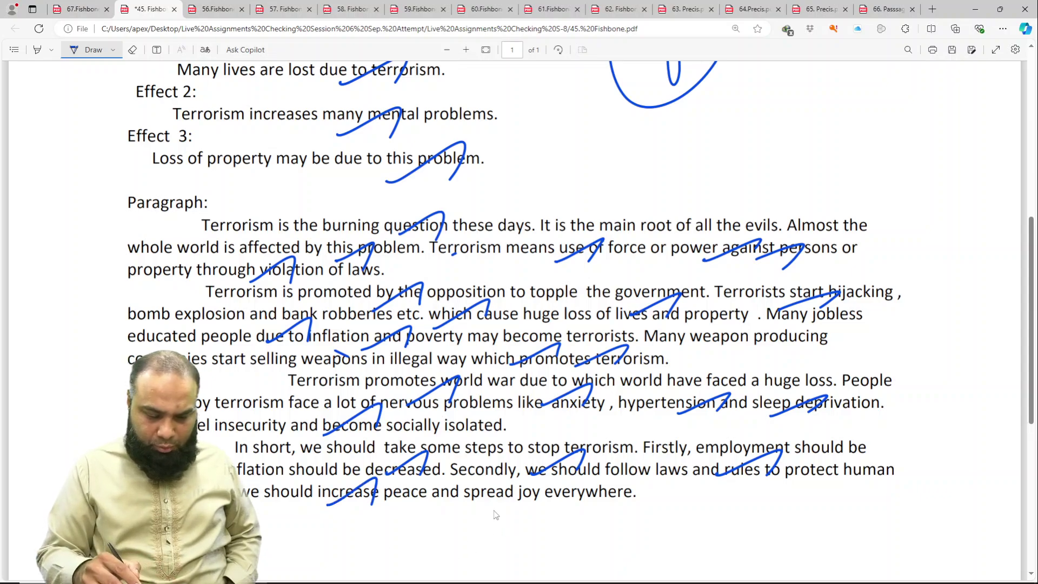
drag(492, 504, 540, 480)
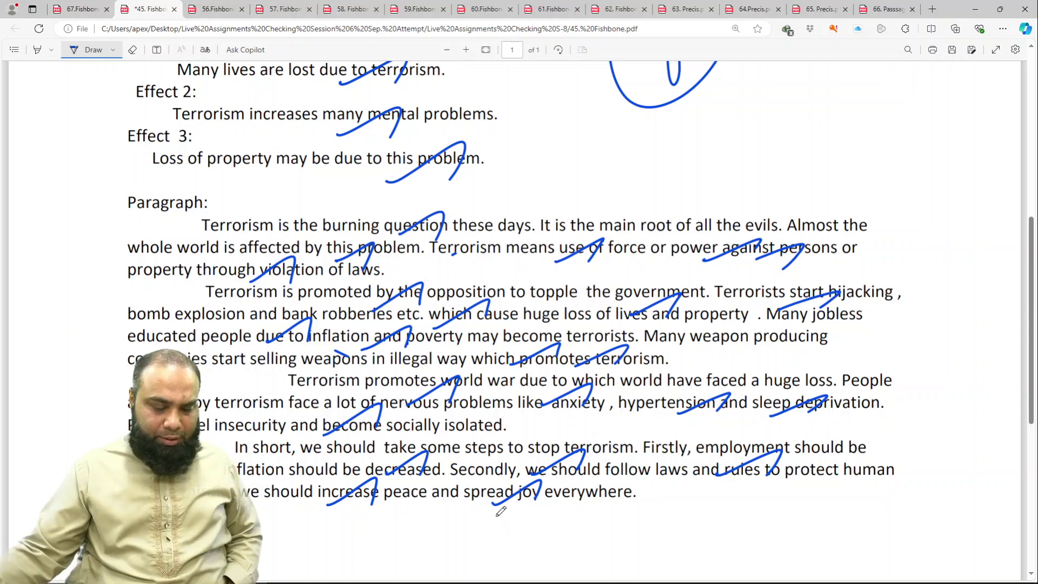
Step: Write and circle 13/20 beneath the paragraph, then switch to the 56.Fishbone PDF
scroll(497, 511, down, 1)
scroll(500, 509, down, 3)
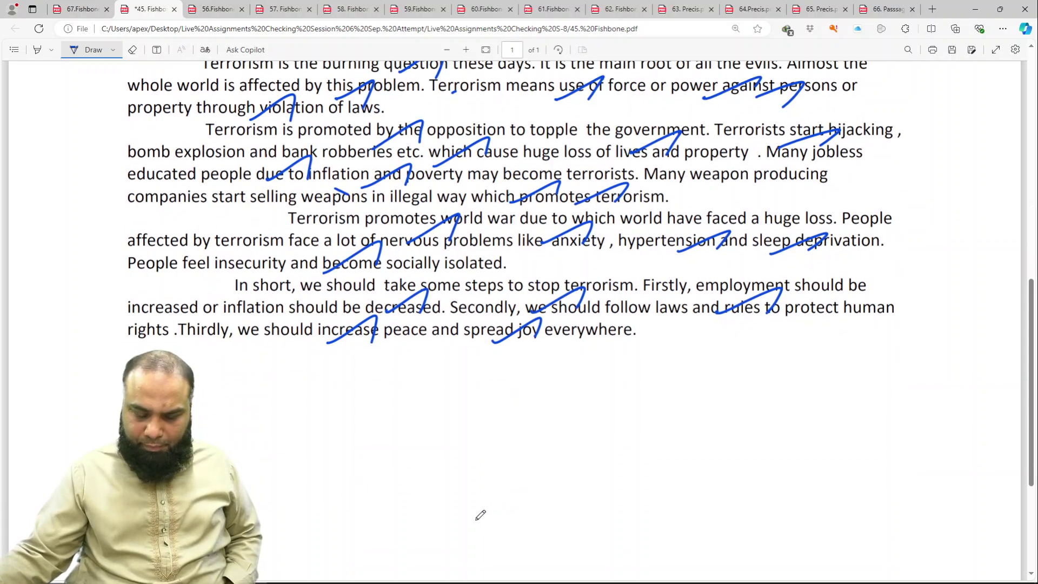
scroll(501, 508, up, 1)
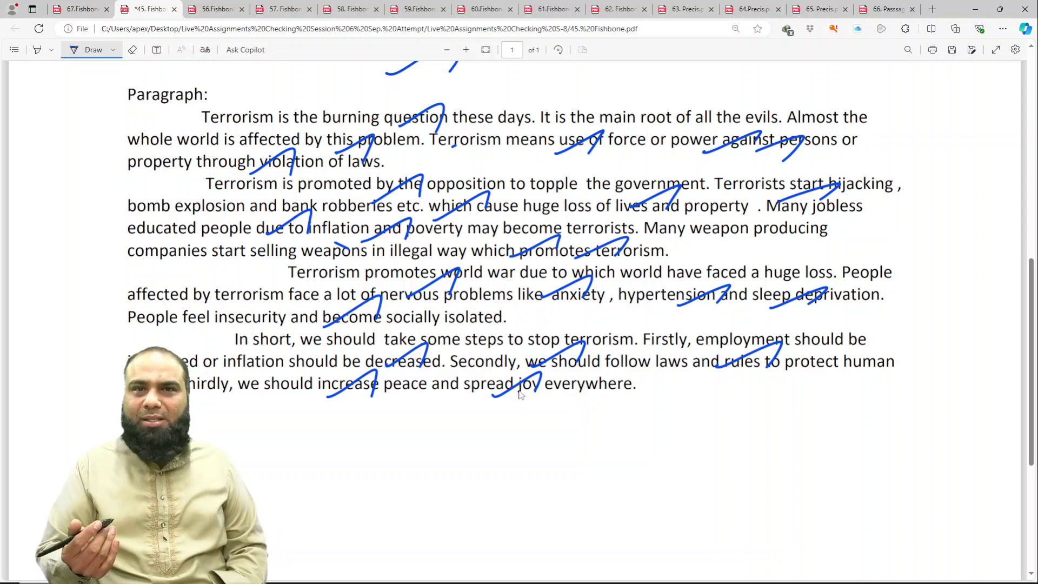
drag(669, 427, 674, 448)
mouse_move(649, 481)
mouse_down()
mouse_move(722, 443)
mouse_move(702, 473)
mouse_up()
mouse_move(697, 383)
mouse_down()
mouse_move(616, 470)
mouse_move(556, 470)
mouse_up()
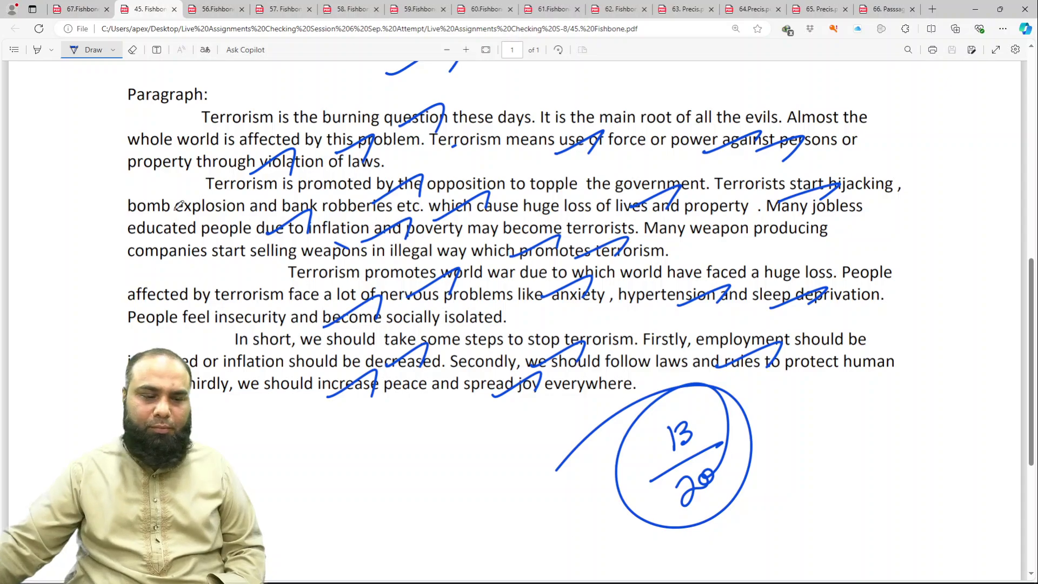
click(216, 9)
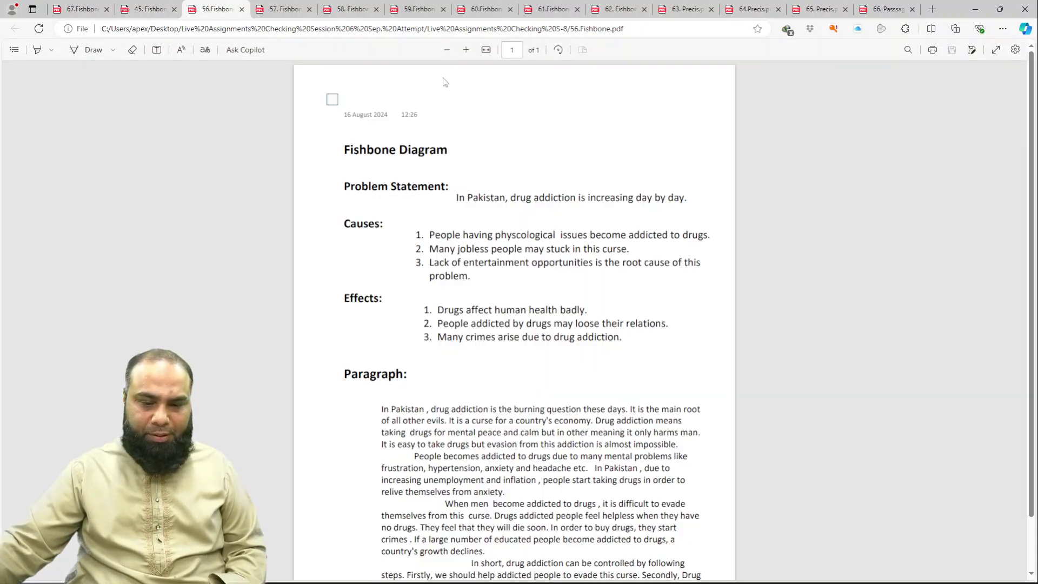
Step: Fit the 56.Fishbone page to width, enable the pen, zoom out, and mark the problem statement
click(486, 50)
click(88, 49)
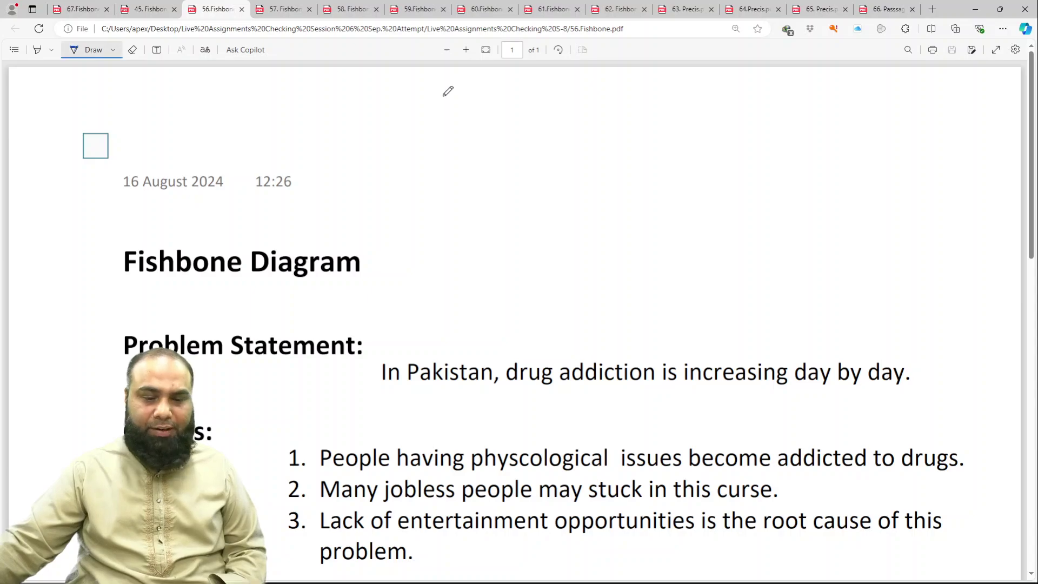
click(446, 50)
click(447, 50)
click(447, 50)
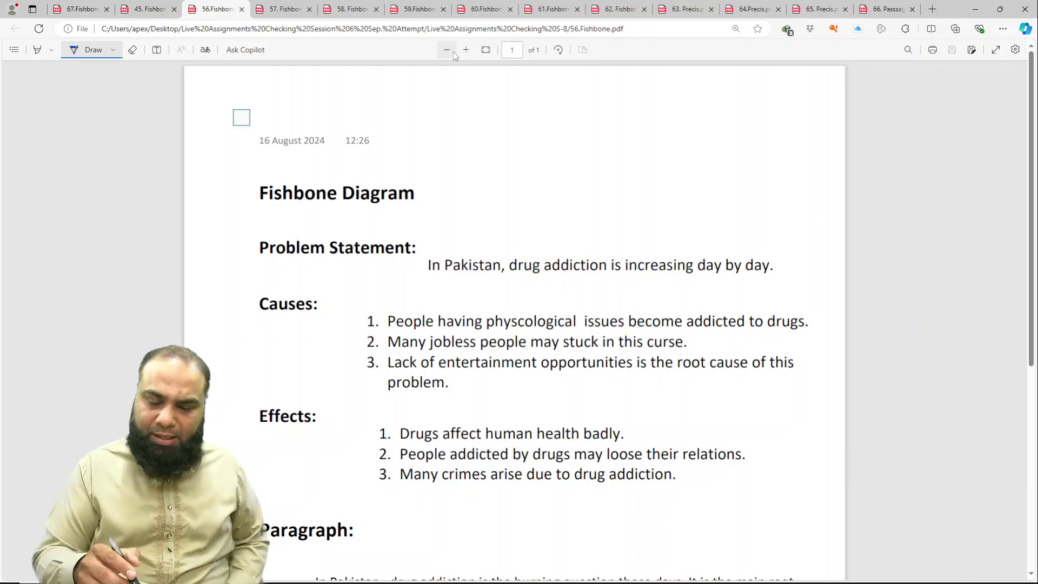
mouse_move(494, 283)
mouse_down()
mouse_move(539, 268)
mouse_move(643, 264)
mouse_up()
drag(679, 273, 763, 260)
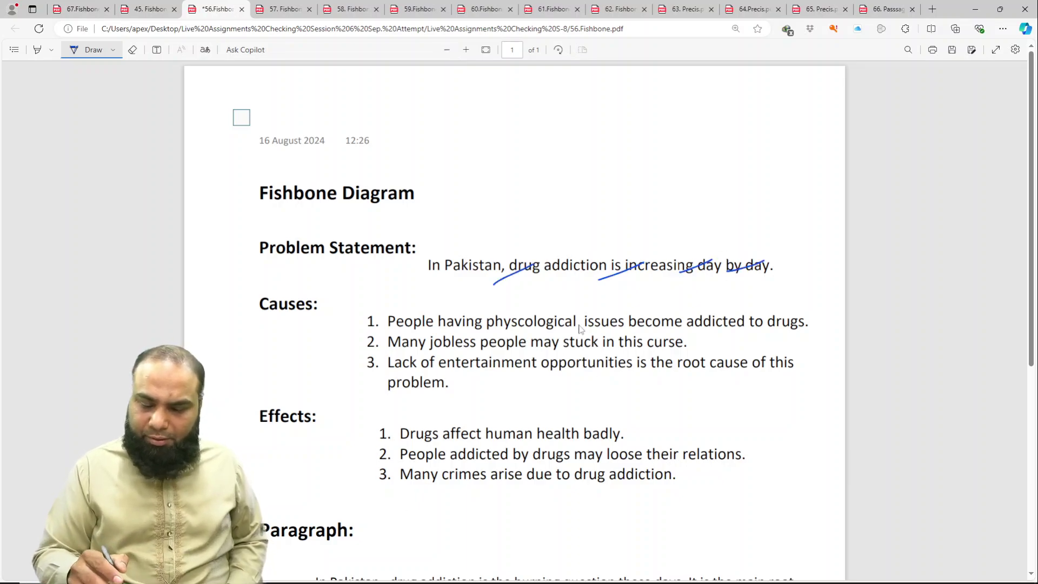
Step: Tick key words in Causes 1–3 and Effects 1–3 of the drug-addiction diagram
drag(577, 330, 609, 318)
drag(703, 331, 766, 313)
drag(508, 356, 590, 344)
drag(612, 350, 649, 339)
drag(503, 379, 619, 357)
drag(633, 373, 731, 355)
drag(504, 439, 533, 426)
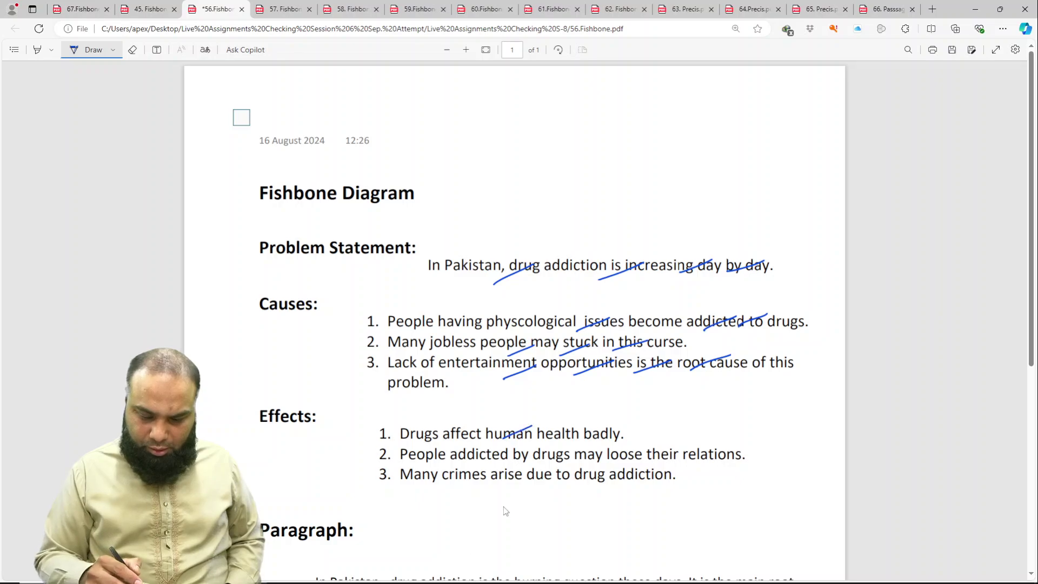
drag(522, 461, 557, 442)
mouse_move(542, 481)
mouse_down()
mouse_move(583, 457)
mouse_move(617, 462)
mouse_up()
Step: Write and circle an 8/10 score beside the effects
drag(753, 427, 767, 432)
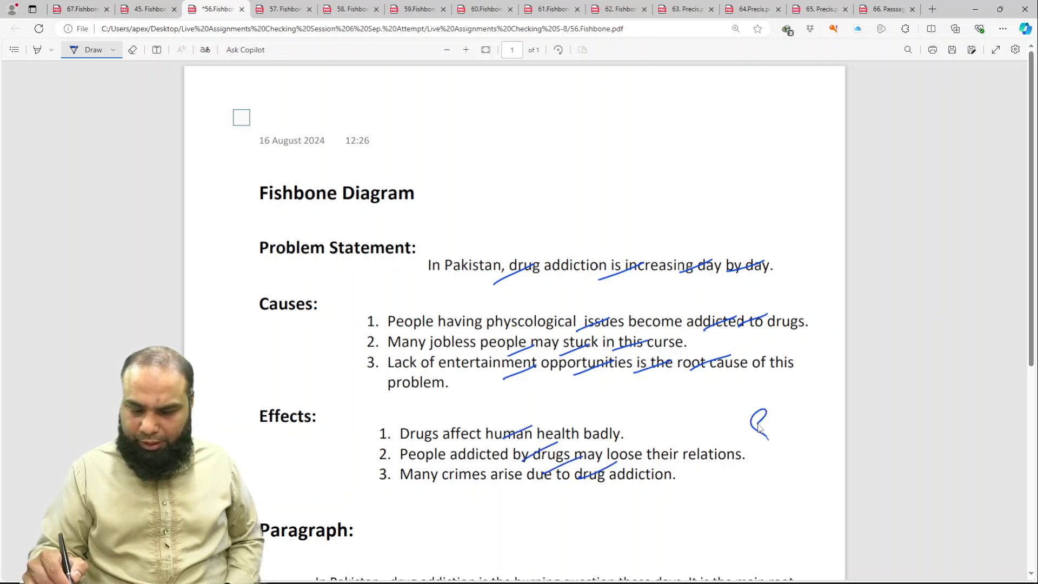
click(719, 473)
drag(718, 473, 798, 440)
drag(758, 474, 786, 479)
drag(706, 425, 805, 447)
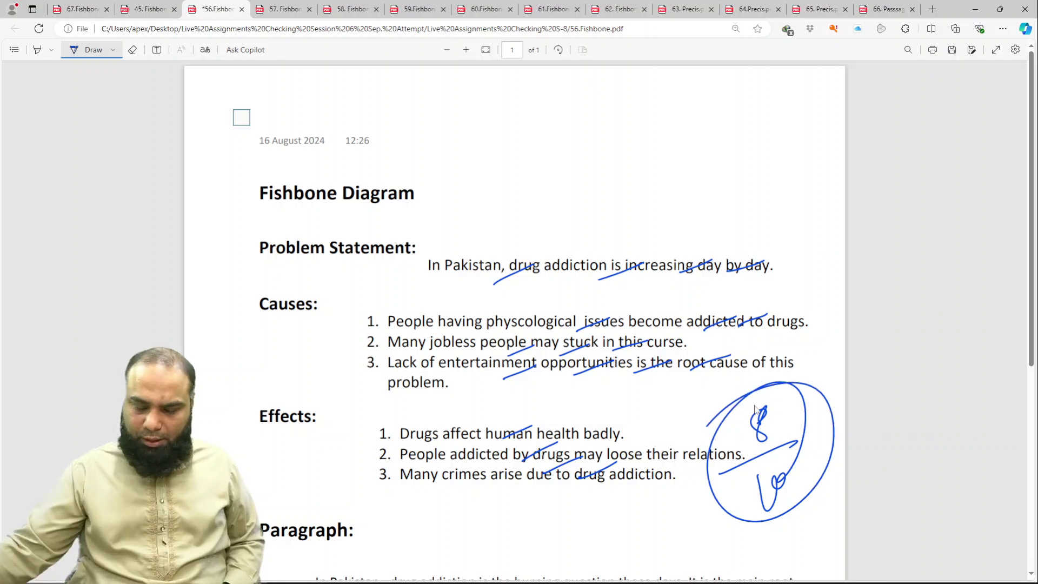
Step: Tick key words in the paragraph's first two sections, from 'burning' to 'drugs in'
scroll(758, 390, down, 1)
scroll(759, 390, down, 2)
scroll(759, 390, down, 1)
scroll(759, 388, down, 2)
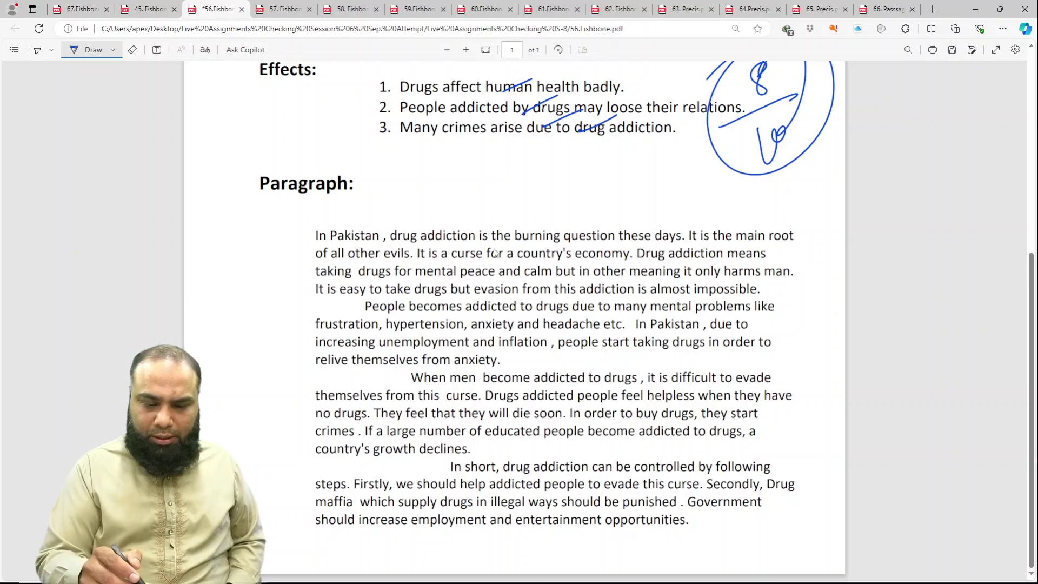
drag(488, 250, 520, 236)
drag(546, 250, 586, 236)
drag(597, 248, 635, 238)
drag(660, 246, 756, 235)
drag(398, 287, 535, 265)
drag(635, 281, 678, 268)
drag(684, 281, 714, 272)
drag(401, 328, 438, 307)
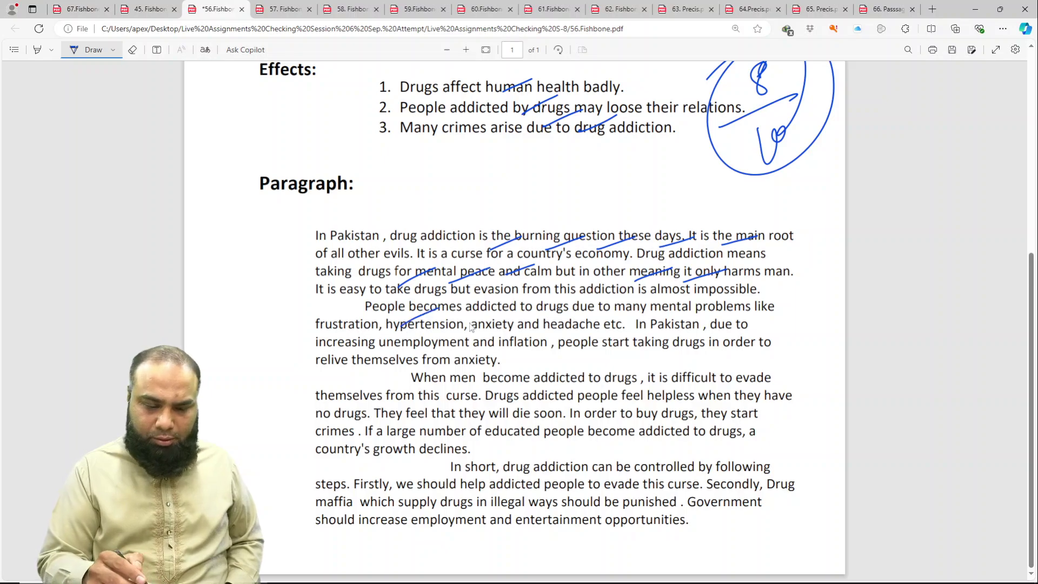
drag(523, 335, 563, 317)
mouse_move(609, 344)
mouse_down()
mouse_move(640, 330)
mouse_move(732, 328)
mouse_up()
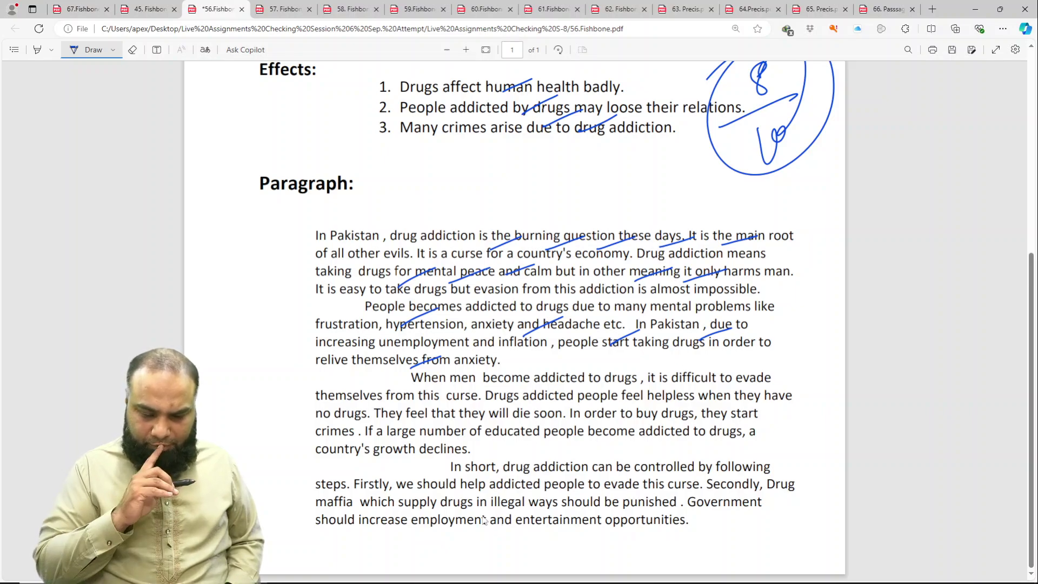
Step: Tick key words in the third and last paragraphs, such as 'helpless' and 'growth'
drag(492, 411, 527, 393)
drag(542, 407, 640, 390)
drag(655, 402, 693, 392)
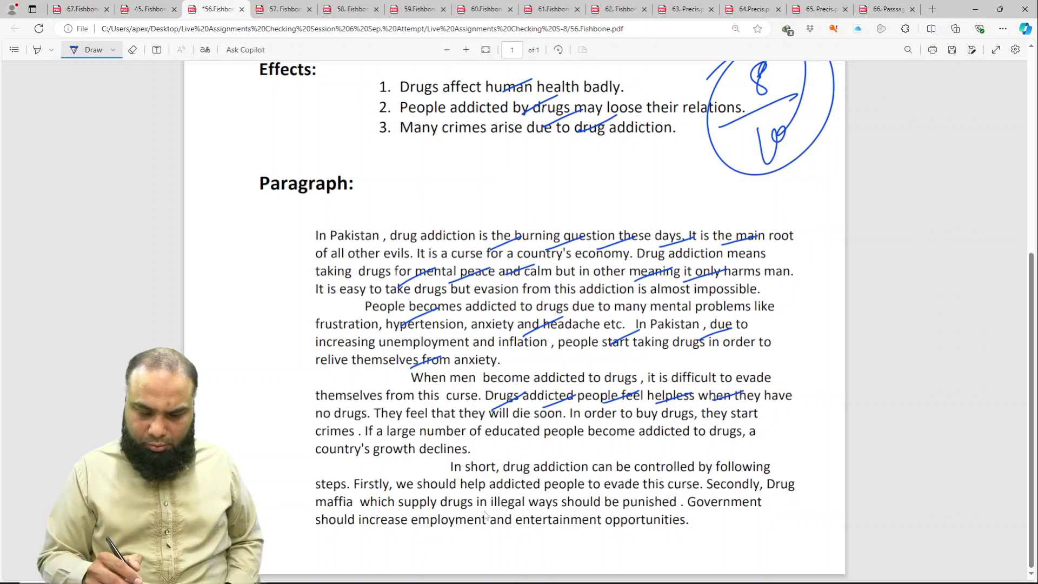
drag(413, 451, 441, 432)
drag(557, 438, 588, 423)
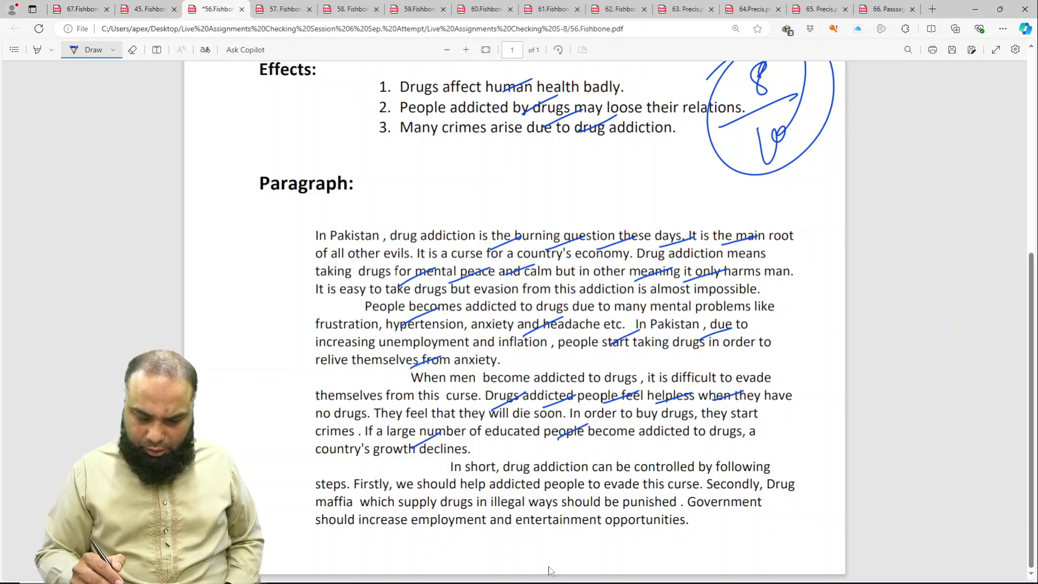
drag(546, 478, 577, 466)
drag(549, 501, 577, 489)
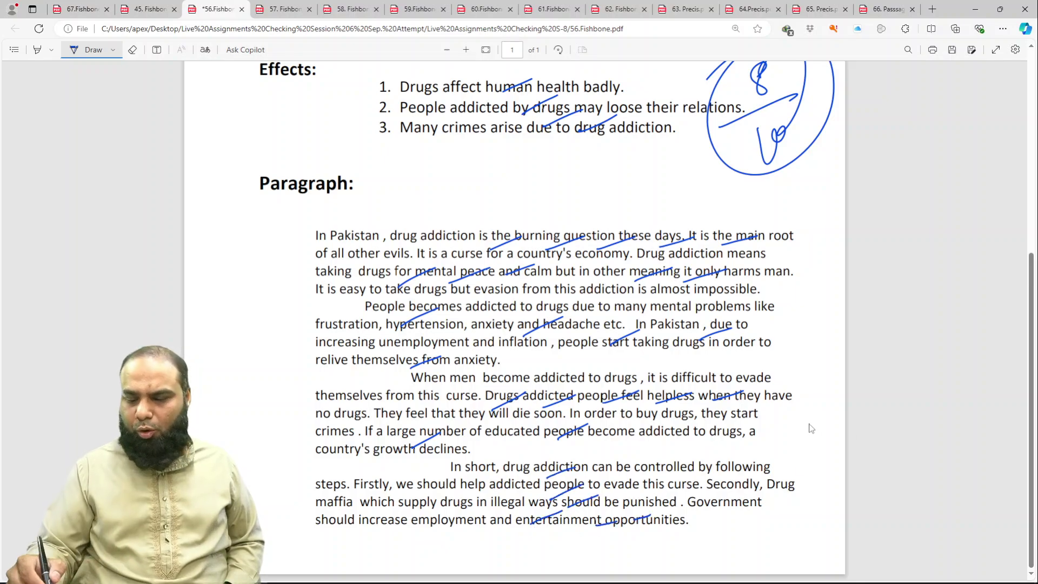
Step: Write and circle 18/20 in the margin and save the PDF
mouse_move(790, 318)
mouse_down()
mouse_move(787, 336)
mouse_move(800, 314)
mouse_move(767, 365)
mouse_move(810, 402)
mouse_up()
drag(819, 367, 817, 373)
mouse_move(821, 287)
mouse_down()
mouse_move(759, 296)
mouse_move(754, 286)
mouse_move(729, 312)
mouse_up()
key(ctrl+s)
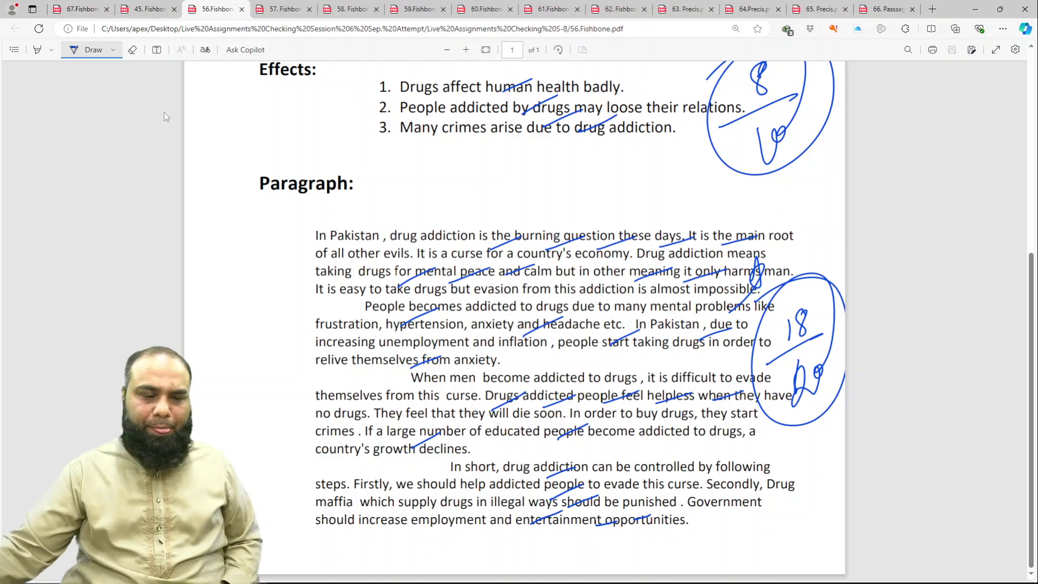
Step: Open the 57.Fishbone PDF and set the pen ink colour to yellow
click(281, 9)
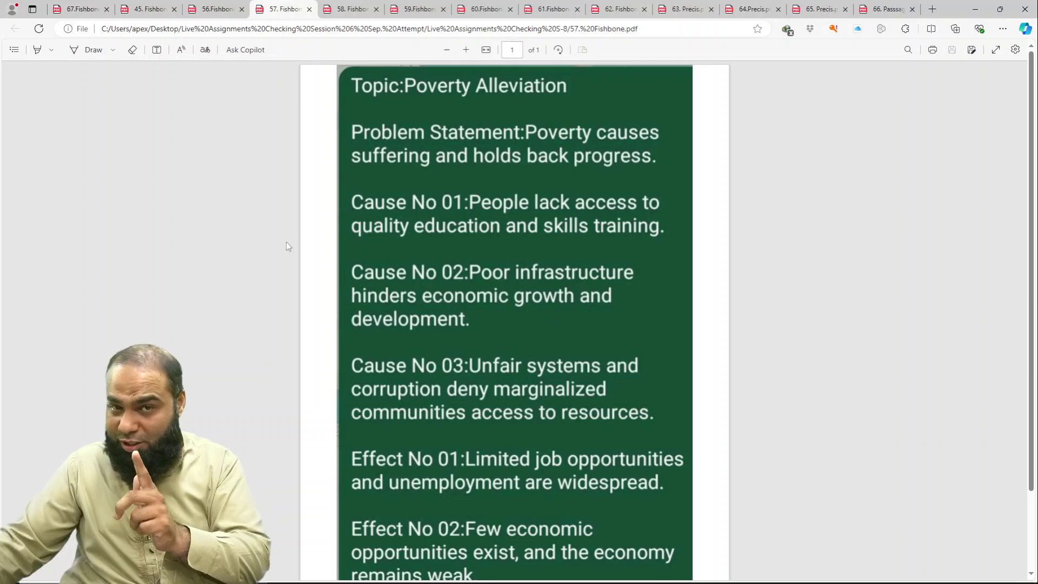
click(113, 49)
click(231, 113)
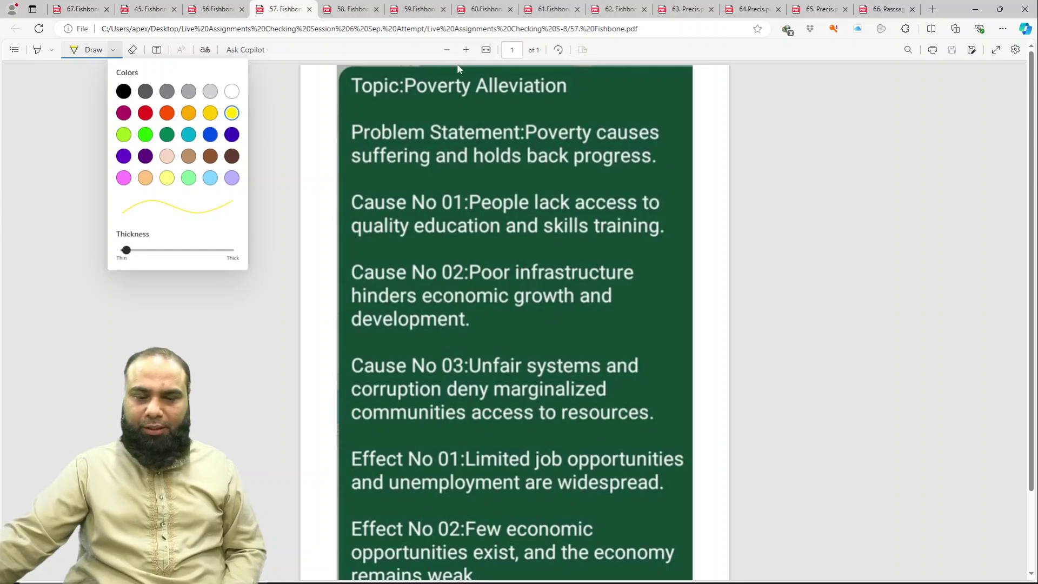
click(343, 172)
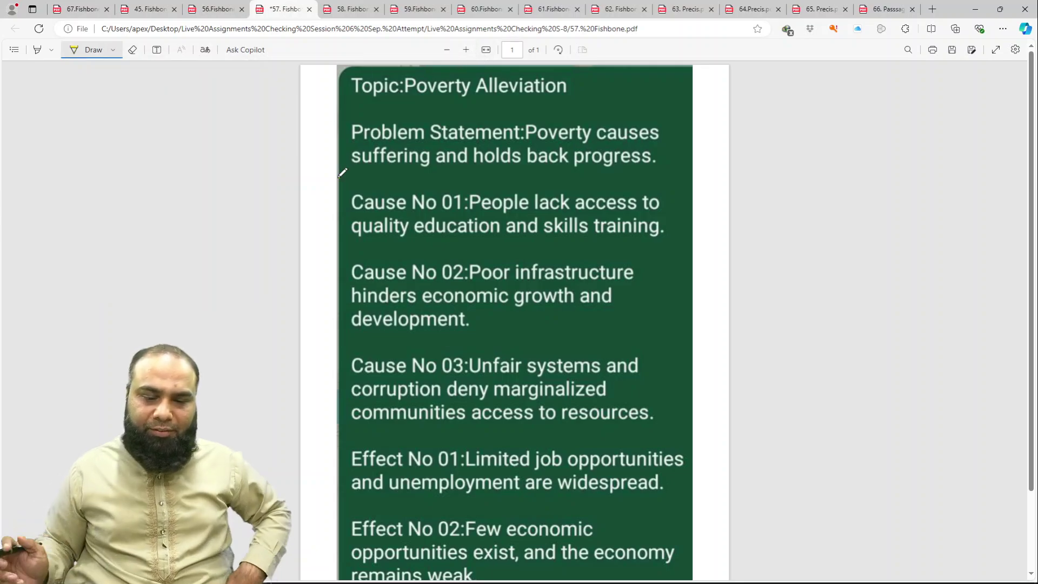
Step: Tick the Problem Statement, Cause No 02, Cause No 03 and Effect No 02 lines
drag(550, 134, 523, 147)
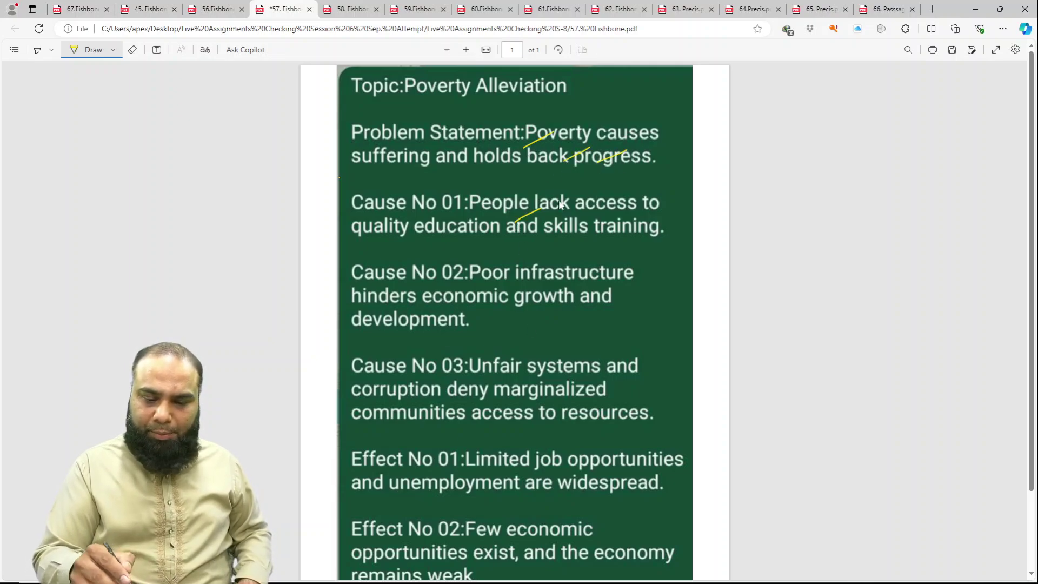
drag(499, 292, 542, 272)
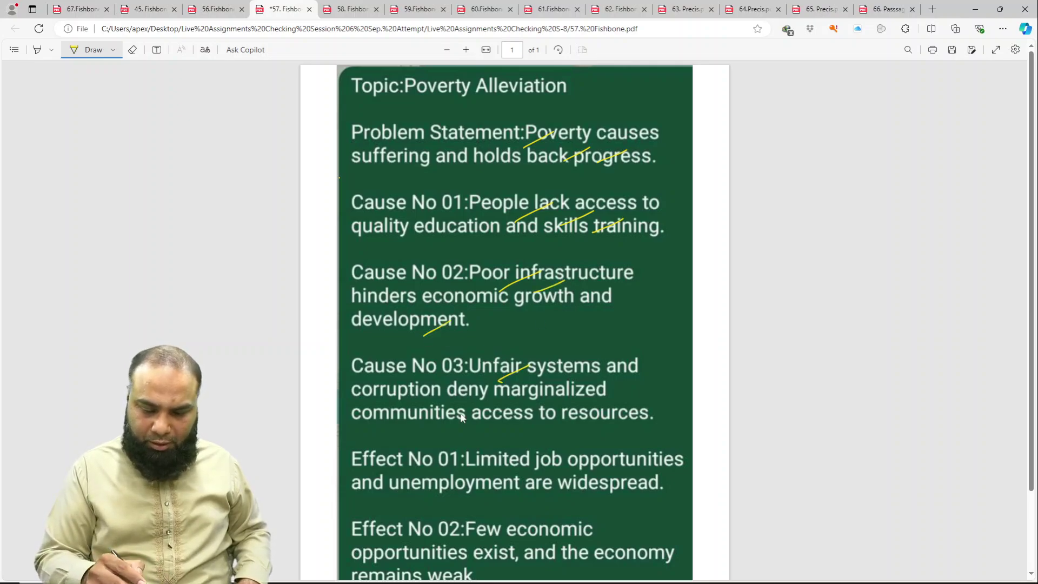
drag(462, 415, 489, 401)
drag(495, 417, 540, 396)
drag(546, 418, 584, 401)
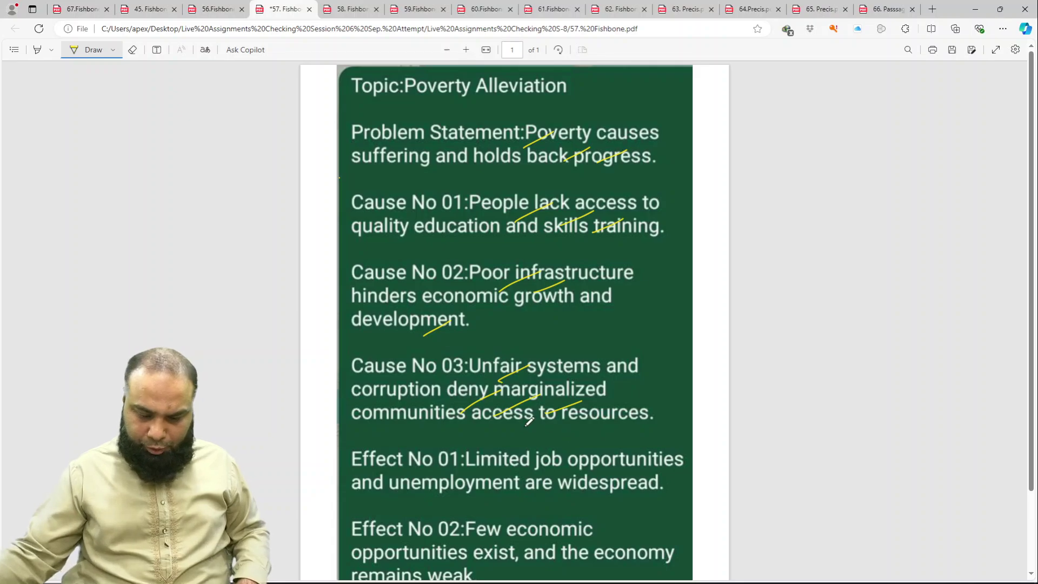
scroll(546, 427, down, 2)
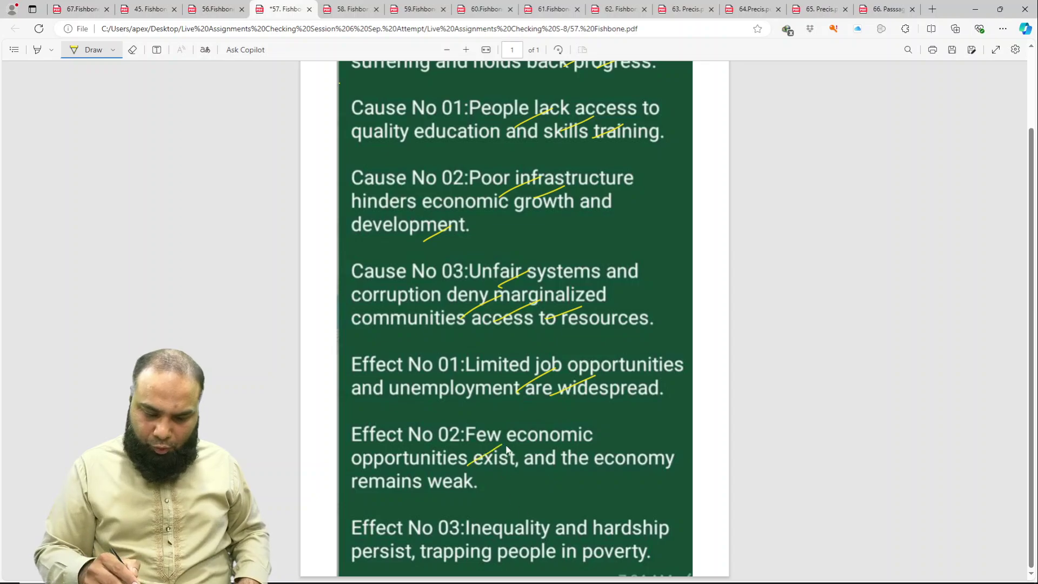
drag(422, 506, 462, 486)
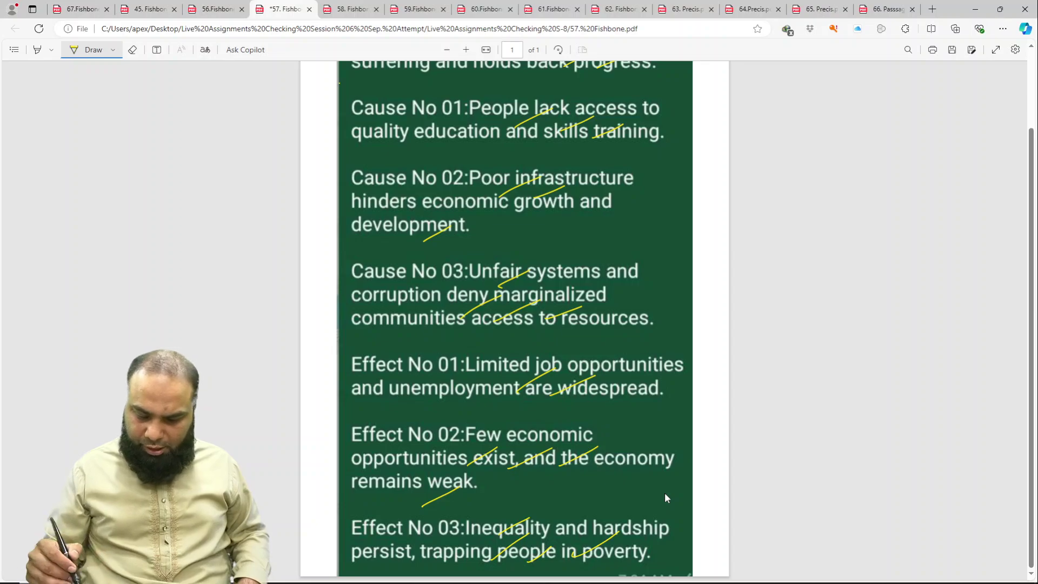
Step: Write and circle a score of 8 beside Cause No 03, then switch to the 58.Fishbone tab
drag(638, 238, 637, 223)
drag(602, 285, 665, 246)
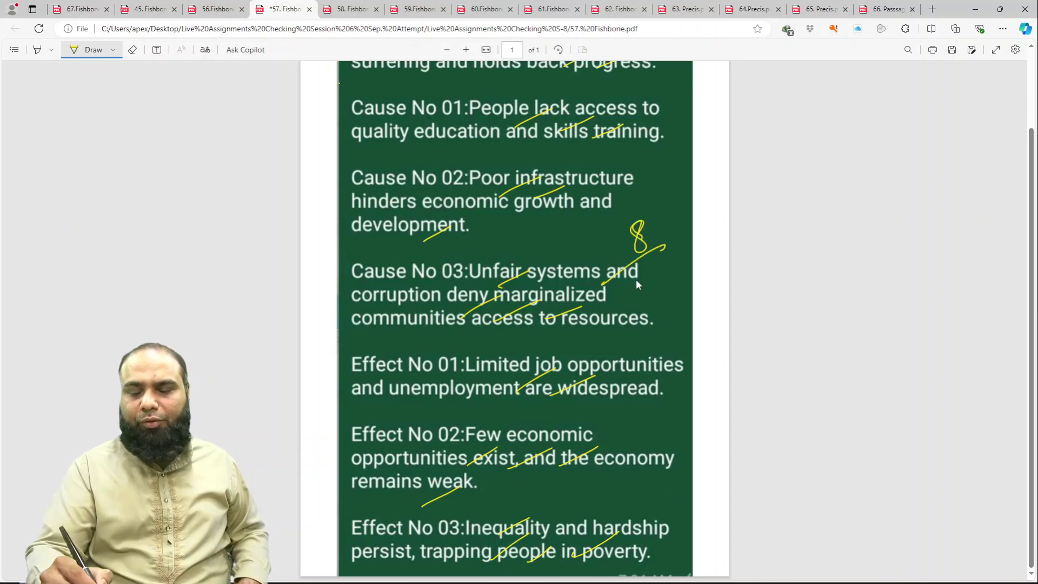
drag(578, 251, 600, 238)
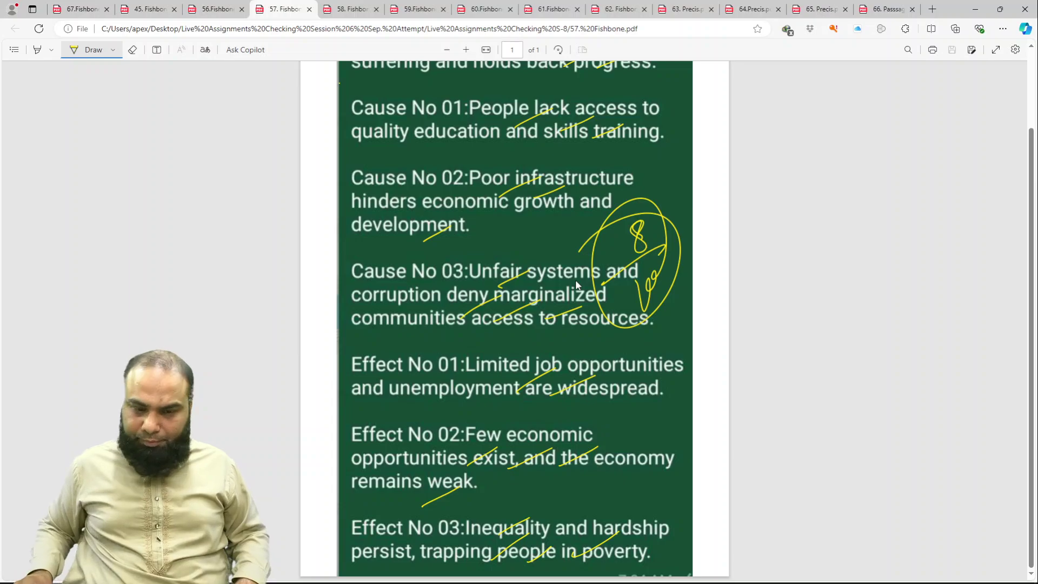
click(348, 9)
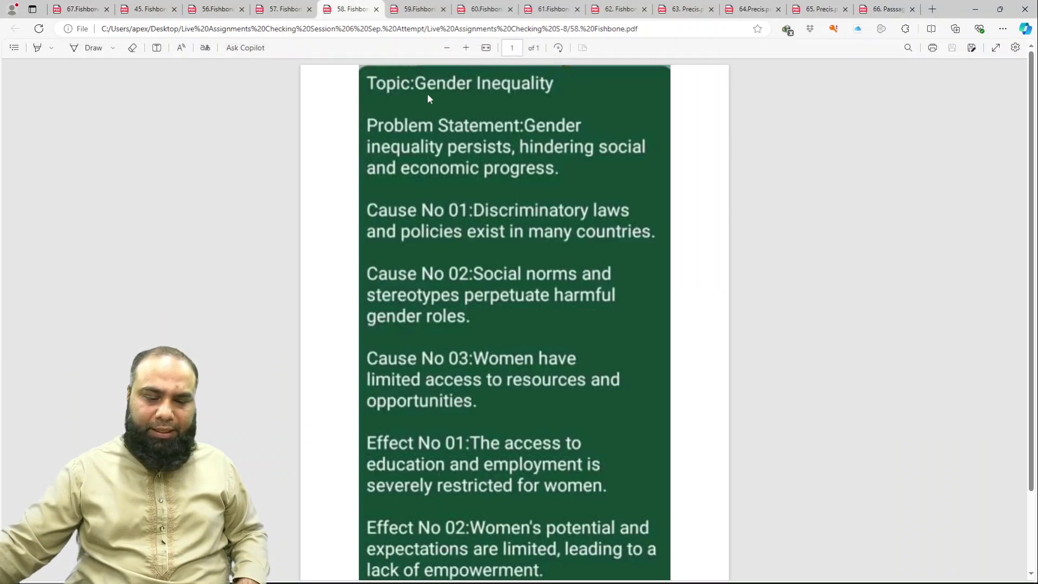
Step: Fit the page to width, enable the pen, zoom out four steps, and tick the Problem Statement
click(486, 50)
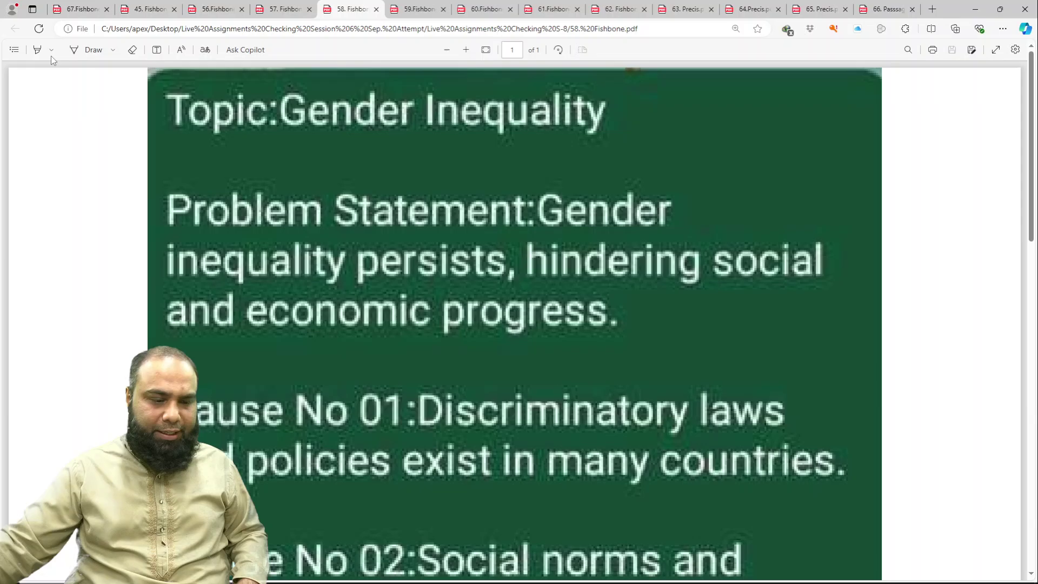
click(89, 50)
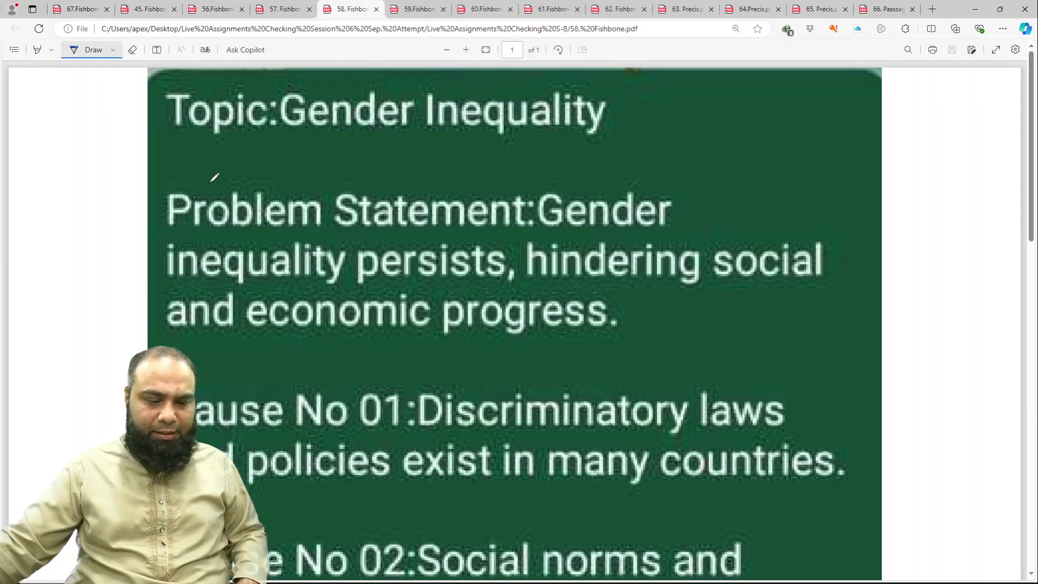
click(442, 53)
click(442, 53)
click(443, 53)
click(442, 53)
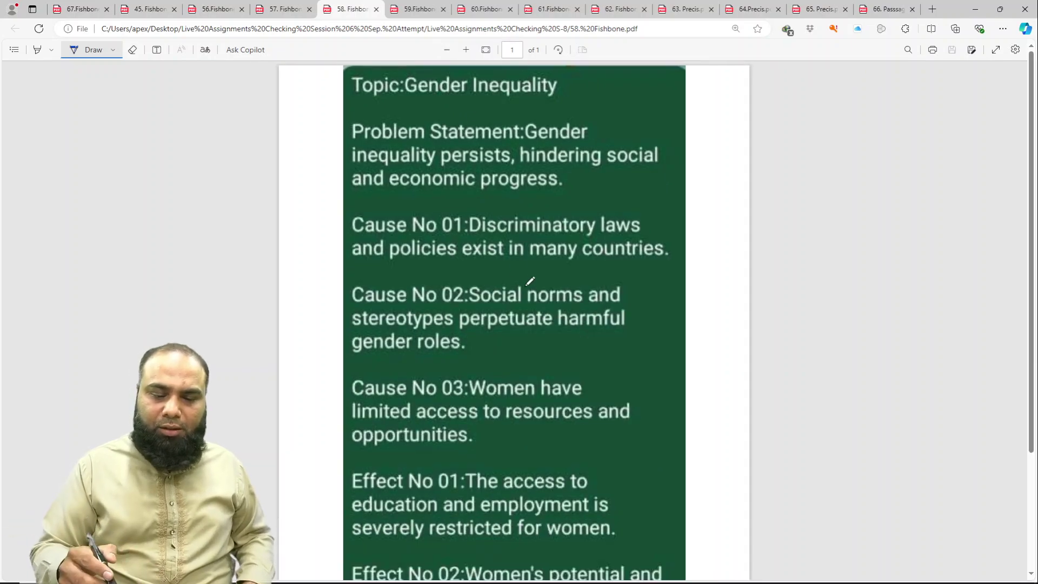
drag(508, 188, 544, 163)
drag(540, 190, 578, 168)
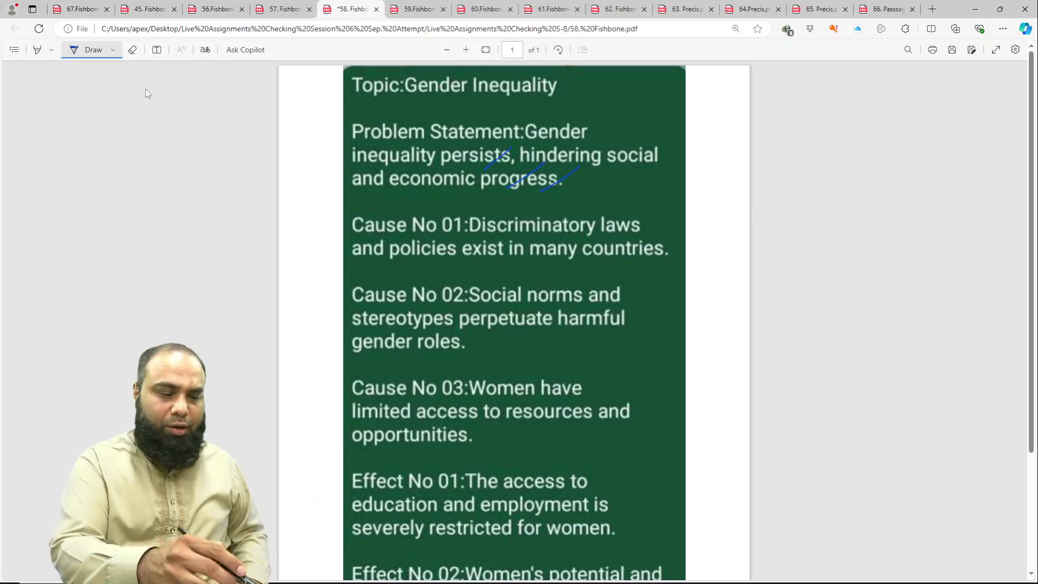
Step: Switch the pen to yellow and tick Cause No 01, Cause No 03, Effect No 01 and Effect No 03
click(112, 50)
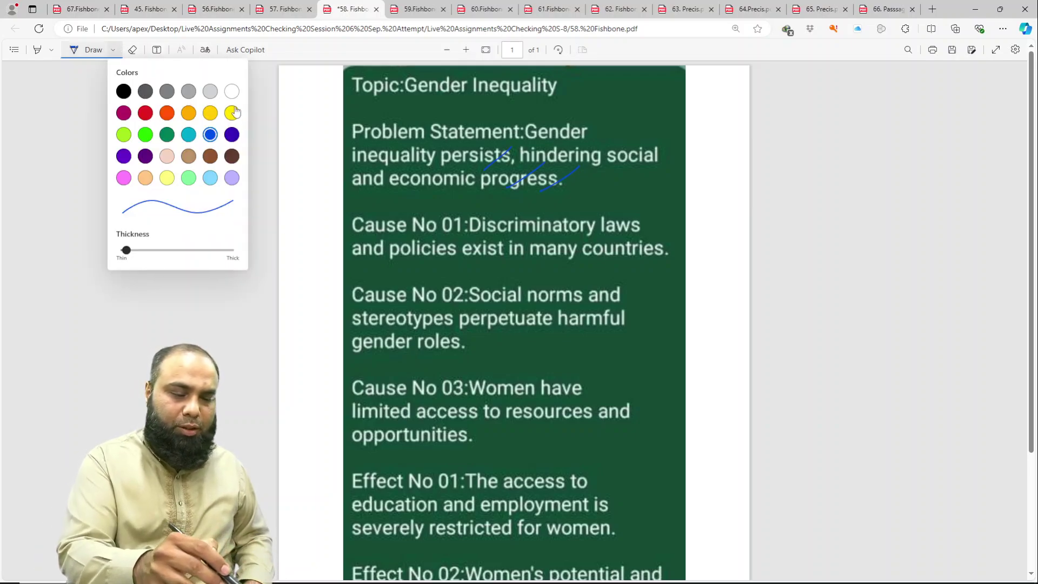
click(232, 112)
drag(509, 242, 544, 226)
drag(541, 253, 580, 236)
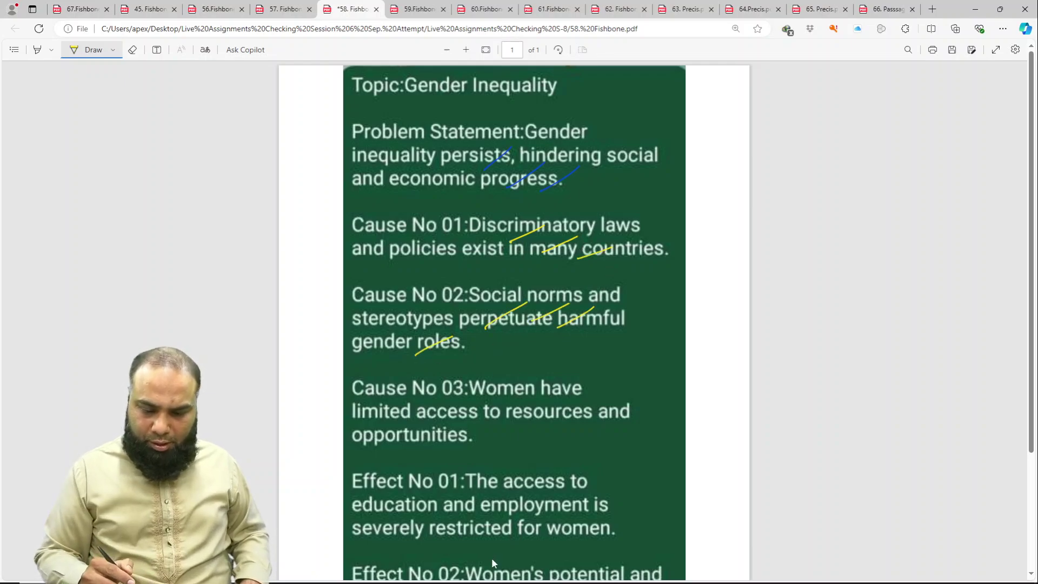
mouse_move(465, 417)
mouse_down()
mouse_move(501, 399)
mouse_move(550, 404)
mouse_up()
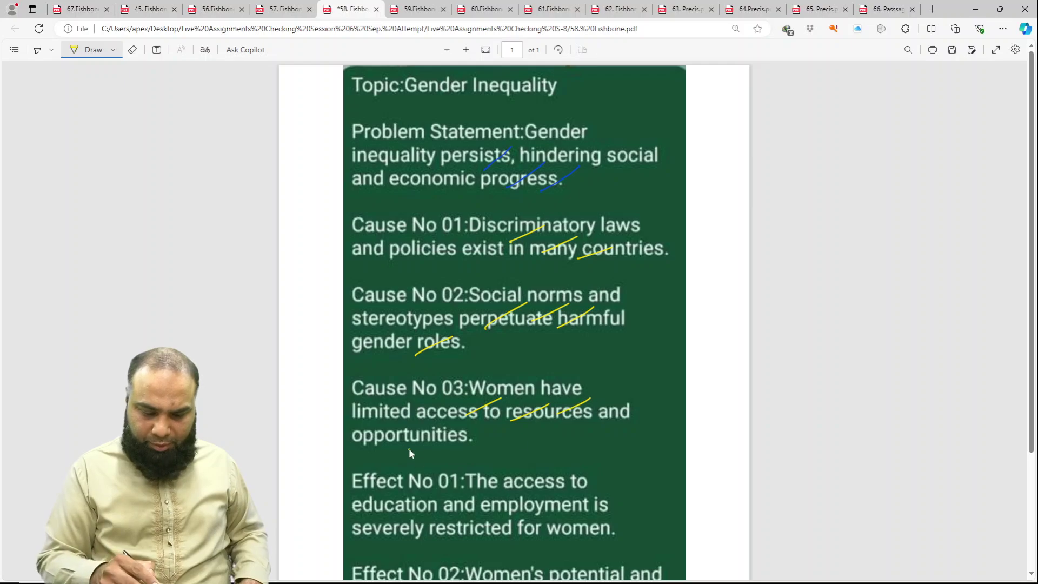
drag(535, 534, 575, 513)
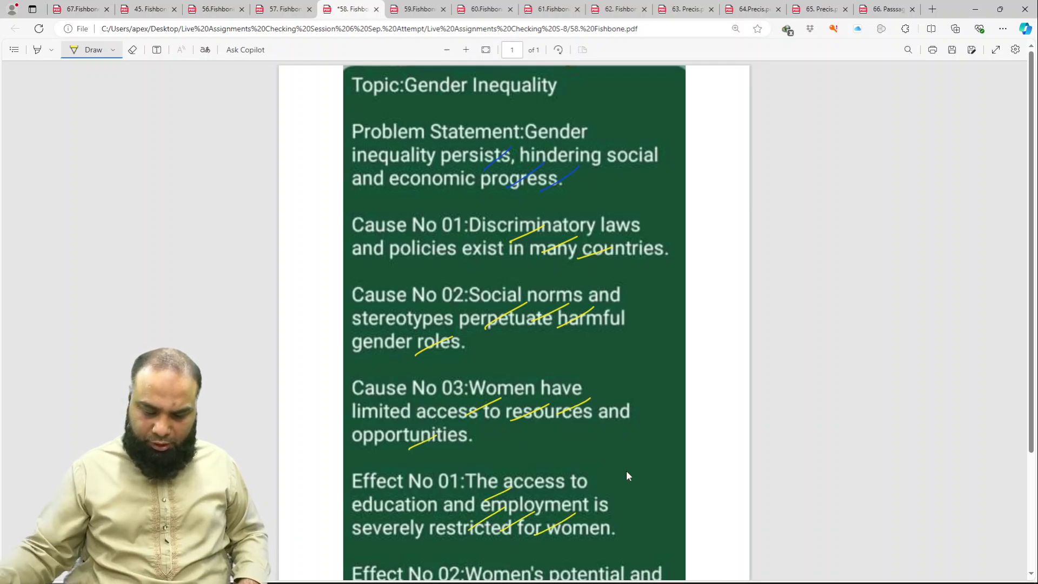
scroll(910, 241, down, 3)
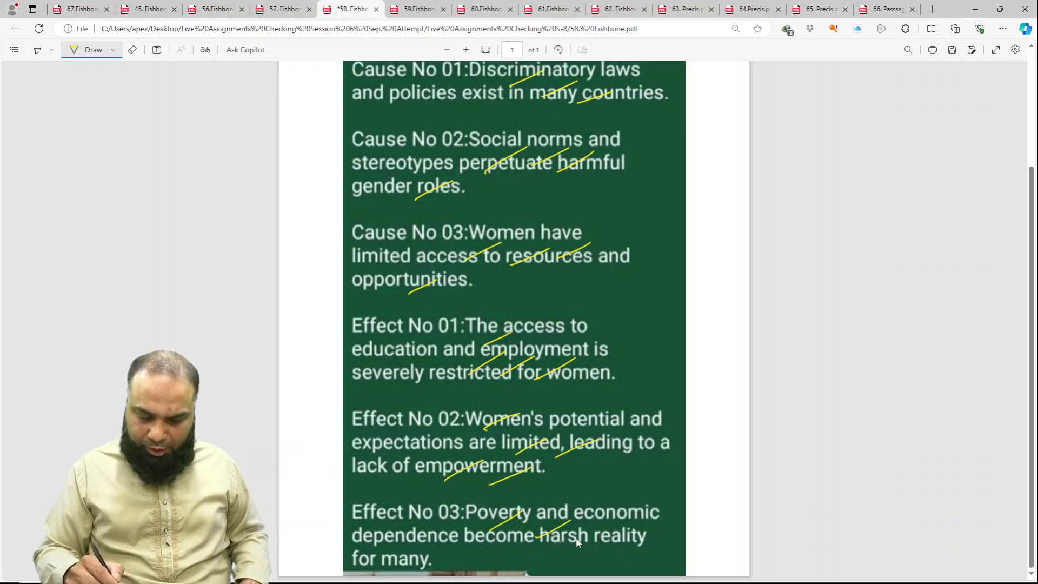
drag(396, 571, 433, 549)
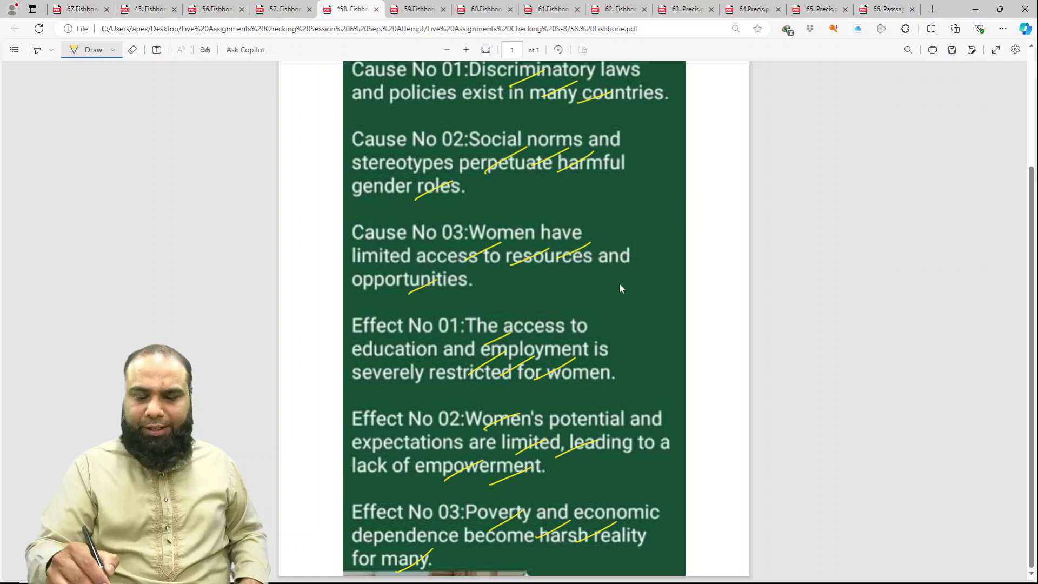
Step: Write and circle an 8/10 score beside Cause No 03 and save the PDF
mouse_move(627, 268)
mouse_down()
mouse_move(621, 300)
mouse_move(588, 328)
mouse_move(619, 365)
mouse_up()
drag(638, 318, 630, 332)
mouse_move(616, 372)
mouse_down()
mouse_move(649, 270)
mouse_move(676, 249)
mouse_up()
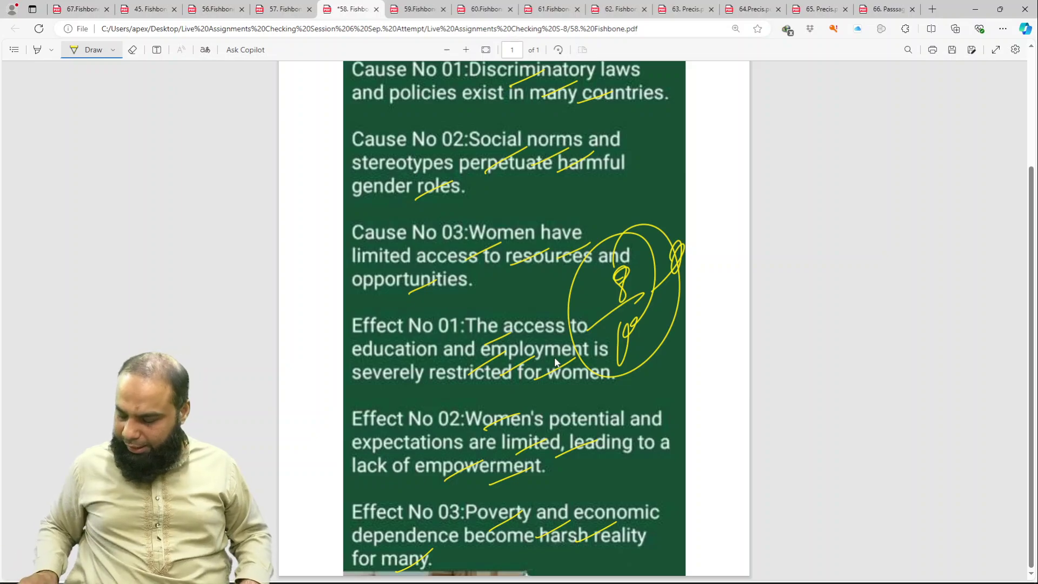
key(ctrl+s)
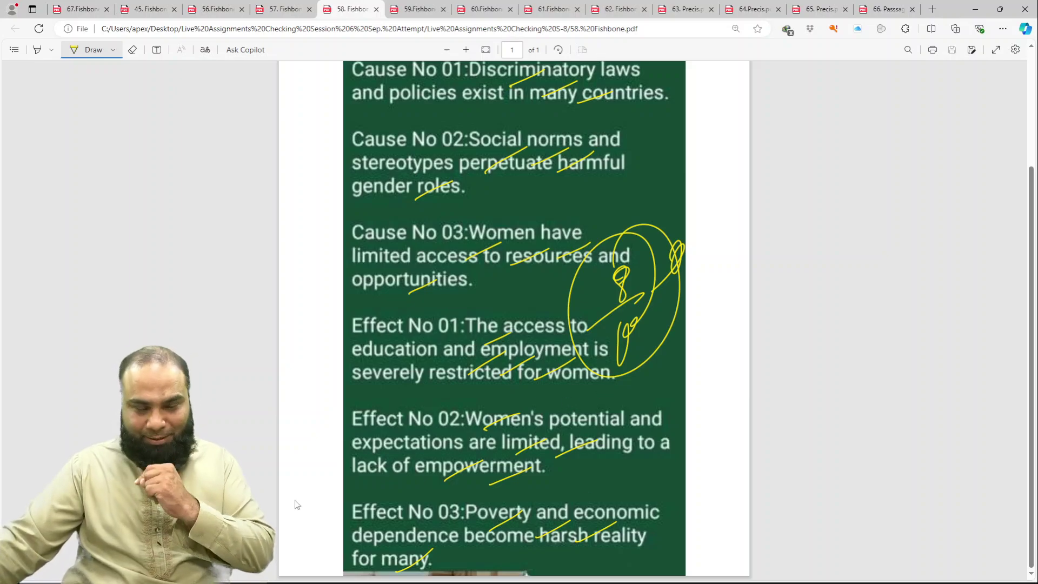
Step: Switch to the Smog fishbone PDF and set the drawing pen to yellow
click(418, 10)
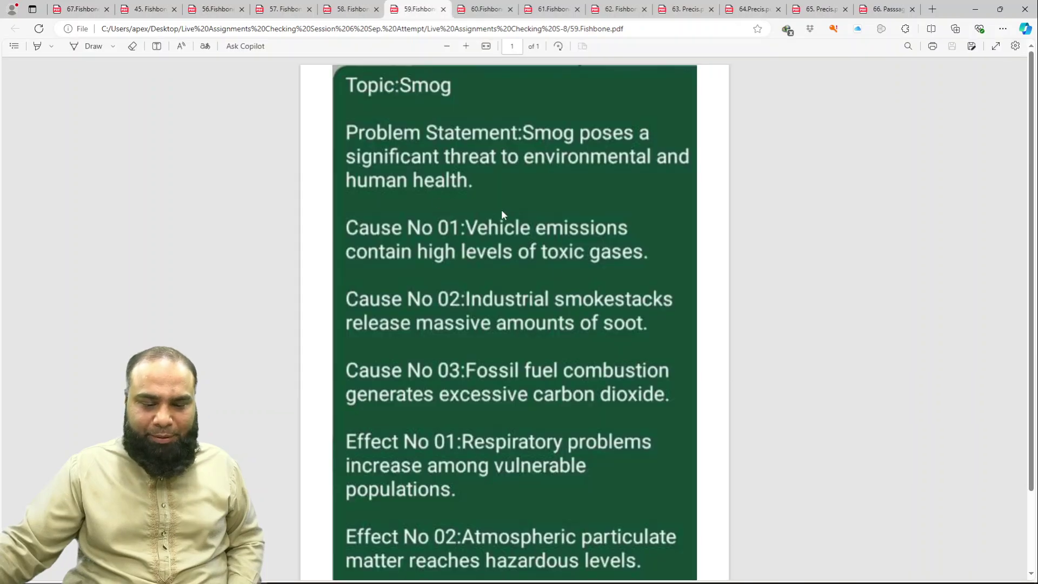
click(89, 50)
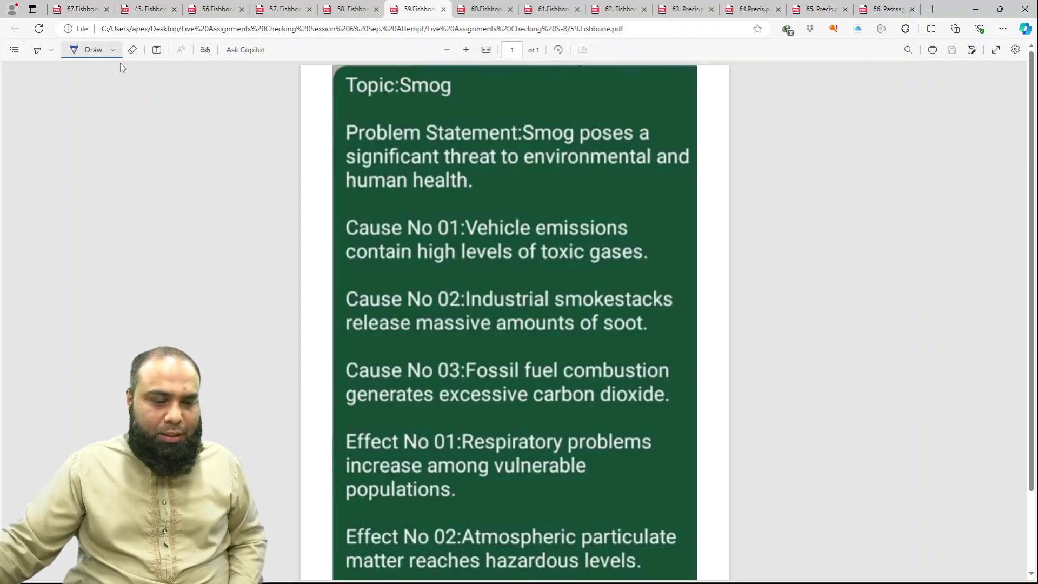
click(114, 50)
click(232, 113)
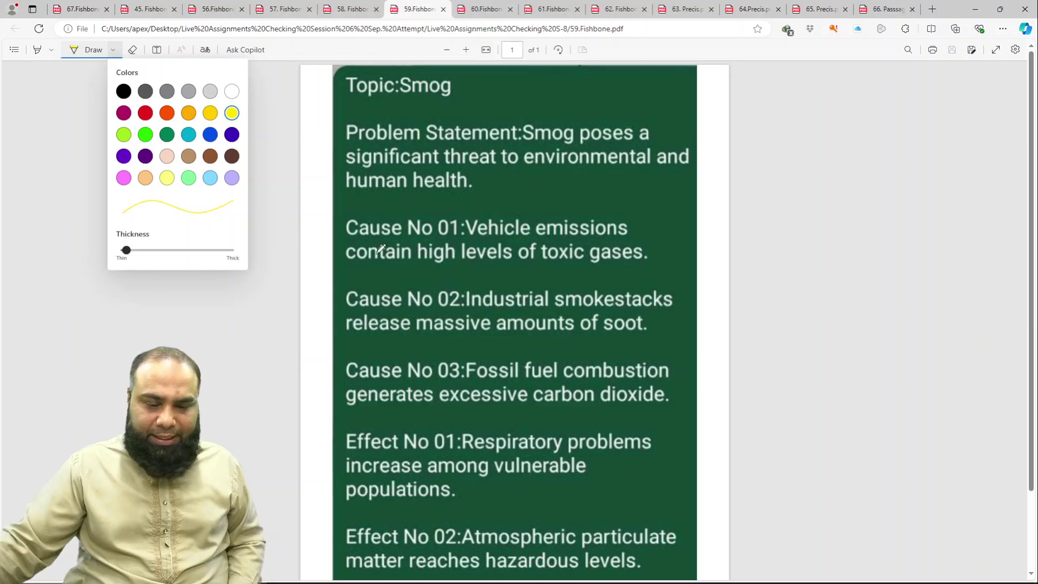
click(324, 274)
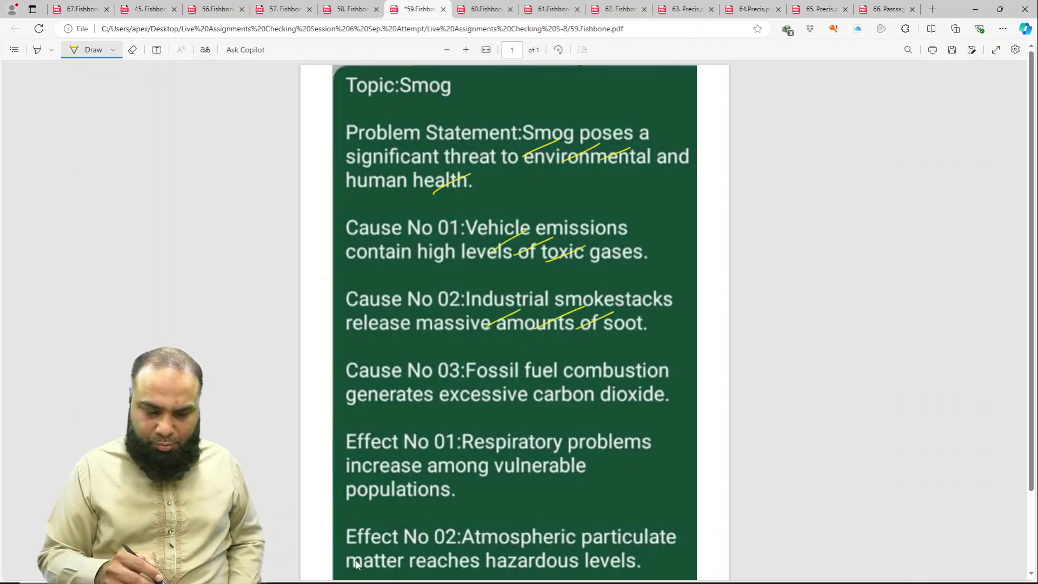
Step: Ink yellow ticks through the statement, the three cause lines and Effect 1
drag(539, 399, 580, 382)
drag(582, 400, 626, 381)
drag(614, 404, 639, 388)
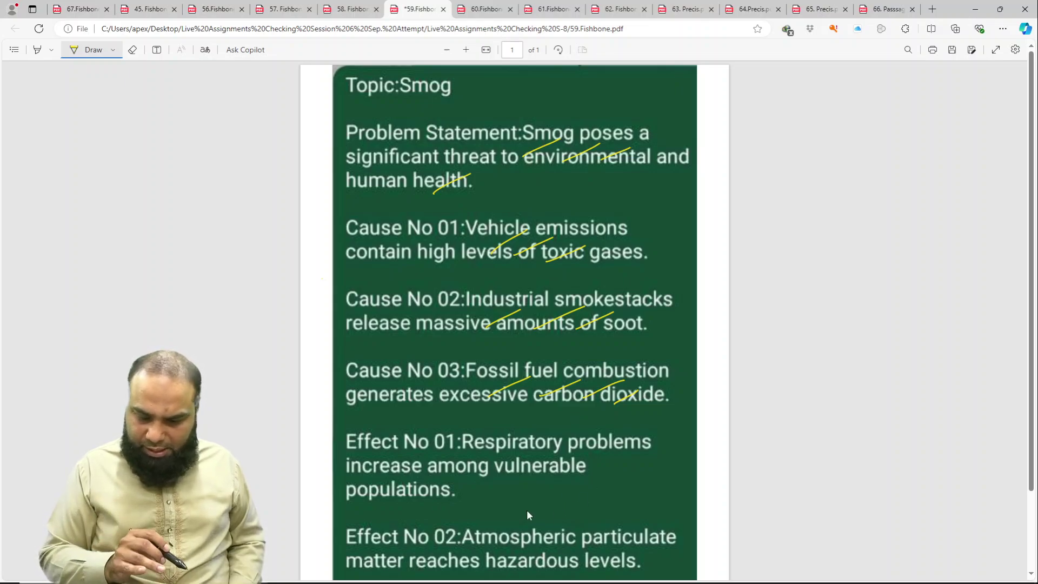
drag(543, 471, 572, 456)
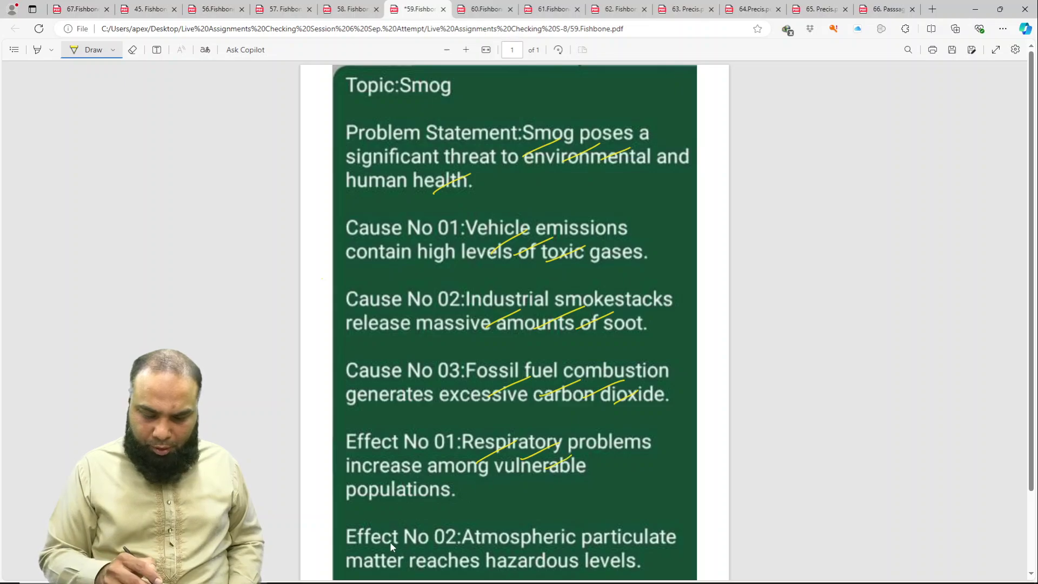
drag(412, 513, 448, 496)
Step: Write the correction 'are' beside problems and circle the word 'increase'
scroll(540, 474, down, 1)
scroll(541, 474, down, 3)
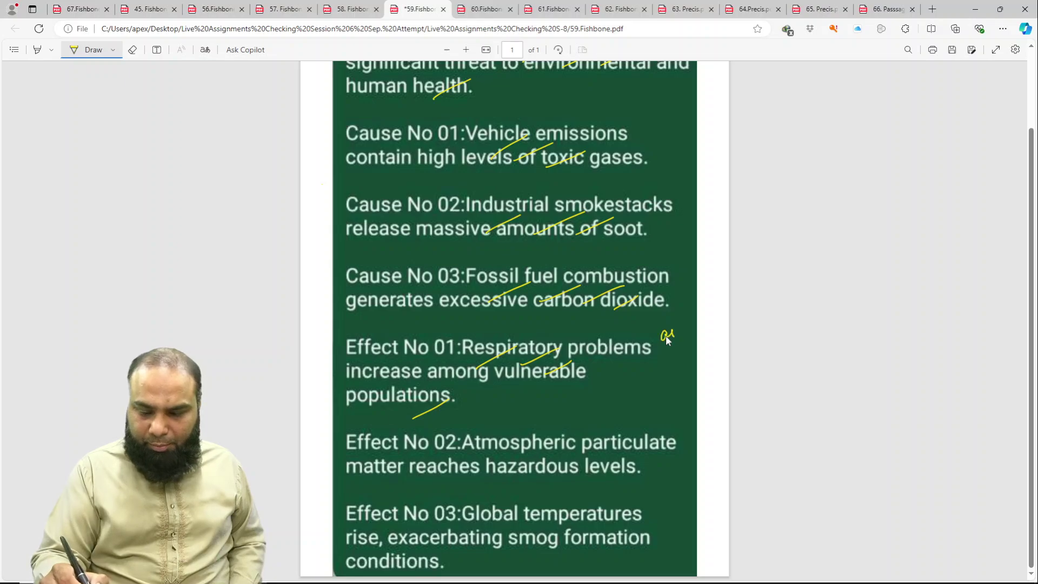
drag(666, 335, 687, 331)
drag(419, 361, 323, 385)
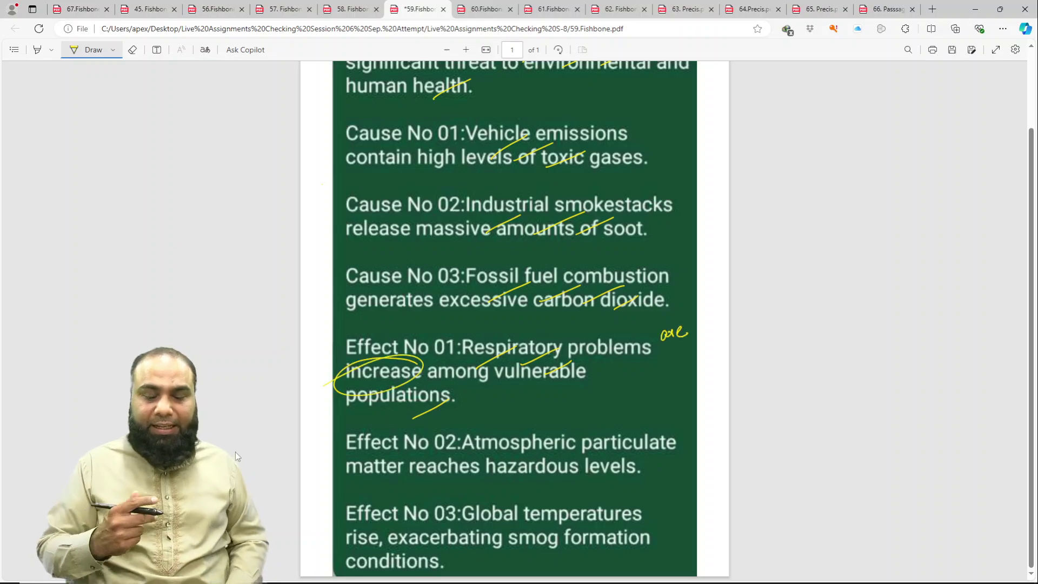
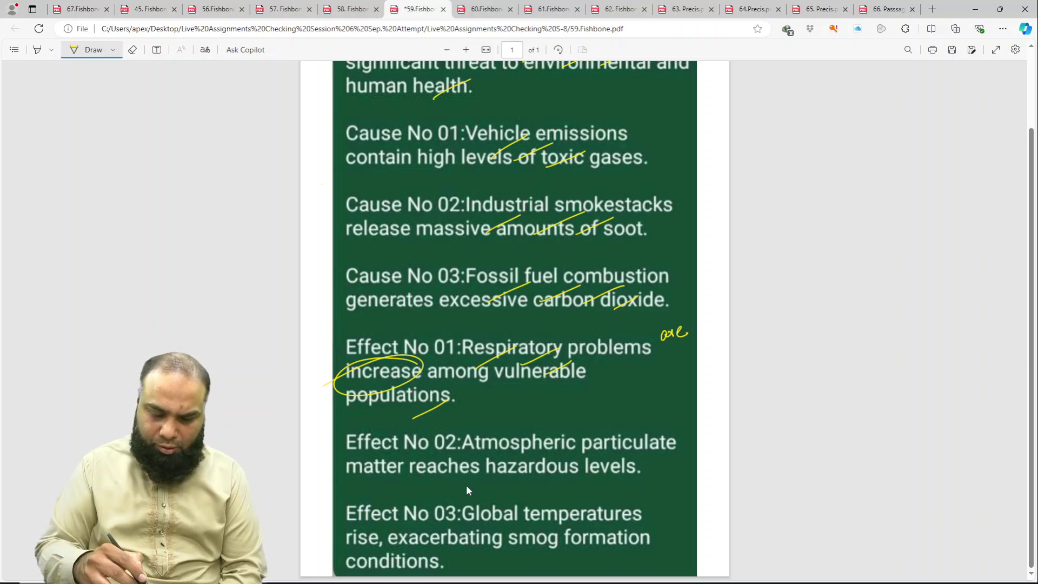
Step: Tick the hazardous-levels, temperatures and smog-formation wording in Effect No 02 and 03
drag(466, 486, 550, 432)
scroll(471, 484, up, 1)
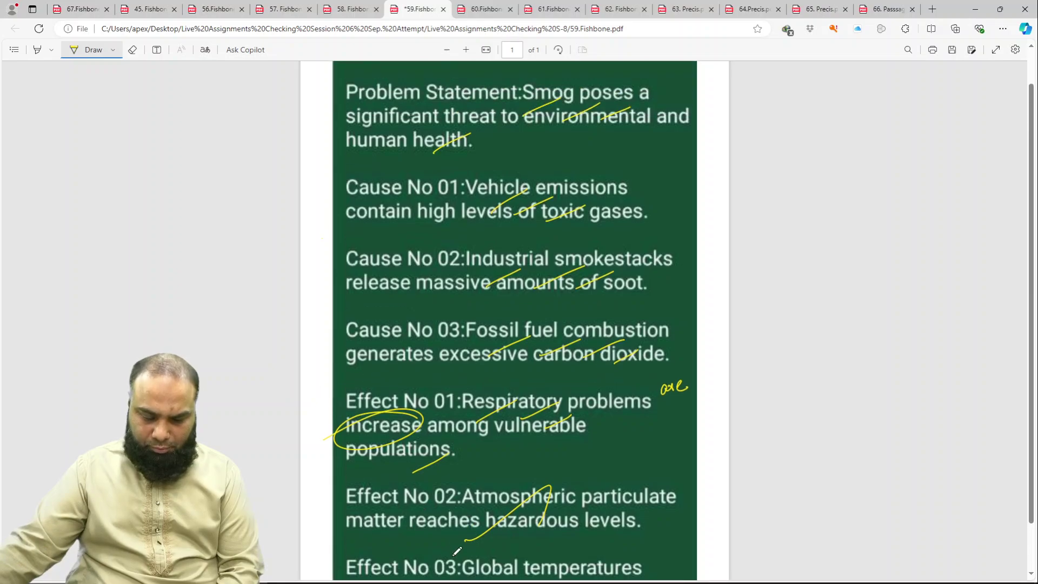
scroll(432, 520, down, 1)
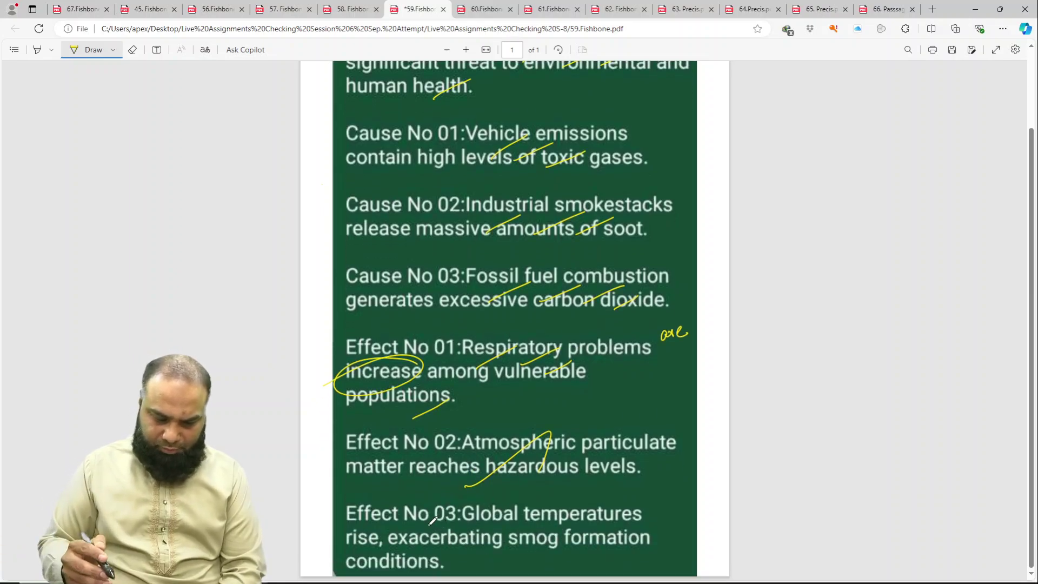
mouse_move(479, 549)
mouse_down()
mouse_move(539, 530)
mouse_move(579, 555)
mouse_up()
drag(609, 398, 627, 427)
Step: Write a score of 7 beside the effects, circle it, and save the smog assignment
drag(592, 449, 659, 408)
drag(627, 451, 627, 471)
drag(627, 352, 643, 357)
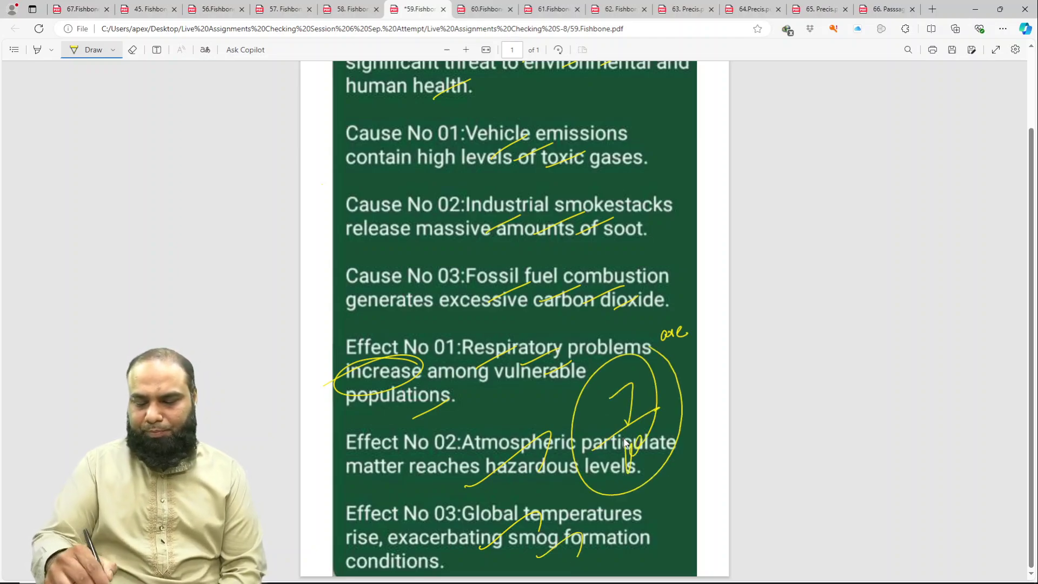
drag(543, 422, 654, 350)
key(ctrl+s)
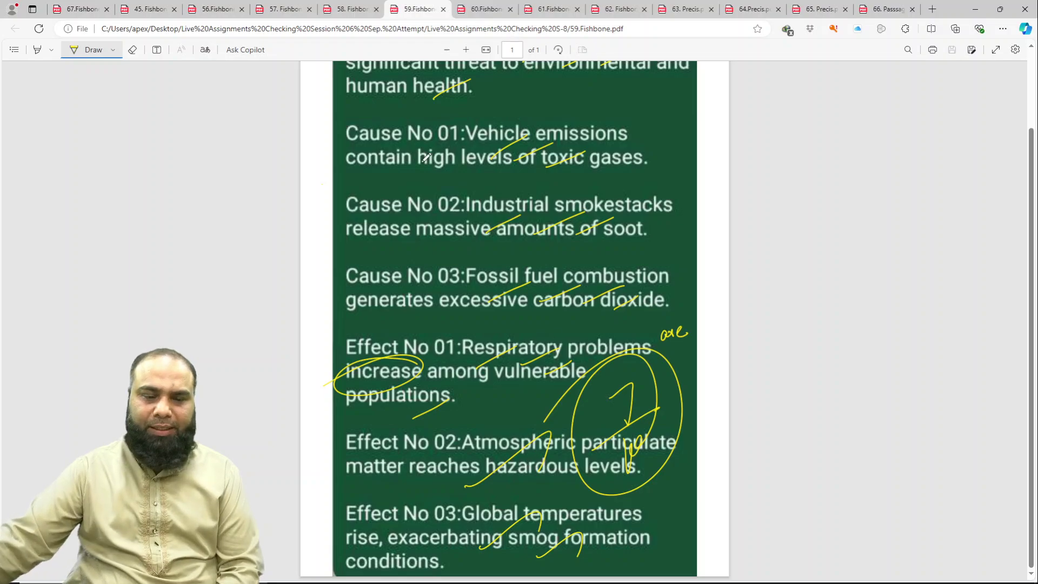
Step: Switch to the 60.Fishbone Water Scarcity assignment and set the Draw ink to yellow
click(483, 9)
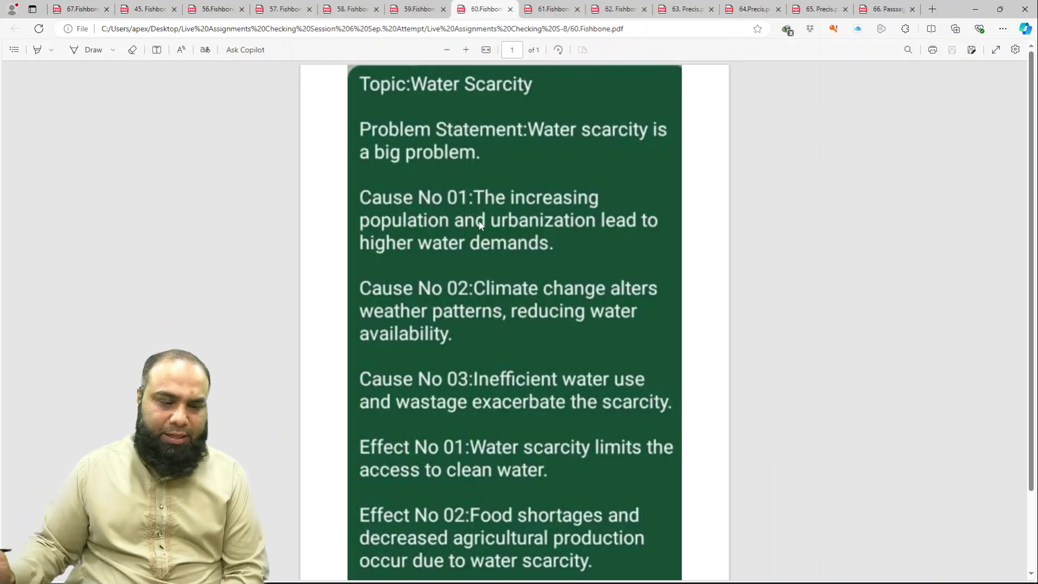
click(113, 50)
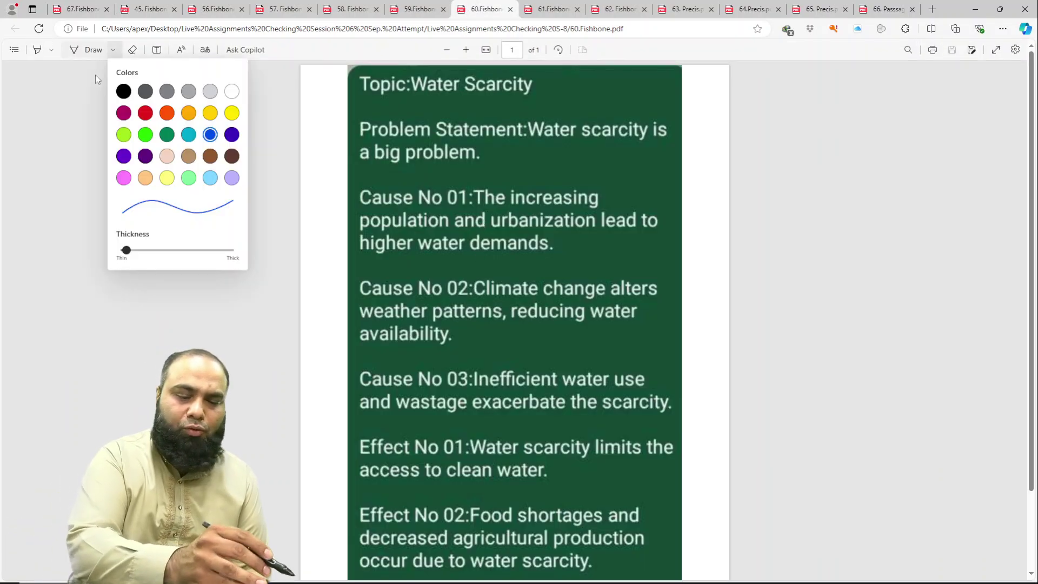
click(231, 113)
click(613, 165)
Step: Tick Water scarcity, underline Cause No 03, and tick the wording in Effects 02 and 03
drag(535, 145, 568, 176)
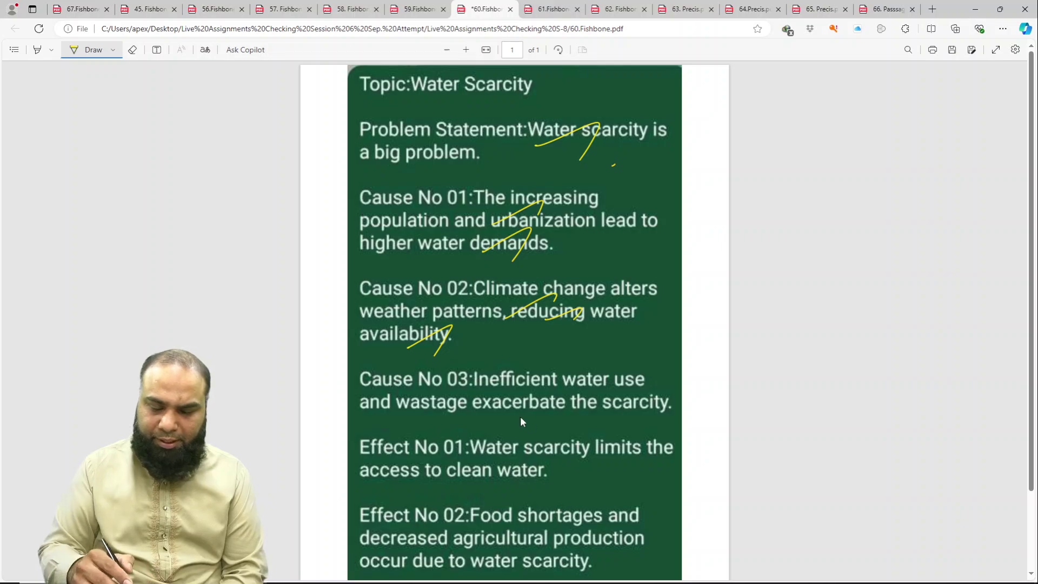
drag(512, 417, 576, 393)
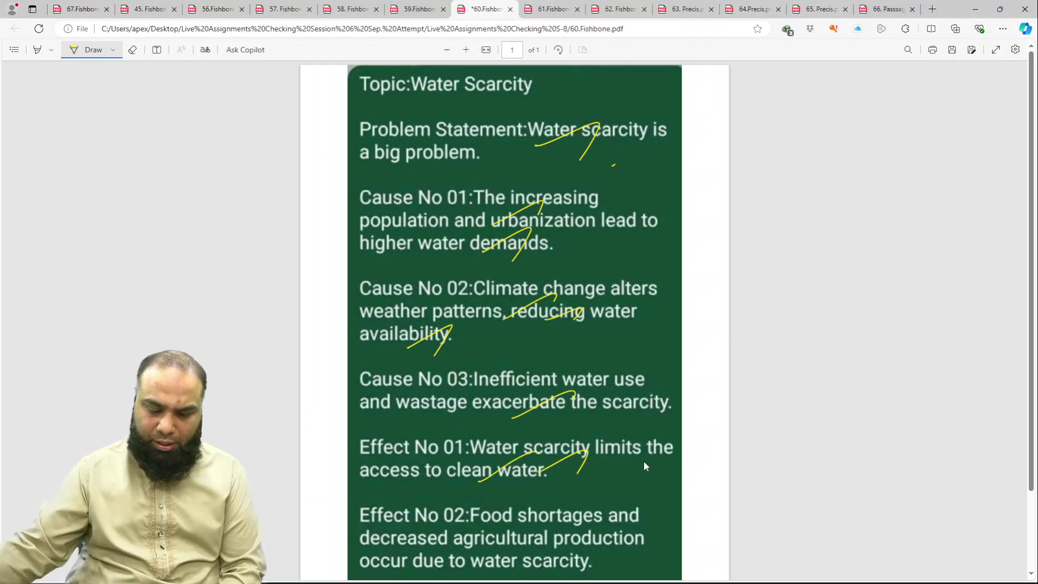
scroll(644, 465, down, 2)
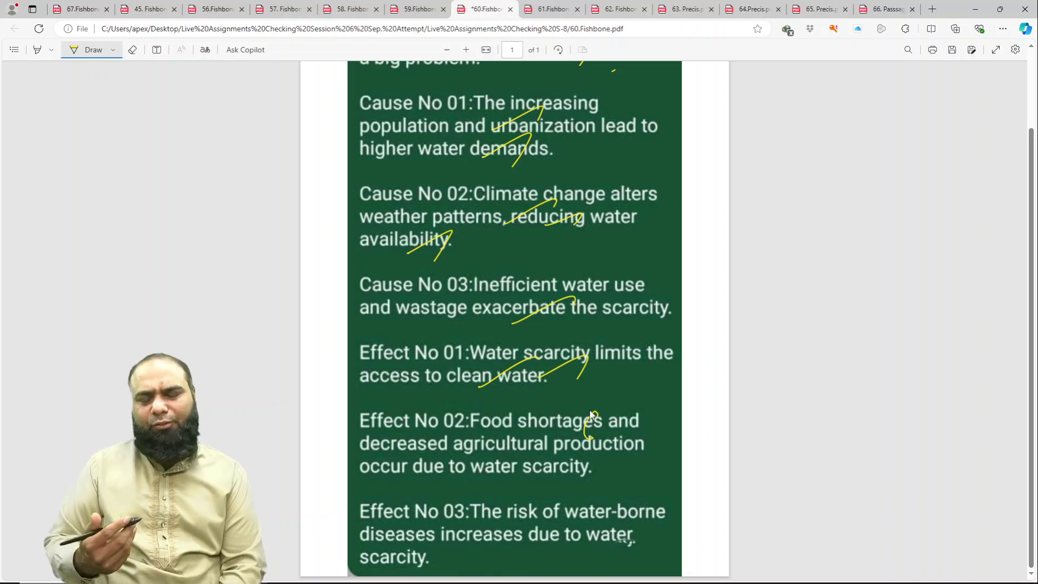
drag(480, 462, 529, 439)
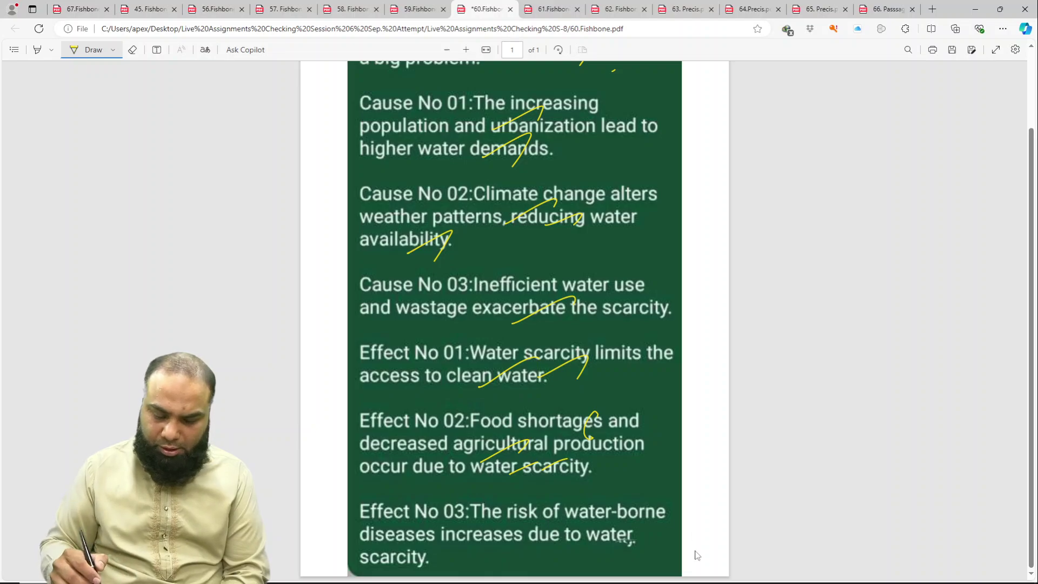
drag(524, 528, 559, 508)
drag(391, 566, 409, 552)
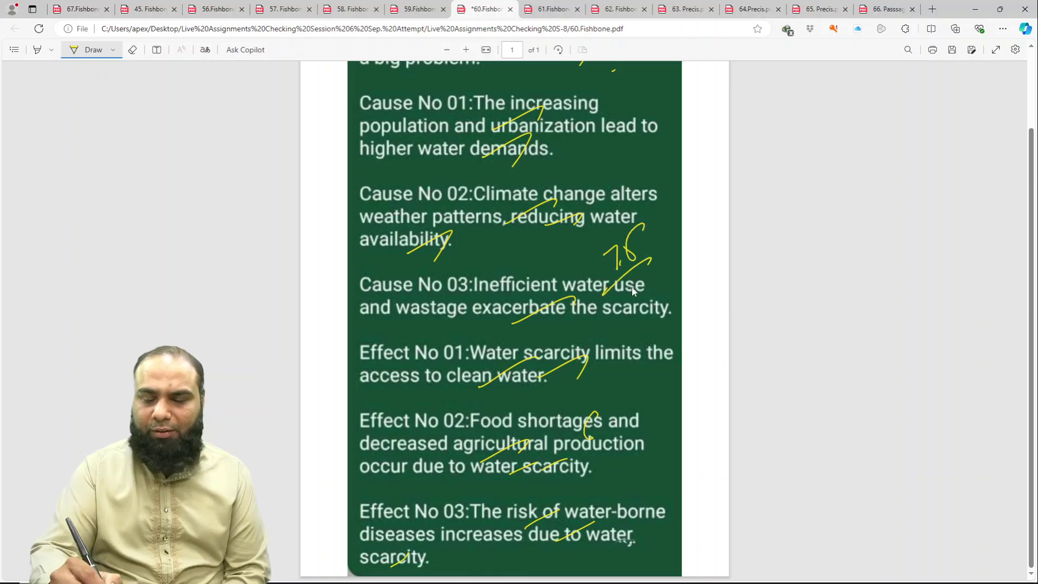
Step: Circle the 7.8 score and move to the 61.Fishbone Public Health assignment
mouse_move(632, 291)
mouse_down()
mouse_move(648, 221)
mouse_move(622, 325)
mouse_up()
drag(516, 294, 675, 292)
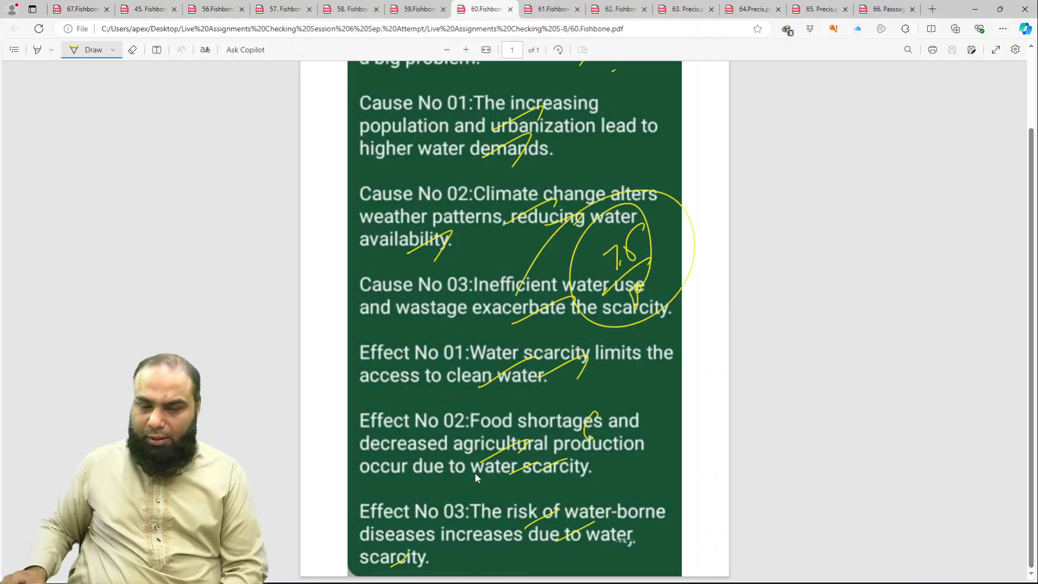
click(542, 11)
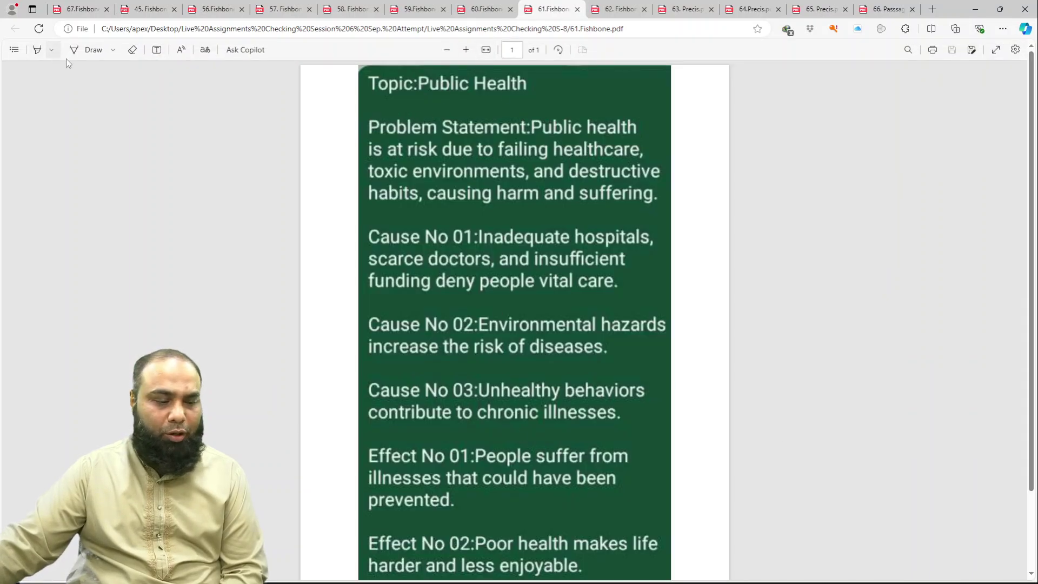
Step: Change the Draw ink colour from blue to yellow
click(112, 50)
click(232, 113)
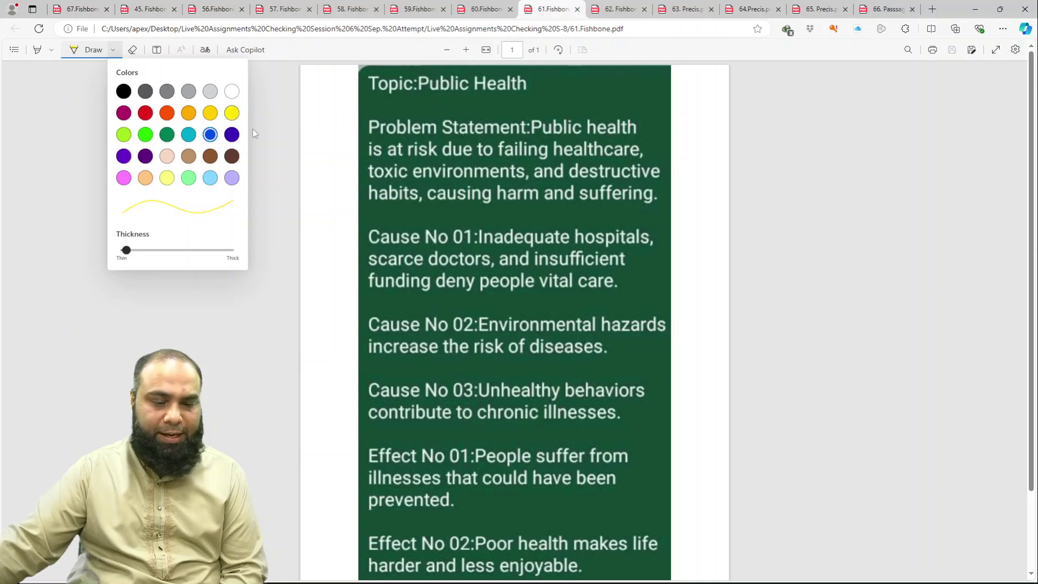
click(661, 350)
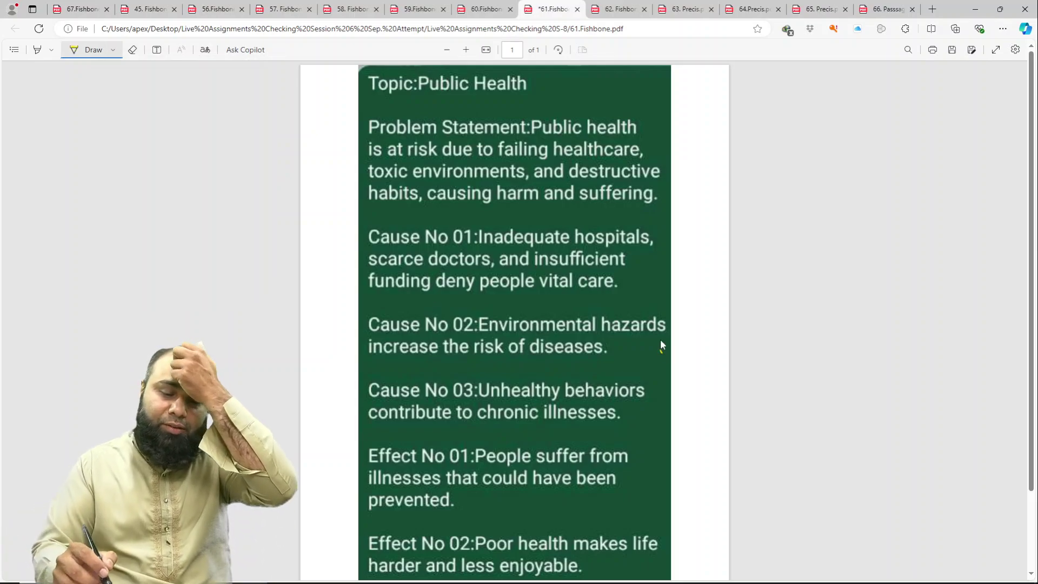
Step: Tick key words in the problem statement, the three causes and Effects 01–02, underlining prevented
drag(492, 149, 525, 132)
drag(516, 170, 549, 153)
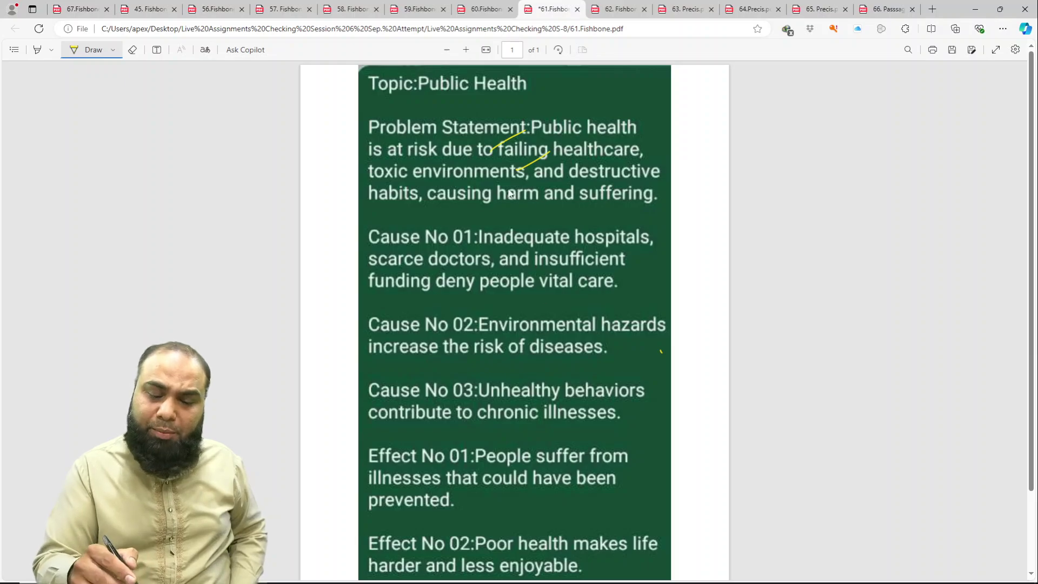
drag(489, 201, 523, 182)
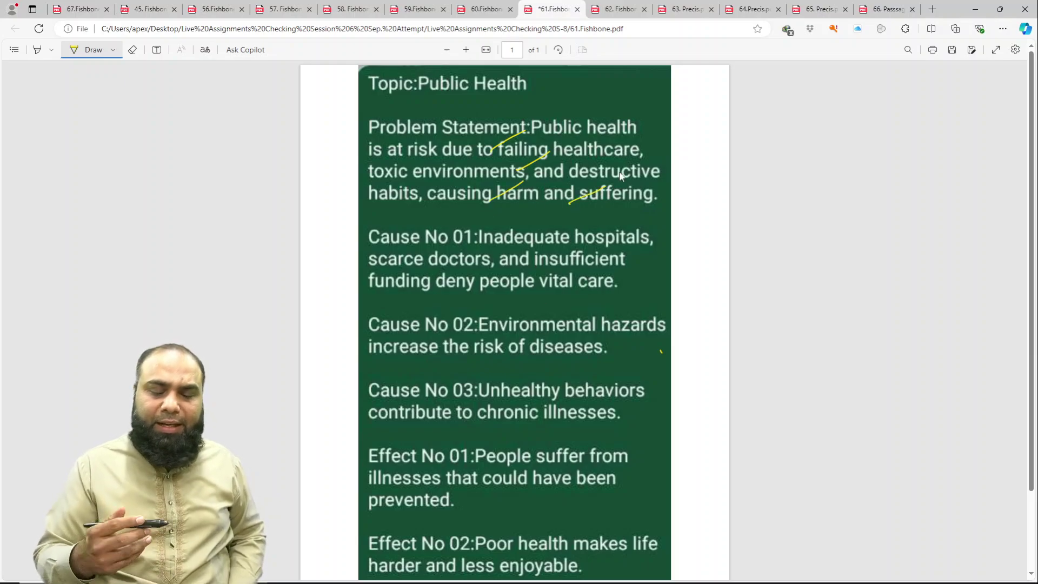
drag(519, 251, 535, 241)
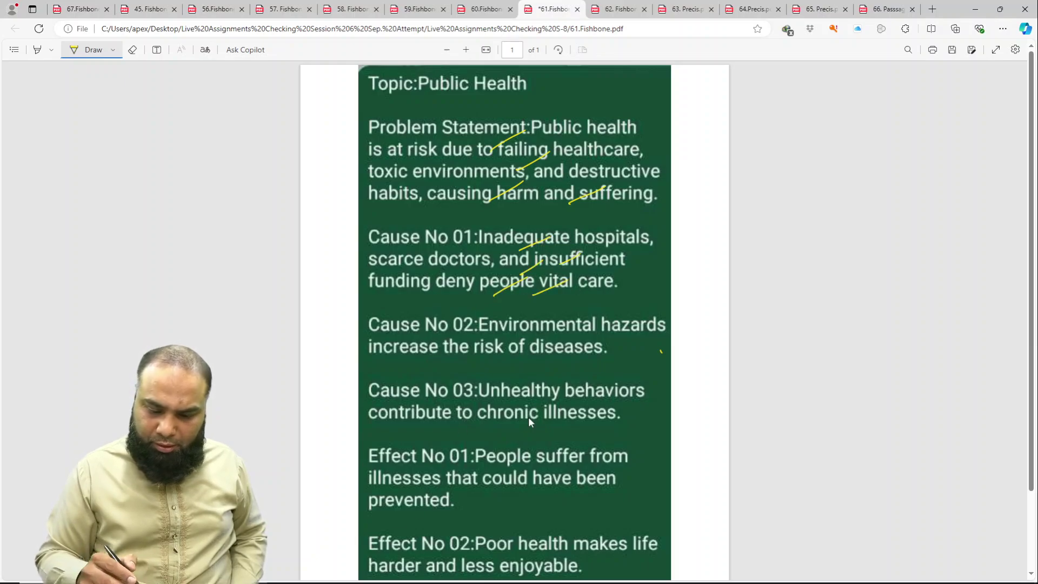
drag(520, 340, 552, 325)
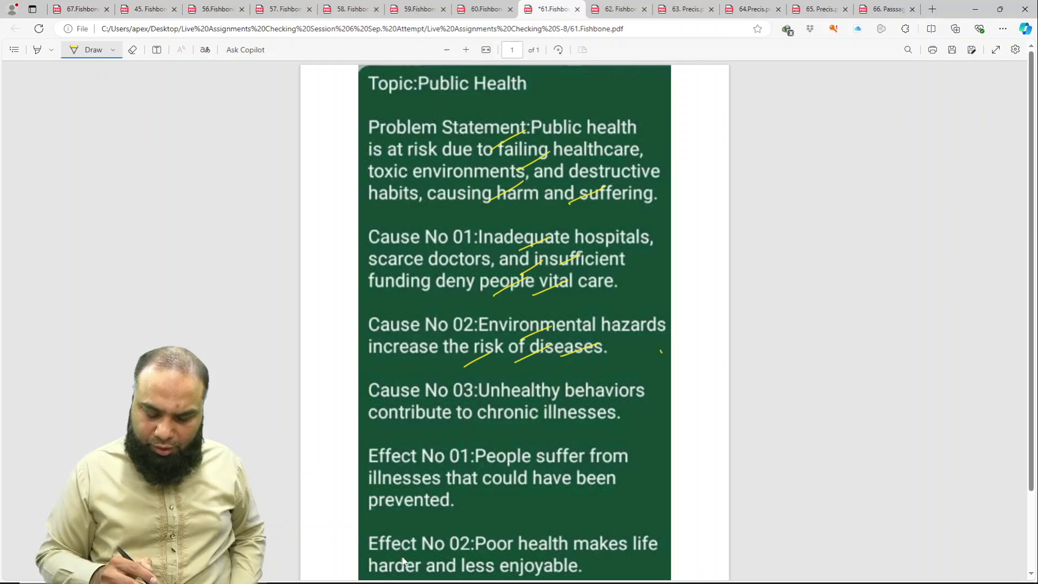
drag(509, 406, 547, 388)
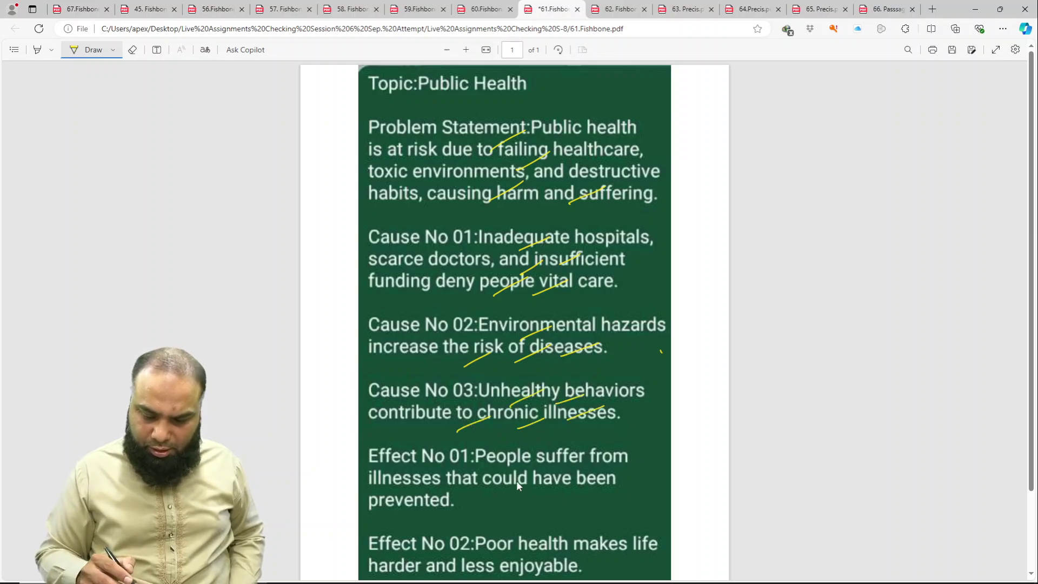
mouse_move(503, 473)
mouse_down()
mouse_move(542, 454)
mouse_move(495, 460)
mouse_up()
drag(403, 519, 435, 503)
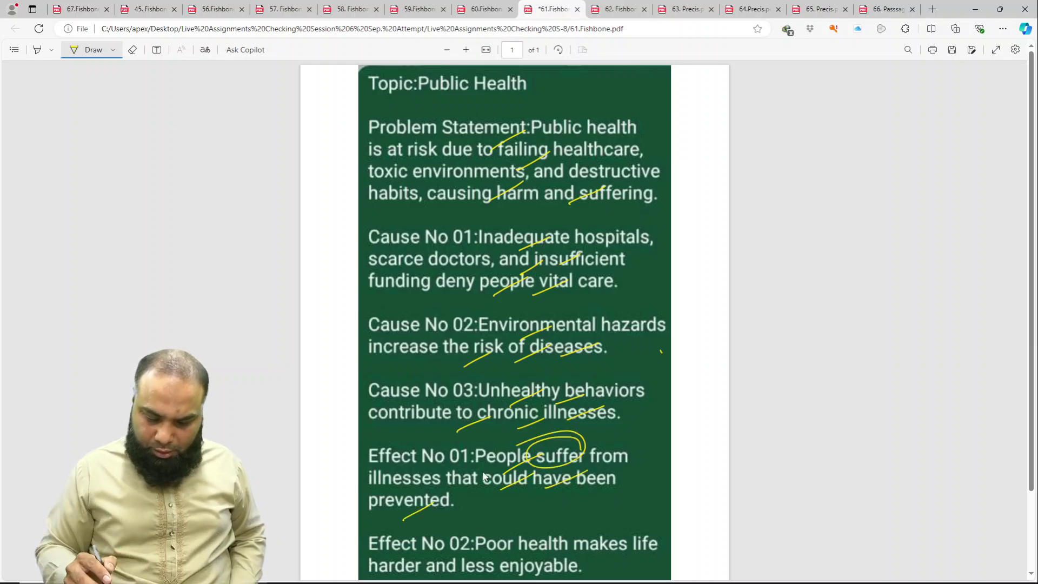
drag(533, 572, 557, 553)
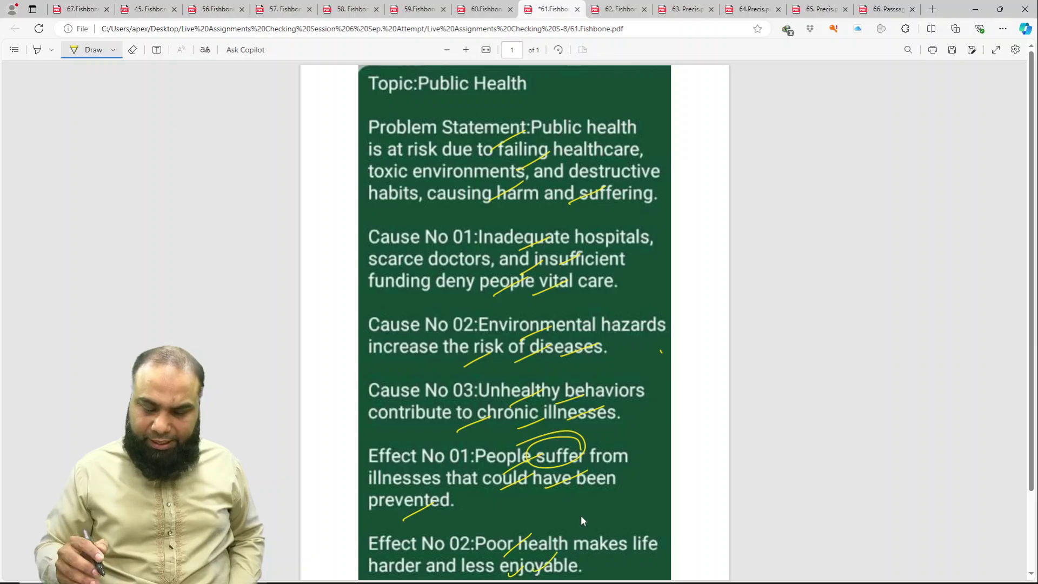
Step: Write and circle a score beside the causes, save, and open the 62.Fishbone memo
mouse_move(622, 282)
mouse_down()
mouse_move(630, 310)
mouse_move(616, 327)
mouse_up()
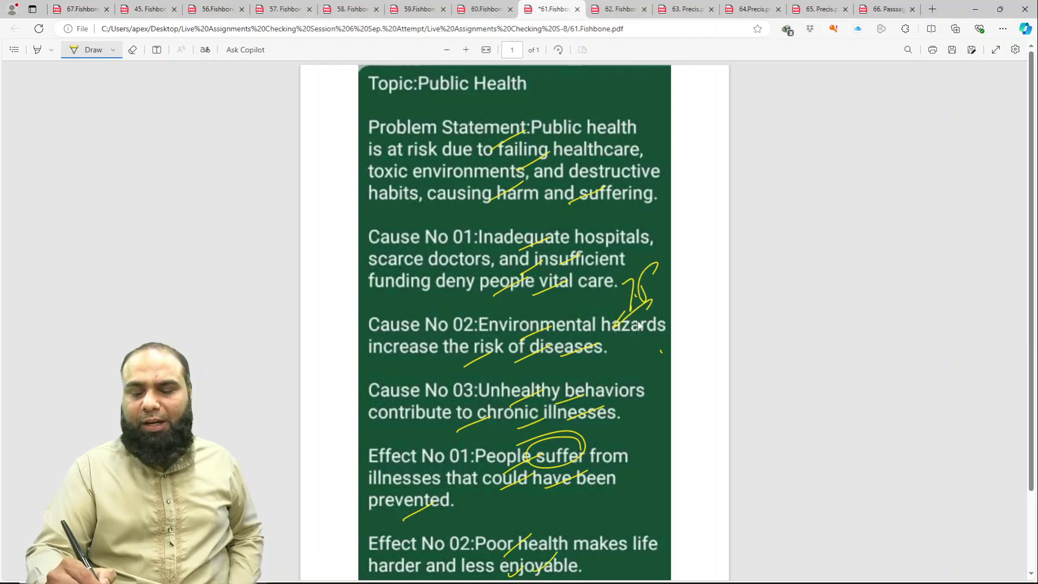
mouse_move(647, 243)
mouse_down()
mouse_move(637, 348)
mouse_move(643, 244)
mouse_up()
drag(649, 237, 574, 303)
key(ctrl+s)
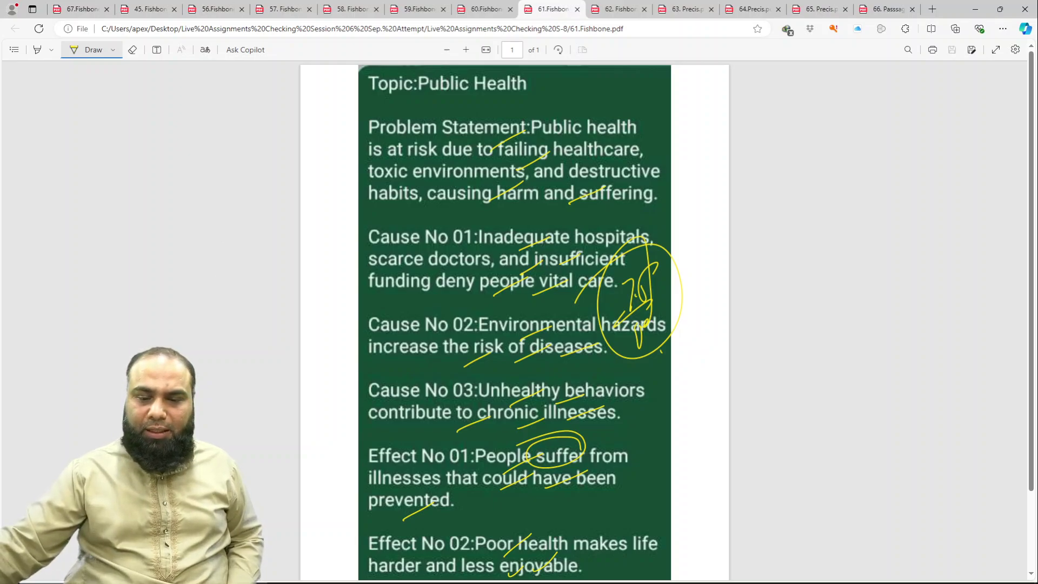
click(599, 16)
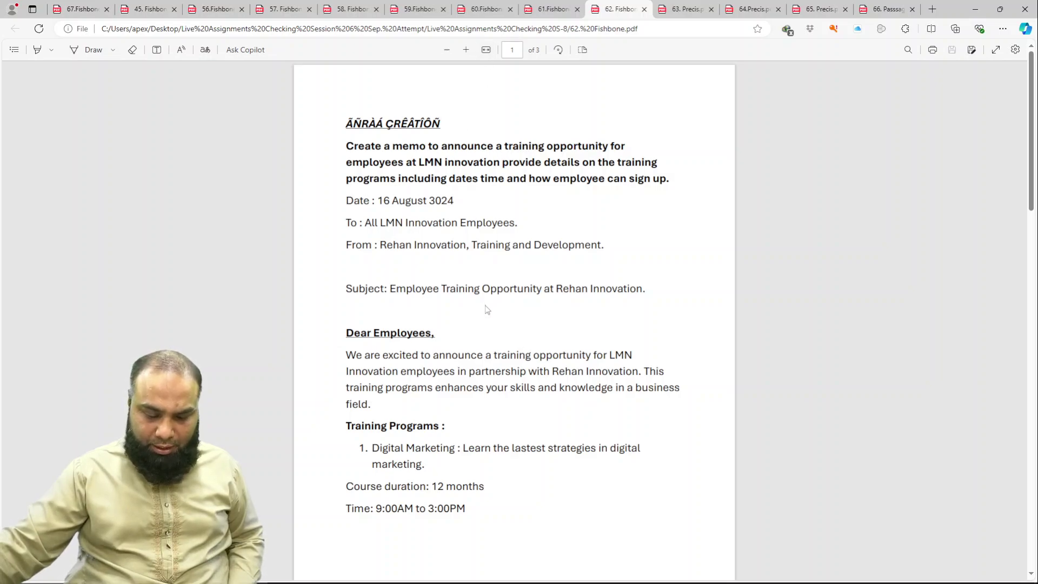
Step: Fit the memo to page width, zoom out two steps, and switch to Draw ink
click(486, 50)
click(450, 53)
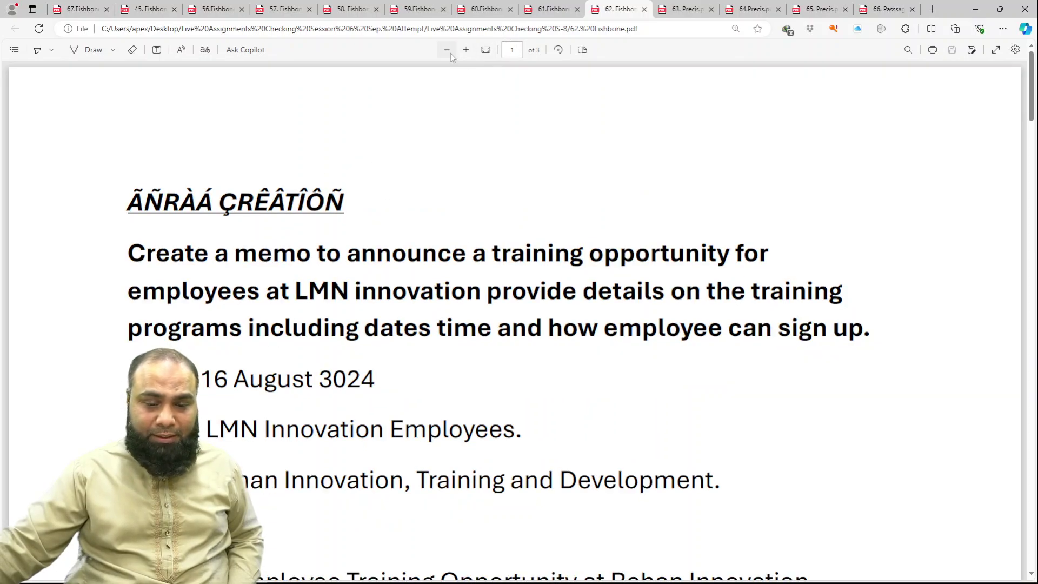
click(450, 54)
click(79, 53)
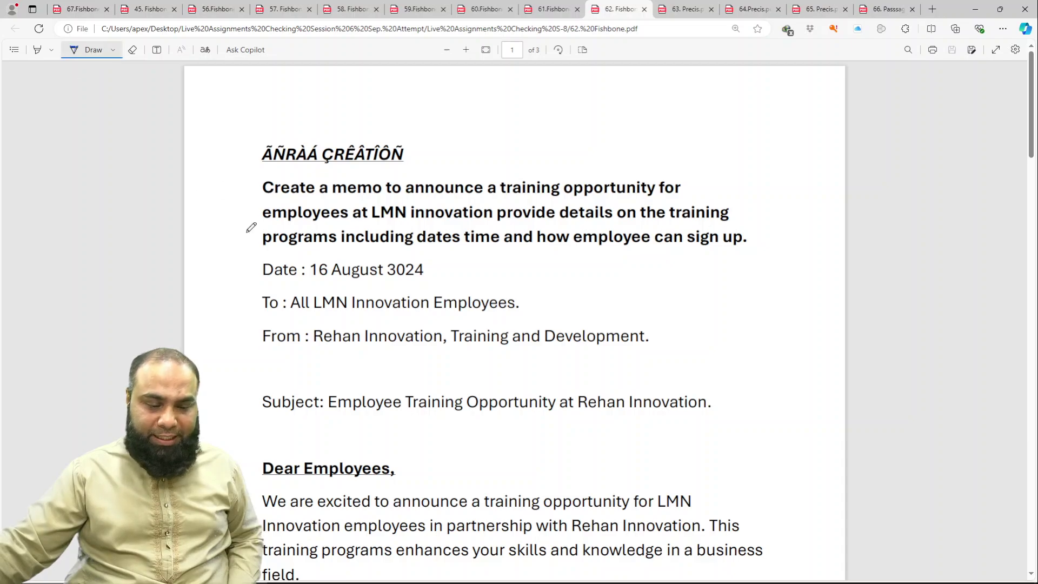
scroll(250, 227, down, 3)
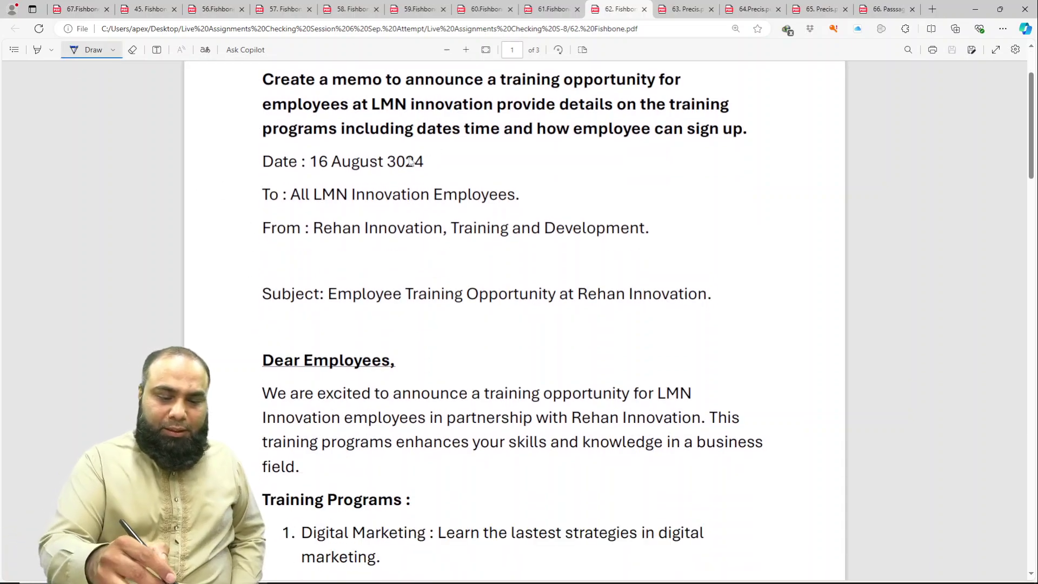
Step: Circle the year 3024, underline the To line, and tick the From, Subject and first paragraph
mouse_move(383, 165)
mouse_down()
mouse_move(425, 152)
mouse_move(386, 163)
mouse_up()
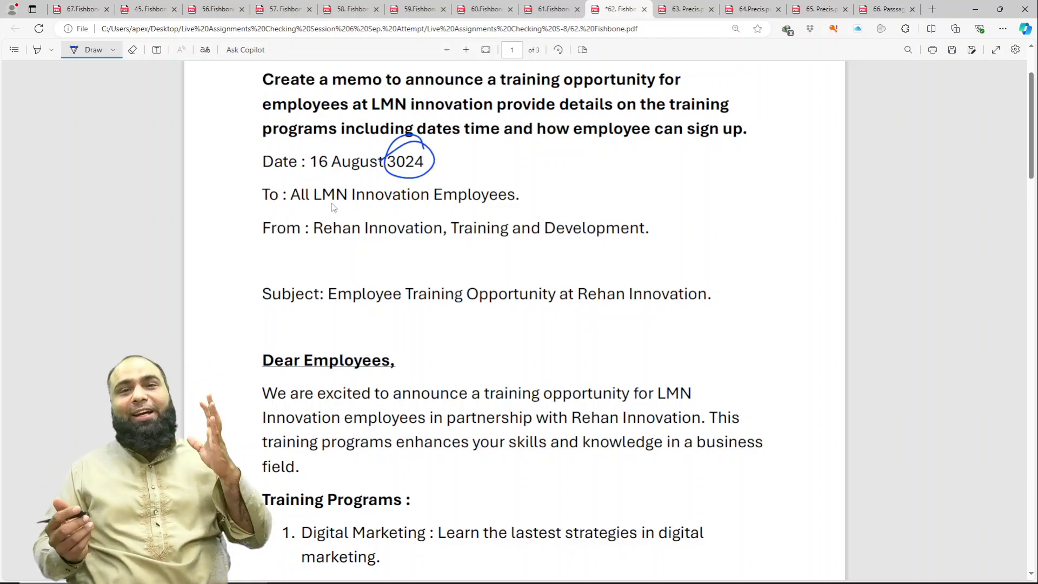
drag(381, 171, 371, 190)
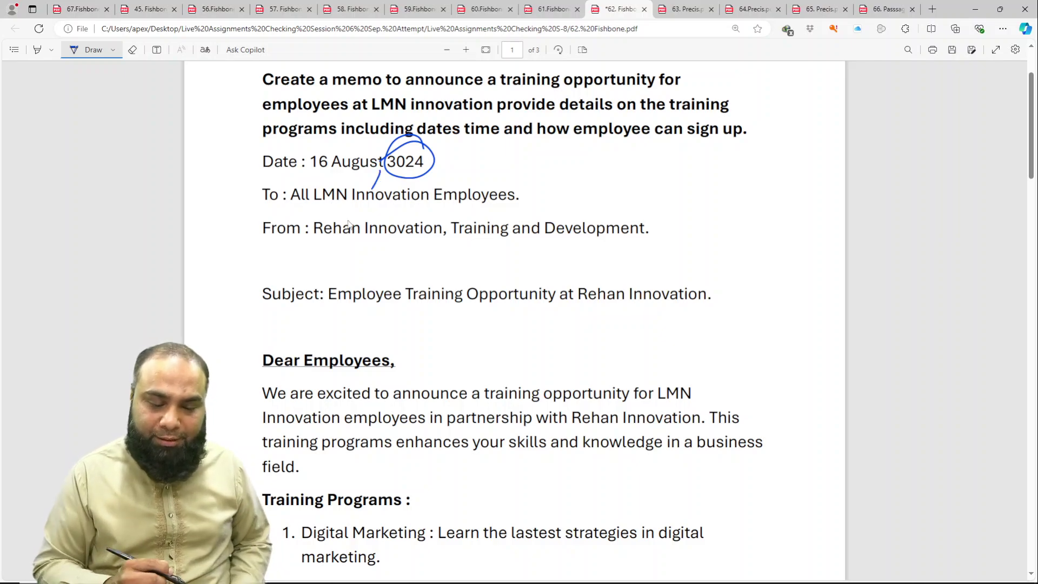
mouse_move(412, 201)
mouse_down()
mouse_move(451, 185)
mouse_move(527, 202)
mouse_move(486, 210)
mouse_up()
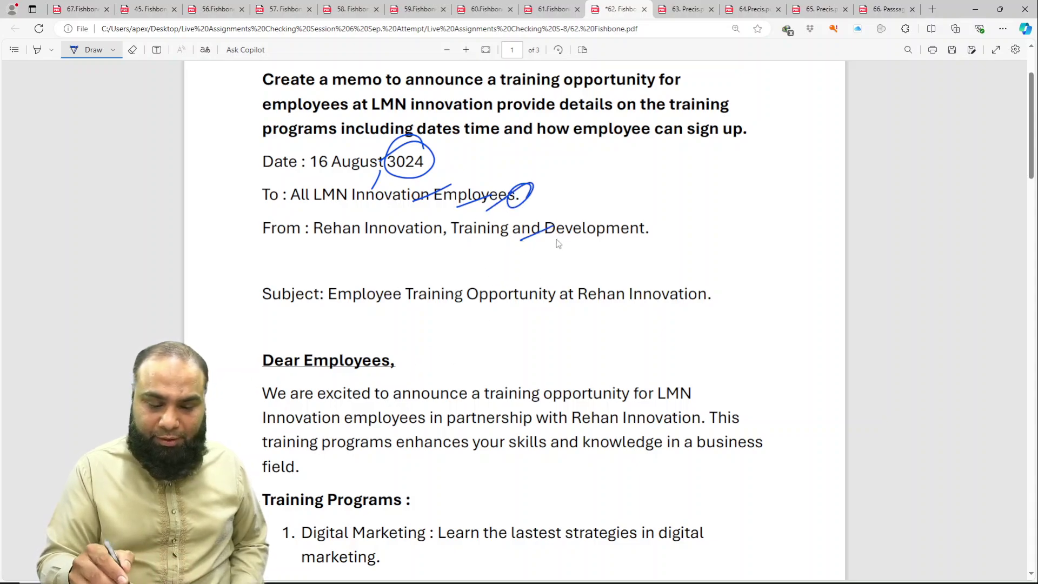
drag(557, 239, 604, 223)
drag(522, 311, 551, 300)
drag(563, 306, 590, 296)
drag(607, 304, 651, 290)
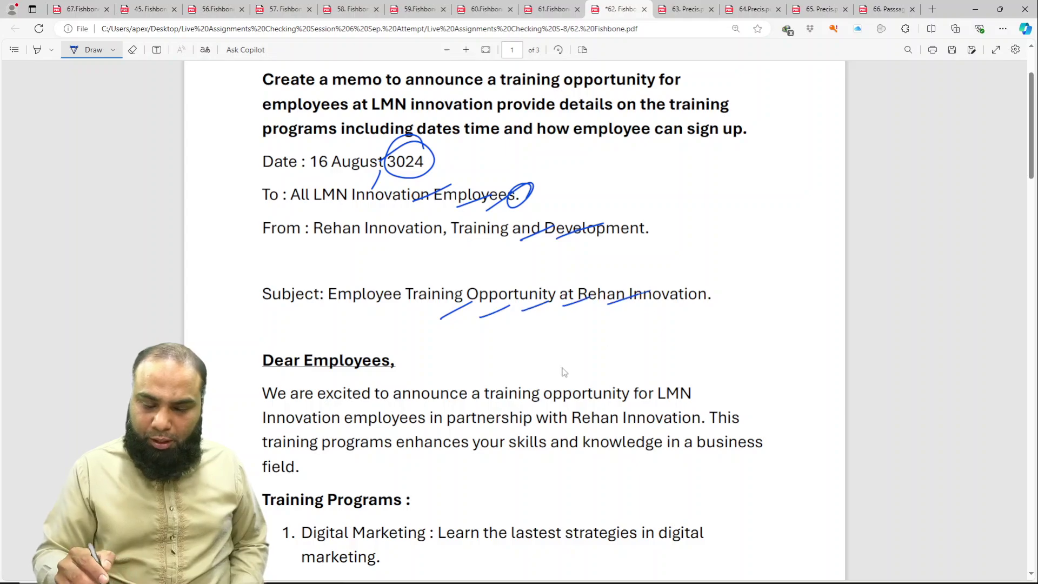
drag(320, 389, 351, 368)
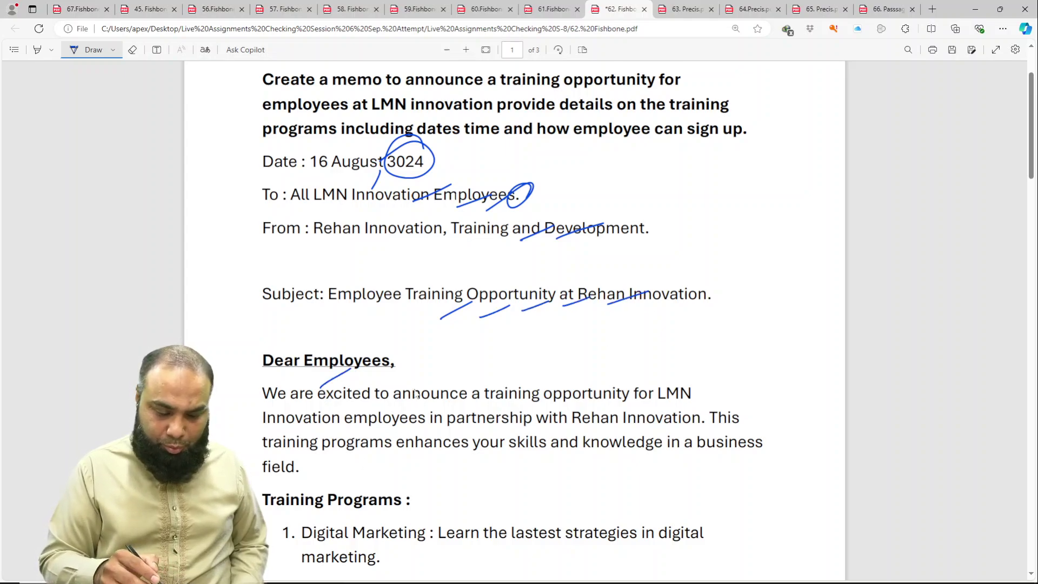
drag(348, 433, 370, 422)
drag(394, 423, 478, 409)
drag(494, 428, 521, 419)
mouse_move(599, 428)
mouse_down()
mouse_move(629, 421)
mouse_move(689, 438)
mouse_up()
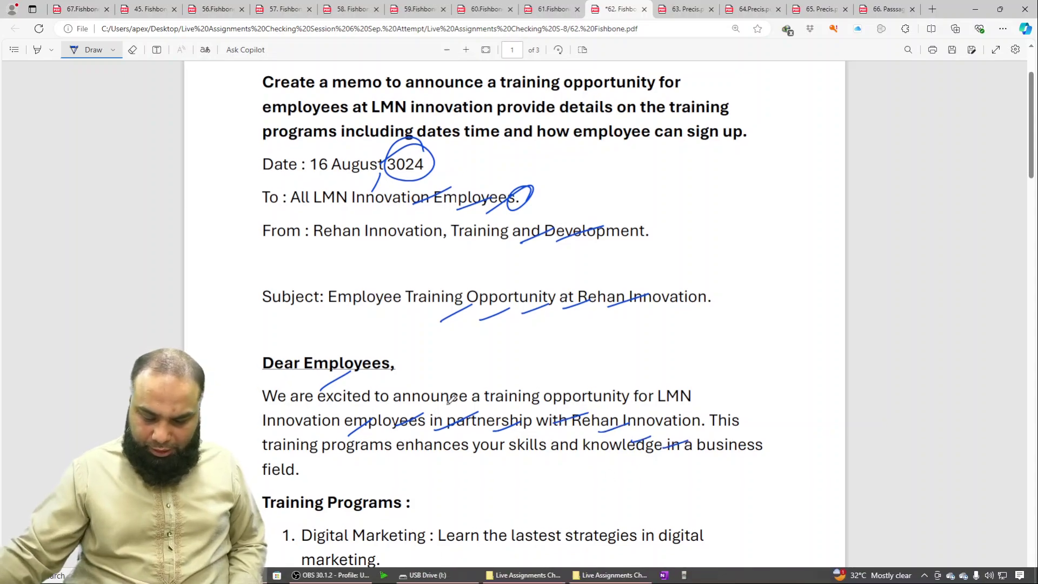
Step: Tick the 3:00PM time line, the Data Analysis items and the following agenda lines
scroll(446, 415, down, 4)
scroll(446, 416, down, 6)
drag(350, 112, 392, 80)
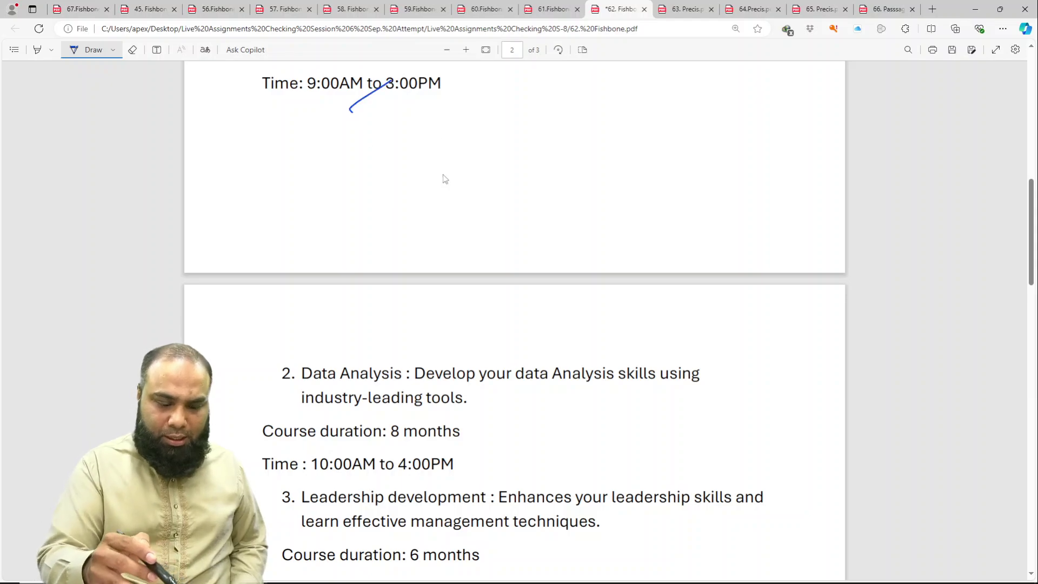
drag(393, 400, 437, 366)
mouse_move(505, 395)
mouse_down()
mouse_move(548, 367)
mouse_move(613, 360)
mouse_up()
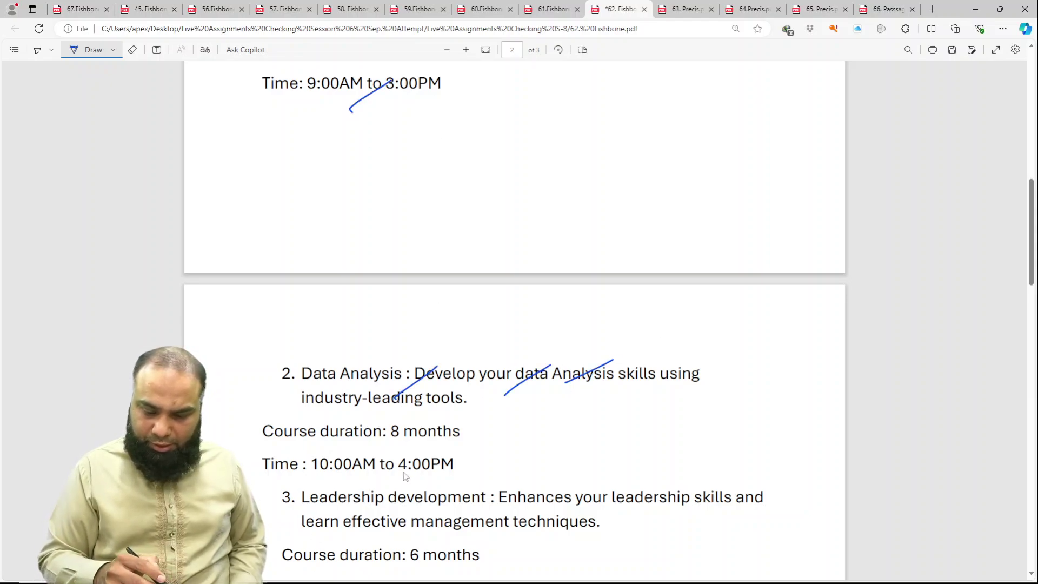
drag(361, 455, 376, 446)
drag(367, 484, 422, 461)
mouse_move(387, 497)
mouse_down()
mouse_move(421, 477)
mouse_move(439, 500)
mouse_up()
scroll(578, 417, down, 1)
scroll(531, 456, down, 3)
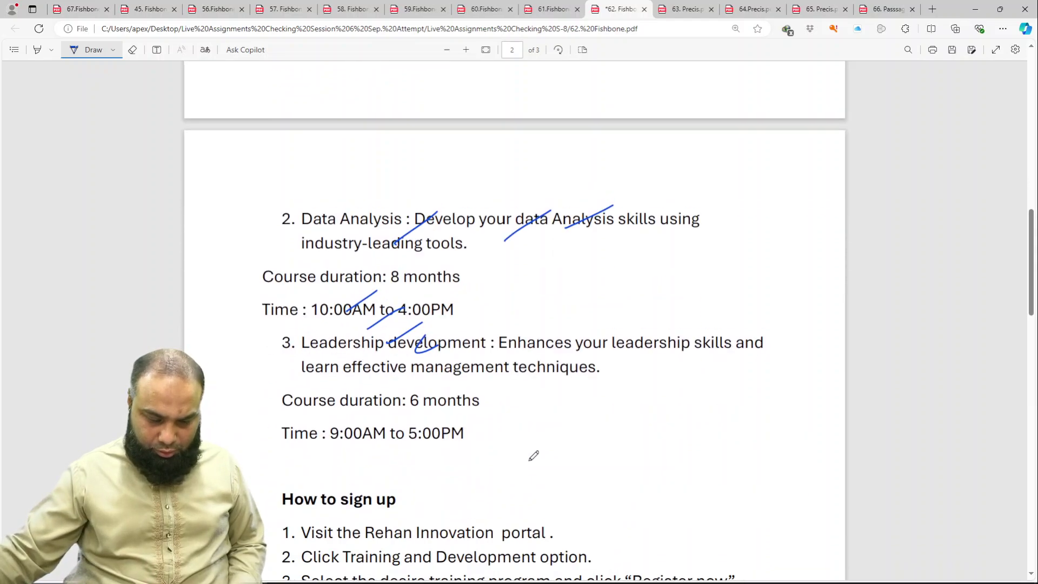
scroll(532, 457, up, 1)
scroll(534, 458, down, 2)
drag(391, 351, 433, 329)
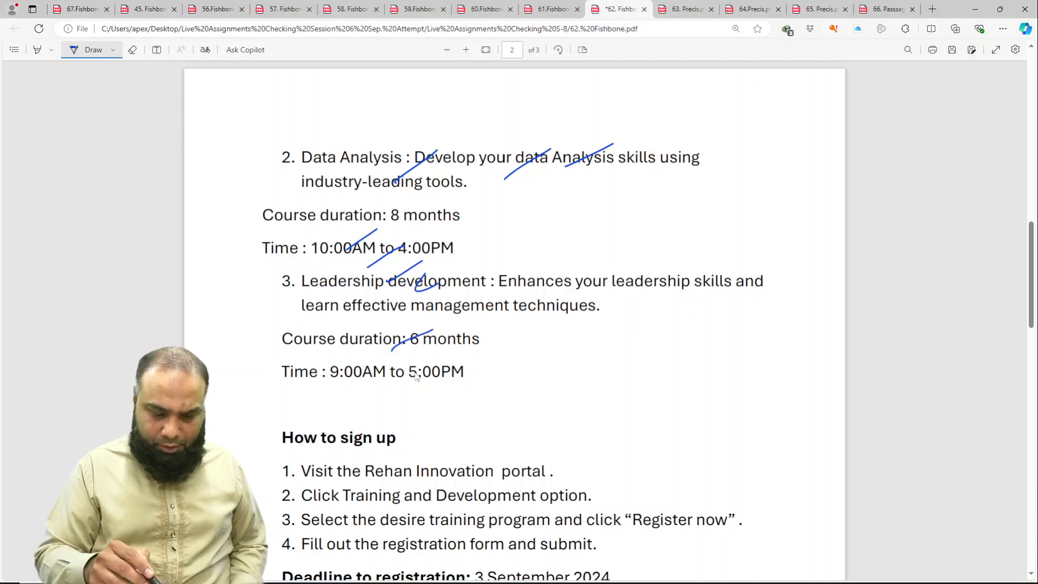
drag(409, 377, 450, 358)
Step: Tick the deadline and Early registration note, the questions paragraph and the closing sentence
scroll(474, 363, down, 1)
scroll(473, 363, down, 6)
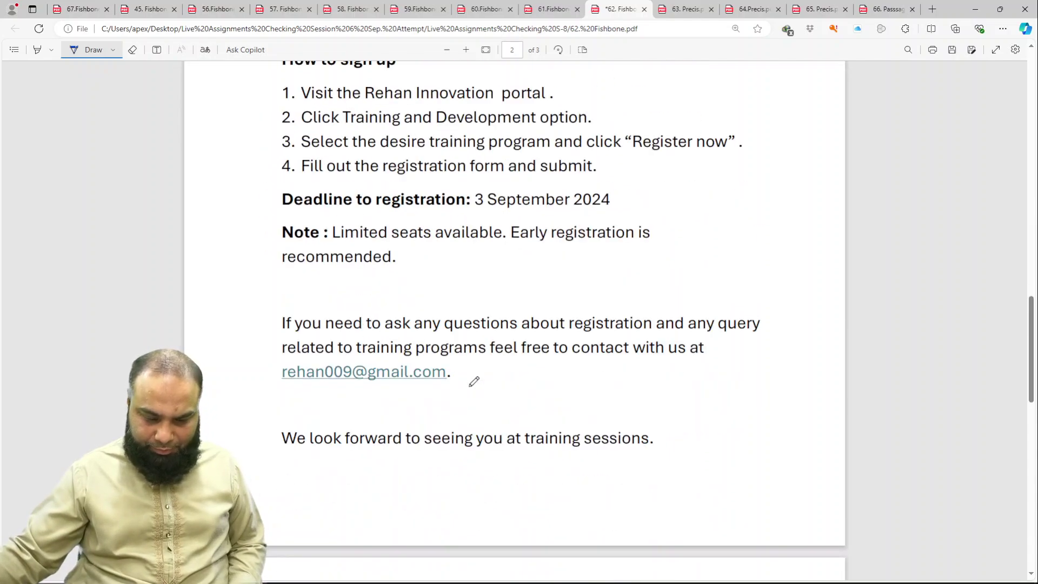
drag(396, 124, 448, 92)
drag(417, 161, 471, 133)
drag(466, 178, 515, 158)
drag(533, 184, 537, 183)
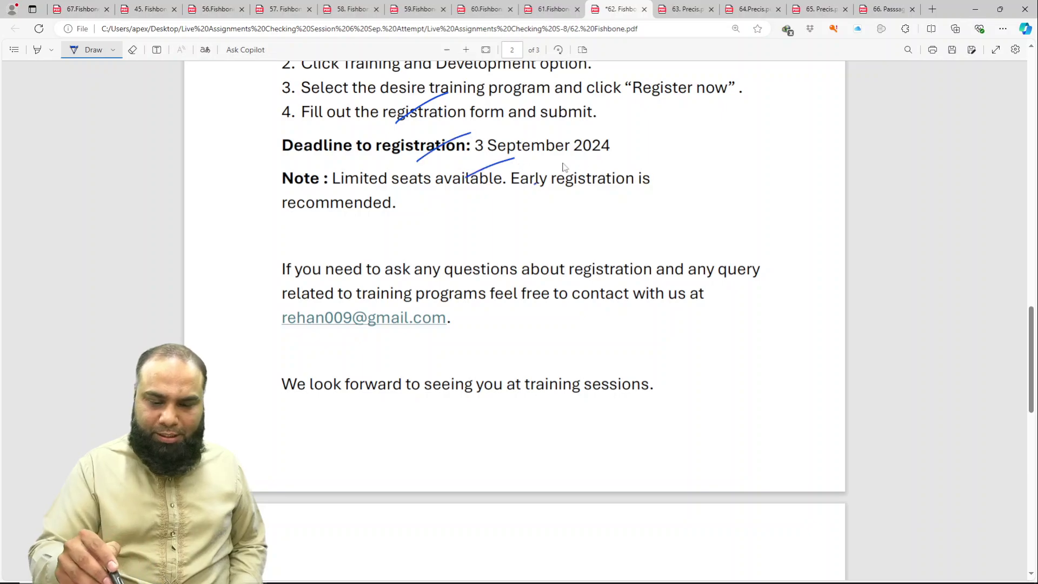
drag(516, 298, 565, 278)
drag(588, 298, 643, 278)
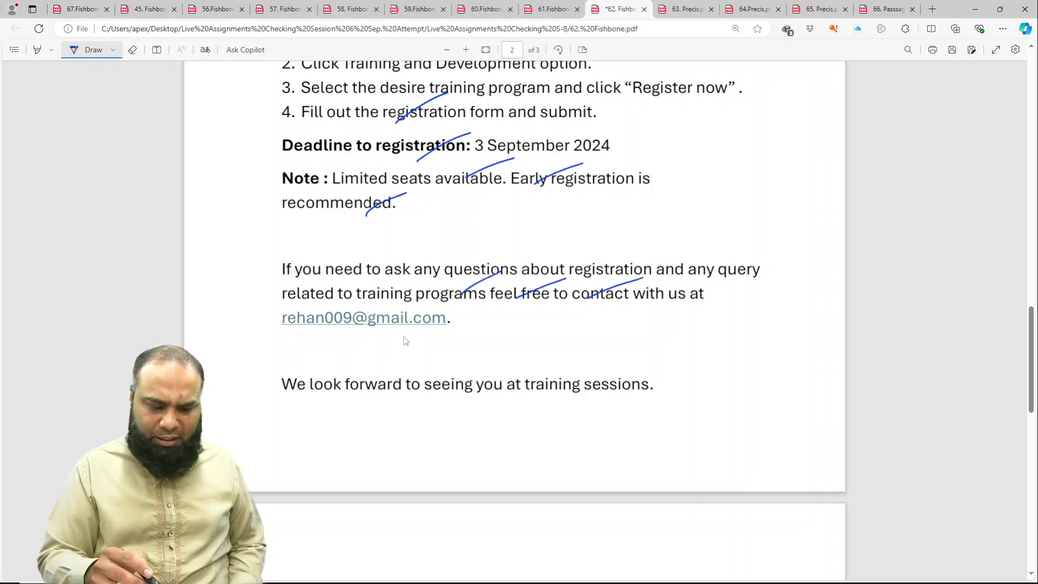
drag(391, 433, 466, 378)
mouse_move(475, 400)
mouse_down()
mouse_move(512, 381)
mouse_move(577, 382)
mouse_up()
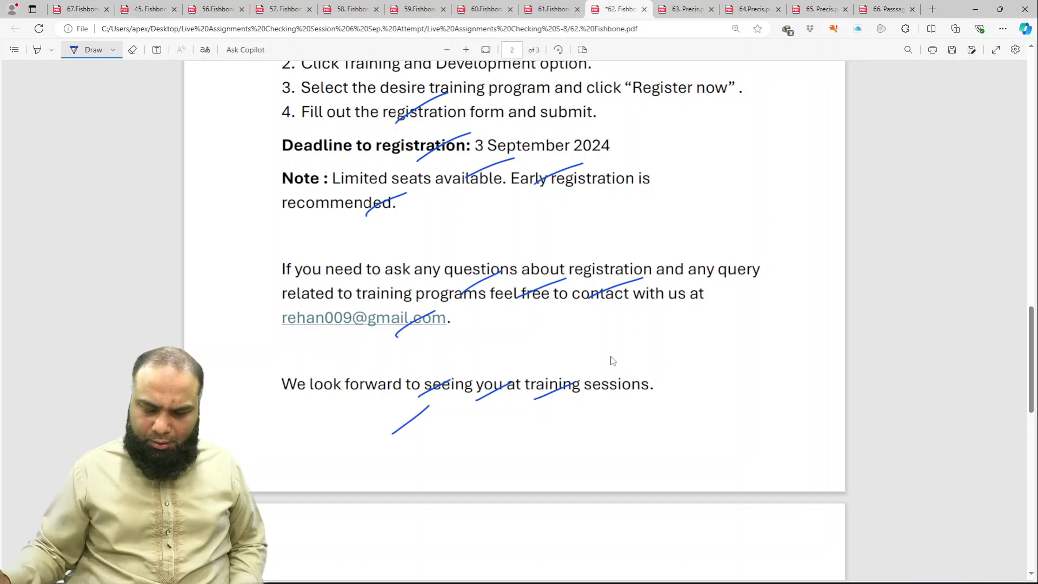
Step: Tick Best Regards, LMN Innovation and Development in the sign-off
scroll(612, 361, down, 2)
scroll(597, 352, down, 2)
scroll(597, 359, down, 2)
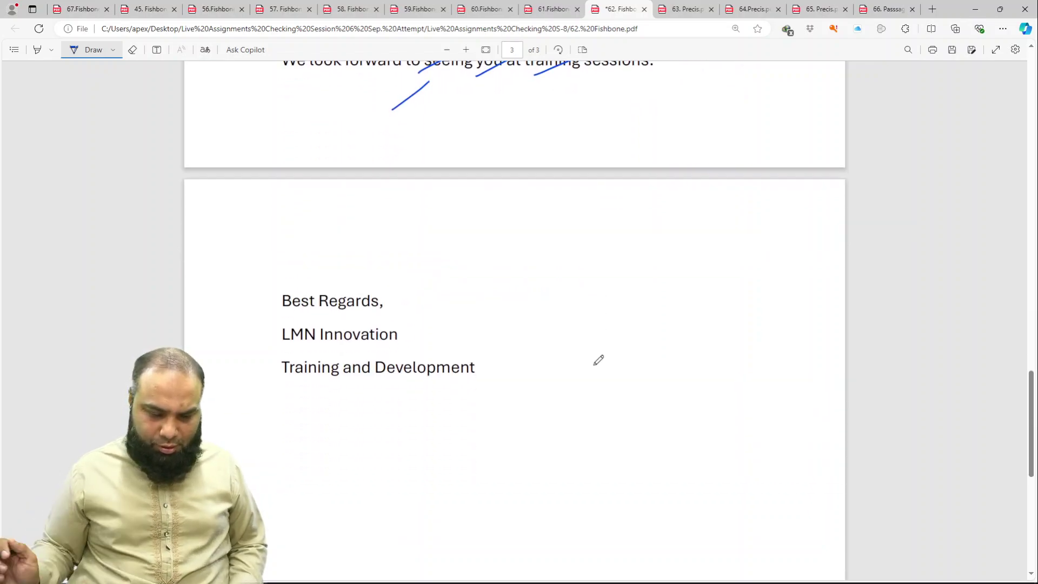
drag(338, 308, 378, 282)
drag(393, 351, 400, 342)
drag(389, 377, 429, 357)
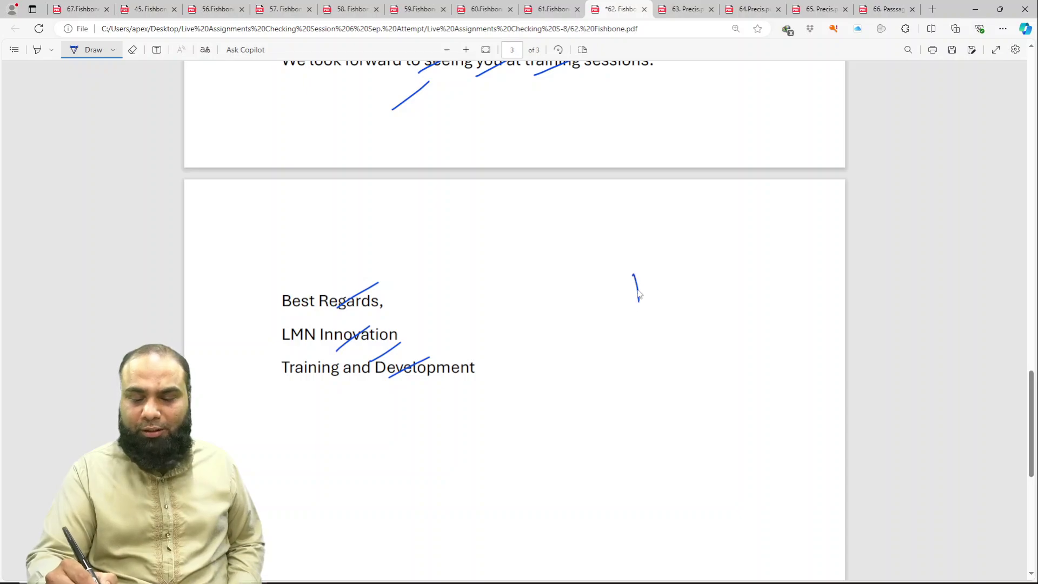
Step: Write 18/20 beside the sign-off, circle it, and save the memo
drag(647, 278, 644, 281)
drag(619, 328, 671, 290)
drag(648, 324, 642, 345)
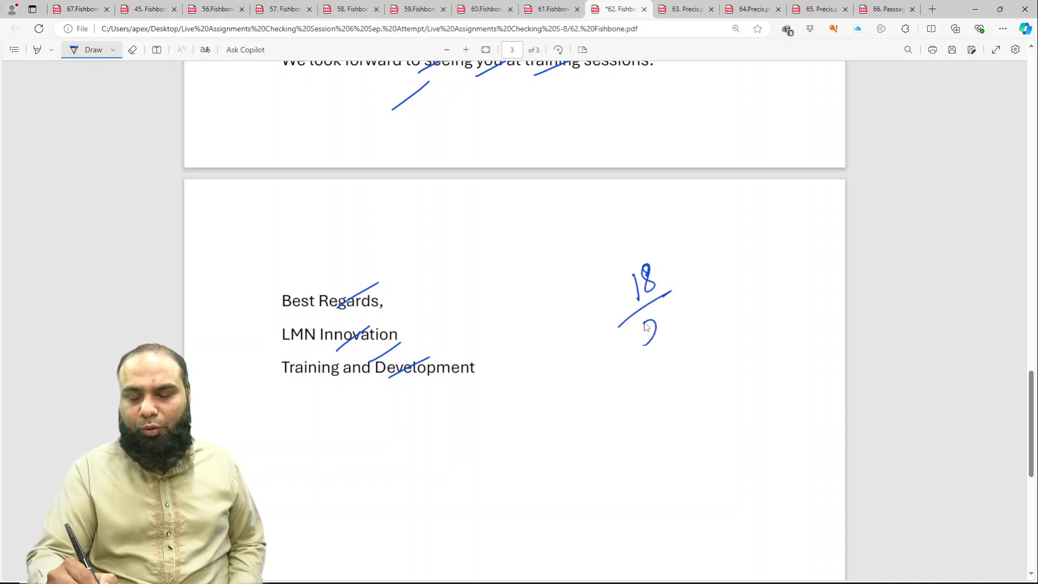
drag(678, 292, 608, 270)
drag(714, 254, 664, 315)
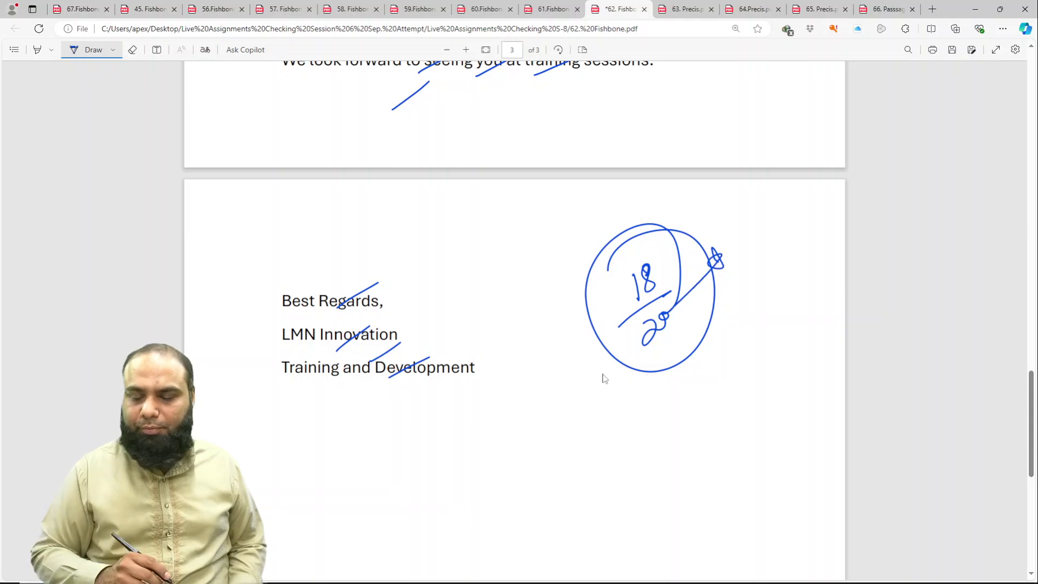
key(ctrl+s)
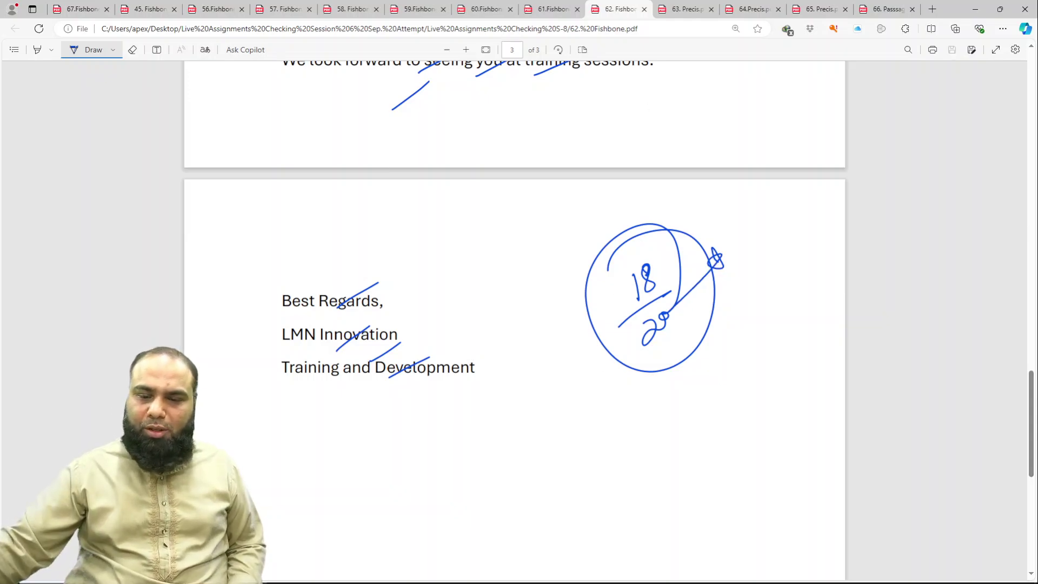
Step: Open the 63. Precis assignment fitted to page width with Draw ink active
click(684, 9)
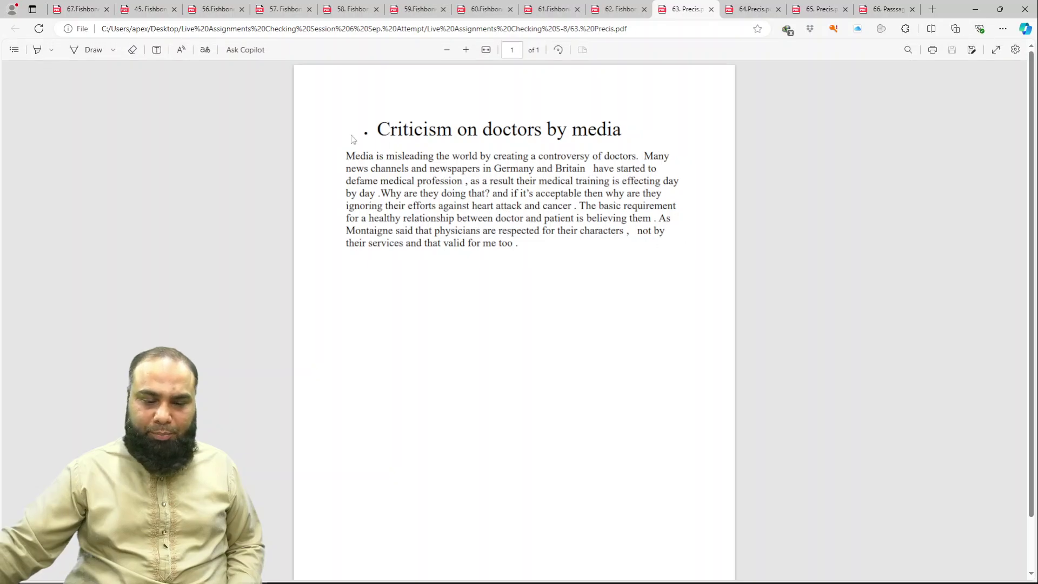
click(486, 50)
click(81, 50)
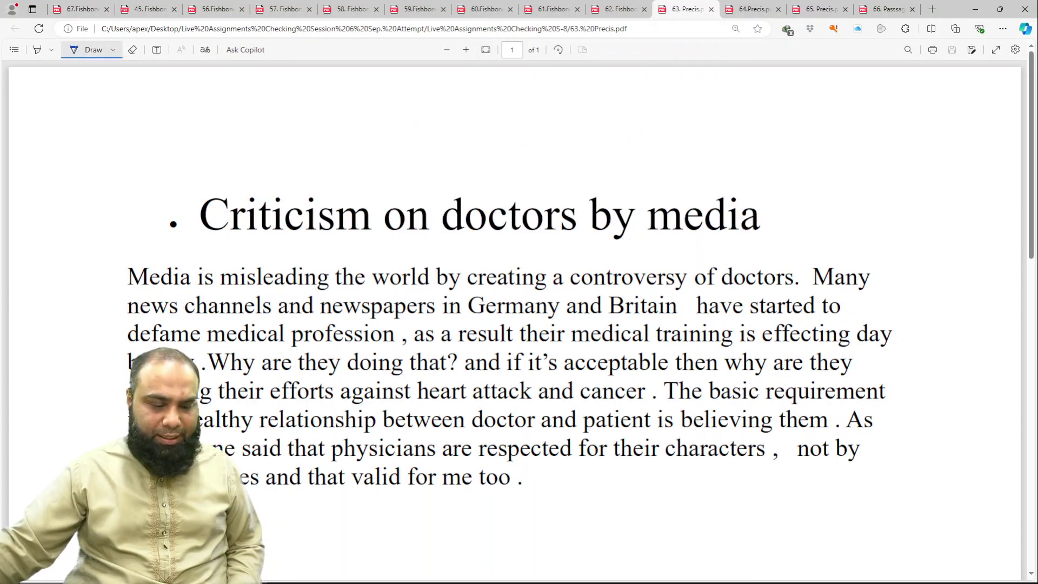
Step: Tick words across the passage's first and third lines, including doctors, profession and medical
drag(358, 297, 404, 275)
mouse_move(454, 294)
mouse_down()
mouse_move(492, 275)
mouse_move(569, 281)
mouse_up()
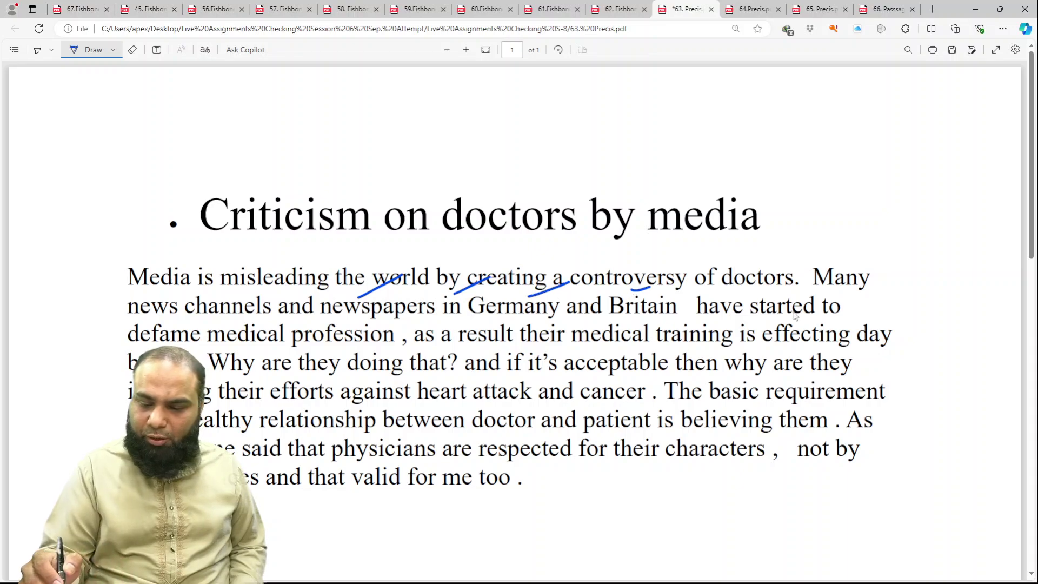
drag(631, 290, 682, 276)
drag(755, 294, 797, 278)
mouse_move(275, 352)
mouse_down()
mouse_move(301, 332)
mouse_move(369, 331)
mouse_up()
mouse_move(389, 353)
mouse_down()
mouse_move(427, 334)
mouse_move(511, 336)
mouse_up()
drag(563, 350, 606, 337)
drag(761, 351, 798, 338)
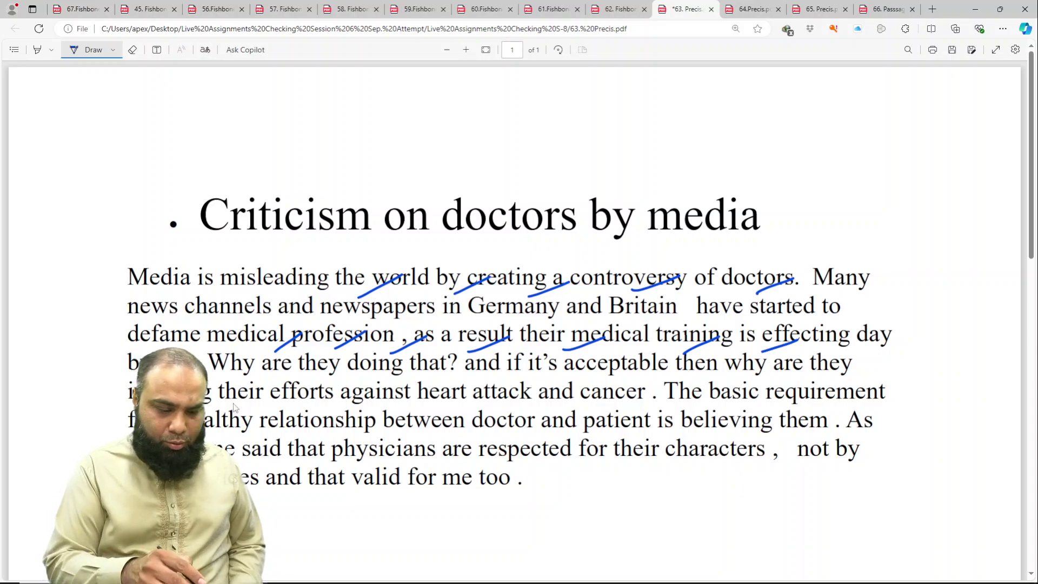
Step: Tick words in the fifth and sixth lines and underline the physicians quotation and last line
drag(233, 404, 266, 381)
mouse_move(444, 403)
mouse_down()
mouse_move(479, 386)
mouse_move(475, 352)
mouse_up()
drag(611, 409, 646, 393)
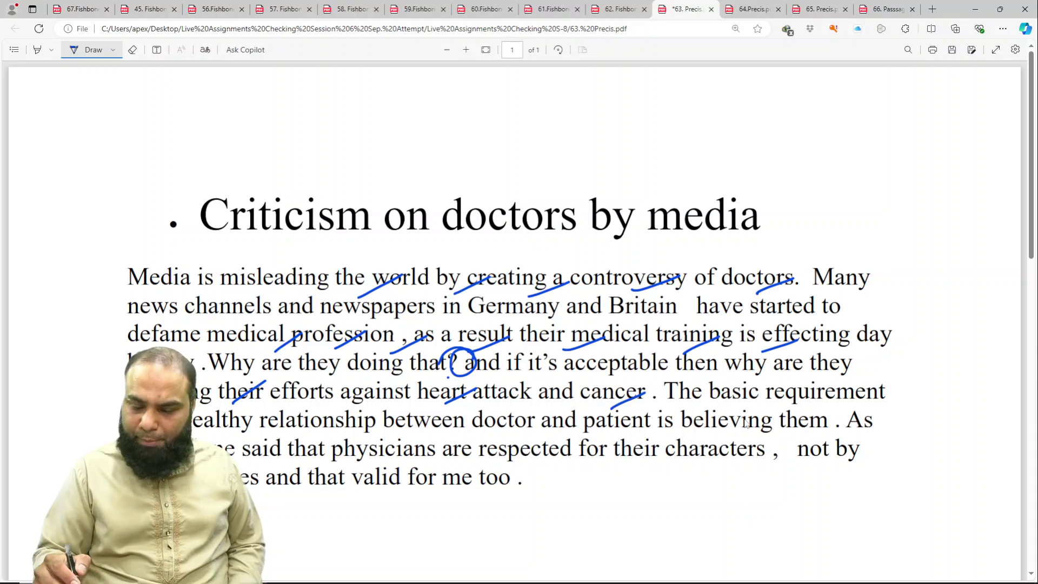
drag(744, 421, 783, 402)
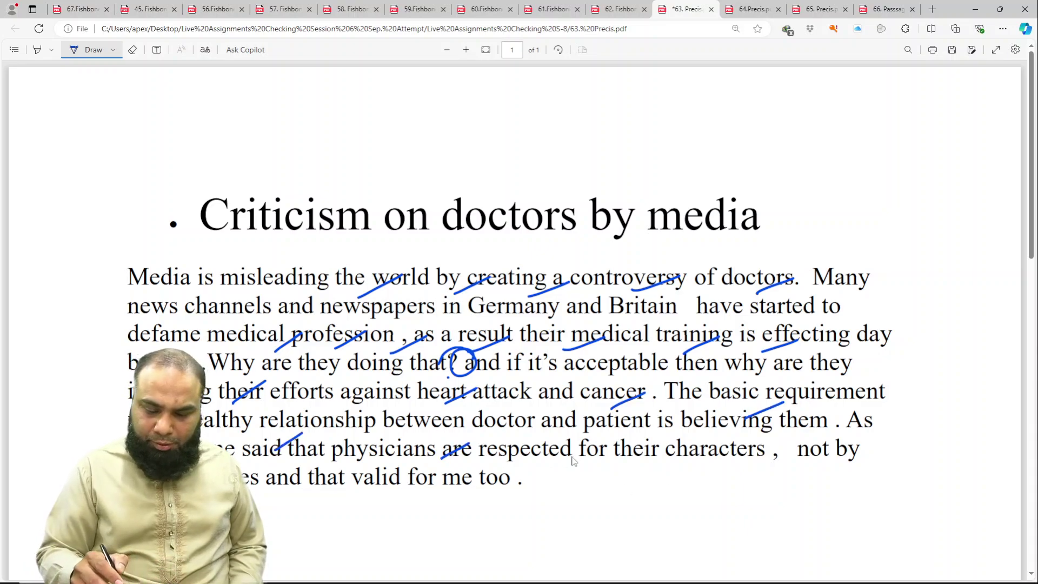
drag(588, 458, 619, 444)
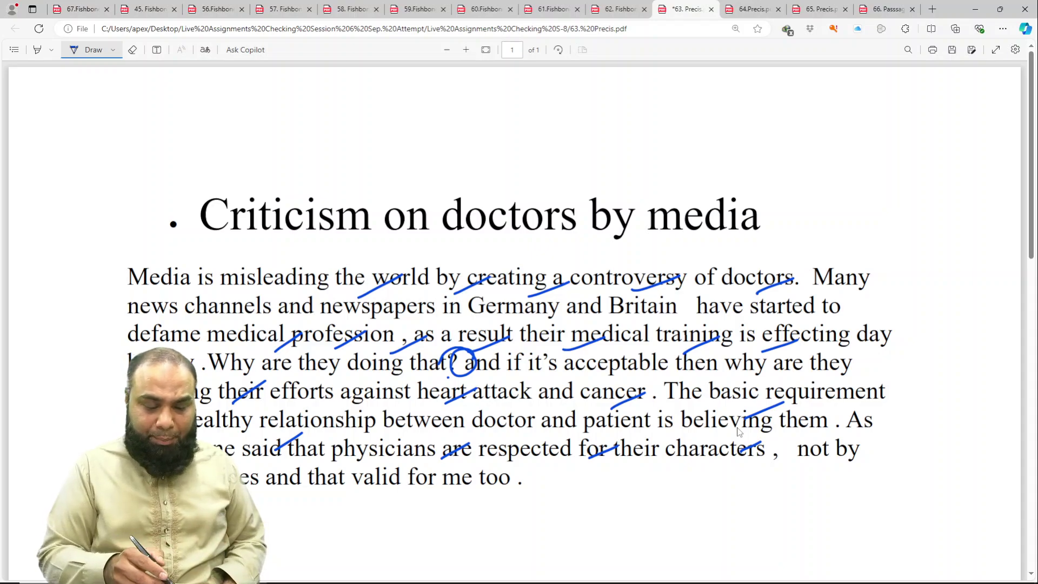
drag(233, 465, 880, 468)
drag(238, 489, 500, 493)
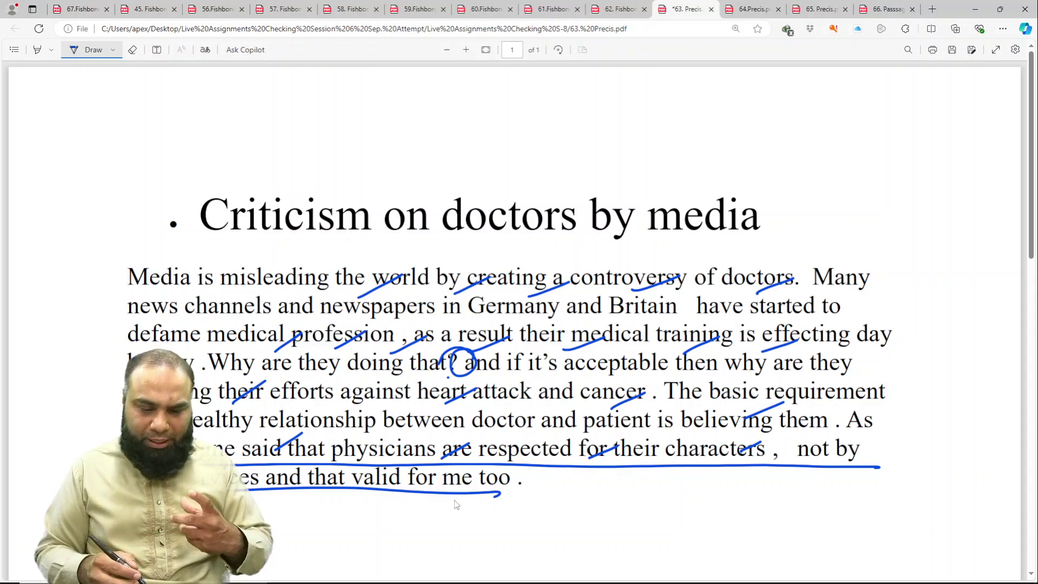
Step: Write a circled 7/10 score below the text and save the precis
mouse_move(592, 493)
mouse_down()
mouse_move(604, 508)
mouse_move(633, 498)
mouse_move(613, 543)
mouse_up()
drag(621, 520, 619, 522)
drag(600, 458, 541, 493)
key(ctrl+s)
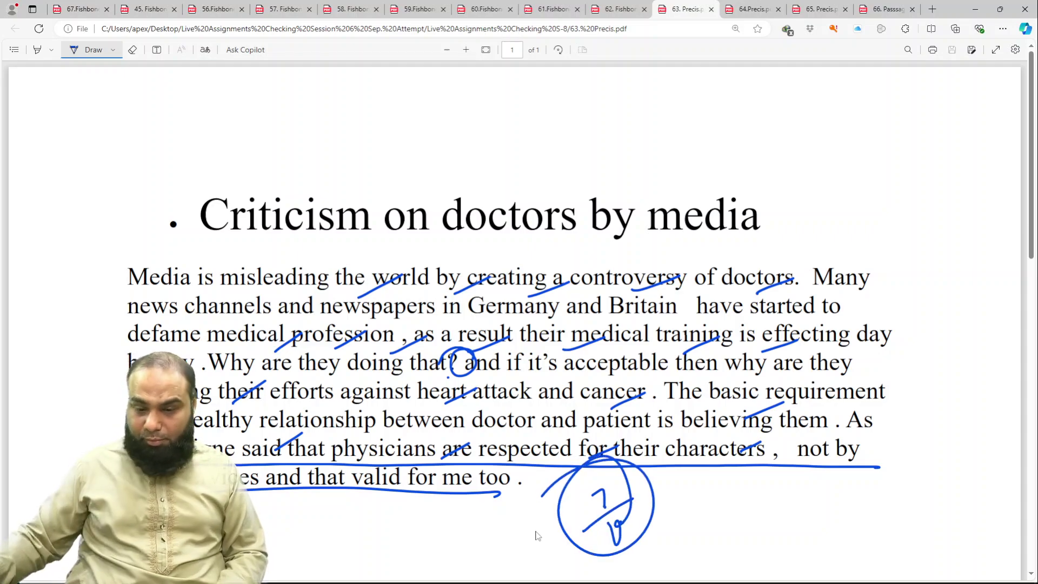
Step: On the 64.Precis severe-weather précis, tick words on the water and Thunderstorms lines
click(750, 9)
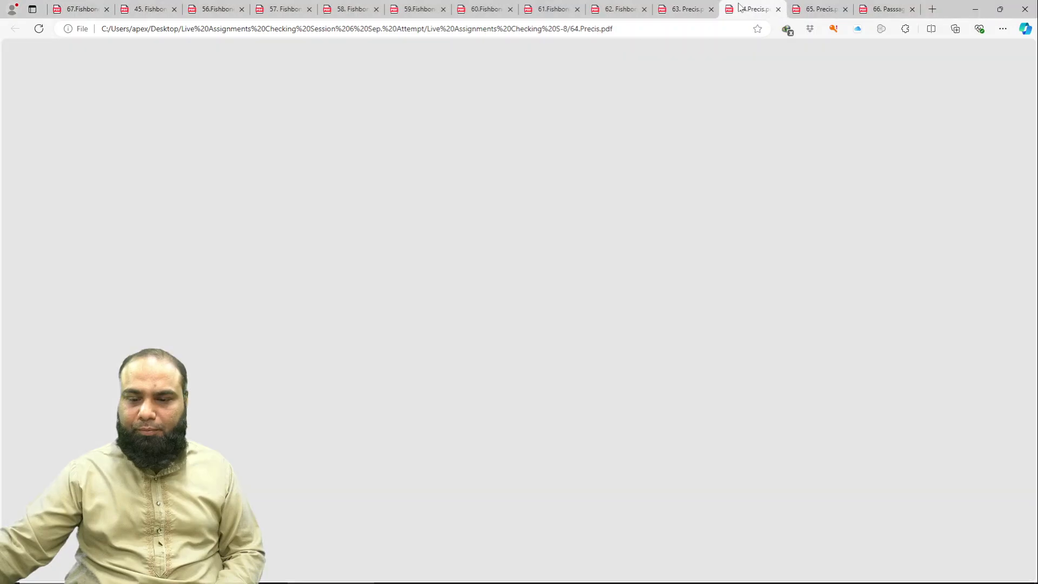
click(486, 49)
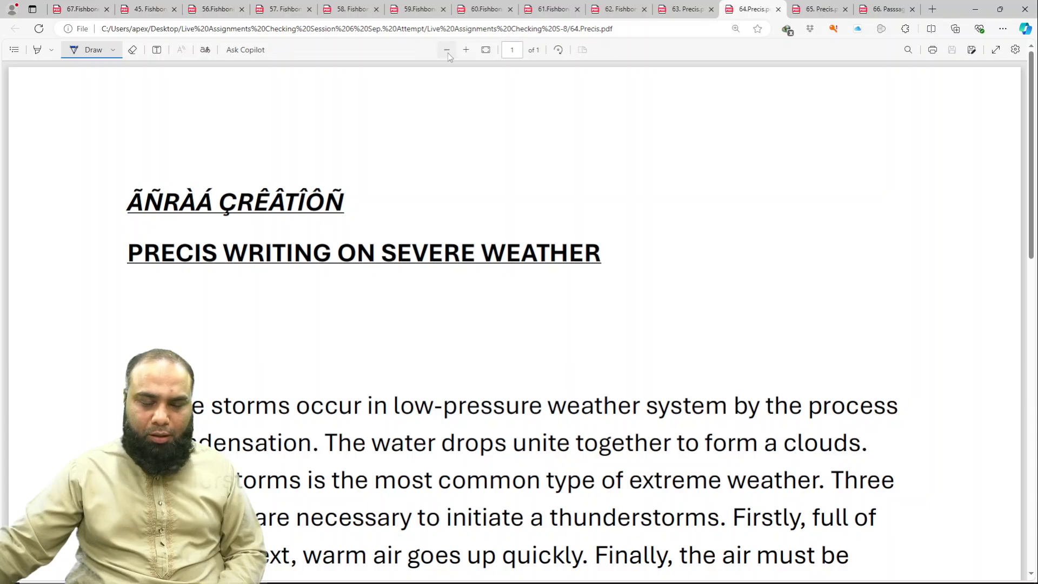
click(447, 50)
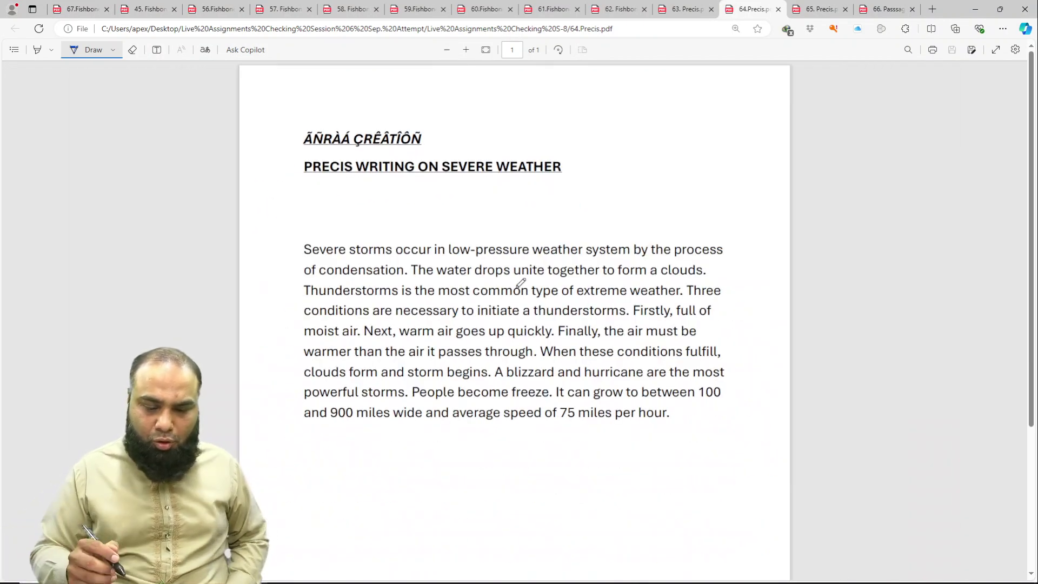
mouse_move(447, 279)
mouse_down()
mouse_move(477, 261)
mouse_move(530, 260)
mouse_up()
drag(549, 269, 635, 253)
drag(641, 273, 671, 256)
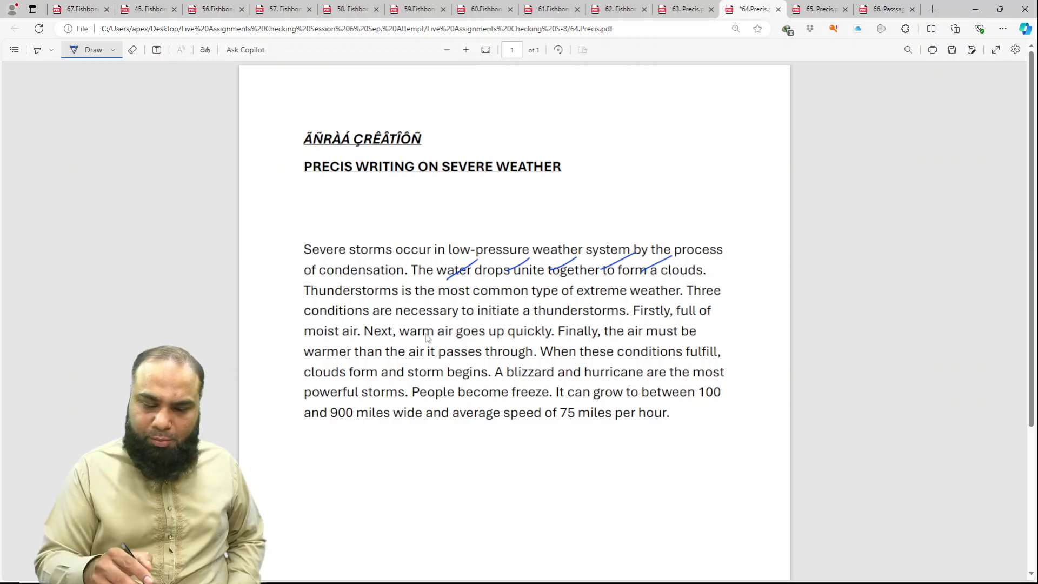
mouse_move(412, 306)
mouse_down()
mouse_move(435, 292)
mouse_move(506, 288)
mouse_up()
drag(537, 302, 573, 289)
drag(587, 299, 676, 287)
Step: Tick words along the moist air and clouds lines
mouse_move(368, 340)
mouse_down()
mouse_move(396, 325)
mouse_move(452, 326)
mouse_up()
drag(472, 335, 504, 324)
drag(533, 327, 572, 317)
drag(632, 335, 707, 325)
mouse_move(362, 377)
mouse_down()
mouse_move(394, 359)
mouse_move(453, 356)
mouse_up()
drag(474, 376, 511, 361)
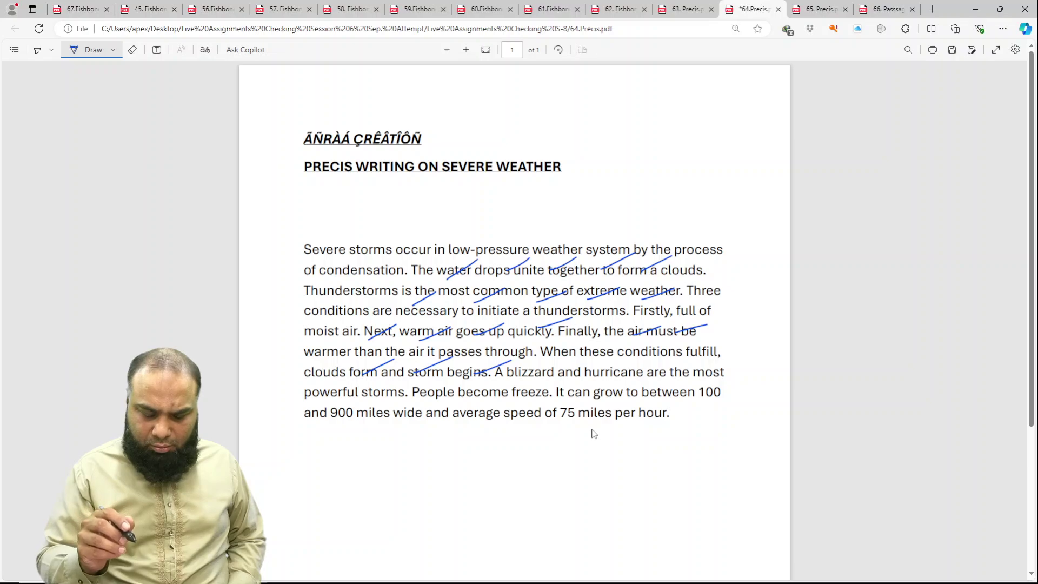
Step: Underline 'Firstly, full of' through 'clouds form and storm begins.' and circle the errors, including 'freeze'
drag(626, 314, 715, 316)
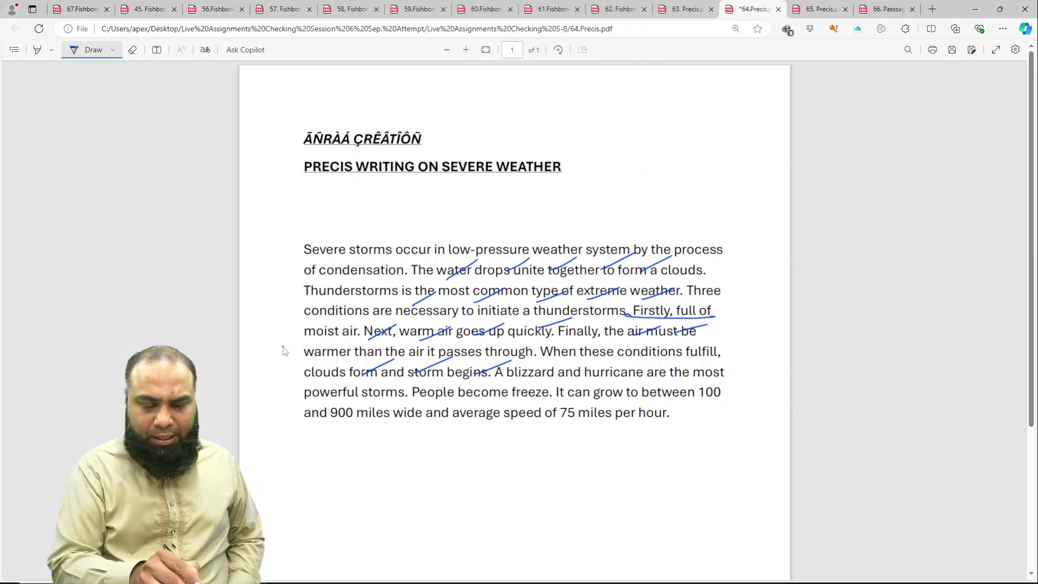
drag(283, 347, 708, 340)
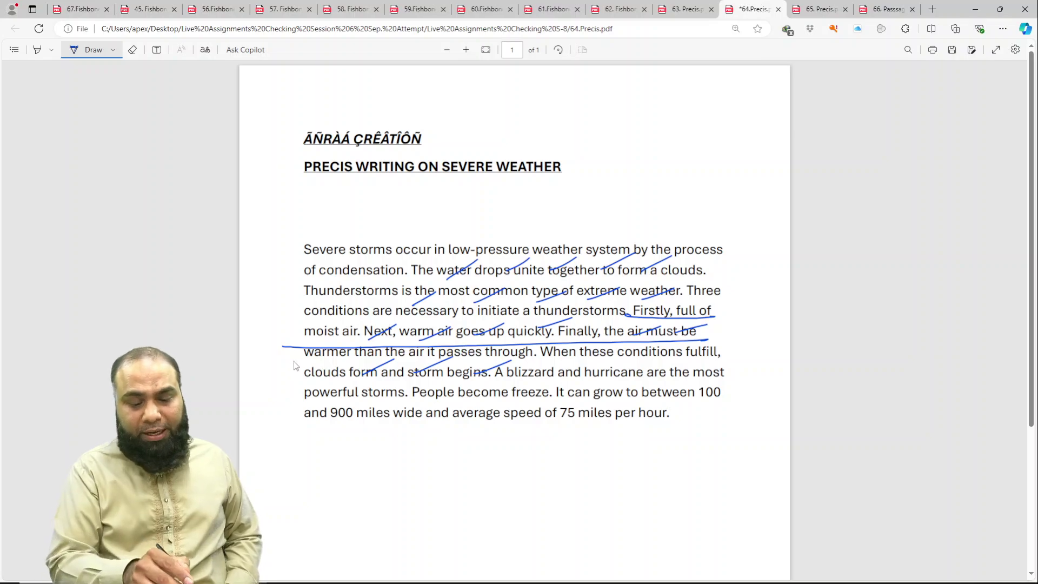
drag(286, 368, 540, 366)
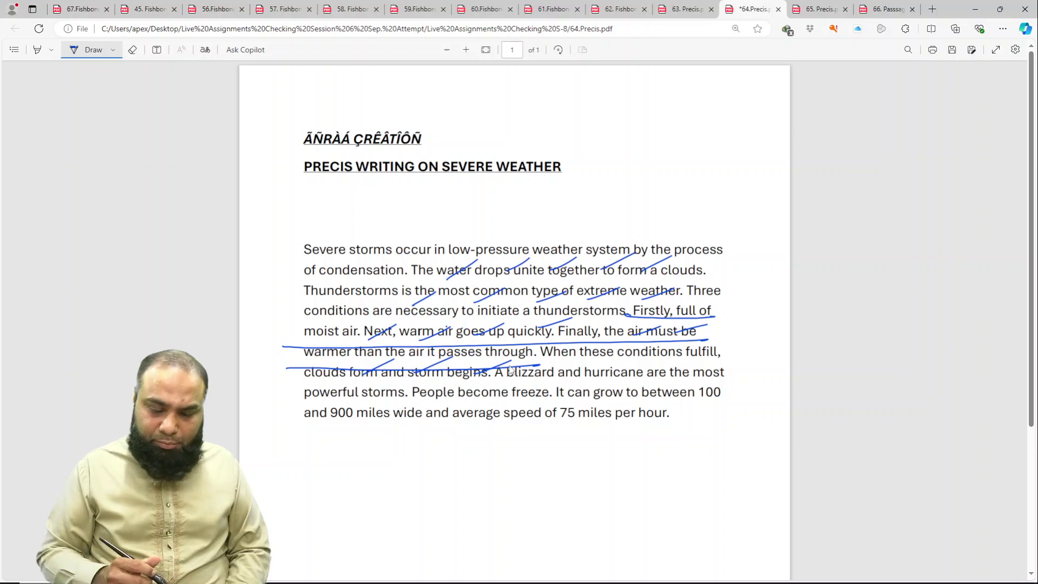
drag(498, 376, 492, 373)
drag(469, 378, 502, 359)
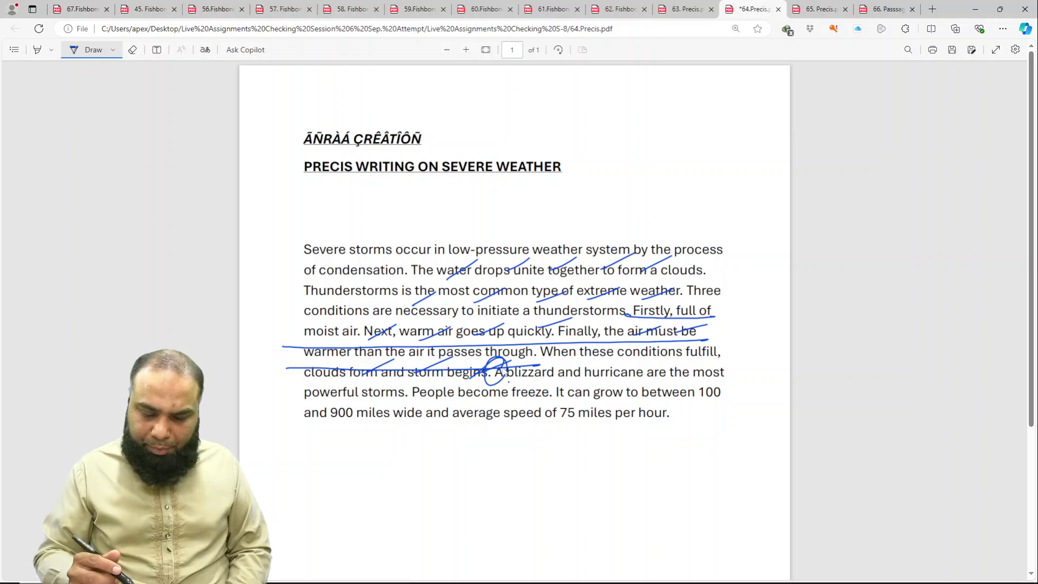
drag(538, 381, 510, 383)
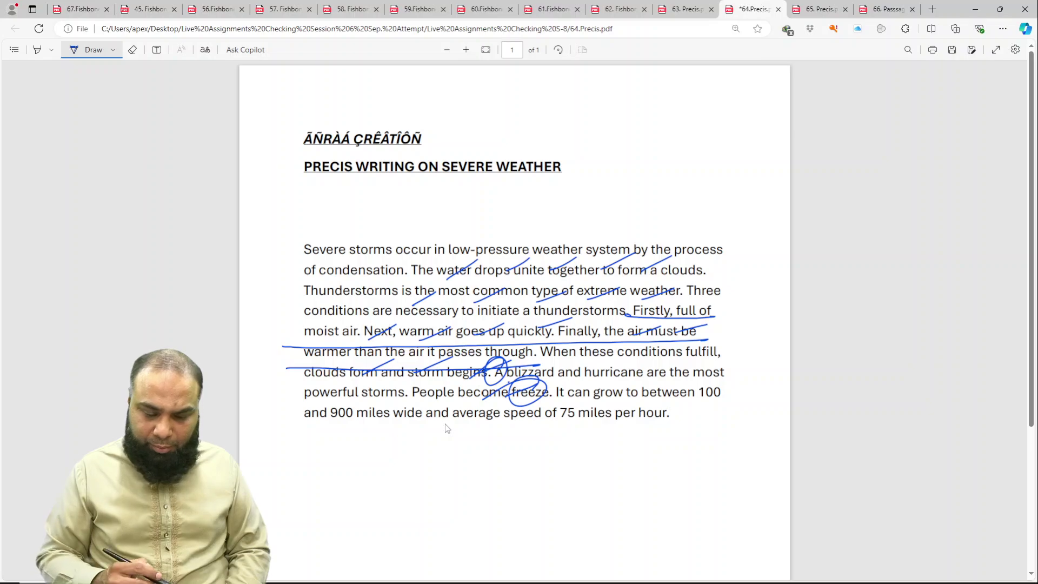
Step: Tick 'speed' and 'per', bracket 'and average', write and circle a grade below, and save
drag(511, 433, 540, 417)
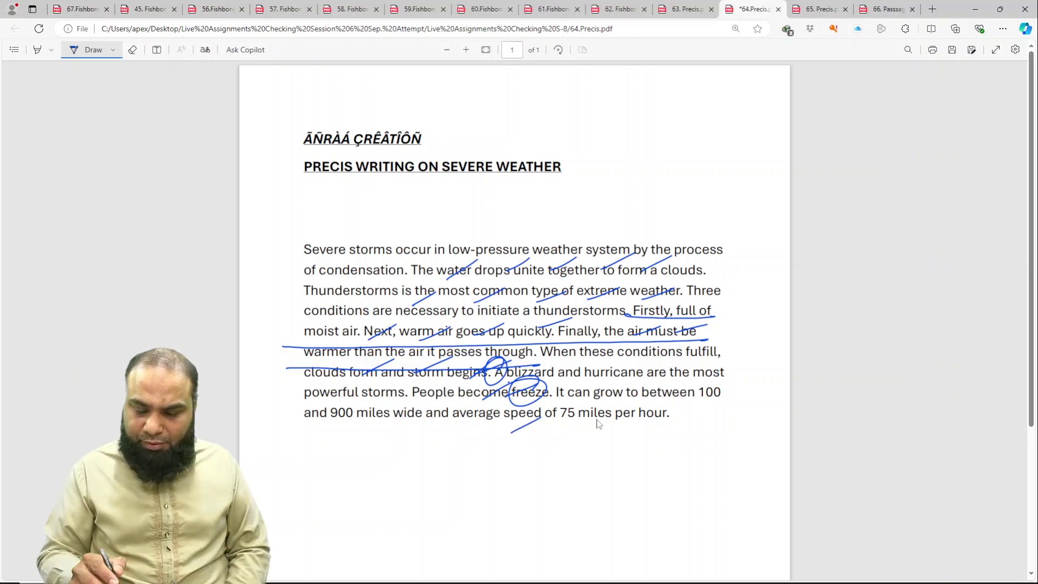
drag(604, 428, 635, 413)
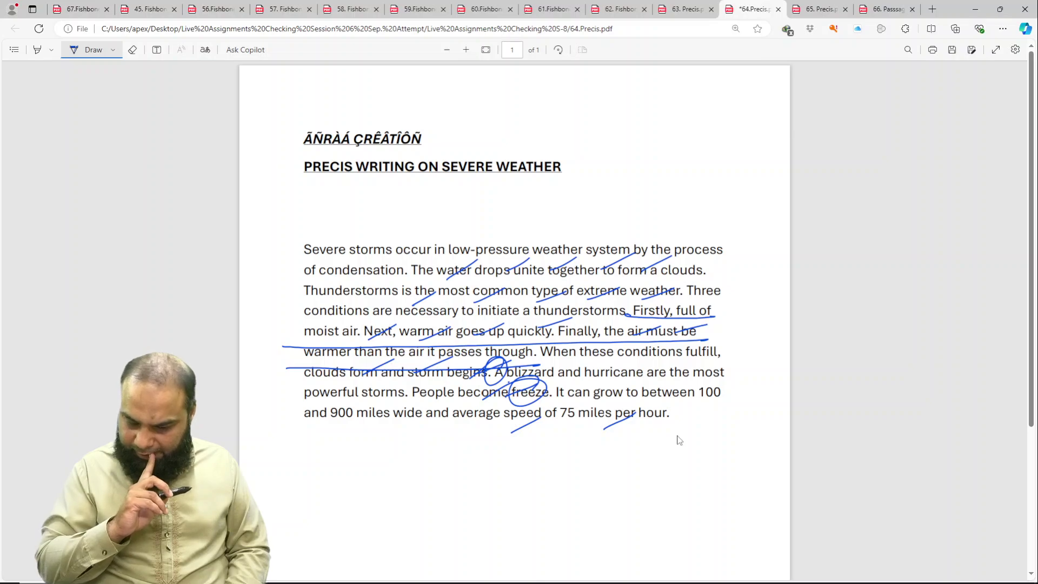
drag(458, 394, 459, 415)
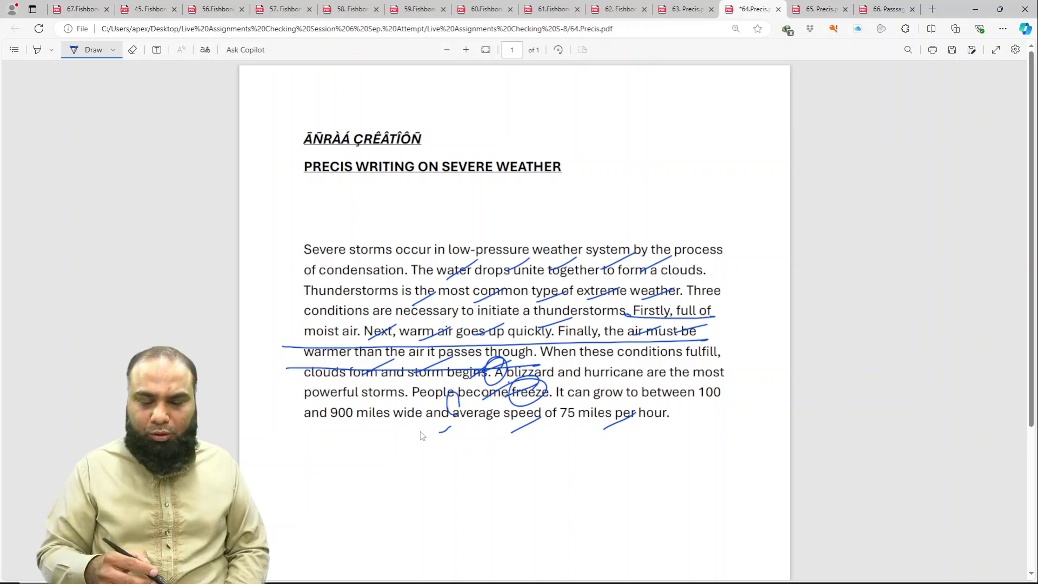
drag(546, 456, 554, 483)
drag(521, 522, 585, 472)
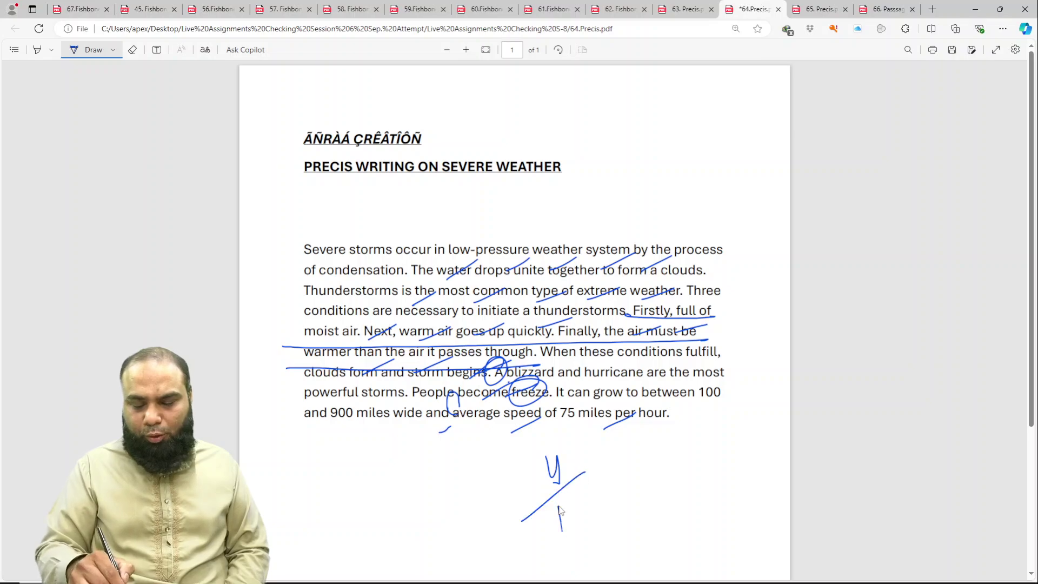
drag(559, 506, 571, 499)
drag(557, 427, 543, 433)
drag(497, 476, 618, 460)
key(ctrl+s)
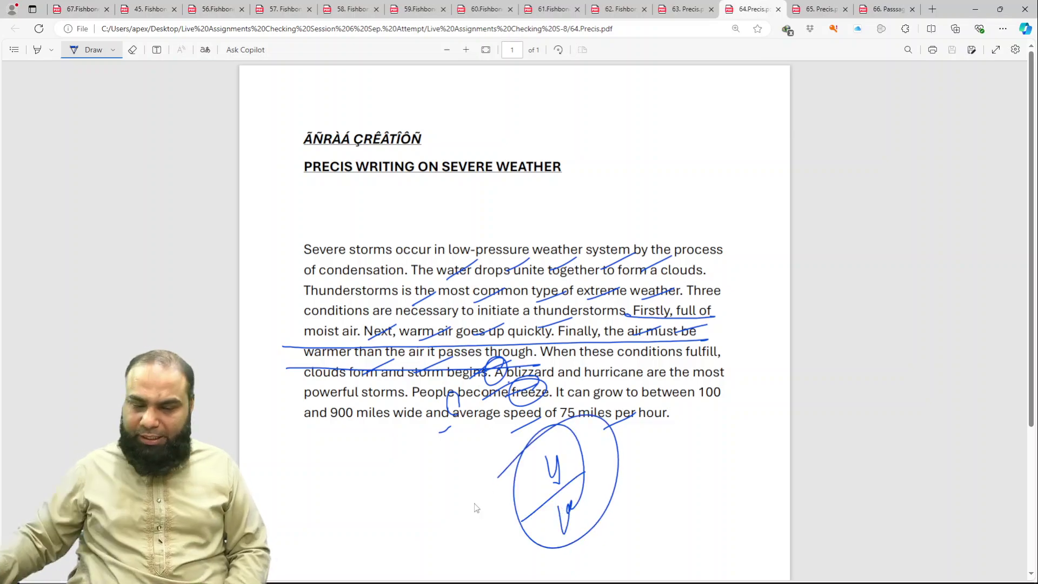
key(ctrl+Tab)
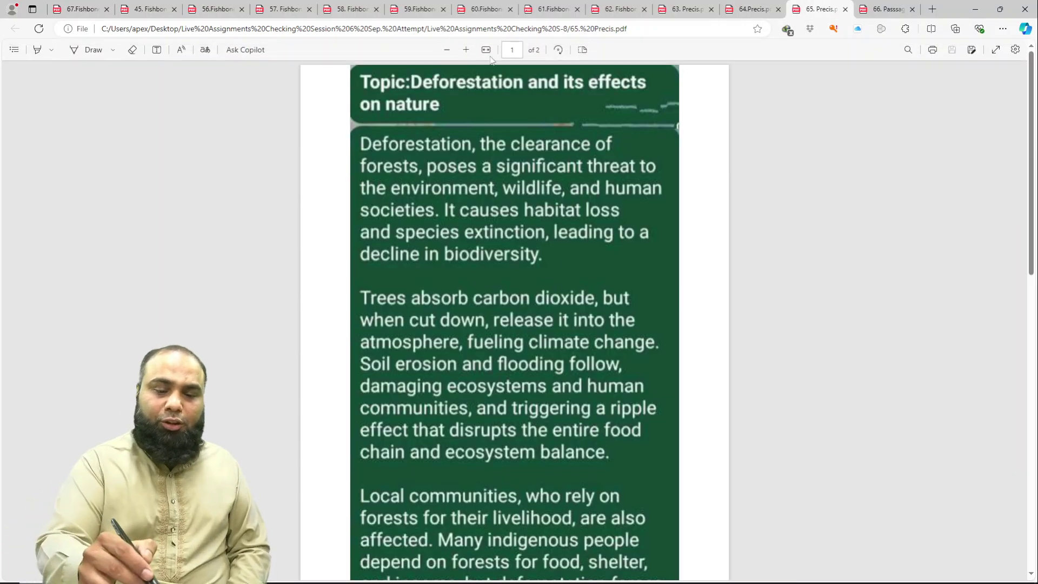
Step: Switch the ink to yellow and tick words in the deforestation title and opening lines
key(ctrl+plus)
key(ctrl+0)
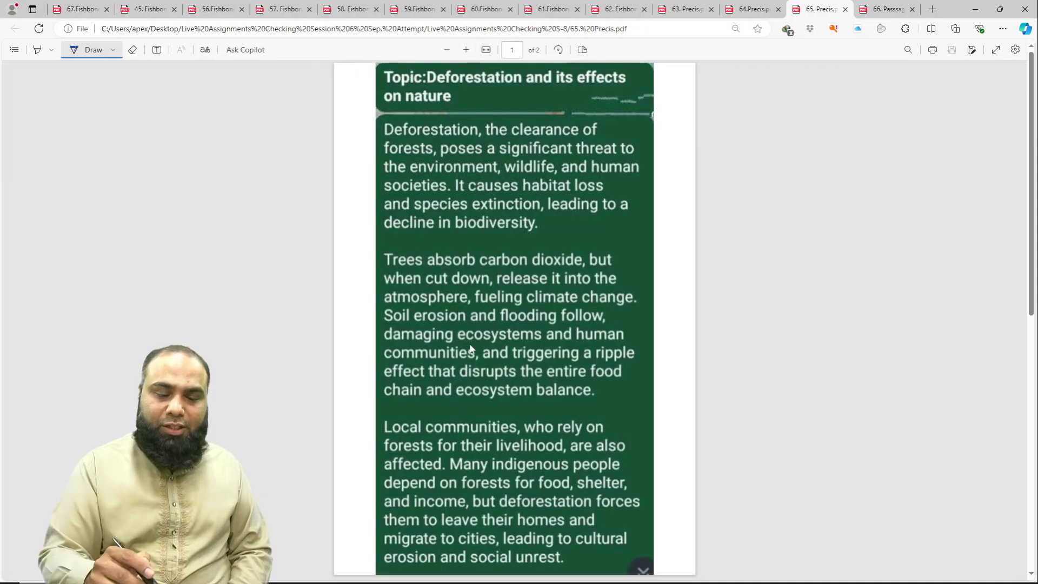
click(112, 50)
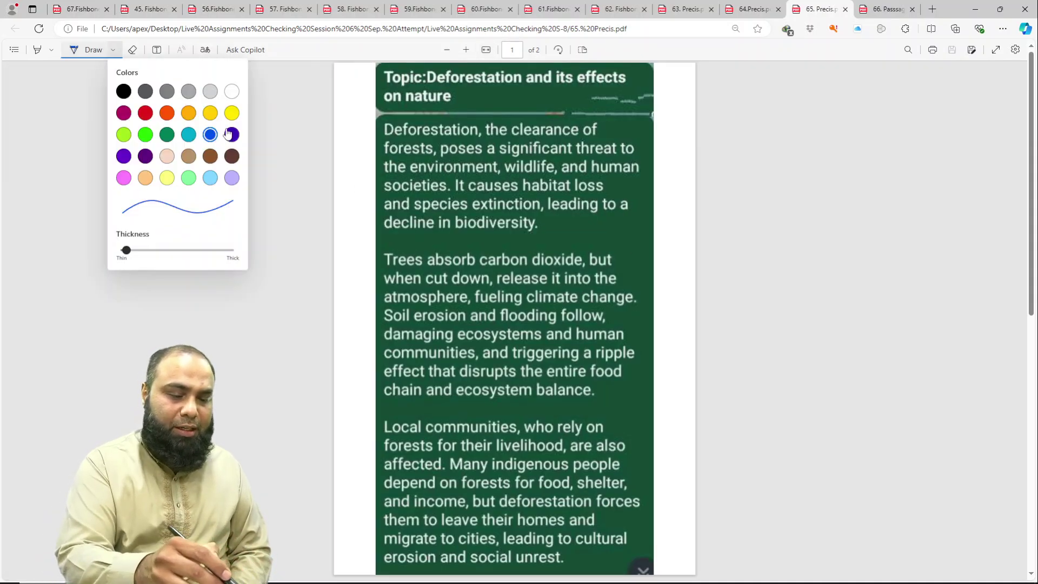
click(231, 112)
drag(523, 95, 552, 81)
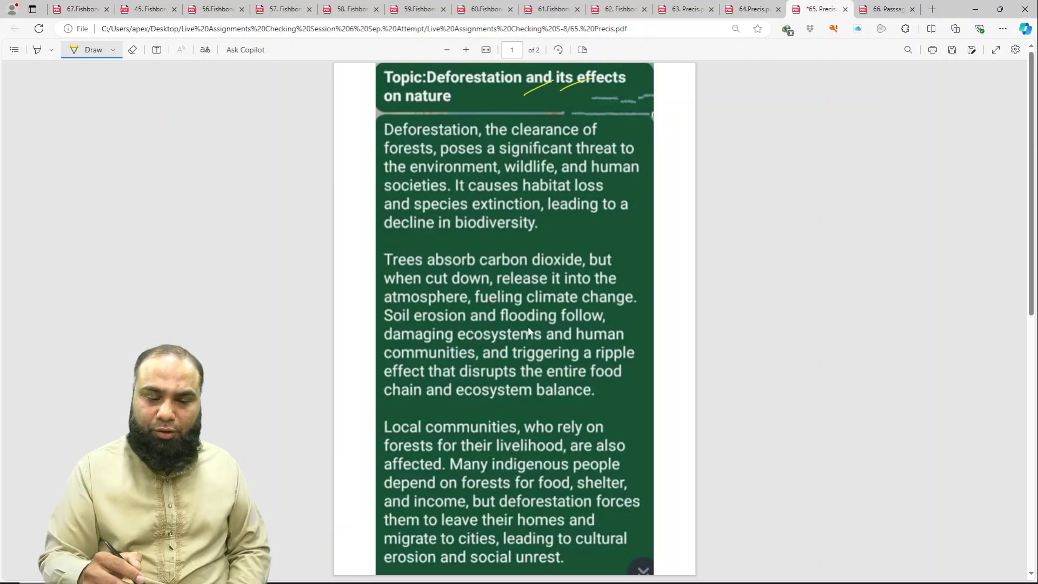
drag(457, 161, 482, 148)
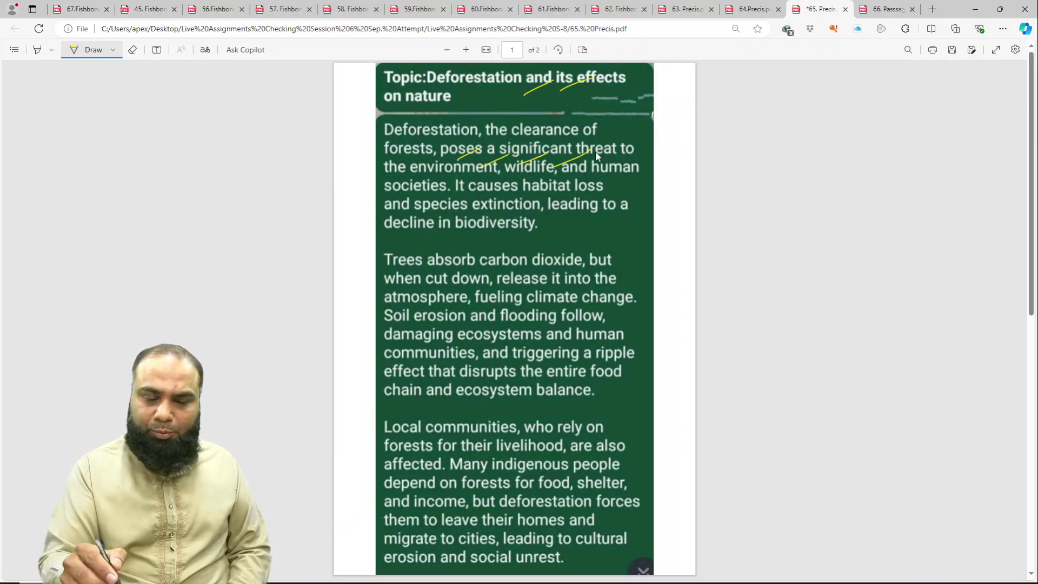
mouse_move(435, 195)
mouse_down()
mouse_move(464, 183)
mouse_move(516, 185)
mouse_up()
mouse_move(543, 199)
mouse_down()
mouse_move(576, 186)
mouse_move(575, 199)
mouse_up()
drag(581, 211, 606, 201)
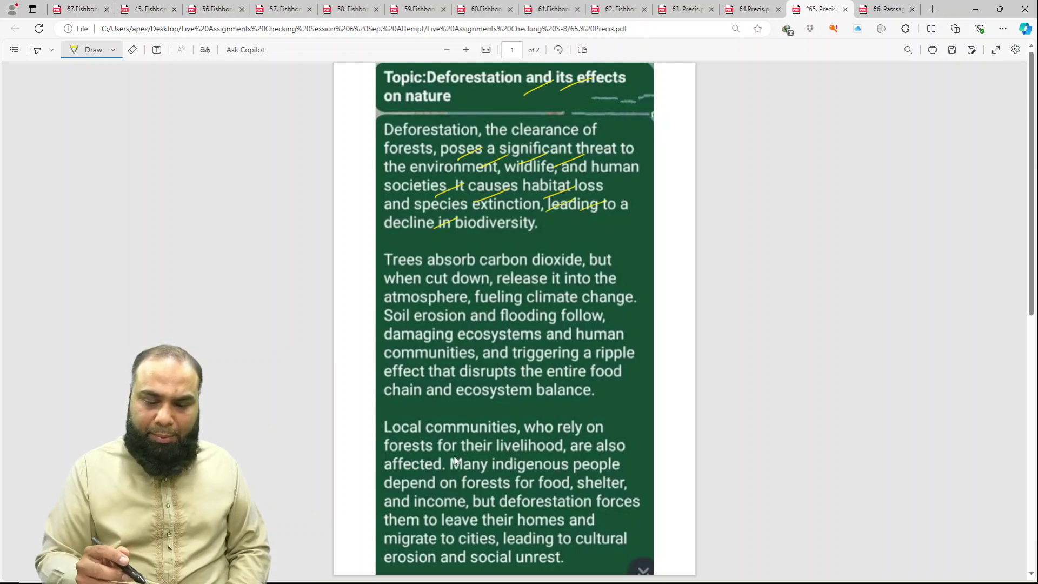
drag(527, 295, 558, 279)
drag(567, 296, 593, 286)
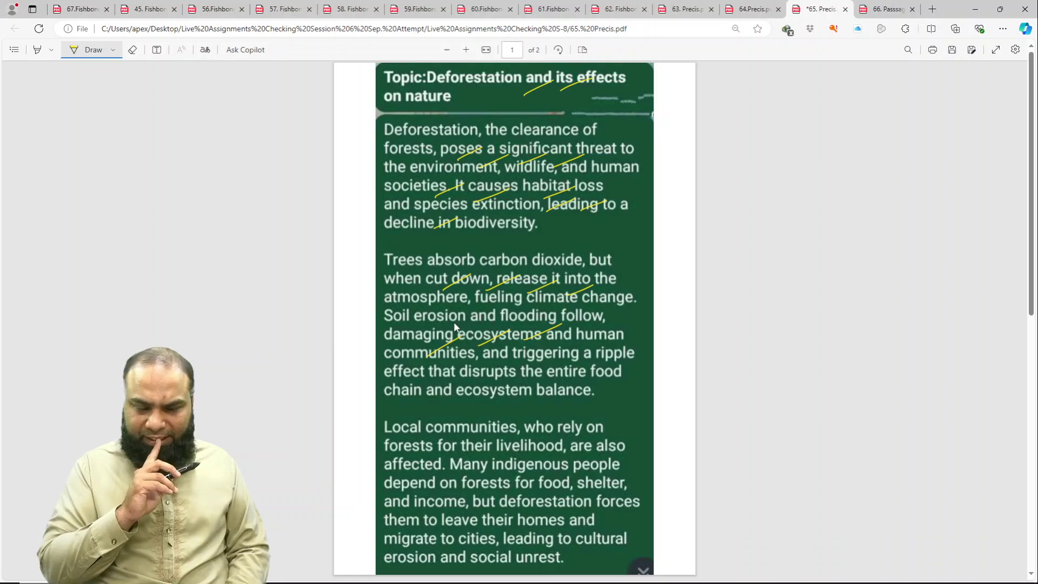
Step: Tick 'atmosphere', 'ecosystem' and 'balance', circle 'communities, who', and tick the livelihood and income lines
mouse_move(392, 287)
mouse_down()
mouse_move(381, 290)
mouse_move(479, 287)
mouse_up()
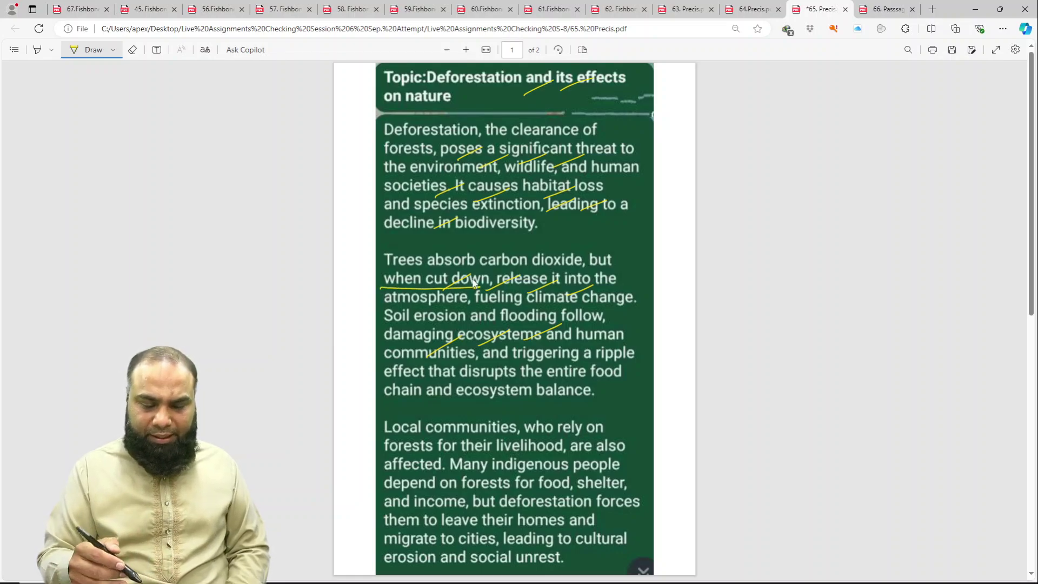
drag(466, 377, 493, 360)
mouse_move(485, 396)
mouse_down()
mouse_move(519, 373)
mouse_move(590, 379)
mouse_up()
scroll(600, 367, down, 4)
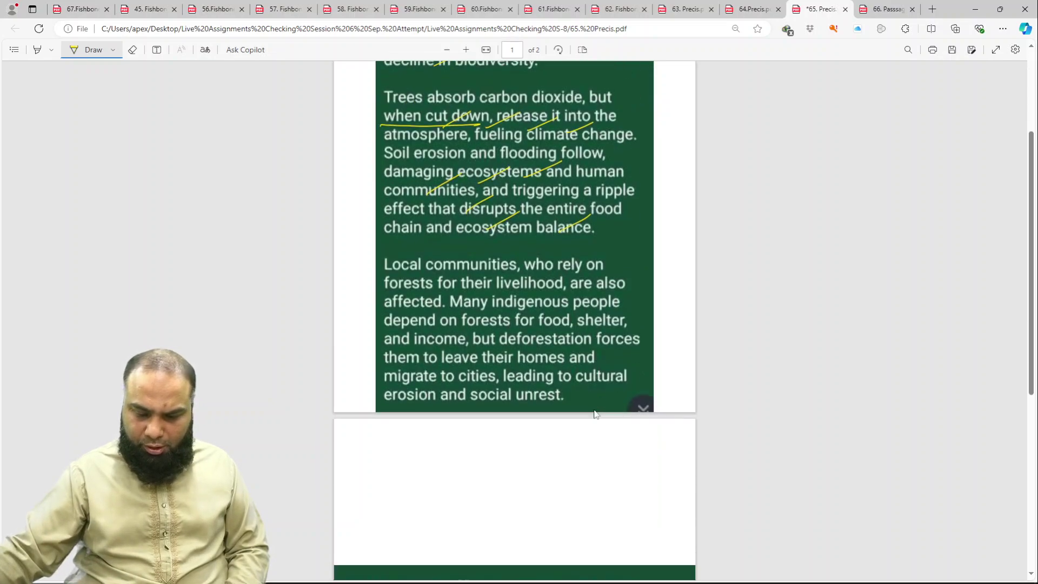
drag(543, 208, 557, 201)
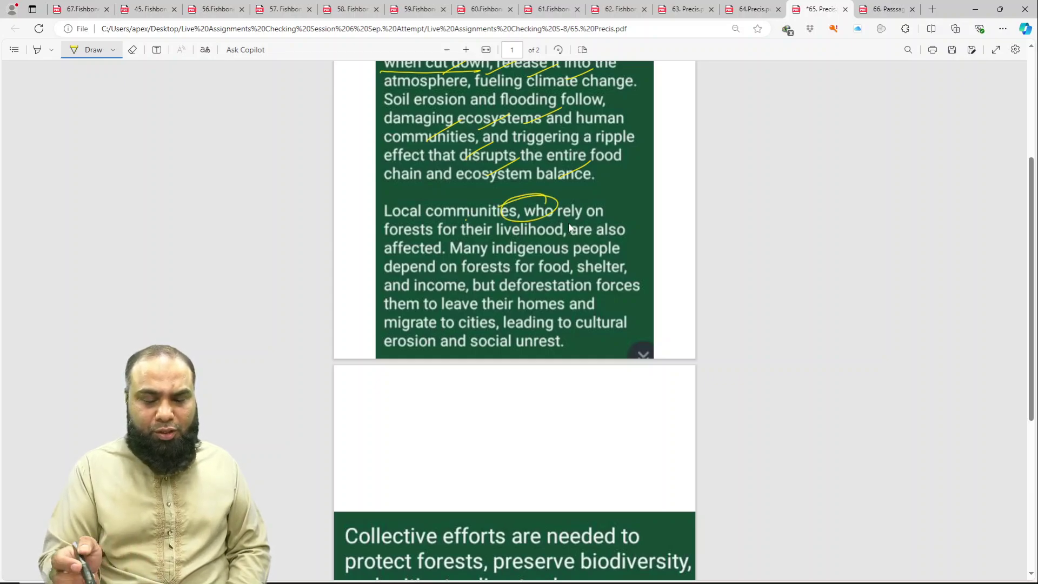
drag(410, 272, 444, 247)
drag(460, 261, 485, 247)
drag(522, 246, 605, 232)
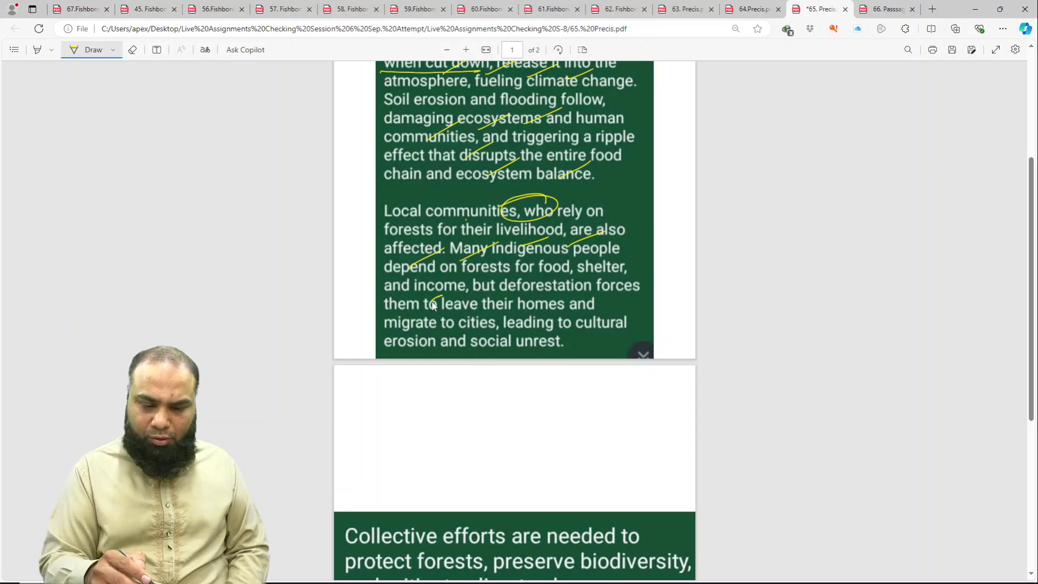
drag(432, 305, 465, 282)
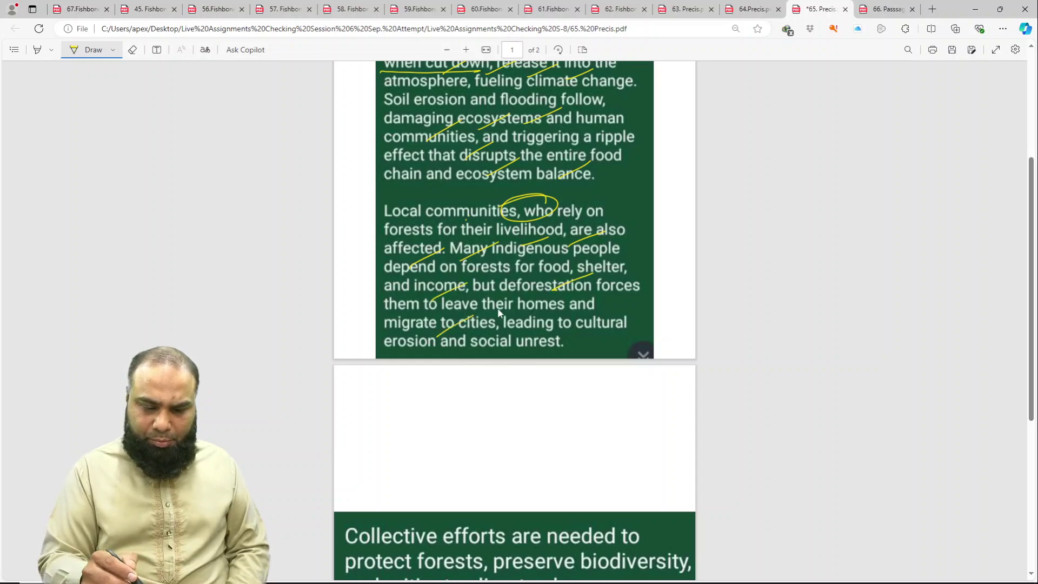
drag(512, 352, 535, 339)
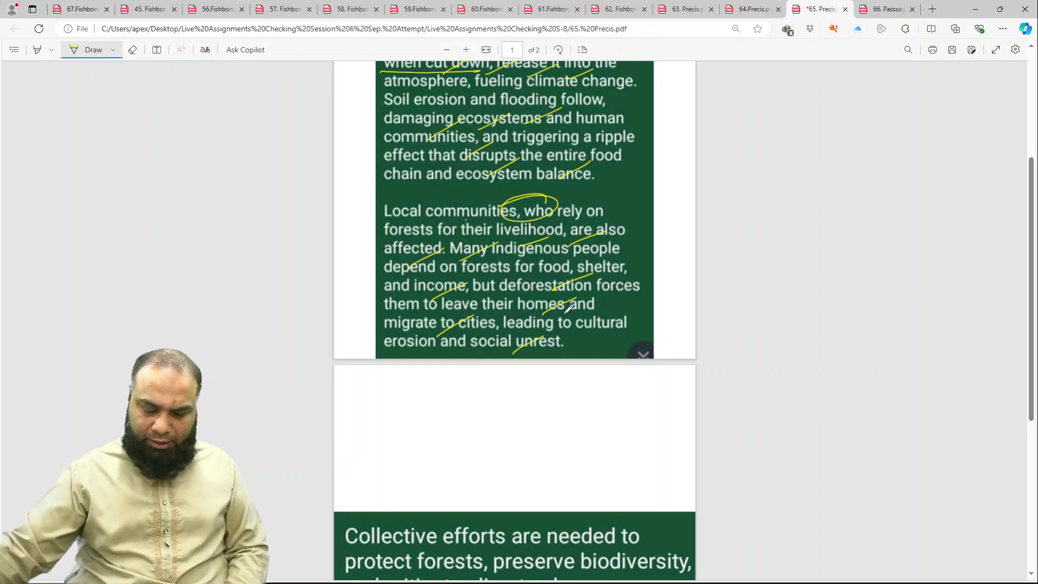
Step: Tick the closing lines on page 2: 'sustainable', 'future', 'prevent', 'land use practices'
scroll(566, 311, down, 4)
scroll(566, 311, down, 1)
mouse_move(428, 275)
mouse_down()
mouse_move(468, 254)
mouse_move(541, 259)
mouse_up()
drag(554, 277, 594, 261)
drag(405, 345, 442, 323)
drag(468, 330, 555, 306)
drag(569, 314, 610, 298)
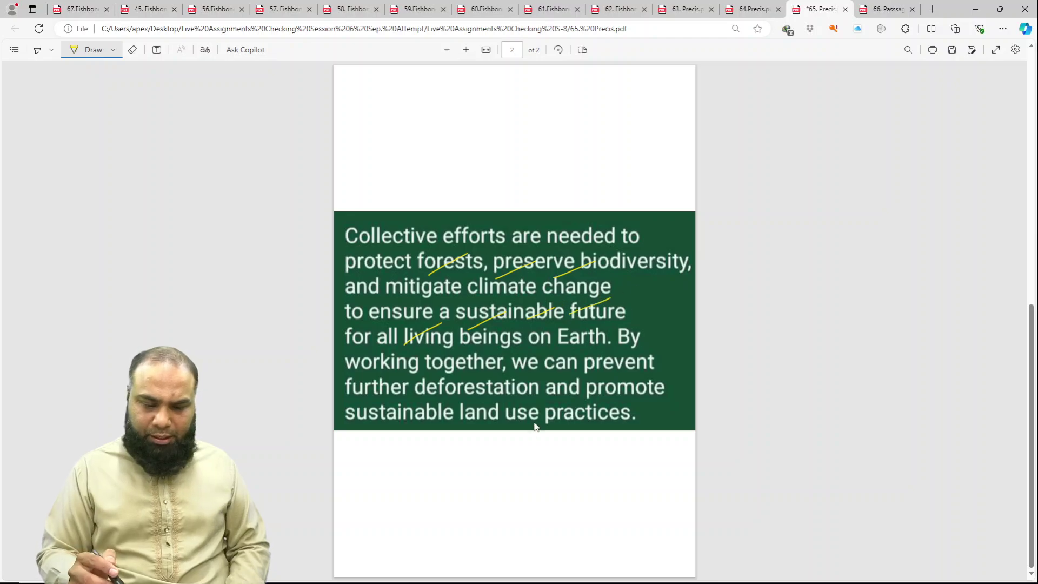
drag(417, 385, 458, 363)
mouse_move(515, 373)
mouse_down()
mouse_move(554, 353)
mouse_move(604, 358)
mouse_up()
mouse_move(468, 417)
mouse_down()
mouse_move(513, 390)
mouse_move(557, 396)
mouse_up()
drag(584, 405, 620, 393)
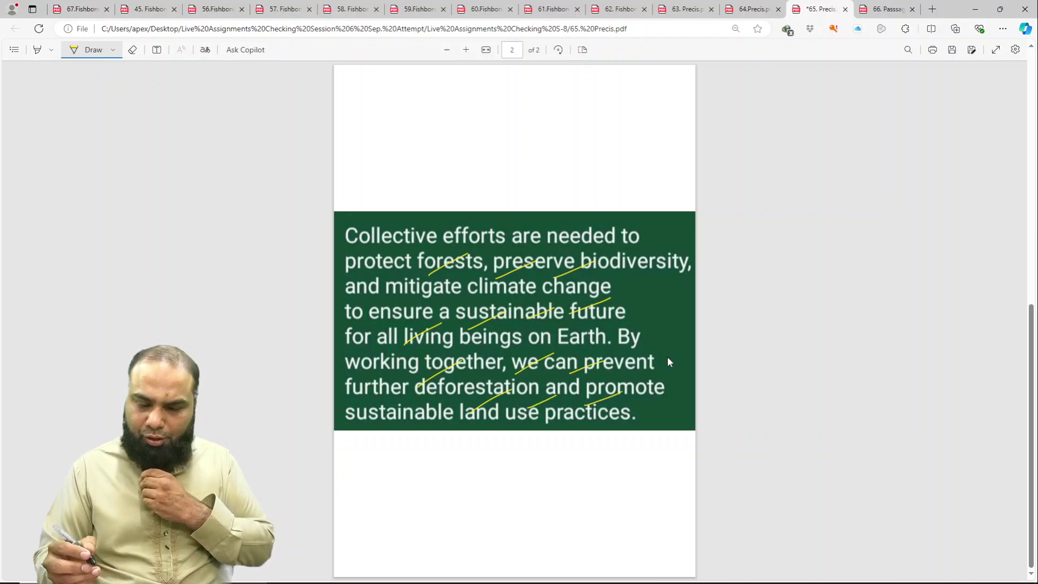
Step: Switch the ink to blue, write and circle the 15.5/20 score, and save the précis
click(113, 50)
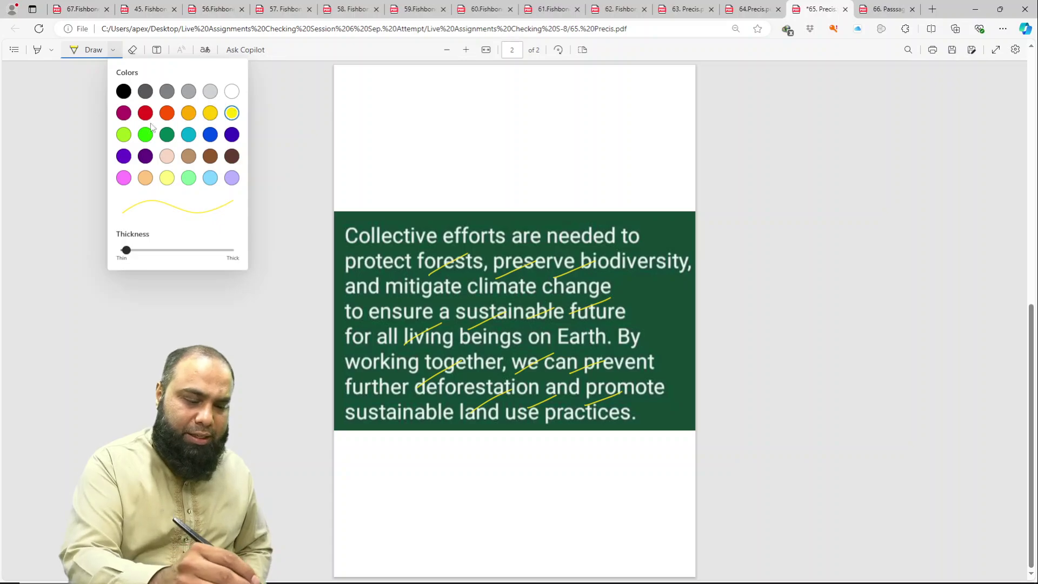
click(212, 137)
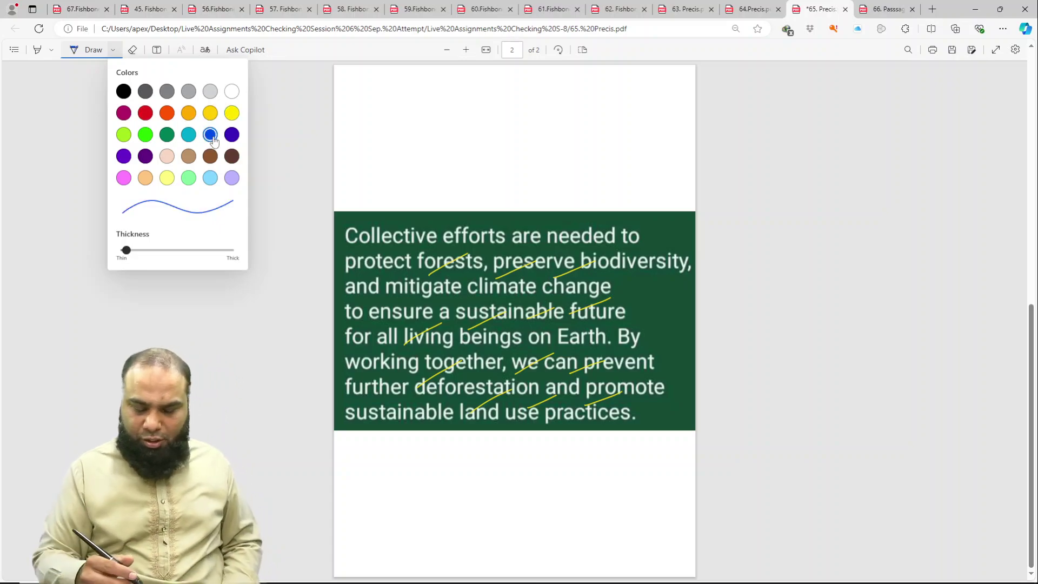
mouse_move(536, 464)
mouse_down()
mouse_move(543, 481)
mouse_move(585, 469)
mouse_up()
drag(518, 518, 603, 466)
drag(565, 505, 595, 489)
mouse_move(608, 432)
mouse_down()
mouse_move(642, 433)
mouse_move(460, 483)
mouse_up()
key(ctrl+s)
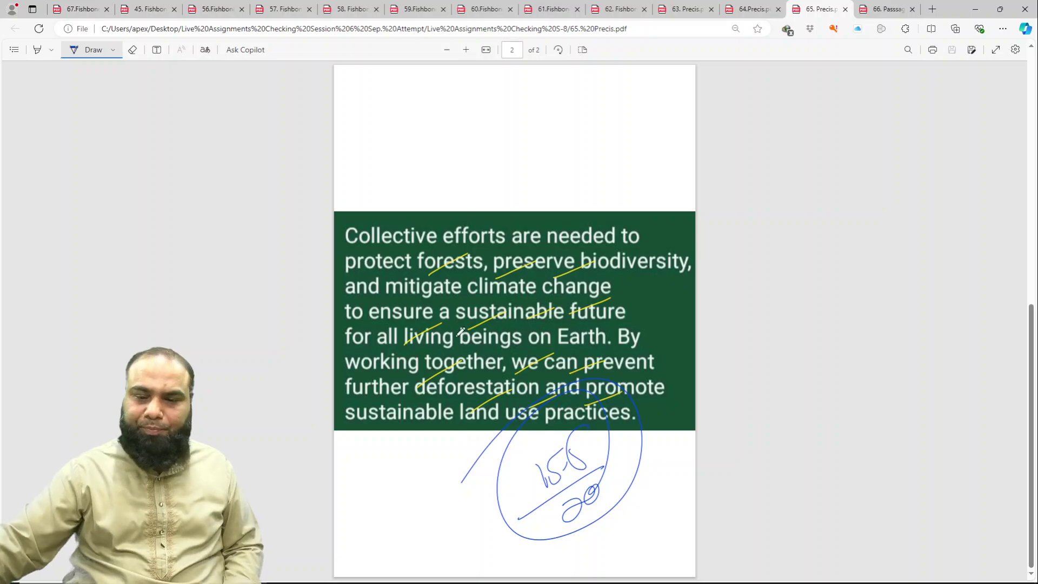
click(872, 10)
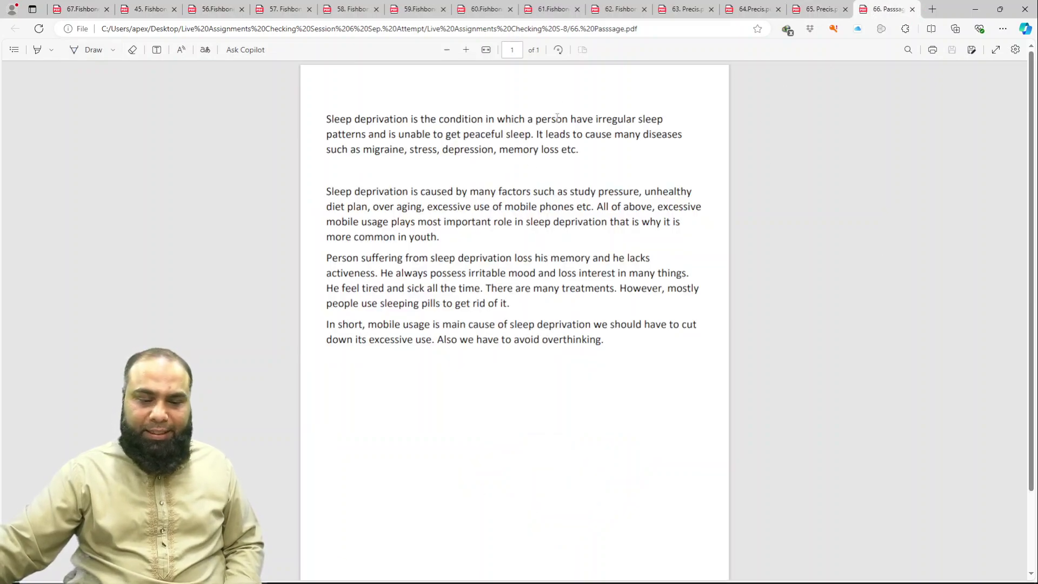
Step: Tick first-paragraph words like 'migraine', 'depression' and 'diseases', and circle the wrong verb 'have'
click(486, 49)
click(81, 54)
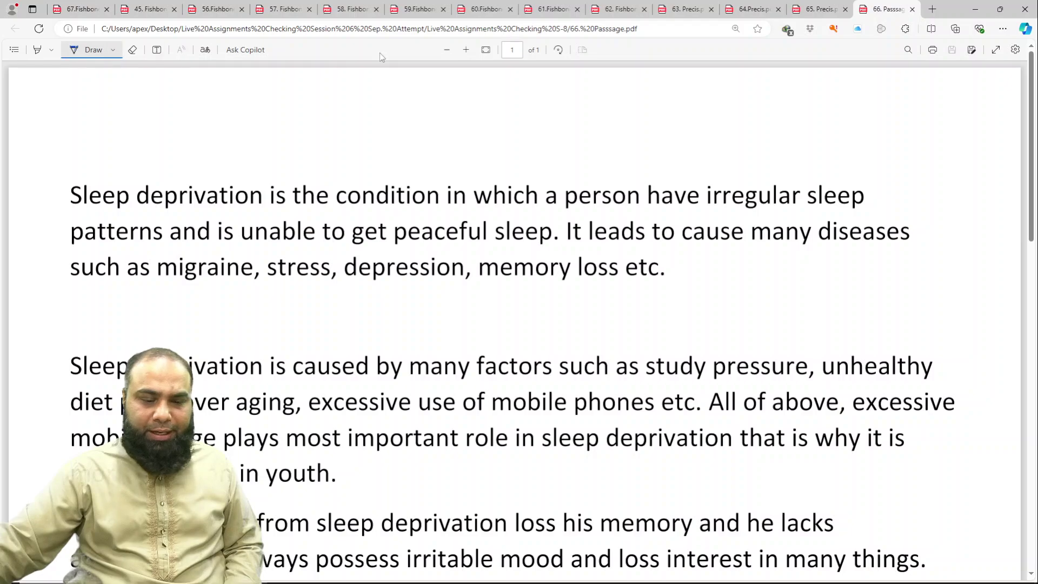
click(446, 50)
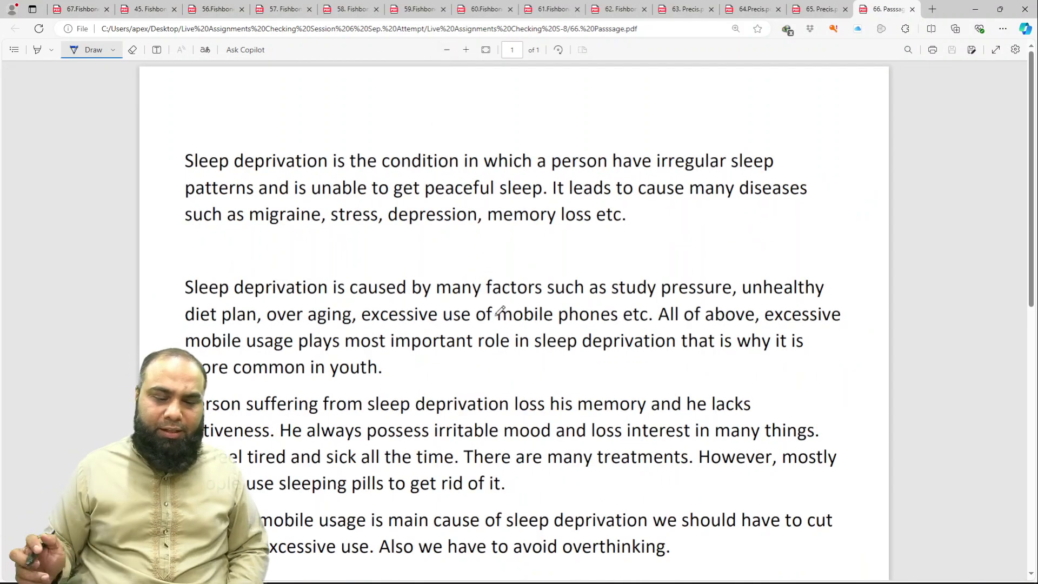
drag(468, 181, 496, 168)
drag(531, 180, 616, 163)
drag(635, 178, 724, 160)
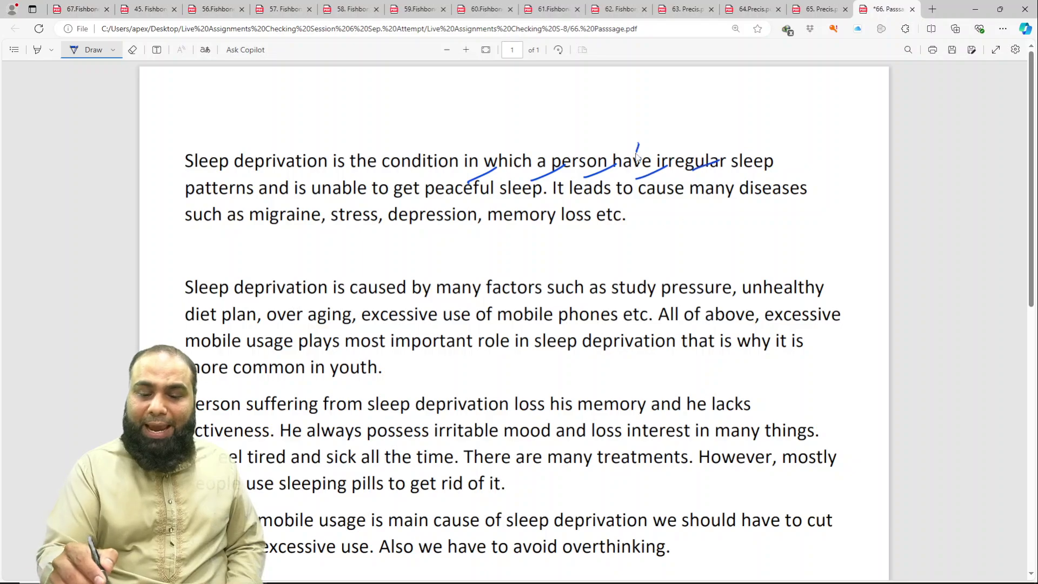
drag(638, 157, 640, 137)
drag(280, 219, 313, 199)
drag(400, 221, 433, 204)
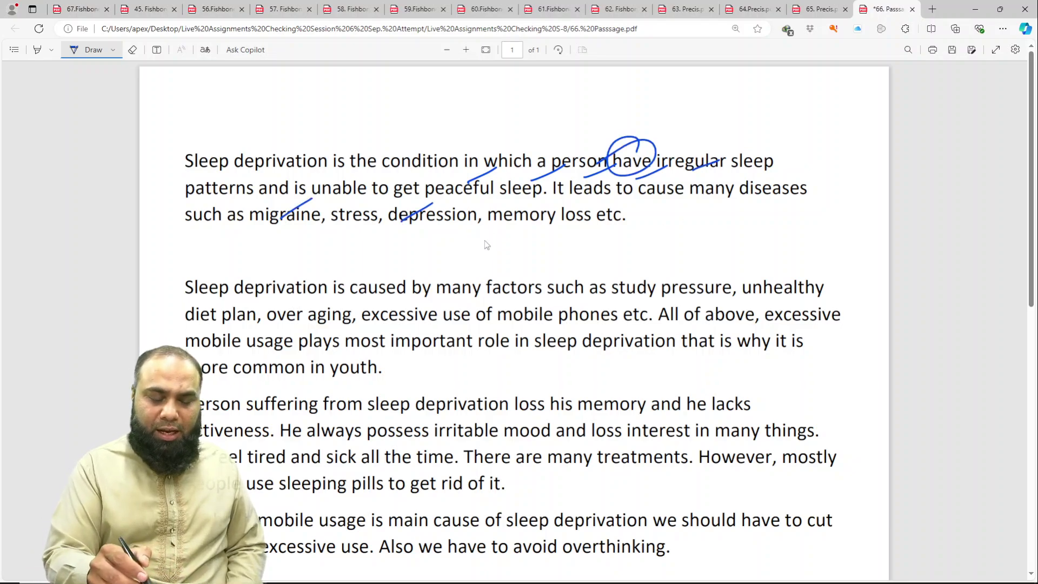
drag(531, 219, 576, 197)
mouse_move(697, 201)
mouse_down()
mouse_move(740, 184)
mouse_move(805, 190)
mouse_up()
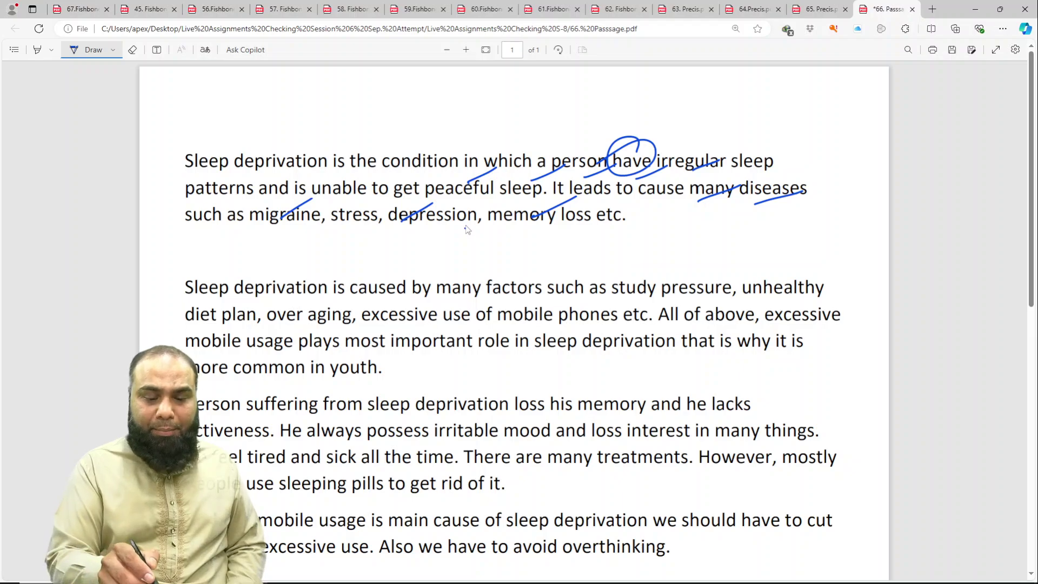
Step: Circle the comma after 'depression' and tick second-paragraph words such as 'aging', 'mobile' and 'youth'
drag(484, 214, 482, 211)
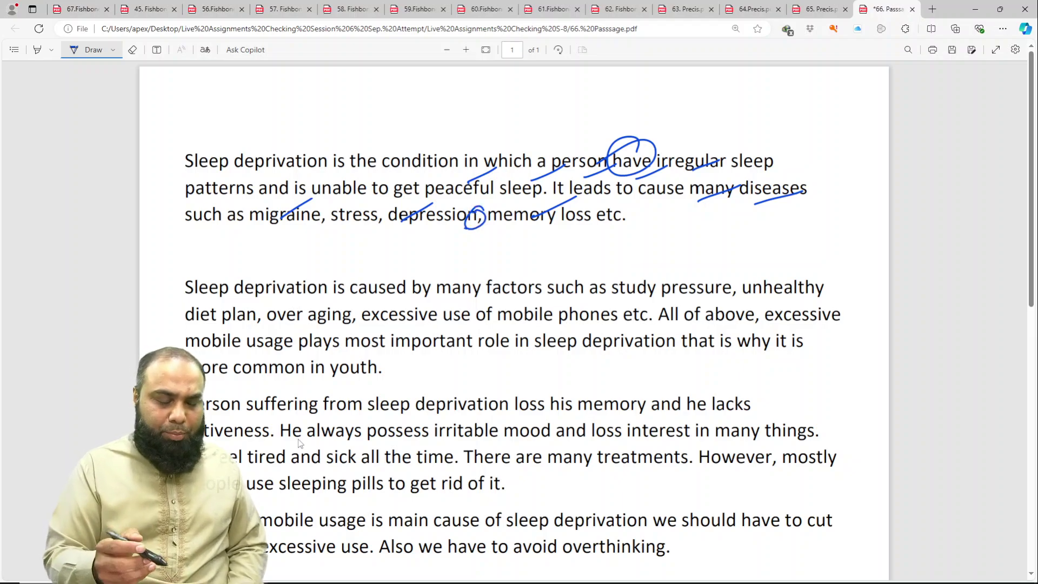
drag(296, 319, 336, 296)
mouse_move(363, 318)
mouse_down()
mouse_move(414, 297)
mouse_move(489, 298)
mouse_up()
drag(515, 320, 562, 302)
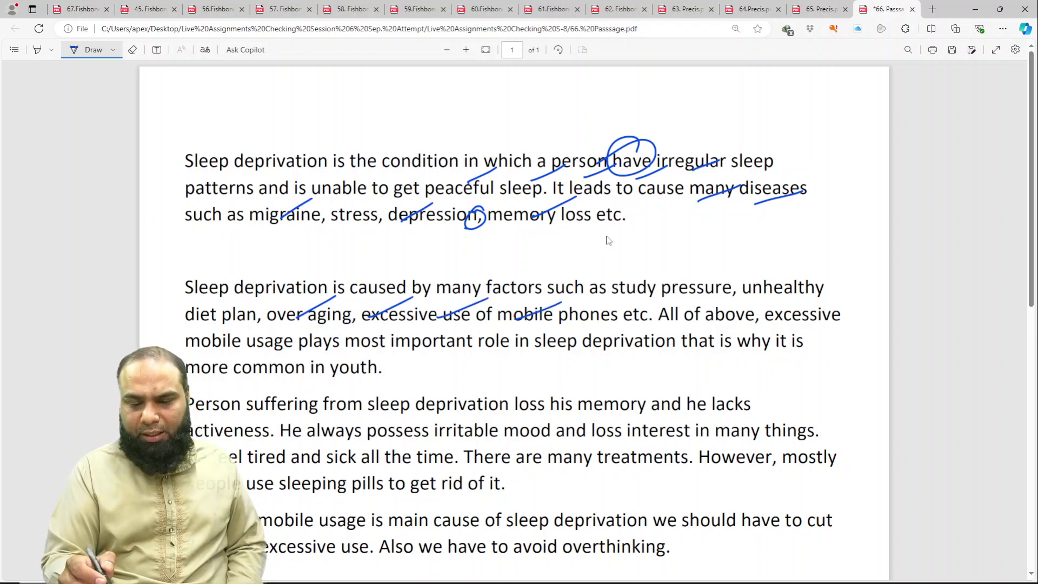
drag(581, 232, 593, 222)
mouse_move(630, 326)
mouse_down()
mouse_move(678, 307)
mouse_move(796, 320)
mouse_up()
drag(359, 377, 393, 357)
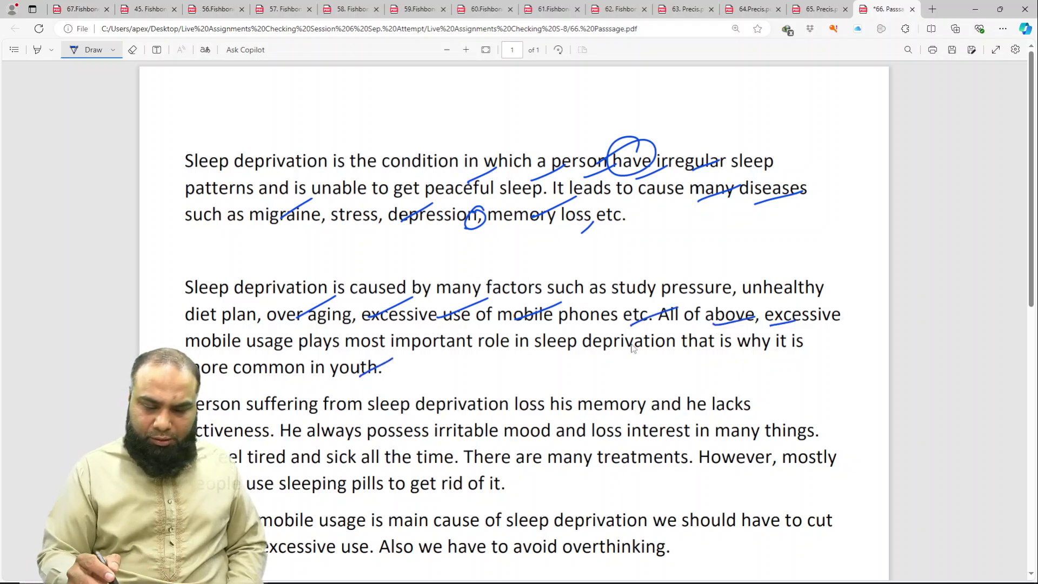
mouse_move(642, 349)
mouse_down()
mouse_move(689, 332)
mouse_move(770, 340)
mouse_up()
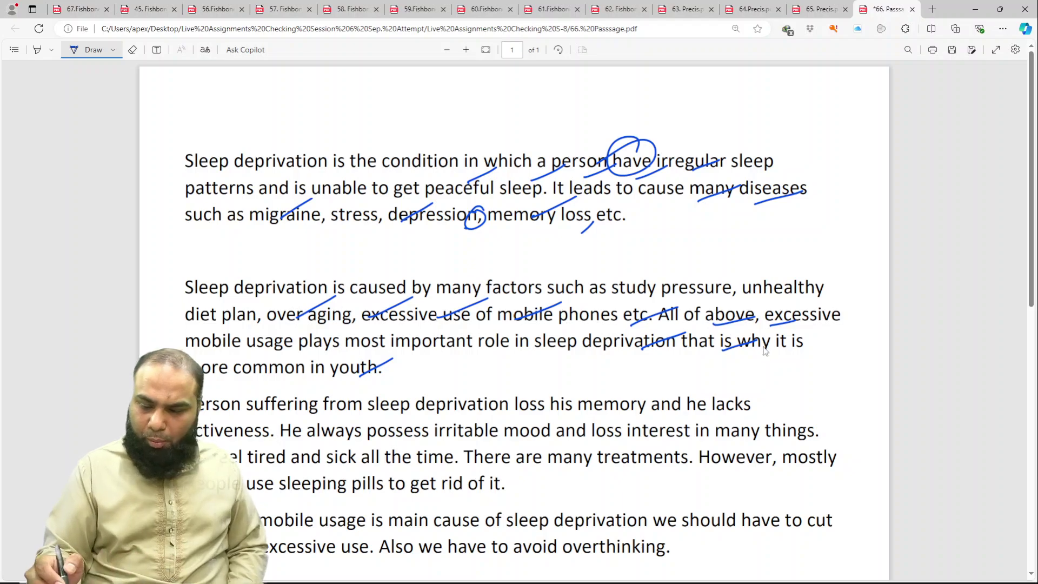
Step: Tick third-paragraph words like 'always', 'irritable', 'interest' and 'pills', and circle the wrong word 'possess'
drag(300, 441, 335, 417)
drag(380, 443, 472, 422)
drag(504, 435, 544, 420)
drag(577, 432, 610, 421)
drag(641, 435, 670, 421)
drag(696, 428, 721, 419)
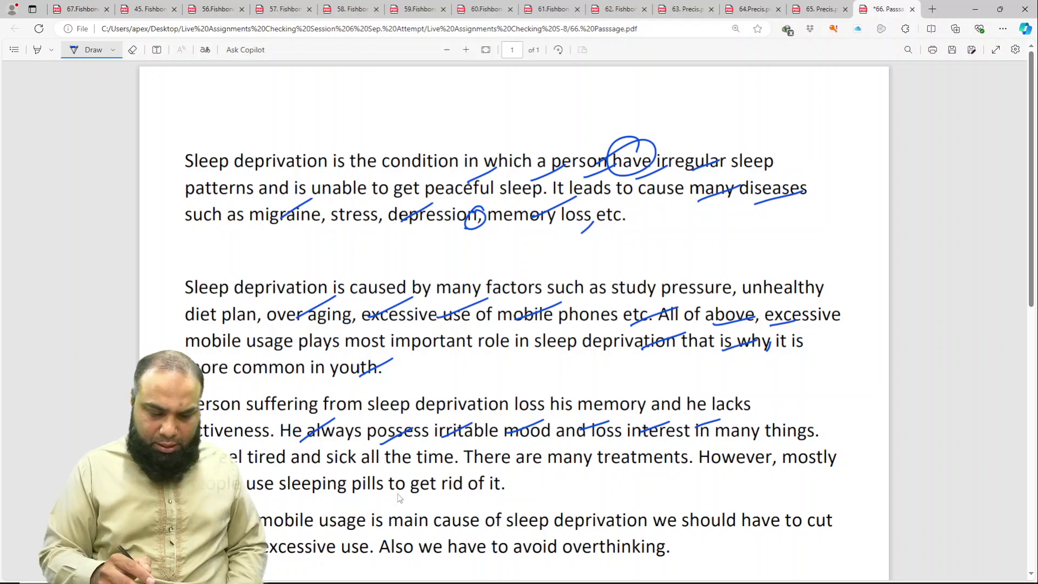
mouse_move(365, 488)
mouse_down()
mouse_move(395, 466)
mouse_move(445, 473)
mouse_up()
drag(479, 485, 512, 470)
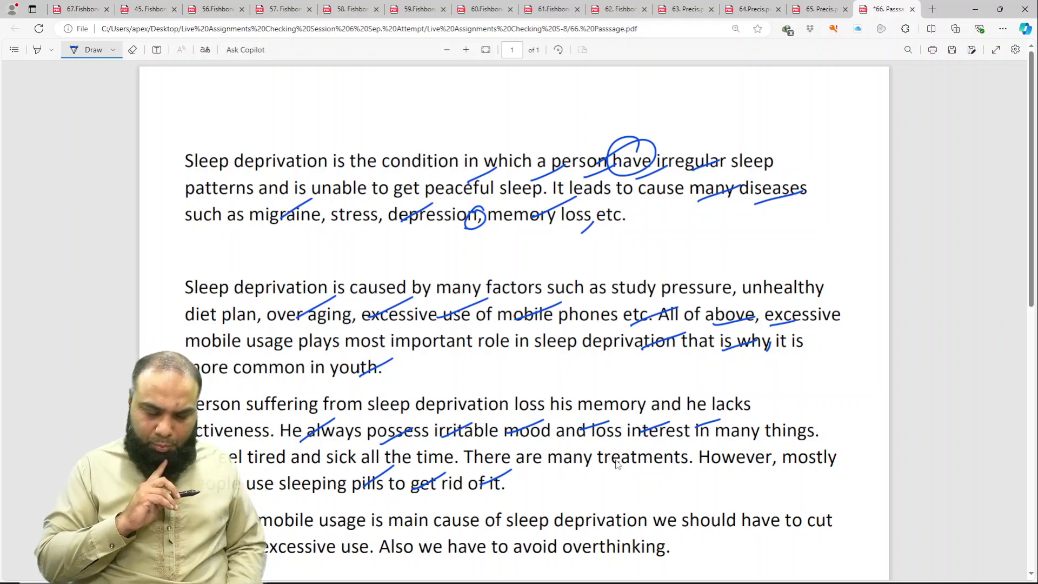
mouse_move(421, 429)
mouse_down()
mouse_move(352, 427)
mouse_move(427, 415)
mouse_up()
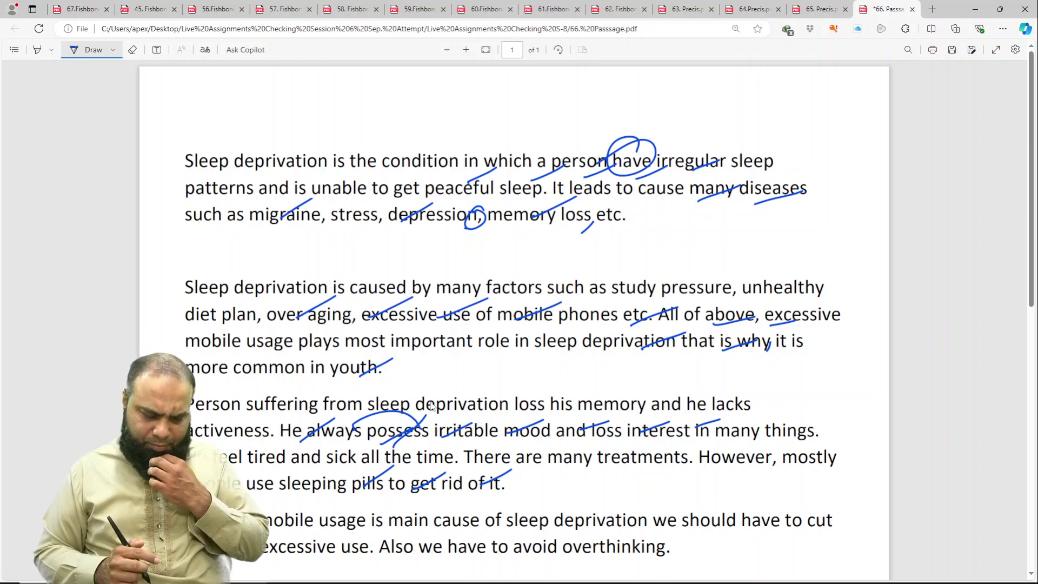
drag(432, 407, 423, 427)
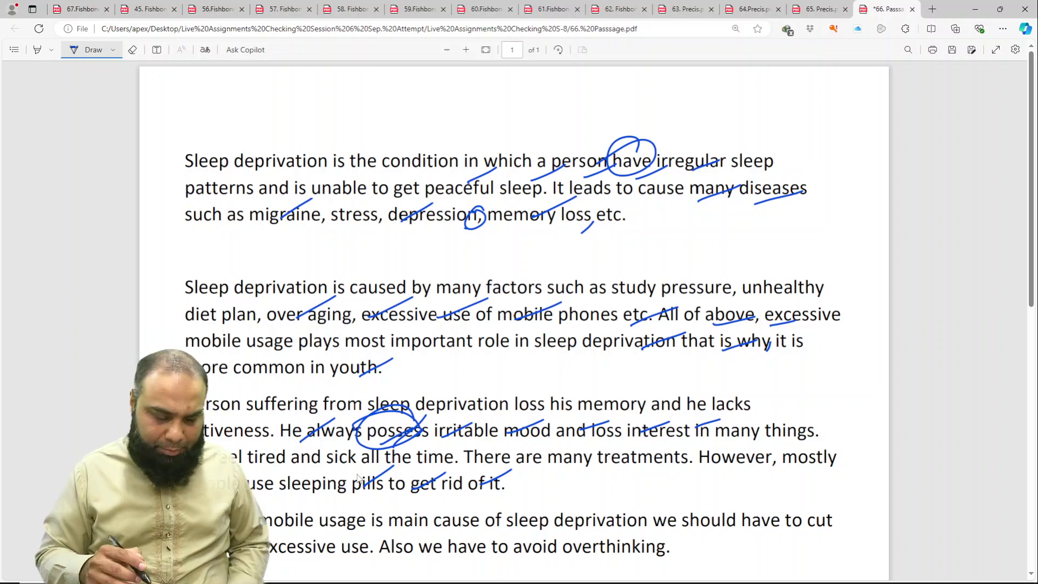
Step: Tick last-paragraph words like 'main cause', 'avoid' and 'overthinking', and write a circled 14/20 in the margin
drag(405, 542, 435, 525)
drag(476, 555, 504, 532)
drag(525, 554, 560, 532)
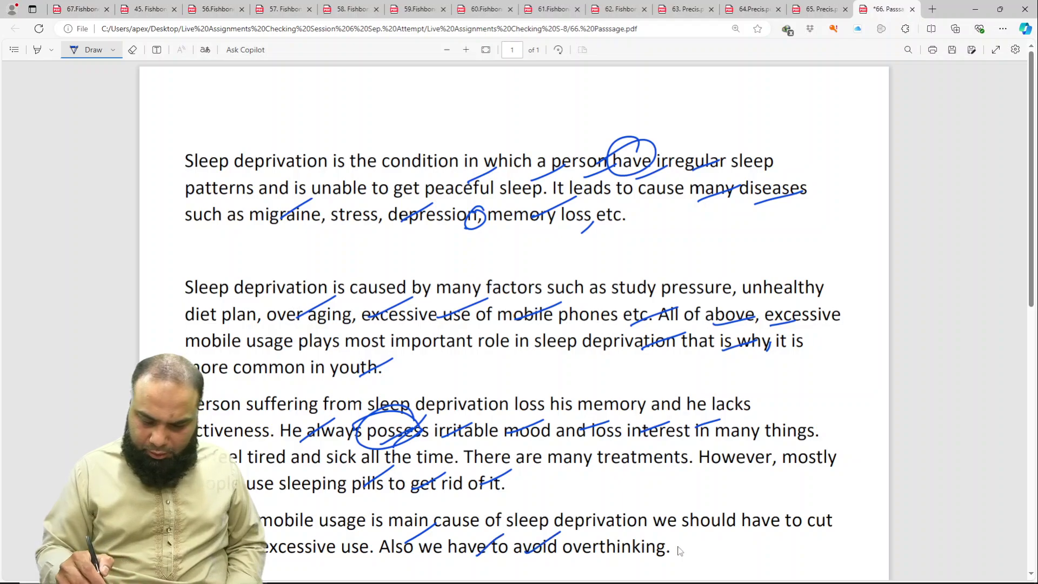
mouse_move(660, 538)
mouse_down()
mouse_move(705, 516)
mouse_move(766, 515)
mouse_up()
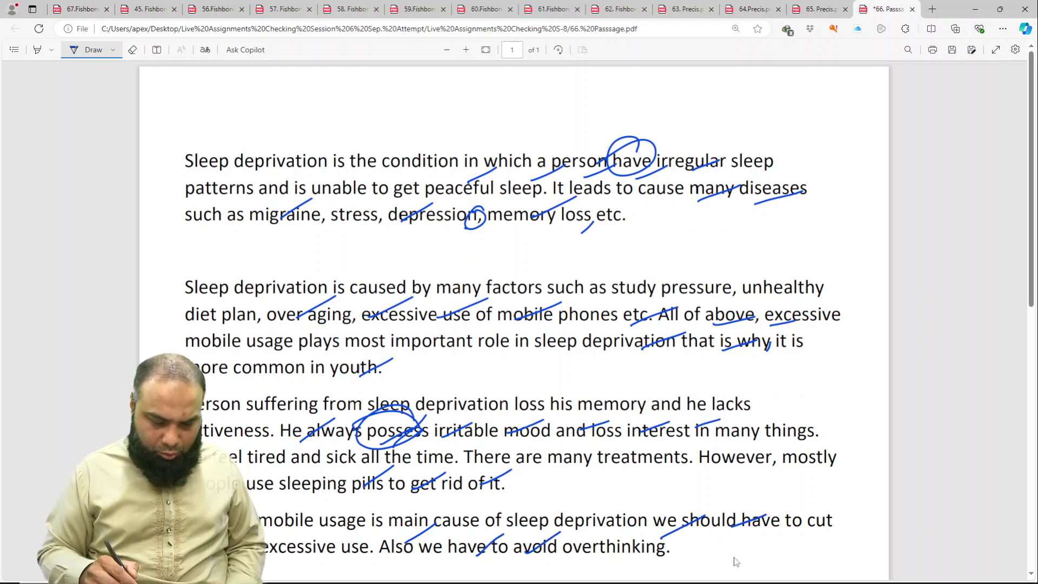
drag(580, 559, 609, 539)
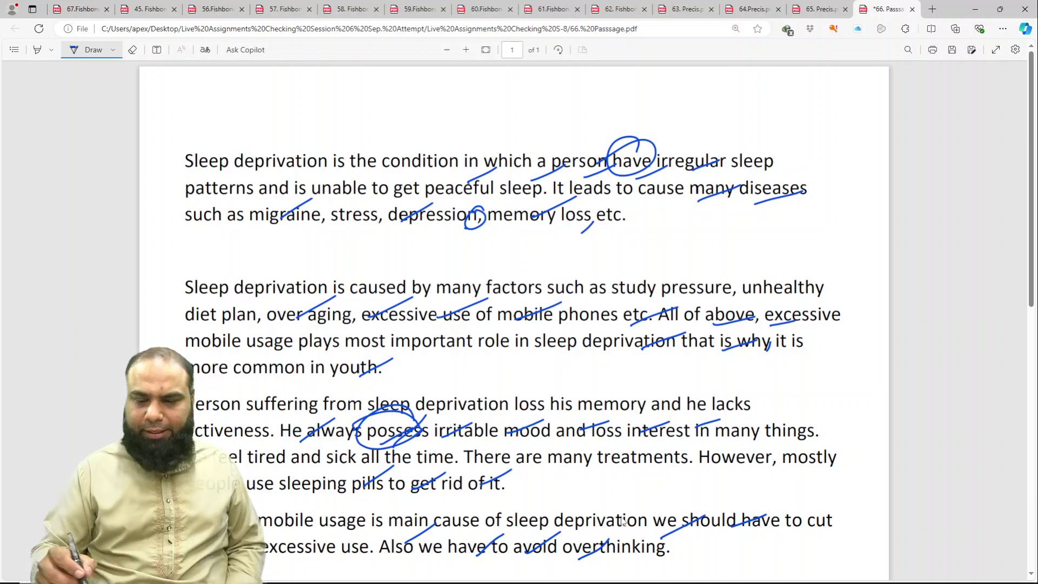
mouse_move(803, 368)
mouse_down()
mouse_move(803, 388)
mouse_move(846, 385)
mouse_up()
mouse_move(805, 417)
mouse_down()
mouse_move(814, 433)
mouse_move(826, 409)
mouse_up()
drag(722, 397, 851, 368)
Step: Save the passage, move PDFs 45–67 into 'new', and open assignments 6 and 15–28 in Edge
key(ctrl+s)
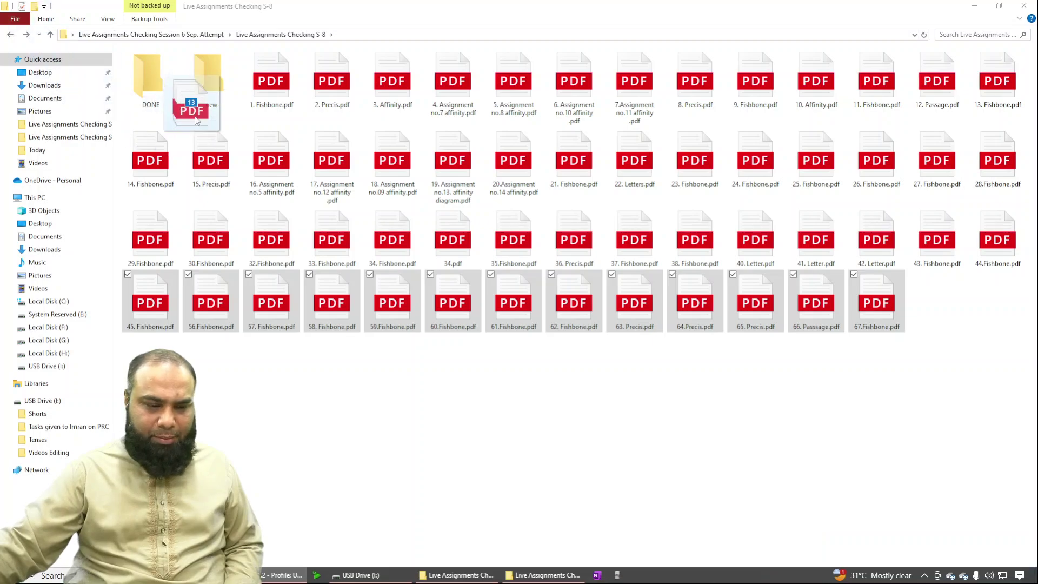
drag(112, 25, 211, 81)
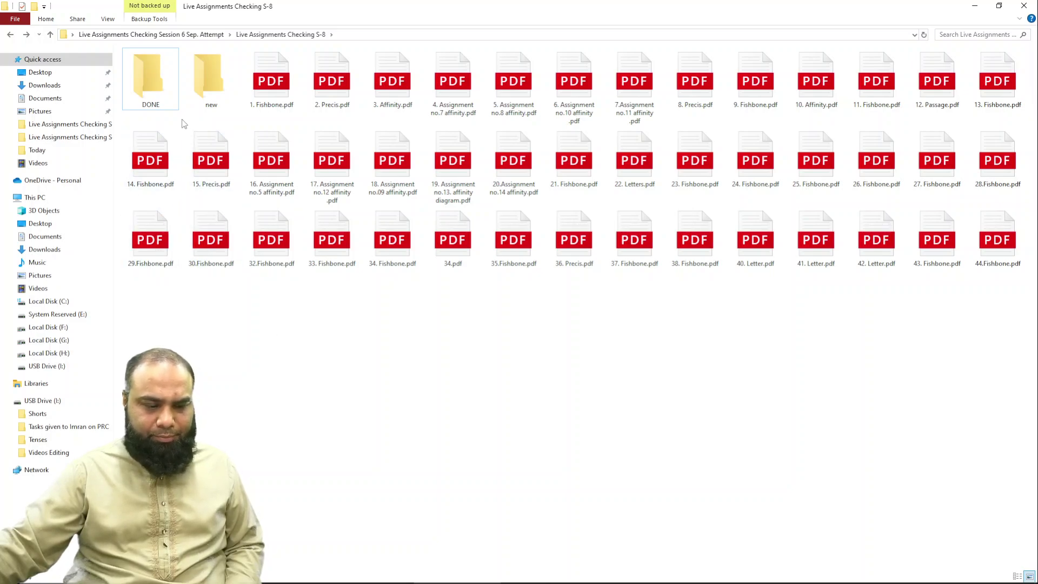
drag(184, 124, 523, 225)
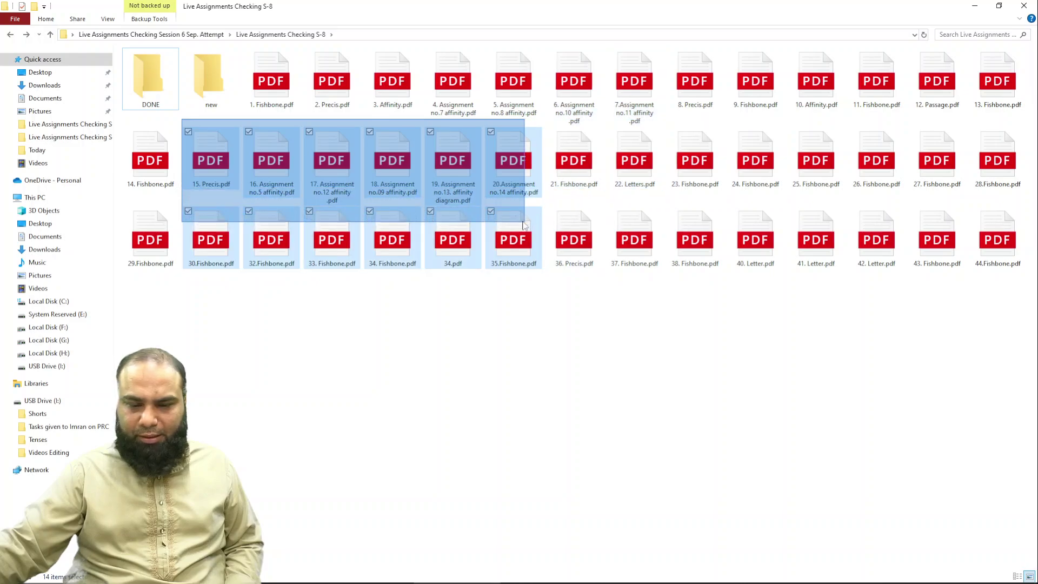
mouse_move(523, 225)
mouse_down()
mouse_move(633, 206)
mouse_move(992, 196)
mouse_up()
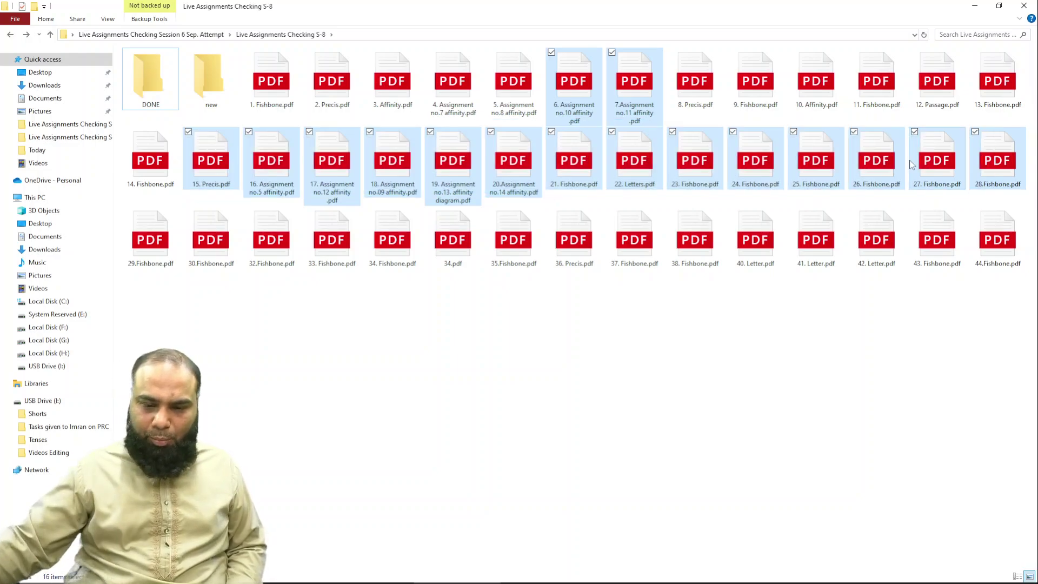
ctrl+click(644, 114)
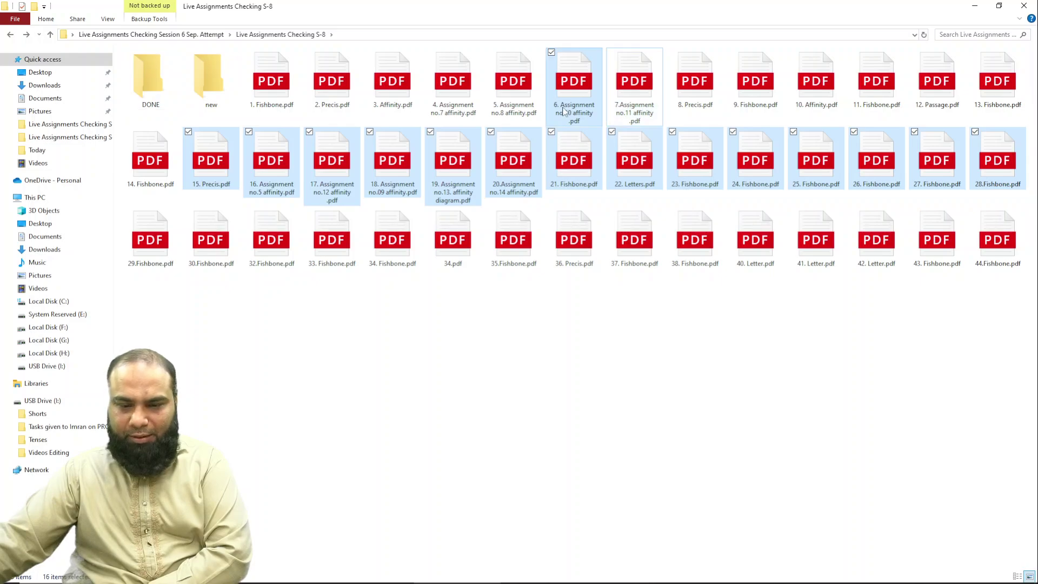
double_click(564, 110)
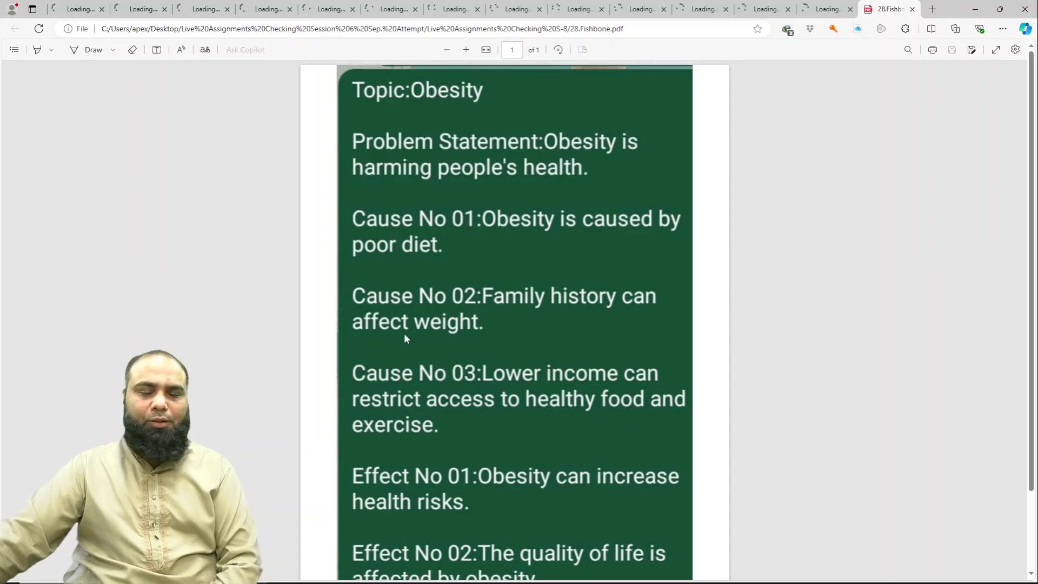
Step: On 15.Precis, tick 'Imam', 'policy', 'international', 'authorities' and 'impressed' in the opening lines
click(74, 10)
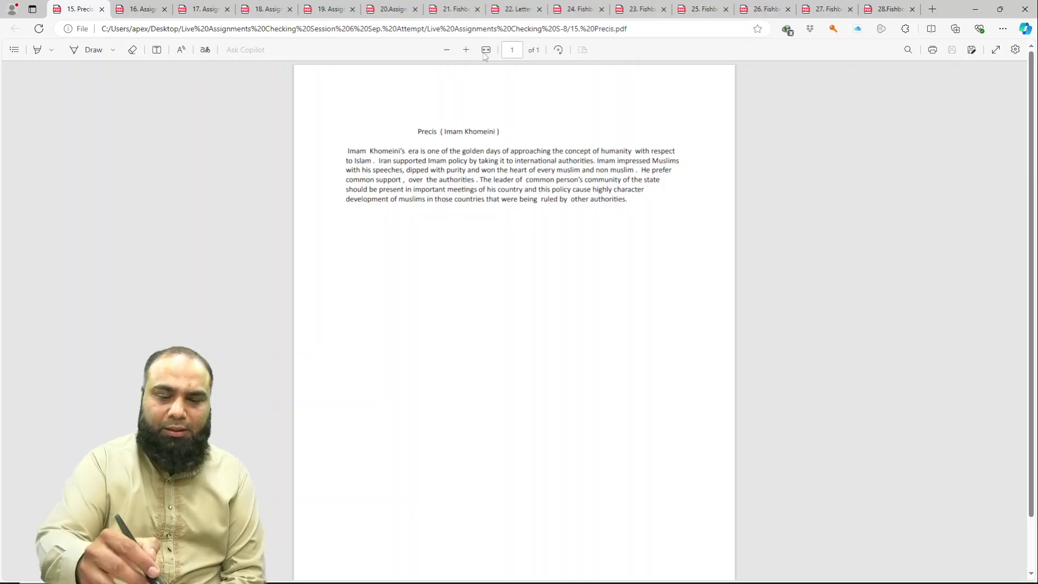
click(485, 51)
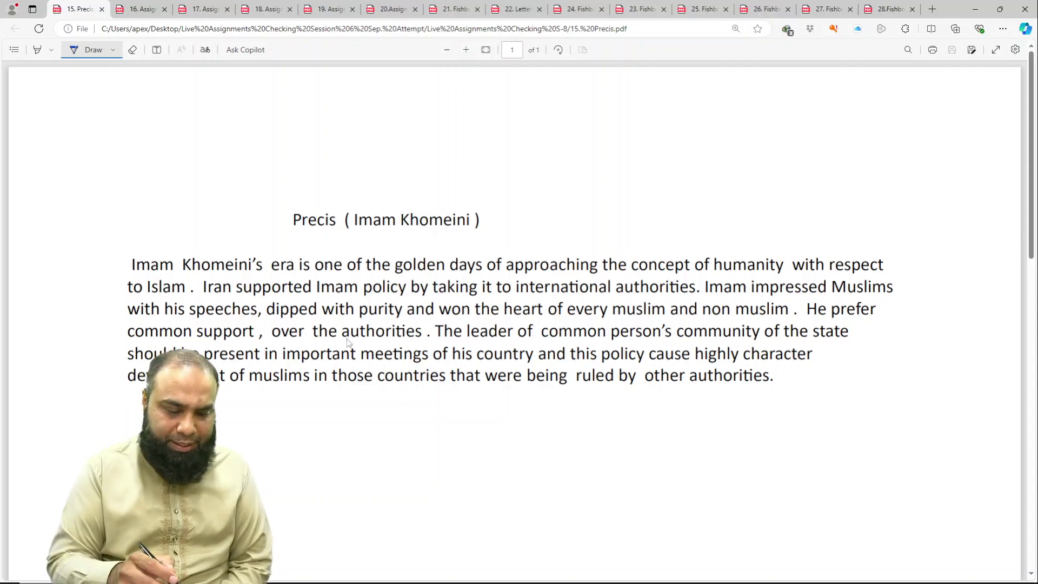
mouse_move(335, 285)
mouse_down()
mouse_move(363, 272)
mouse_move(411, 276)
mouse_up()
drag(427, 284, 457, 276)
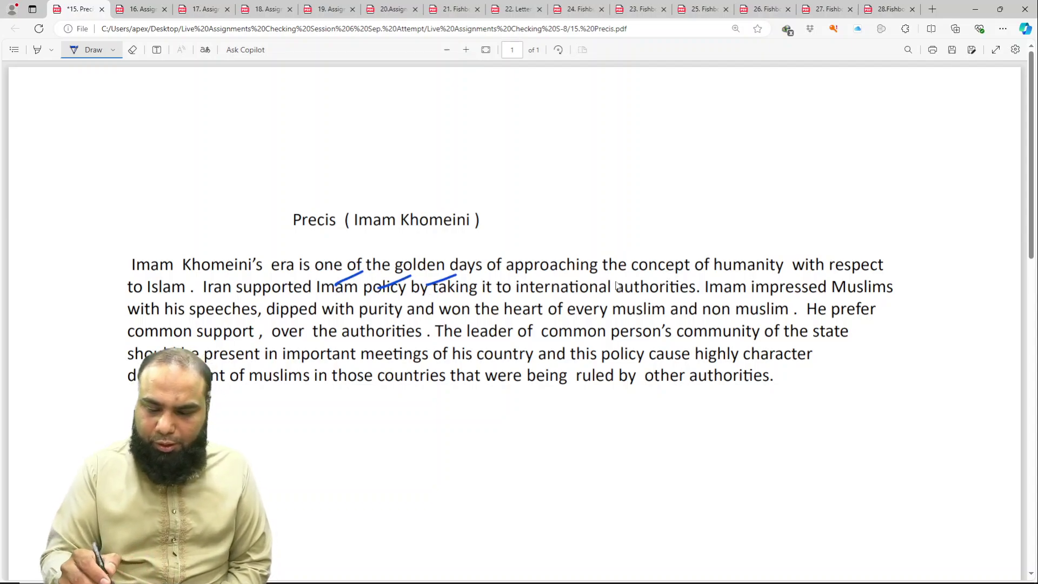
drag(552, 281, 587, 273)
drag(615, 282, 705, 279)
drag(740, 282, 771, 276)
drag(797, 280, 837, 273)
Step: Tick words such as 'speeches', 'purity' and 'heart', and mark lowercase 'muslims' for a capital M
drag(216, 313, 241, 298)
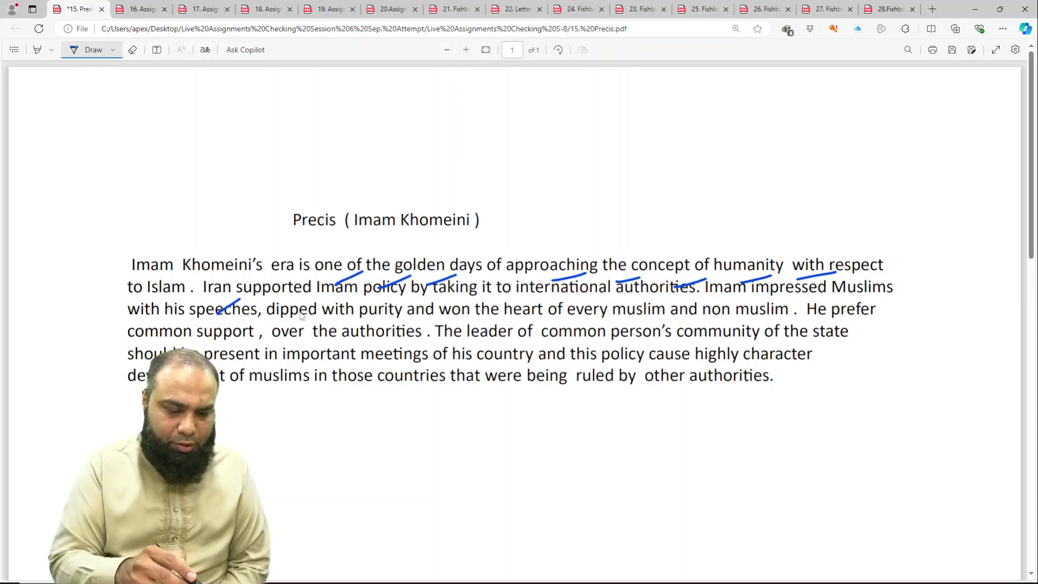
mouse_move(306, 317)
mouse_down()
mouse_move(331, 304)
mouse_move(377, 312)
mouse_up()
mouse_move(415, 319)
mouse_down()
mouse_move(441, 308)
mouse_move(540, 307)
mouse_up()
mouse_move(660, 326)
mouse_down()
mouse_move(700, 310)
mouse_move(816, 321)
mouse_up()
drag(523, 297, 508, 296)
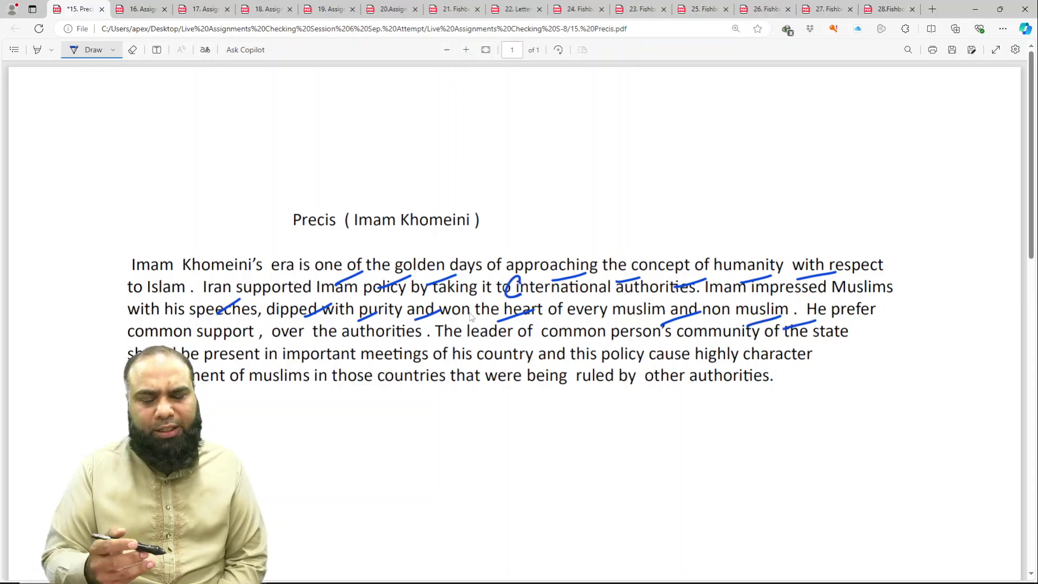
mouse_move(619, 358)
mouse_down()
mouse_move(657, 341)
mouse_move(719, 342)
mouse_up()
drag(738, 354, 785, 341)
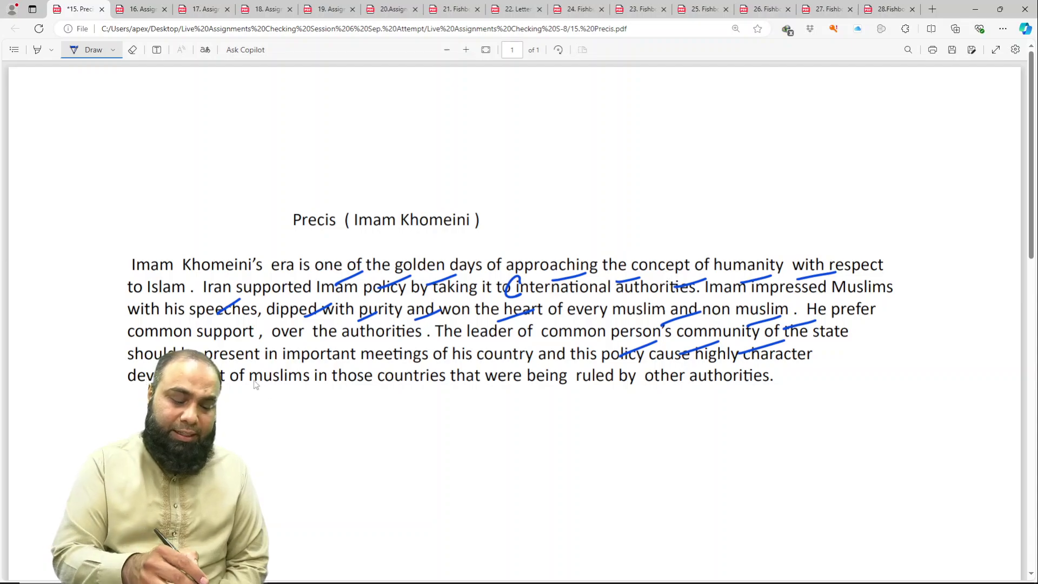
mouse_move(251, 384)
mouse_down()
mouse_move(253, 361)
mouse_move(257, 404)
mouse_up()
drag(413, 362, 444, 350)
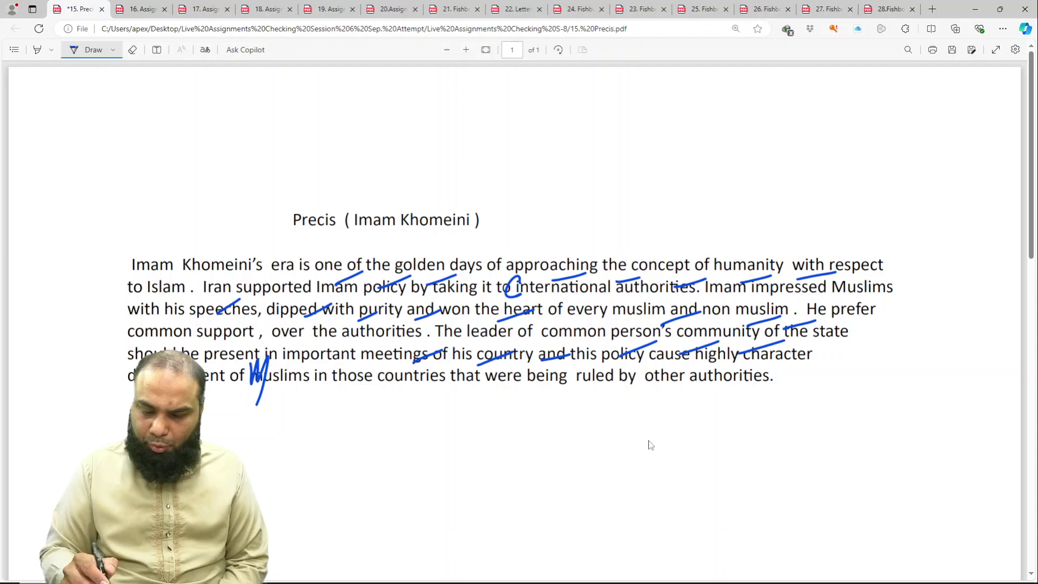
Step: Circle the wrong word 'cause', tick the last lines, write a circled 7/8 score, and save
drag(684, 357, 640, 347)
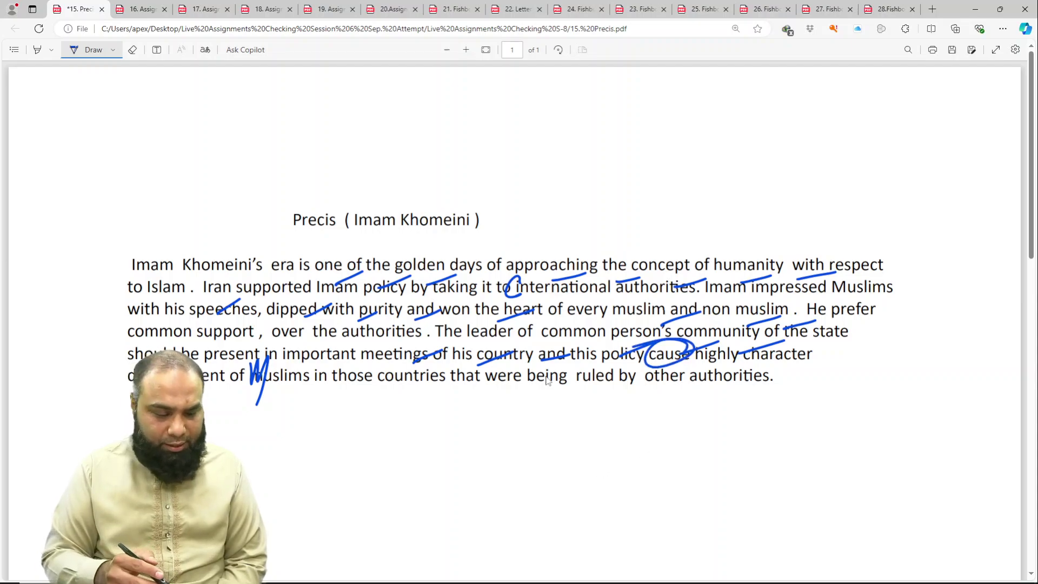
drag(428, 389, 448, 381)
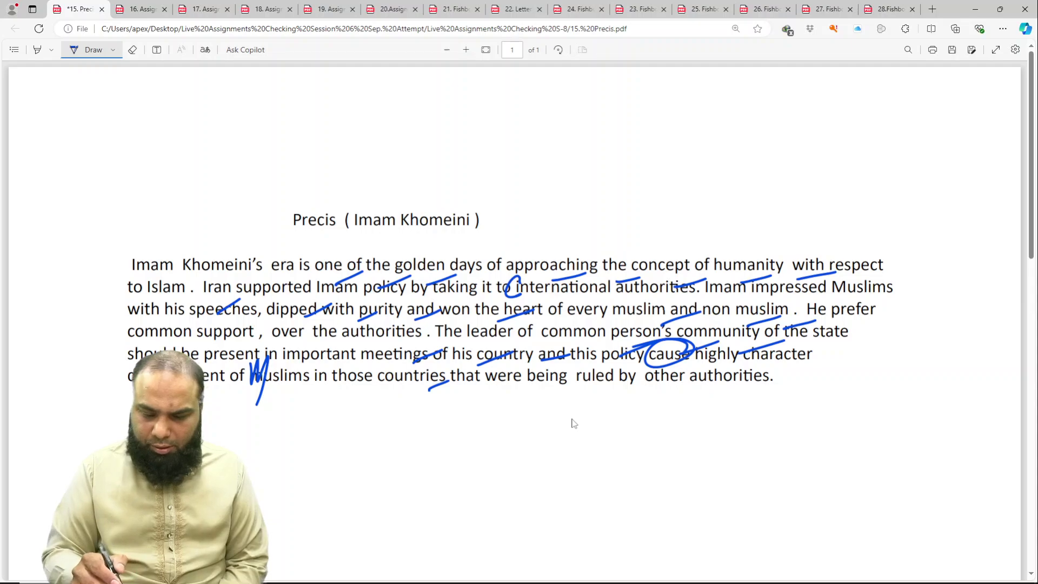
drag(677, 394, 701, 383)
drag(721, 388, 751, 374)
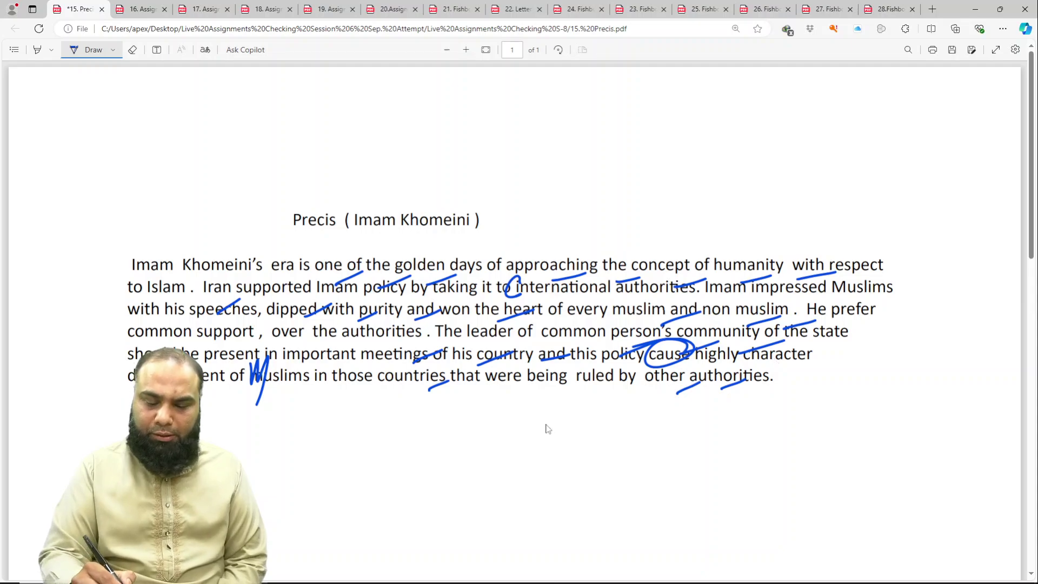
drag(577, 399, 565, 432)
drag(540, 468, 583, 432)
drag(573, 460, 574, 481)
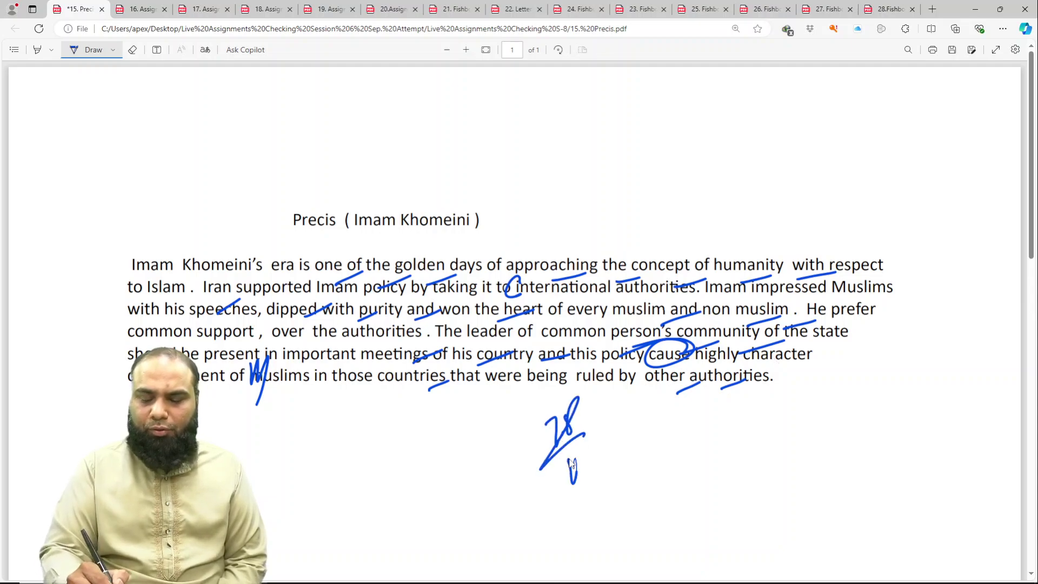
drag(578, 378, 468, 448)
key(ctrl+s)
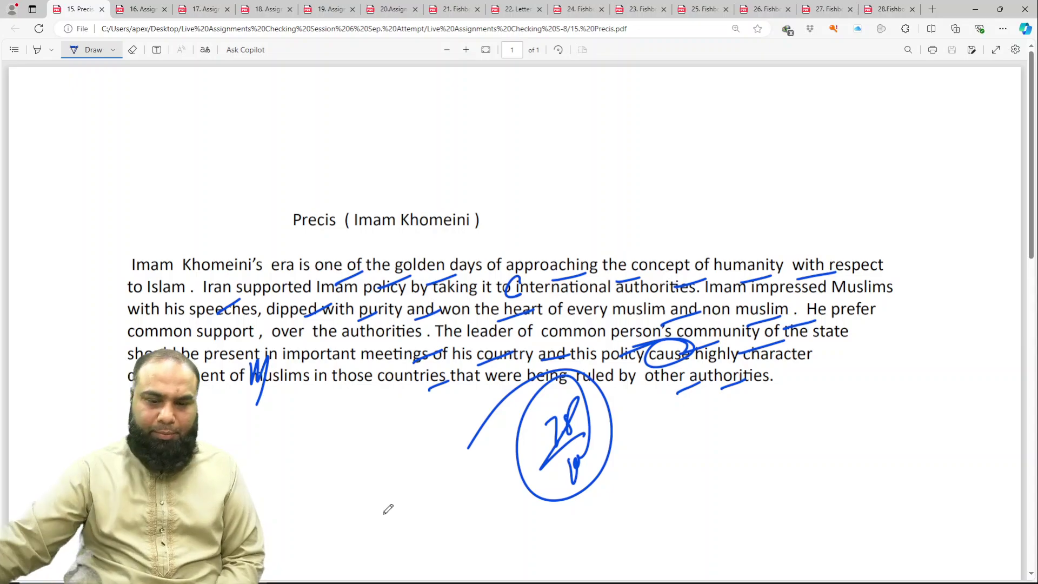
Step: Show Assignment no.5 at fit-to-width with freehand inking turned on
click(139, 9)
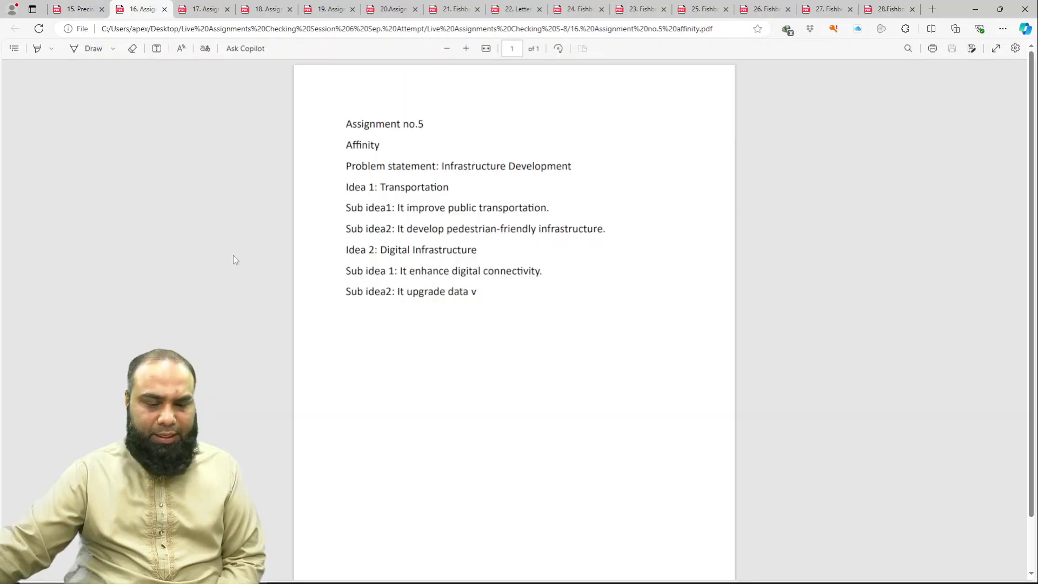
click(485, 50)
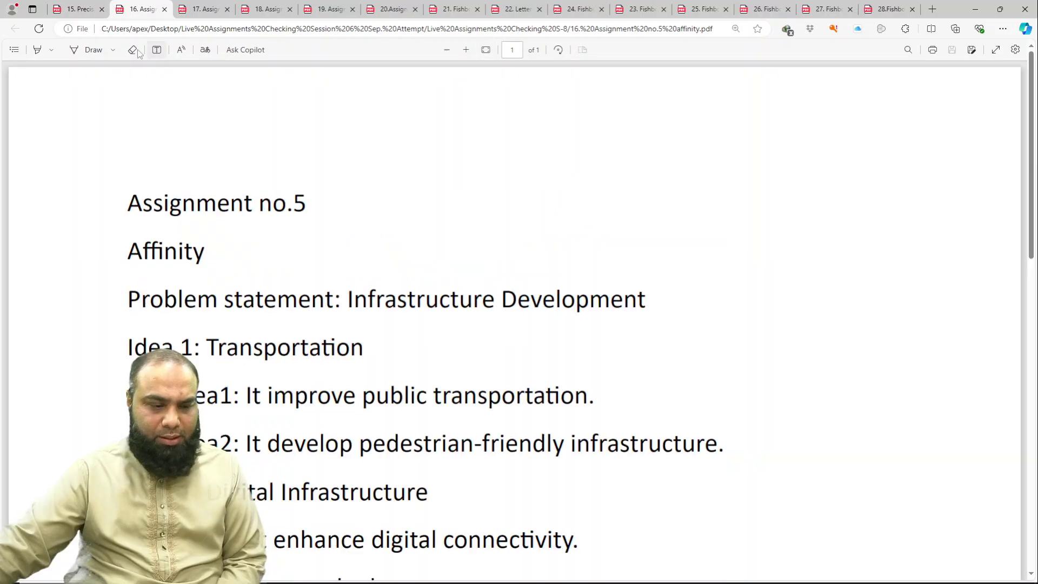
click(89, 50)
scroll(324, 235, down, 1)
scroll(324, 234, down, 3)
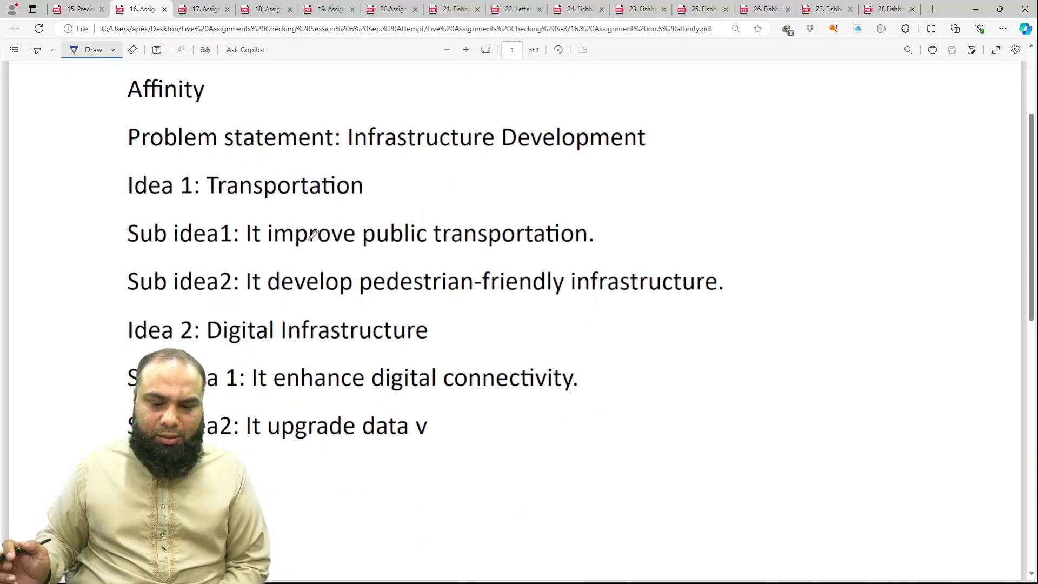
Step: Circle the Infrastructure Development statement, tick three words, and mark the unfinished v with a question mark
drag(646, 120, 501, 126)
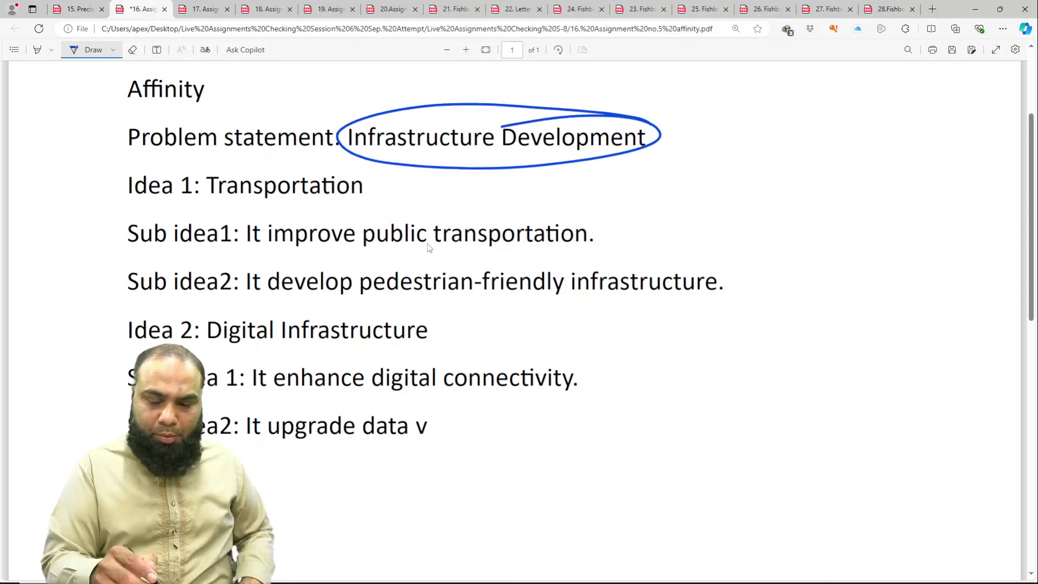
drag(427, 243, 472, 226)
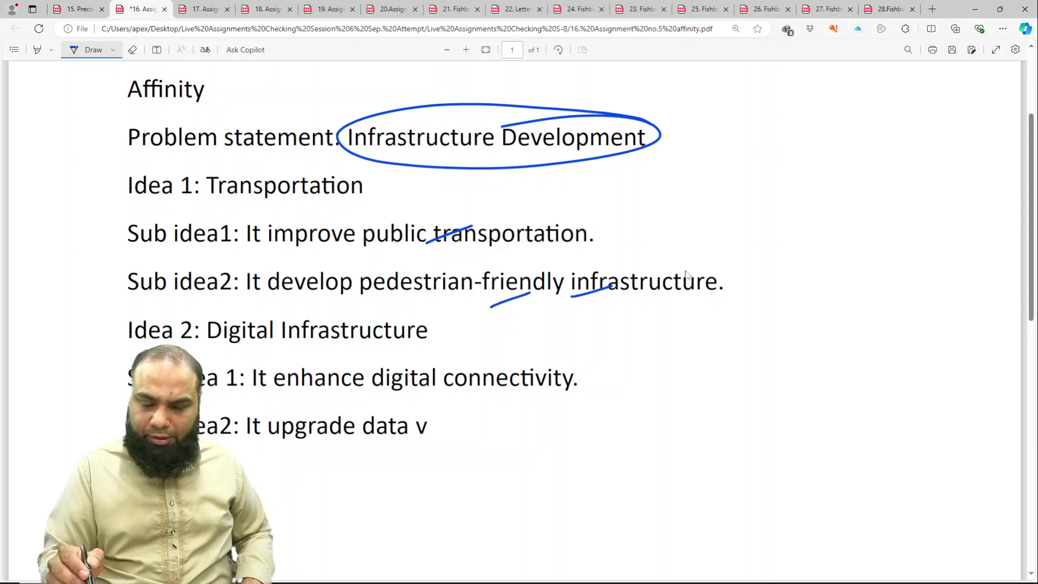
drag(630, 295, 678, 280)
drag(376, 335, 396, 324)
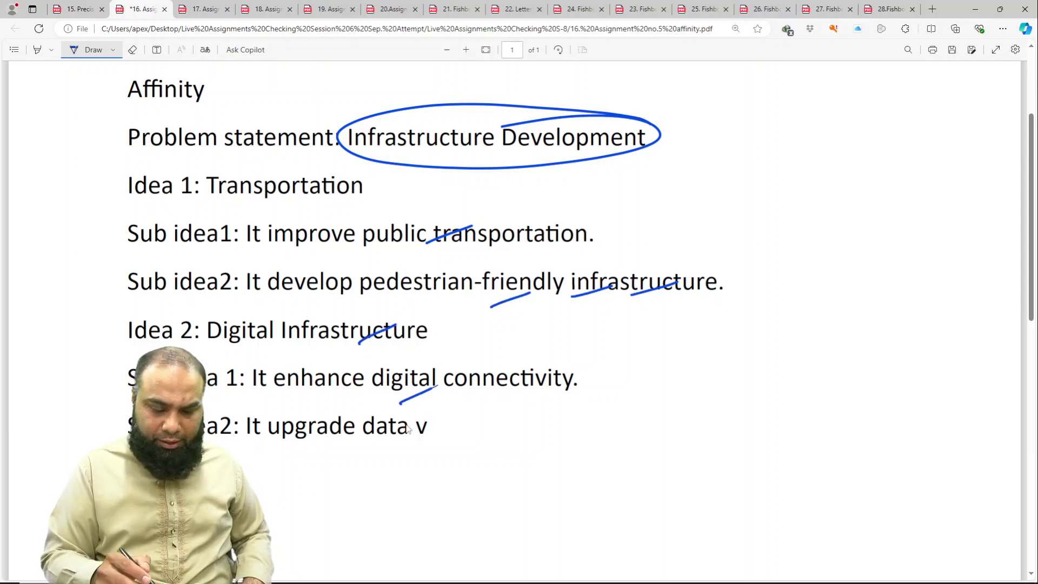
mouse_move(356, 382)
mouse_down()
mouse_move(346, 354)
mouse_move(324, 403)
mouse_move(351, 416)
mouse_up()
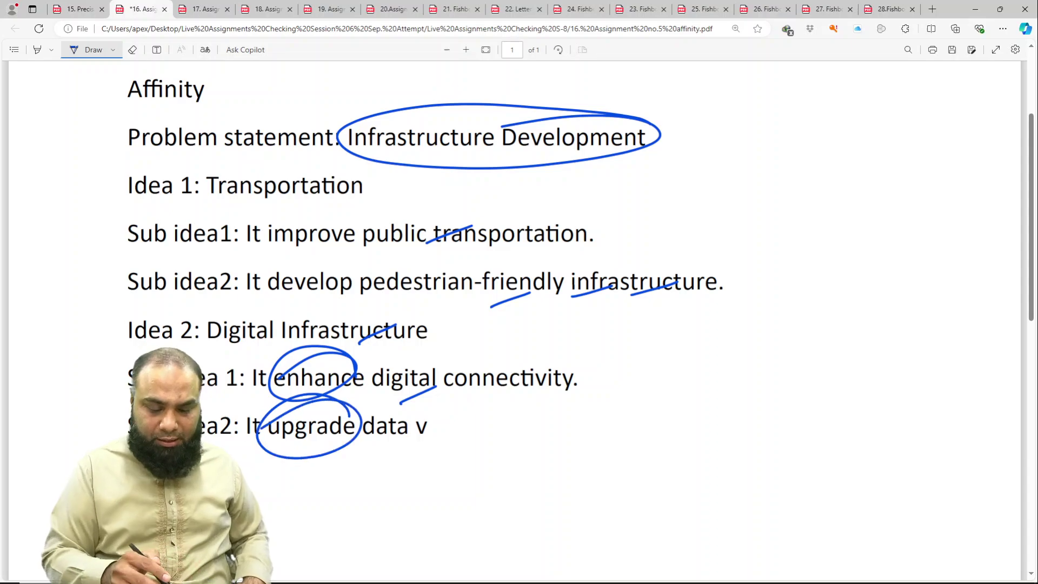
mouse_move(447, 429)
mouse_down()
mouse_move(457, 430)
mouse_move(462, 505)
mouse_up()
click(457, 523)
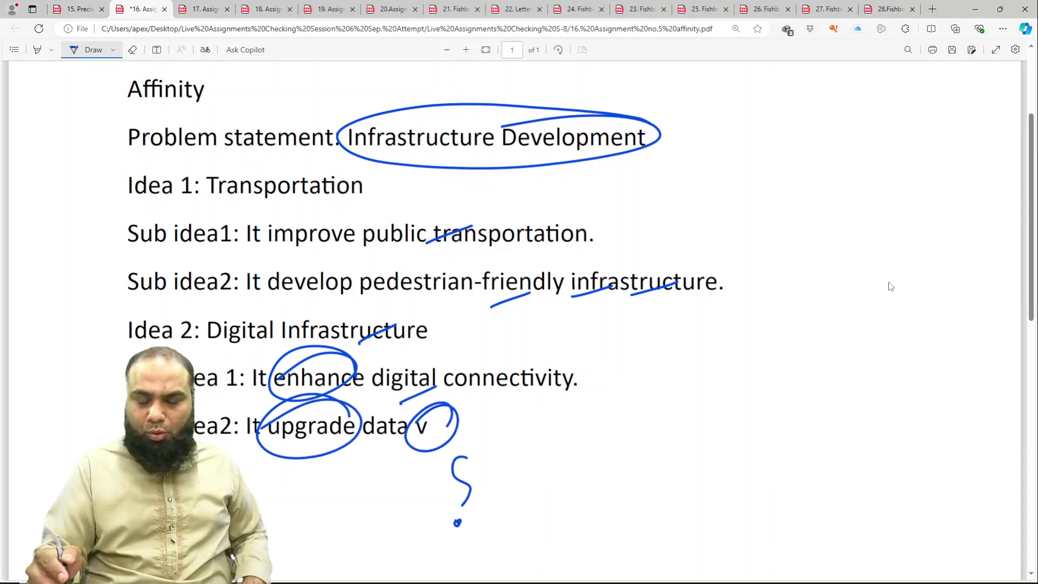
Step: Write a circled fraction score in the right margin and save Assignment no.5
drag(807, 296, 813, 335)
drag(777, 370, 841, 336)
drag(808, 372, 830, 365)
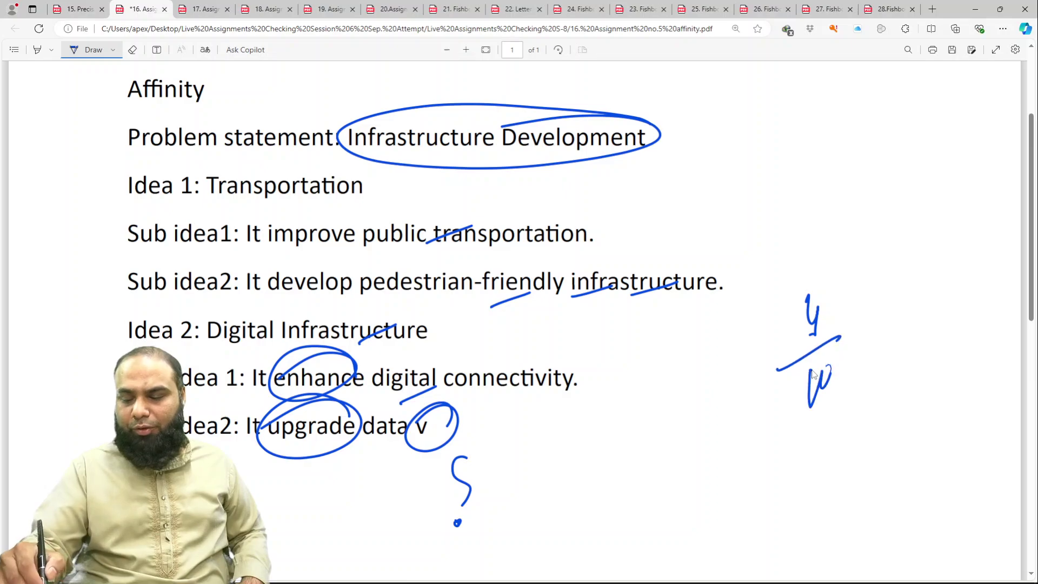
drag(822, 277, 840, 335)
mouse_move(813, 265)
mouse_down()
mouse_move(864, 356)
mouse_move(735, 331)
mouse_up()
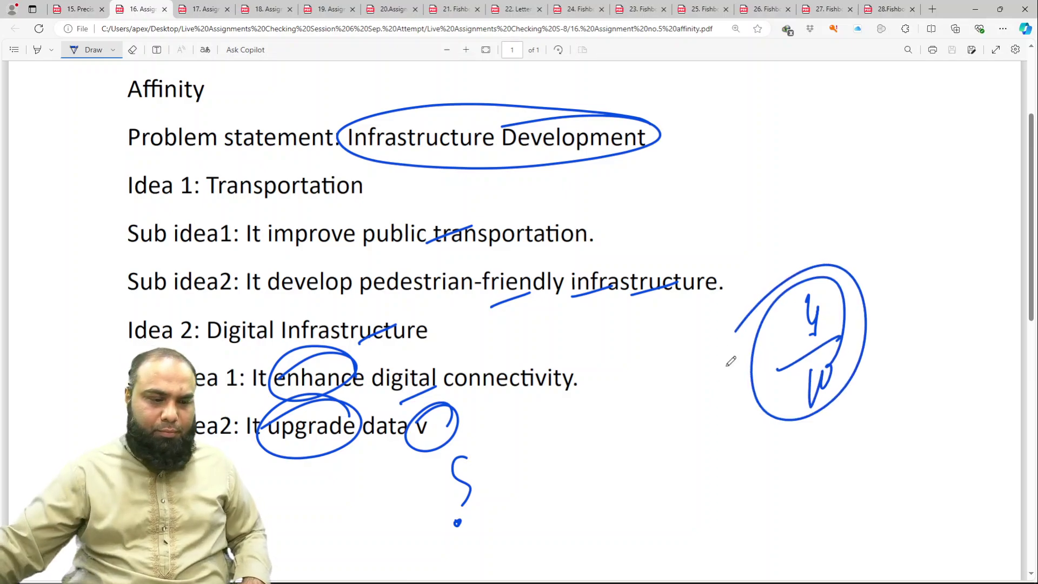
key(ctrl+s)
click(202, 11)
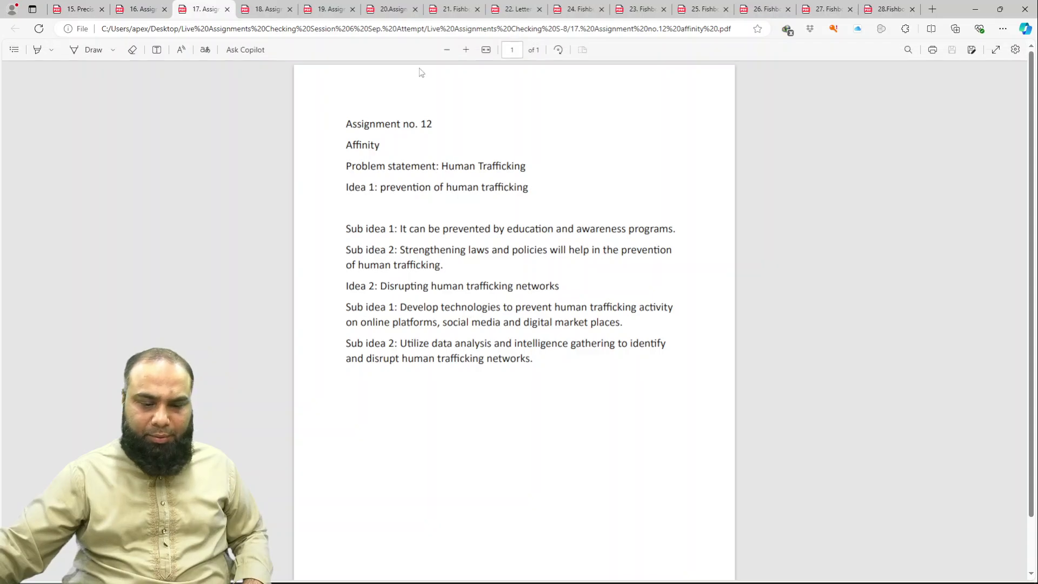
Step: Fit Assignment no. 12 to width, turn on inking, and zoom out two steps
click(488, 50)
click(75, 52)
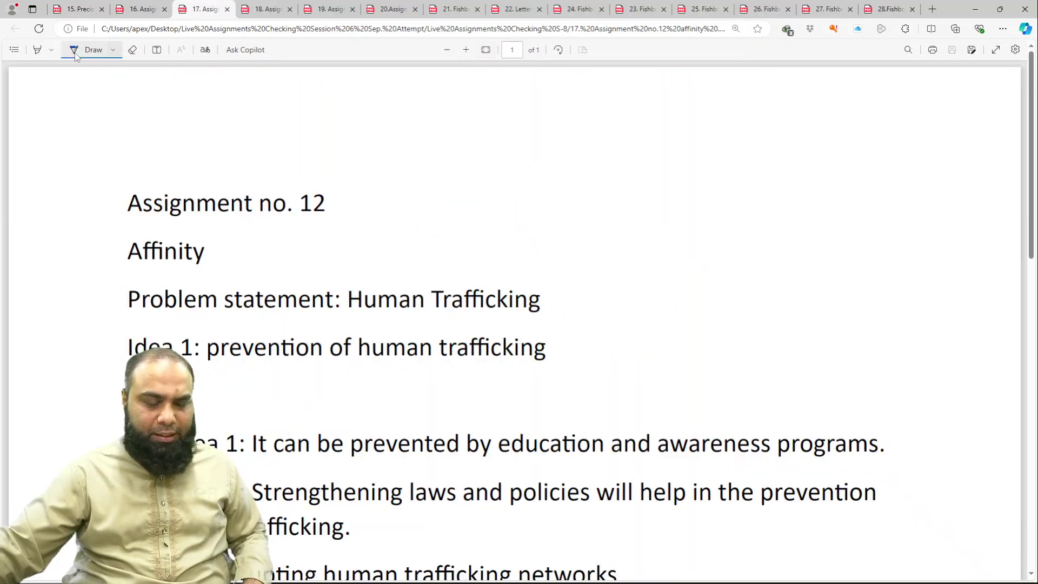
click(446, 50)
click(447, 50)
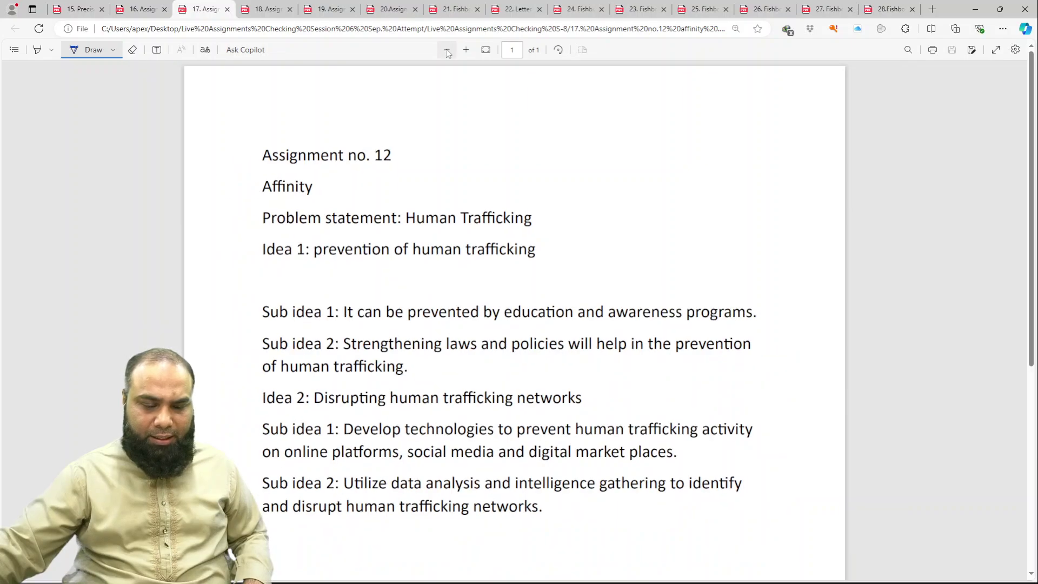
Step: Circle the Human Trafficking statement and idea numbers, and tick key sub-idea words and the last line
drag(542, 209, 414, 201)
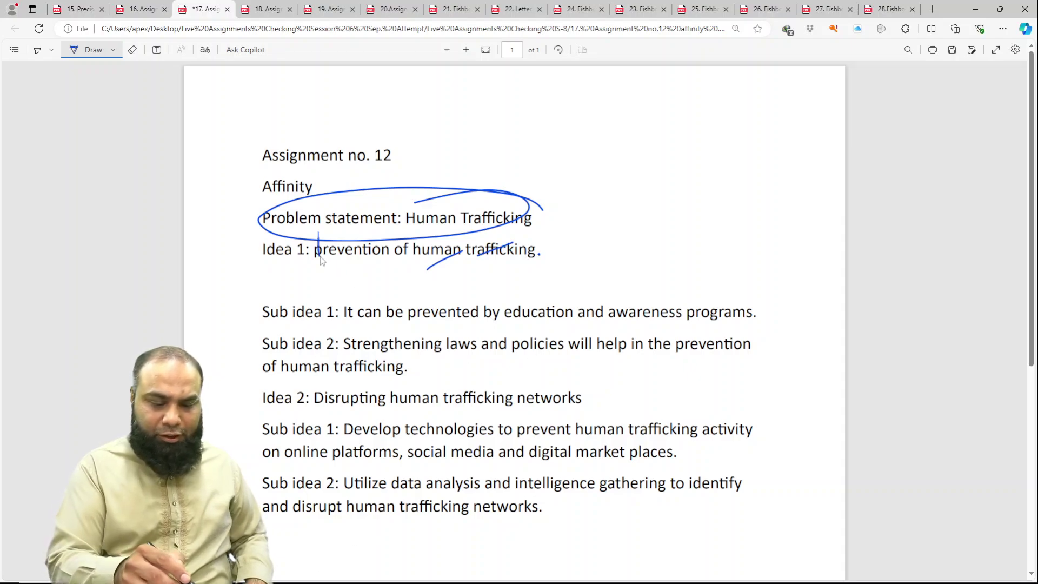
drag(321, 260, 297, 256)
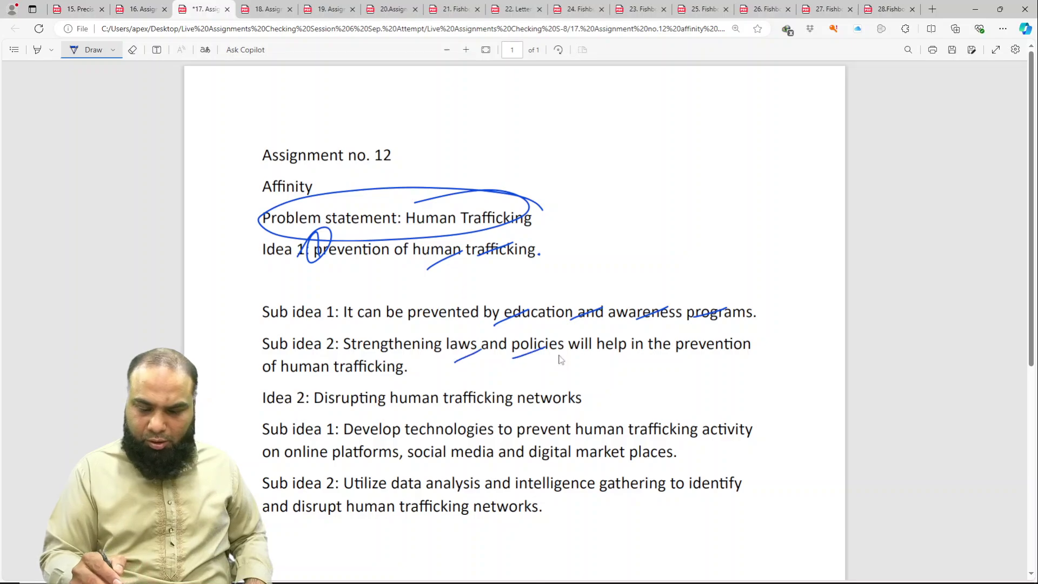
drag(692, 353, 740, 339)
drag(348, 376, 393, 361)
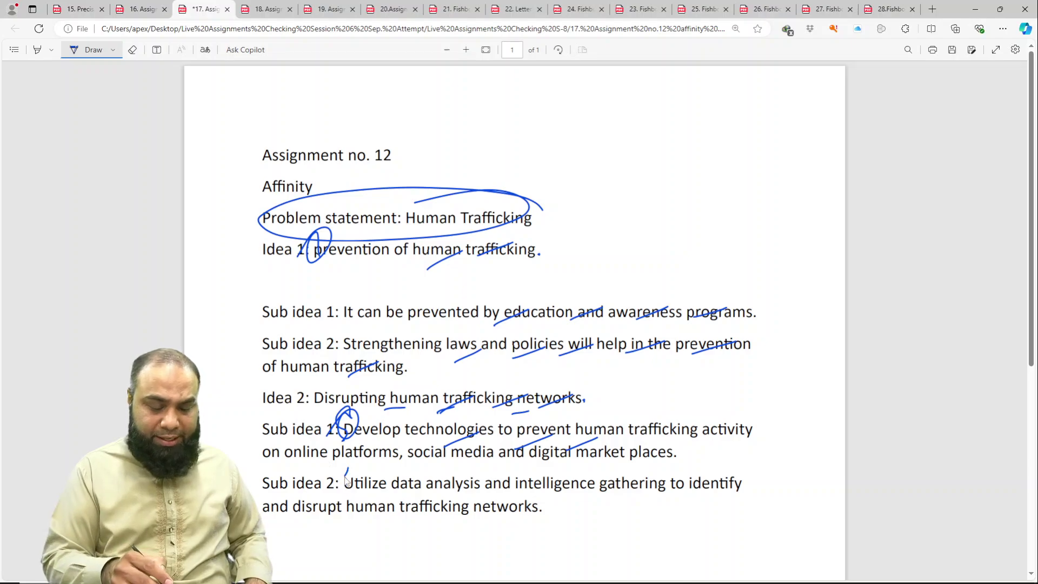
drag(346, 480, 339, 456)
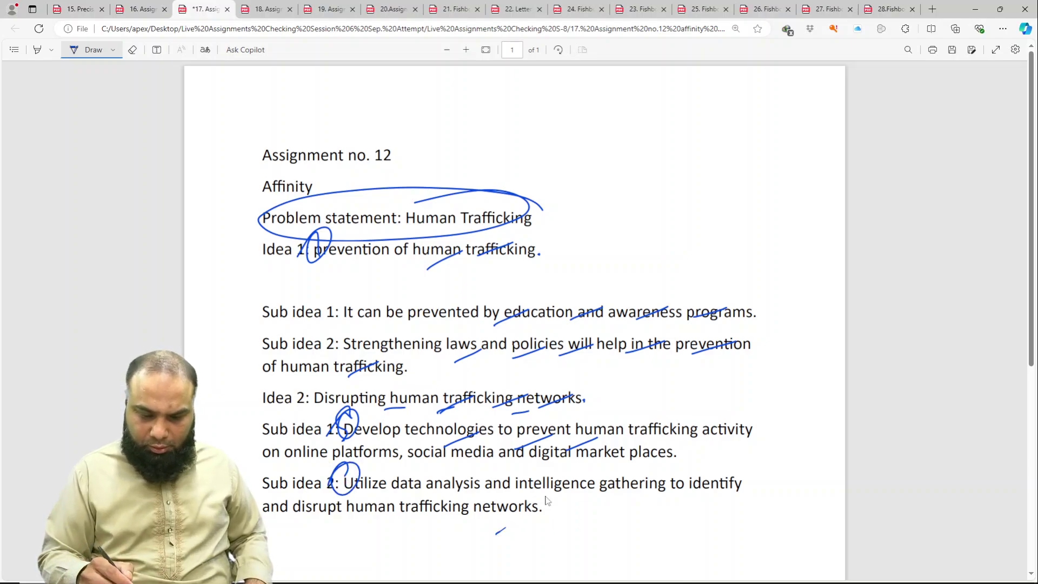
drag(506, 528, 524, 517)
Step: Write a circled fraction score in the right margin and save Assignment no. 12
drag(714, 219, 725, 255)
drag(764, 204, 749, 239)
drag(709, 271, 770, 234)
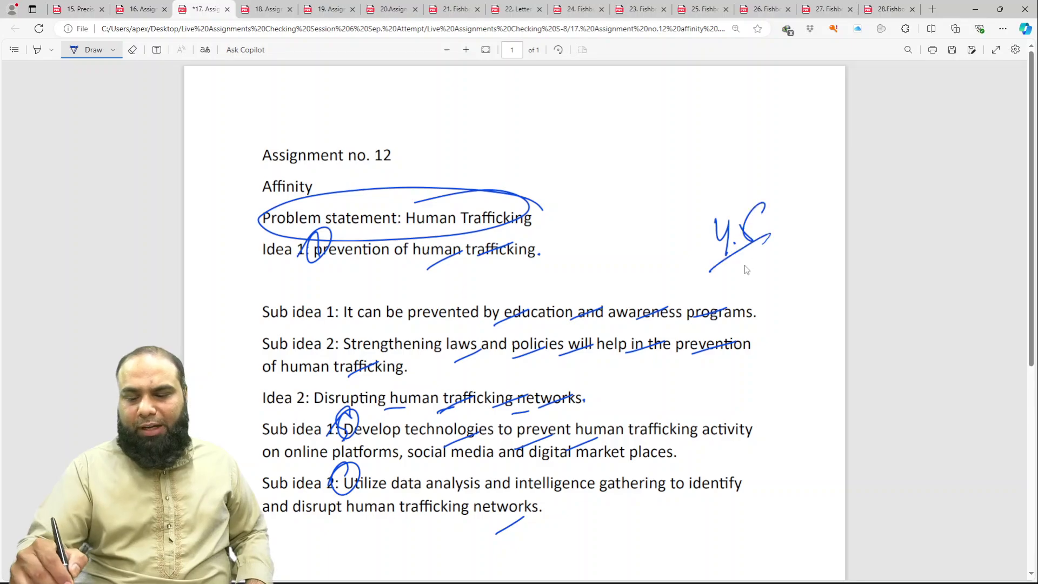
drag(746, 268, 749, 297)
drag(750, 286, 767, 261)
drag(751, 173, 646, 242)
key(ctrl+s)
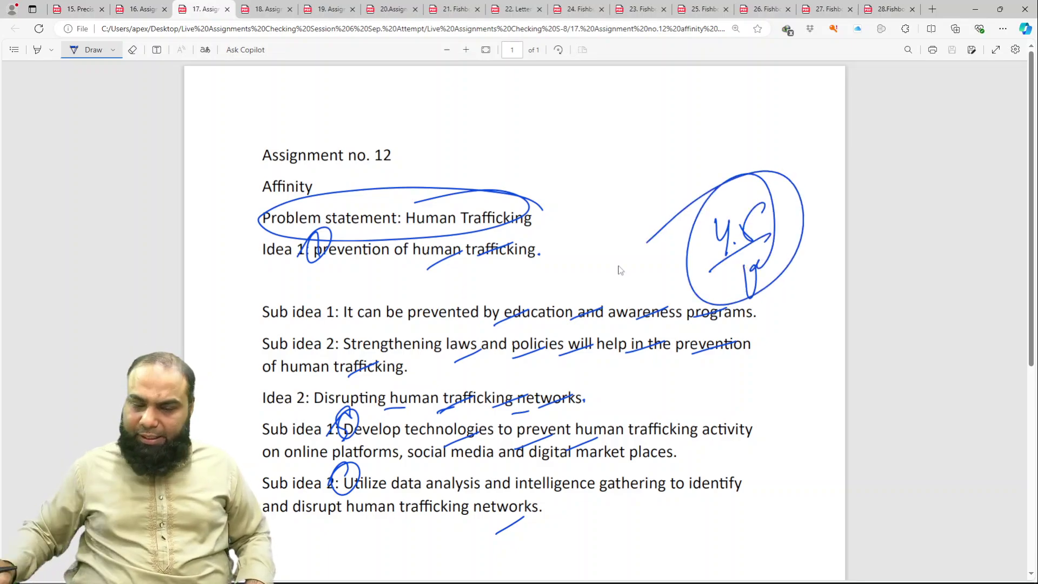
click(265, 9)
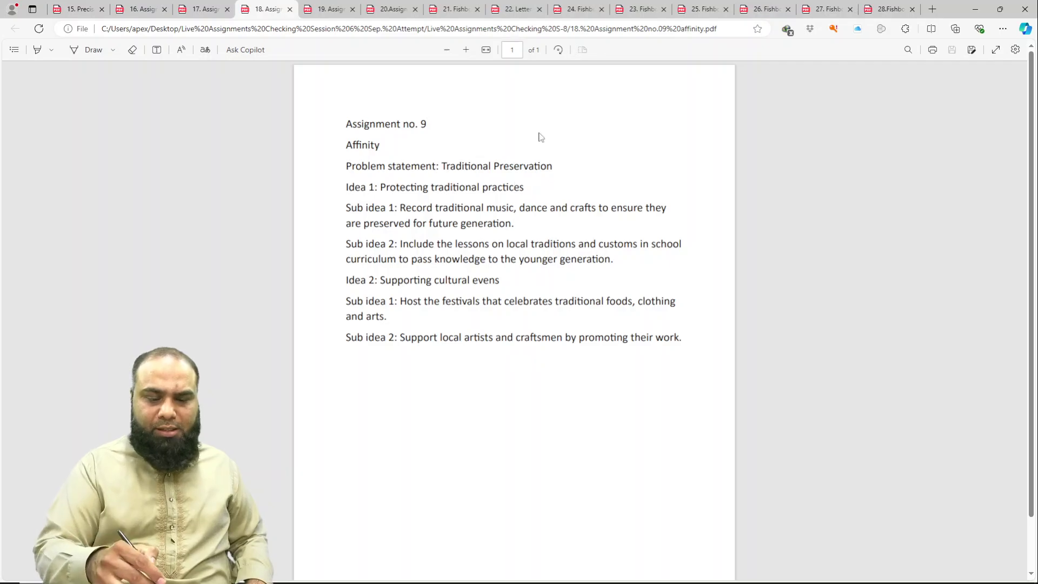
Step: Mark Assignment no. 9 with one large tick across the answer
click(89, 50)
drag(598, 138, 434, 354)
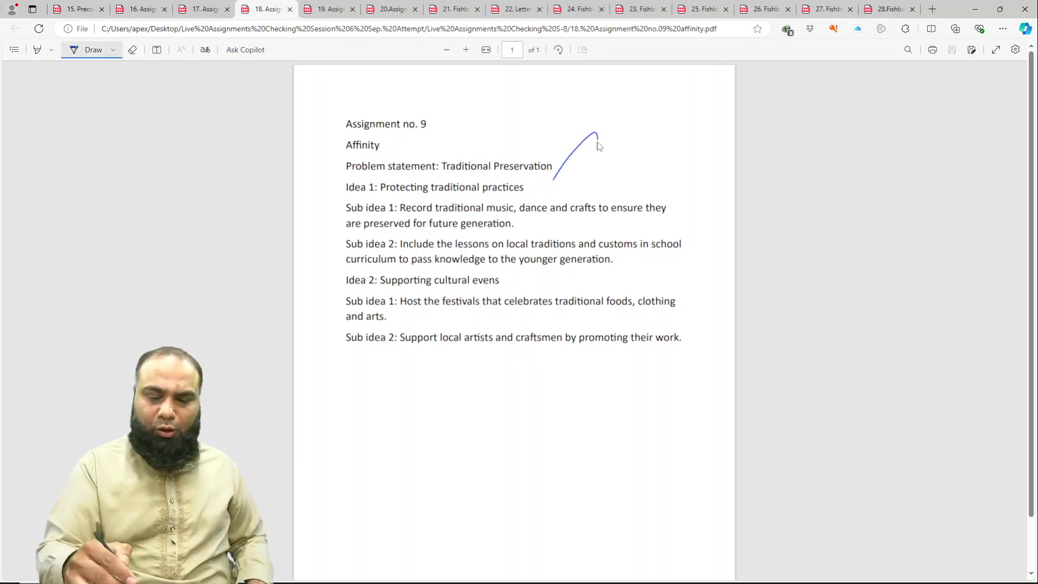
click(328, 10)
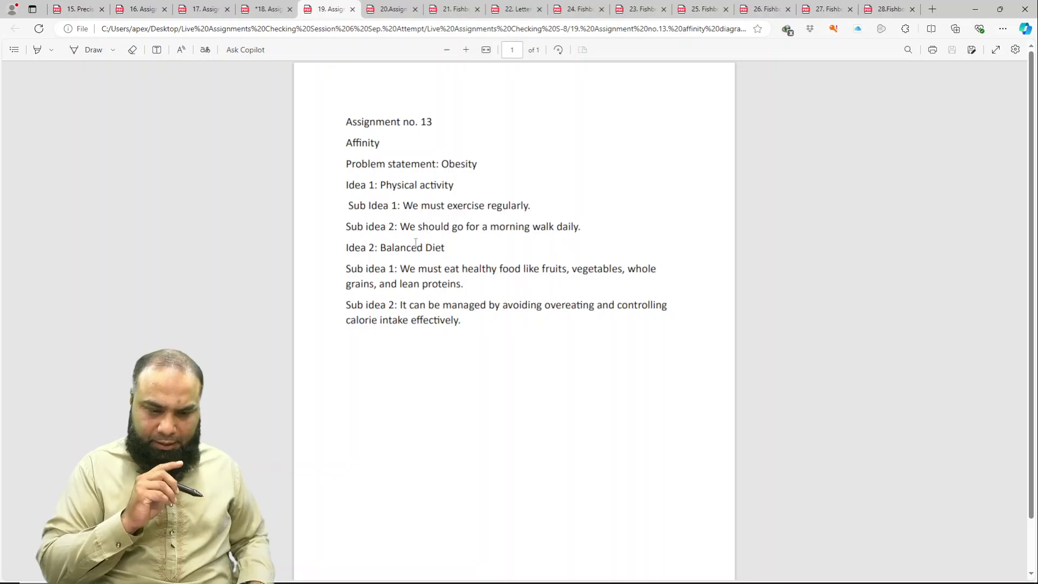
Step: On Assignment no. 13, circle the Obesity statement and tick vegetables, avoiding, overeating and effectively
click(89, 50)
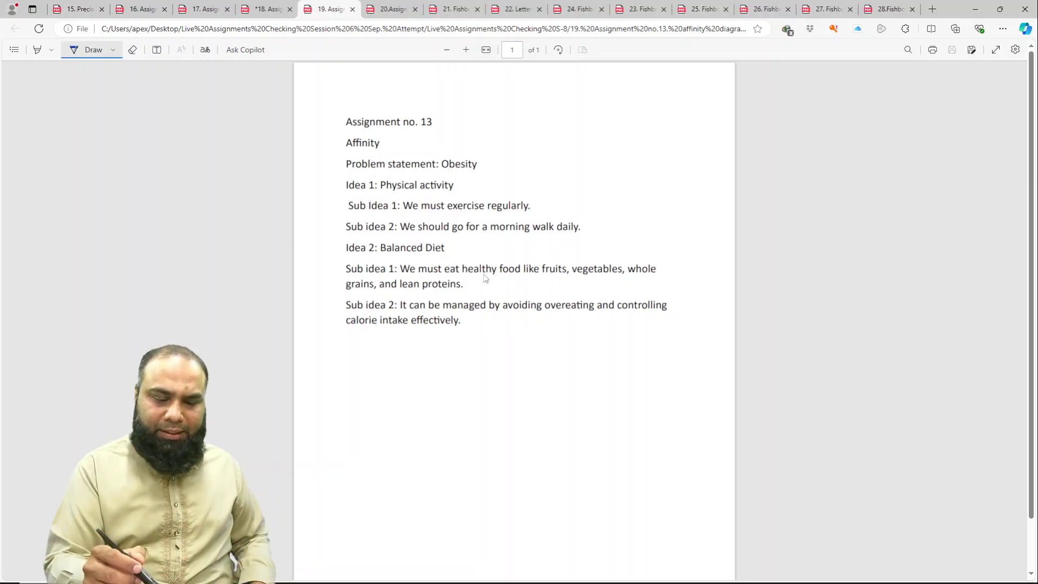
mouse_move(470, 142)
mouse_down()
mouse_move(367, 138)
mouse_move(371, 157)
mouse_up()
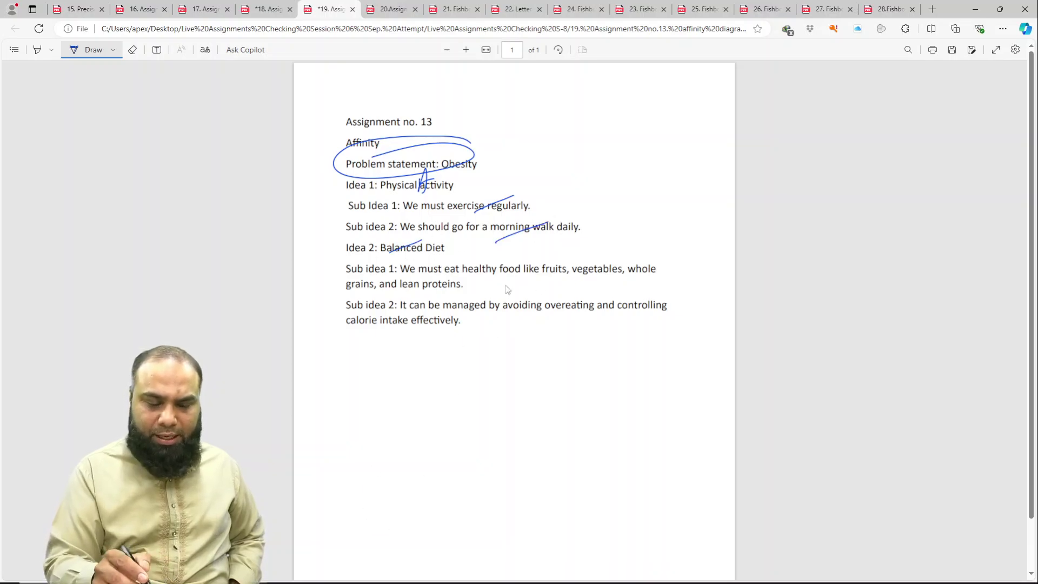
drag(589, 278, 622, 268)
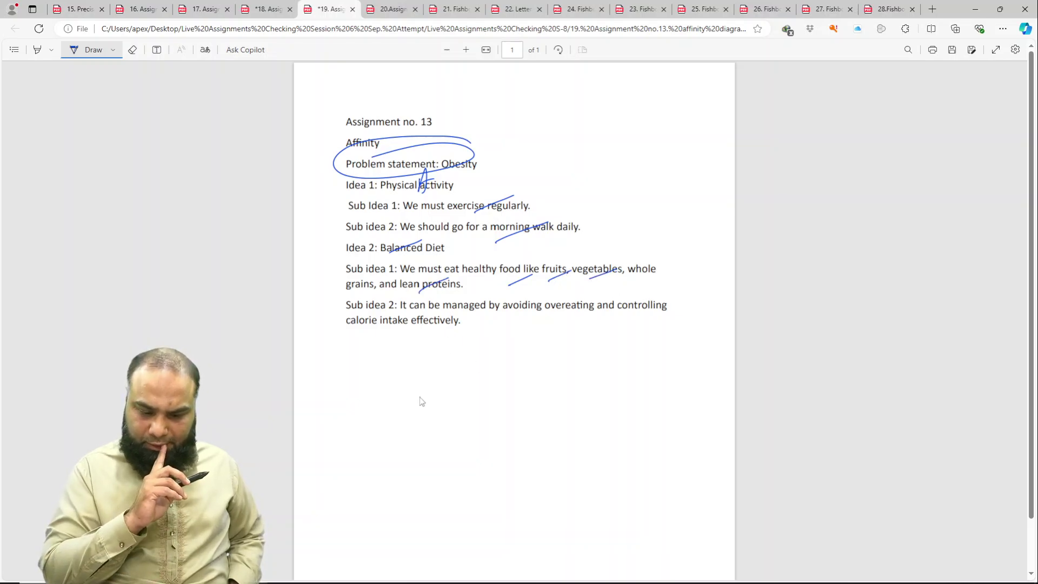
mouse_move(507, 315)
mouse_down()
mouse_move(544, 295)
mouse_move(598, 297)
mouse_up()
drag(609, 309, 640, 297)
drag(409, 337, 451, 315)
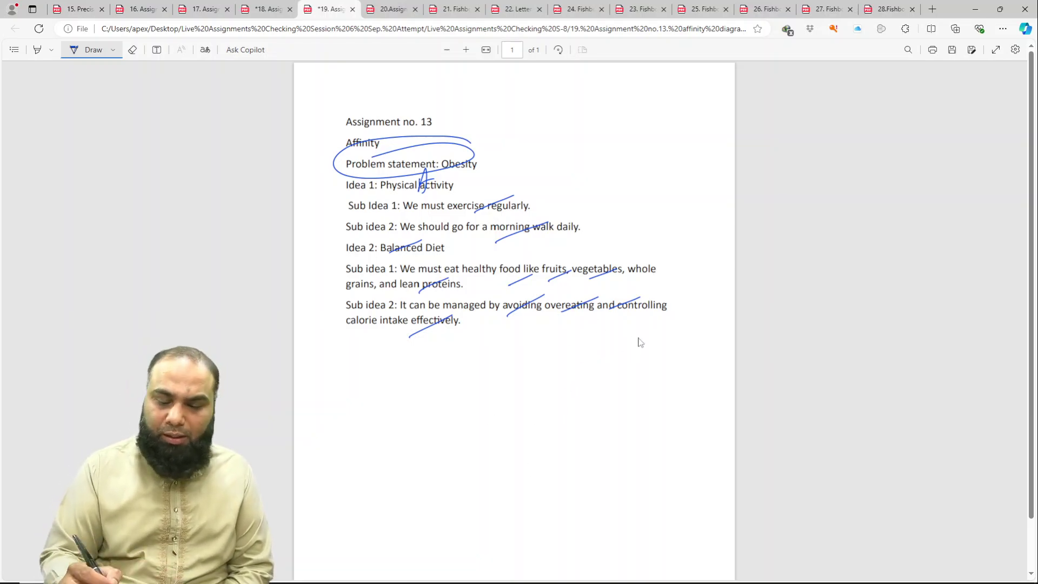
Step: Write a circled 5.5 score below the text and save Assignment no. 13
drag(573, 358, 583, 351)
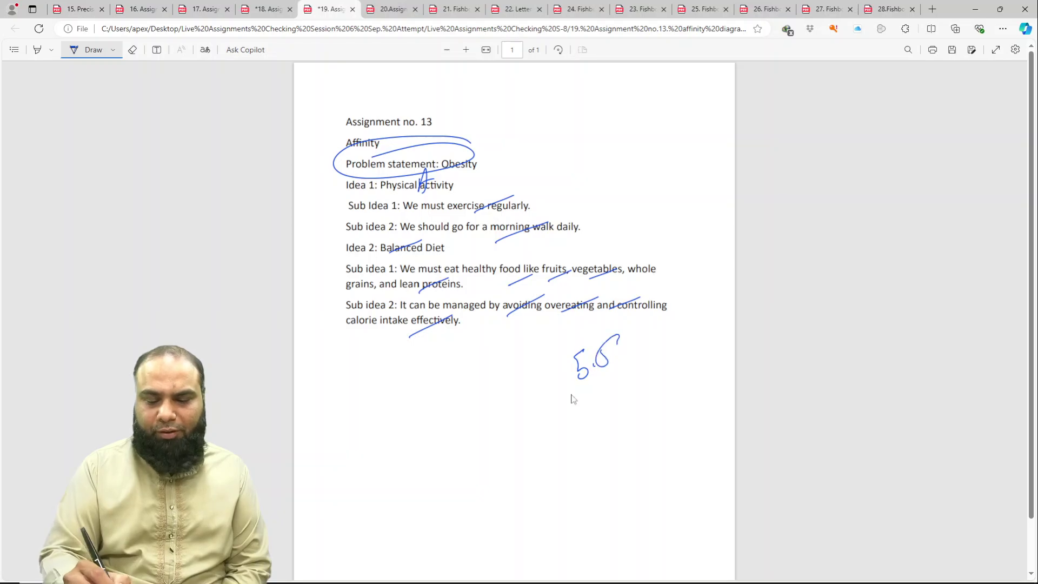
drag(563, 405, 629, 368)
drag(598, 398, 607, 431)
drag(629, 324, 516, 378)
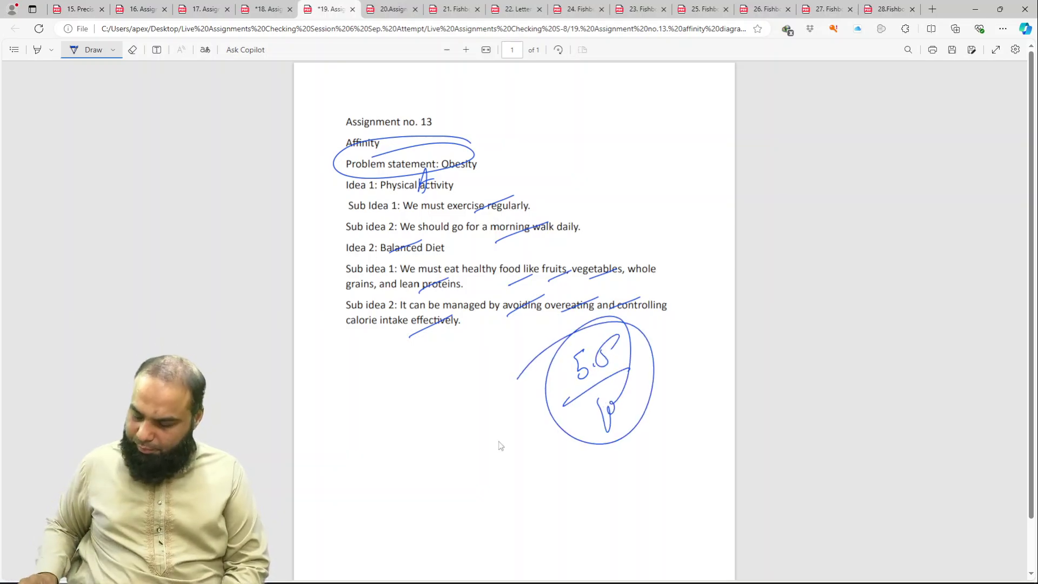
key(ctrl+s)
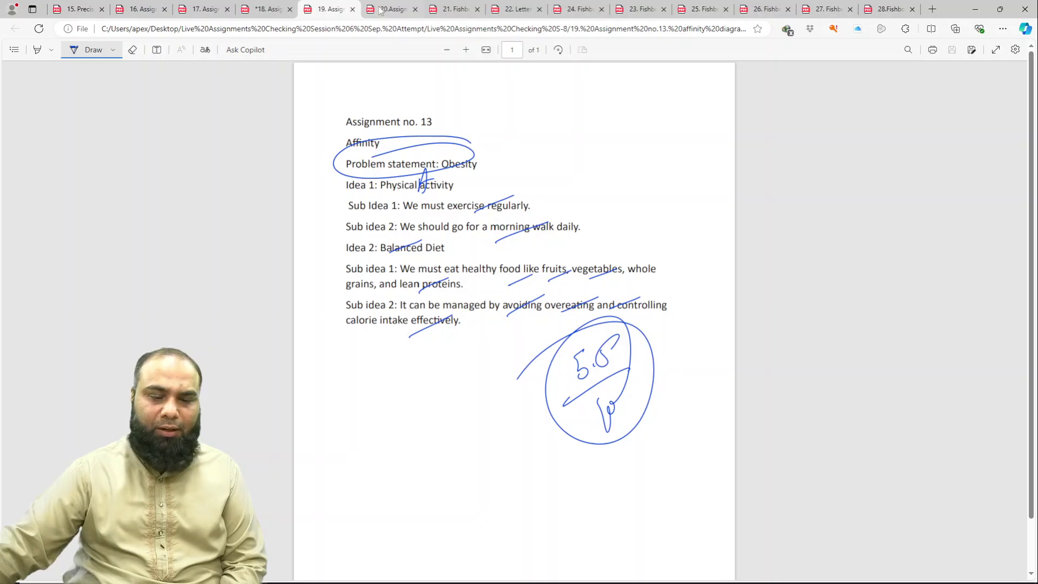
click(380, 9)
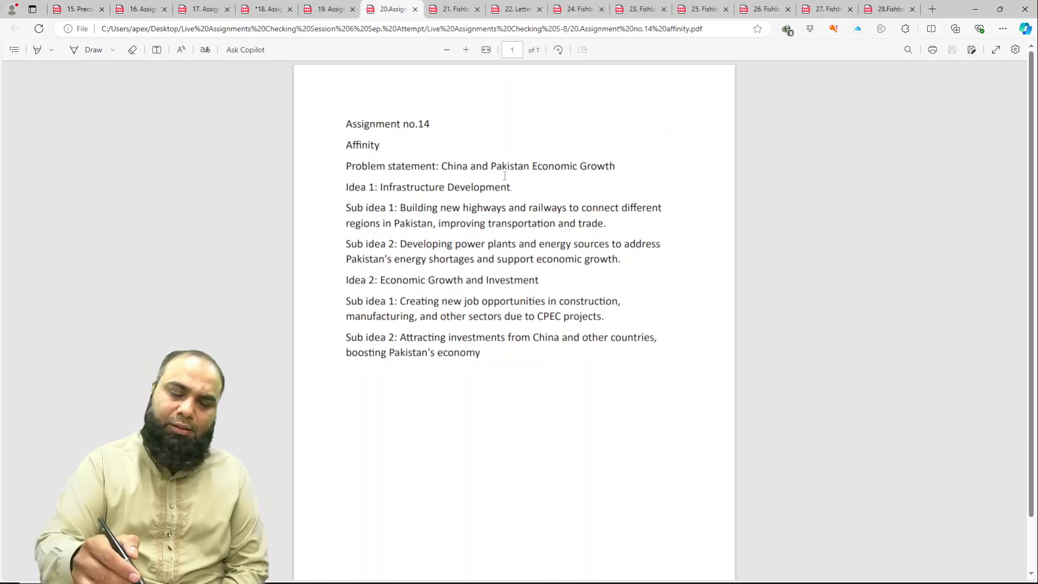
Step: Draw one big tick across the tab 20 affinity answer
click(92, 50)
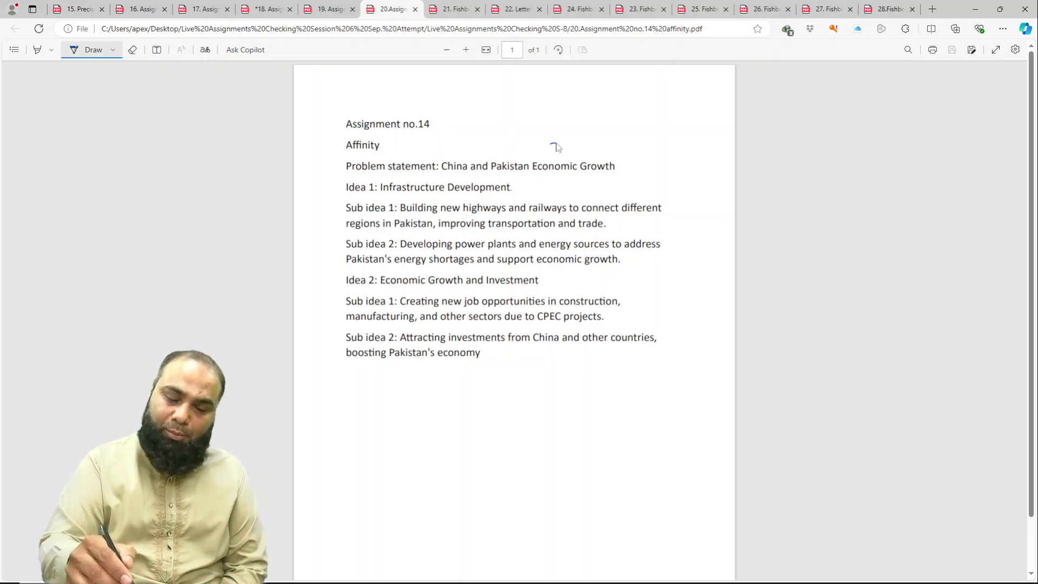
drag(555, 143, 422, 379)
drag(484, 169, 478, 367)
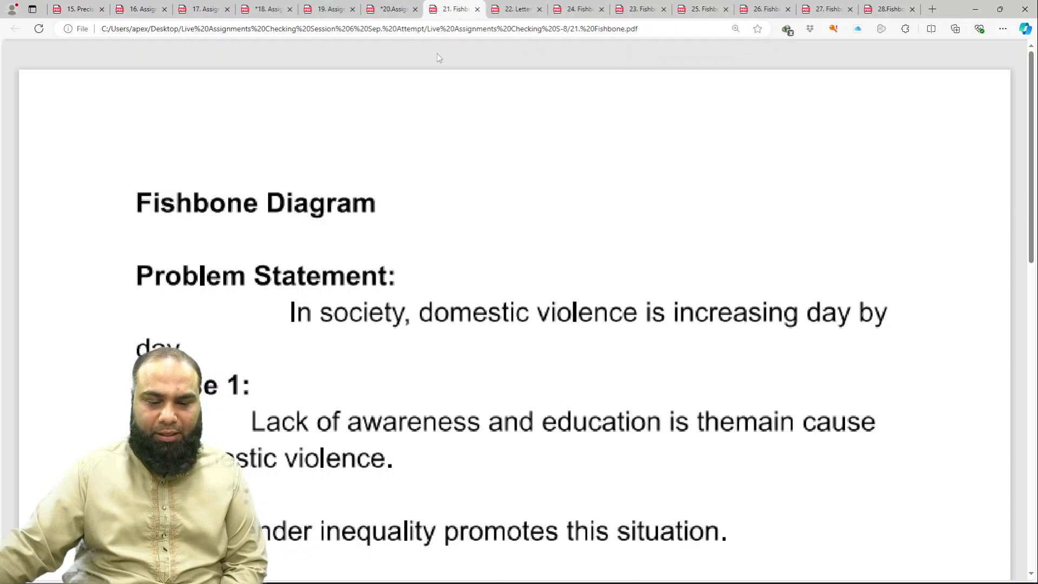
click(453, 9)
Step: On the zoomed-out fishbone, tick the problem statement, Cause 1, Cause 2 and Effect 3, circling 'is the main'
scroll(460, 183, down, 3)
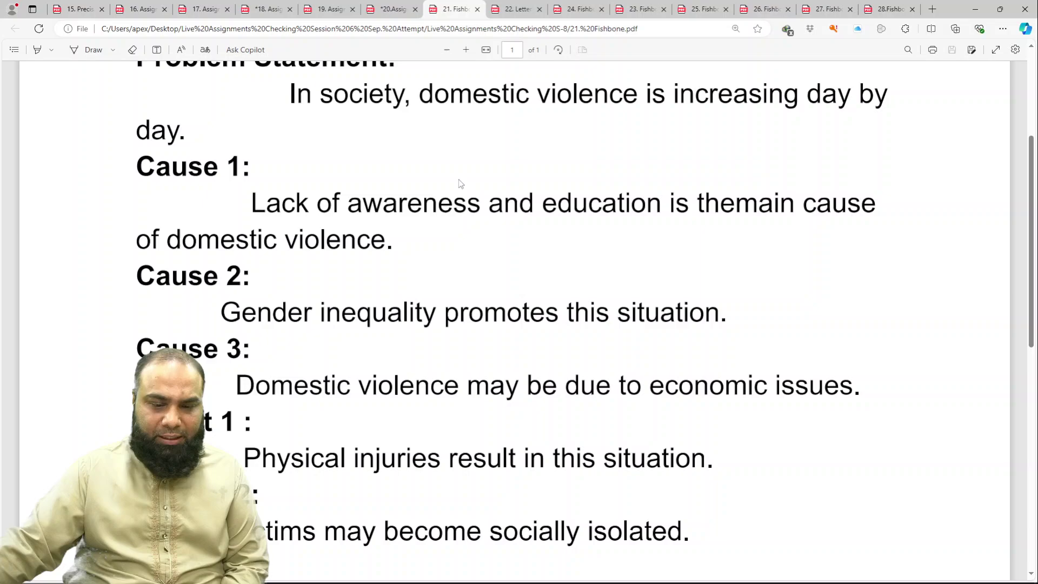
click(446, 49)
scroll(533, 255, up, 2)
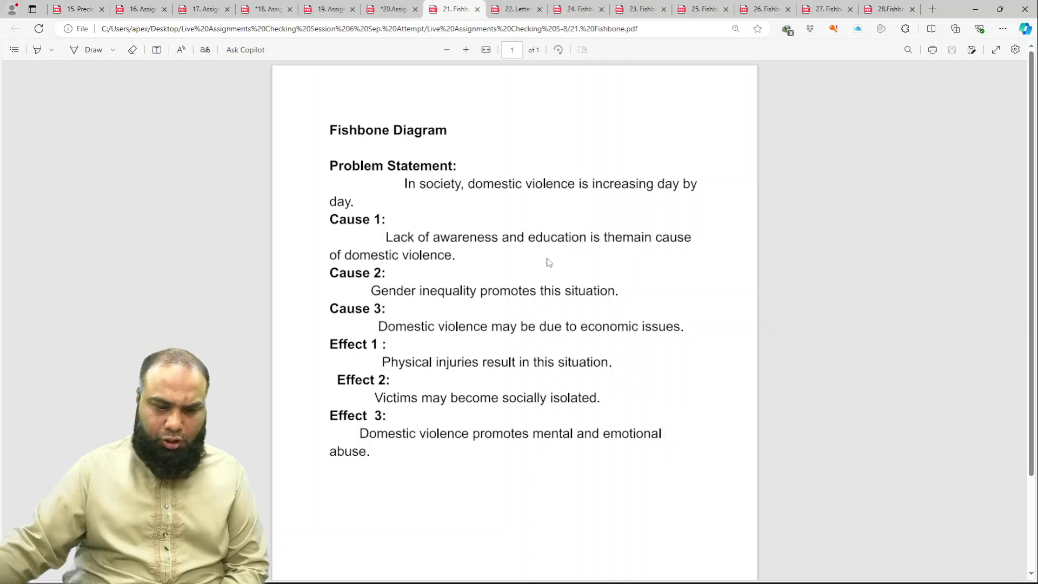
click(90, 49)
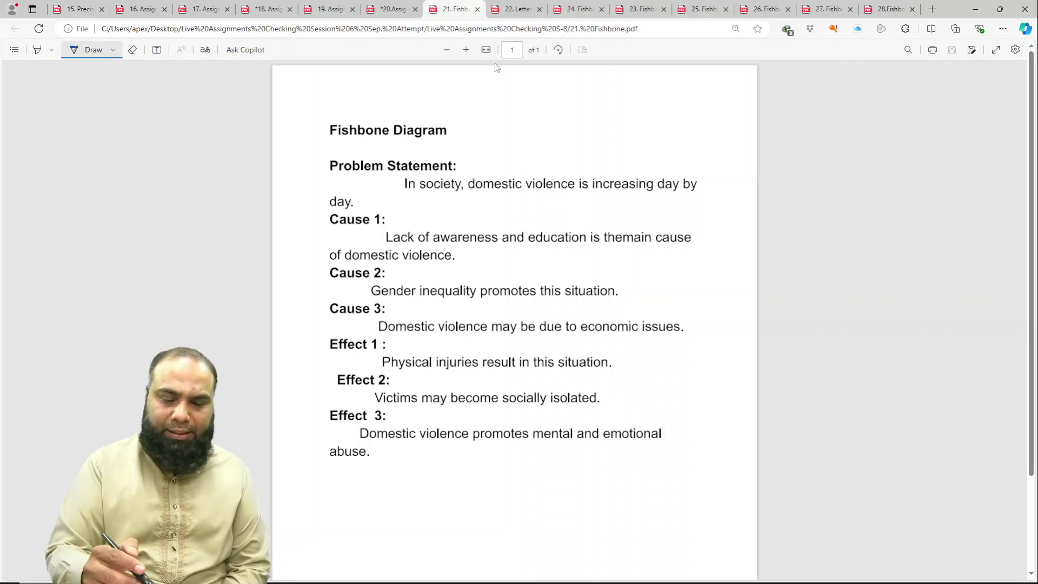
drag(473, 212, 531, 216)
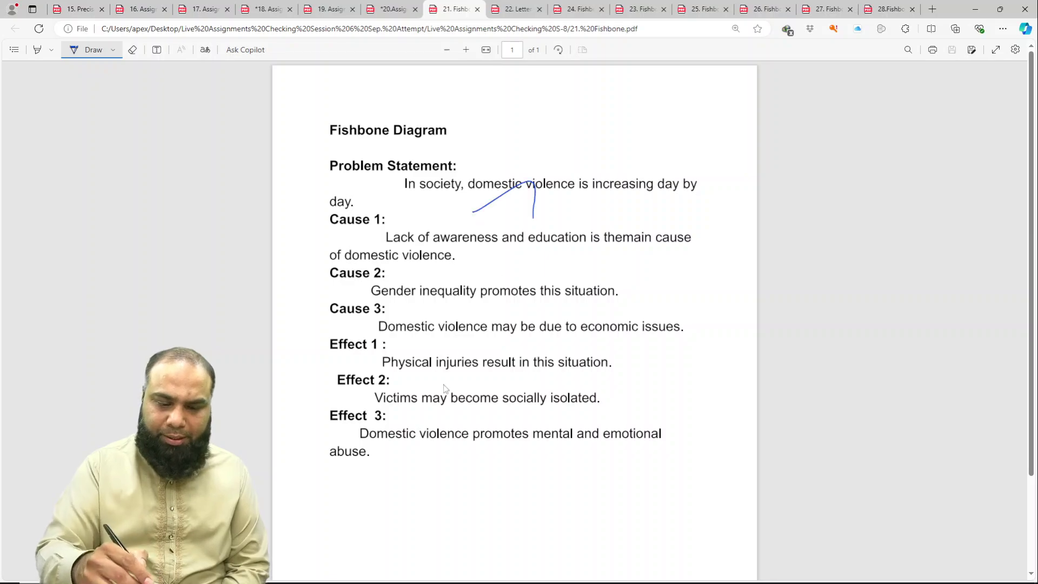
drag(517, 258, 558, 264)
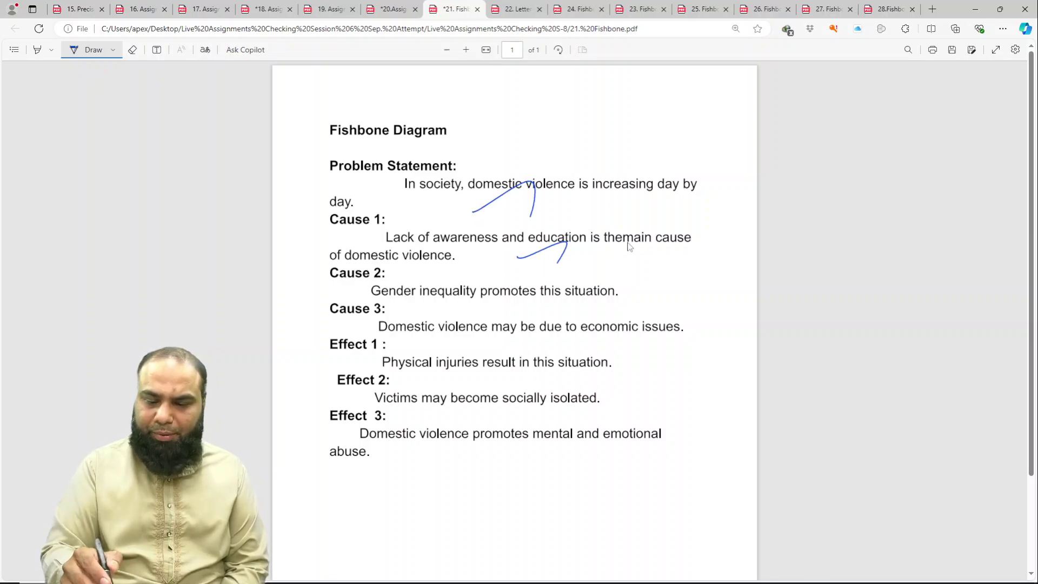
drag(641, 239, 584, 235)
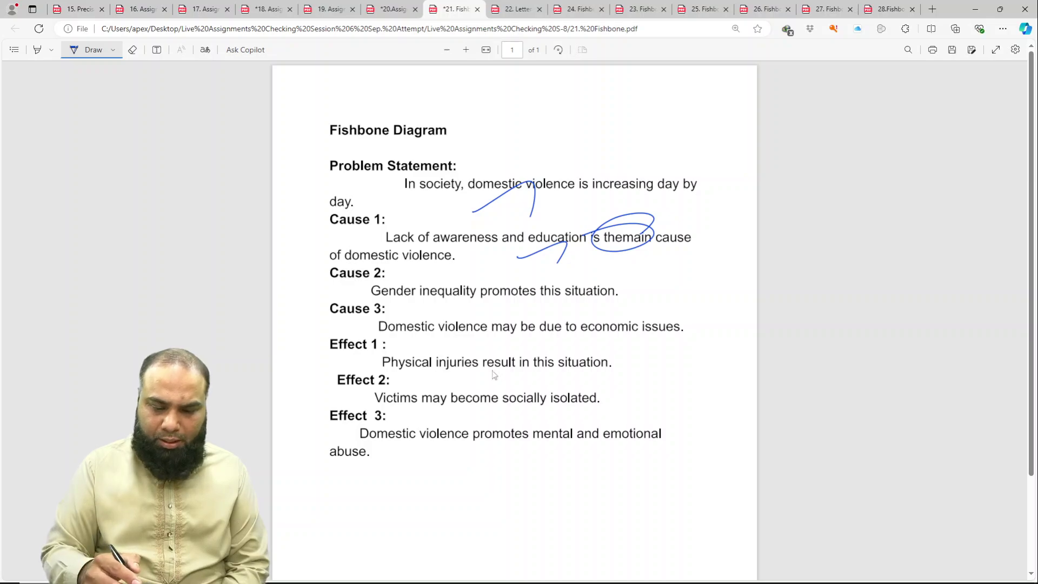
drag(498, 303, 535, 312)
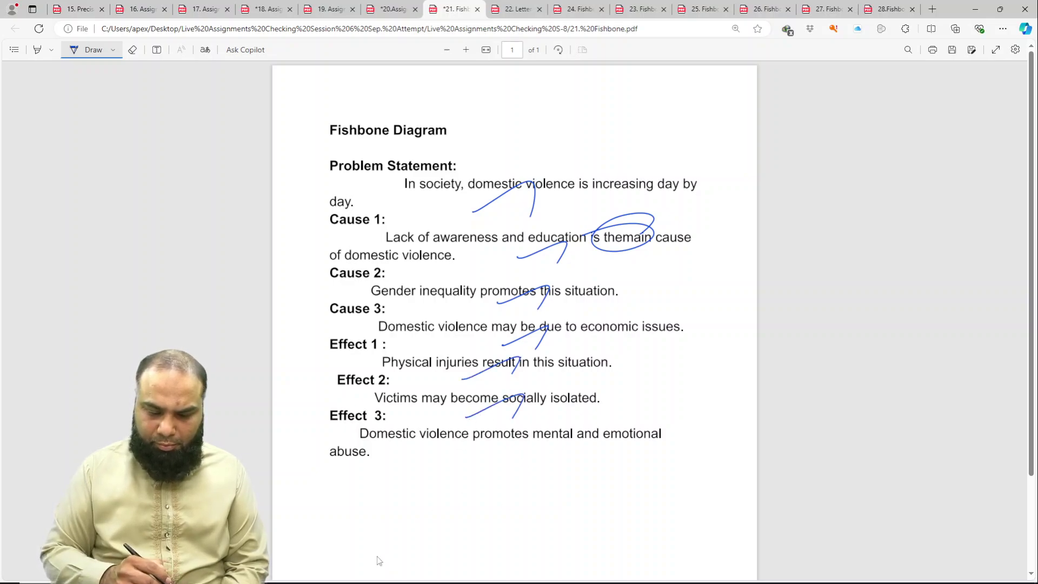
drag(438, 462, 500, 429)
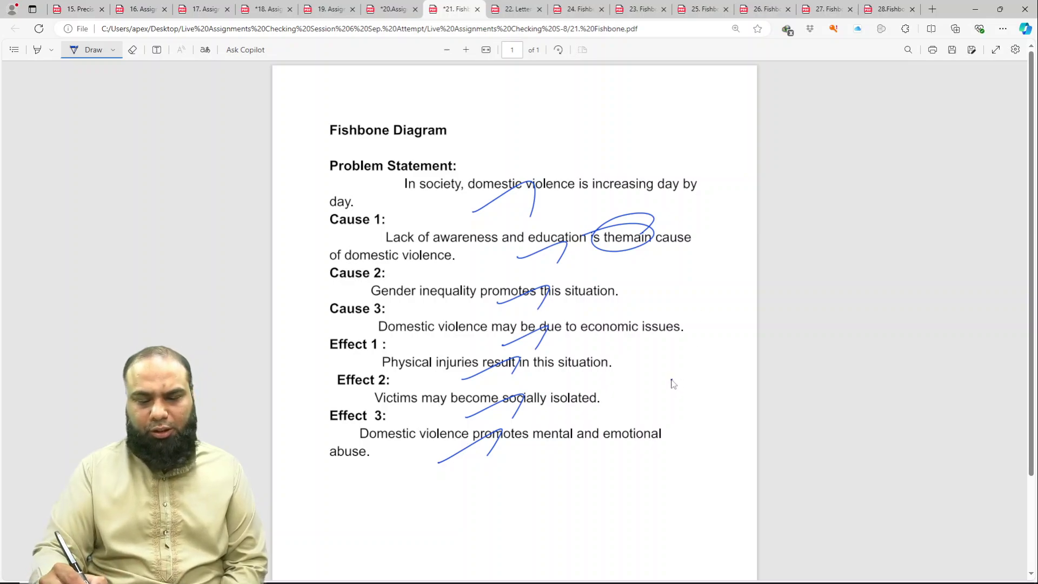
Step: Write a circled, ticked score beside the effects and save the fishbone PDF
mouse_move(672, 374)
mouse_down()
mouse_move(678, 403)
mouse_move(705, 366)
mouse_up()
drag(666, 421, 722, 388)
drag(698, 423, 707, 427)
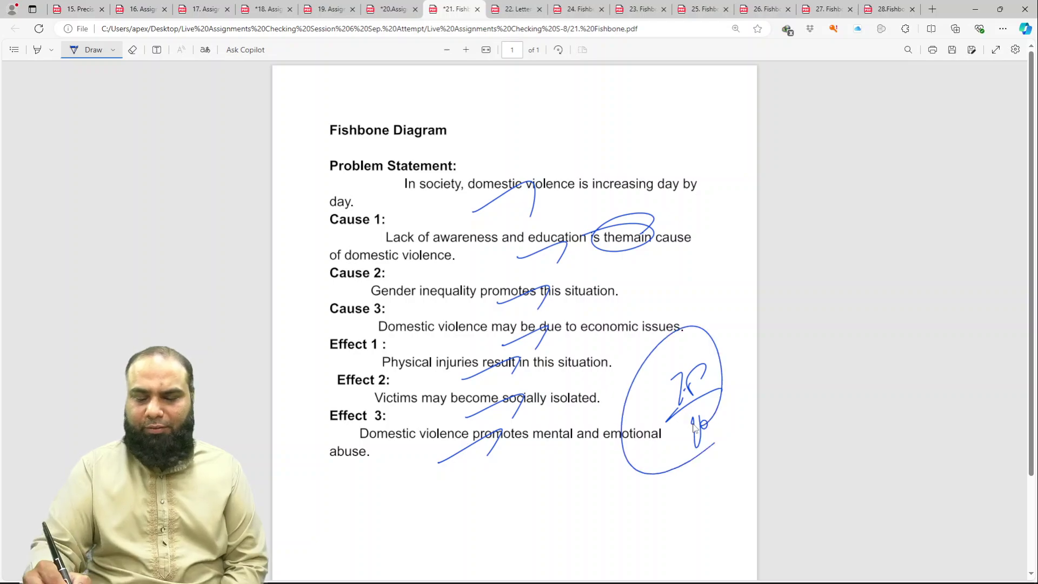
drag(713, 330, 564, 423)
key(ctrl+s)
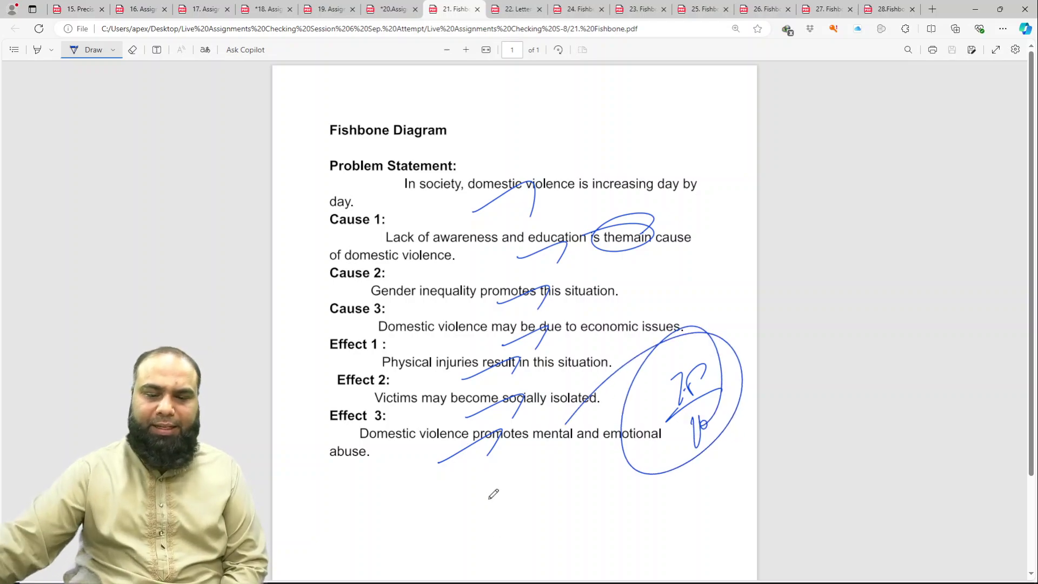
Step: Show the letters assignment fit to width, then zoomed out three steps to a full page
click(511, 12)
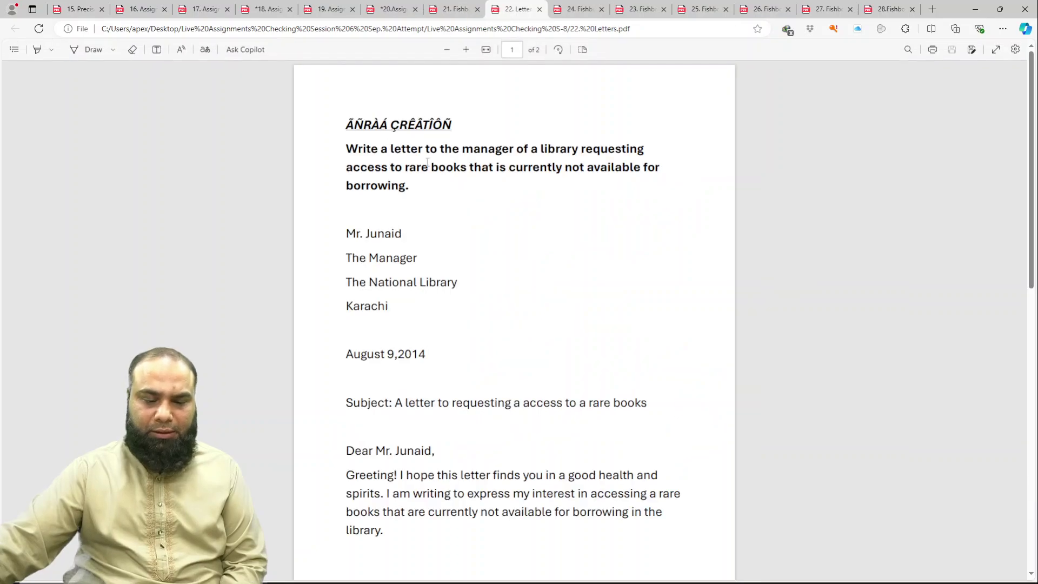
click(483, 53)
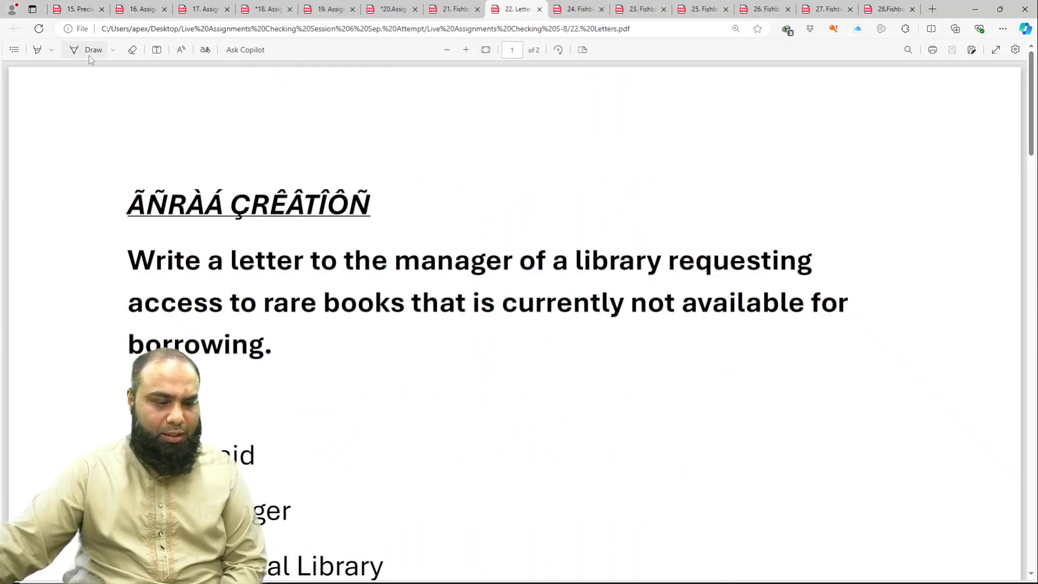
click(447, 50)
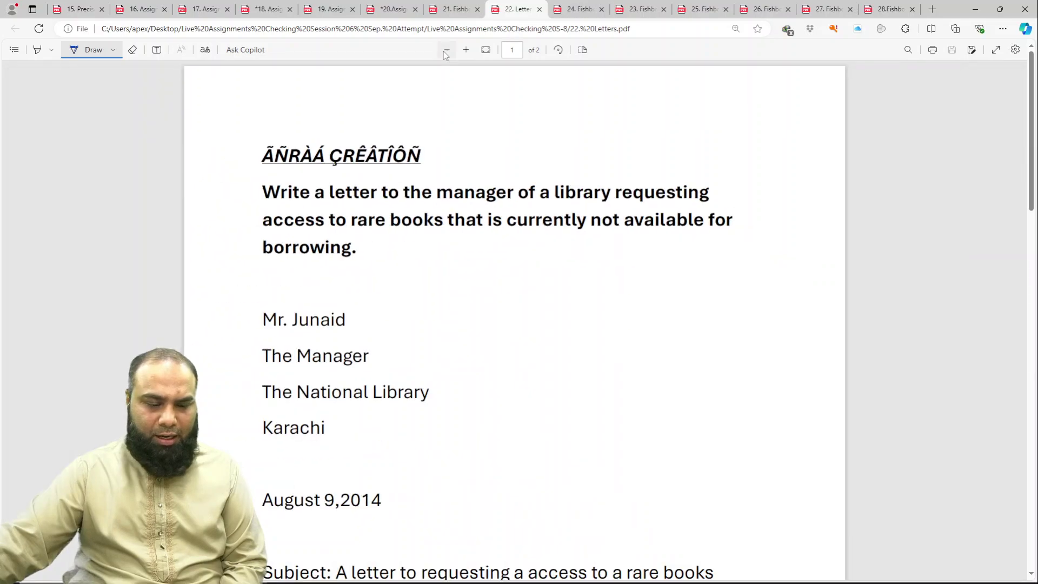
click(446, 49)
click(446, 50)
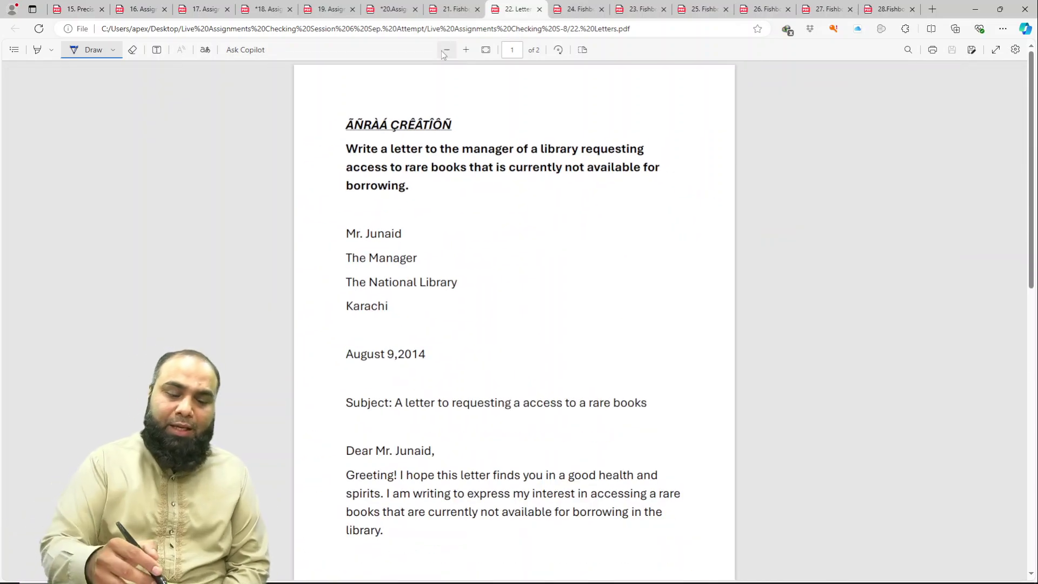
Step: Tick the recipient, The Manager, National Library, Karachi, date, Subject and salutation lines
drag(391, 241, 419, 219)
drag(417, 271, 436, 256)
drag(430, 297, 458, 278)
drag(377, 321, 405, 302)
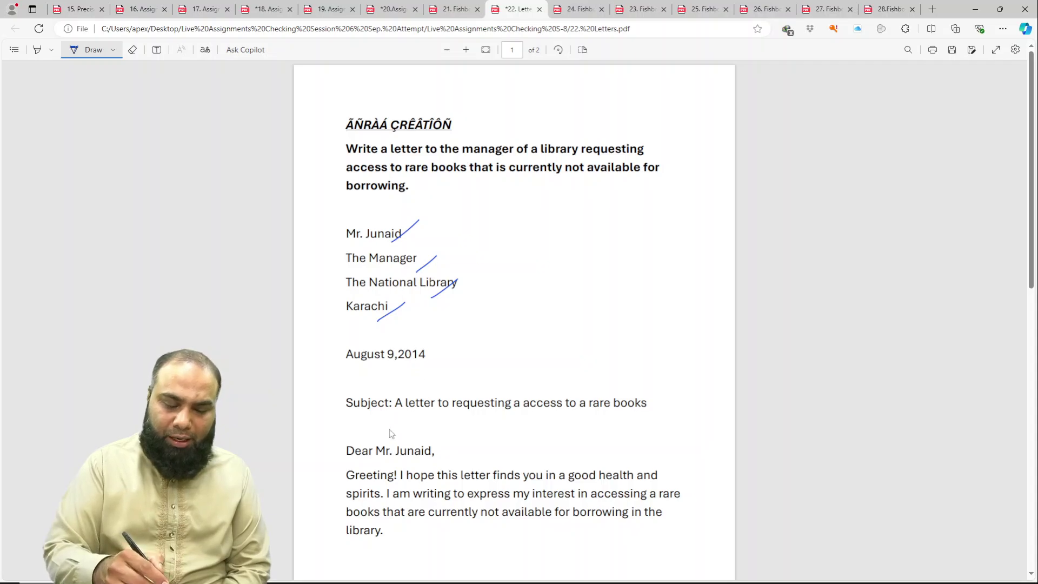
drag(411, 362, 438, 345)
drag(424, 409, 452, 386)
drag(413, 460, 441, 437)
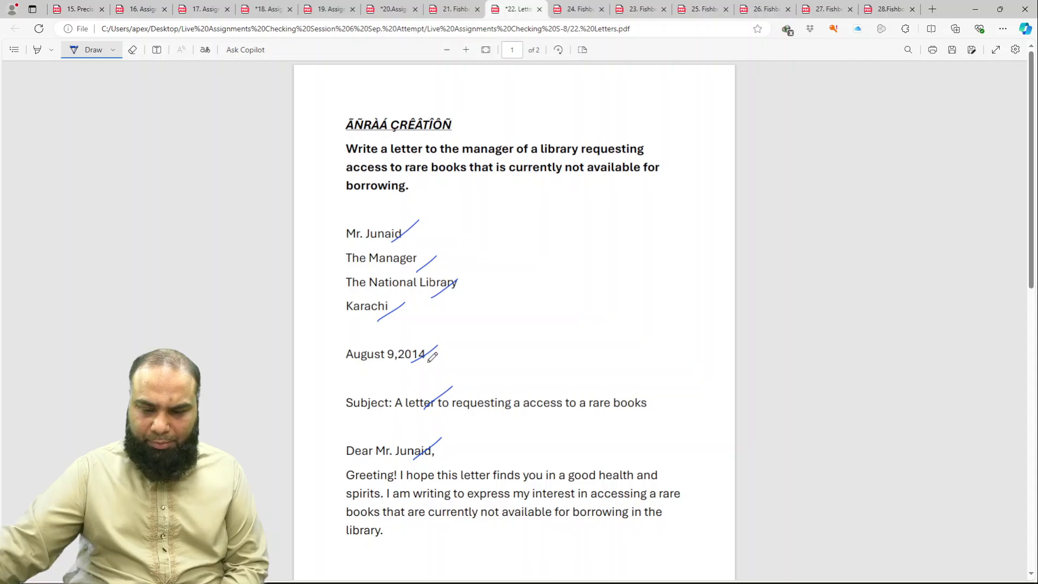
Step: Tick words through the letter's first body paragraph
scroll(433, 357, down, 2)
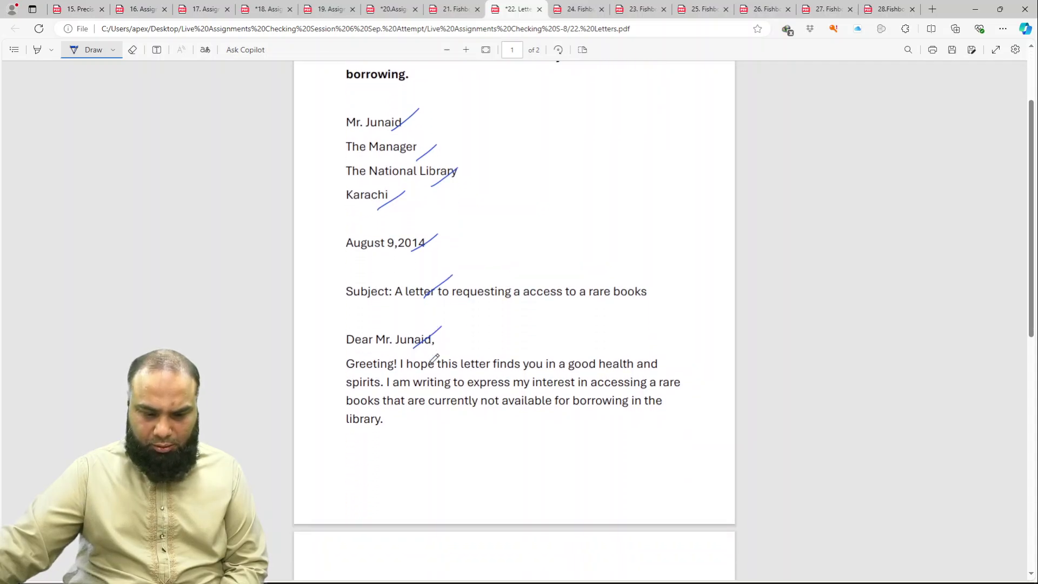
scroll(433, 358, down, 1)
scroll(433, 359, down, 2)
scroll(431, 359, down, 1)
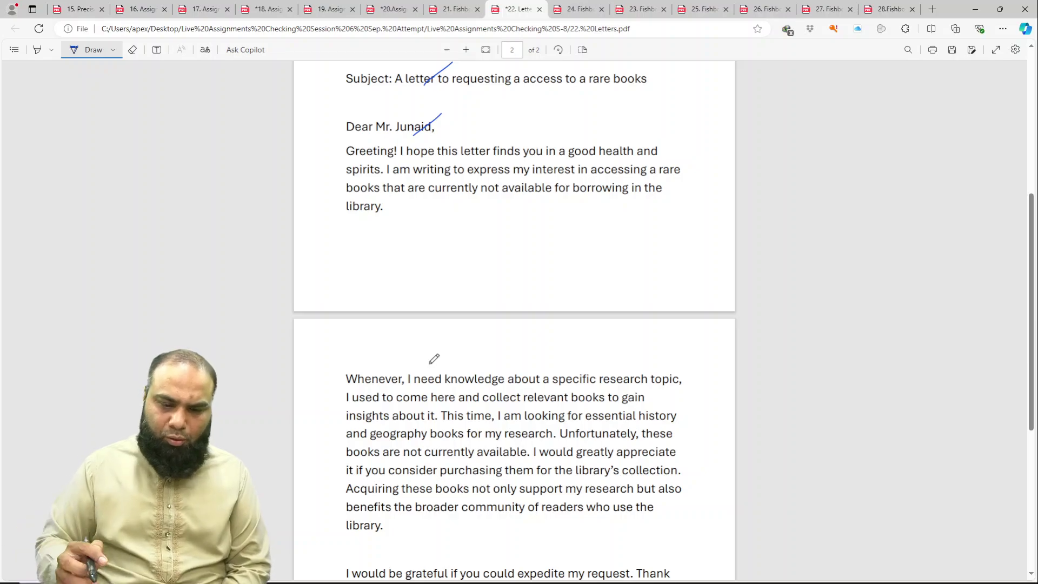
drag(467, 172, 505, 155)
drag(532, 163, 565, 153)
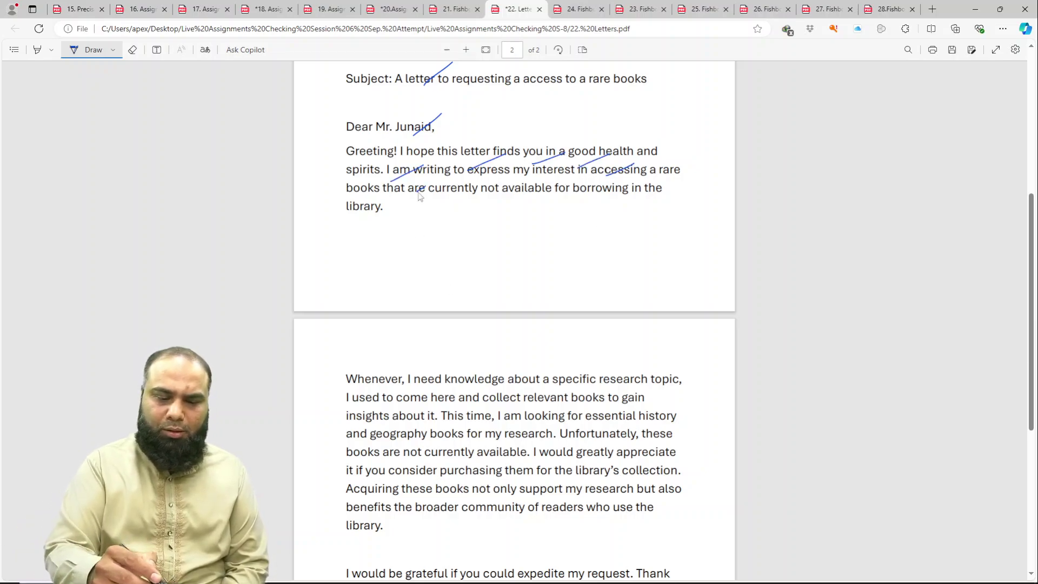
drag(367, 216, 394, 204)
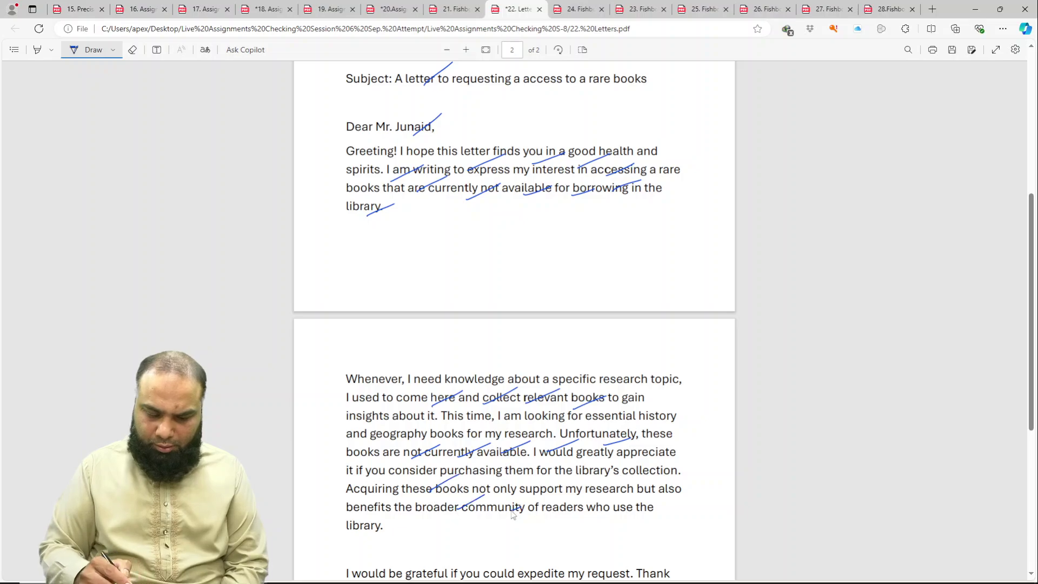
Step: Tick the closing sentence, Your Sincerely, and the signature line
scroll(648, 470, down, 3)
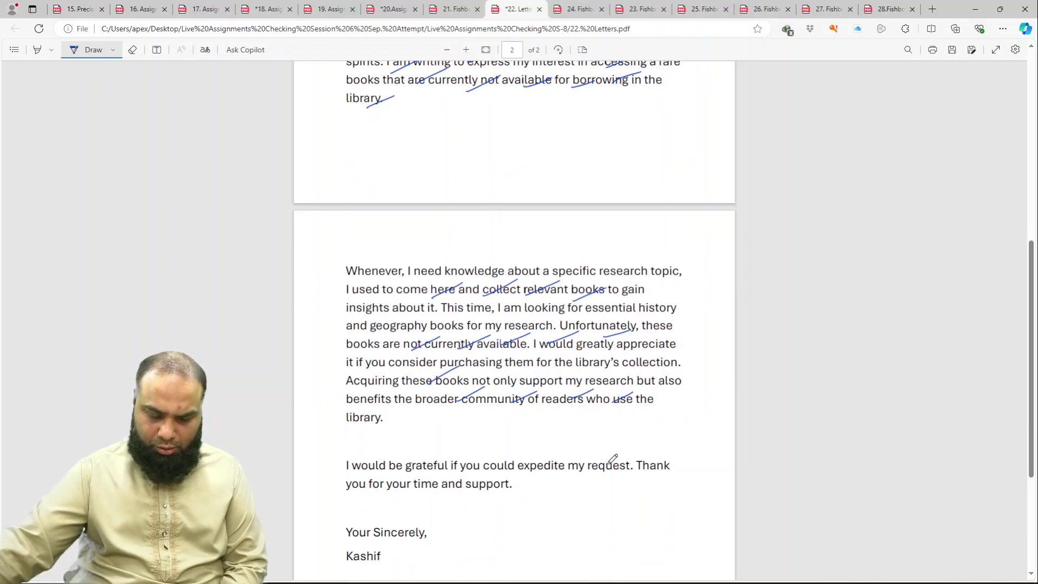
scroll(613, 465, down, 2)
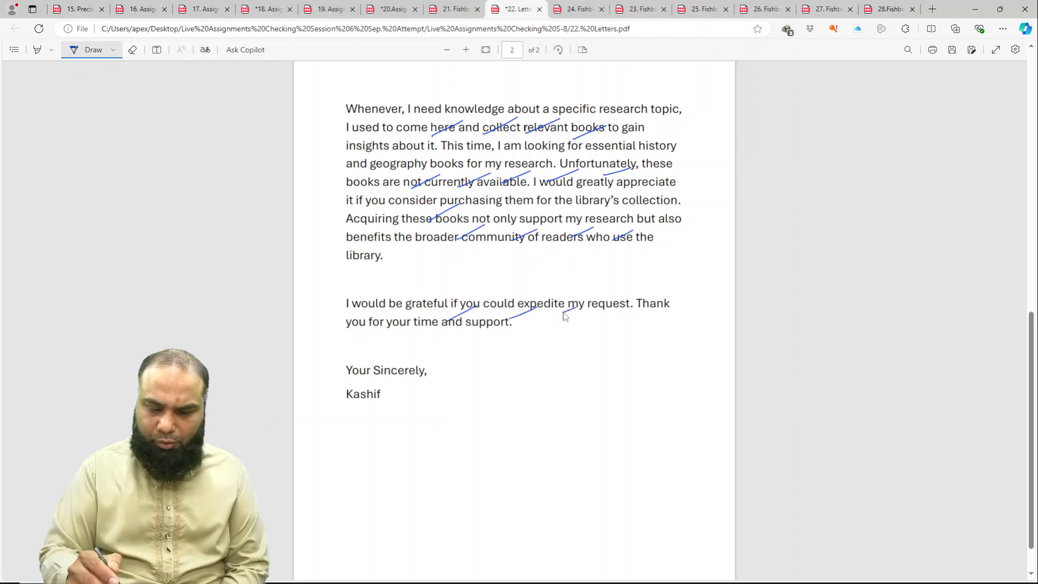
mouse_move(414, 331)
mouse_down()
mouse_move(445, 316)
mouse_move(503, 319)
mouse_up()
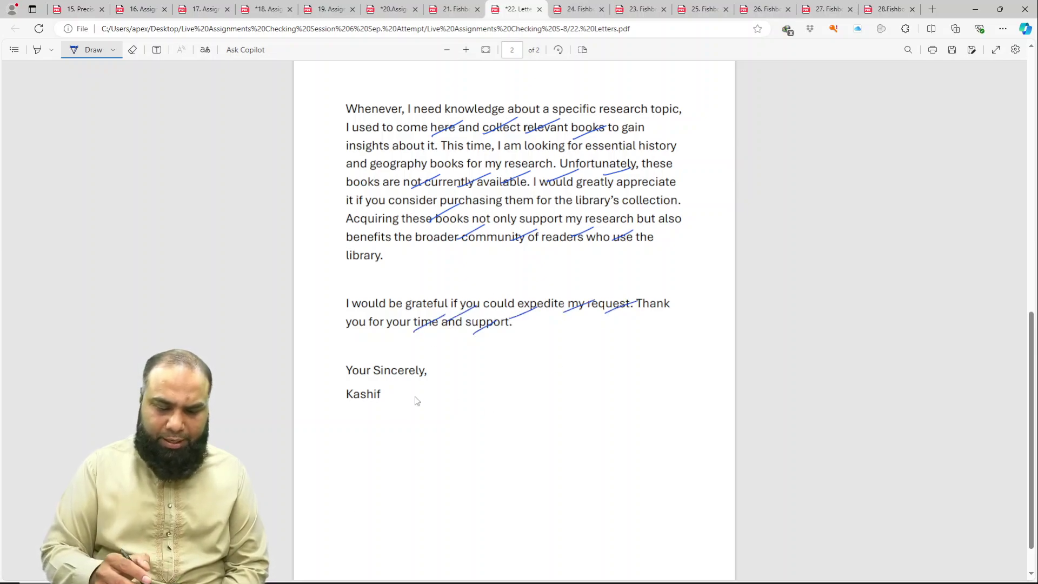
drag(386, 376, 411, 362)
drag(358, 413, 380, 401)
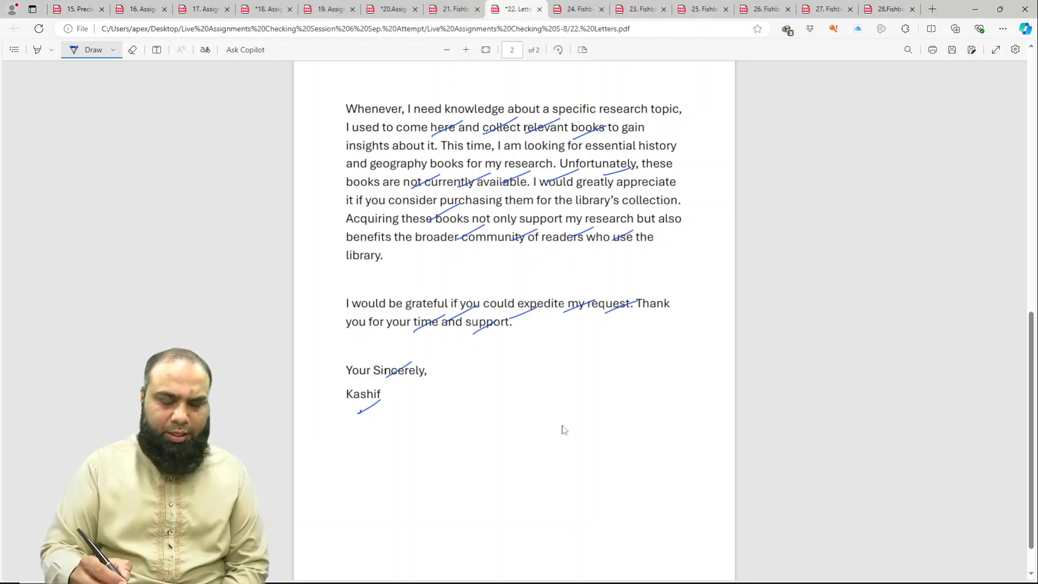
Step: Write a circled 17/20 score beside the signature and save the letter
drag(586, 371, 588, 388)
drag(592, 372, 603, 386)
mouse_move(571, 424)
mouse_down()
mouse_move(625, 382)
mouse_move(624, 413)
mouse_move(592, 474)
mouse_move(557, 378)
mouse_up()
drag(672, 357, 644, 400)
key(ctrl+s)
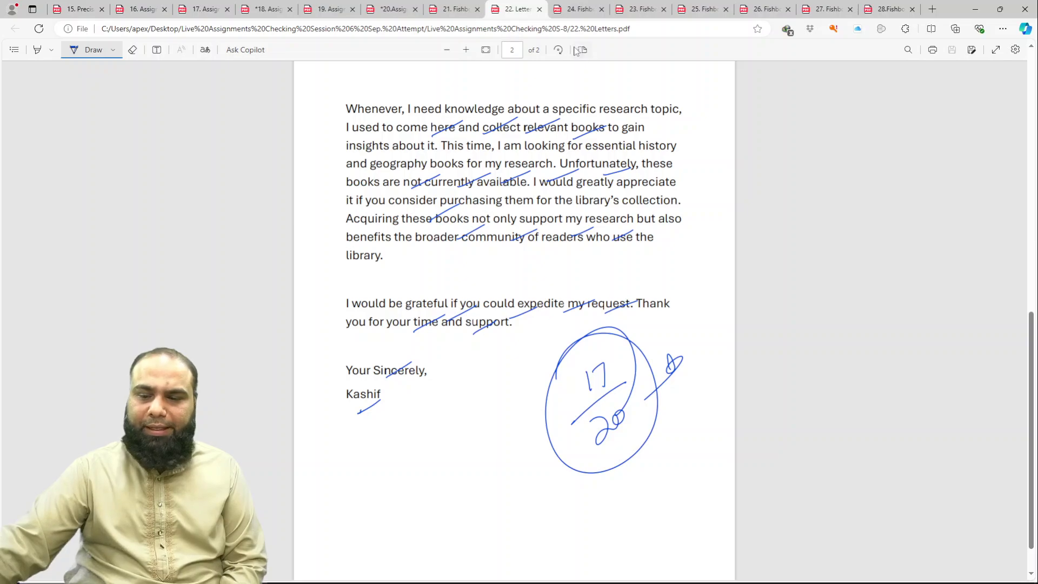
click(583, 15)
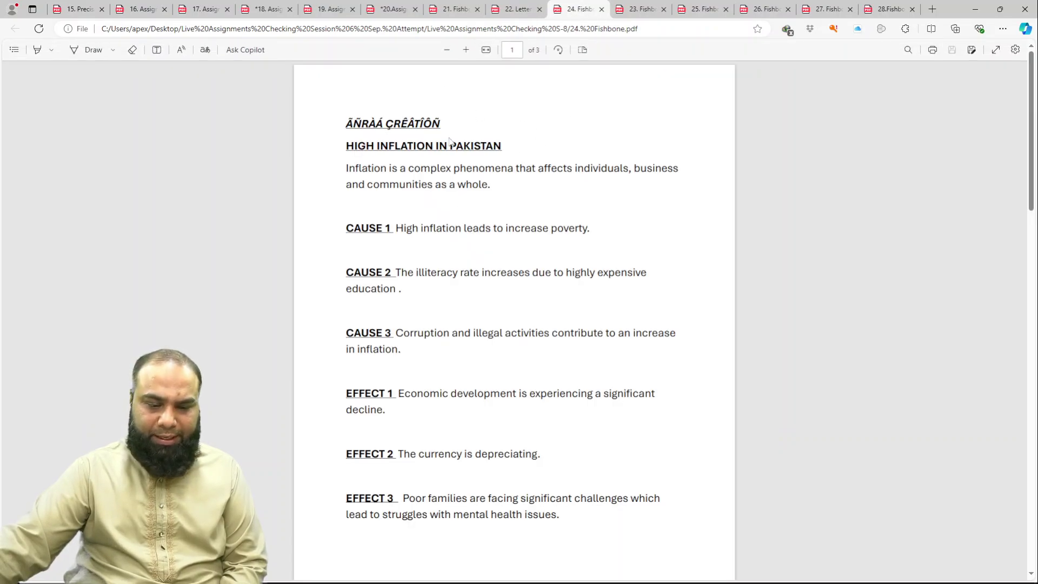
Step: Turn on freehand inking and zoom in three steps on the inflation fishbone
click(76, 53)
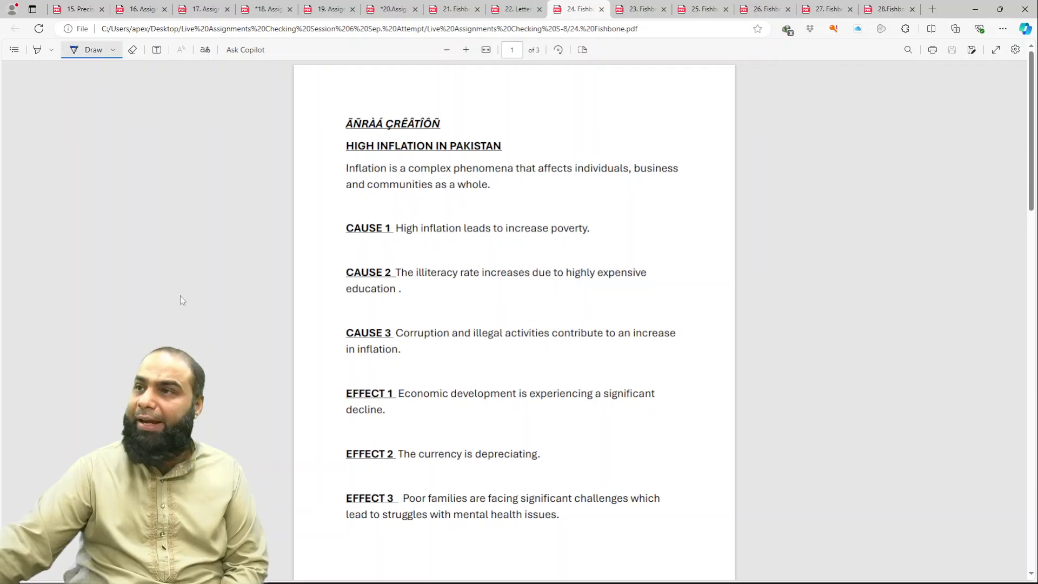
click(466, 50)
click(466, 50)
click(466, 49)
click(466, 50)
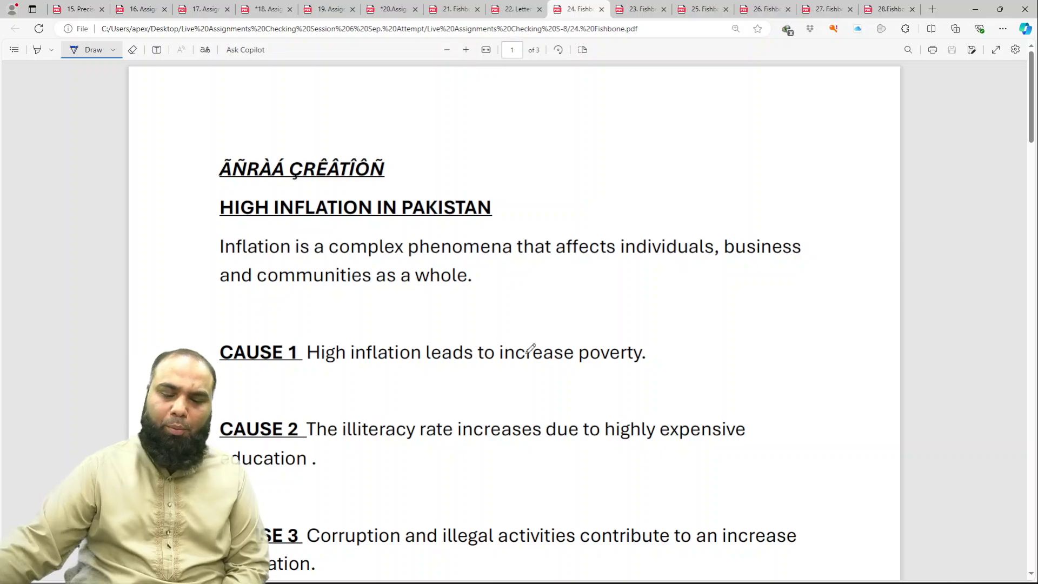
Step: Tick the introductory sentence and CAUSE 1-3, looping around 'increase' in CAUSE 1
drag(457, 279, 535, 260)
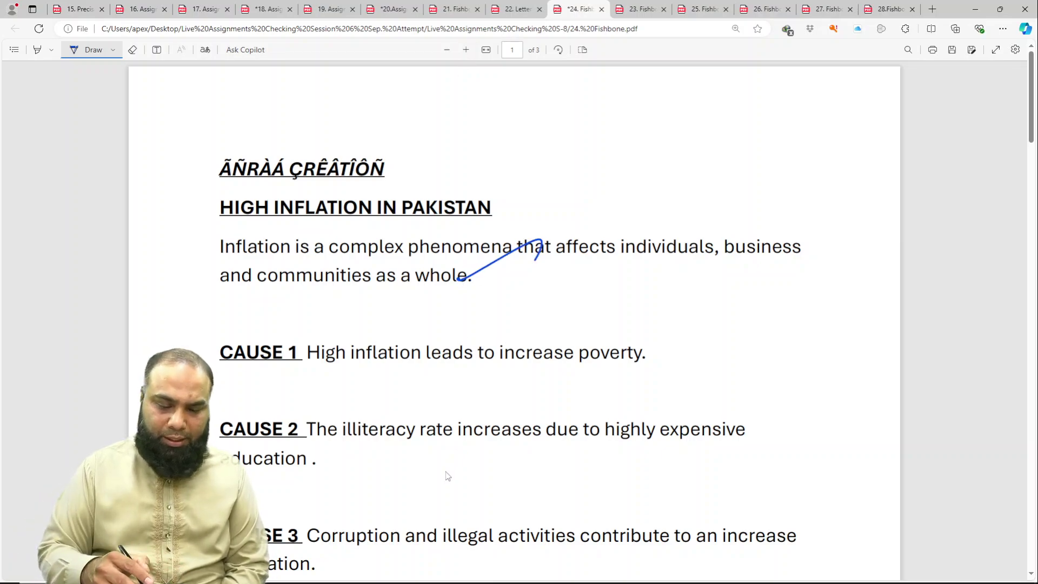
drag(455, 382, 514, 374)
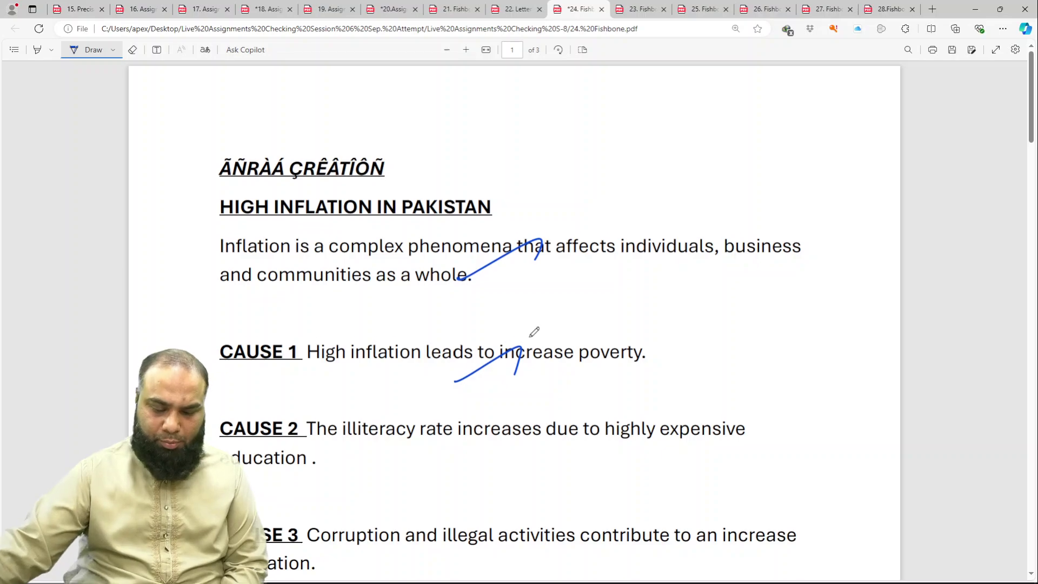
scroll(534, 331, down, 5)
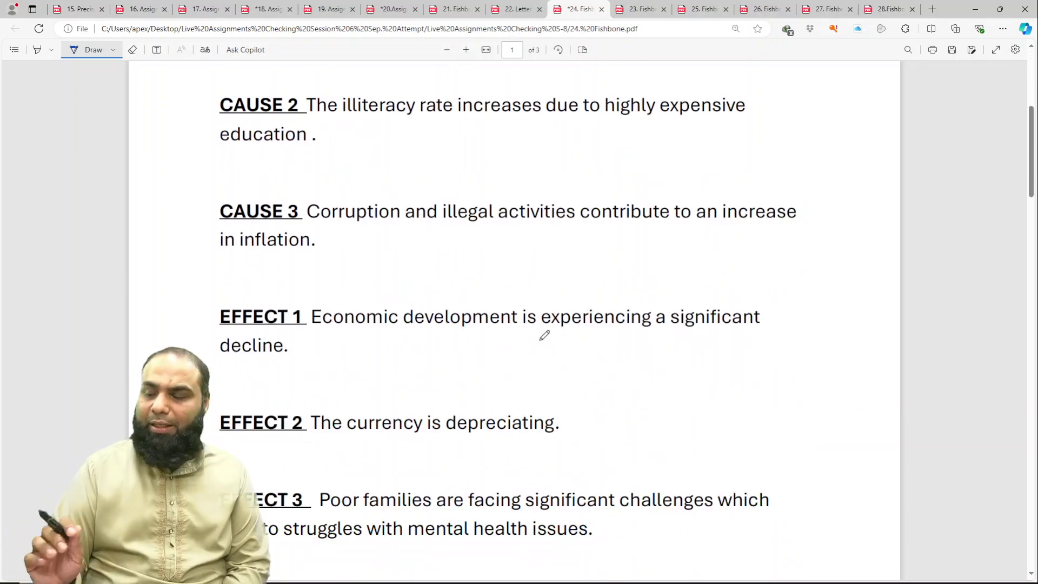
scroll(543, 334, up, 3)
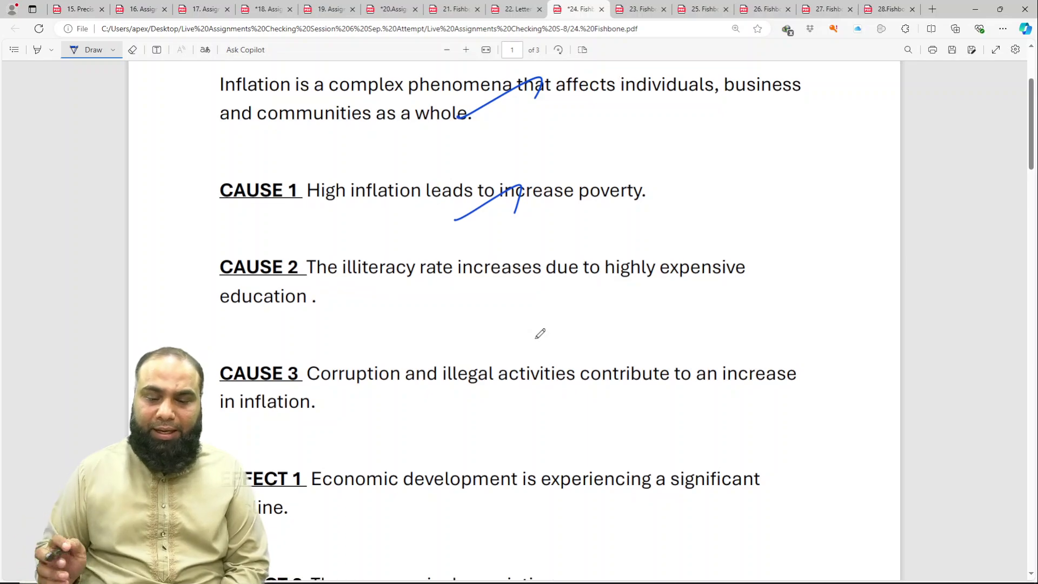
drag(516, 210, 540, 194)
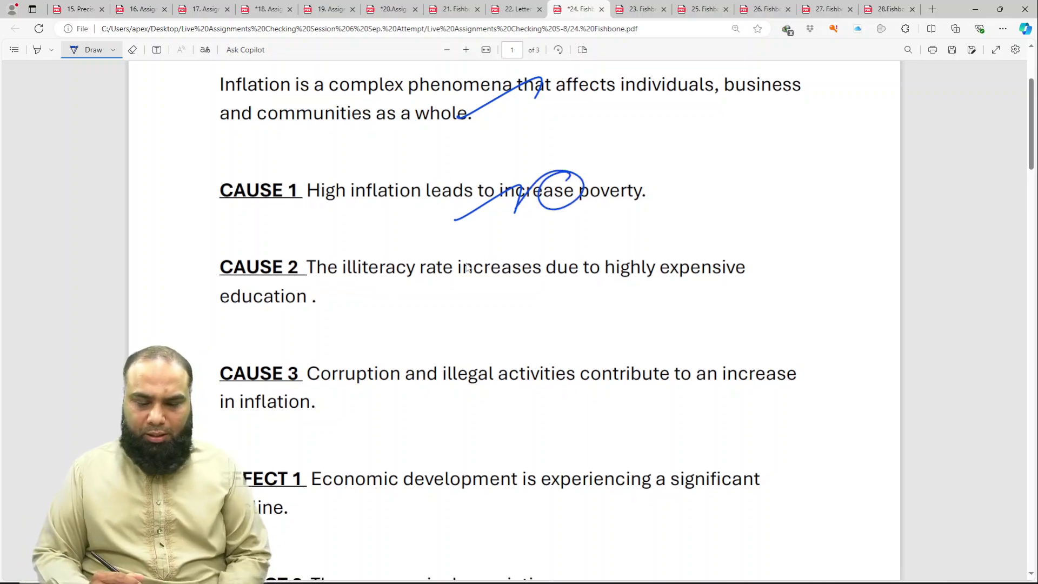
drag(444, 298, 517, 306)
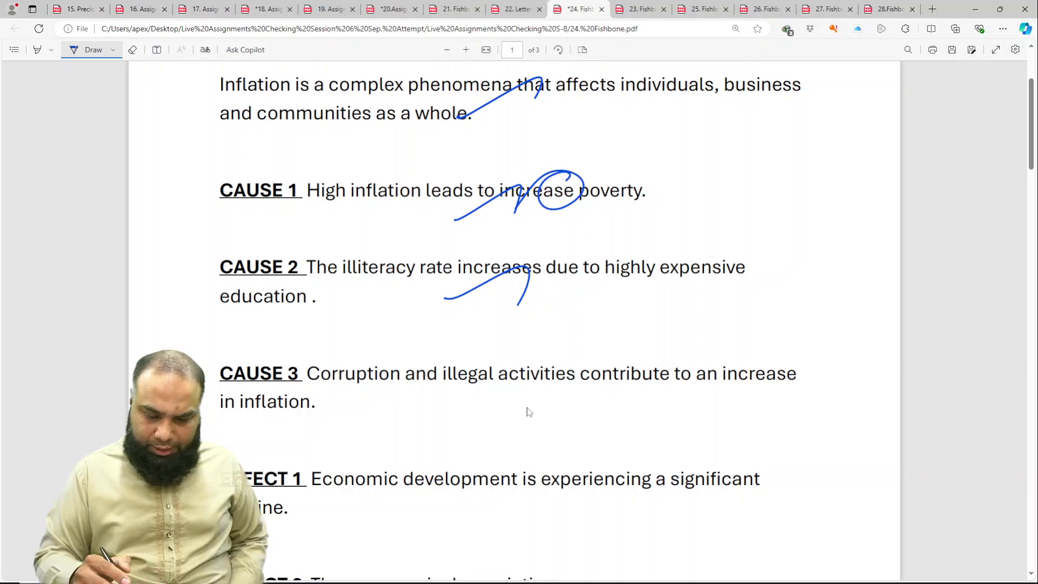
drag(489, 395, 563, 397)
Step: Tick the EFFECT 1, EFFECT 2 and EFFECT 3 statements
scroll(584, 471, up, 1)
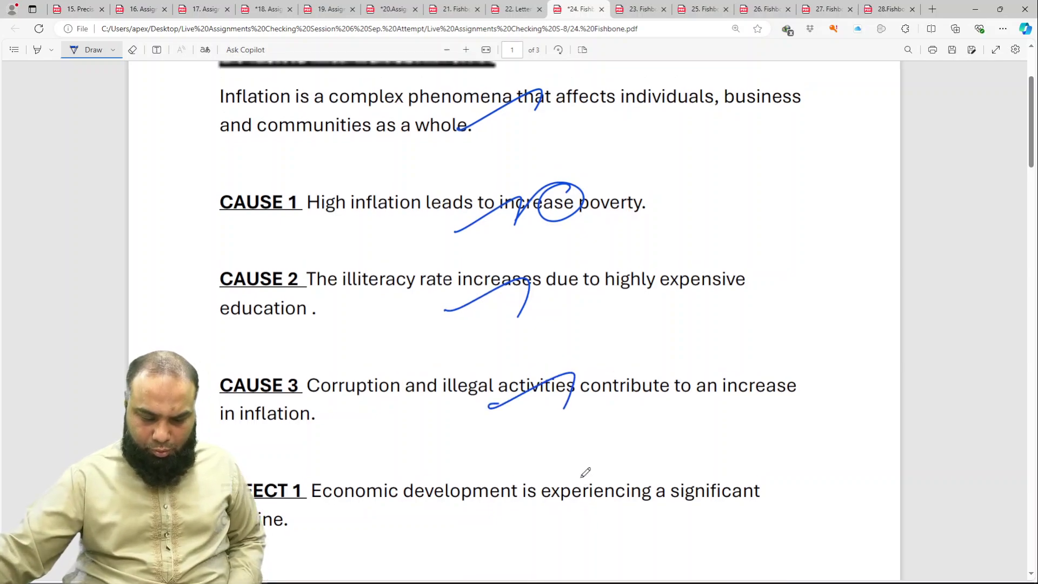
scroll(585, 476, down, 5)
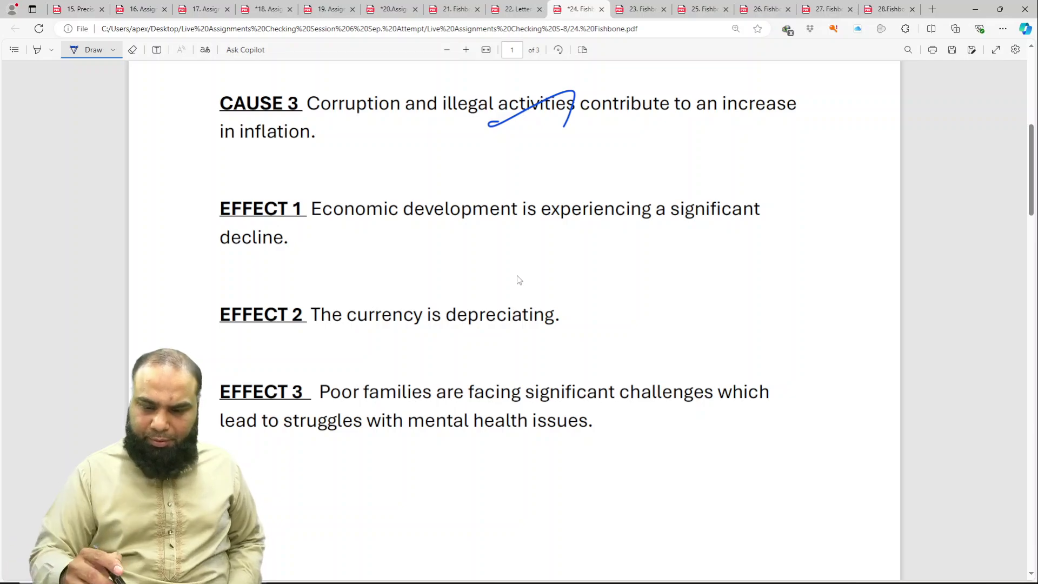
drag(469, 240, 584, 204)
drag(425, 437, 424, 441)
drag(414, 337, 512, 337)
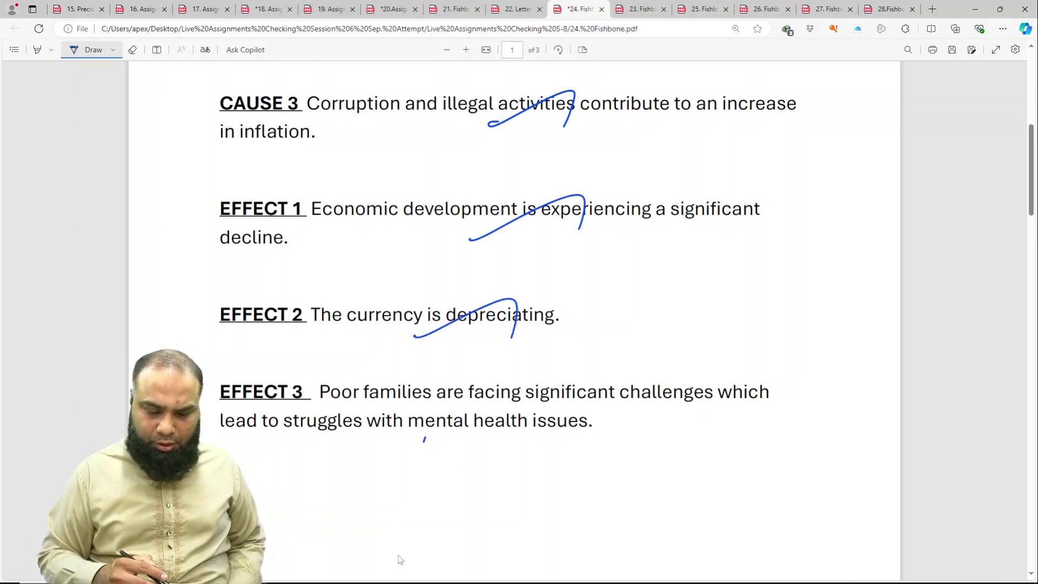
drag(439, 450, 586, 406)
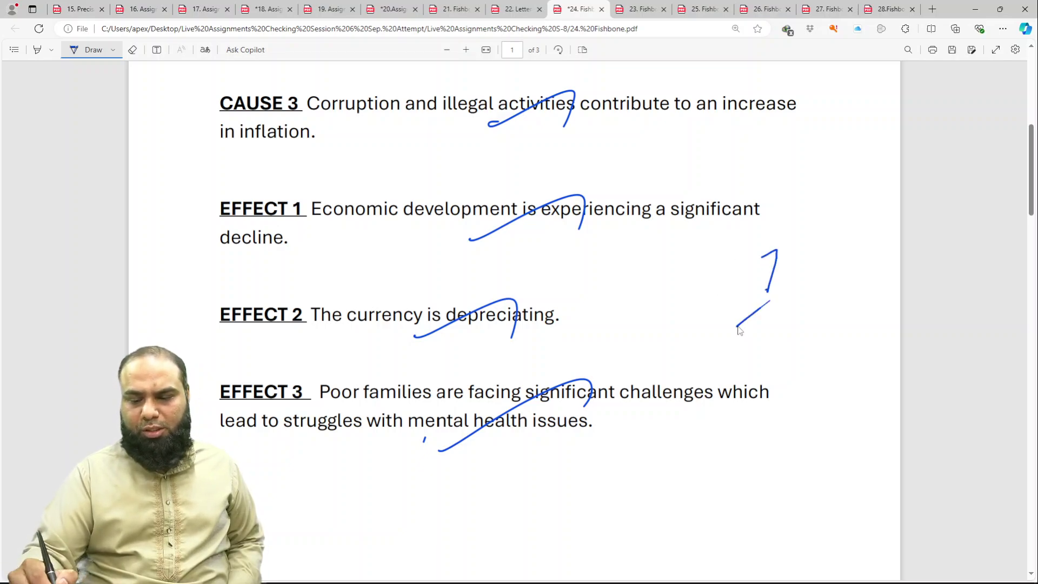
Step: Write and circle a 7/8 score beside the effects and save the PDF
drag(754, 311, 813, 285)
drag(783, 318, 778, 340)
mouse_move(808, 238)
mouse_down()
mouse_move(703, 351)
mouse_move(672, 269)
mouse_up()
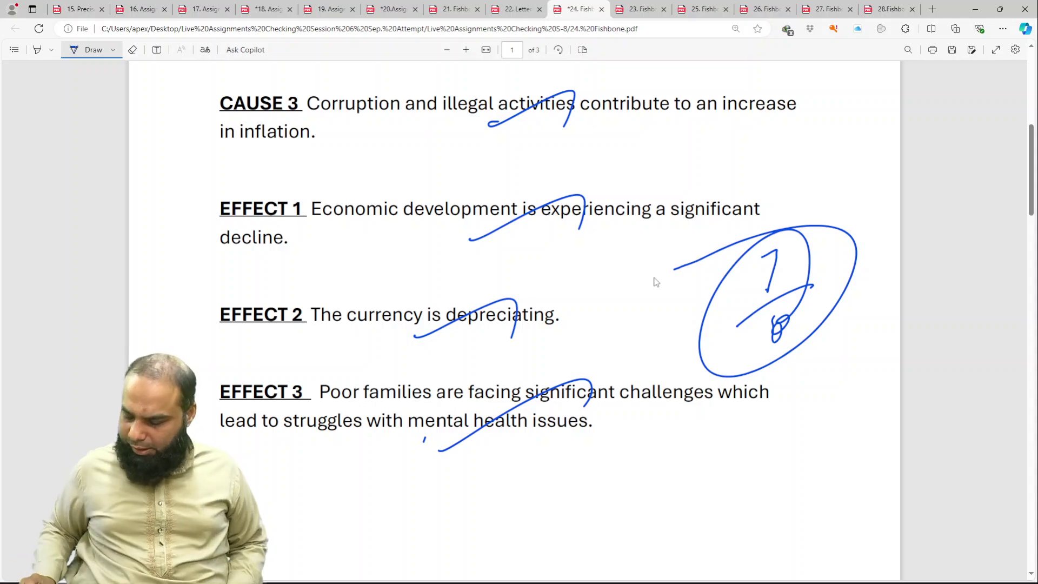
key(ctrl+s)
Step: Switch to the 23. Fishbone illiteracy assignment and zoom the page in one step
click(620, 11)
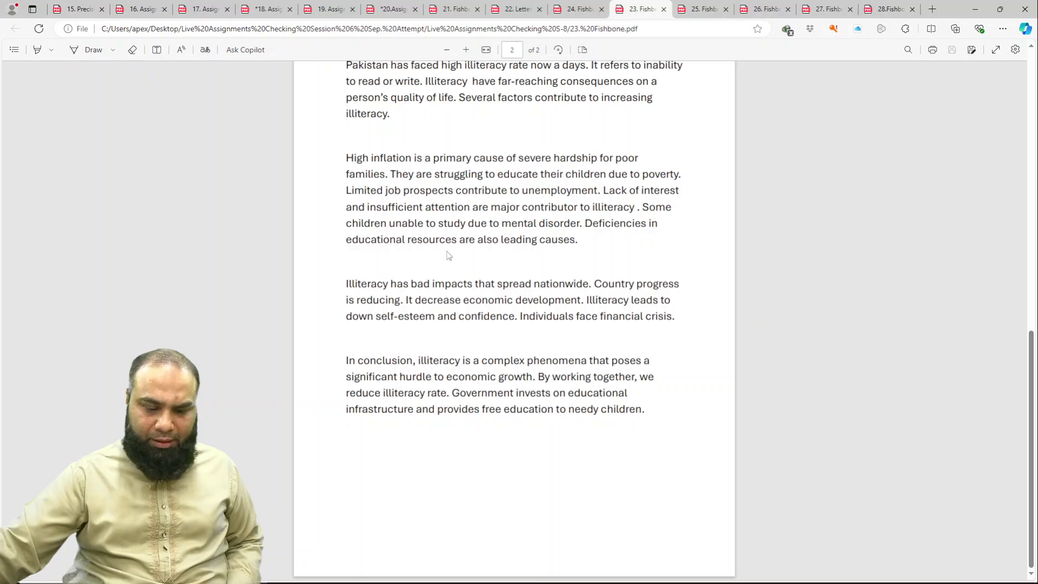
scroll(448, 254, up, 1)
scroll(450, 250, up, 1)
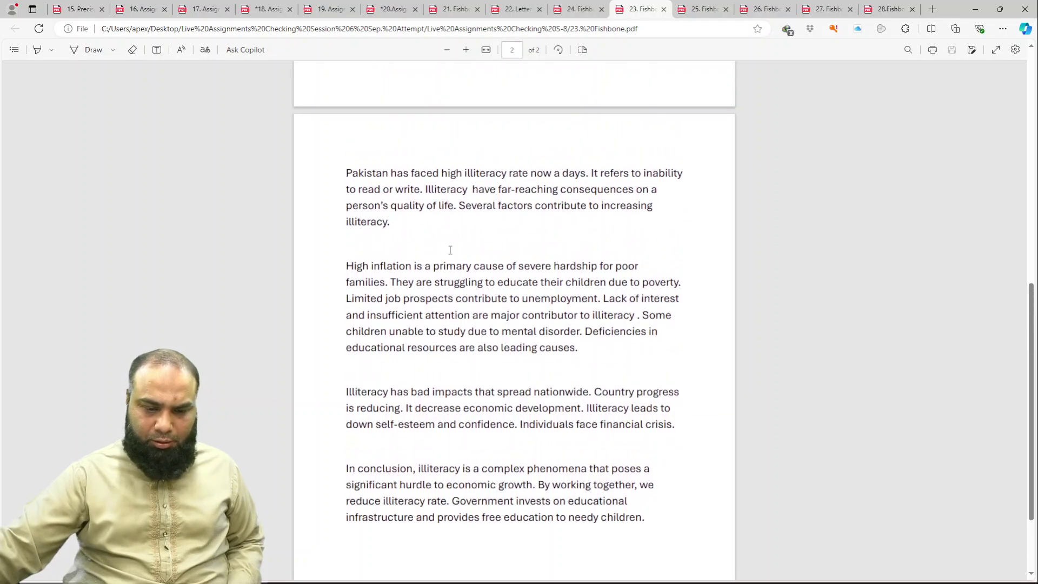
scroll(450, 249, up, 3)
scroll(450, 249, up, 2)
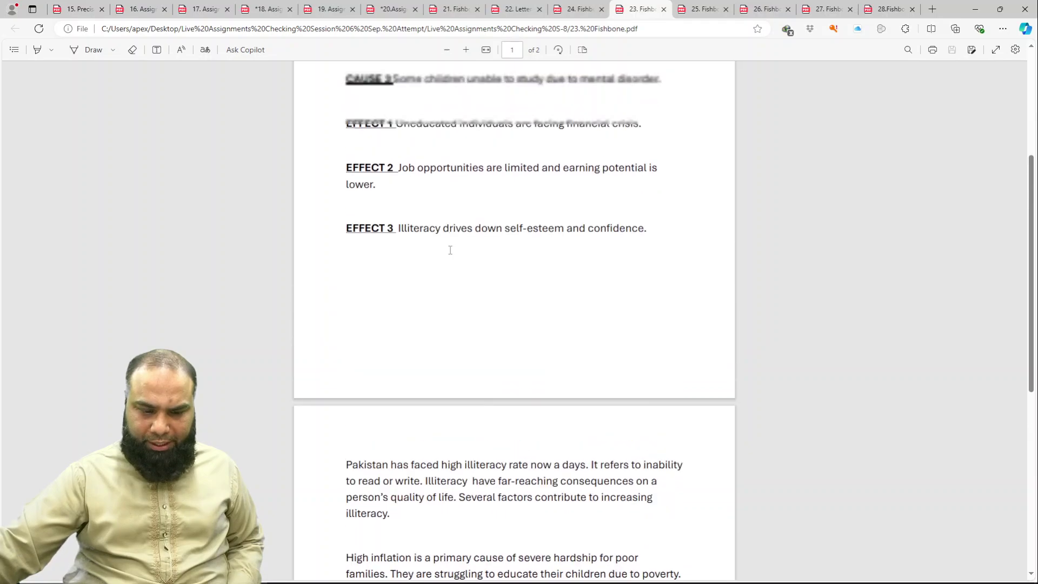
scroll(450, 250, up, 2)
scroll(449, 250, down, 1)
scroll(450, 250, up, 3)
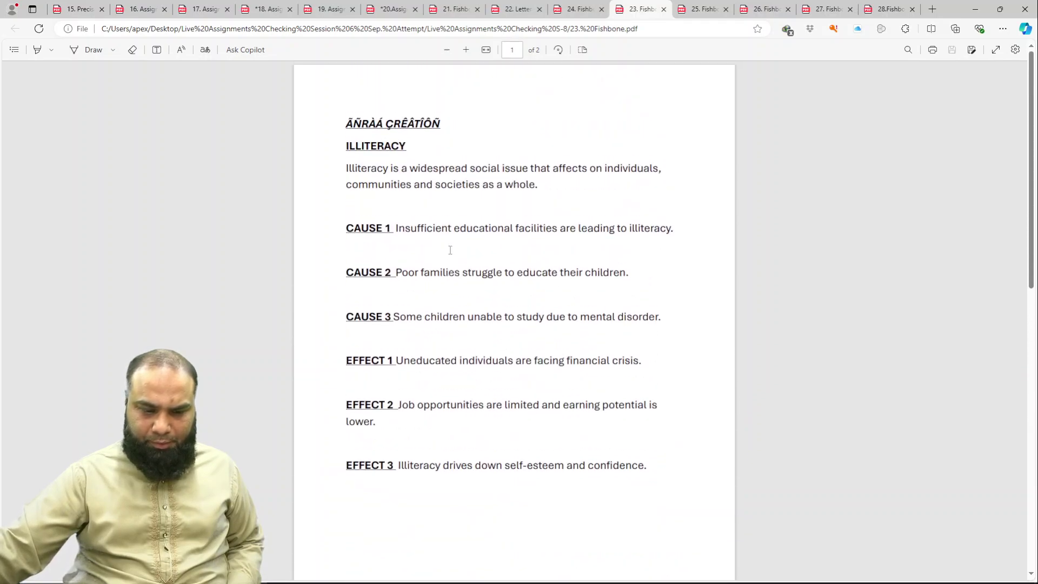
key(ctrl+plus)
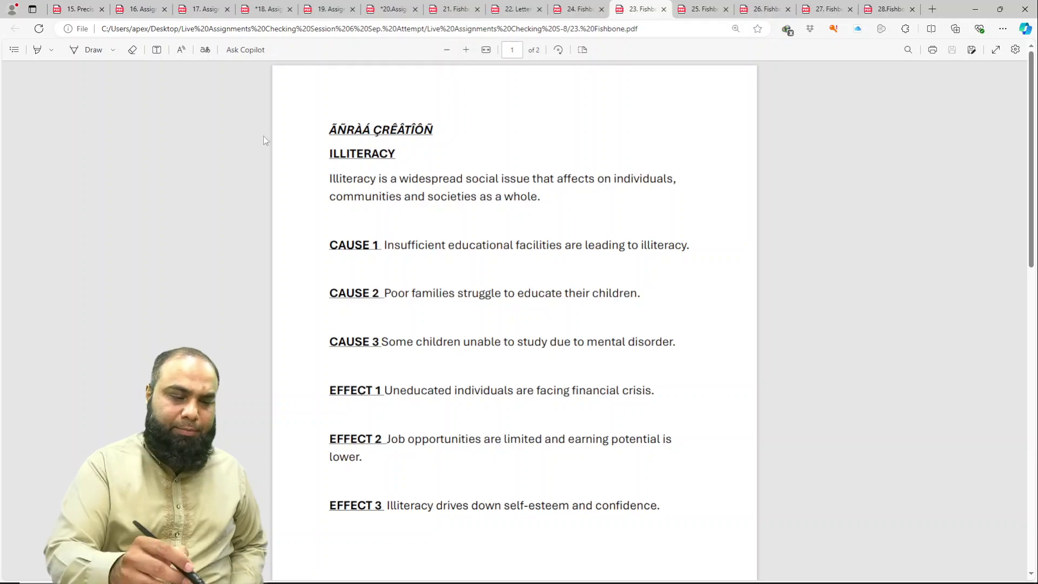
Step: With the Draw pen, tick the introduction paragraph twice and tick the CAUSE 1 statement
click(82, 53)
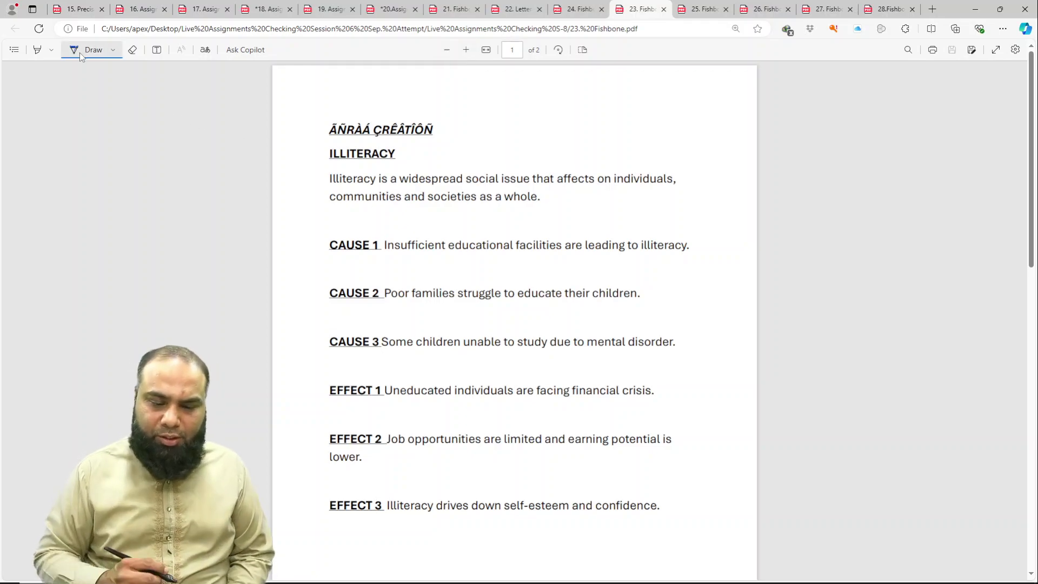
drag(465, 204, 517, 198)
drag(539, 207, 576, 208)
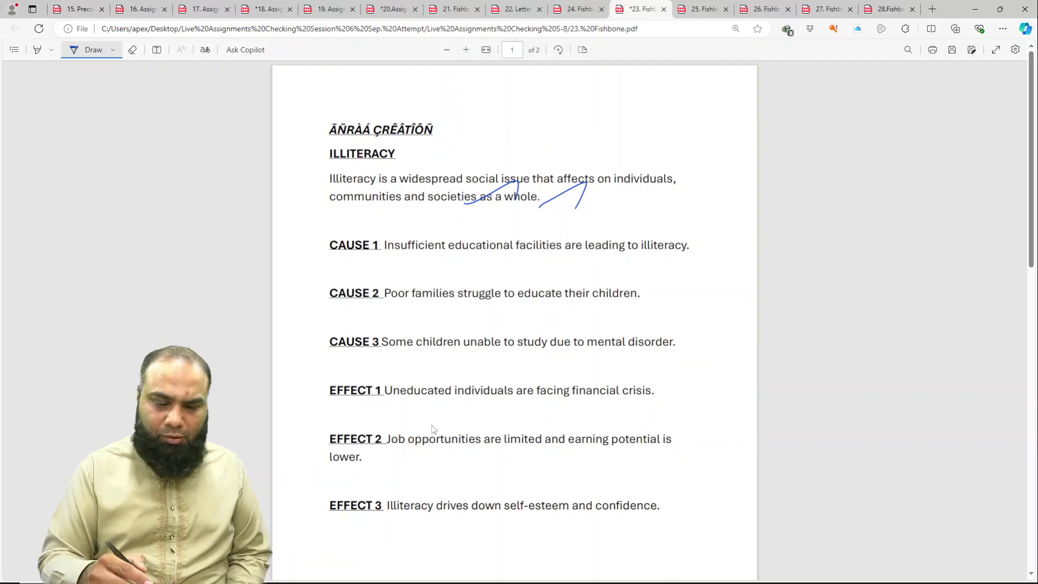
drag(559, 258, 579, 267)
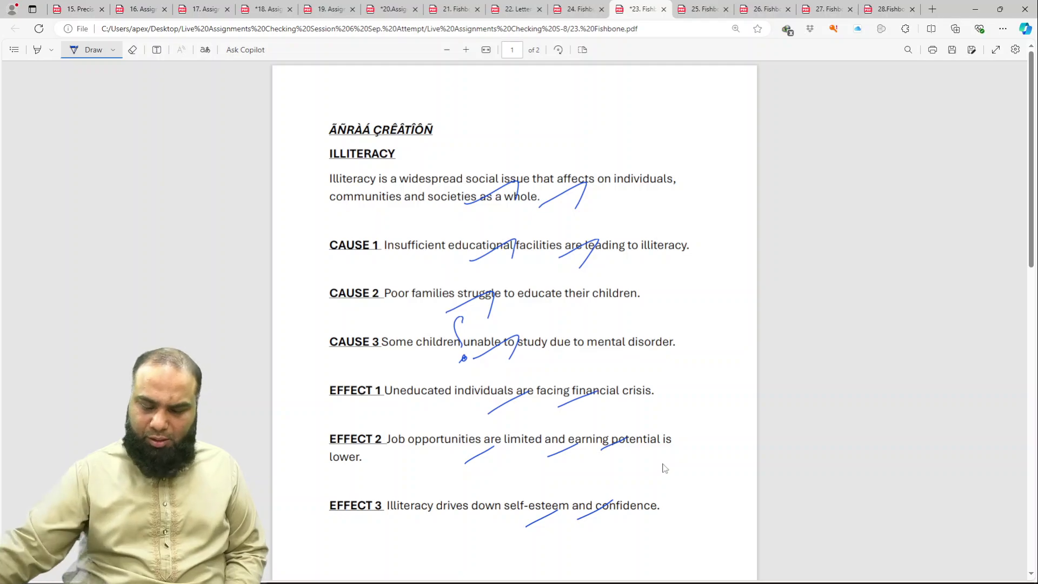
Step: Handwrite a circled 7.6/10 score below EFFECT 3
scroll(664, 468, down, 3)
scroll(665, 472, down, 3)
scroll(663, 473, up, 2)
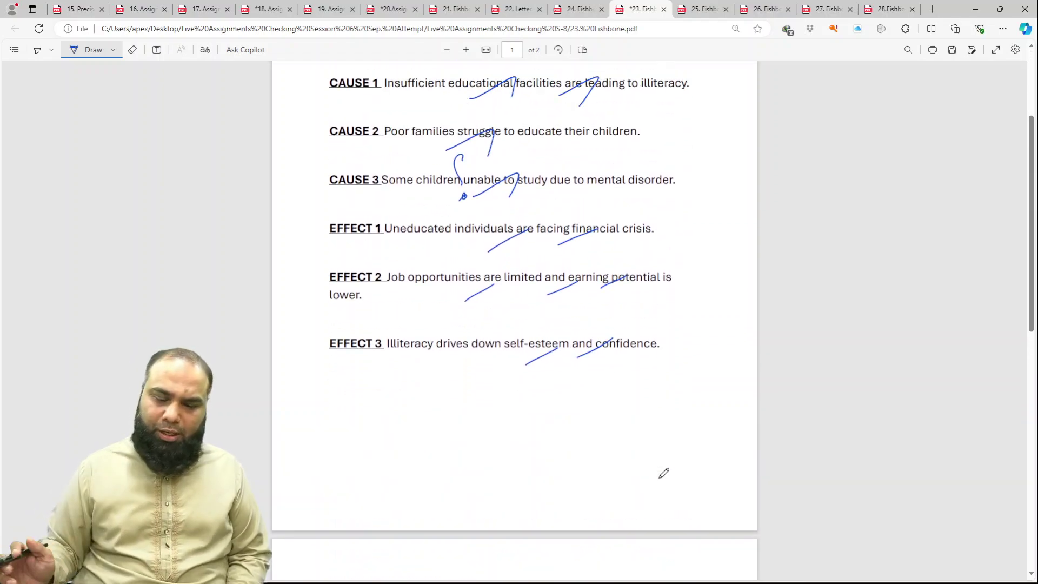
drag(607, 370, 609, 380)
drag(655, 340, 631, 373)
drag(649, 373, 591, 418)
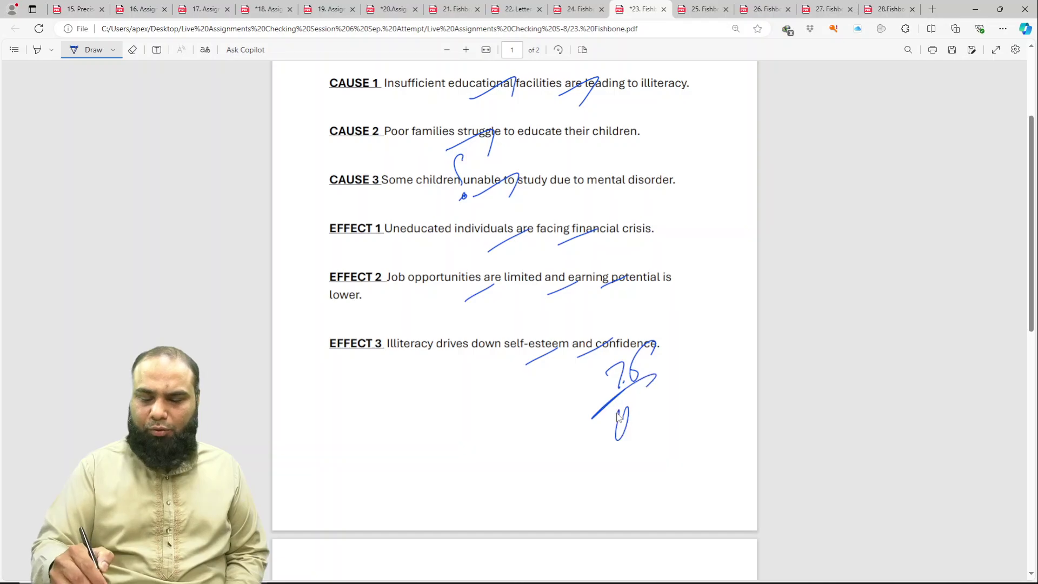
drag(646, 328, 581, 394)
Step: Tick phrases in page 2's first paragraph and 'economic', 'development' and 'leads' in the third
scroll(584, 392, down, 5)
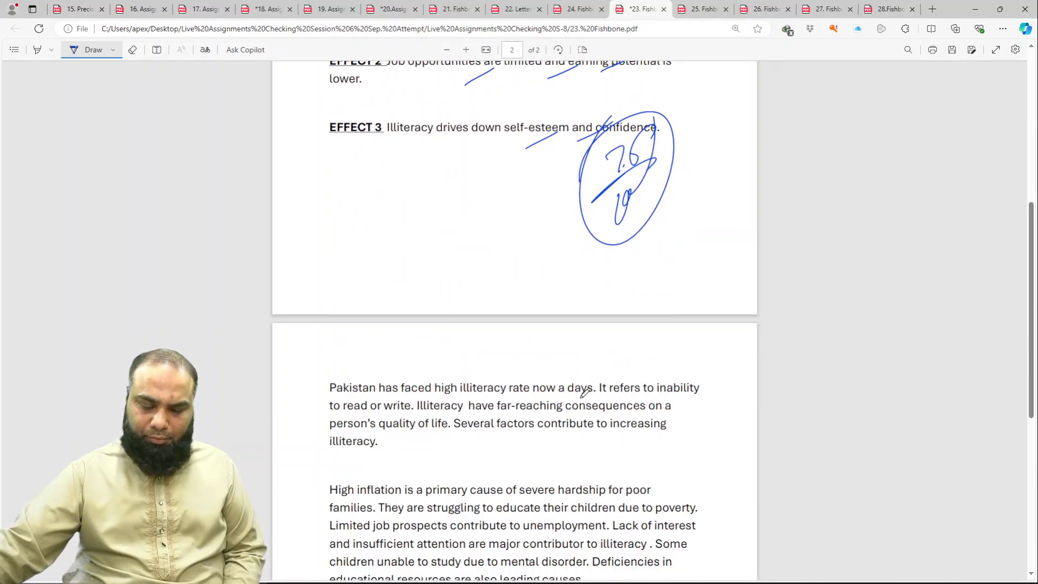
scroll(584, 392, down, 5)
mouse_move(458, 193)
mouse_down()
mouse_move(498, 170)
mouse_move(554, 172)
mouse_up()
drag(551, 190, 581, 174)
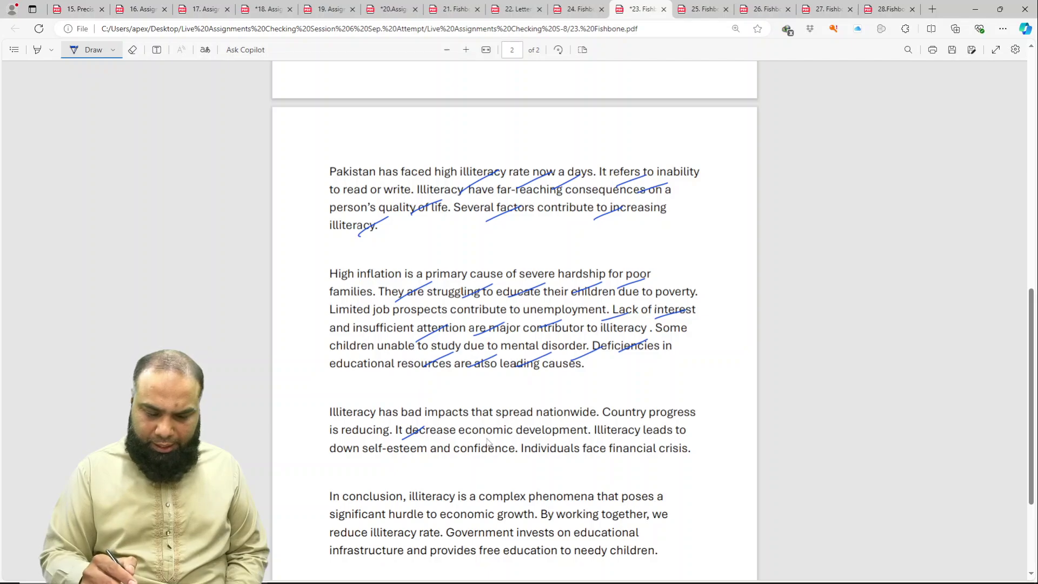
drag(487, 436, 516, 422)
drag(564, 439, 598, 423)
drag(623, 435, 656, 422)
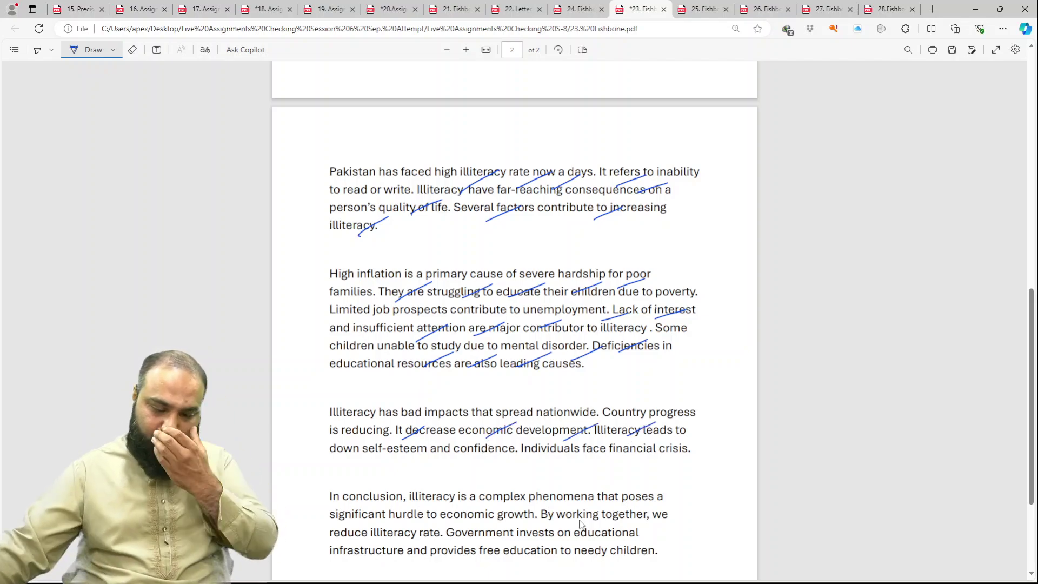
Step: Underline 'Country progress' and 'is reducing', circle 'It decrease', and tick 'confidence'
scroll(580, 523, down, 1)
scroll(577, 519, down, 1)
scroll(574, 513, down, 2)
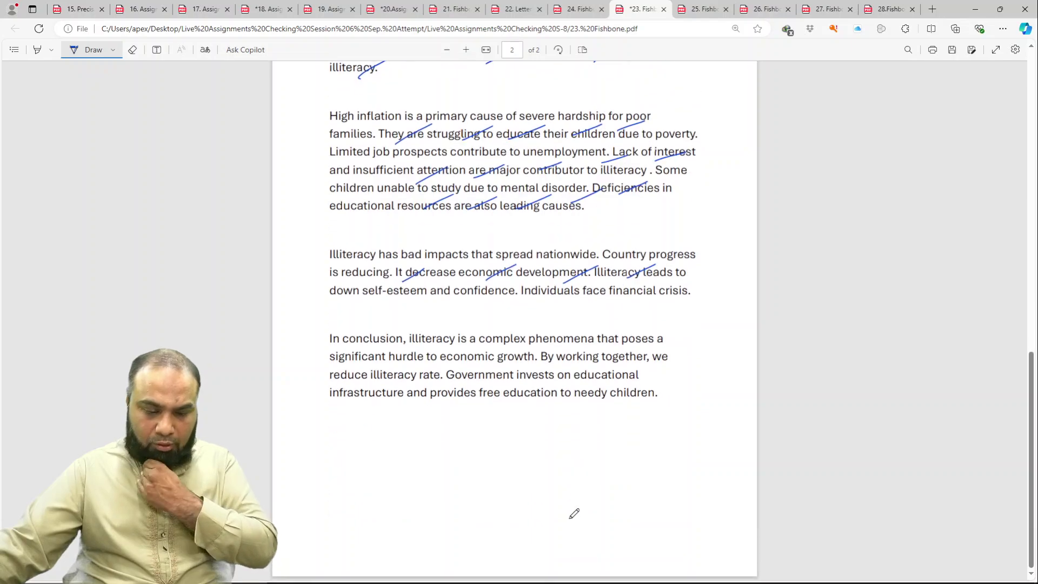
drag(601, 263, 695, 260)
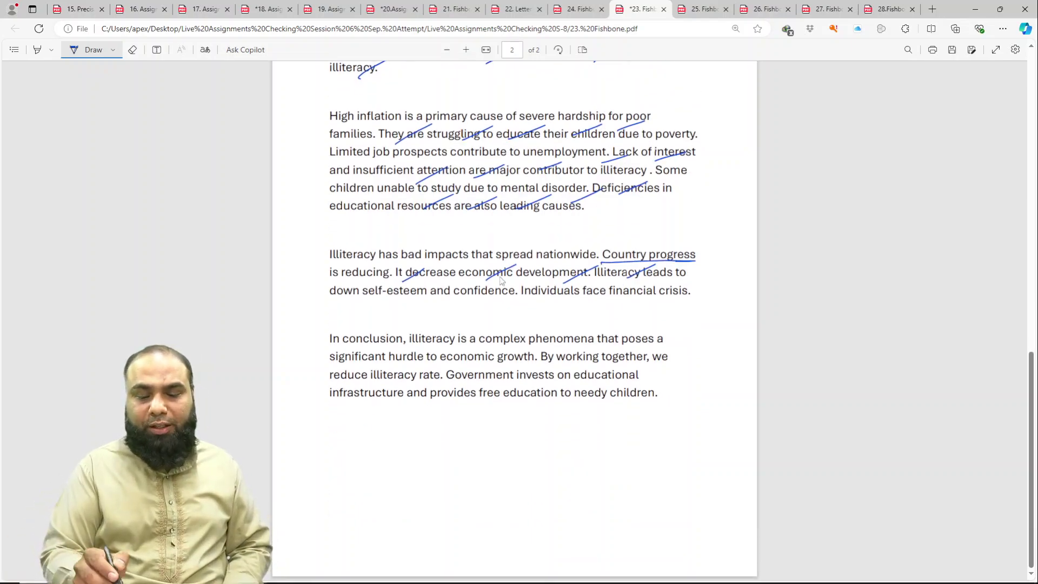
drag(319, 281, 392, 276)
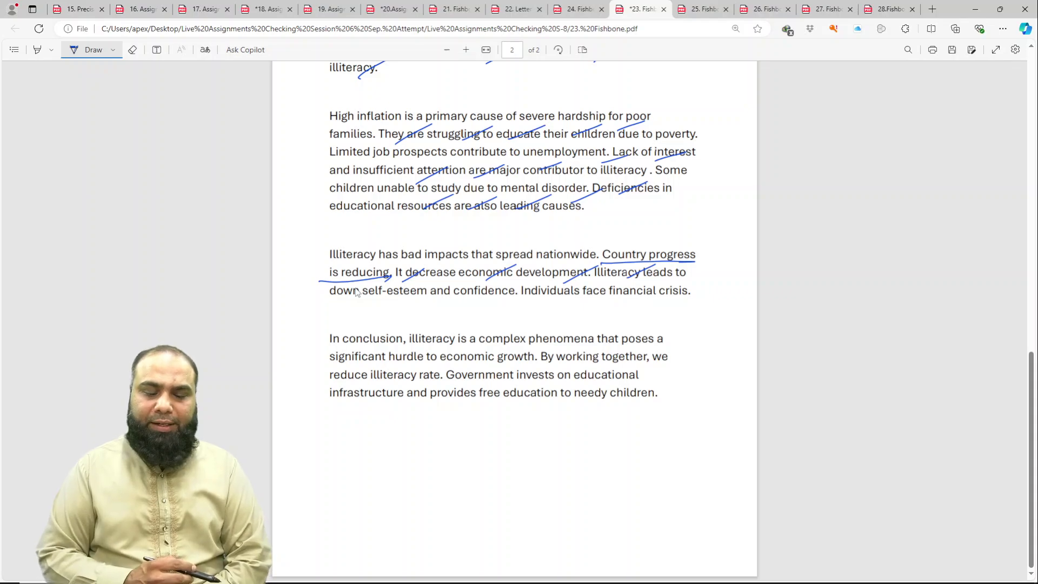
drag(455, 273, 401, 270)
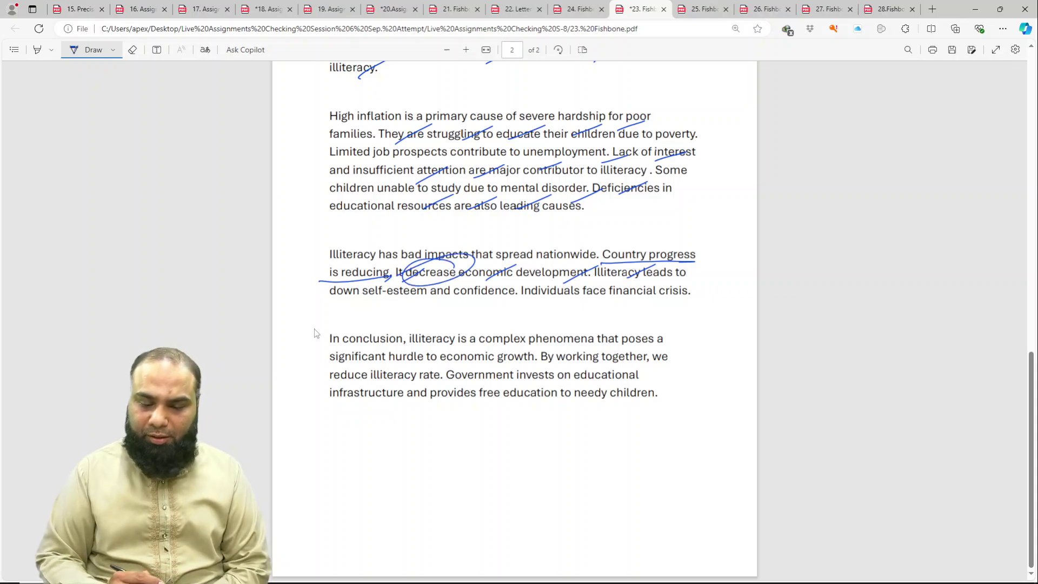
drag(443, 309, 475, 292)
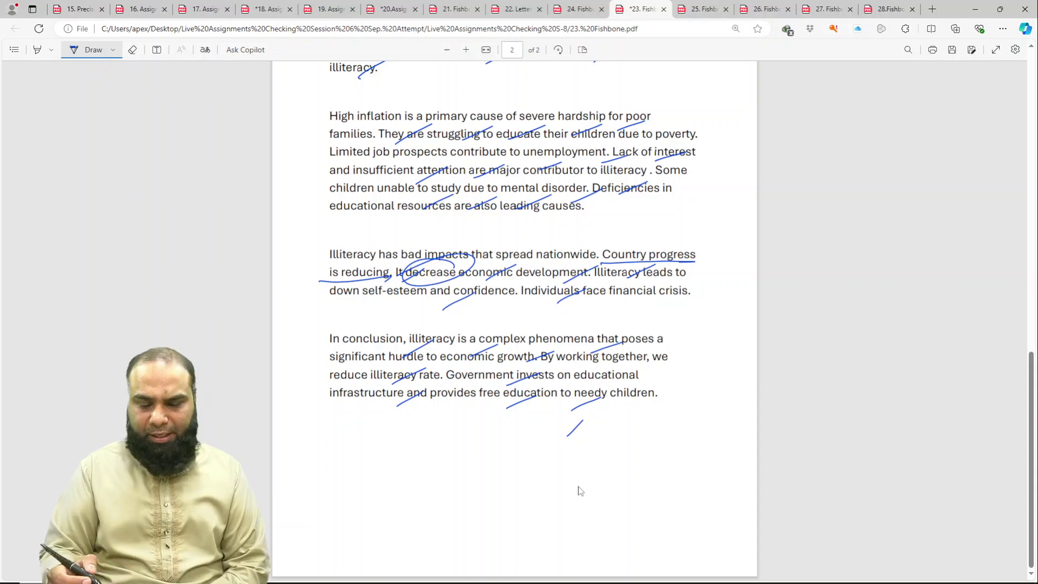
Step: Write a circled 13/20 score below the essay and save the PDF
mouse_move(671, 423)
mouse_down()
mouse_move(674, 442)
mouse_move(710, 436)
mouse_up()
mouse_move(691, 464)
mouse_down()
mouse_move(682, 468)
mouse_move(699, 468)
mouse_up()
mouse_move(615, 426)
mouse_down()
mouse_move(719, 464)
mouse_move(641, 427)
mouse_up()
key(ctrl+s)
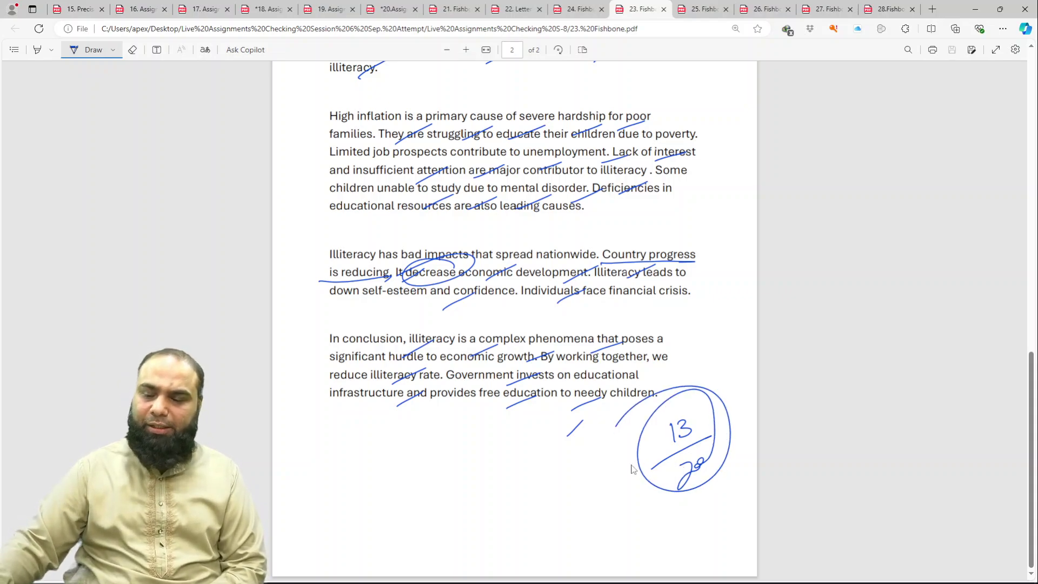
Step: On 25. Fishbone, set the ink to yellow and tick the Problem Statement and Cause No 01
click(701, 9)
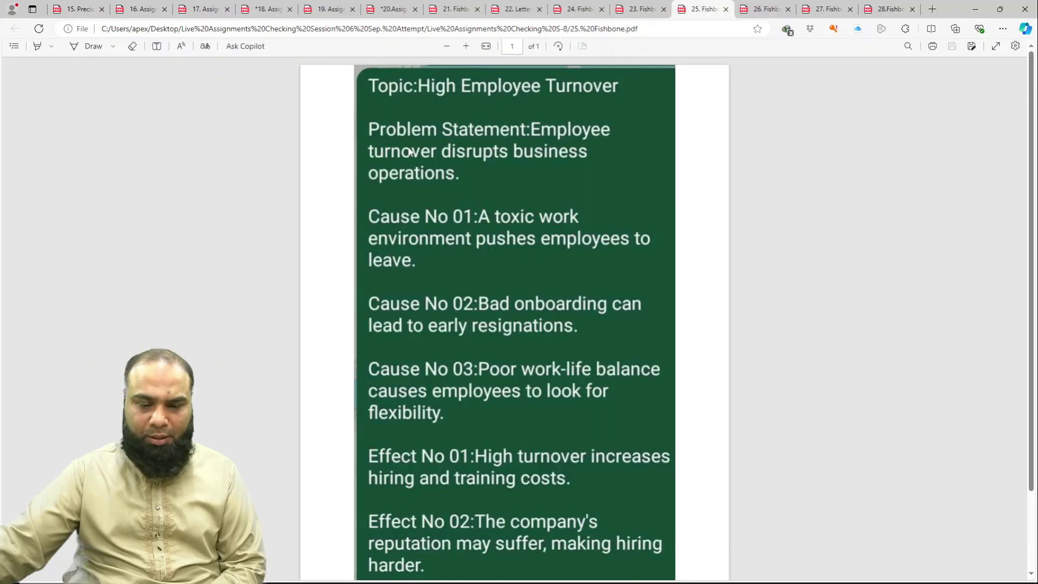
click(113, 49)
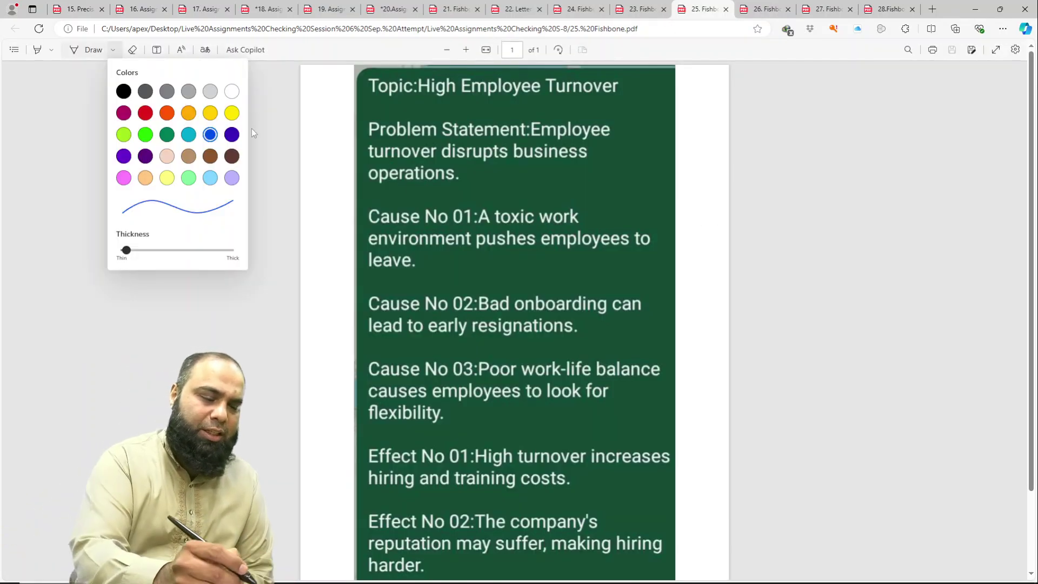
click(232, 112)
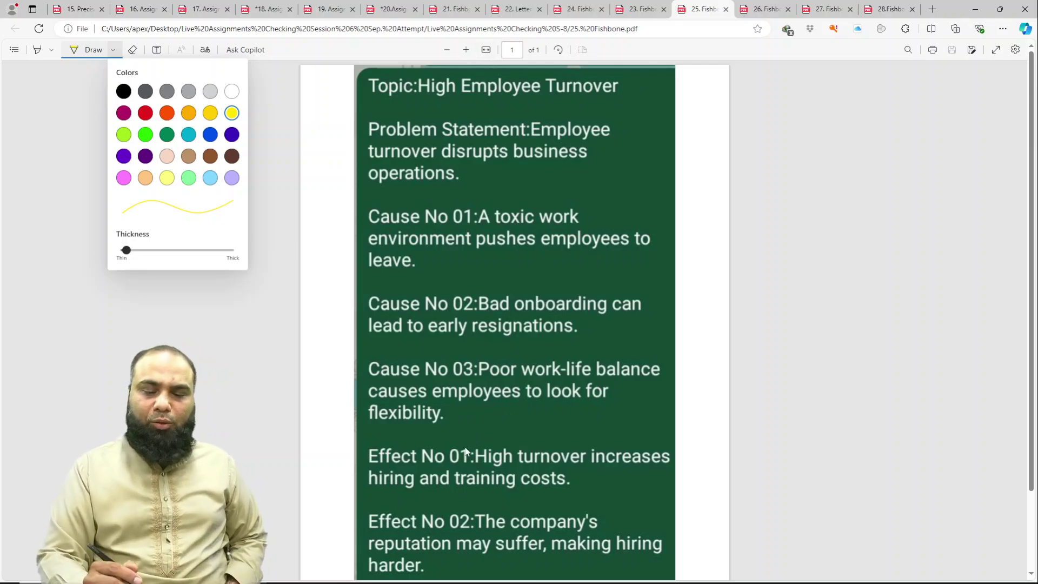
drag(468, 170, 520, 182)
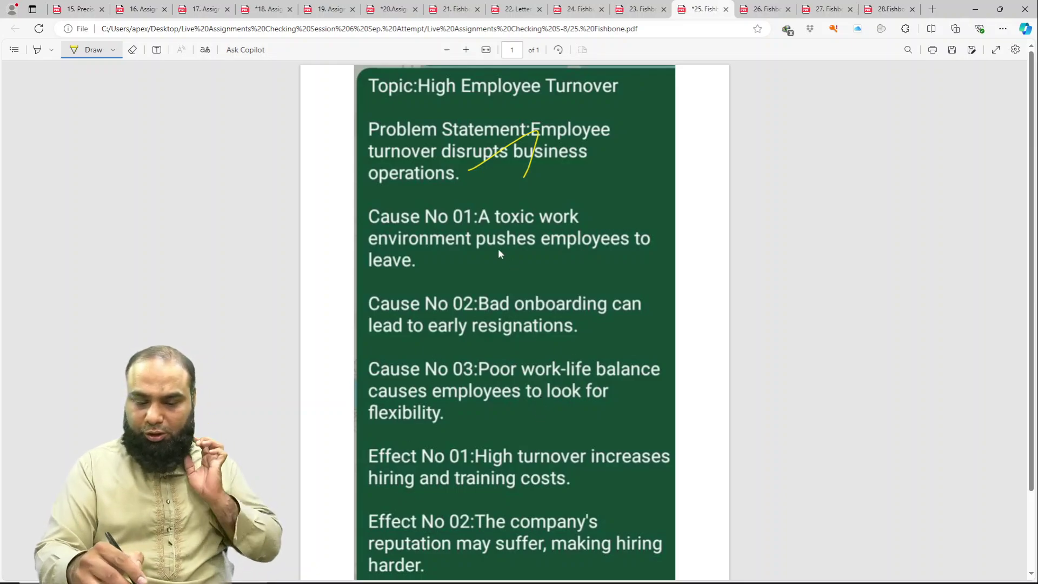
drag(497, 249, 559, 252)
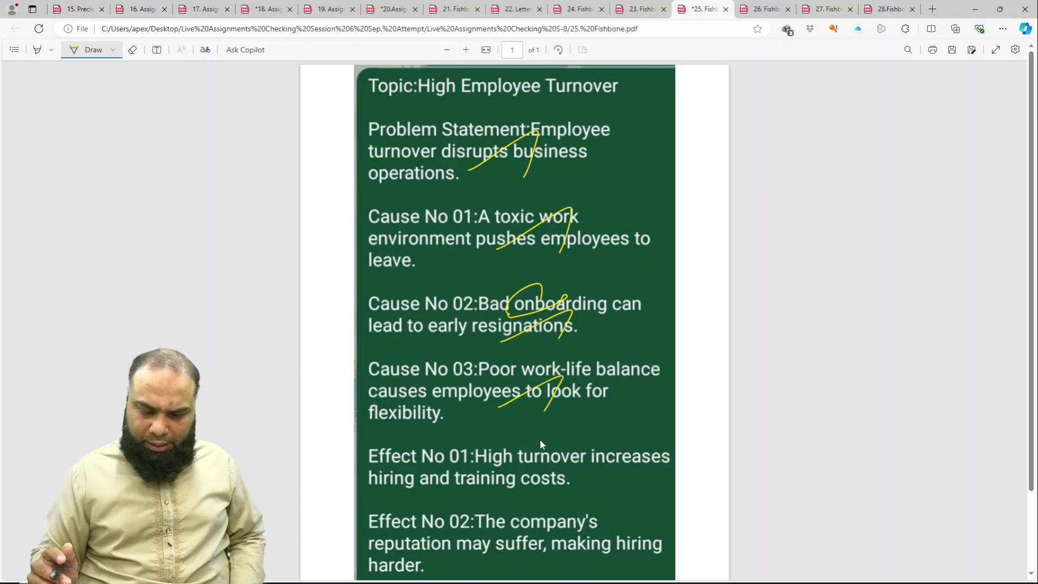
Step: Tick Effects No 01 to 03, circle the 7.5 score, and save
scroll(539, 439, down, 3)
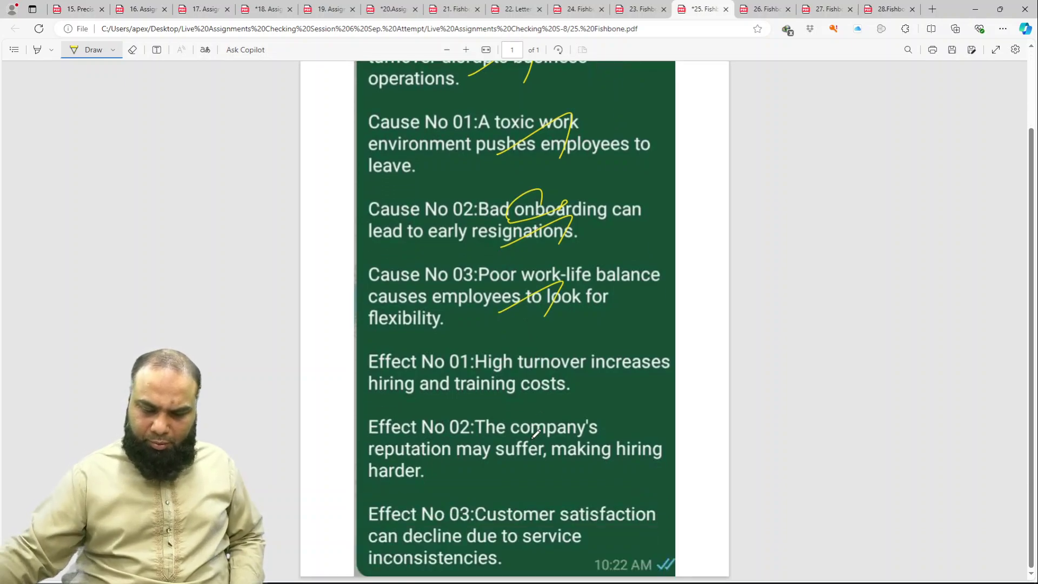
drag(460, 400, 547, 387)
drag(453, 474, 525, 480)
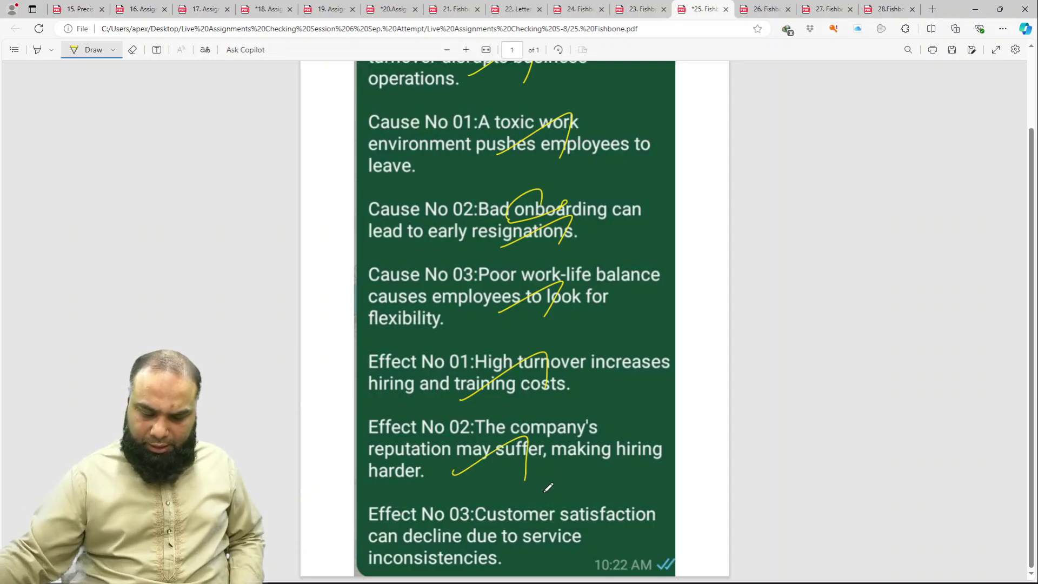
mouse_move(539, 523)
mouse_down()
mouse_move(470, 559)
mouse_move(524, 559)
mouse_up()
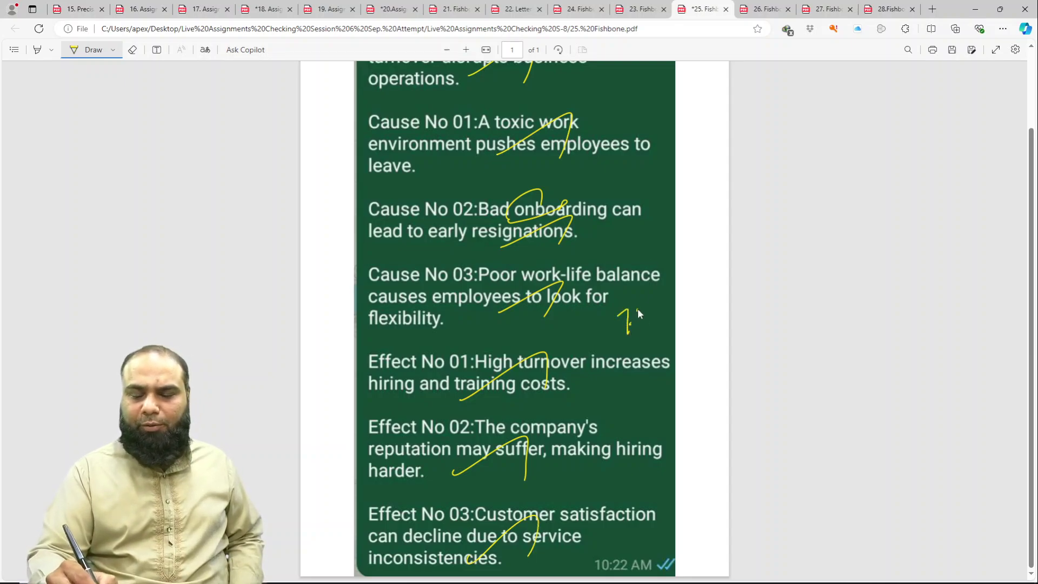
drag(569, 332, 592, 324)
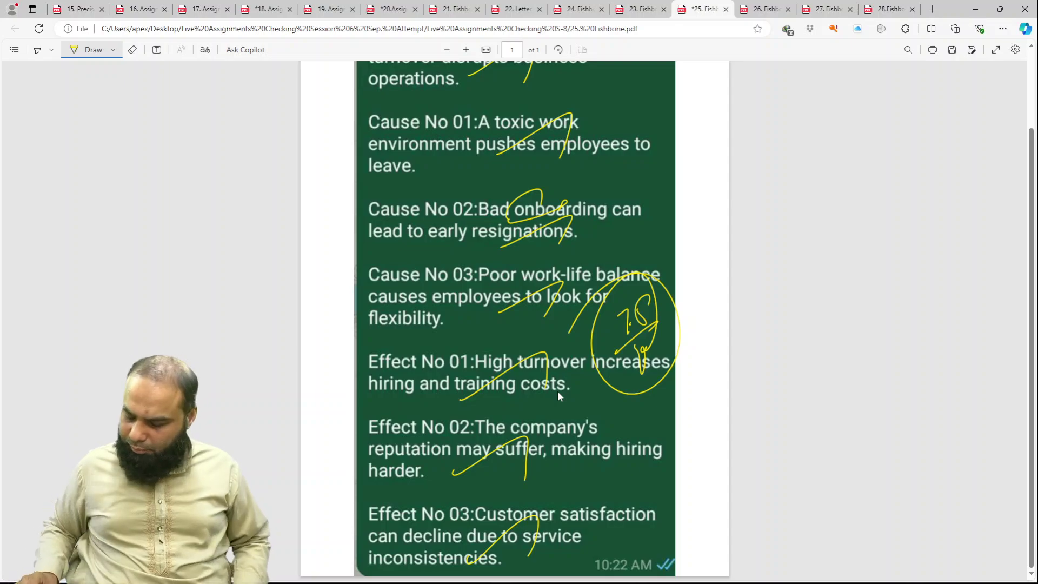
key(ctrl+s)
Step: Open 26. Fishbone, zoom out two steps, and switch the ink to yellow
click(765, 9)
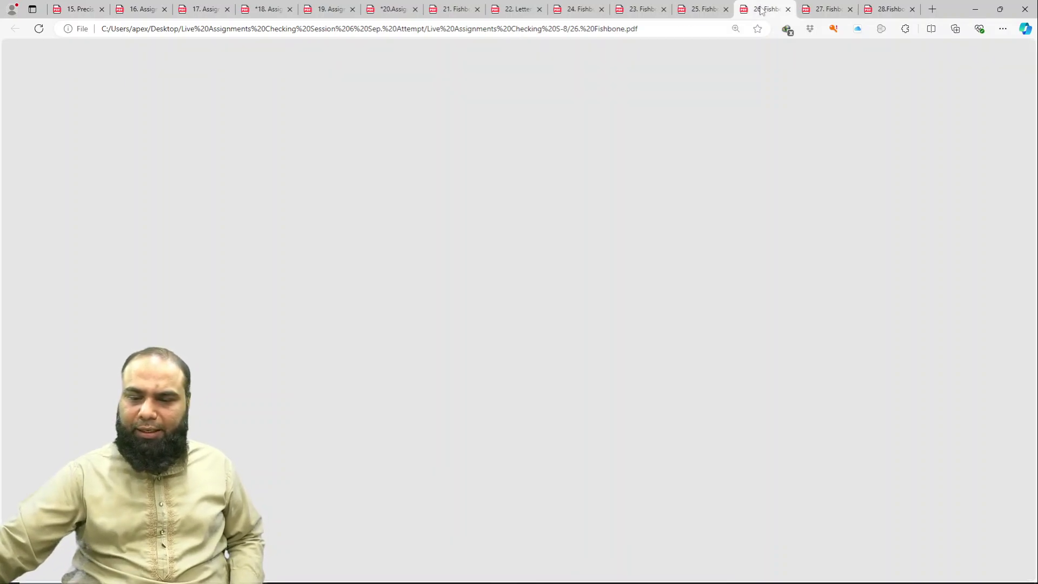
click(446, 50)
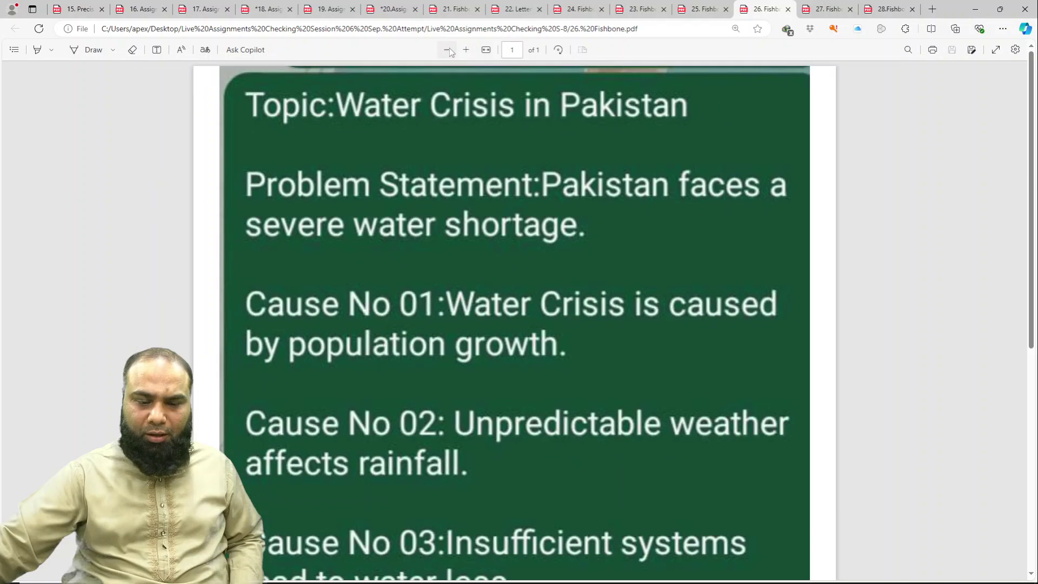
click(446, 50)
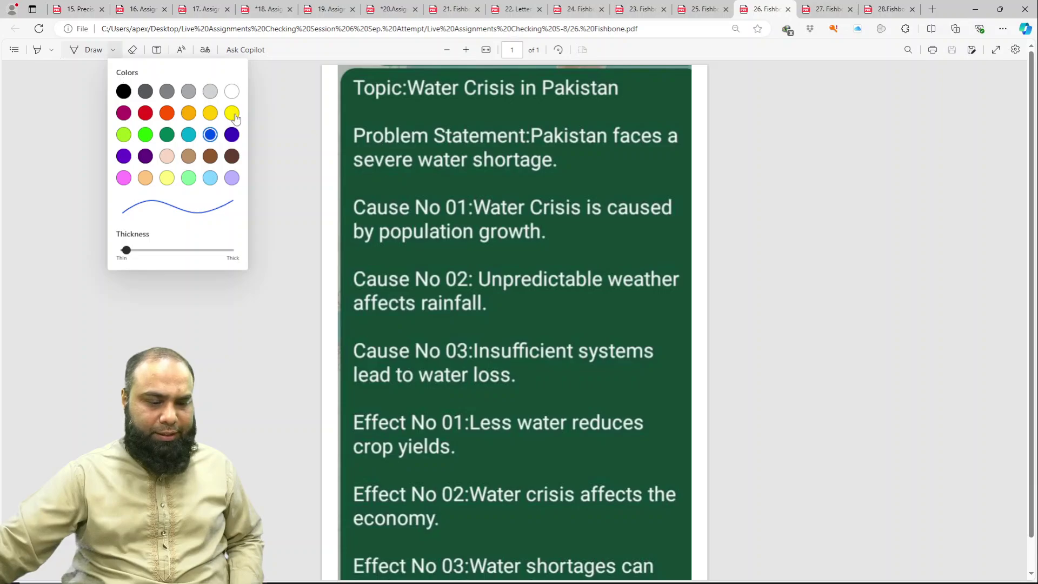
click(231, 113)
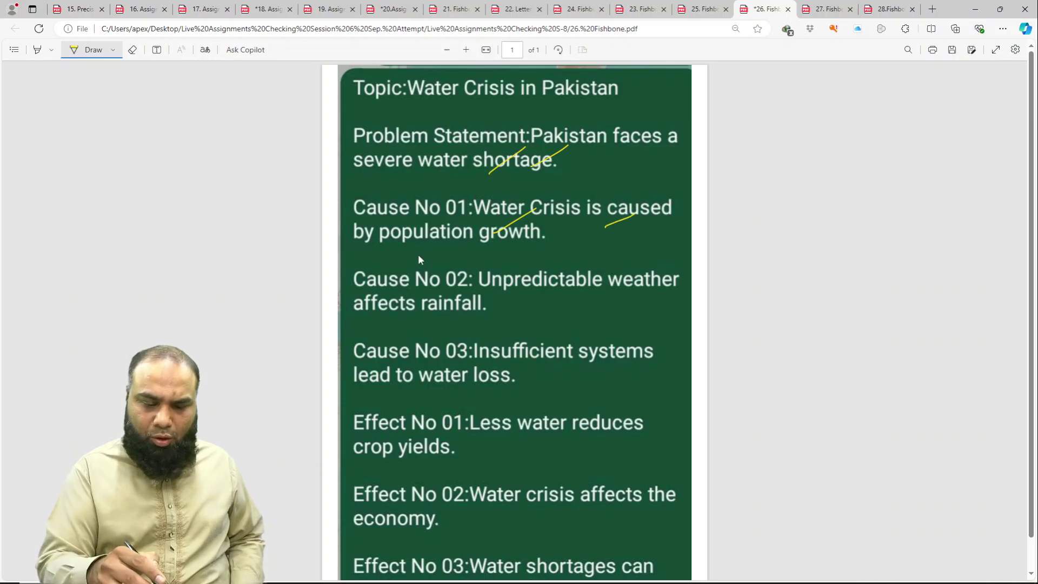
Step: Circle 'Crisis' in Cause No 01 and tick the Effect No 03 line
drag(538, 204, 504, 226)
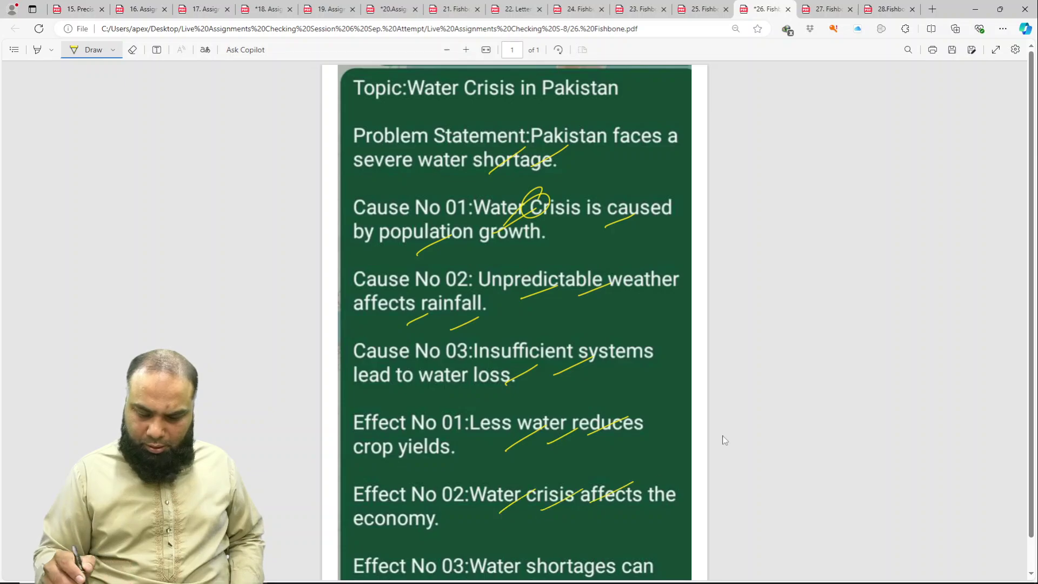
scroll(722, 438, down, 1)
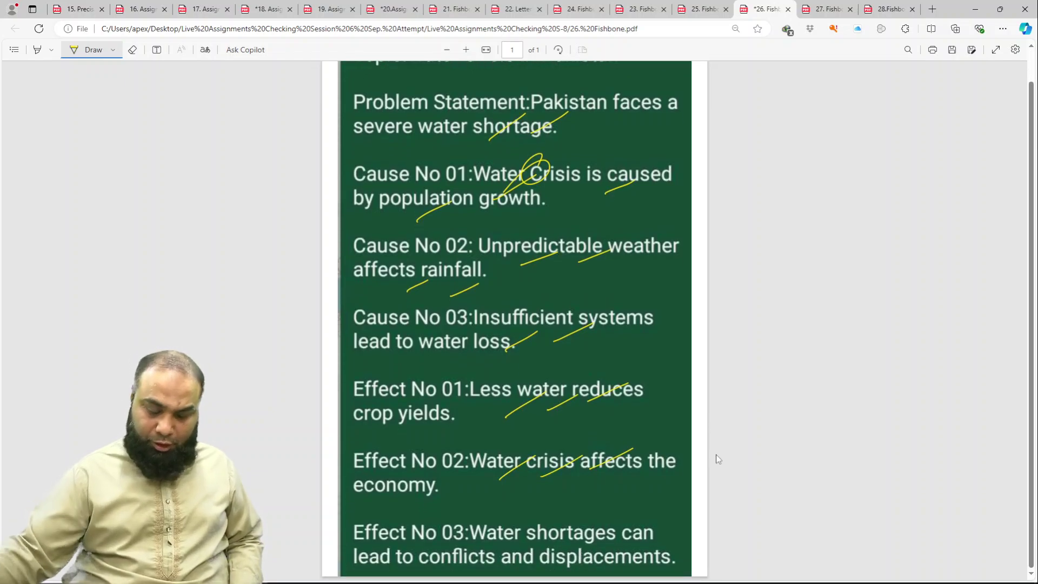
drag(464, 559, 501, 532)
drag(504, 562, 570, 537)
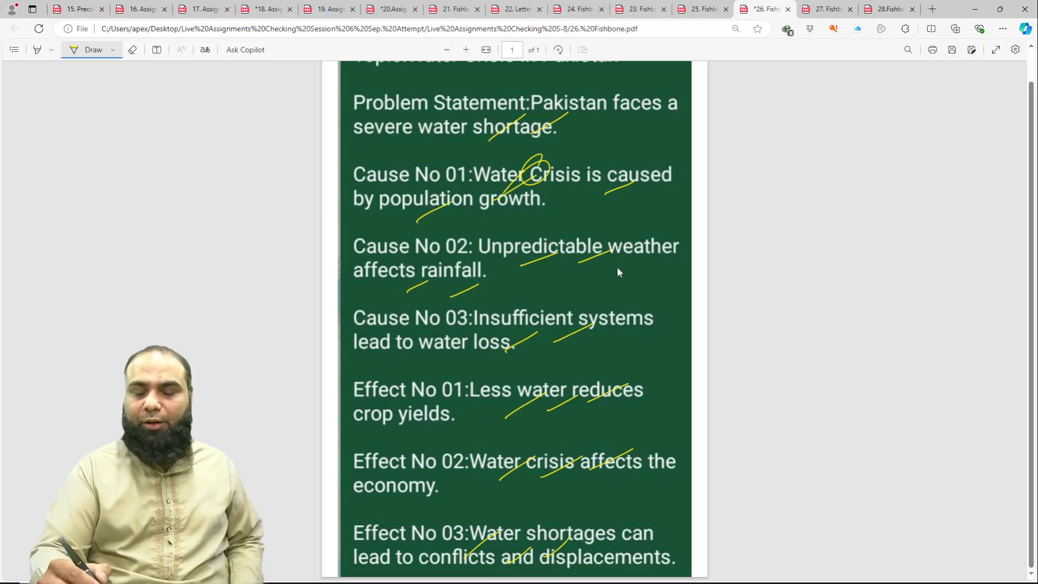
Step: Write a circled 7.8 score beside the causes and save the PDF
drag(636, 274, 620, 319)
drag(658, 254, 641, 340)
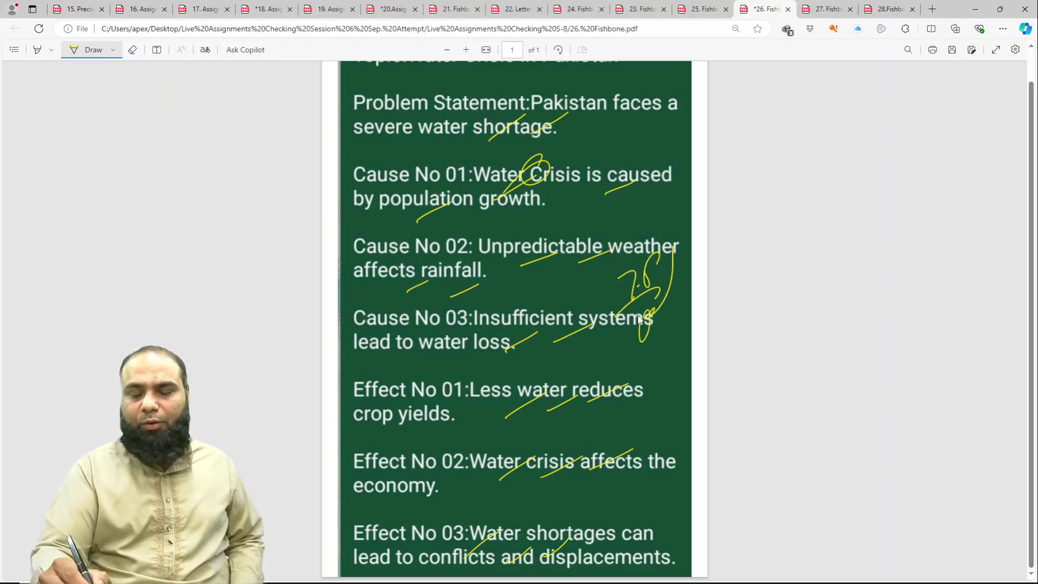
drag(550, 279, 649, 221)
key(ctrl+s)
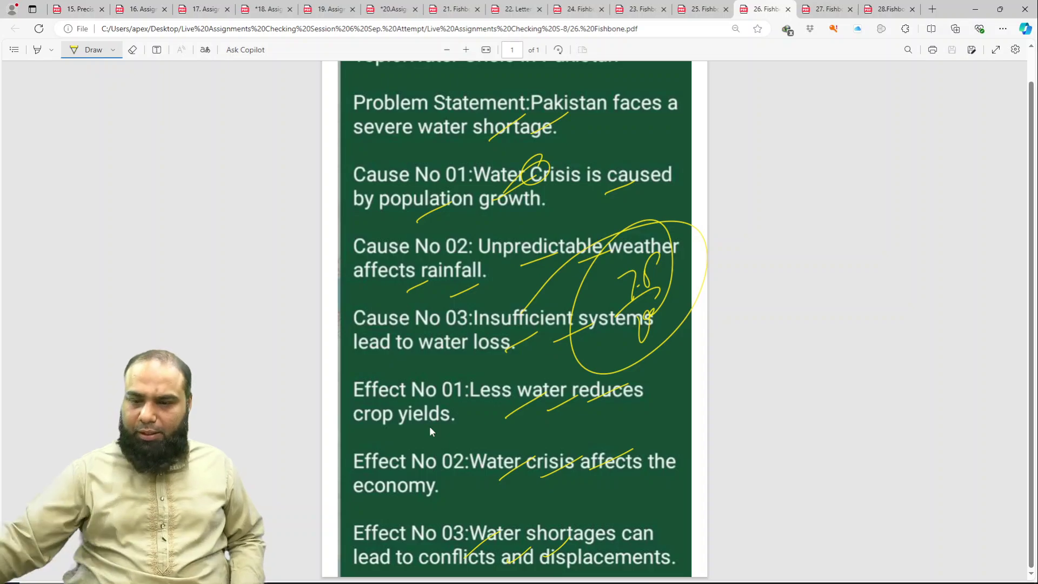
Step: Open 27. Fishbone, zoom out four steps, and switch the ink to yellow
click(827, 9)
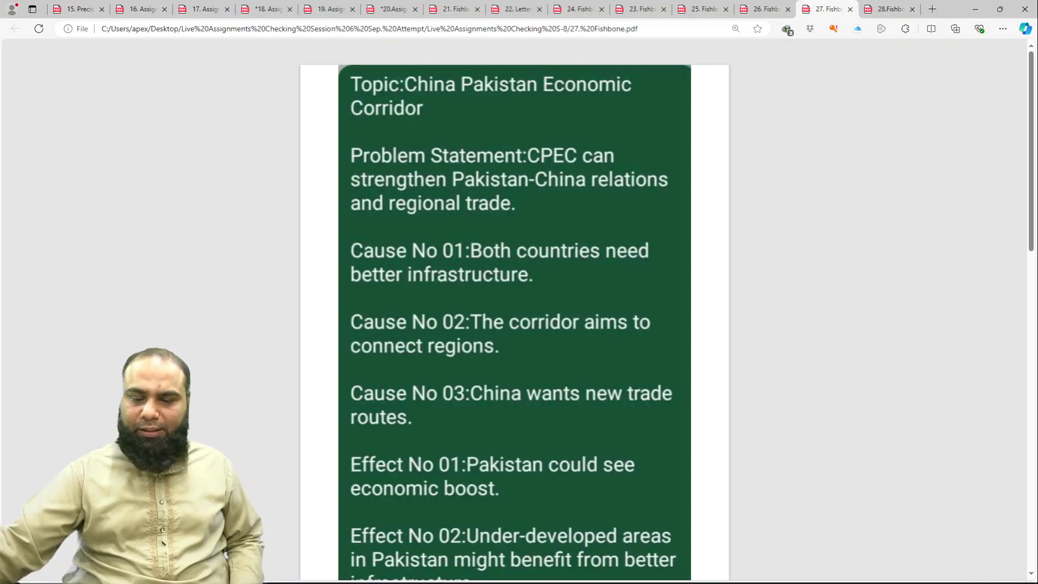
ctrl+scroll(905, 239, up, 3)
click(448, 51)
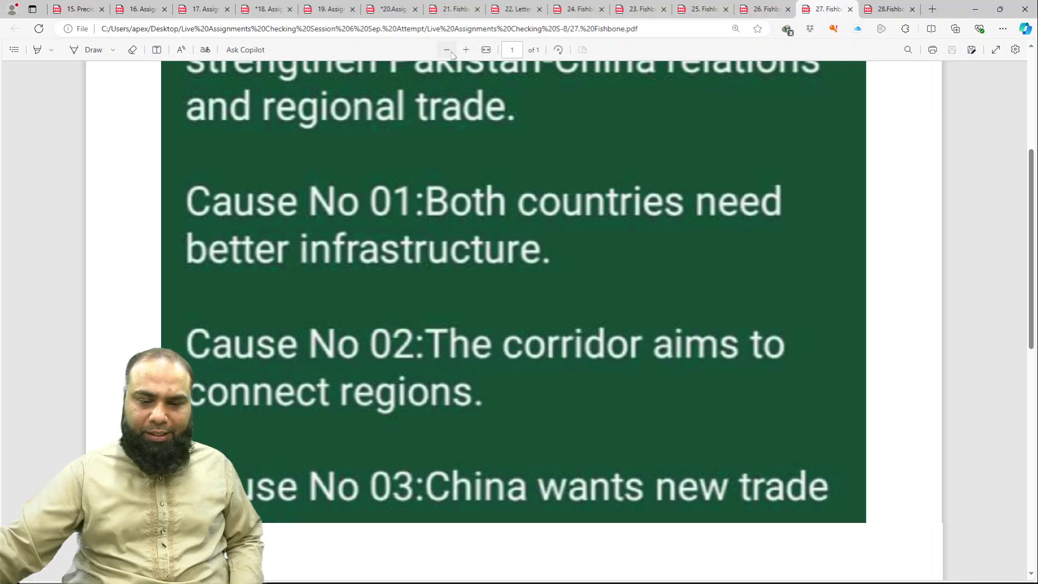
click(448, 51)
click(448, 51)
click(448, 51)
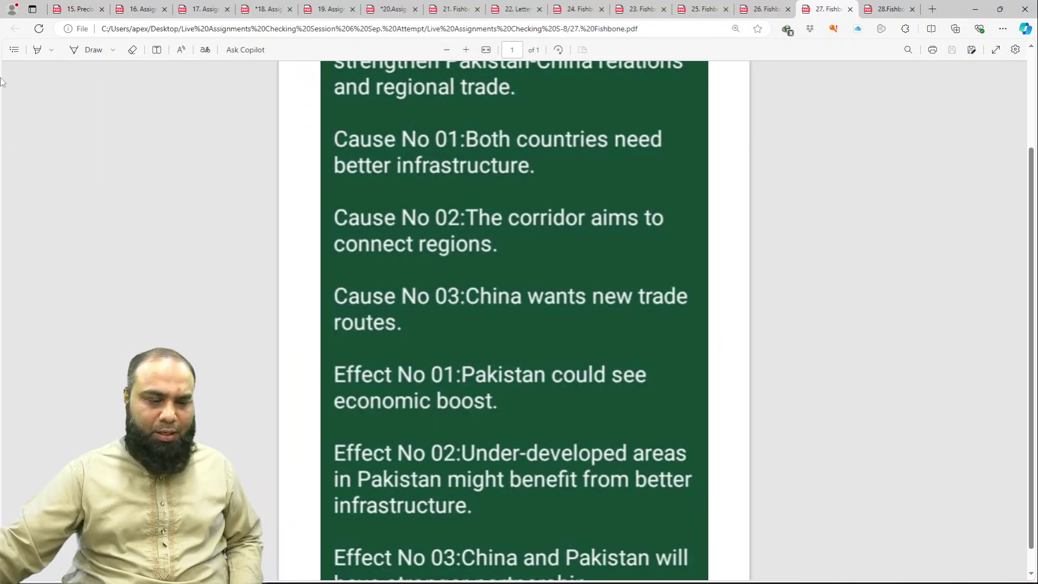
click(114, 50)
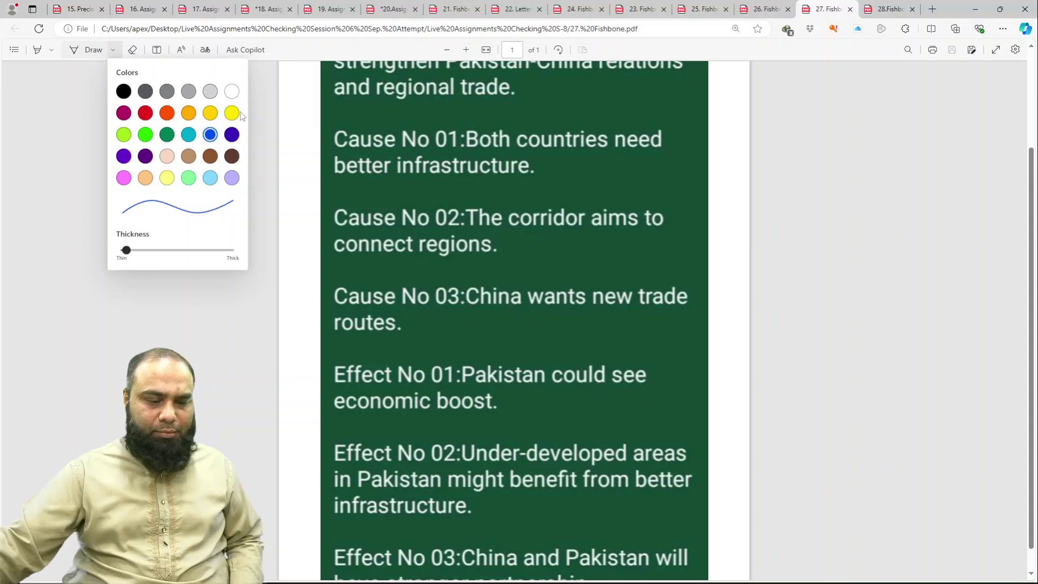
click(233, 114)
Step: Tick the CPEC Problem Statement twice, a cause line, and Effects No 01 and 03
scroll(373, 343, down, 1)
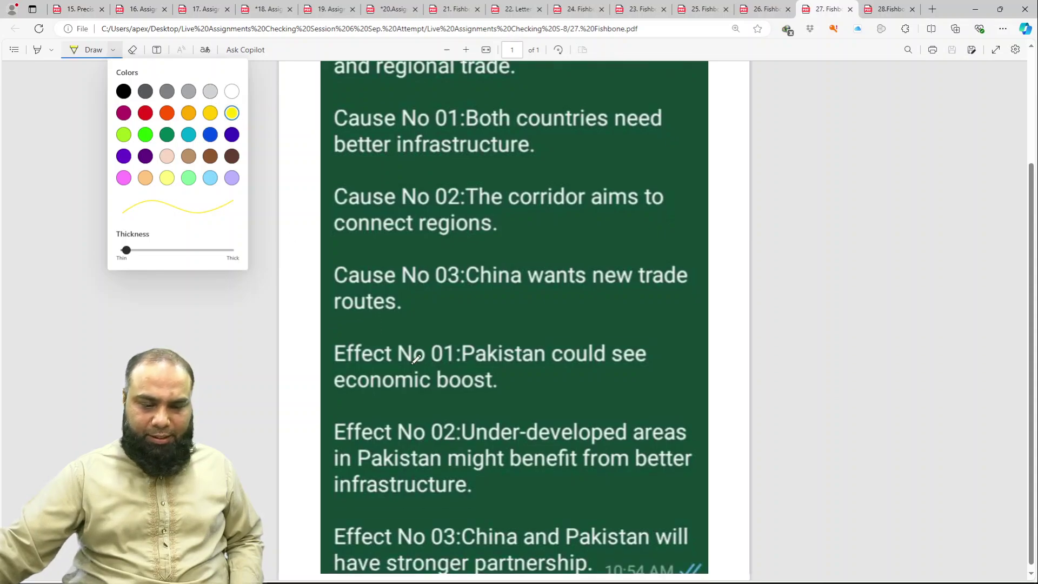
scroll(416, 360, up, 3)
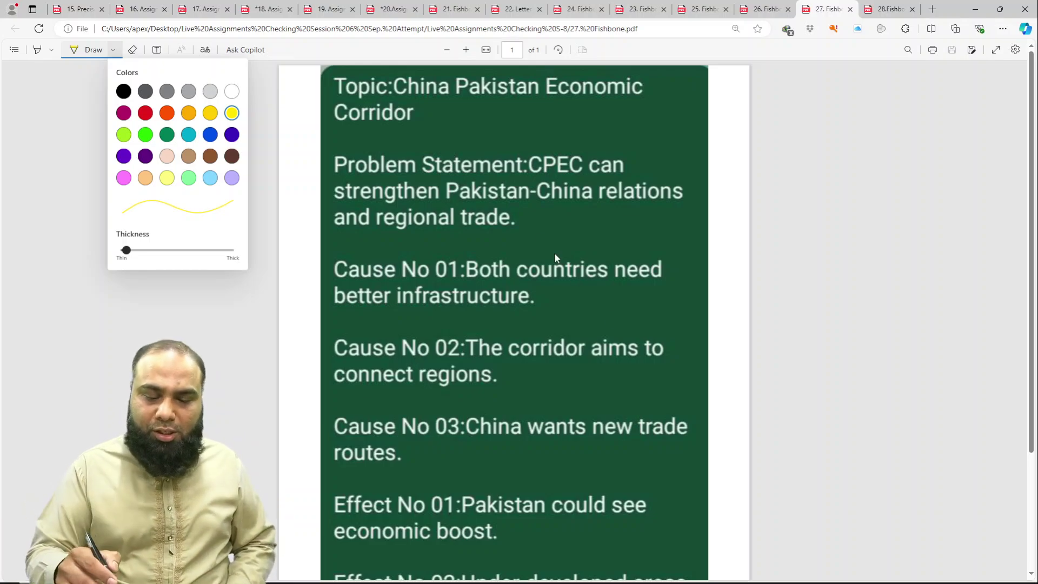
mouse_move(488, 205)
mouse_down()
mouse_move(516, 185)
mouse_move(620, 184)
mouse_up()
drag(406, 226, 446, 198)
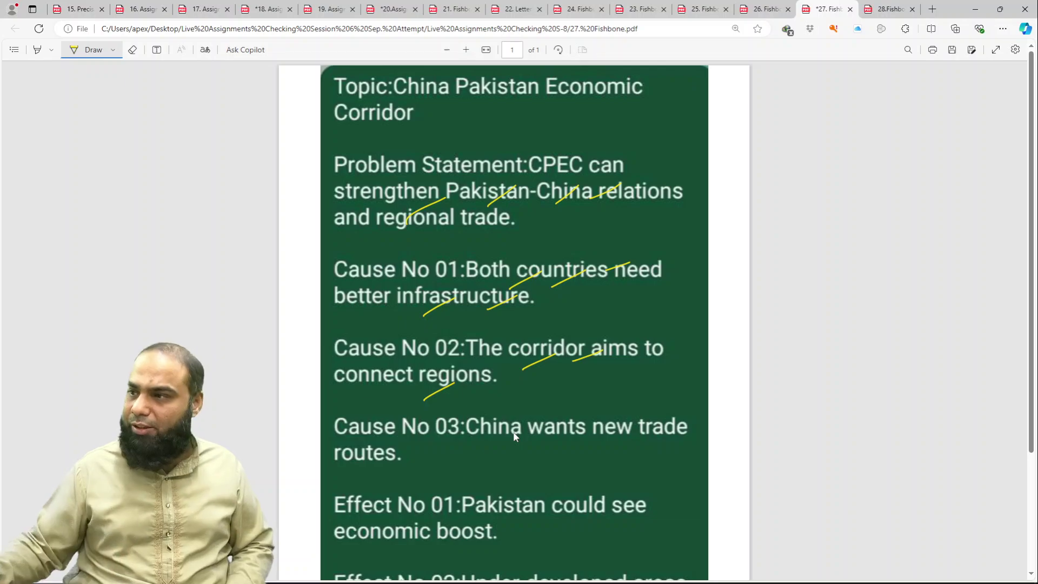
scroll(512, 443, down, 2)
scroll(508, 459, down, 2)
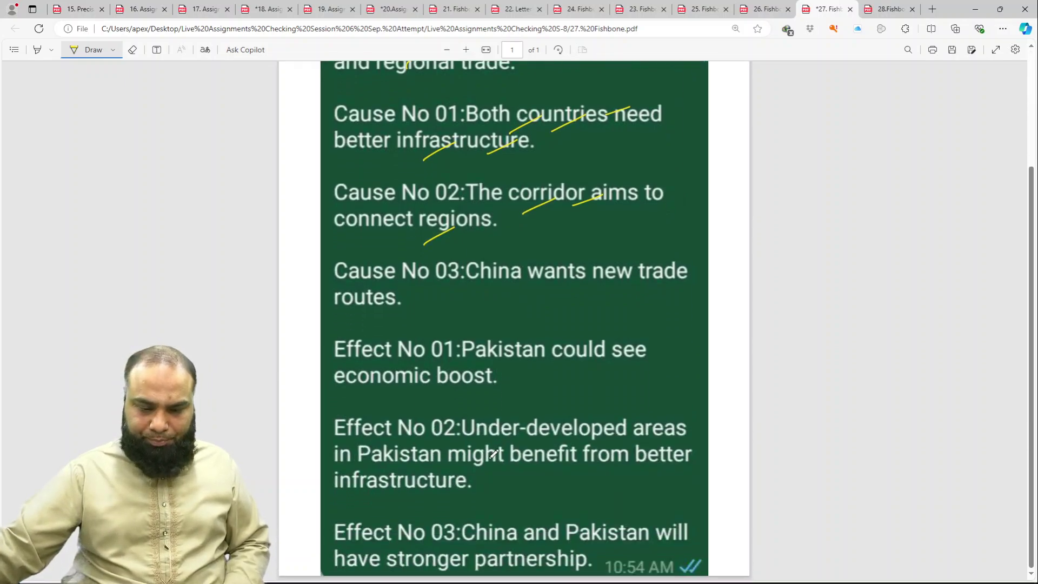
drag(462, 297, 518, 269)
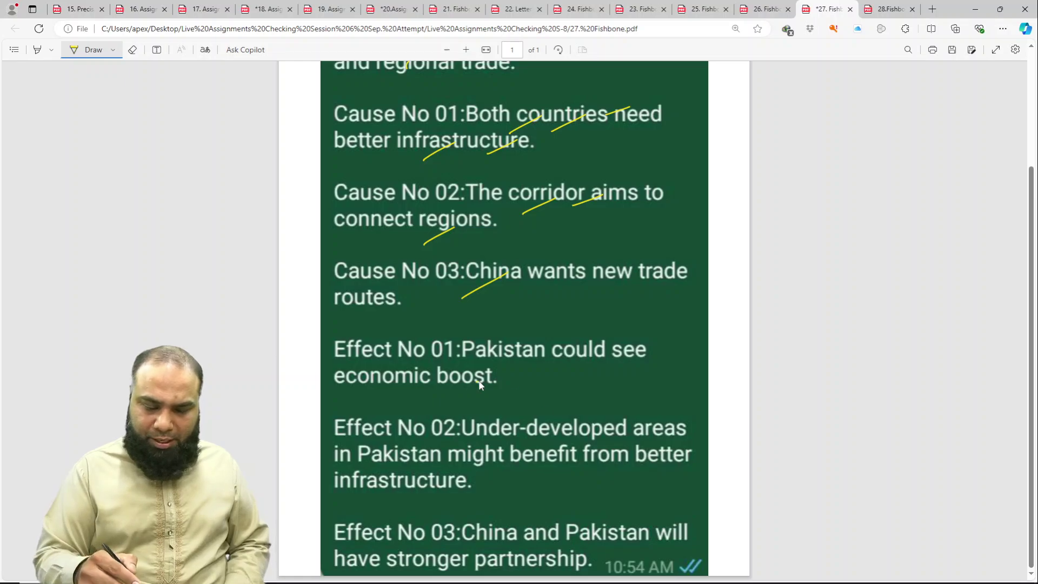
drag(478, 382, 525, 355)
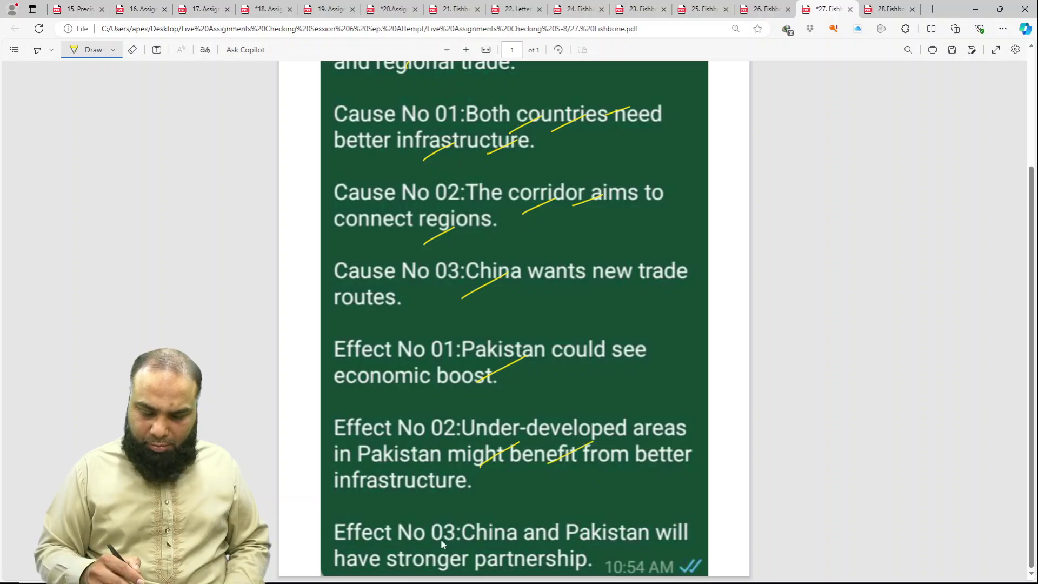
drag(562, 552, 591, 532)
drag(574, 567, 590, 549)
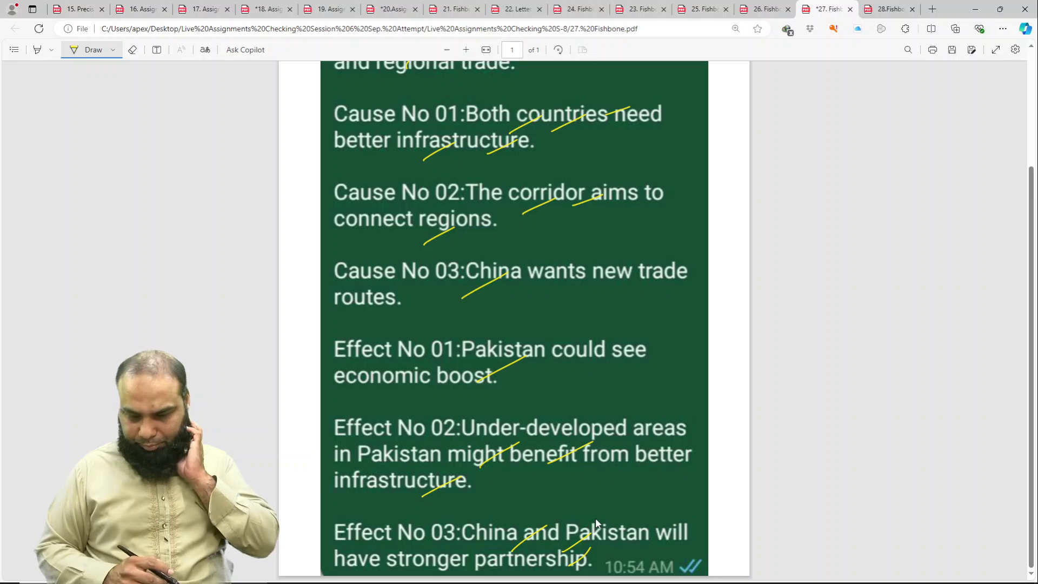
Step: Write a circled score of 8 beside Cause No 03, then go to 28. Fishbone
mouse_move(622, 286)
mouse_down()
mouse_move(632, 347)
mouse_move(611, 276)
mouse_up()
drag(547, 310, 621, 263)
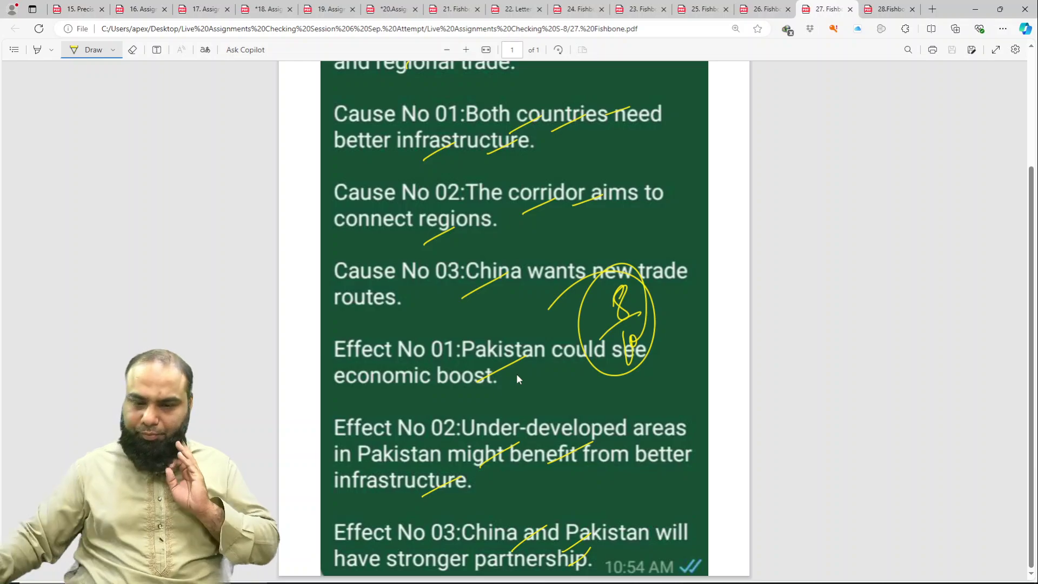
click(886, 9)
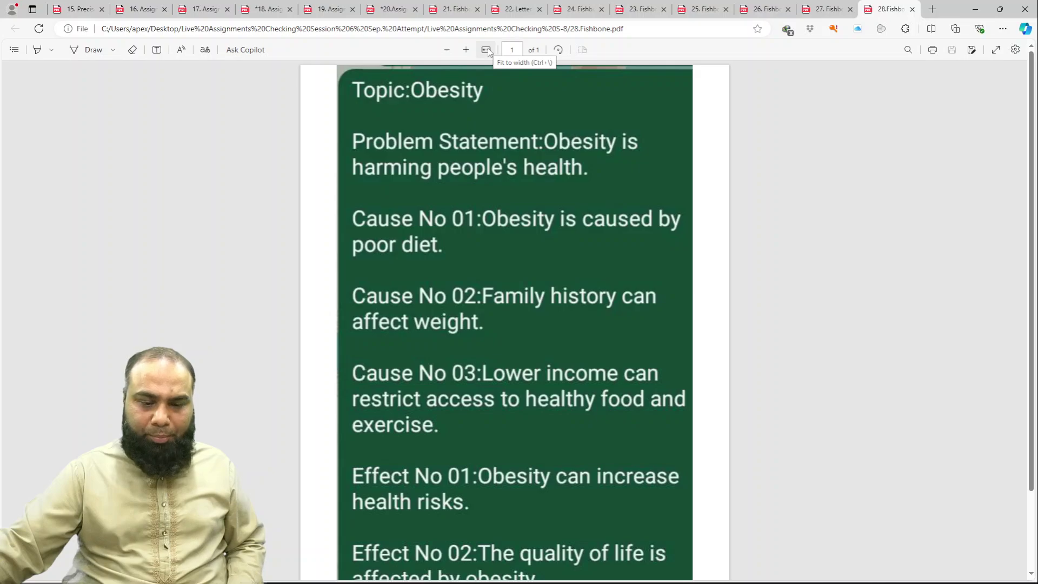
Step: Switch the ink to yellow and tick the Obesity Problem Statement
click(113, 50)
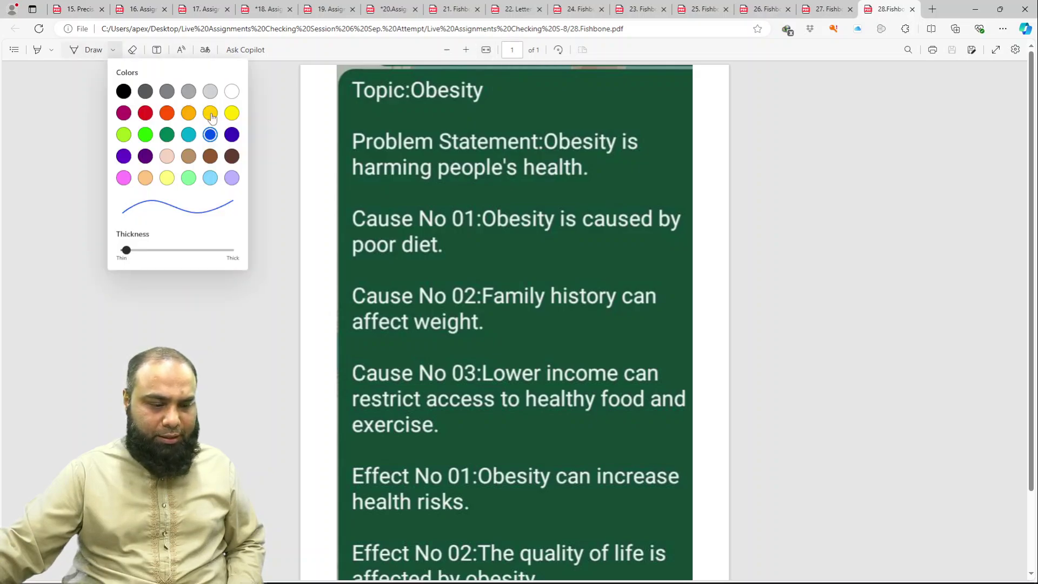
click(231, 112)
mouse_move(476, 182)
mouse_down()
mouse_move(510, 157)
mouse_move(568, 153)
mouse_up()
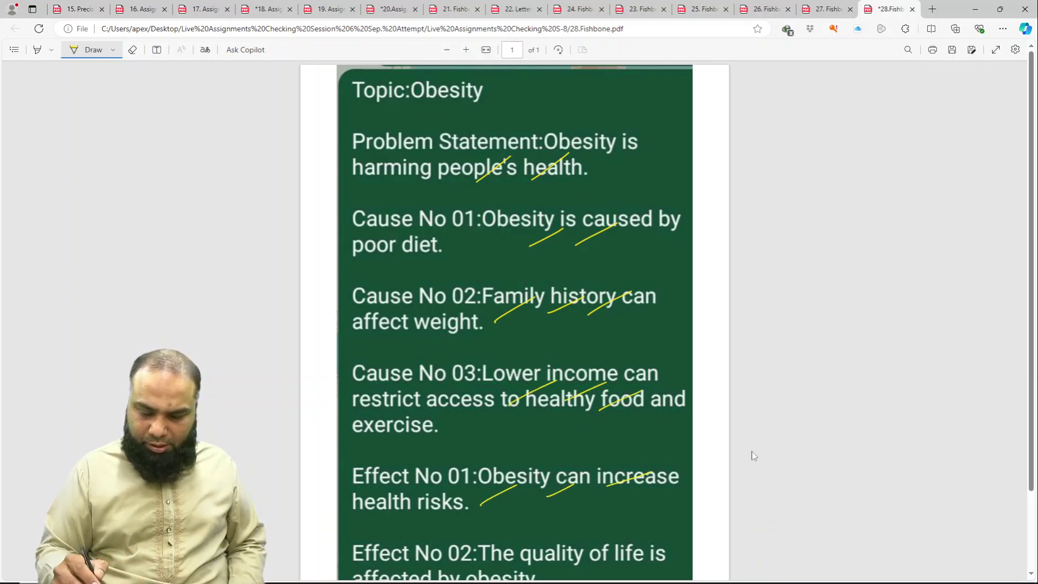
scroll(833, 470, down, 3)
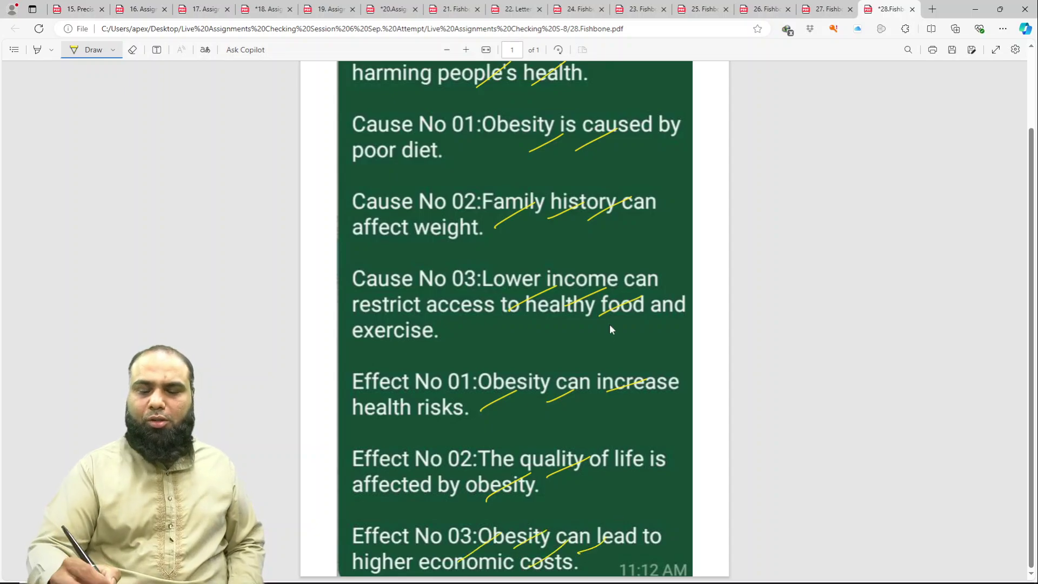
Step: Circle the student's score with a small mark beside it, save, and close the browser
drag(649, 378, 592, 325)
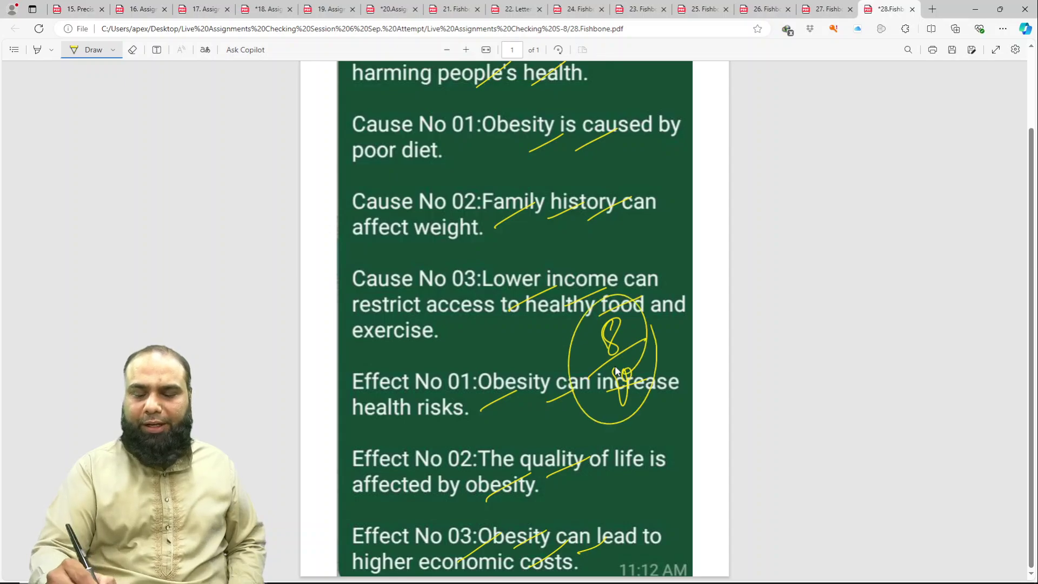
drag(670, 313, 655, 351)
key(ctrl+s)
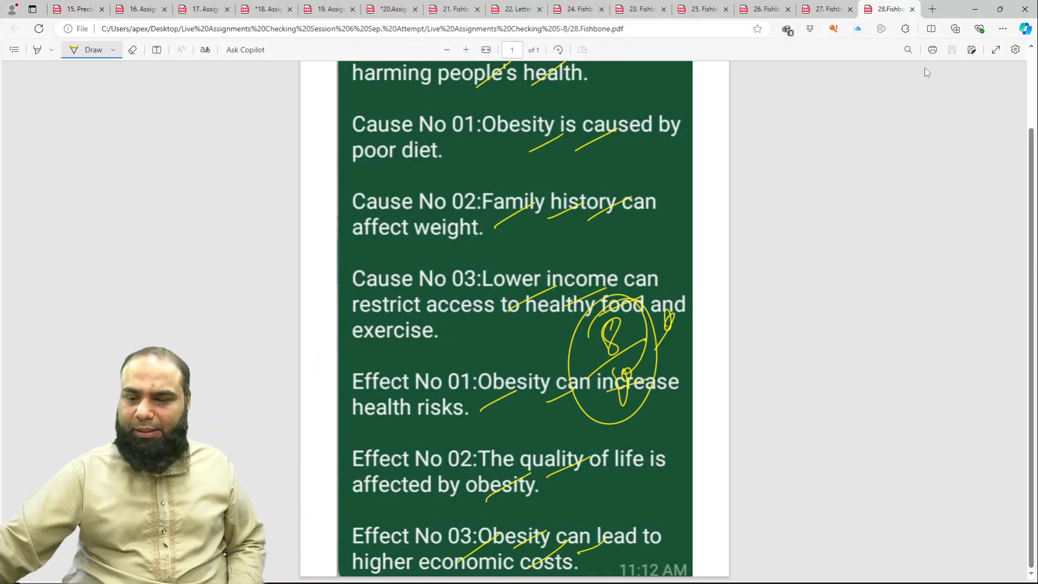
click(1024, 9)
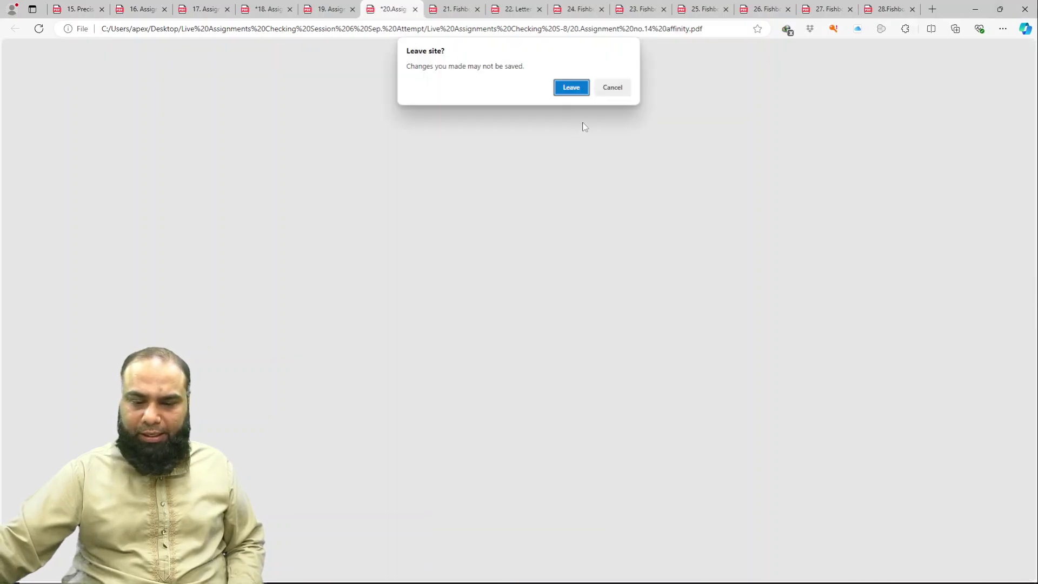
Step: Stay on affinity assignment 20, save it, and try closing the browser again
click(613, 87)
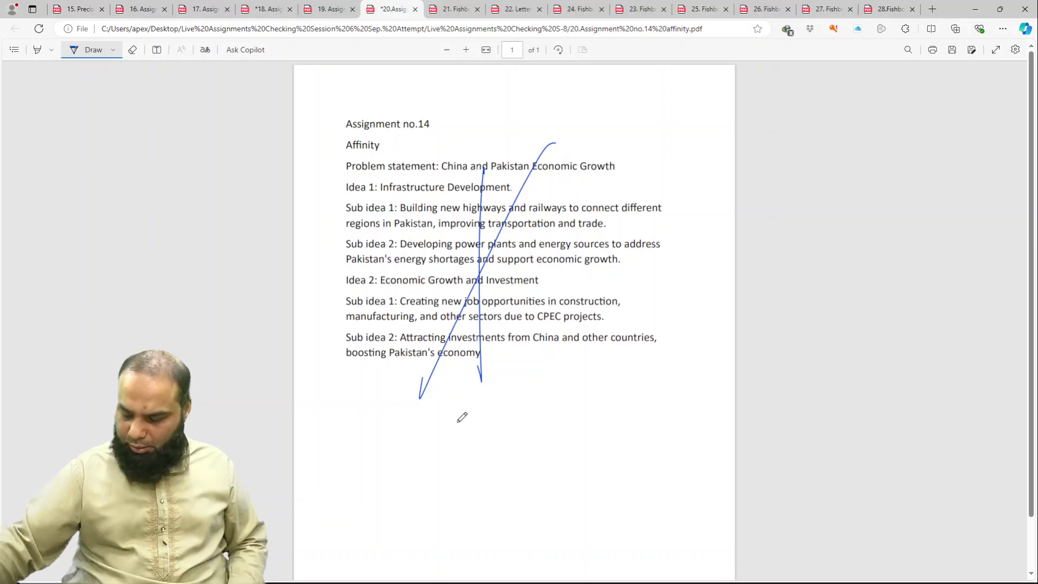
key(ctrl+s)
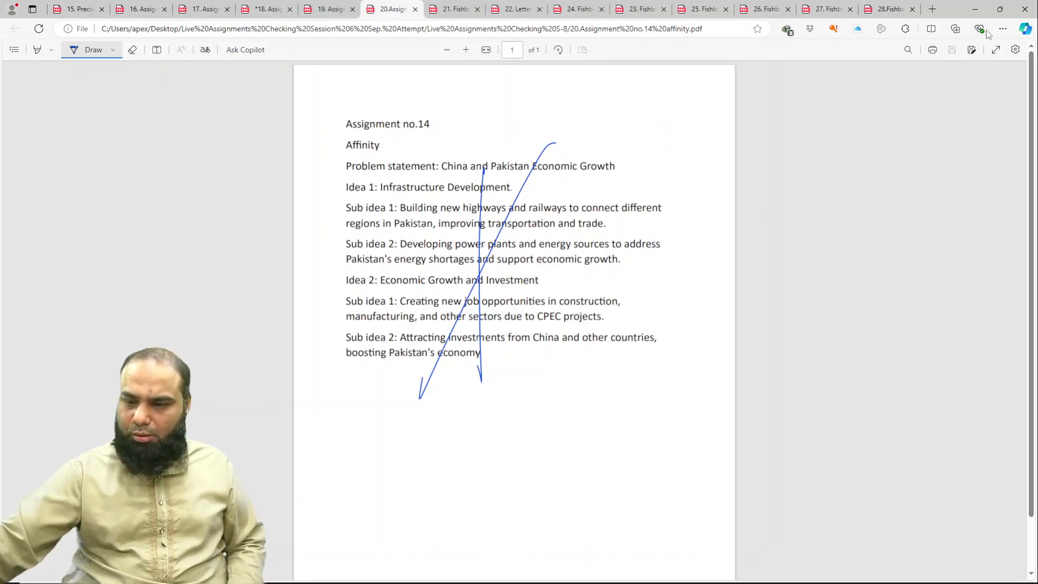
click(1024, 8)
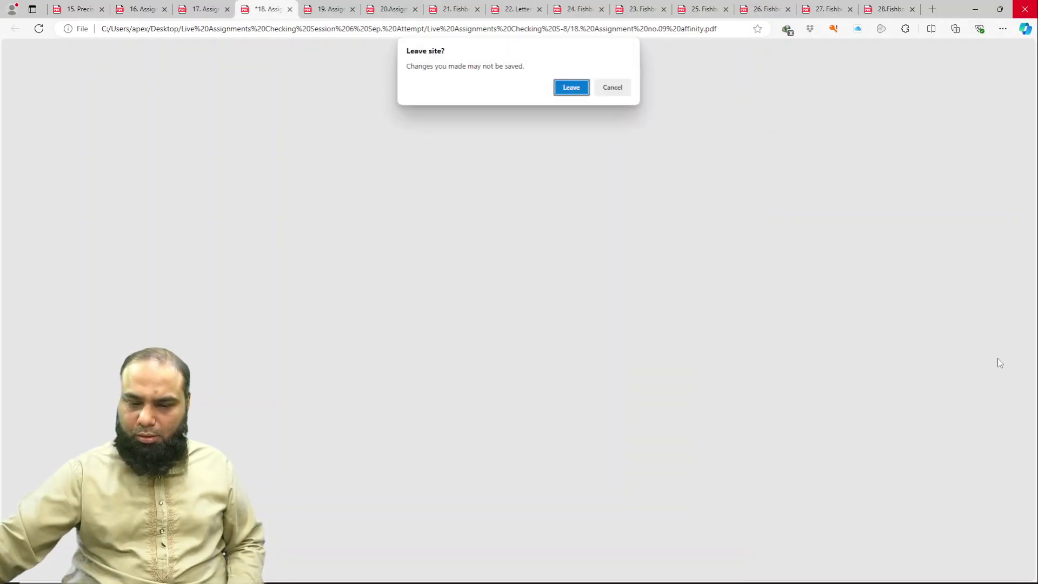
Step: Stay on affinity assignment 18, save it, and close the browser window
click(613, 87)
key(ctrl+s)
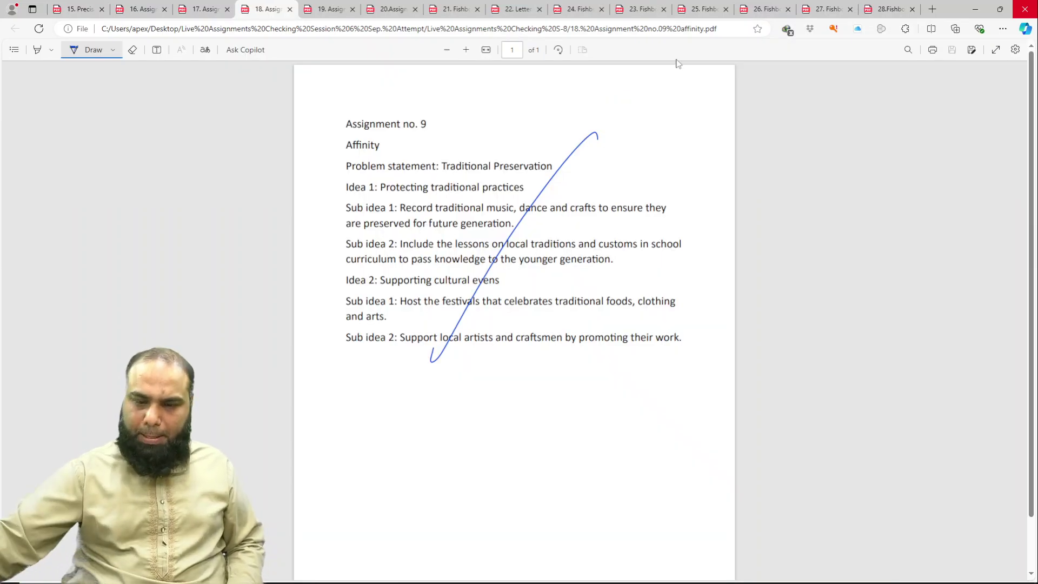
click(1024, 9)
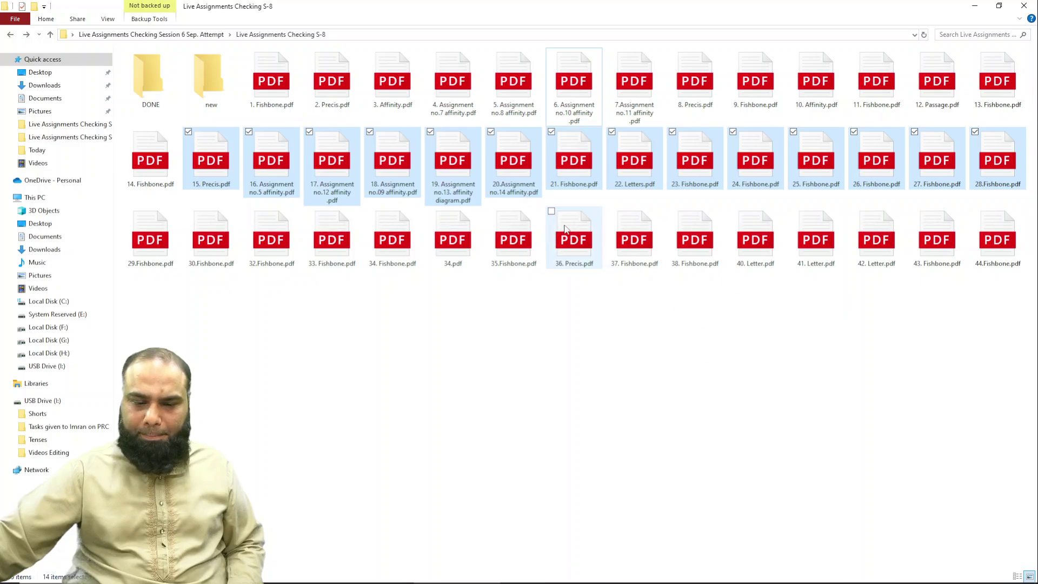
Step: Drag the 14 checked PDFs into 'new', then open 10. Affinity through 36. Precis in Edge
drag(529, 193, 217, 92)
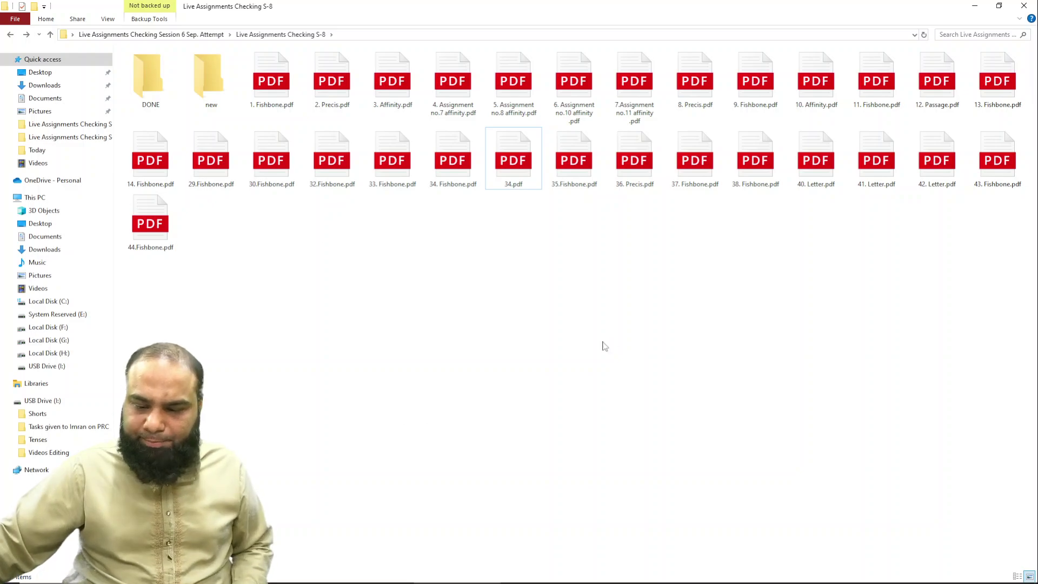
click(805, 84)
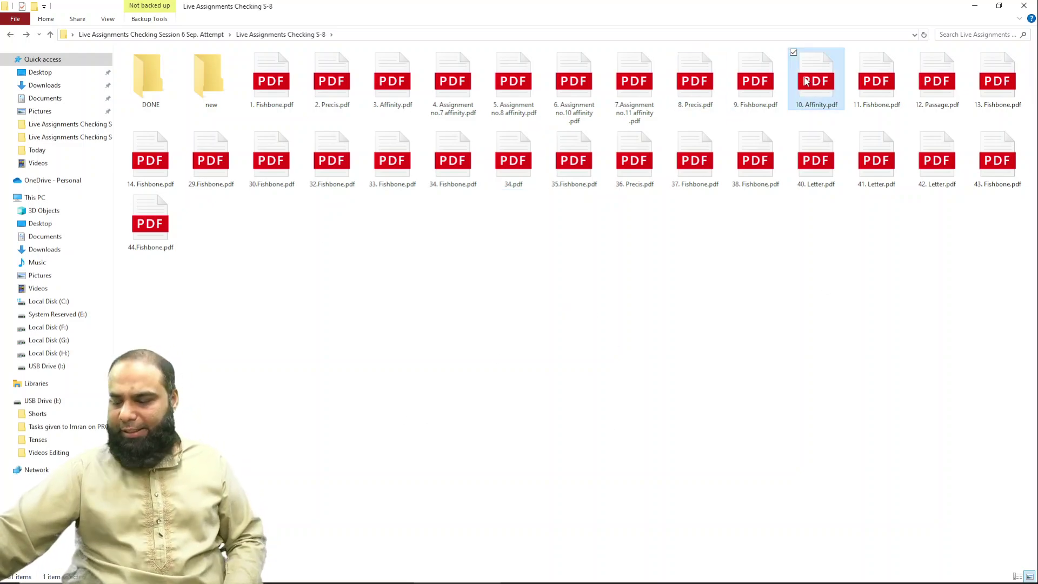
key(shift+Right)
key(shift+Right)
key(shift+Right)
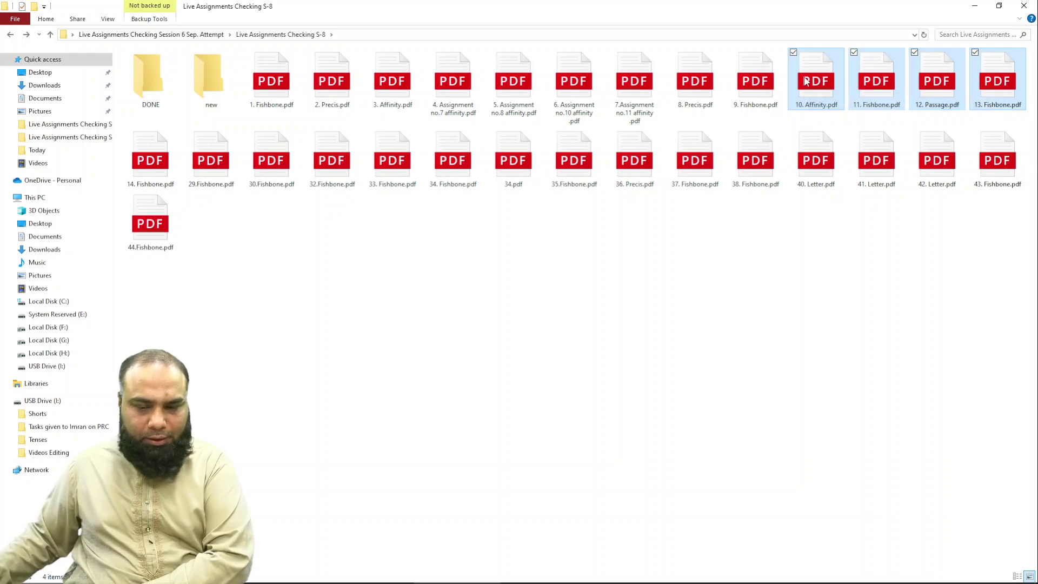
key(shift+Right)
key(shift+Right)
key(shift+Right)
key(shift+Left)
key(shift+Left)
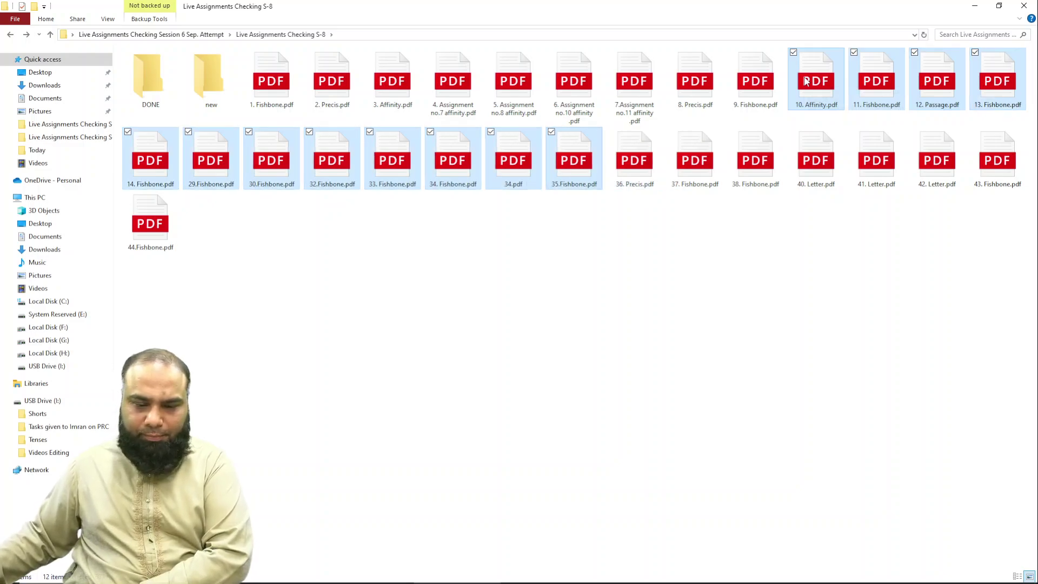
key(shift+Left)
key(shift+Right)
key(shift+Right)
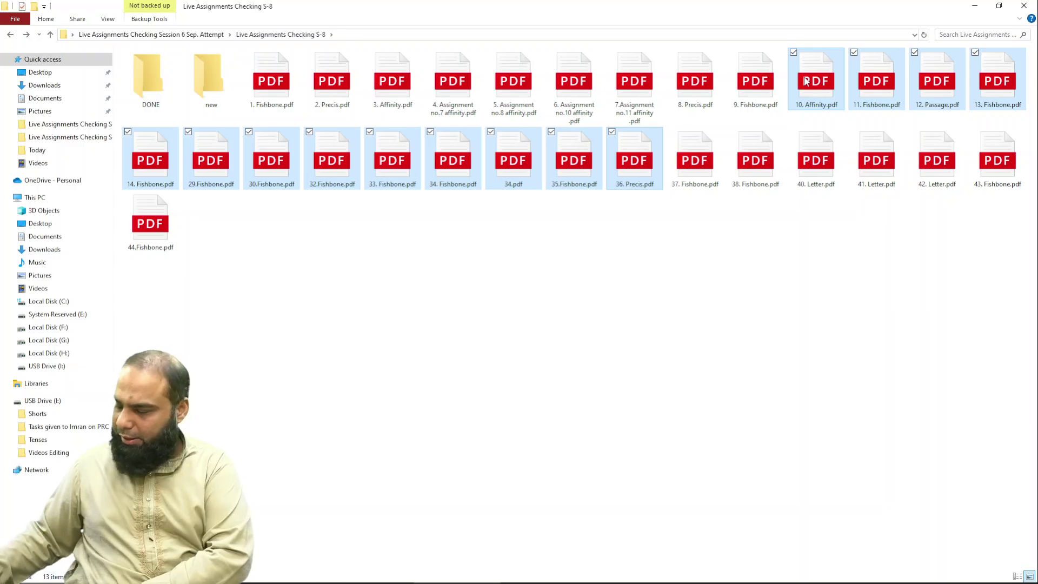
key(Return)
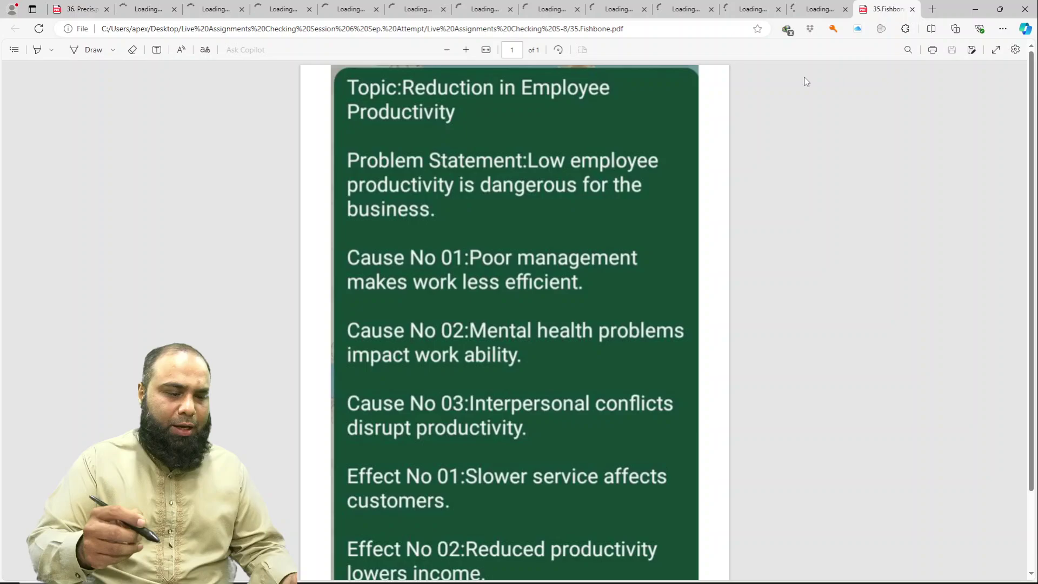
Step: On 36. Precis, circle 'war' and 'of' in the title, write the correction 'of' above it, and add a query arrow
click(84, 5)
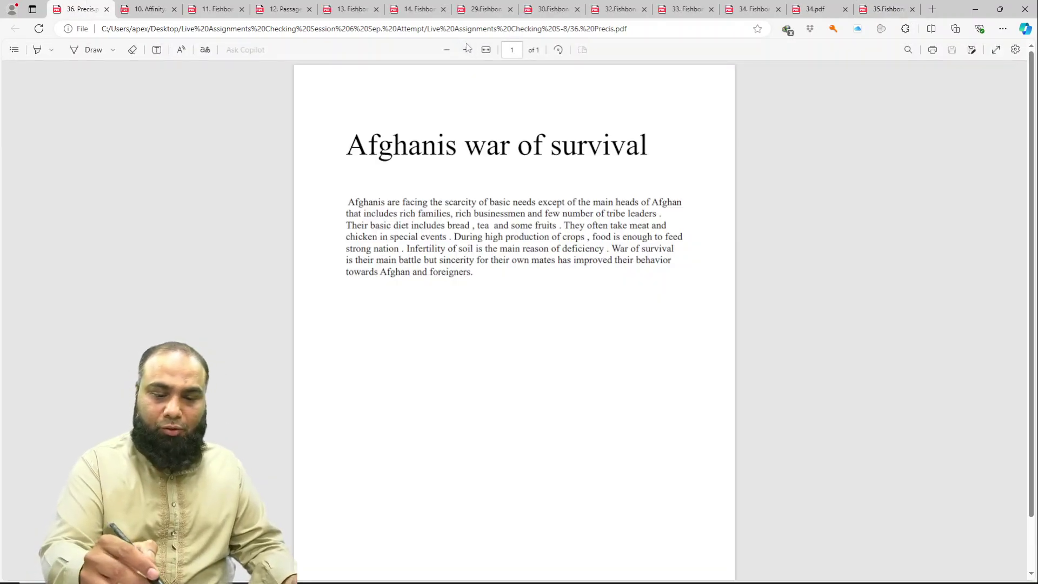
click(466, 50)
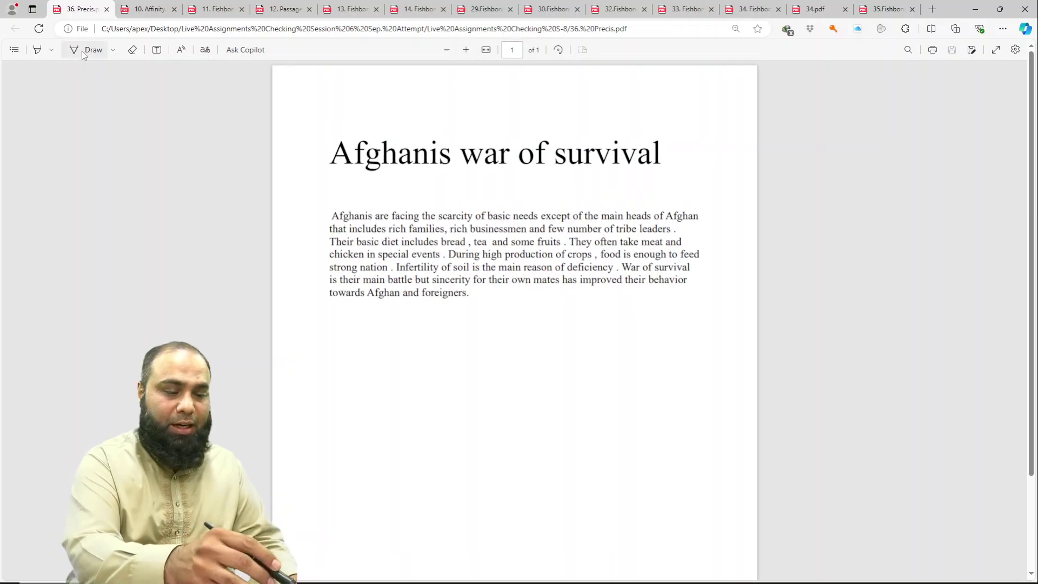
click(82, 51)
mouse_move(474, 138)
mouse_down()
mouse_move(470, 127)
mouse_move(438, 162)
mouse_up()
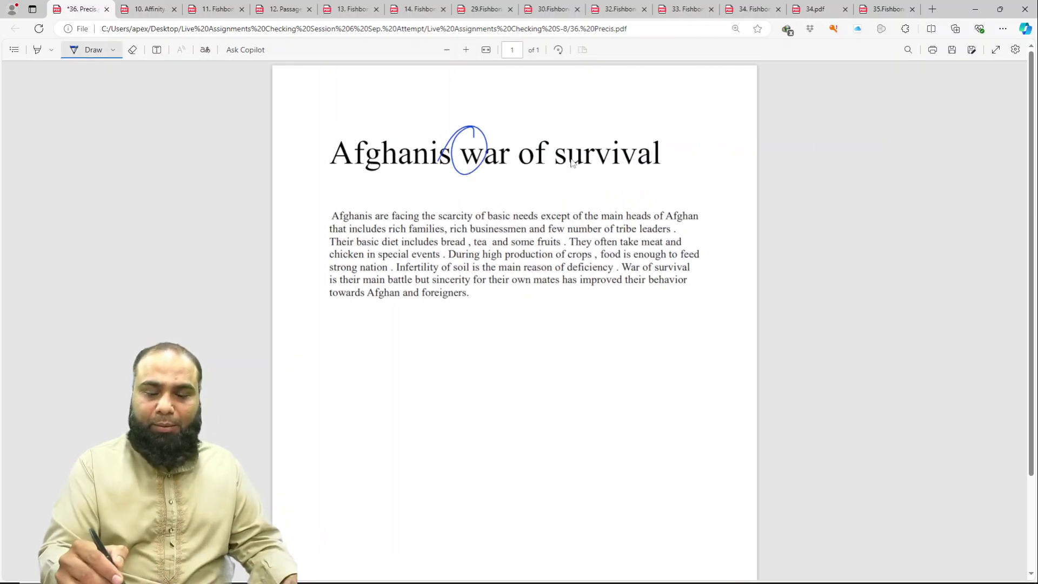
drag(507, 174, 554, 154)
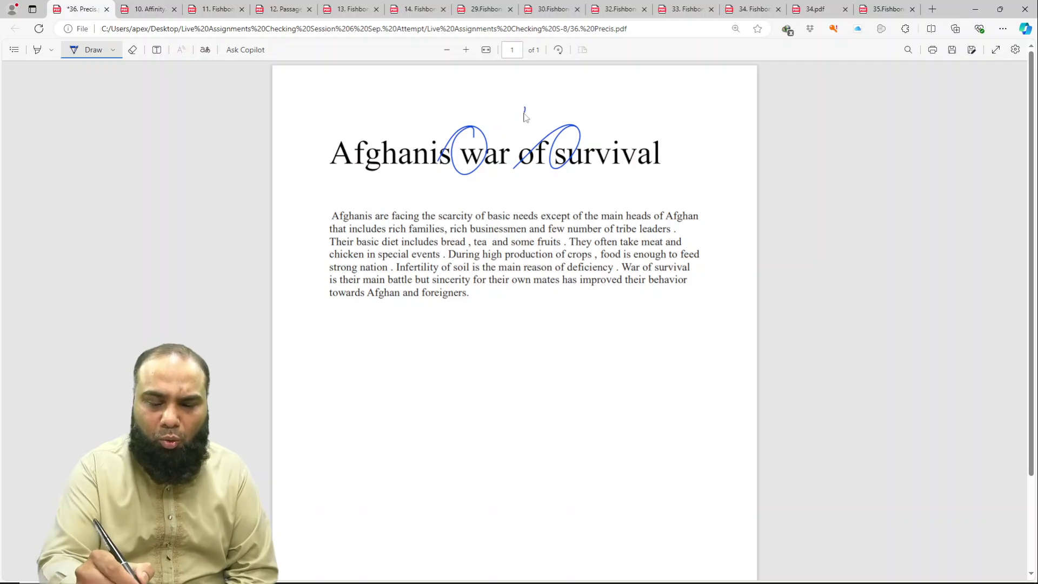
drag(523, 109, 550, 102)
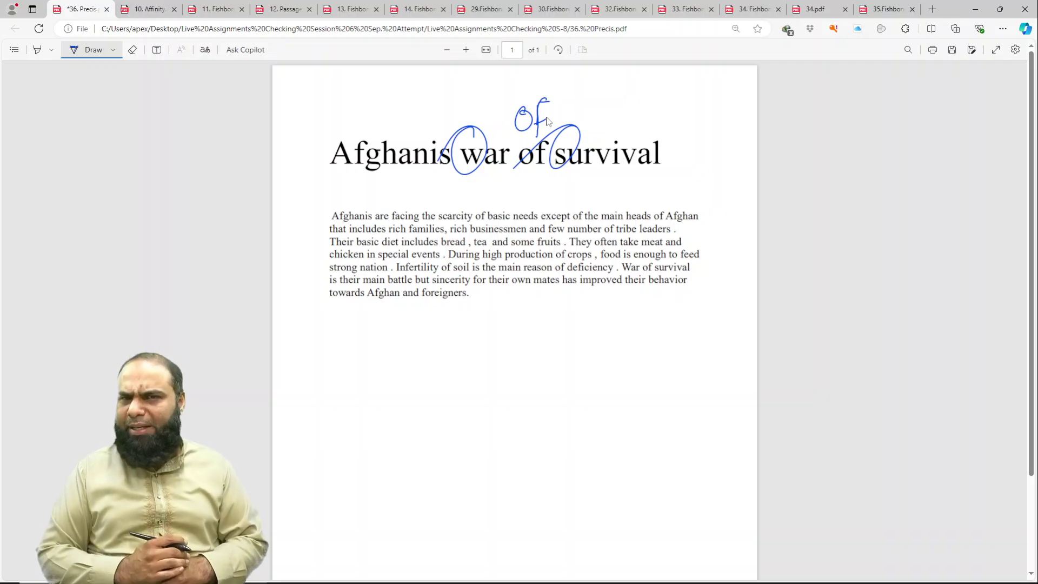
mouse_move(560, 117)
mouse_down()
mouse_move(593, 97)
mouse_move(610, 112)
mouse_up()
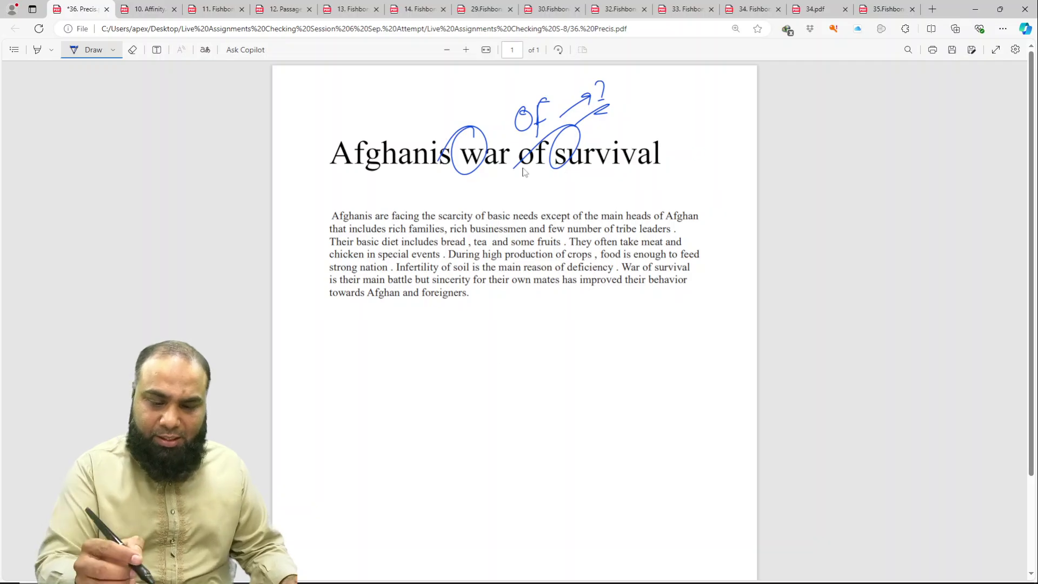
Step: Zoom in further, tick 'businessmen' and 'tribe leaders', circle 'that includes', and underline 'rich families'
click(467, 49)
click(466, 49)
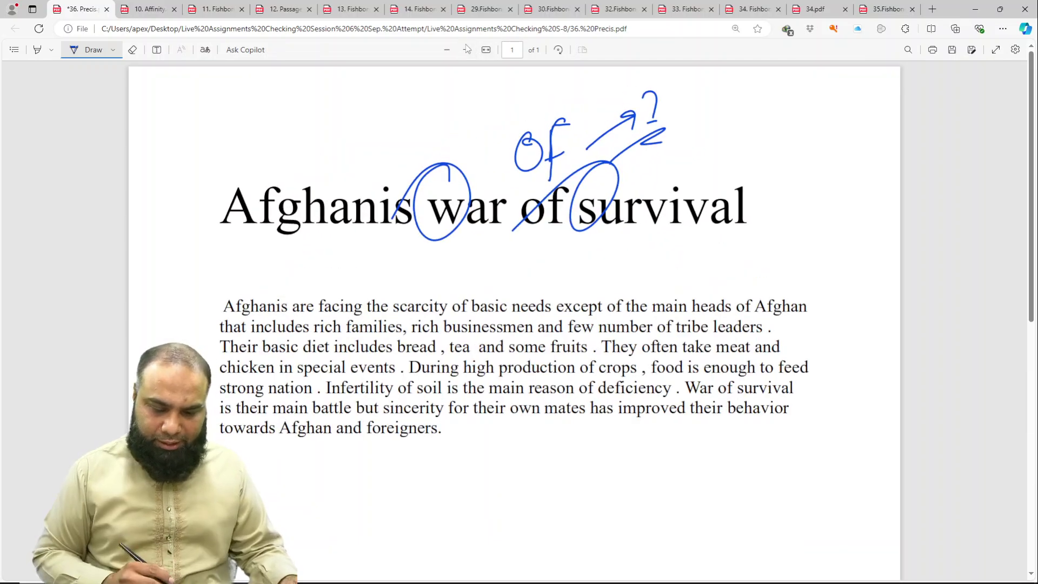
mouse_move(479, 328)
mouse_down()
mouse_move(526, 310)
mouse_move(594, 309)
mouse_up()
mouse_move(613, 331)
mouse_down()
mouse_move(652, 316)
mouse_move(724, 316)
mouse_up()
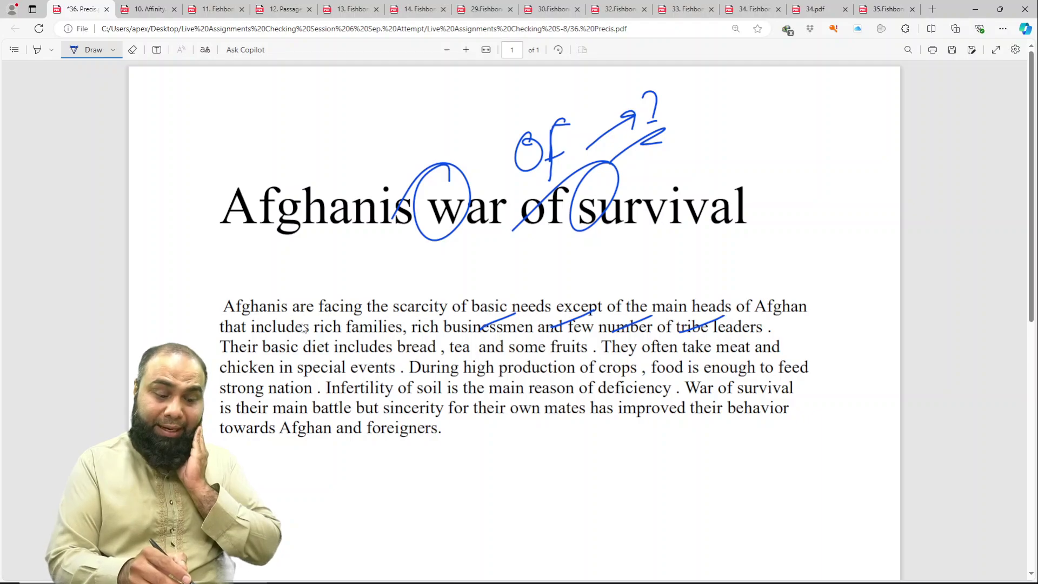
mouse_move(255, 340)
mouse_down()
mouse_move(302, 323)
mouse_move(262, 342)
mouse_up()
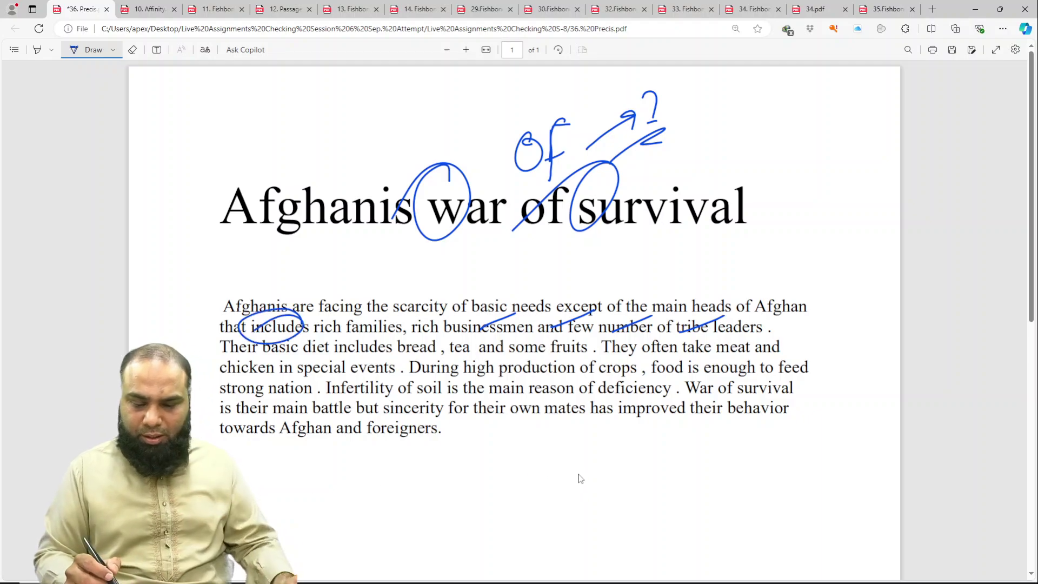
drag(381, 339, 760, 331)
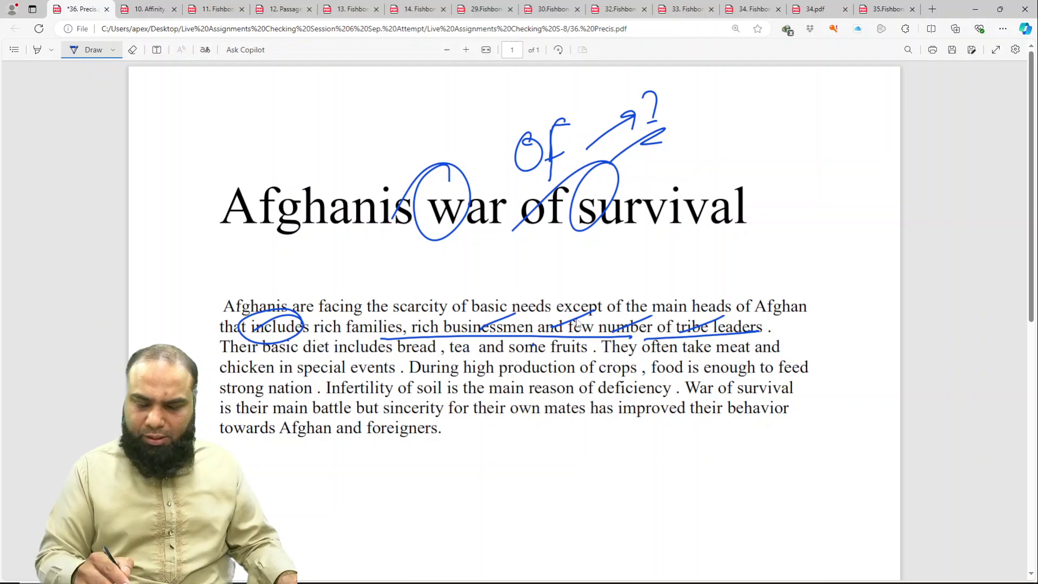
Step: Tick 'some', 'food is', 'special events', 'near of soil', 'reason' and 'of deficiency'
drag(533, 345, 565, 330)
drag(684, 363, 717, 354)
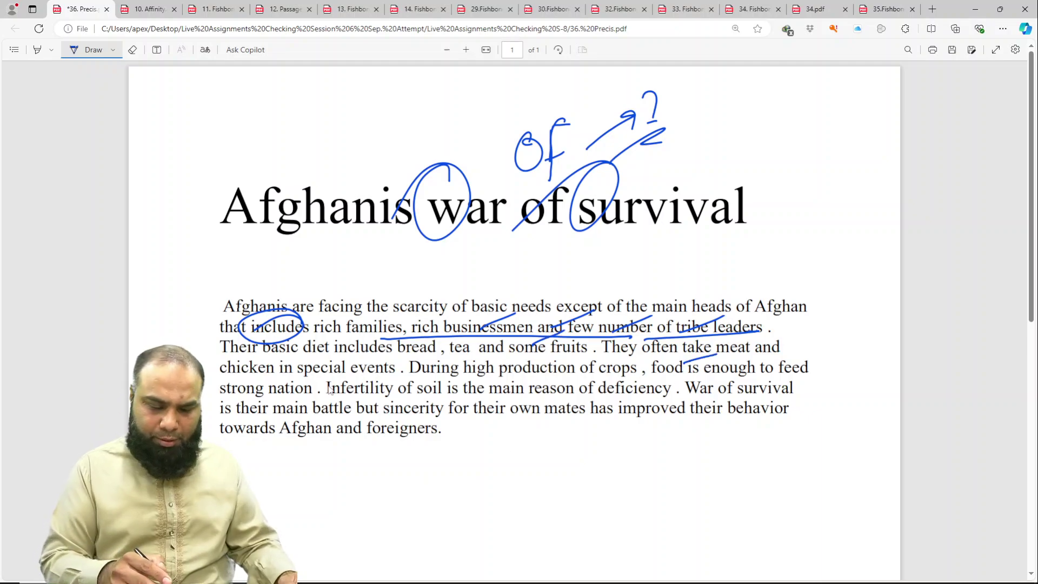
drag(324, 384, 349, 369)
drag(409, 382, 433, 373)
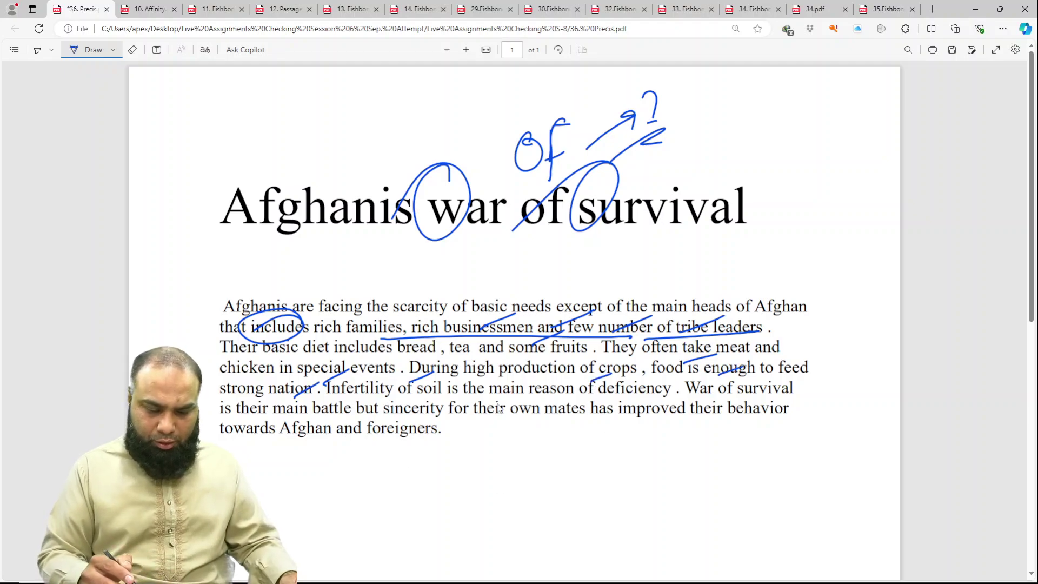
drag(520, 396, 551, 382)
drag(586, 398, 614, 384)
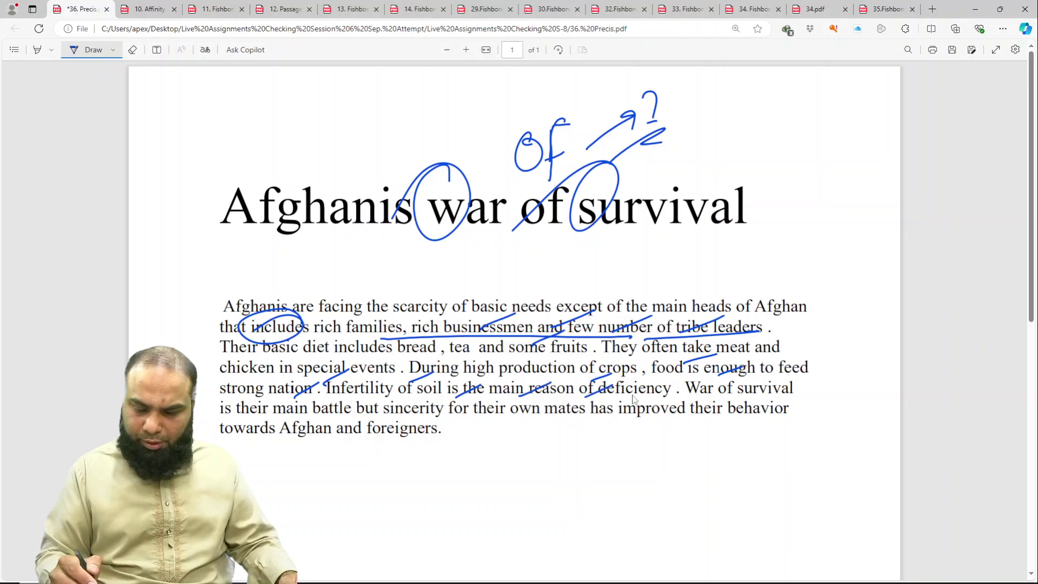
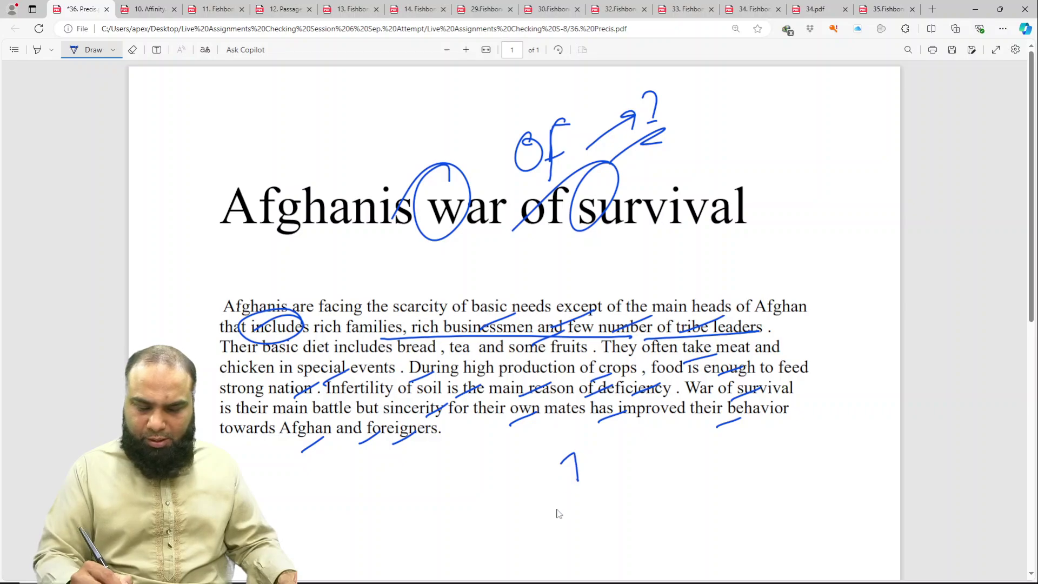
Step: Finish and circle the 7/10 score on the Afghanis precis, save it, and open 10. Affinity
drag(553, 512, 626, 456)
drag(604, 497, 600, 500)
mouse_move(618, 455)
mouse_down()
mouse_move(540, 527)
mouse_move(503, 456)
mouse_up()
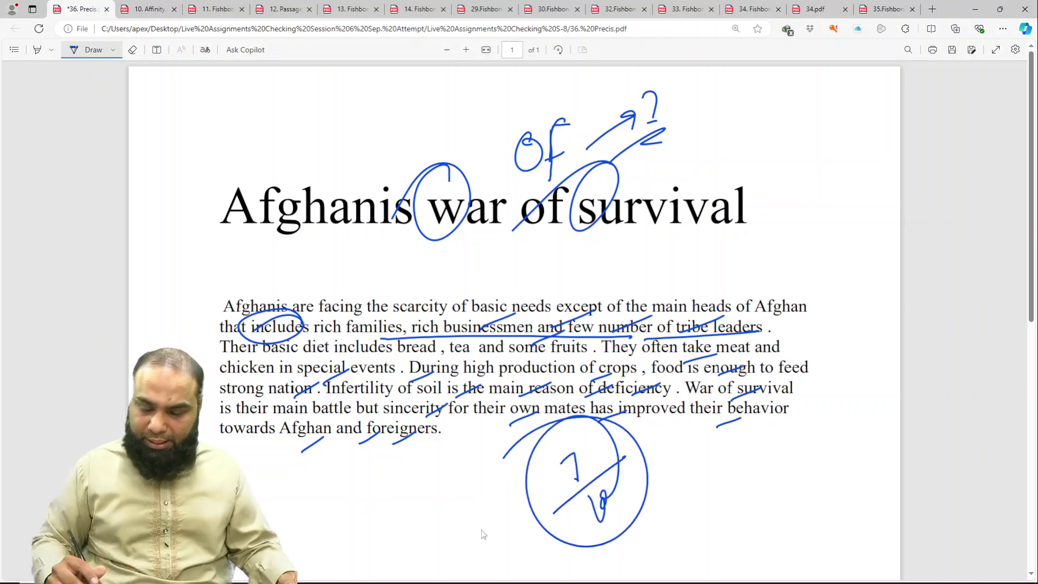
key(ctrl+s)
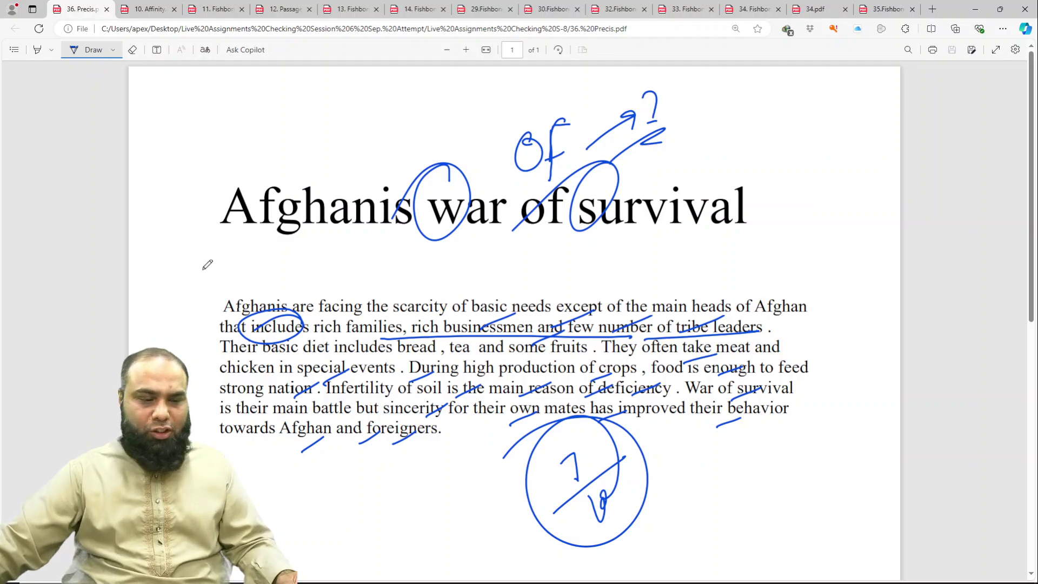
click(147, 9)
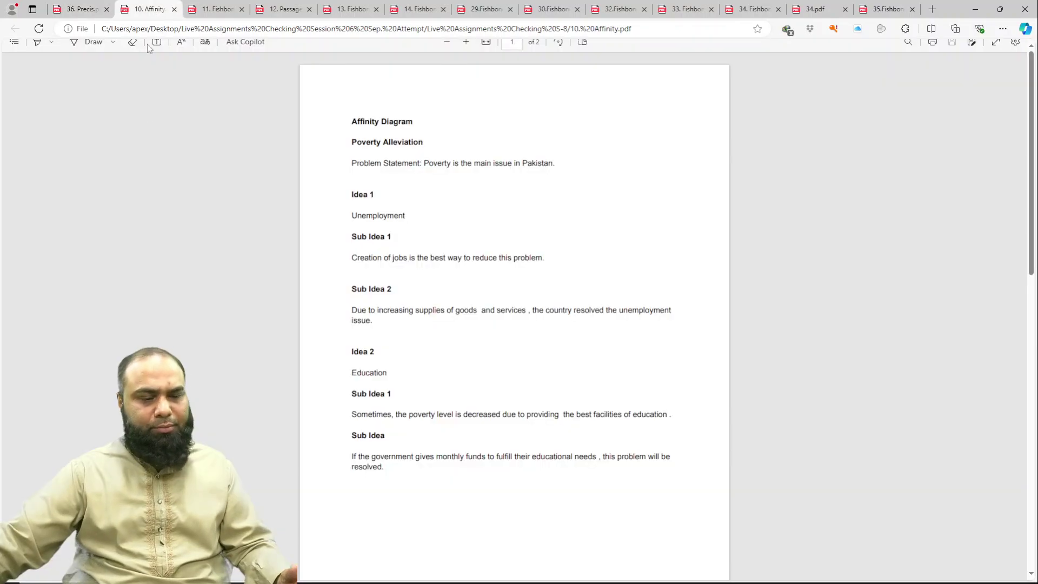
Step: Fit the page to width, enable the pen, and tick the problem statement, Unemployment and Sub Ideas 1–2
click(486, 49)
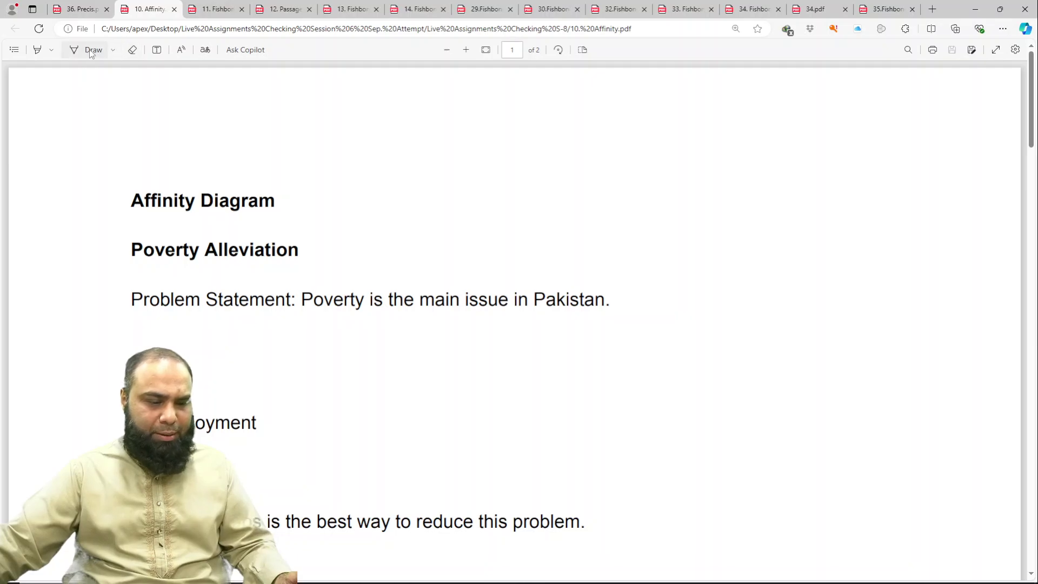
click(91, 52)
scroll(215, 192, down, 1)
scroll(221, 193, down, 1)
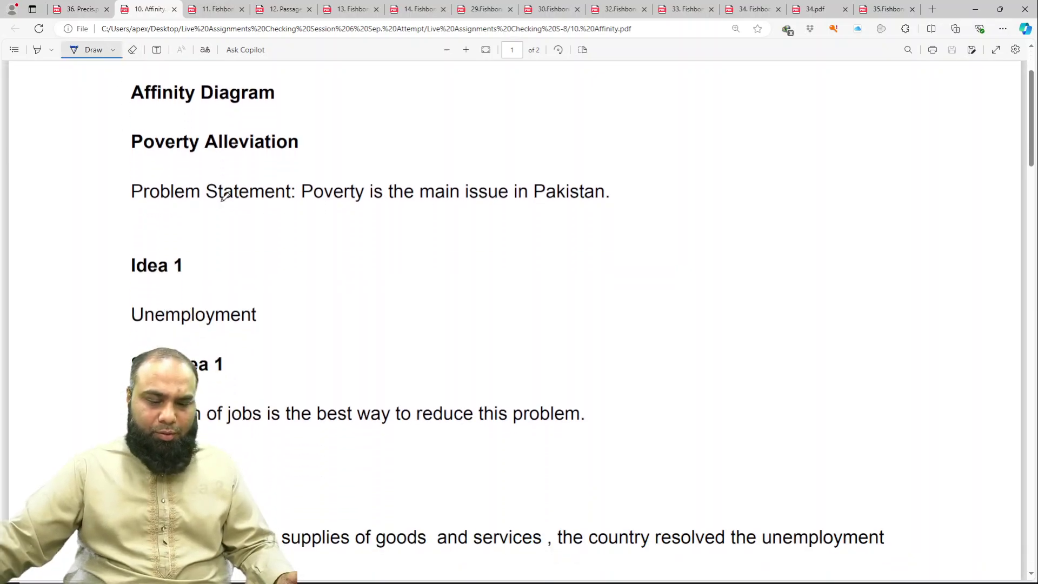
scroll(227, 192, down, 1)
drag(393, 158, 444, 149)
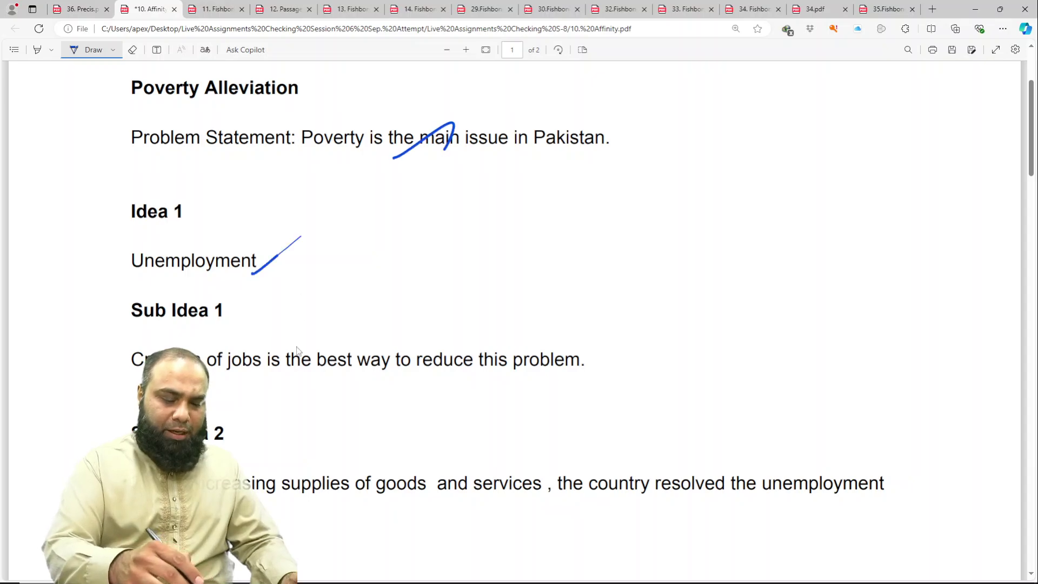
drag(252, 274, 306, 265)
drag(343, 390, 397, 374)
drag(414, 387, 456, 385)
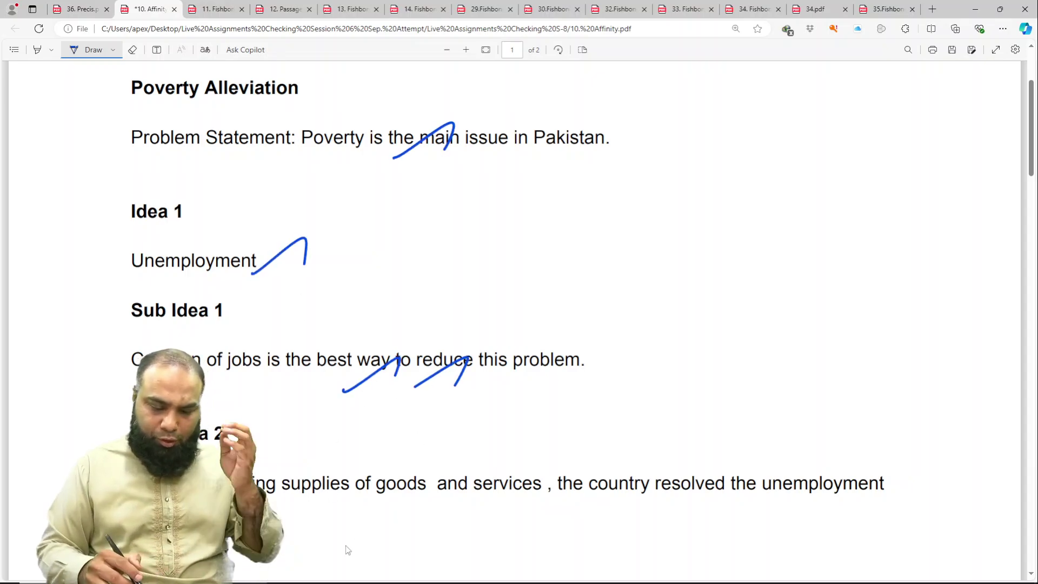
drag(430, 508, 578, 497)
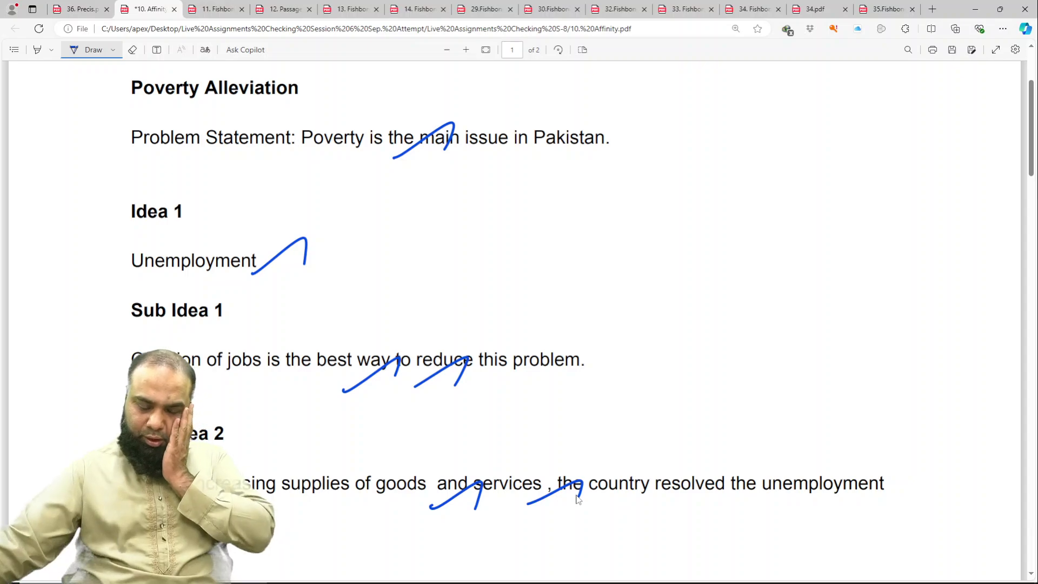
Step: Circle the word 'resolved' further down the Affinity Diagram
scroll(577, 498, down, 3)
scroll(578, 498, down, 4)
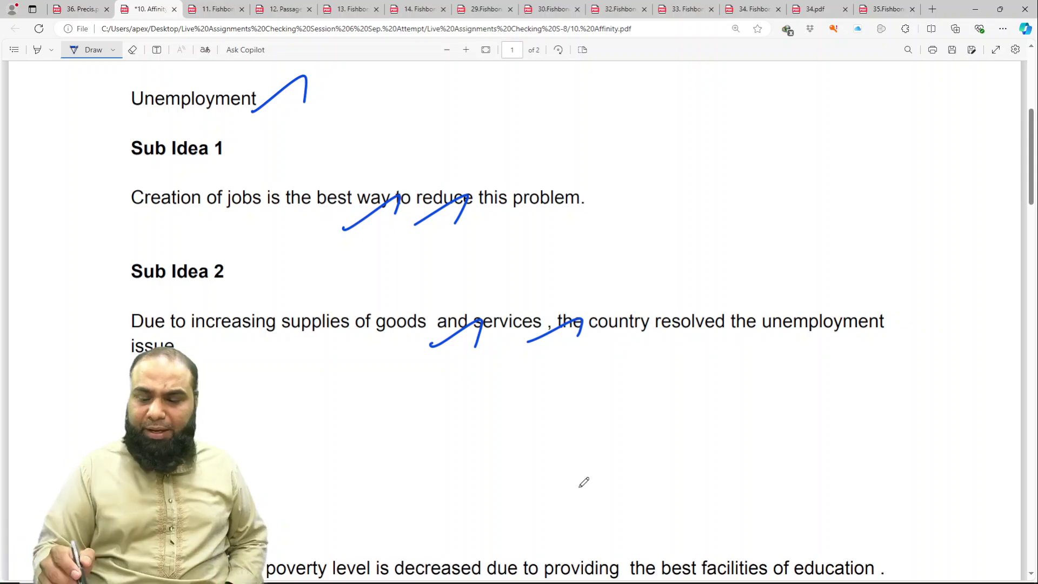
drag(619, 312, 644, 320)
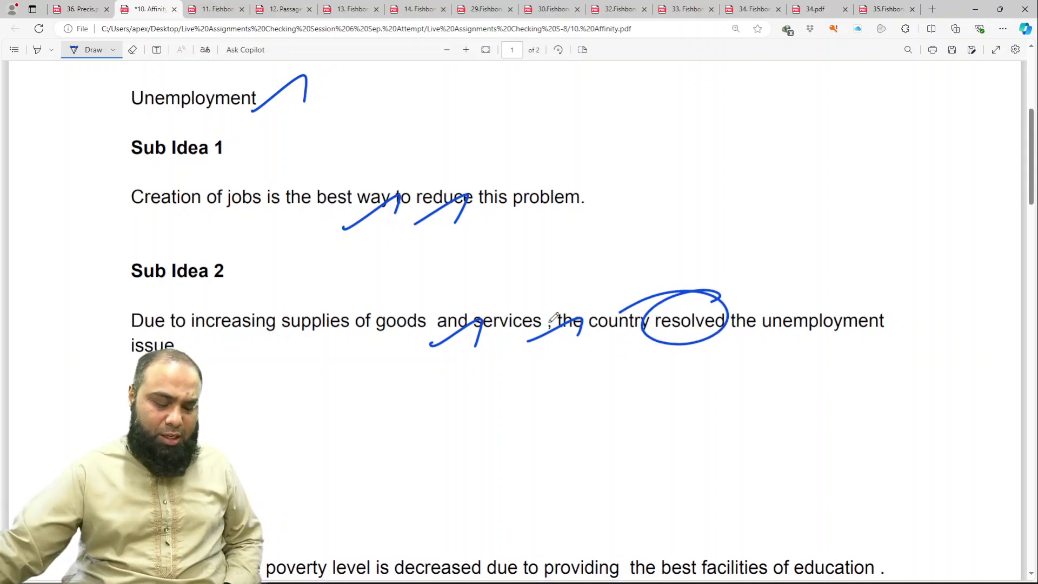
Step: Tick through the education Sub Idea 1 sentence and the word 'their' in the last sentence
scroll(552, 320, down, 4)
scroll(554, 318, down, 1)
scroll(555, 319, down, 2)
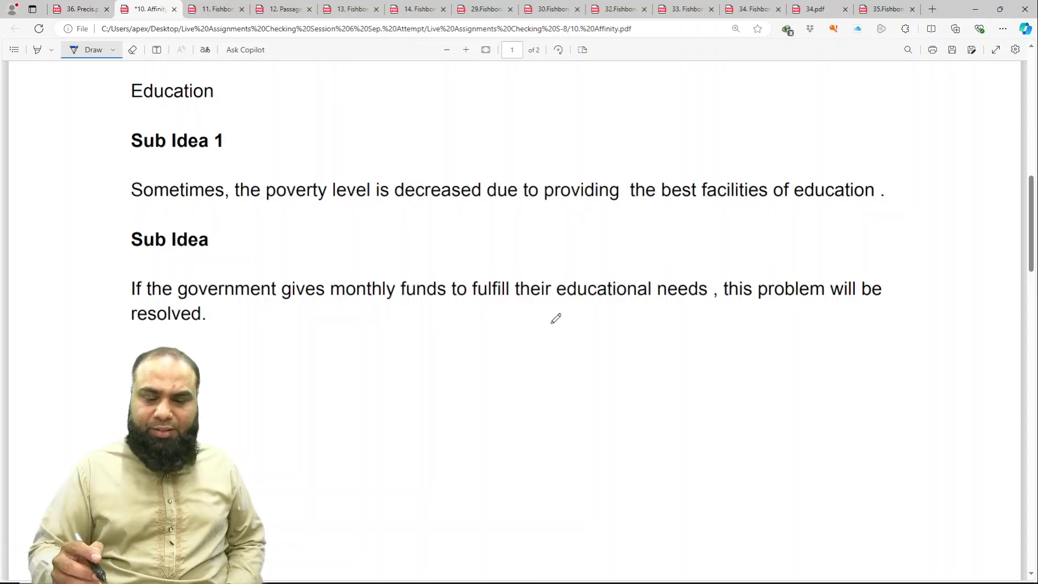
drag(501, 218, 553, 191)
mouse_move(612, 208)
mouse_down()
mouse_move(658, 187)
mouse_move(726, 187)
mouse_up()
drag(744, 201, 789, 184)
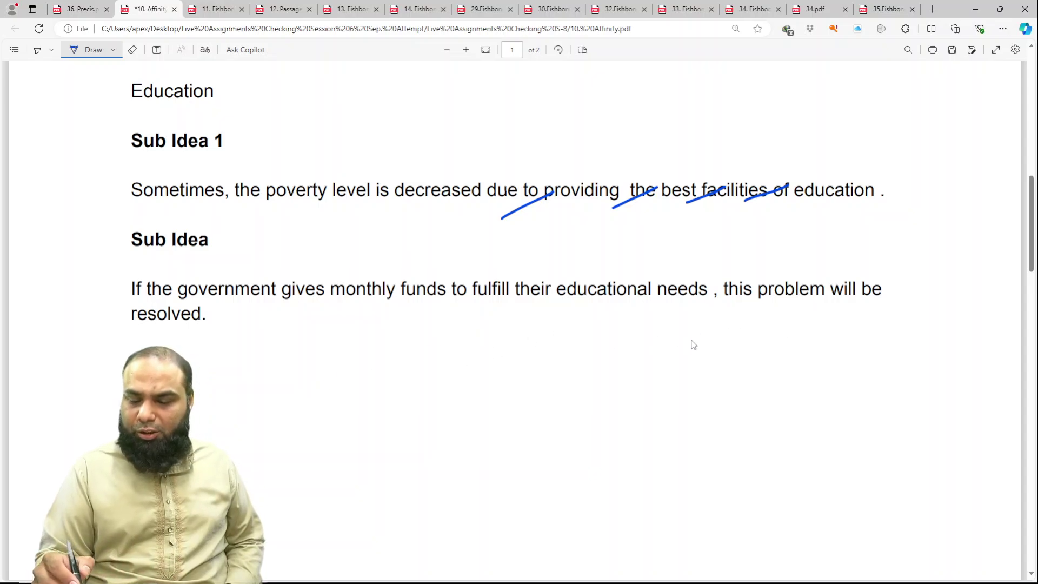
drag(506, 305, 529, 296)
drag(241, 336, 259, 321)
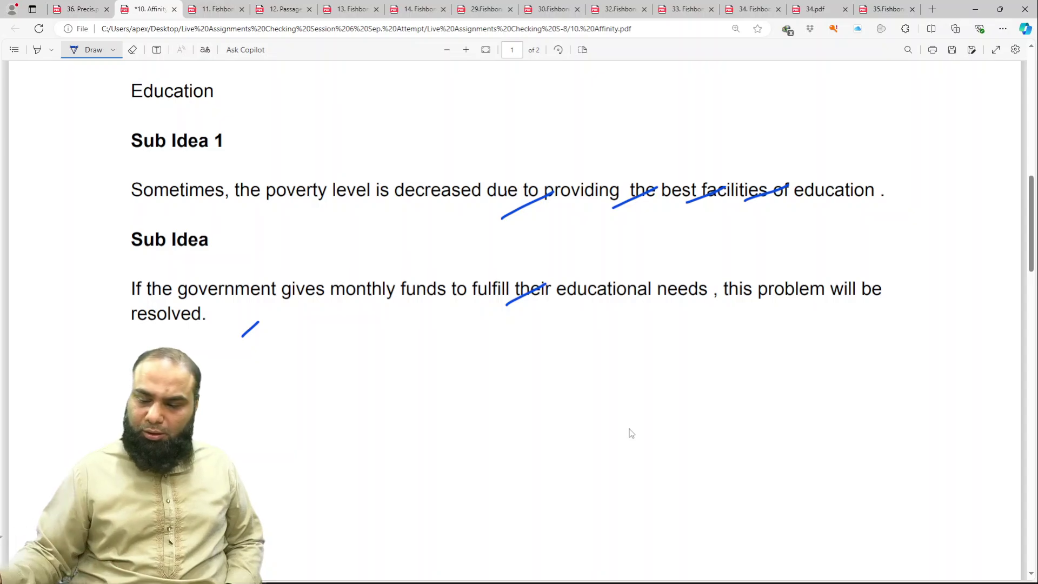
Step: Handwrite the score beside Sub Idea 1 and circle it
scroll(562, 351, down, 1)
scroll(566, 378, down, 5)
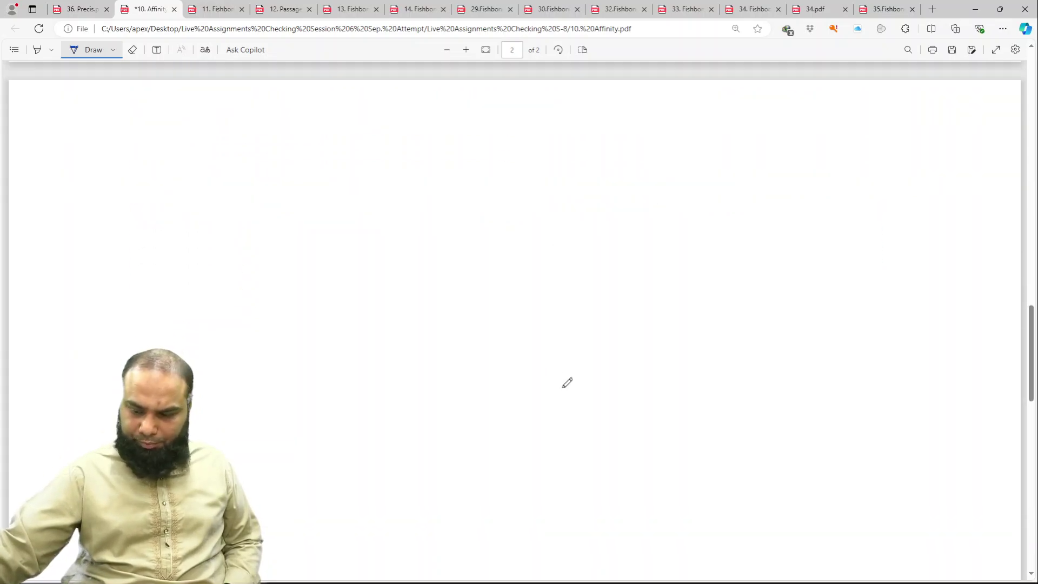
scroll(565, 382, up, 2)
scroll(565, 382, up, 3)
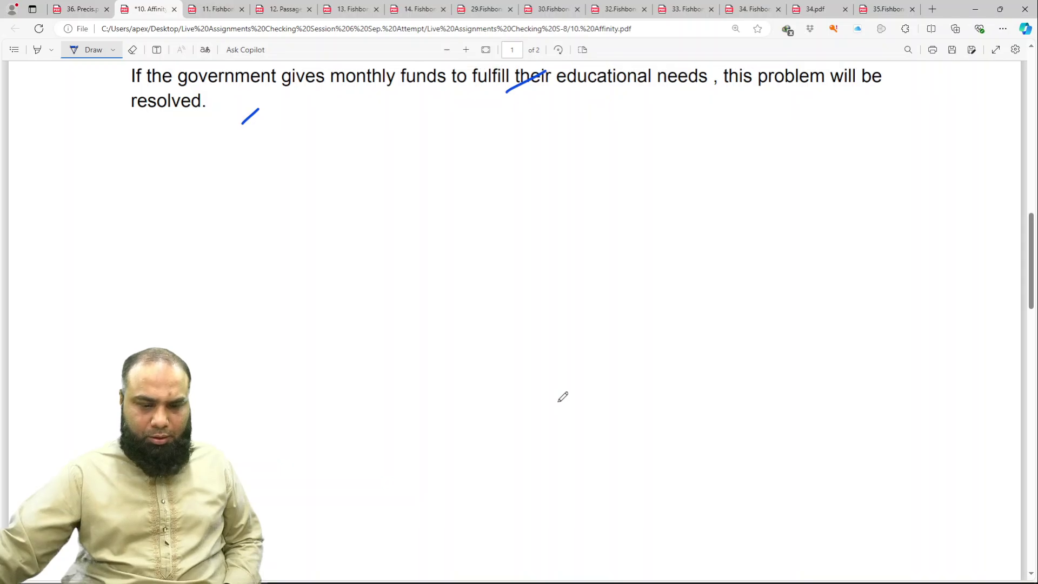
scroll(560, 396, up, 2)
scroll(562, 397, up, 5)
scroll(562, 396, down, 1)
scroll(562, 398, up, 4)
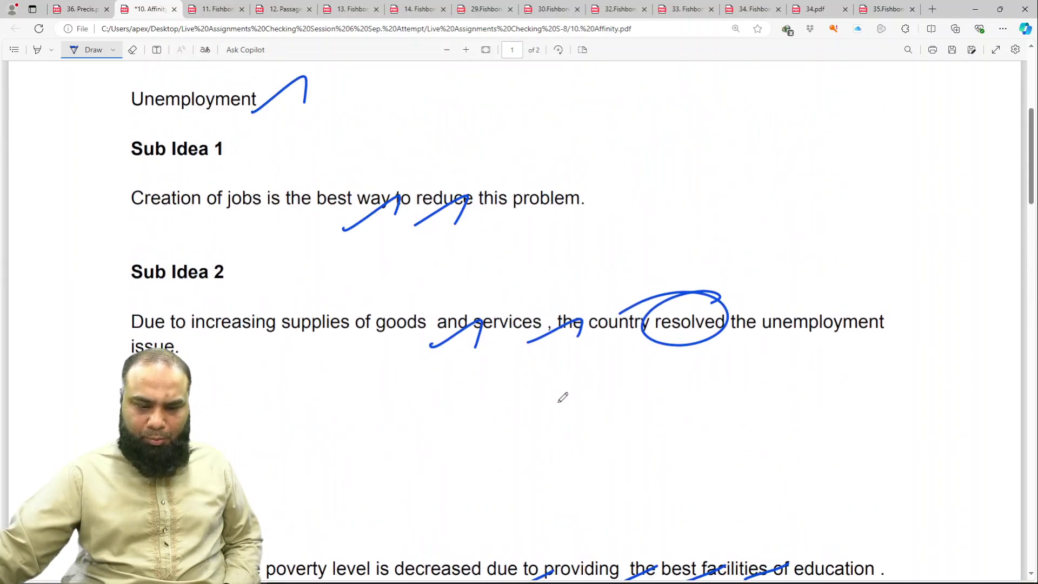
scroll(563, 400, up, 4)
scroll(563, 402, up, 1)
scroll(563, 401, down, 3)
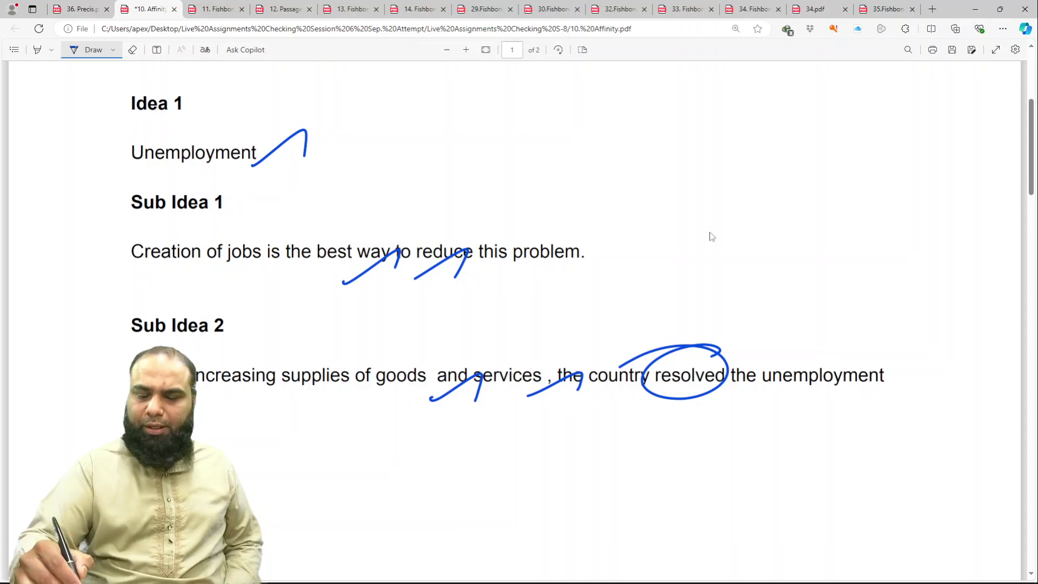
mouse_move(709, 231)
mouse_down()
mouse_move(724, 258)
mouse_move(733, 238)
mouse_up()
mouse_move(751, 238)
mouse_down()
mouse_move(744, 215)
mouse_move(712, 273)
mouse_move(734, 300)
mouse_up()
drag(756, 173, 642, 243)
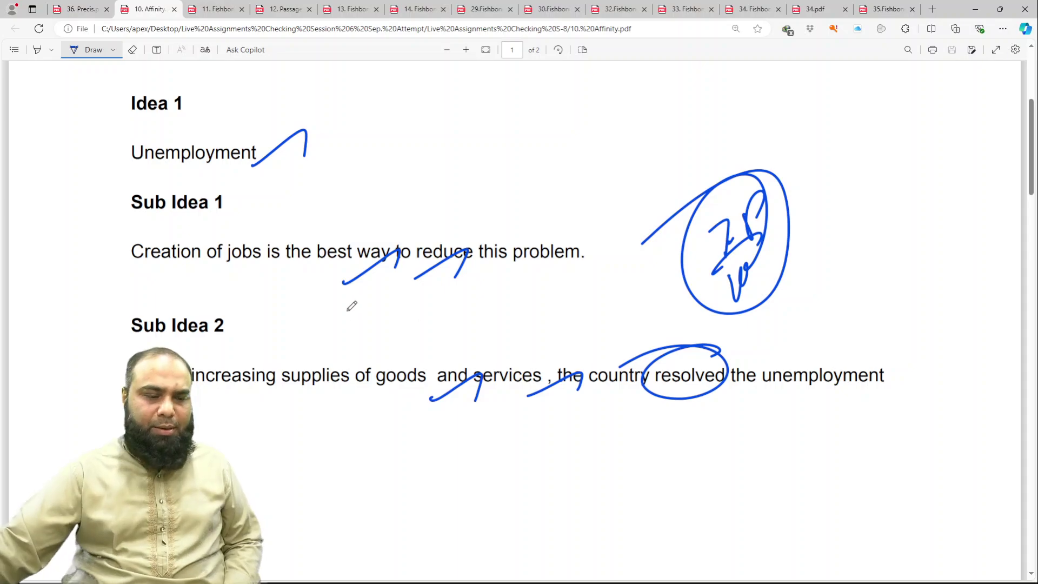
Step: Open the 11. Fishbone assignment and tick its problem statement, Causes 1–3 and Effects 1–3
click(222, 11)
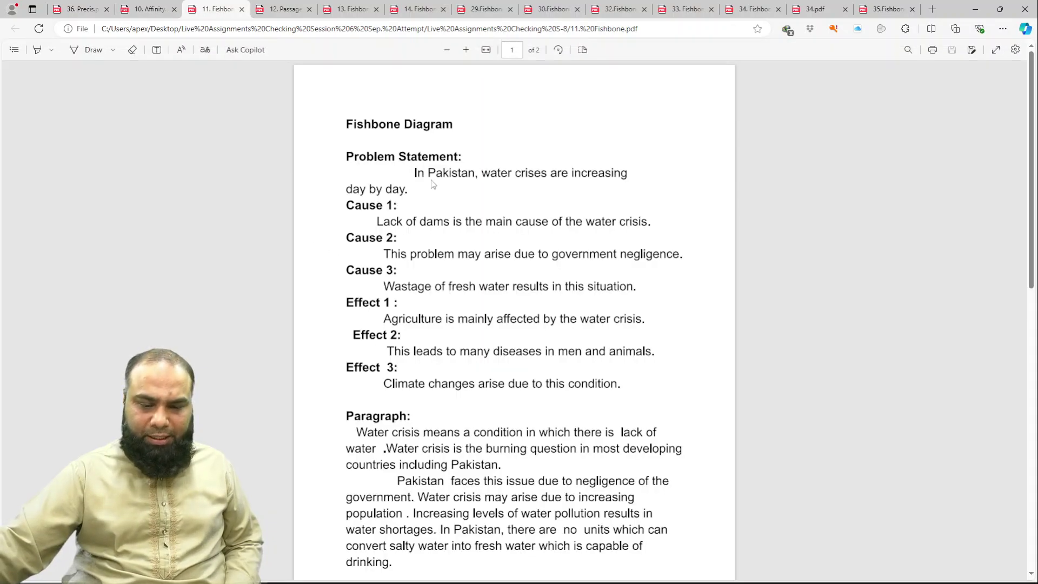
click(79, 52)
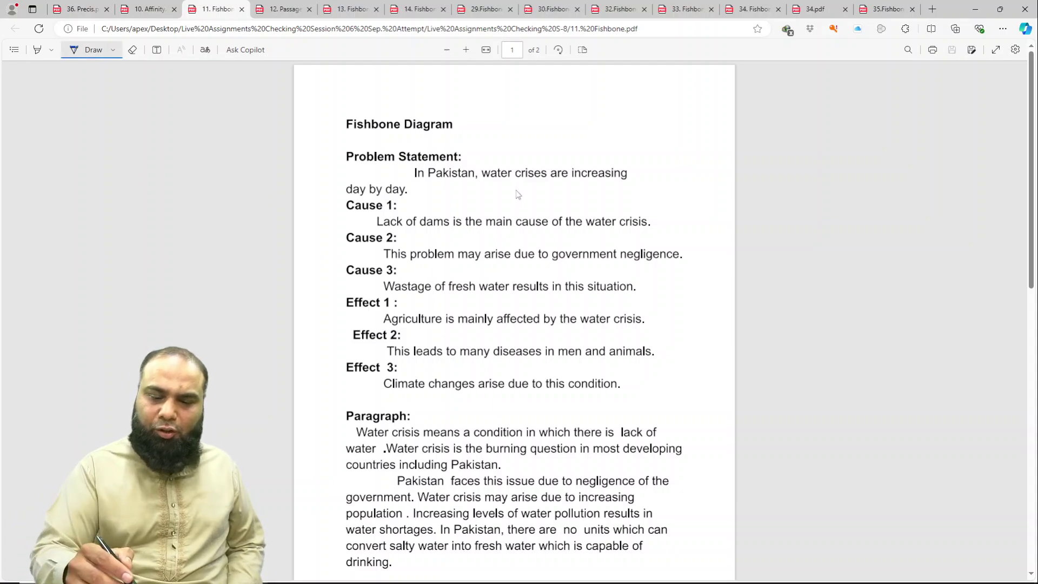
drag(514, 189, 541, 194)
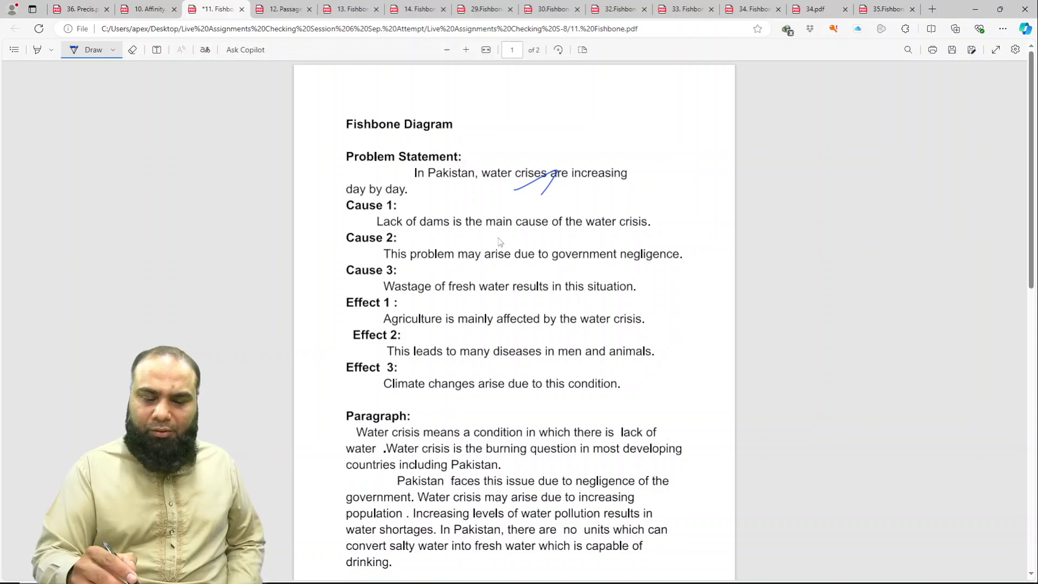
mouse_move(519, 239)
mouse_down()
mouse_move(551, 247)
mouse_move(567, 267)
mouse_up()
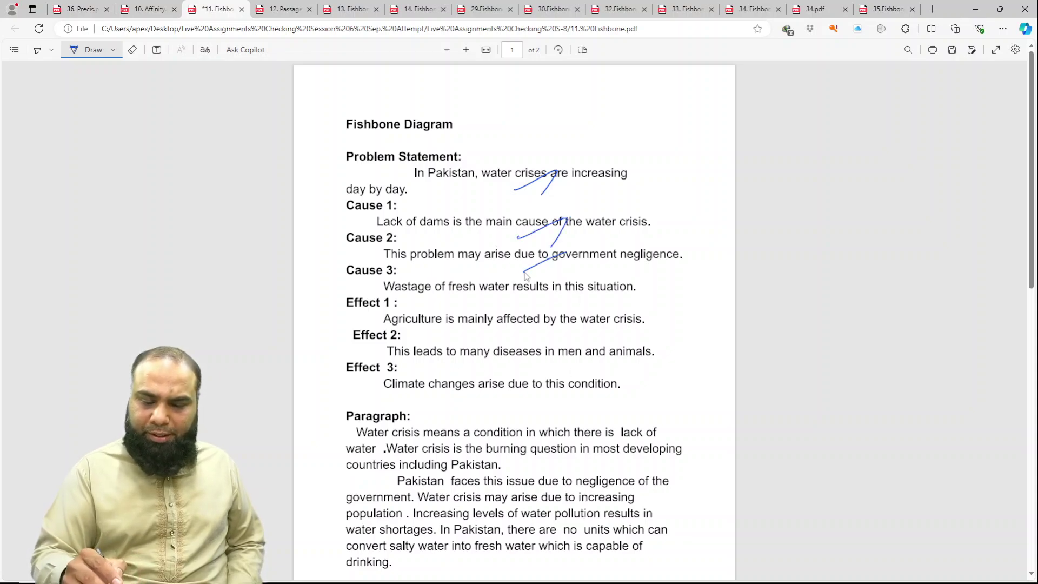
drag(505, 298, 548, 301)
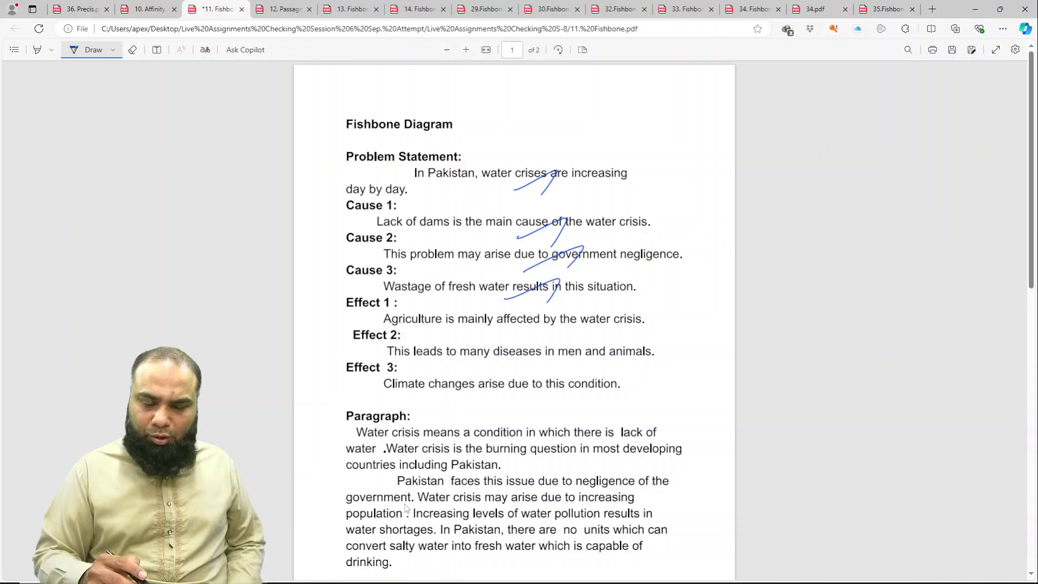
mouse_move(490, 330)
mouse_down()
mouse_move(524, 336)
mouse_move(559, 363)
mouse_up()
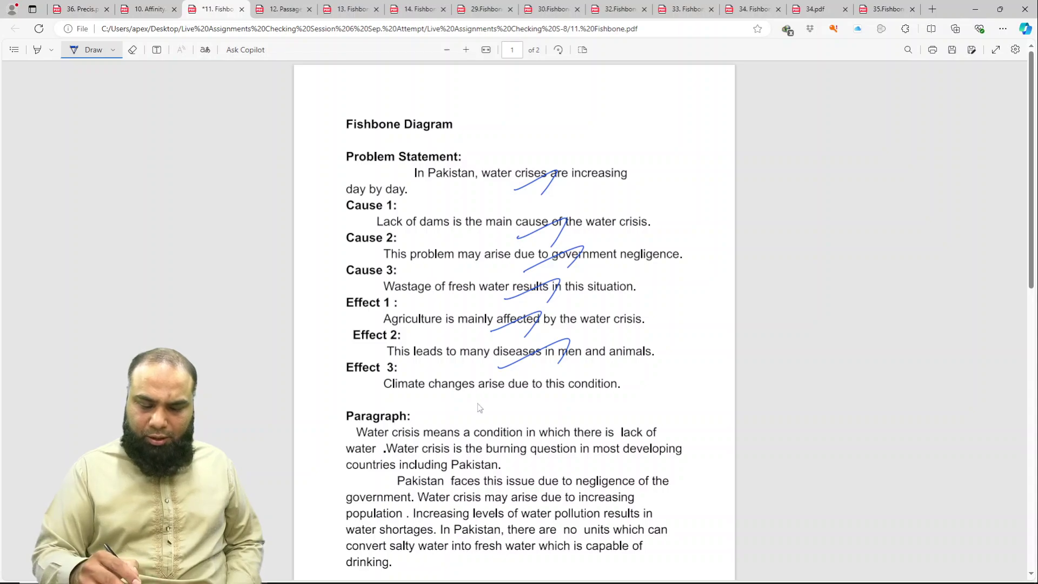
mouse_move(481, 400)
mouse_down()
mouse_move(534, 370)
mouse_move(481, 393)
mouse_up()
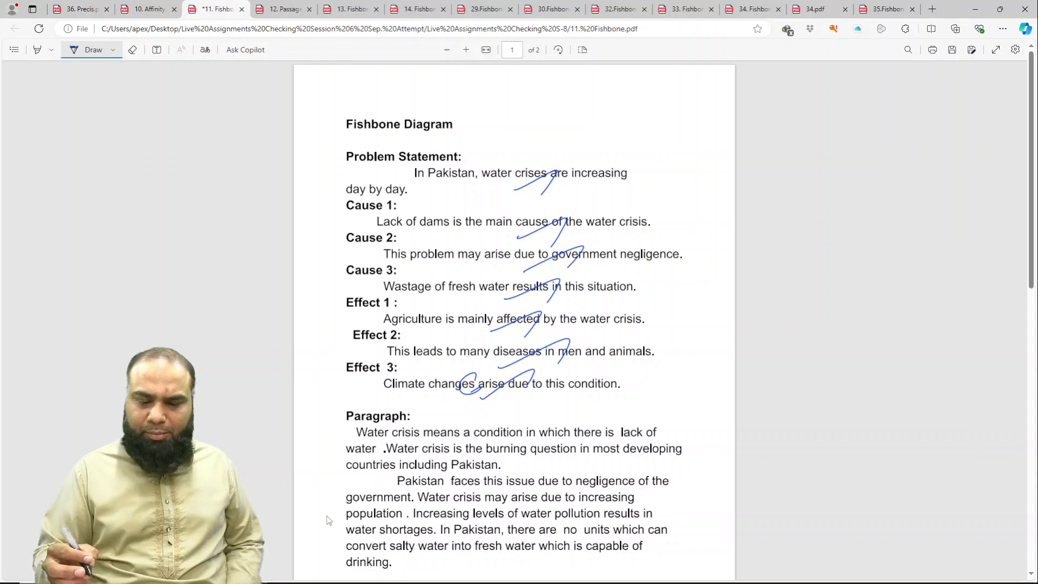
Step: Write a 7.8/10 score beside the effects and circle it
mouse_move(666, 335)
mouse_down()
mouse_move(675, 350)
mouse_move(689, 342)
mouse_move(663, 371)
mouse_up()
click(682, 342)
mouse_move(687, 362)
mouse_down()
mouse_move(685, 387)
mouse_move(694, 363)
mouse_up()
mouse_move(705, 346)
mouse_down()
mouse_move(649, 378)
mouse_move(621, 327)
mouse_up()
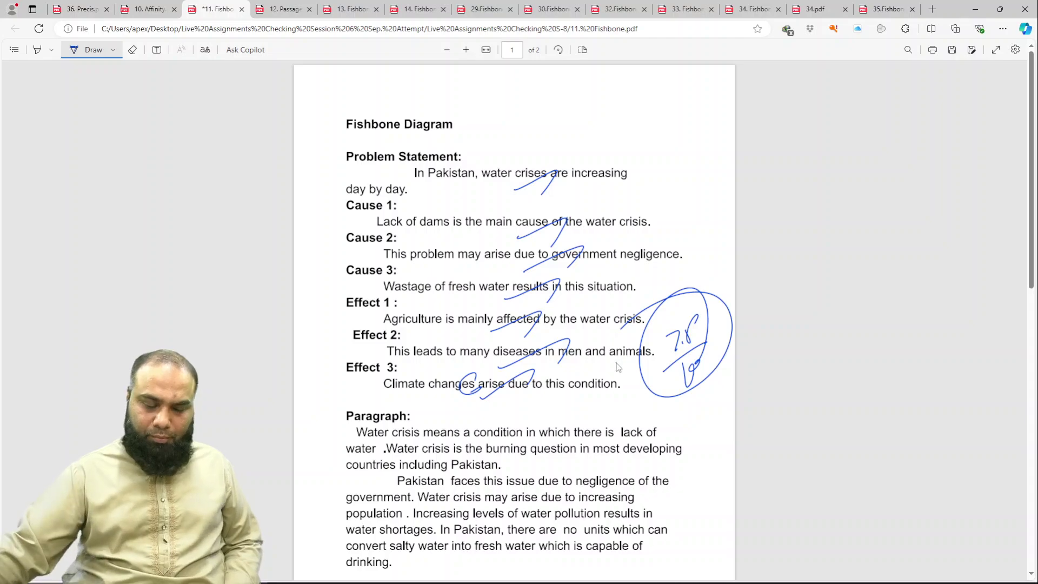
Step: Underline and tick key phrases in the first paragraph, e.g. 'due to increasing', 'levels of water pollution'
scroll(619, 378, down, 7)
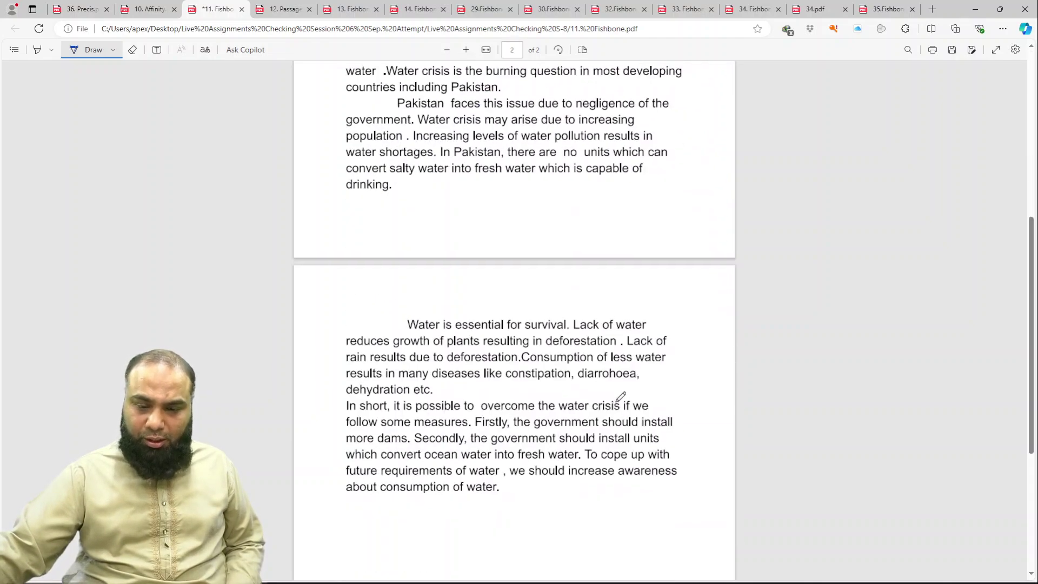
scroll(620, 396, up, 2)
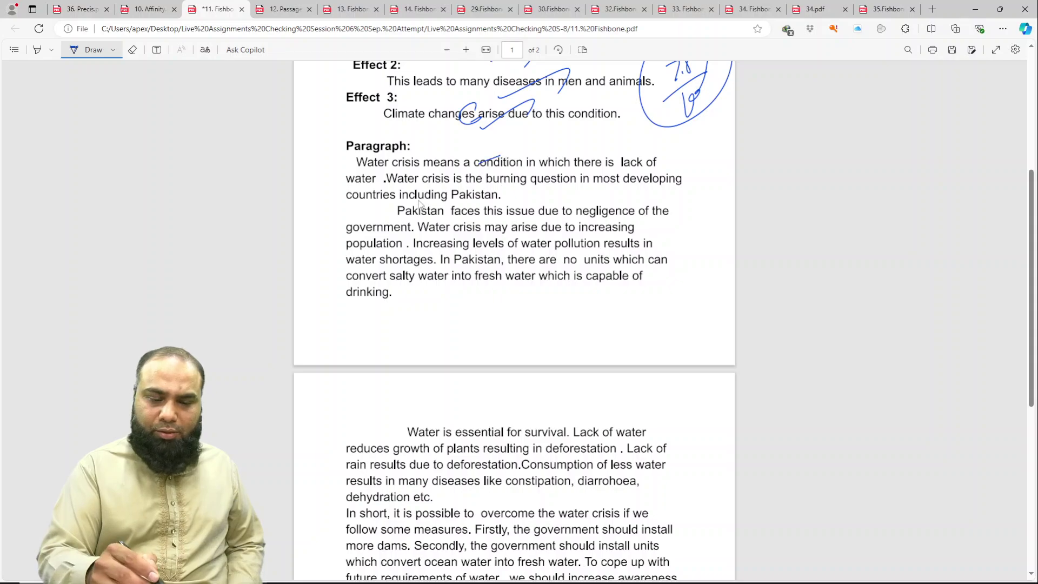
drag(512, 193, 548, 179)
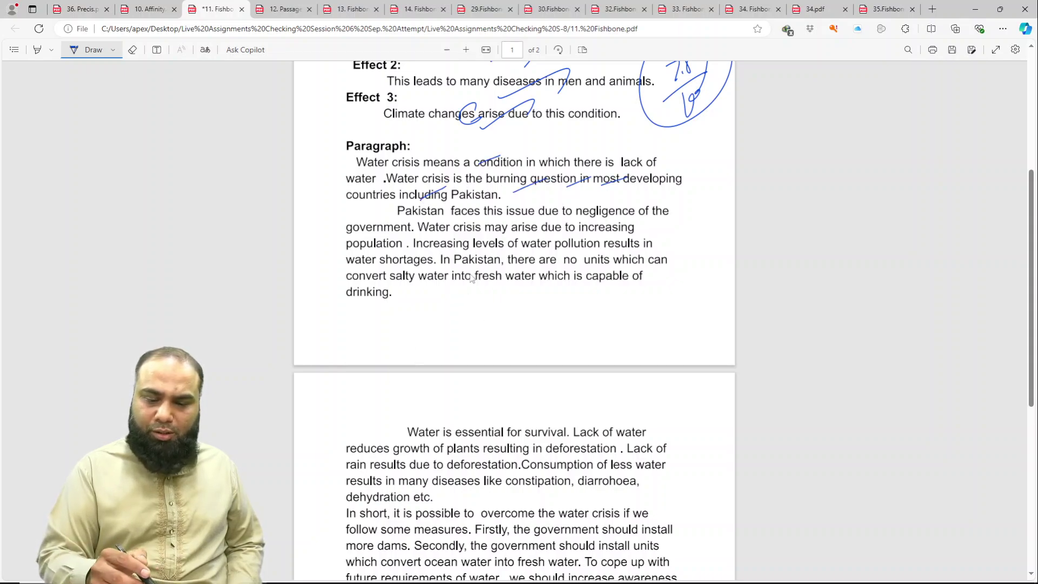
drag(414, 201, 441, 189)
drag(482, 306, 501, 292)
drag(485, 226, 513, 214)
drag(535, 222, 566, 215)
drag(576, 222, 600, 213)
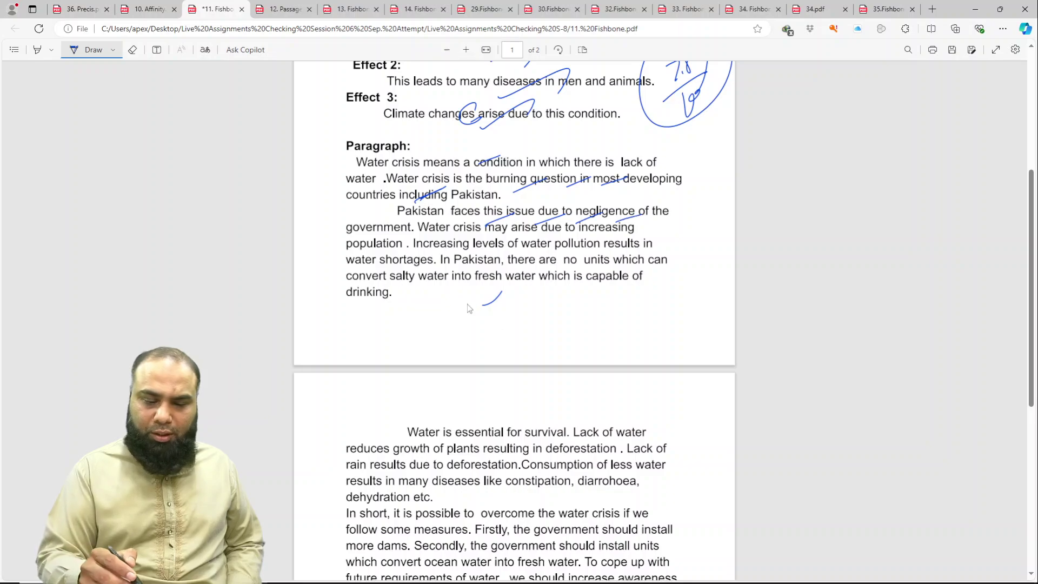
drag(379, 232, 405, 217)
drag(501, 247, 582, 232)
drag(591, 242, 621, 233)
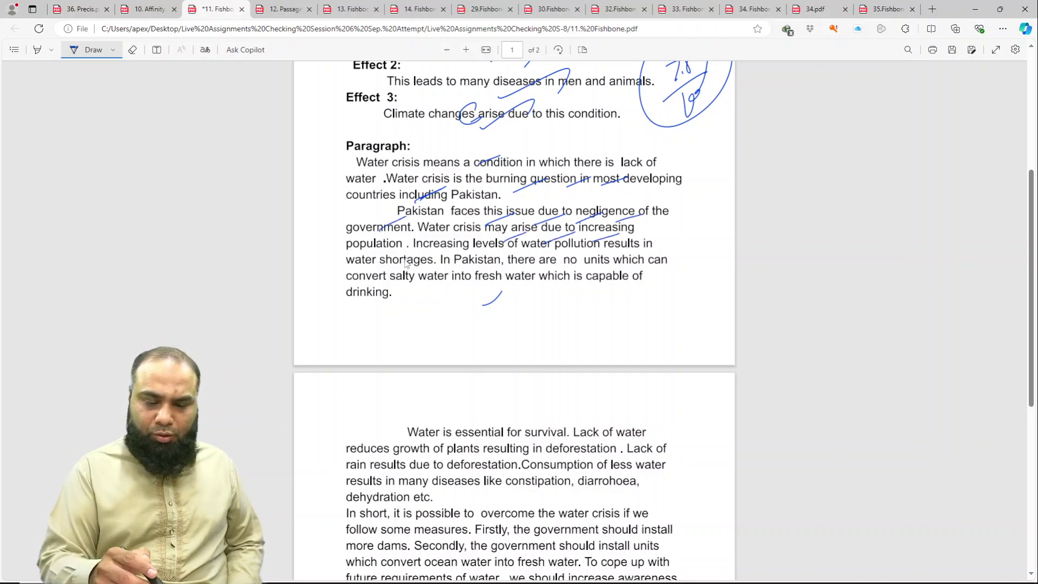
drag(401, 266, 428, 250)
drag(521, 265, 552, 253)
drag(564, 262, 628, 260)
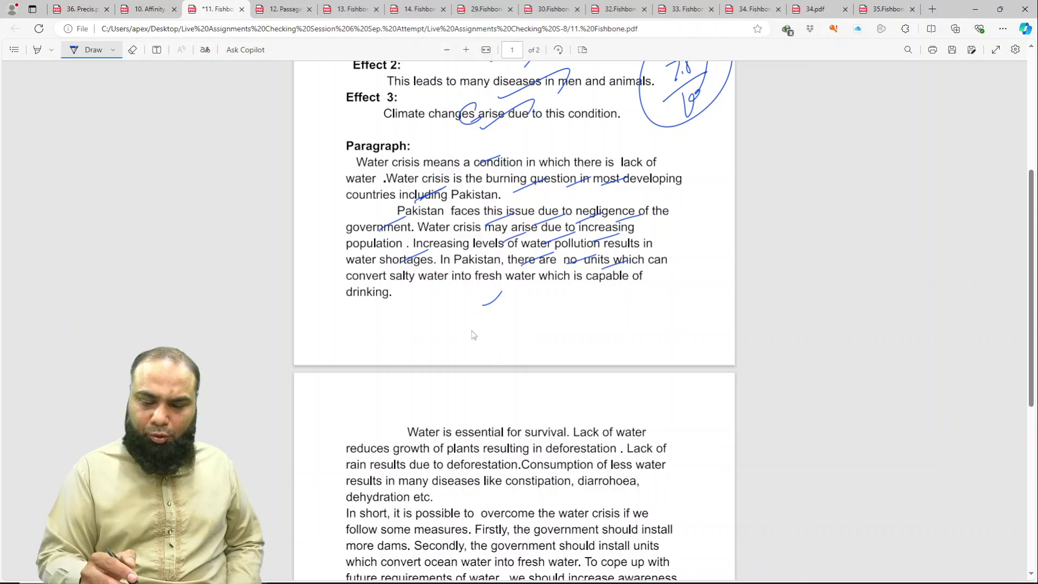
mouse_move(525, 282)
mouse_down()
mouse_move(554, 270)
mouse_move(613, 273)
mouse_up()
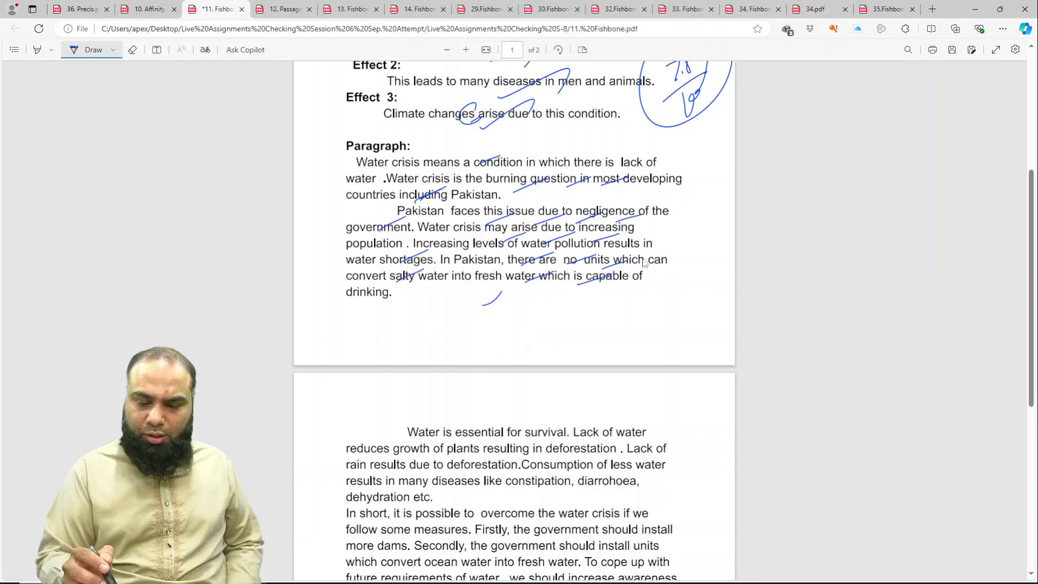
drag(366, 297, 392, 286)
Step: Underline and tick page-2 phrases like 'resulting in deforestation', 'the government', 'should install units'
drag(474, 458, 563, 439)
drag(573, 447, 599, 437)
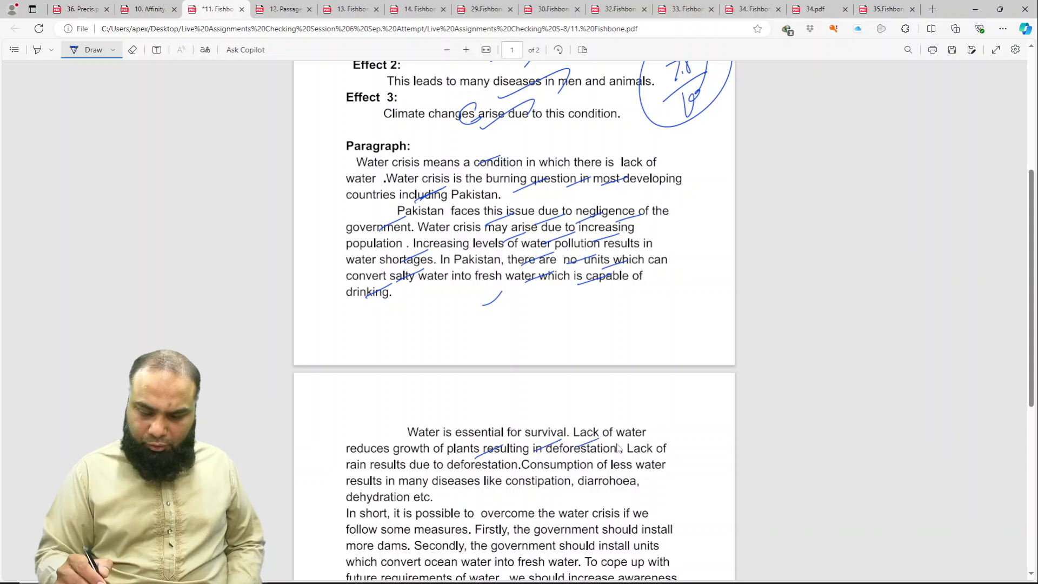
drag(511, 482, 543, 466)
drag(555, 486, 582, 468)
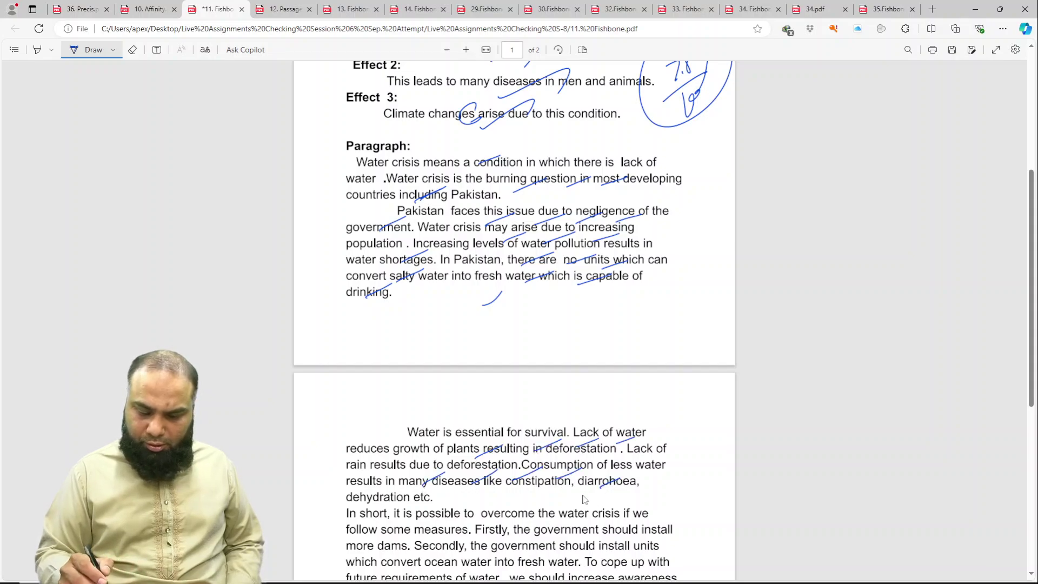
drag(390, 514, 409, 501)
scroll(466, 463, down, 1)
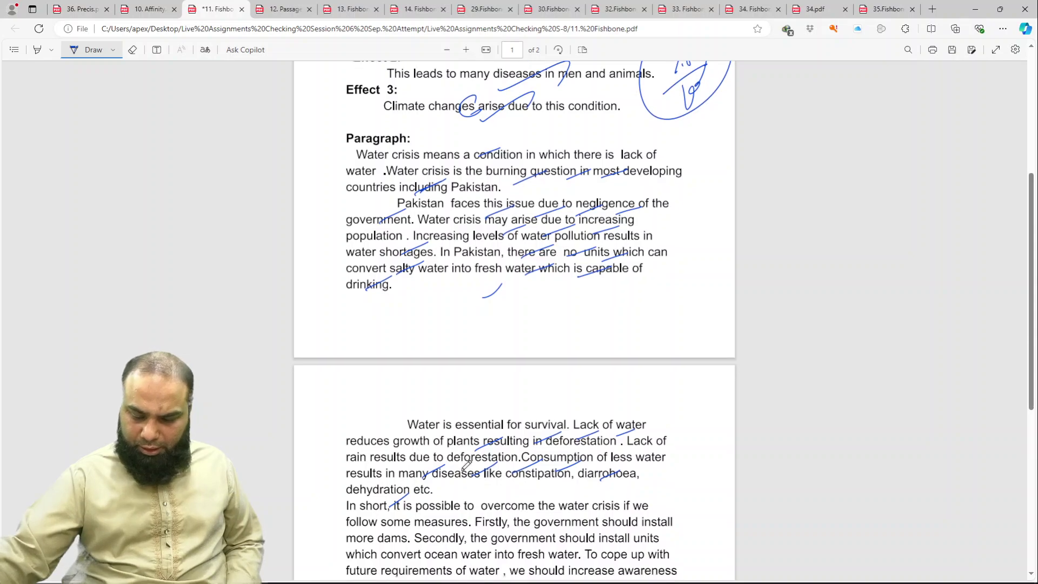
scroll(466, 463, down, 2)
mouse_move(605, 367)
mouse_down()
mouse_move(625, 395)
mouse_move(616, 378)
mouse_up()
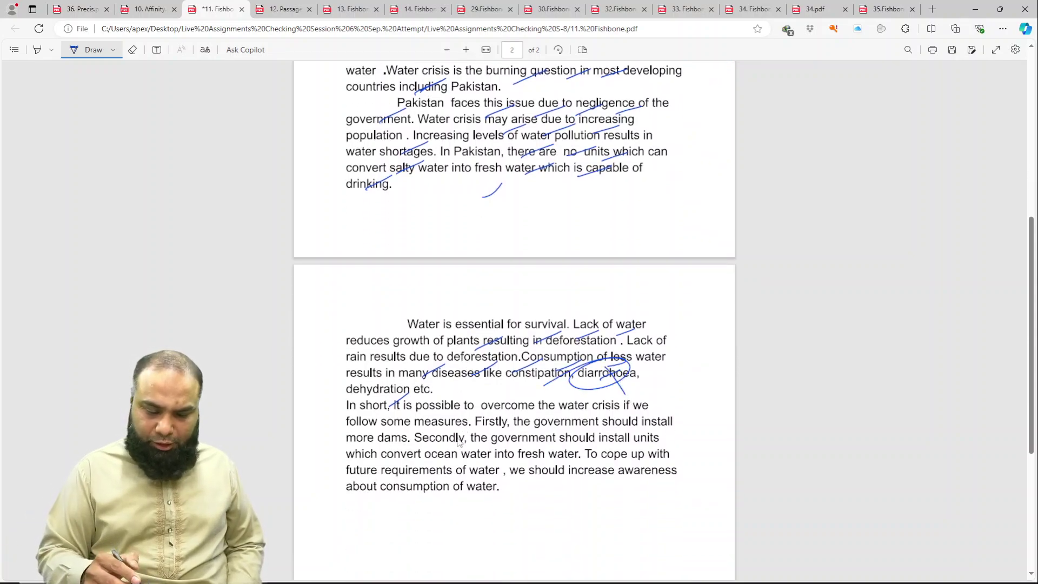
drag(452, 437, 477, 420)
drag(495, 428, 579, 414)
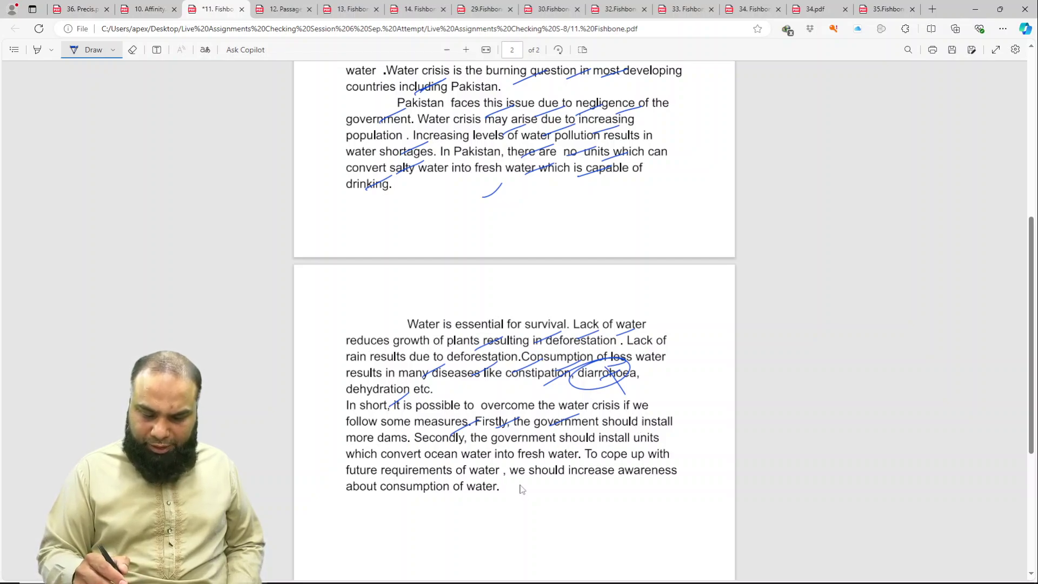
drag(507, 454, 542, 436)
mouse_move(552, 456)
mouse_down()
mouse_move(582, 442)
mouse_move(626, 442)
mouse_up()
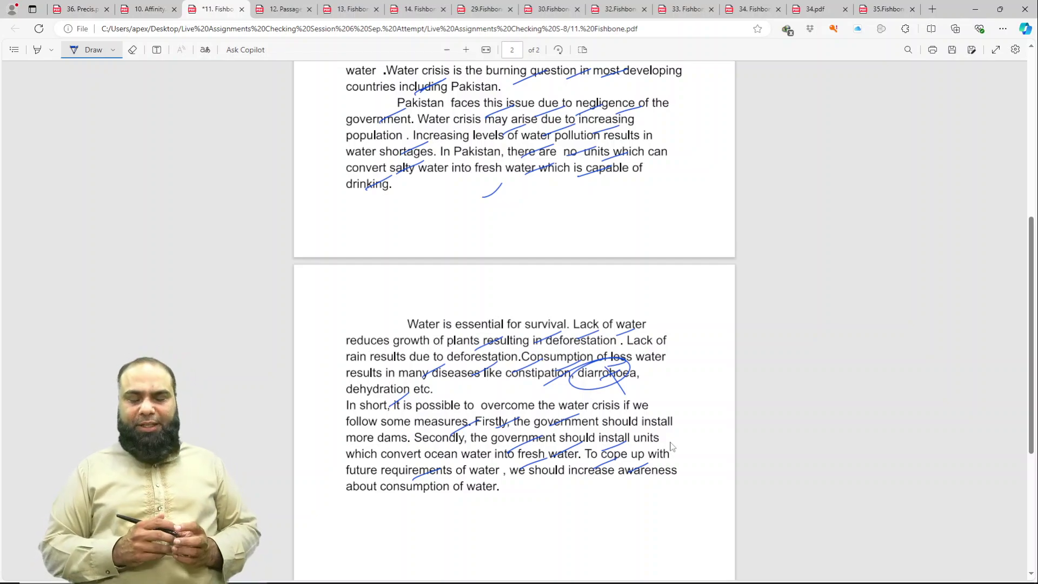
drag(570, 487, 598, 473)
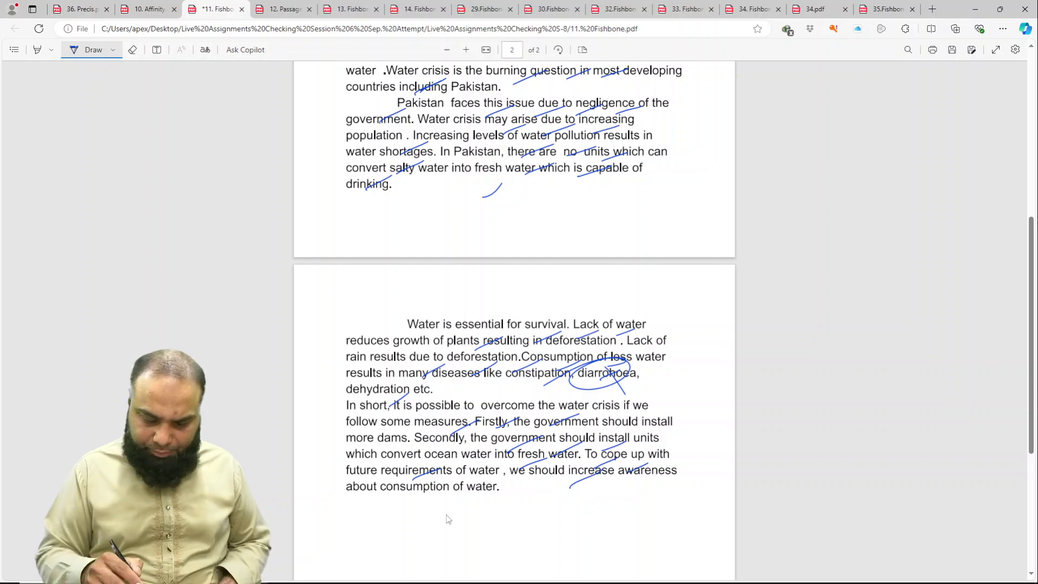
drag(415, 512, 440, 497)
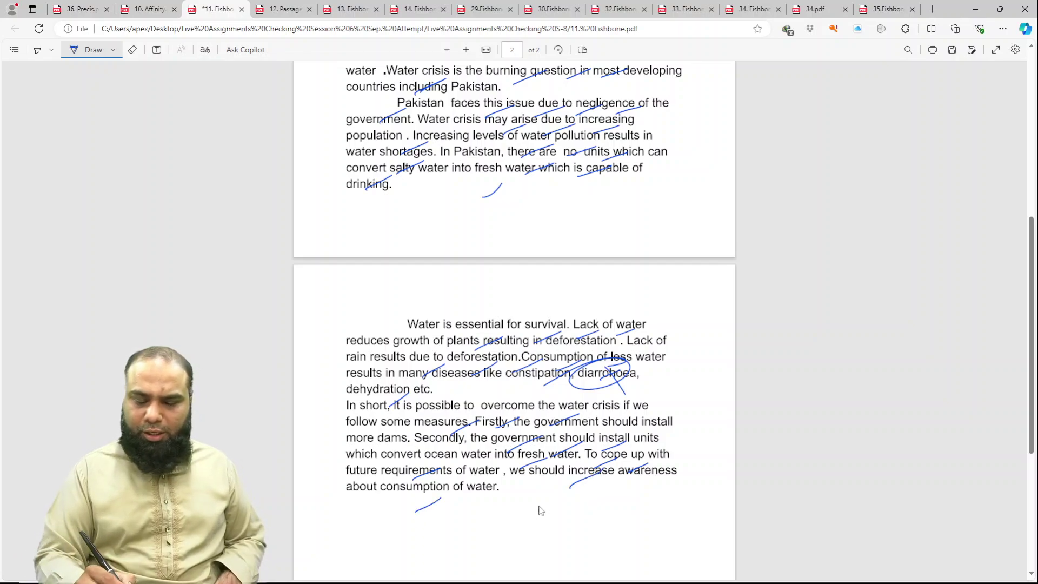
Step: Write and circle 15/20 below the essay, save it, and open the 12. Passage PDF
mouse_move(544, 515)
mouse_down()
mouse_move(537, 498)
mouse_move(559, 508)
mouse_up()
mouse_move(532, 531)
mouse_down()
mouse_move(570, 505)
mouse_move(562, 547)
mouse_up()
drag(566, 527, 577, 520)
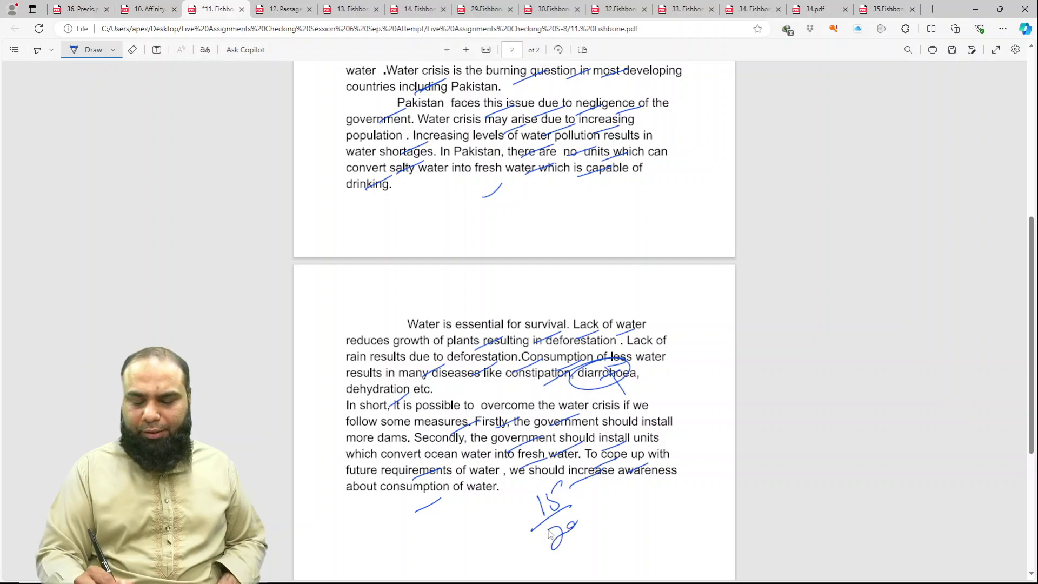
drag(572, 465, 485, 508)
key(ctrl+s)
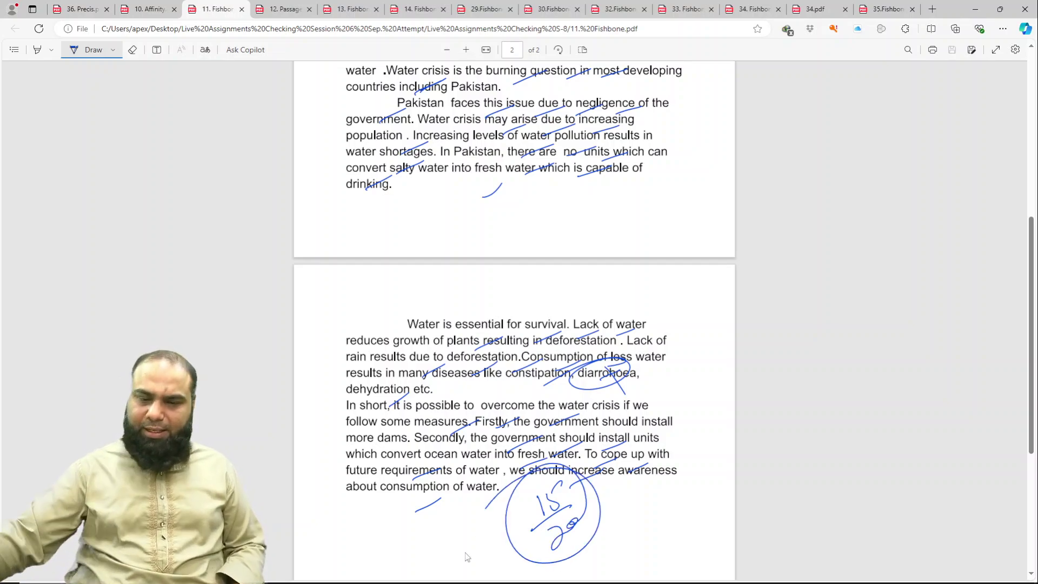
click(281, 9)
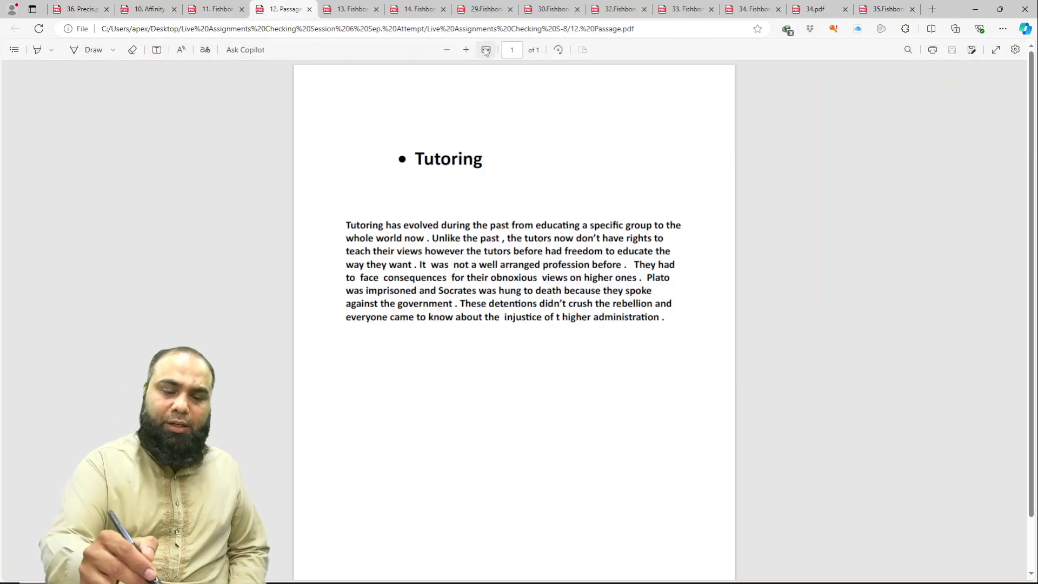
Step: Strike through 'during the past … to the', underline 'whole world now', circle the full stop and 'want'
scroll(324, 227, up, 1)
scroll(244, 142, up, 3)
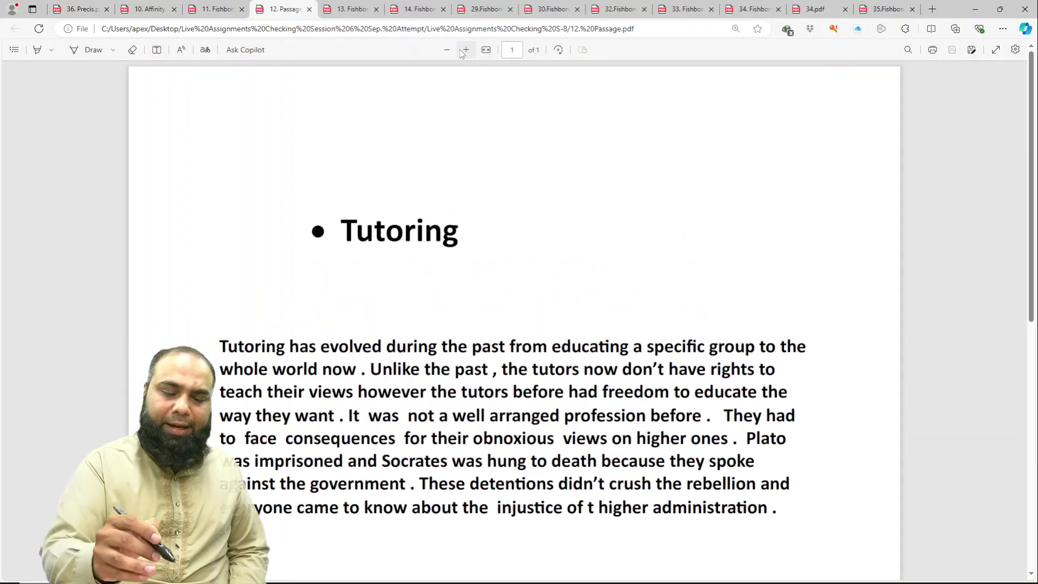
click(87, 55)
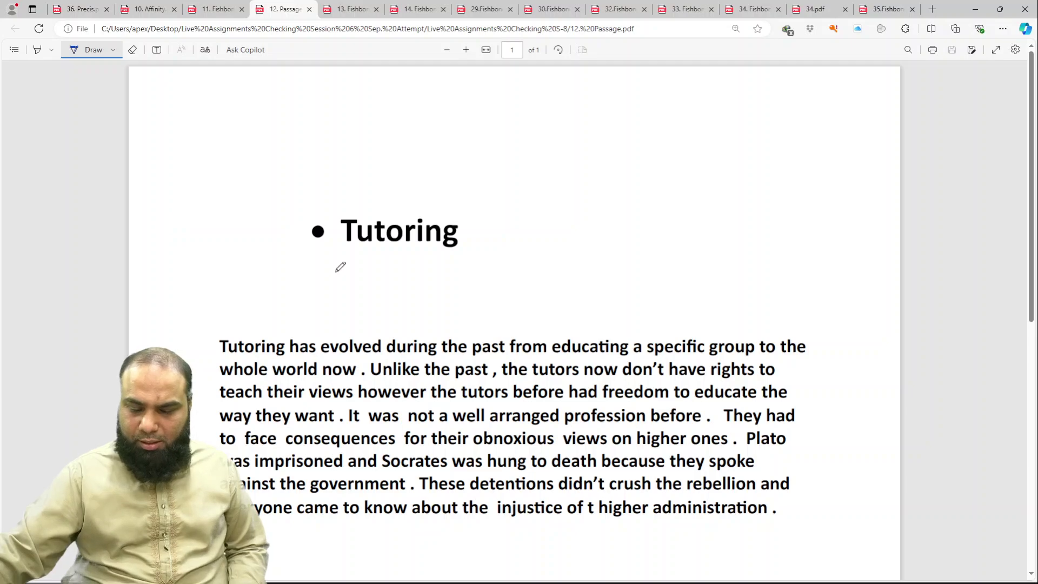
scroll(331, 263, down, 2)
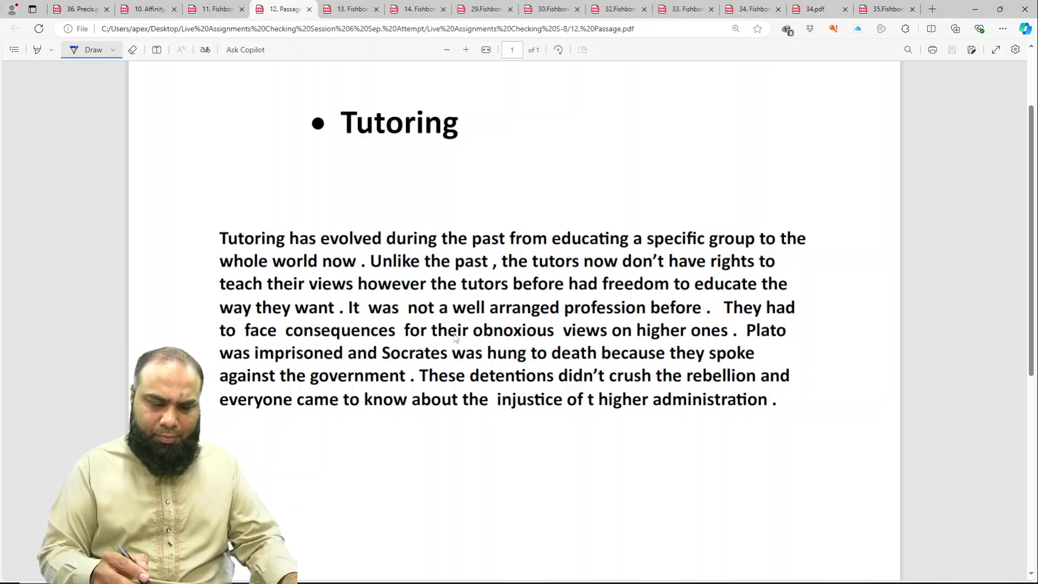
drag(380, 244, 809, 238)
mouse_move(212, 276)
mouse_down()
mouse_move(387, 277)
mouse_move(416, 251)
mouse_up()
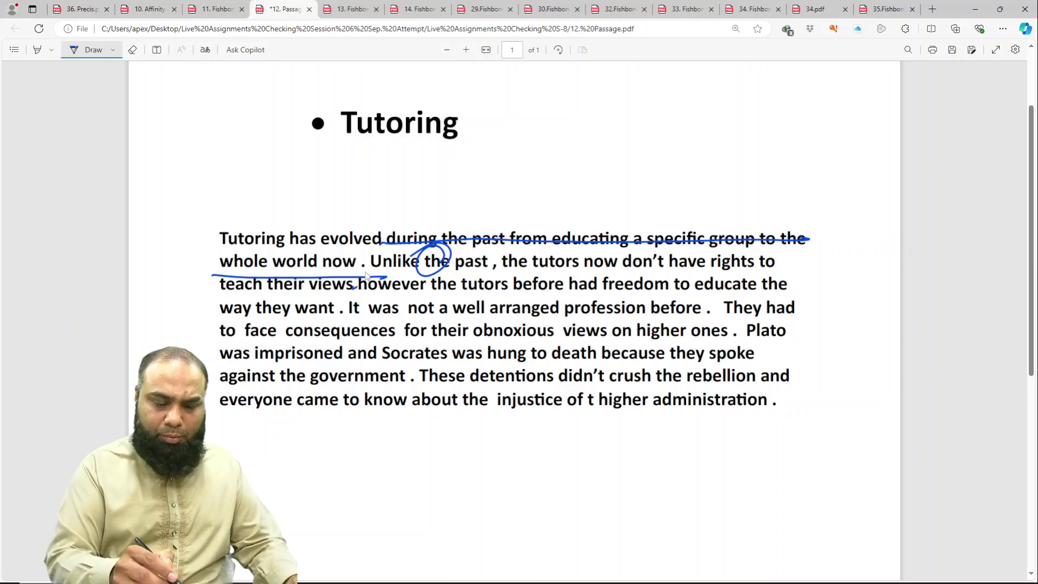
mouse_move(366, 275)
mouse_down()
mouse_move(373, 271)
mouse_move(408, 314)
mouse_up()
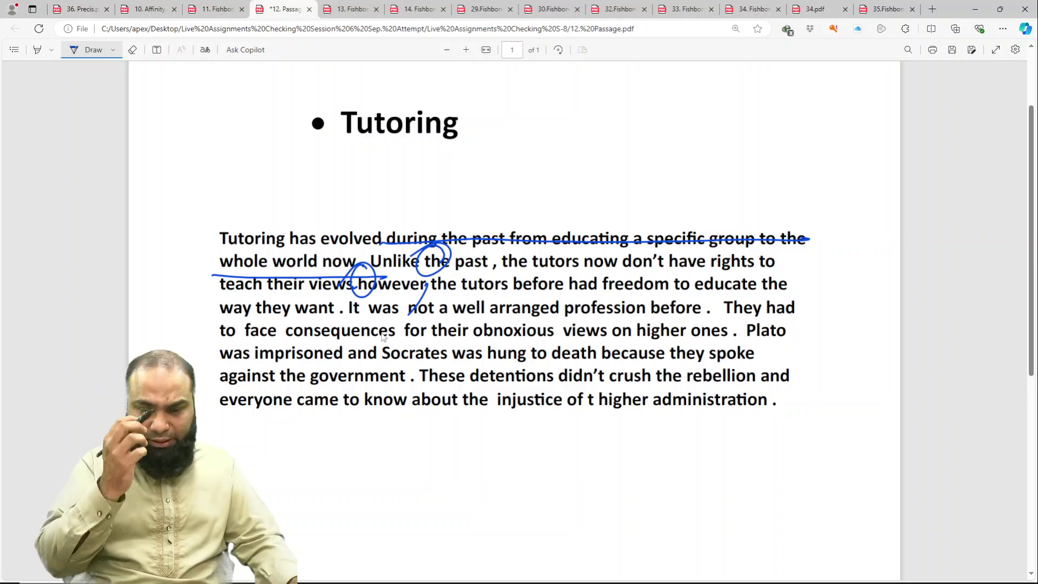
drag(334, 307, 270, 328)
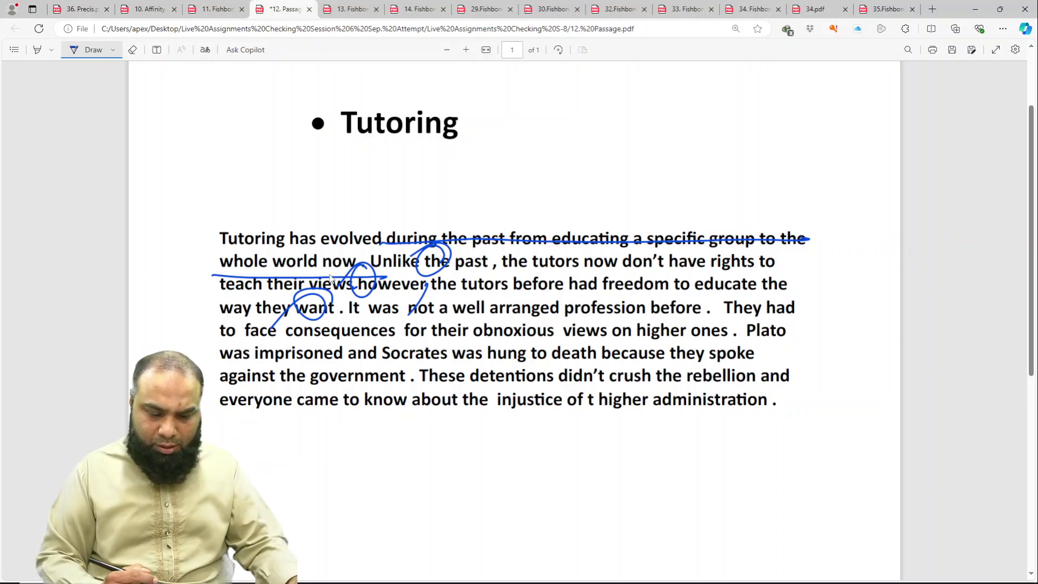
Step: Mark further errors: 'hung', 'because', 'These', the stray 't' and 'administration'
drag(473, 369, 511, 352)
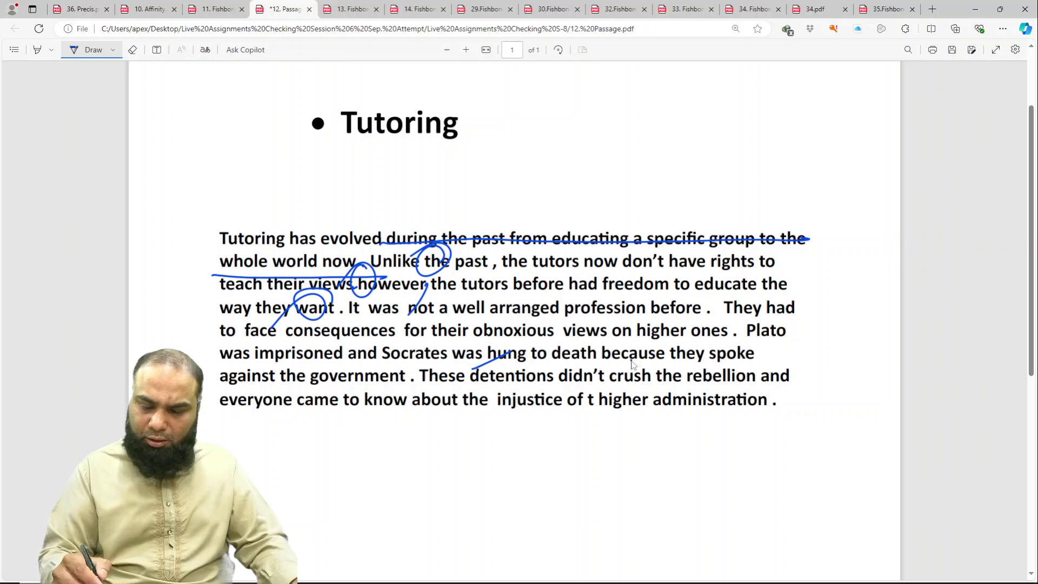
drag(631, 360, 664, 347)
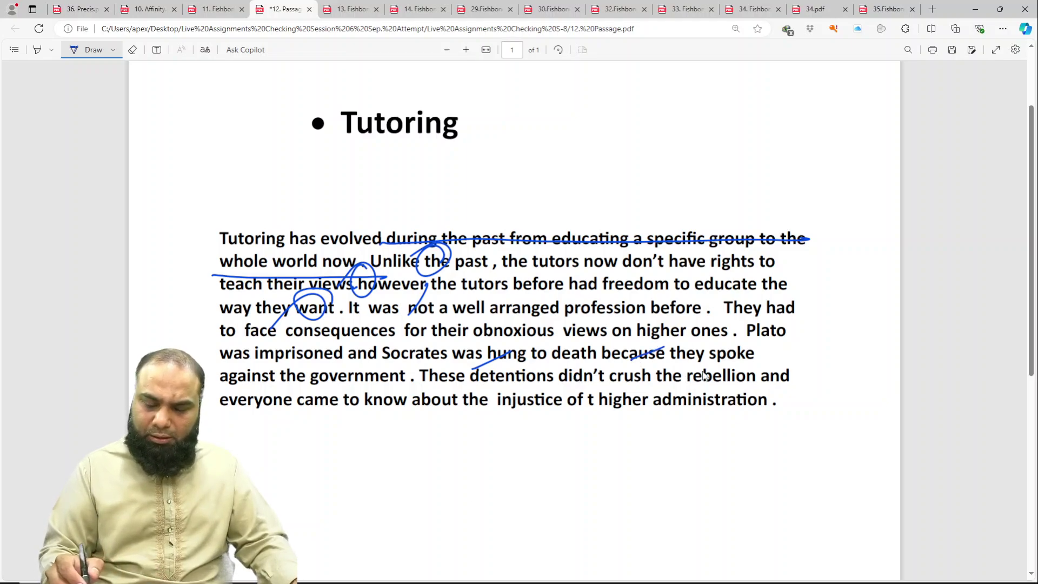
drag(368, 392, 392, 383)
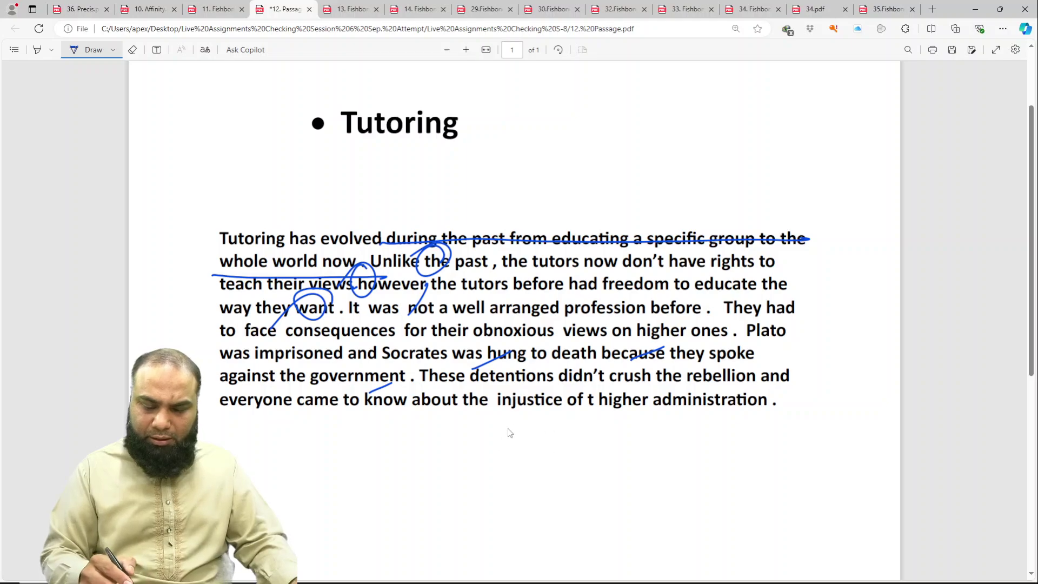
drag(462, 378, 403, 383)
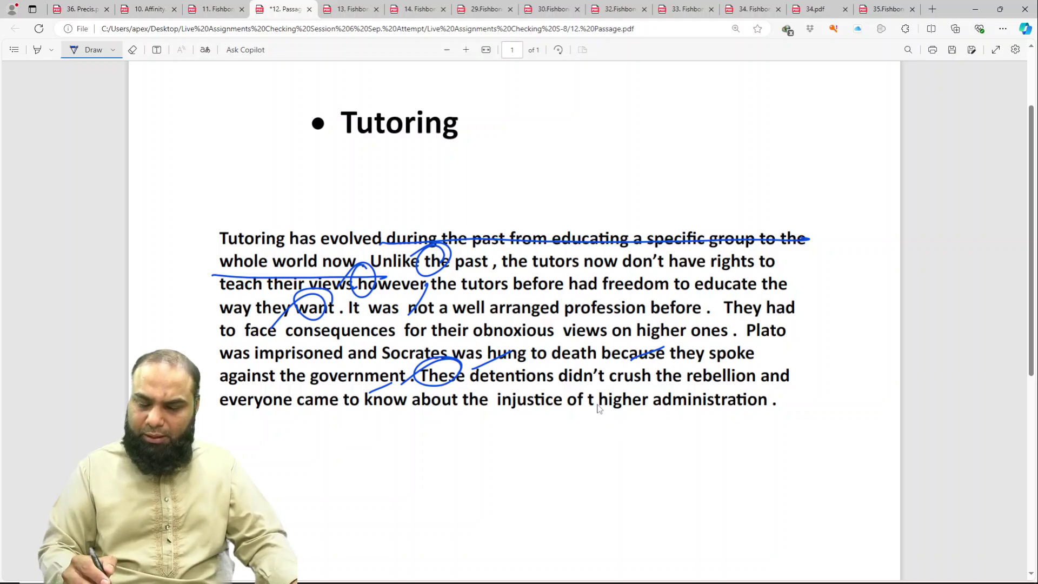
drag(595, 388, 560, 415)
drag(666, 403, 697, 391)
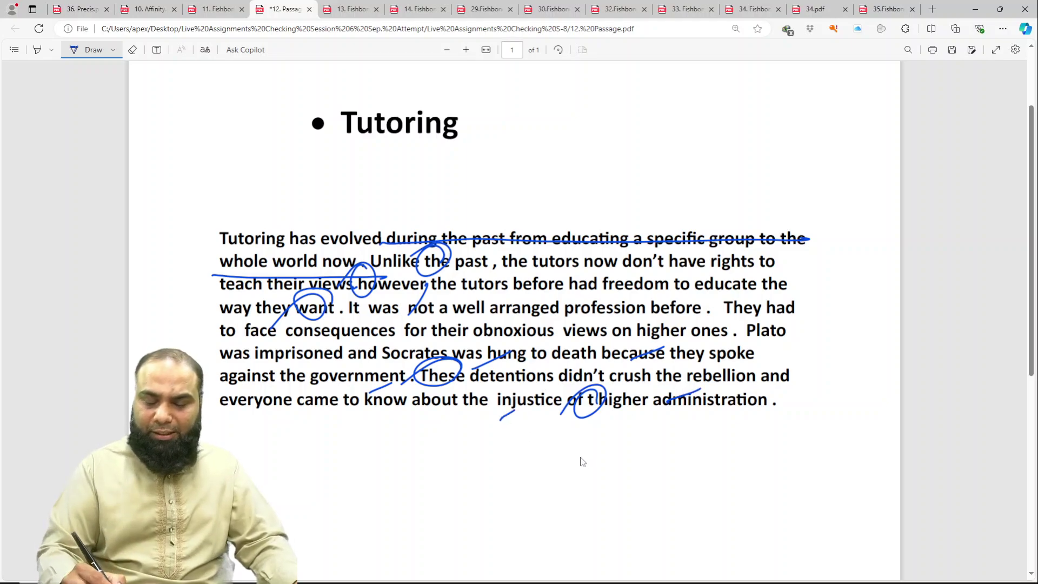
Step: Write and circle 10/20 below the paragraph, save, and switch to the Deforestation fishbone
mouse_move(579, 450)
mouse_down()
mouse_move(583, 468)
mouse_move(594, 447)
mouse_up()
drag(566, 497, 623, 455)
mouse_move(593, 489)
mouse_down()
mouse_move(613, 497)
mouse_move(613, 478)
mouse_up()
drag(627, 430, 630, 481)
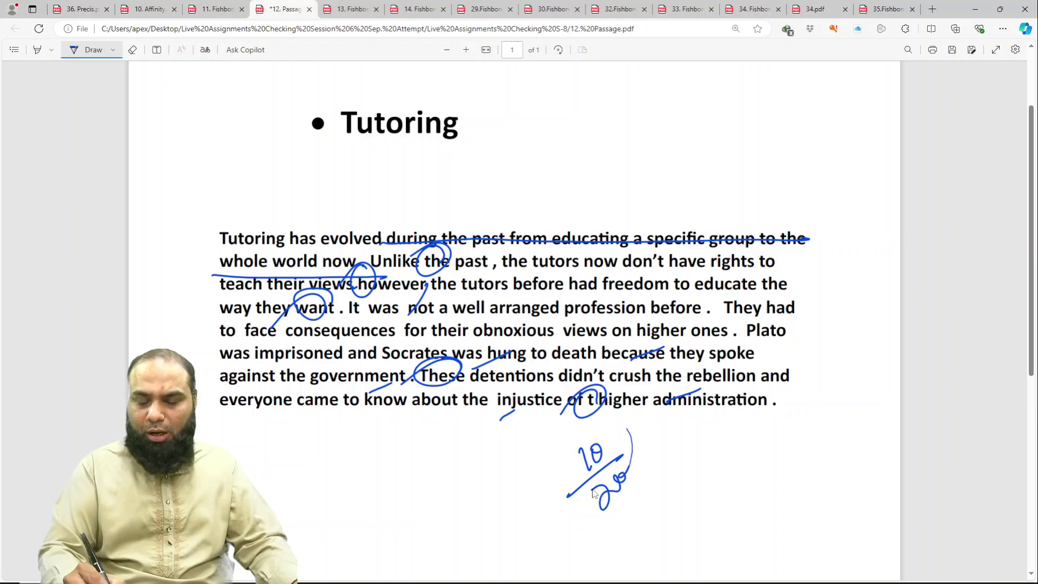
drag(606, 406, 581, 408)
drag(527, 437, 600, 404)
key(ctrl+s)
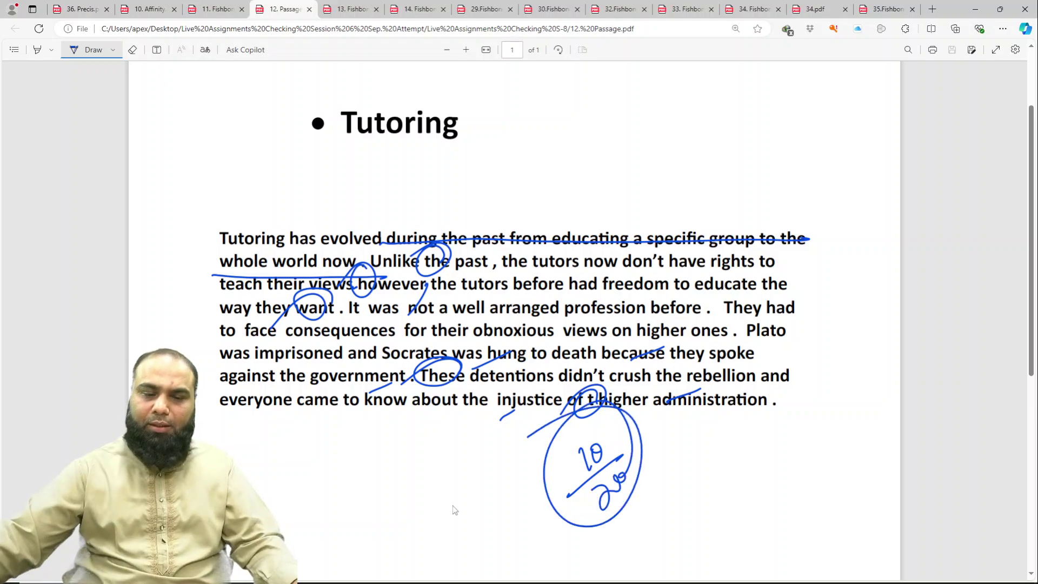
key(ctrl+Tab)
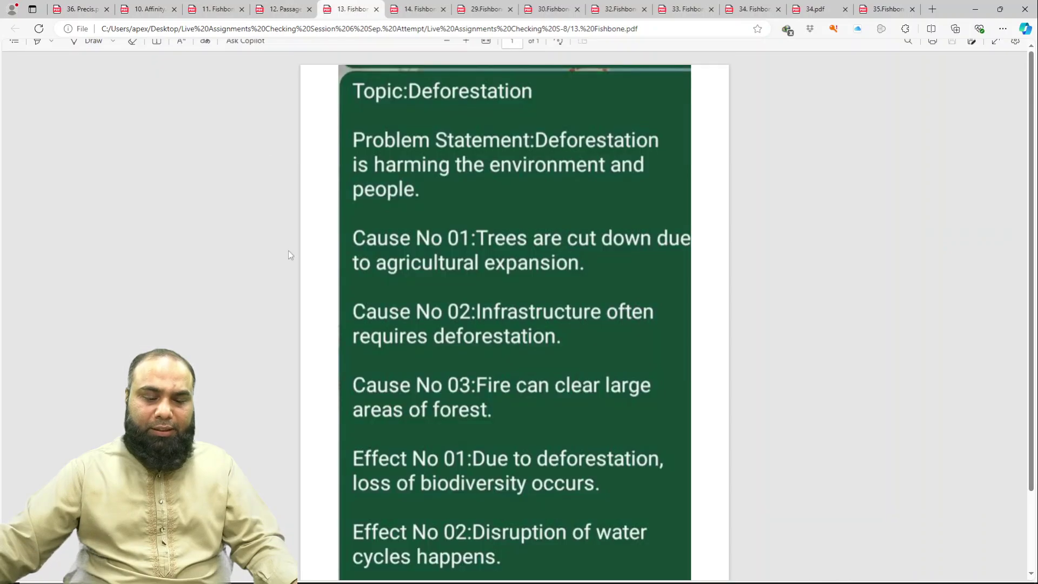
Step: Set the pen ink colour to yellow
click(112, 50)
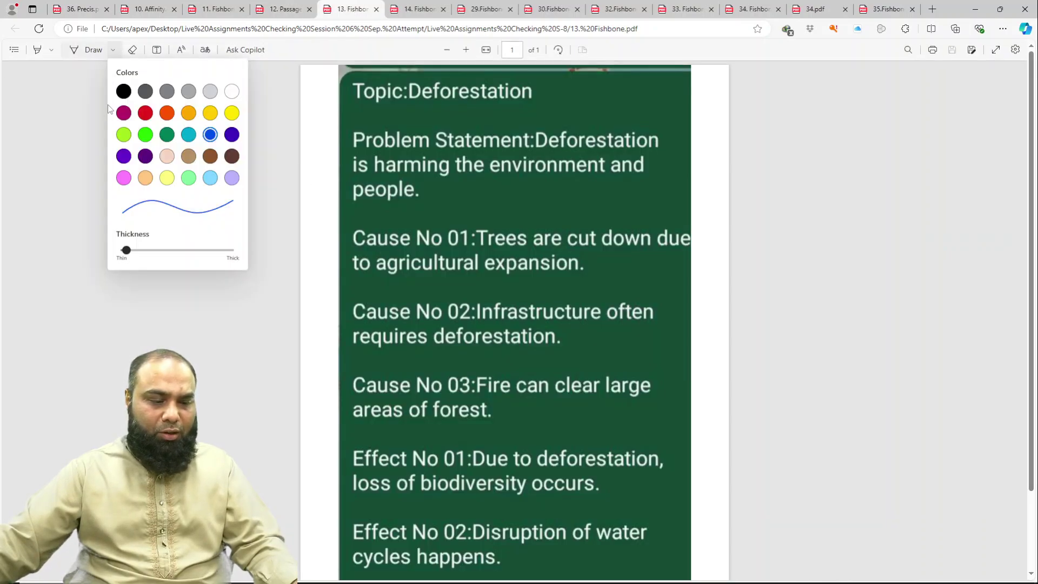
click(232, 114)
click(348, 326)
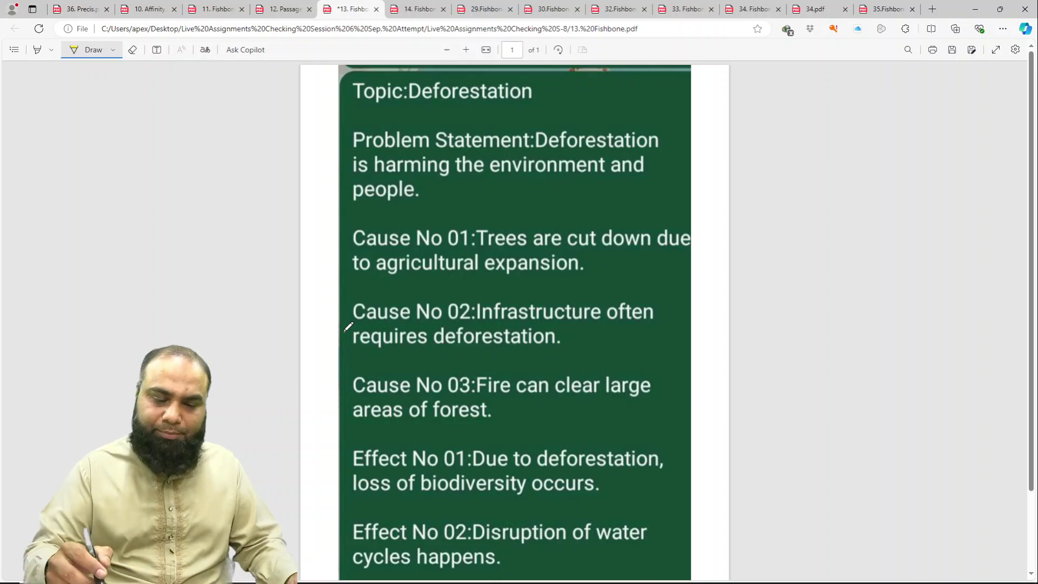
Step: Tick the Deforestation problem statement, Effect No 03 and Cause No 03 in yellow
drag(535, 154, 586, 115)
drag(588, 162, 615, 180)
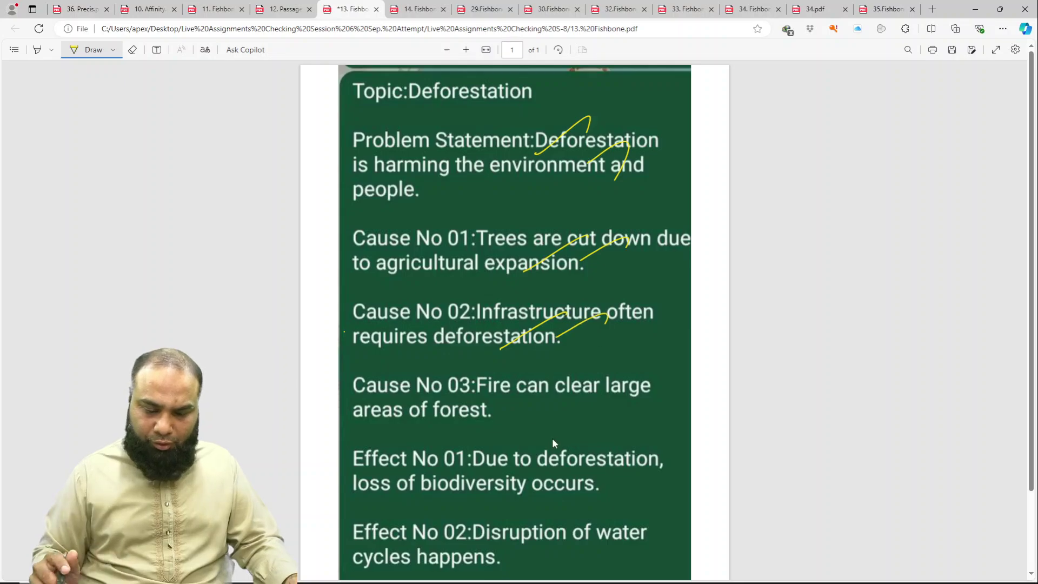
scroll(546, 433, down, 2)
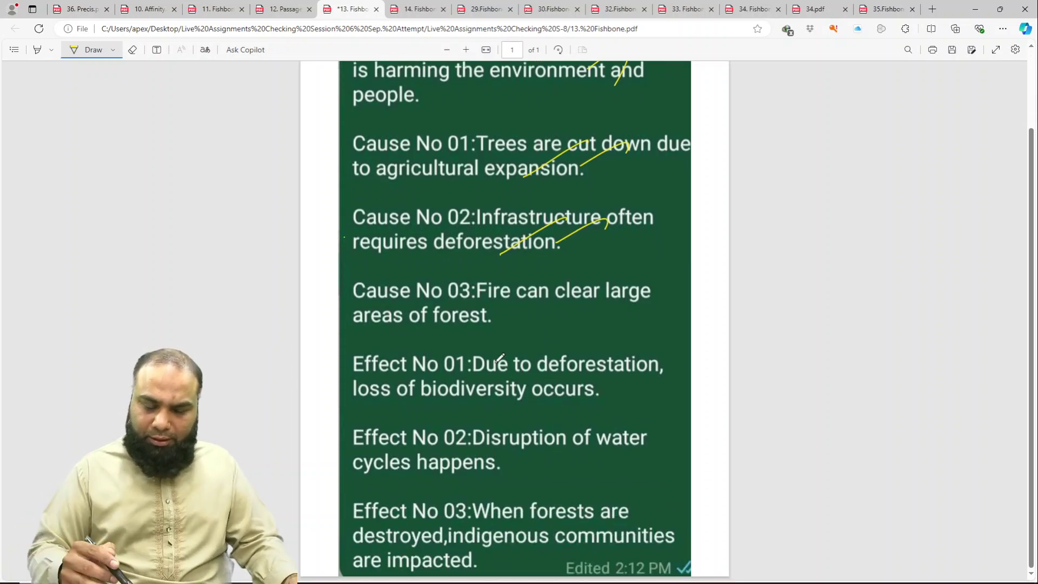
drag(507, 303, 562, 299)
scroll(589, 448, up, 1)
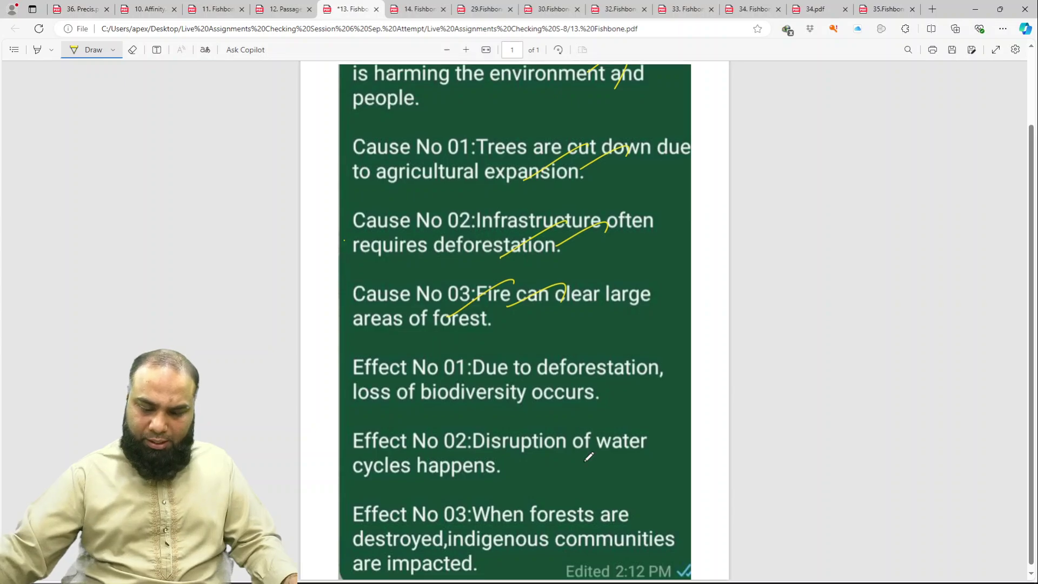
scroll(588, 452, down, 1)
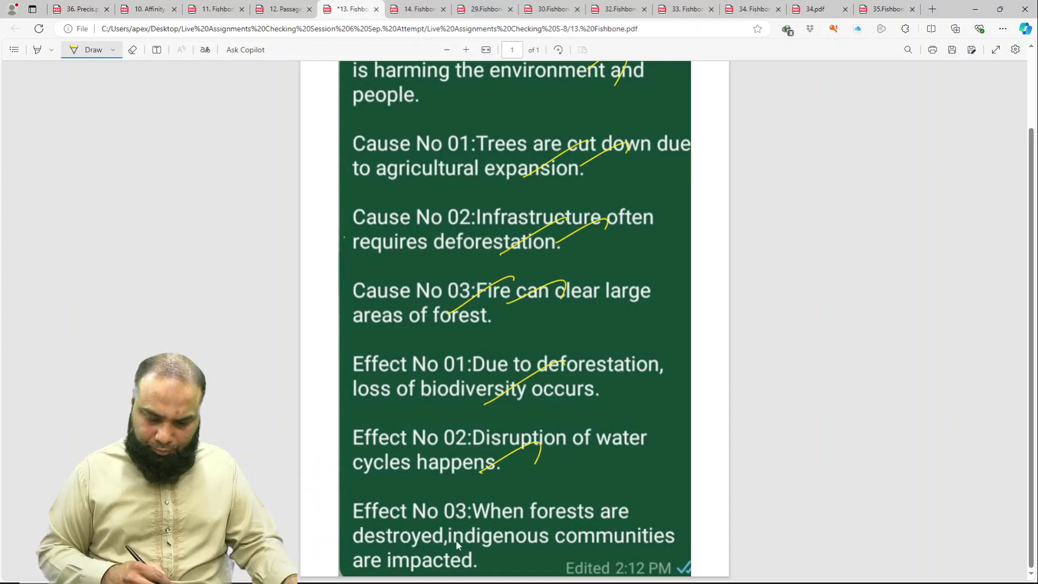
drag(469, 551, 548, 505)
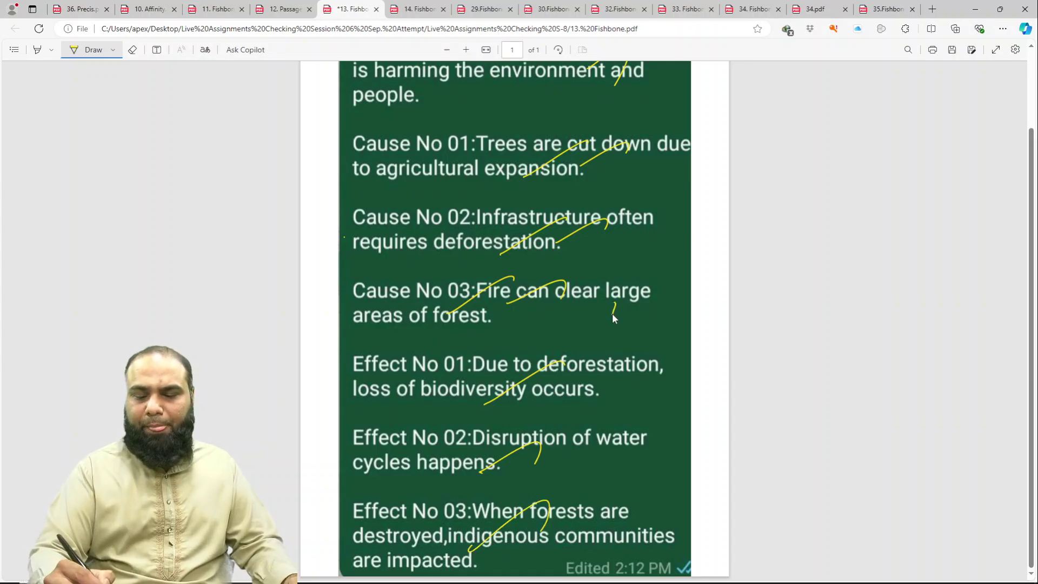
drag(609, 324, 618, 327)
Step: Write and circle a score out of 10 beside Cause No 03, save, and open 14. Fishbone
drag(616, 379, 637, 323)
drag(617, 273, 662, 373)
drag(670, 340, 651, 381)
drag(544, 329, 670, 340)
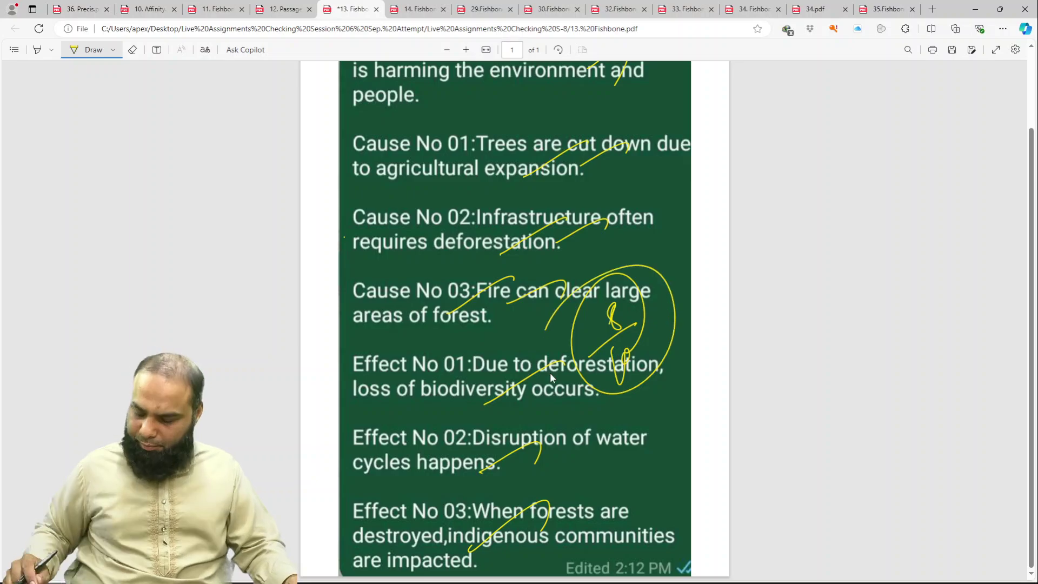
key(ctrl+s)
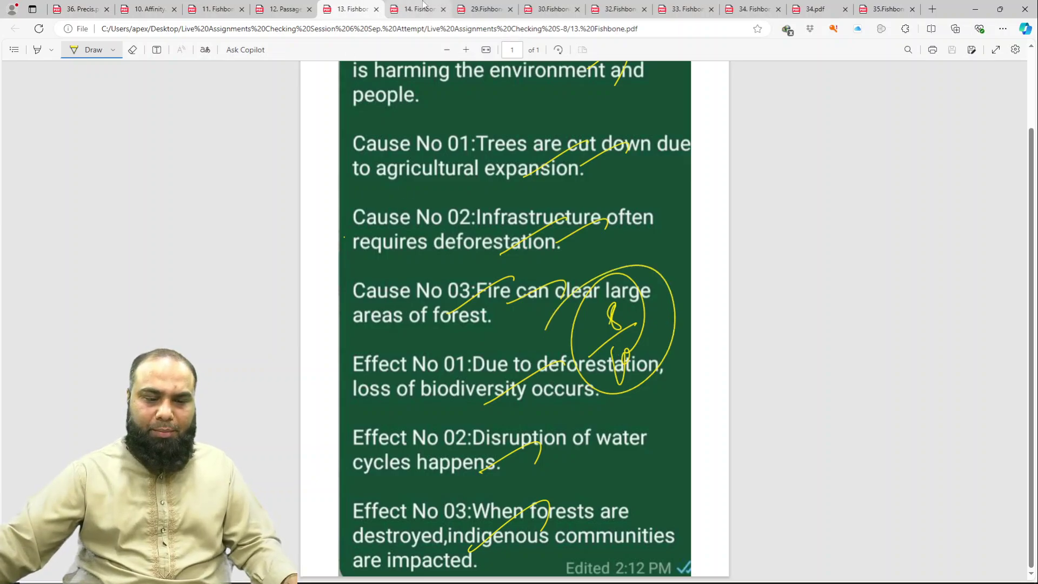
click(416, 9)
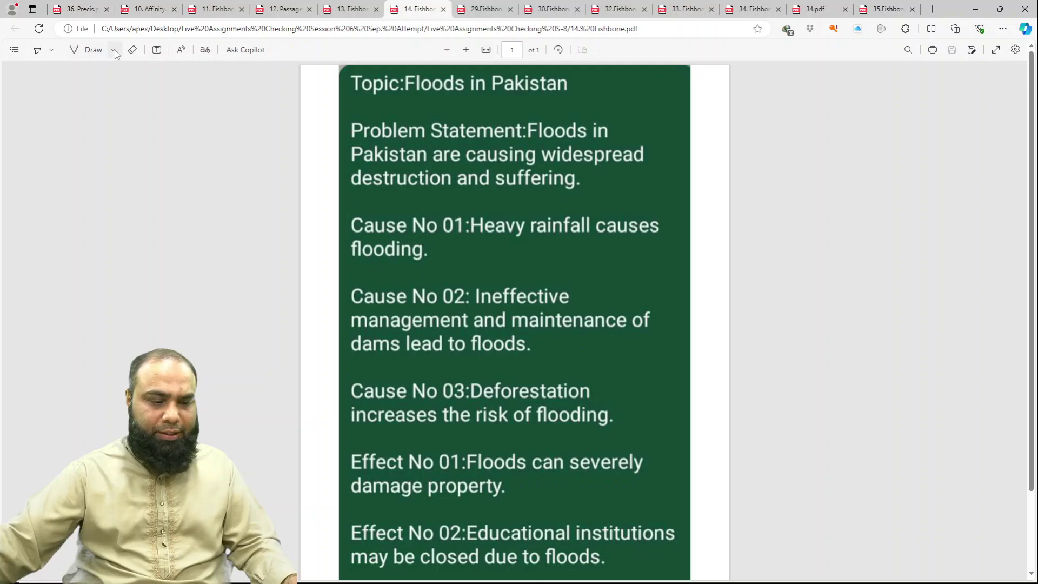
Step: Switch the pen to yellow ink and tick the Floods problem statement and Causes 01–02
click(113, 49)
click(231, 113)
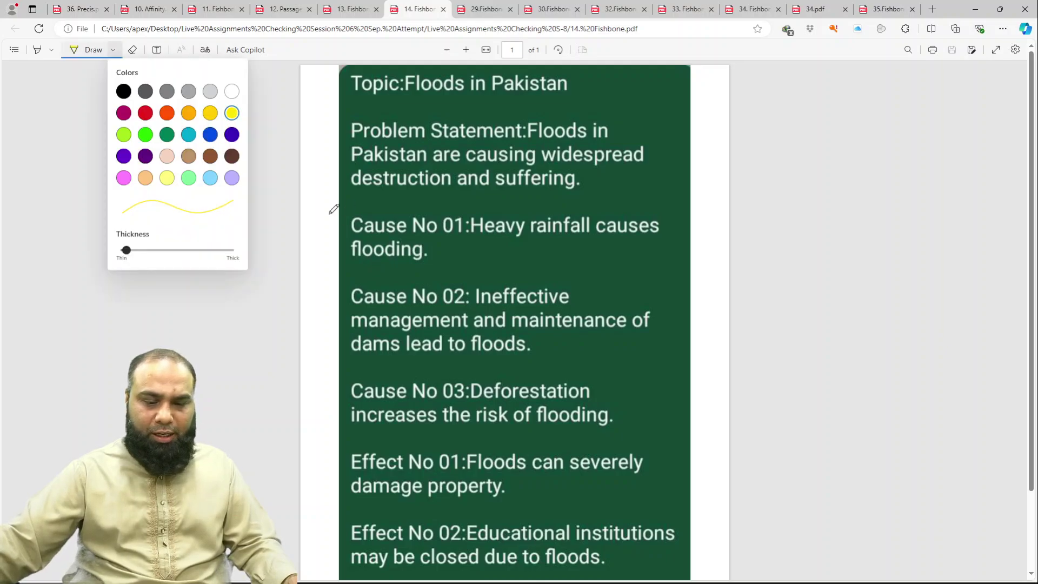
click(315, 249)
drag(556, 130, 523, 149)
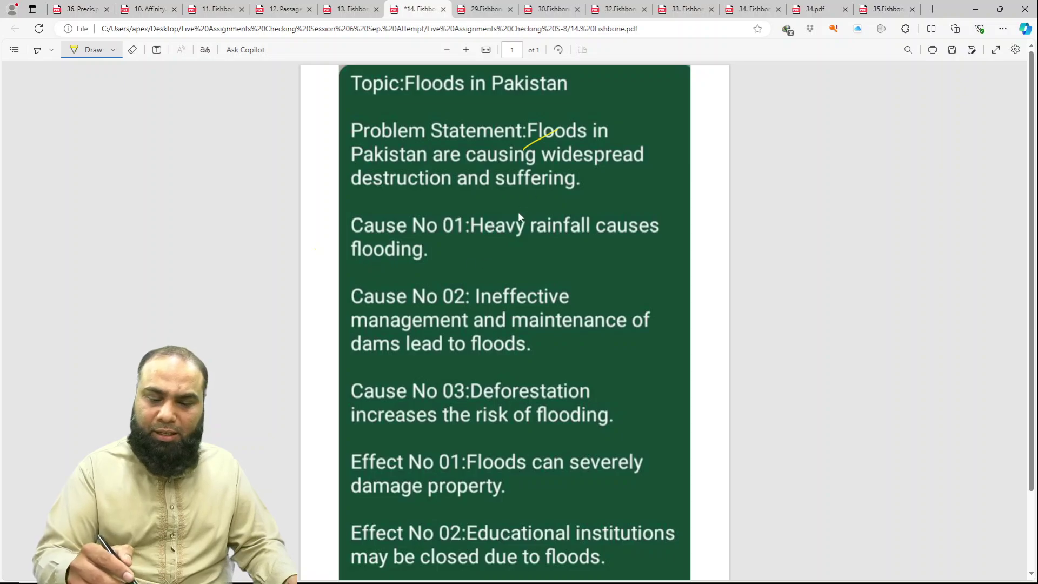
drag(481, 249, 520, 231)
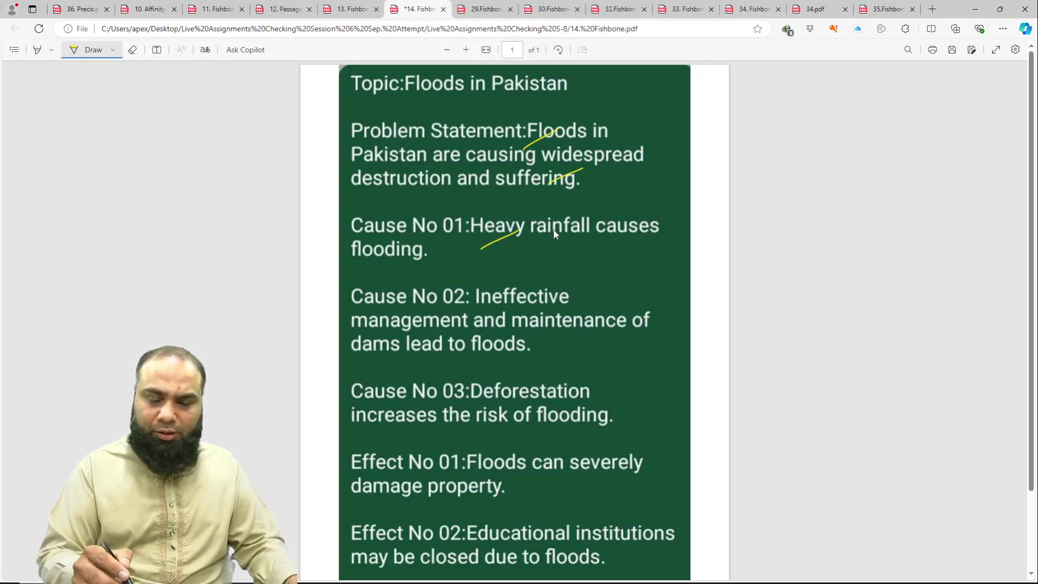
drag(434, 350, 473, 329)
drag(507, 332, 546, 314)
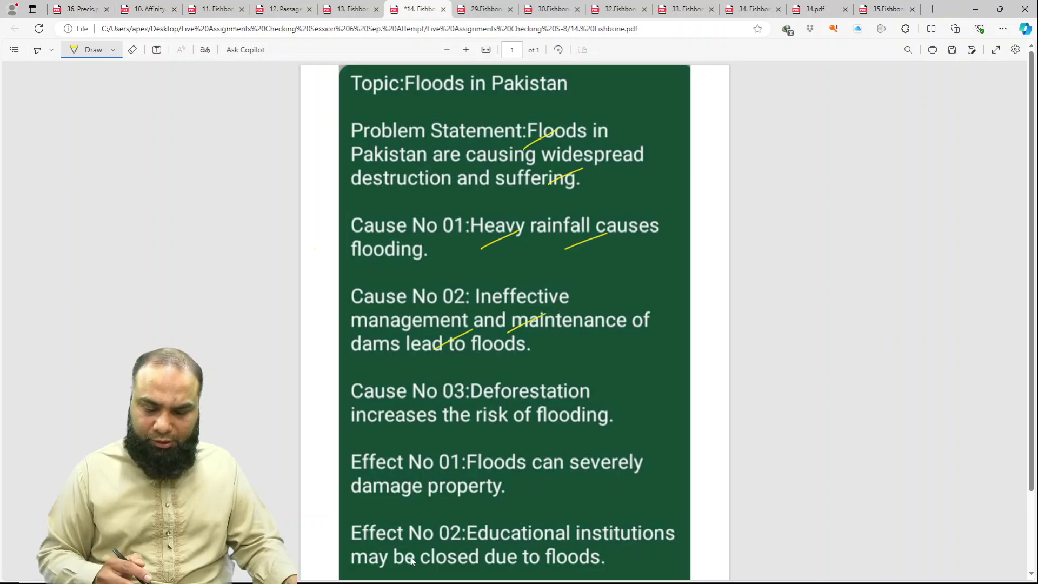
Step: Tick Effects 01–03 and circle the word 'affected' in Effect No 03
mouse_move(465, 489)
mouse_down()
mouse_move(509, 463)
mouse_move(588, 454)
mouse_up()
mouse_move(466, 563)
mouse_down()
mouse_move(506, 534)
mouse_move(551, 541)
mouse_up()
drag(564, 563, 600, 536)
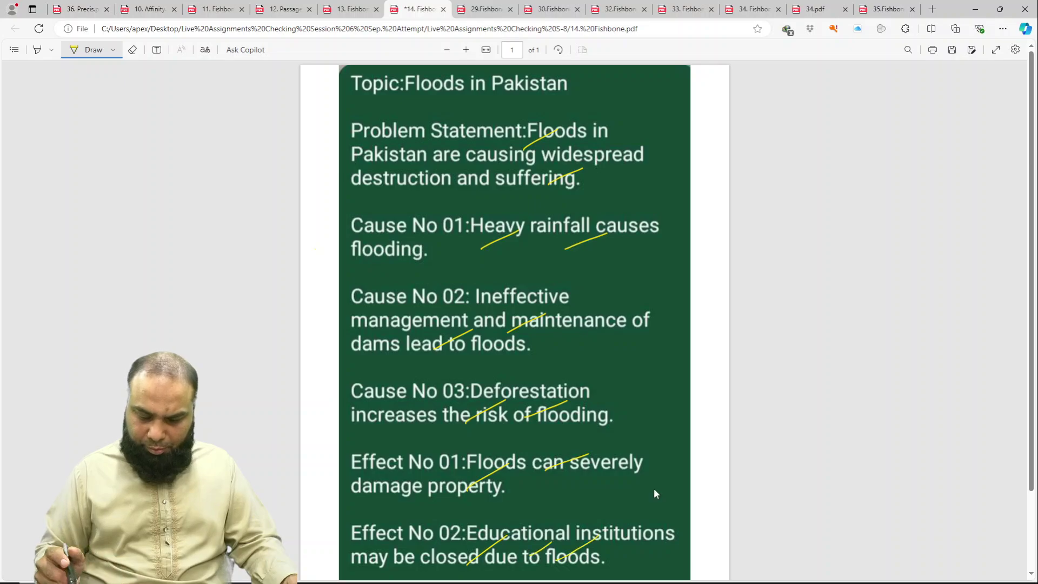
scroll(649, 465, down, 2)
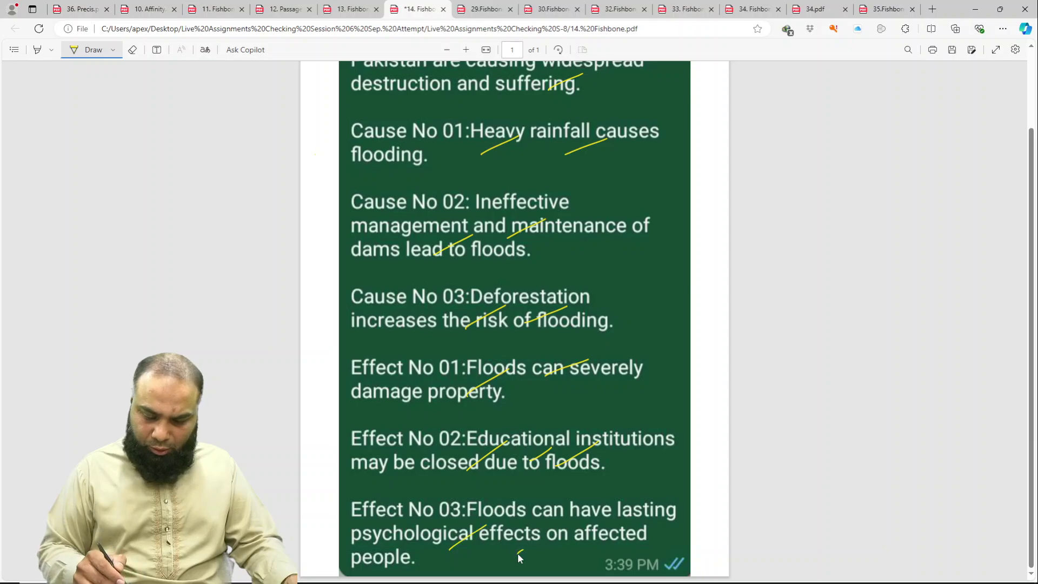
drag(385, 566, 412, 550)
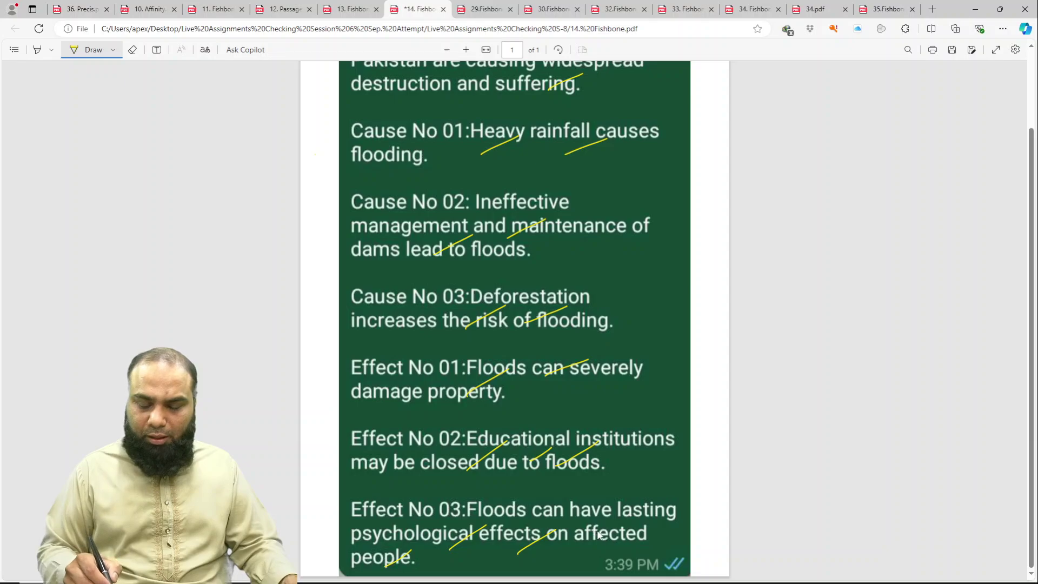
drag(598, 535, 572, 523)
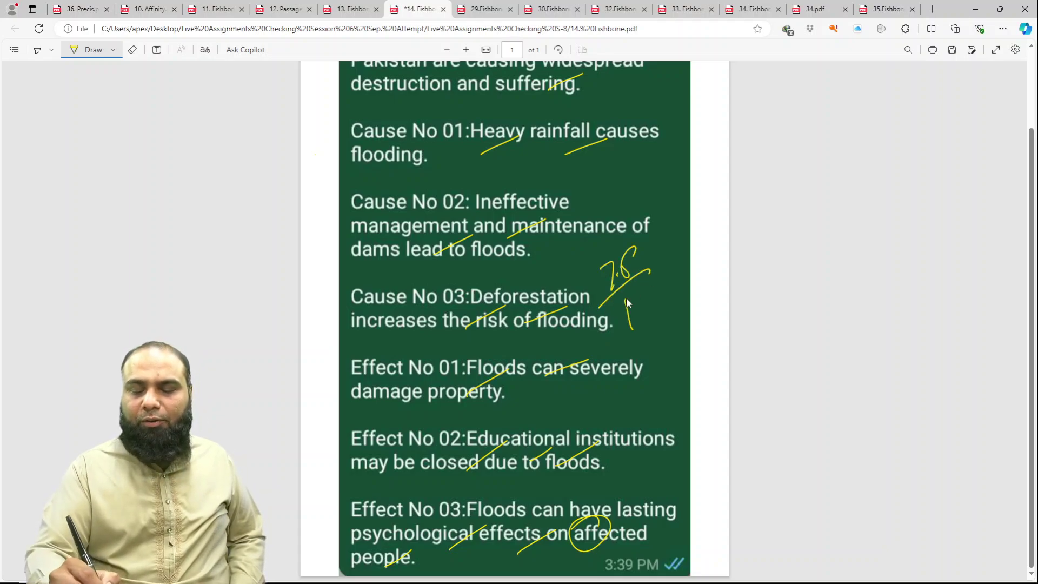
Step: Write and circle a 7.8/10 score beside Cause No 03, save, and move to 29.Fishbone
drag(597, 308, 651, 270)
drag(630, 297, 643, 324)
drag(552, 271, 578, 281)
key(ctrl+s)
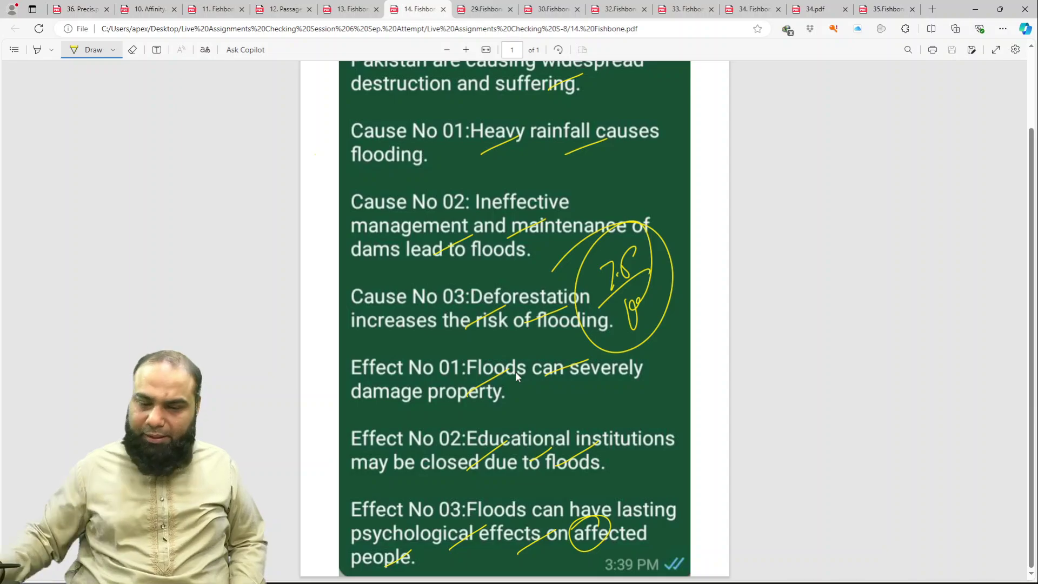
click(481, 9)
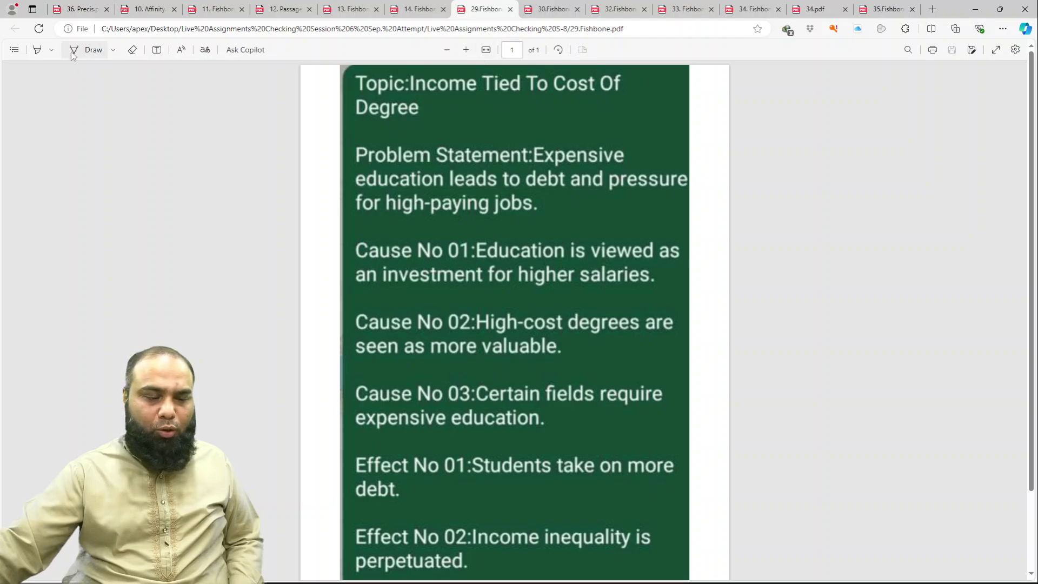
Step: Turn on the pen in yellow ink and tick the problem statement's key phrases
click(89, 50)
click(112, 50)
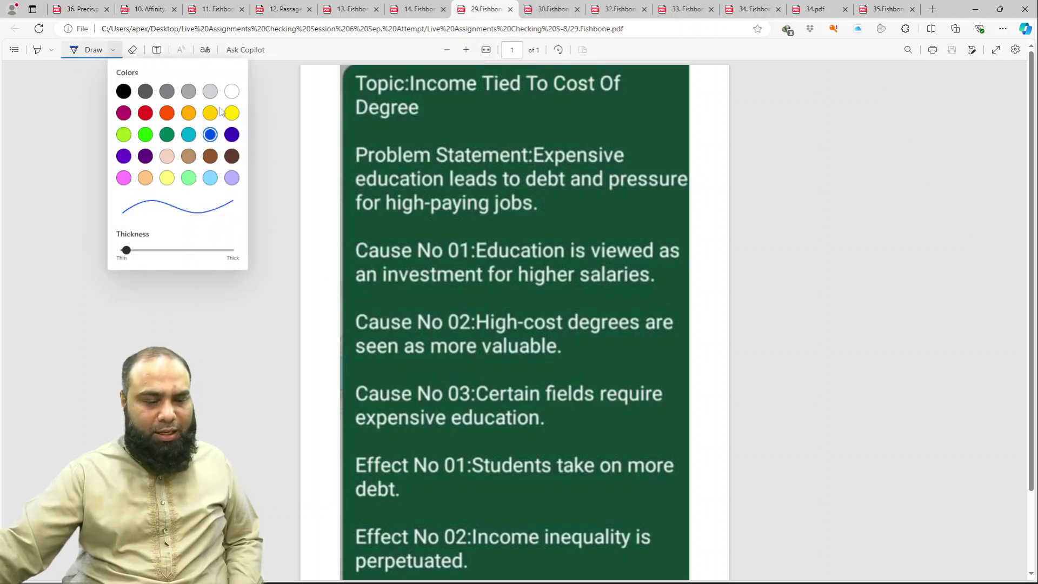
click(230, 113)
click(279, 219)
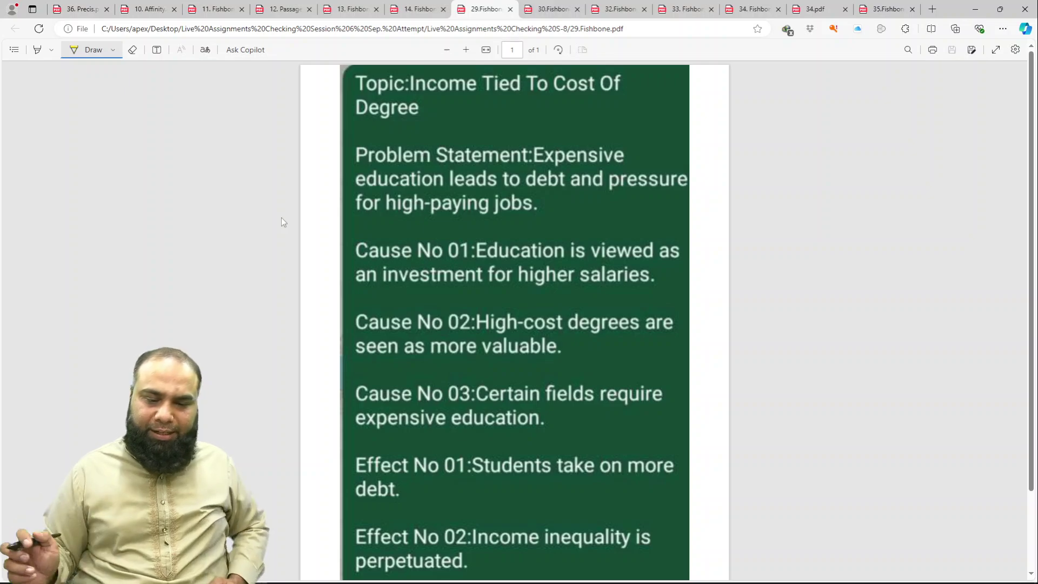
drag(459, 197, 494, 177)
mouse_move(513, 194)
mouse_down()
mouse_move(545, 178)
mouse_move(601, 174)
mouse_up()
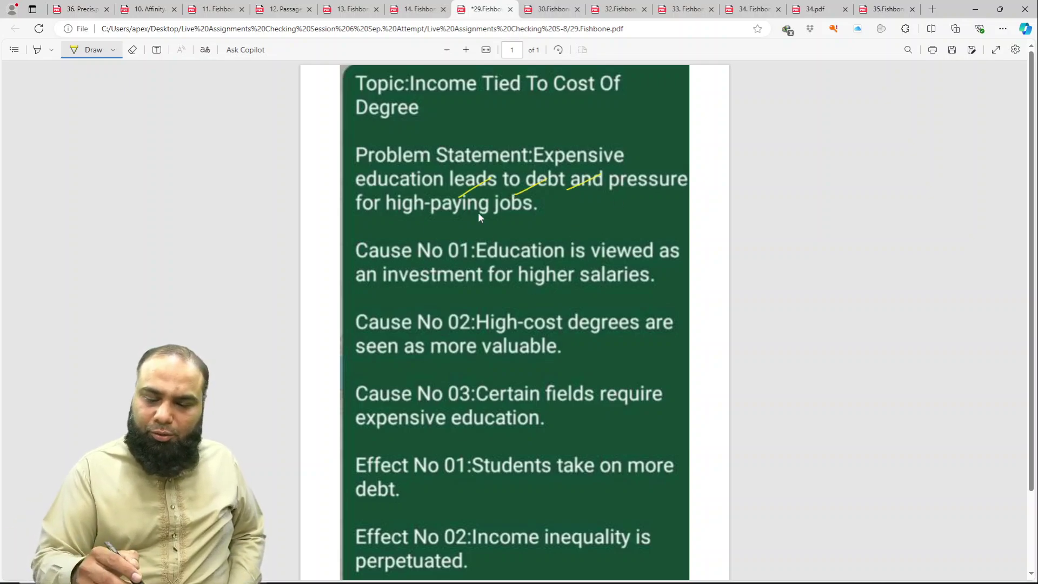
drag(472, 215, 508, 201)
Step: Tick Causes 01–02 and Effect No 03, then write and circle a score of 8
drag(521, 271, 557, 257)
mouse_move(564, 270)
mouse_down()
mouse_move(601, 256)
mouse_move(626, 261)
mouse_up()
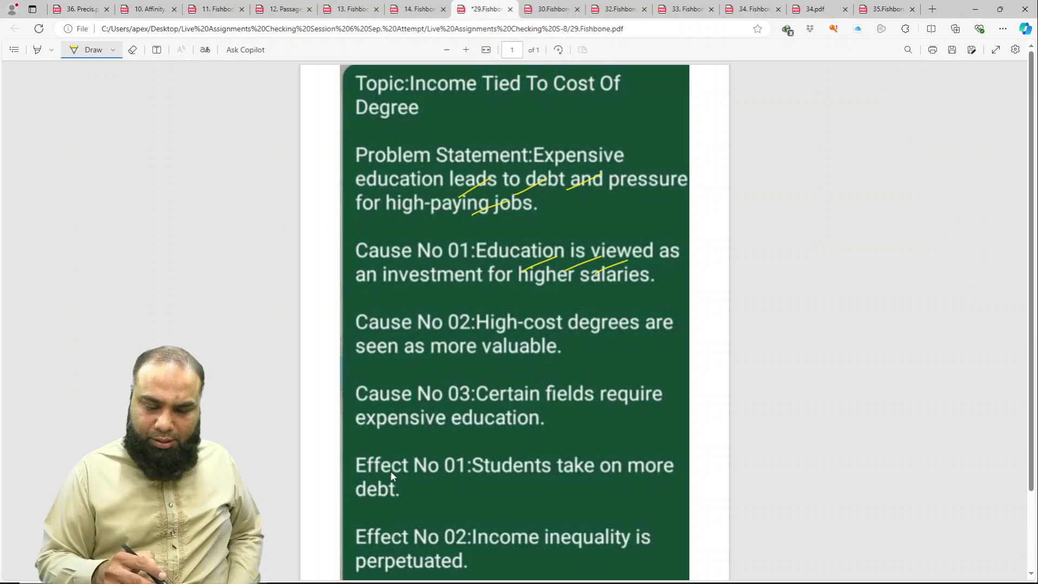
drag(504, 350, 539, 329)
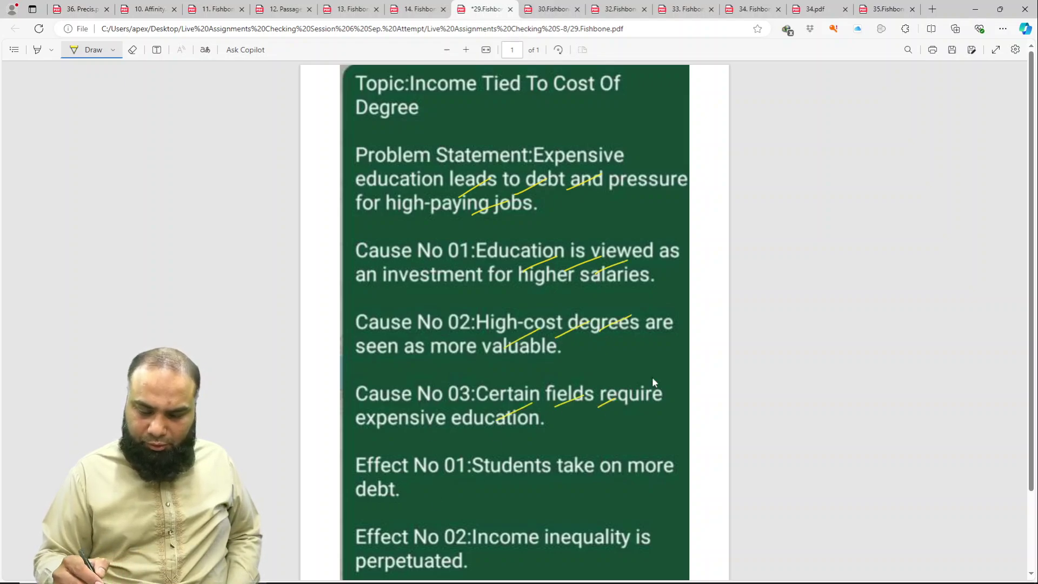
scroll(703, 378, down, 3)
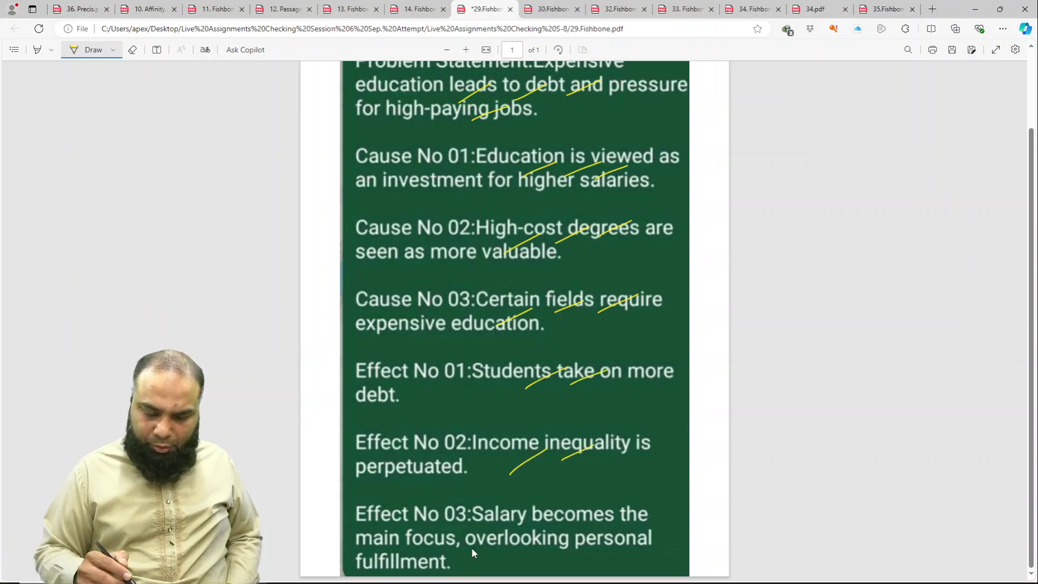
drag(507, 542, 541, 523)
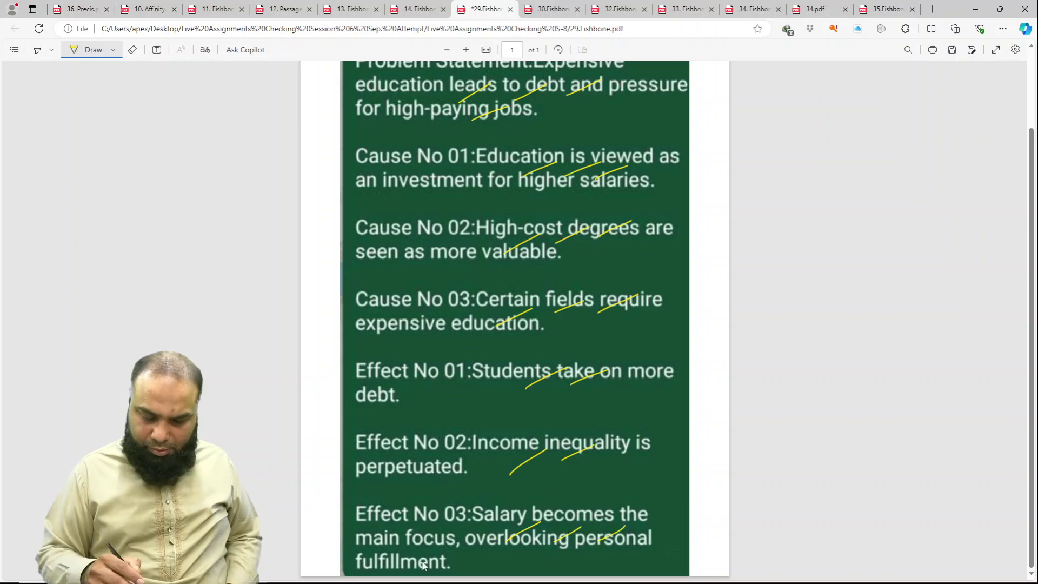
drag(416, 576, 447, 562)
mouse_move(631, 308)
mouse_down()
mouse_move(627, 342)
mouse_move(654, 331)
mouse_up()
mouse_move(639, 358)
mouse_down()
mouse_move(627, 368)
mouse_move(667, 299)
mouse_up()
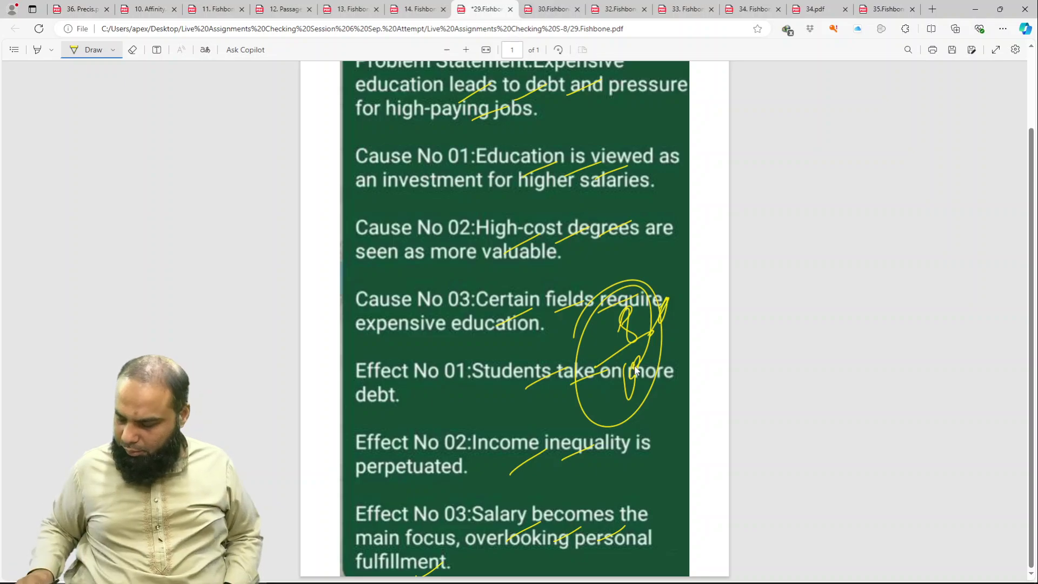
Step: Open 30.Fishbone, set the pen to yellow ink, and make a first mark near the top
click(546, 15)
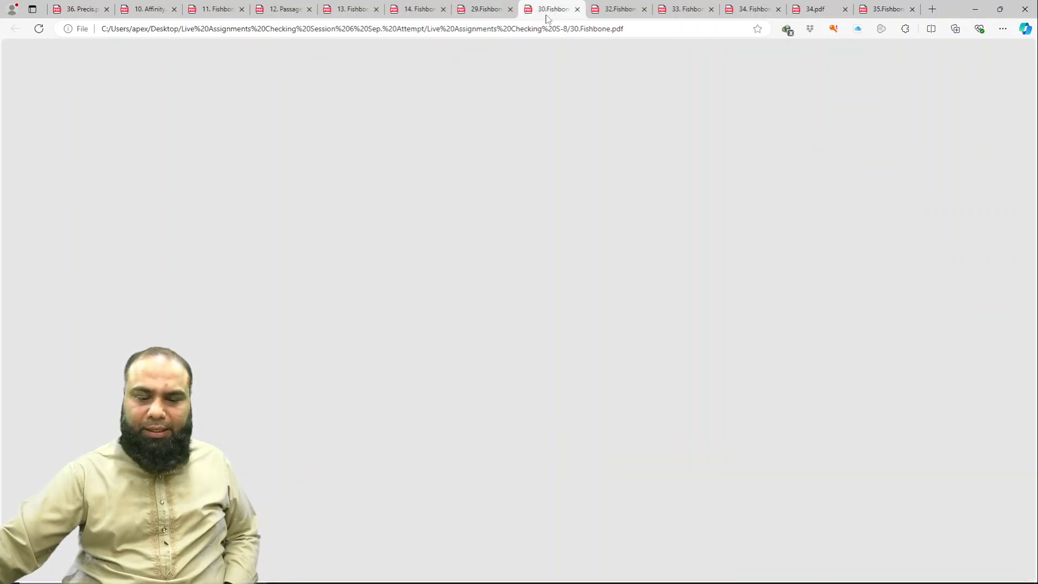
click(87, 49)
click(113, 49)
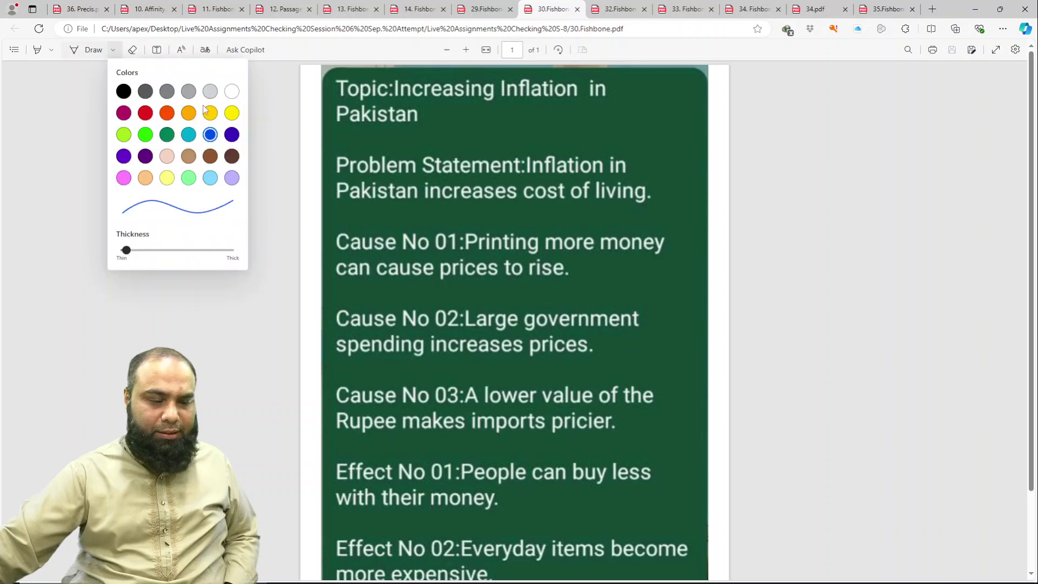
click(231, 113)
scroll(382, 243, down, 3)
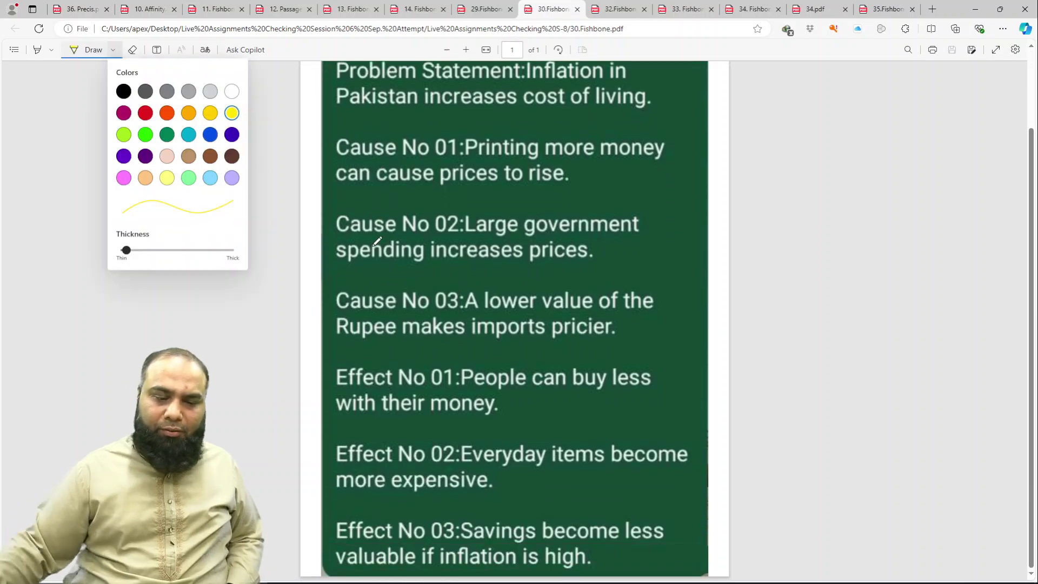
mouse_move(491, 113)
mouse_down()
mouse_move(553, 84)
mouse_move(593, 101)
mouse_up()
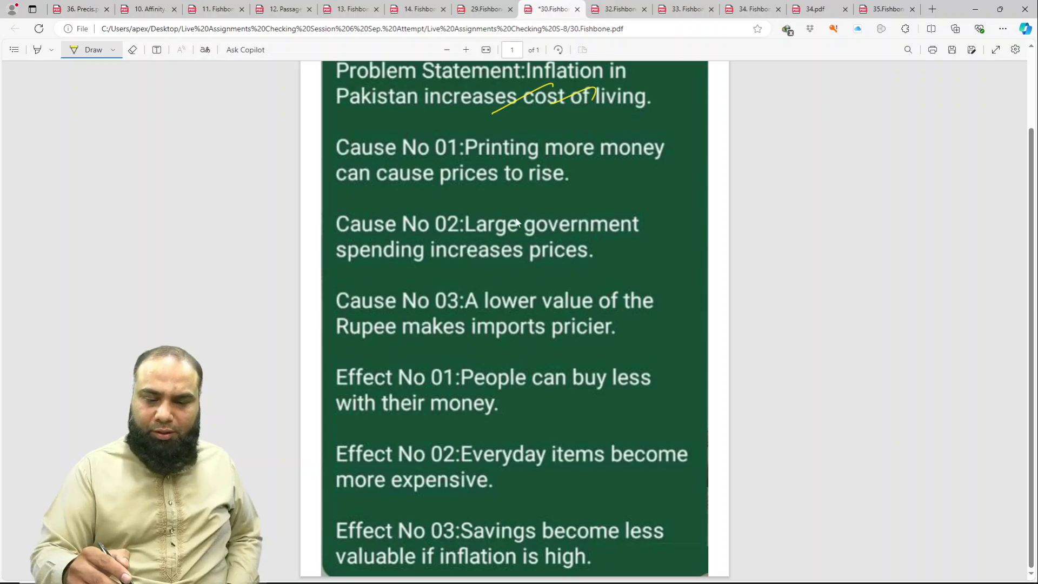
Step: Tick the problem statement and Causes 01 and 03, and circle the R of Rupee
drag(491, 185, 536, 161)
drag(545, 178, 563, 169)
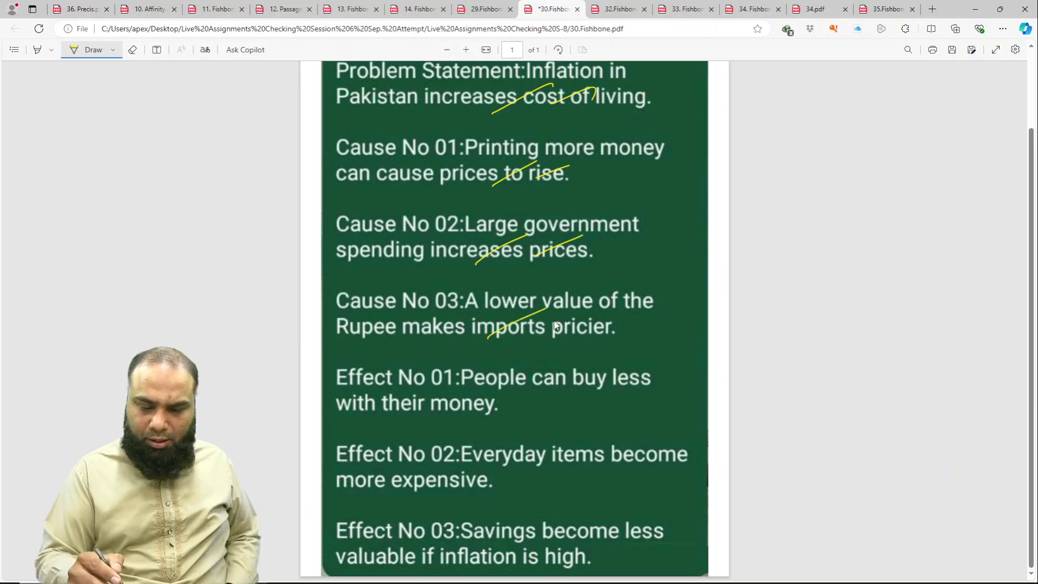
drag(552, 331, 586, 310)
drag(589, 320, 625, 304)
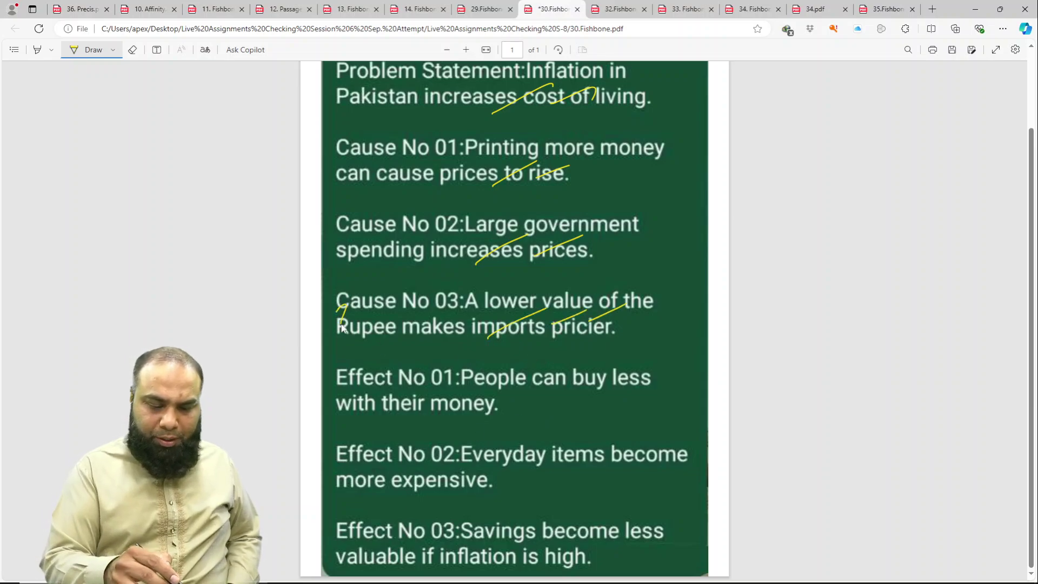
drag(341, 328, 358, 309)
drag(329, 313, 312, 336)
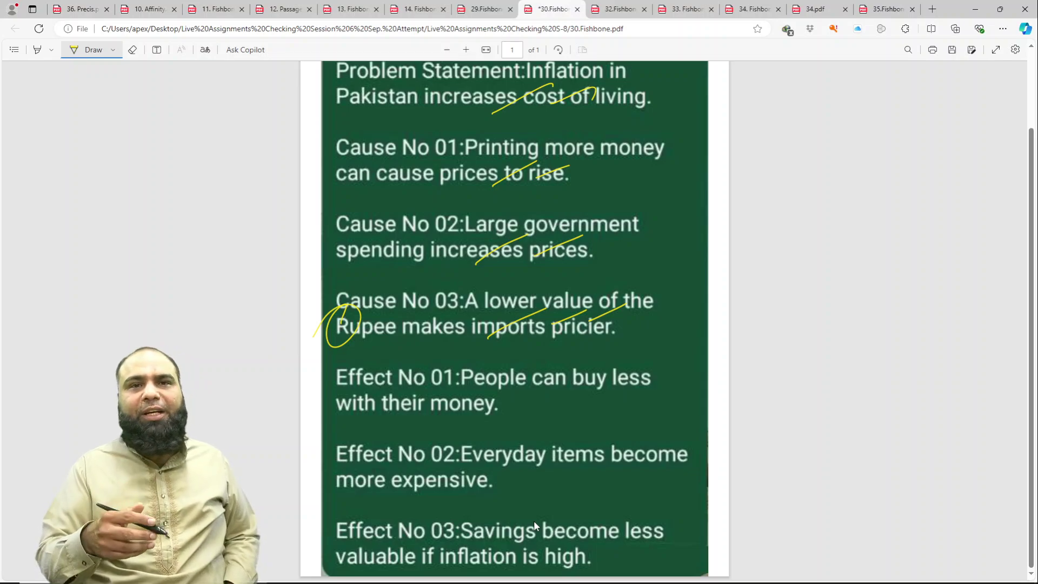
Step: Tick Effects 01 and 03, write and circle a score of 10, save, and open 32.Fishbone
drag(490, 415, 512, 403)
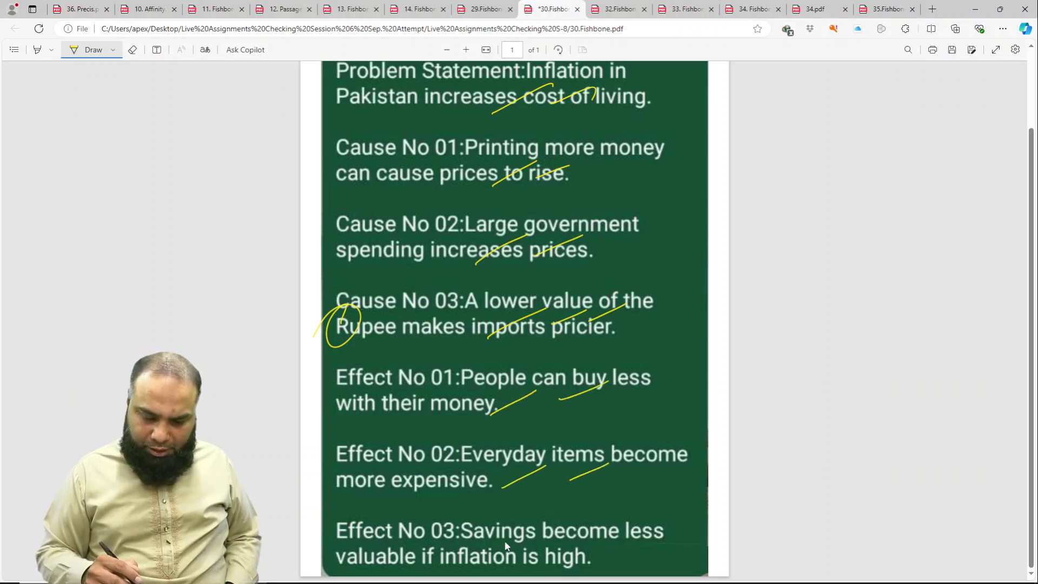
mouse_move(485, 563)
mouse_down()
mouse_move(523, 532)
mouse_move(566, 537)
mouse_up()
drag(566, 561, 601, 535)
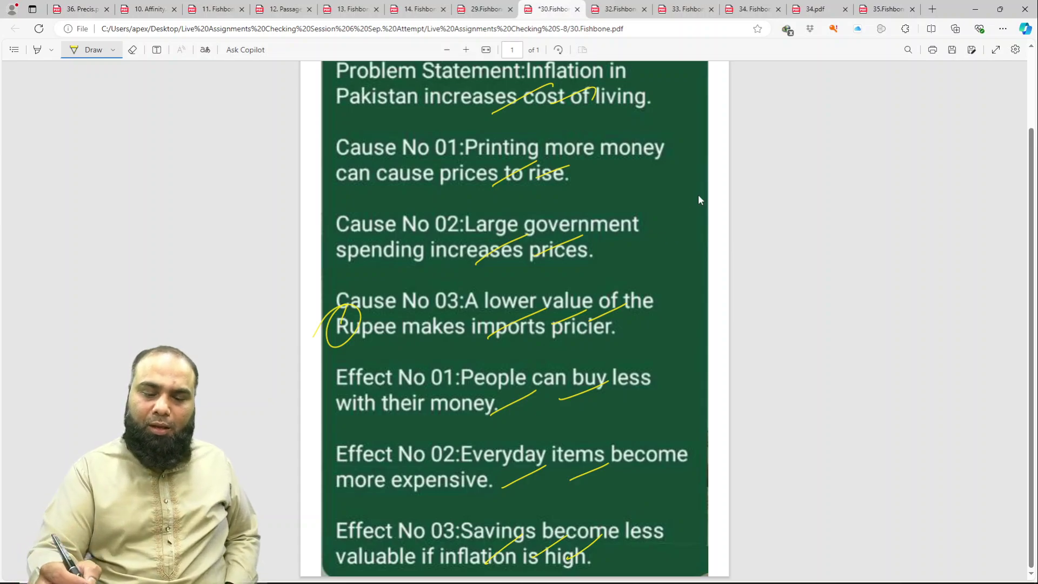
mouse_move(650, 263)
mouse_down()
mouse_move(668, 259)
mouse_move(643, 325)
mouse_up()
drag(540, 302, 611, 303)
key(ctrl+s)
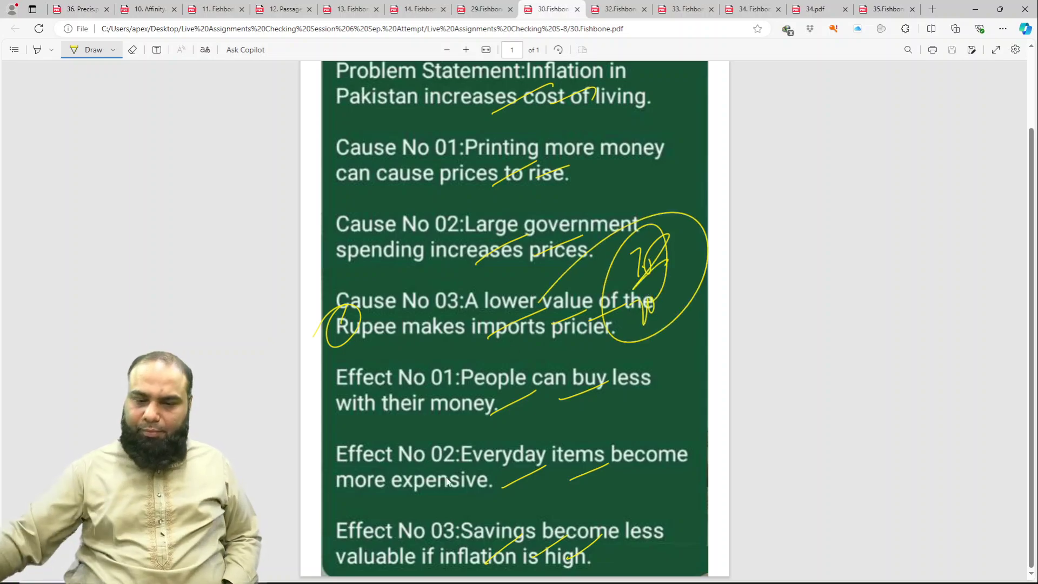
click(617, 9)
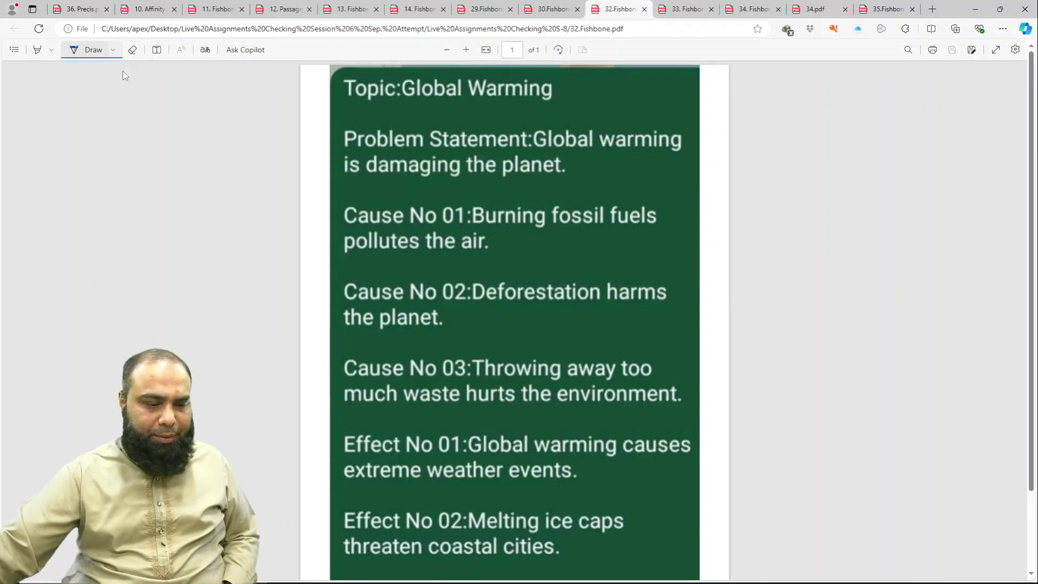
Step: Choose yellow pen ink and tick the problem statement and Cause No 02
click(112, 50)
click(232, 114)
click(343, 263)
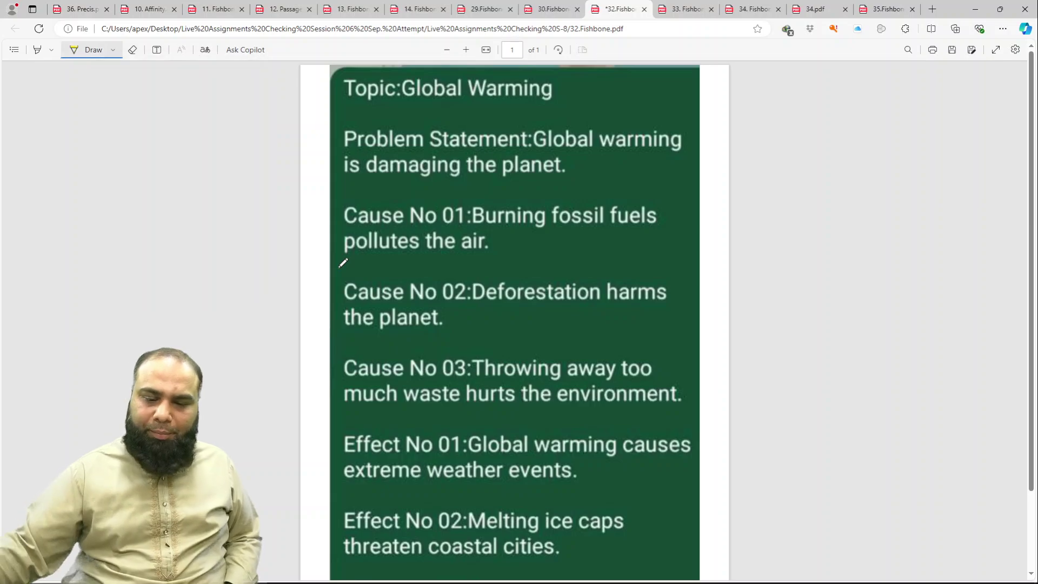
drag(504, 176, 577, 151)
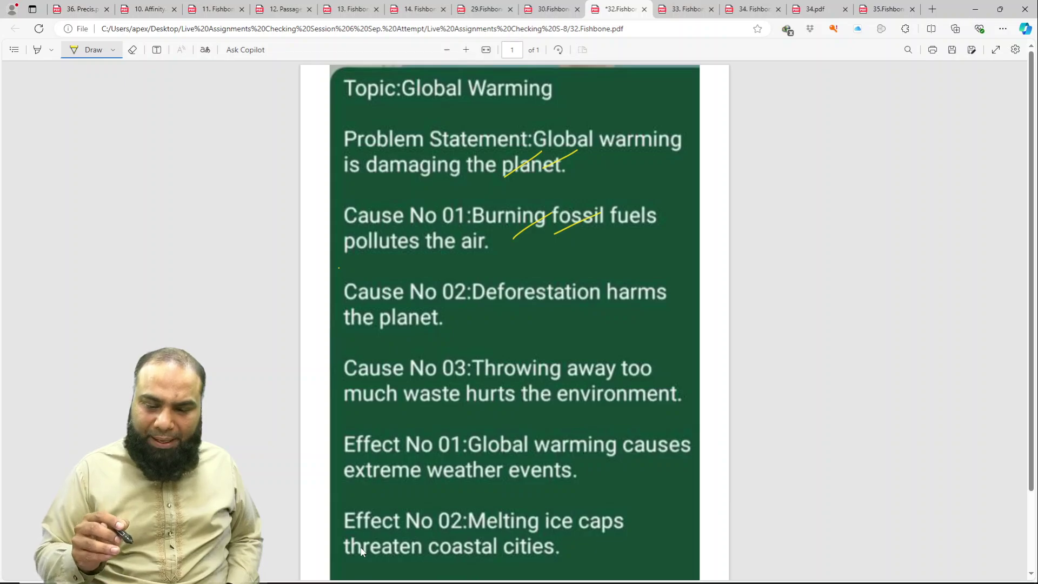
drag(524, 317, 566, 291)
drag(577, 308, 612, 291)
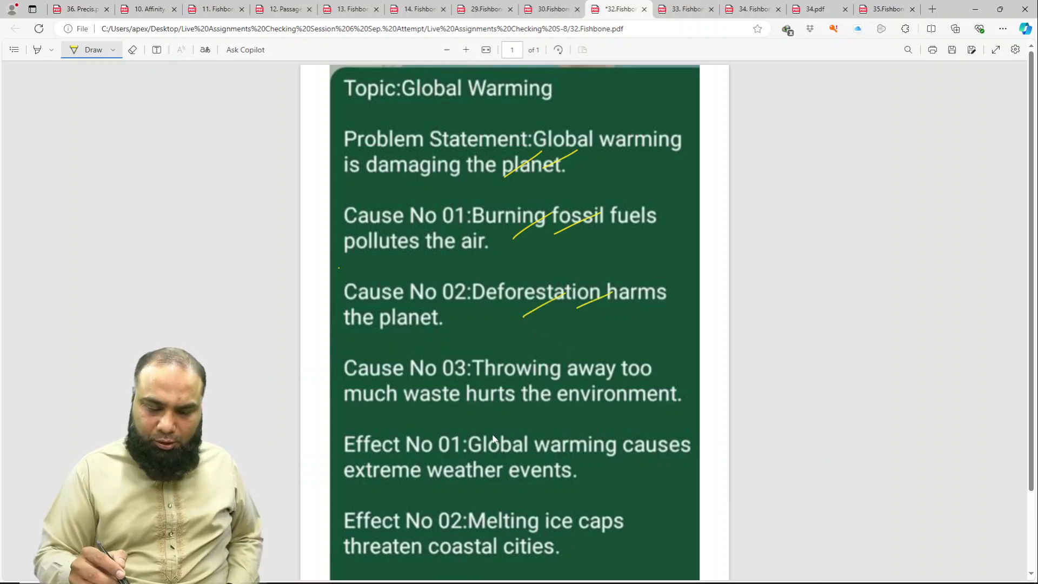
Step: Tick Cause No 03 and Effects 01–02 of the Global Warming fishbone
drag(508, 408, 557, 381)
drag(565, 398, 598, 382)
drag(606, 399, 645, 385)
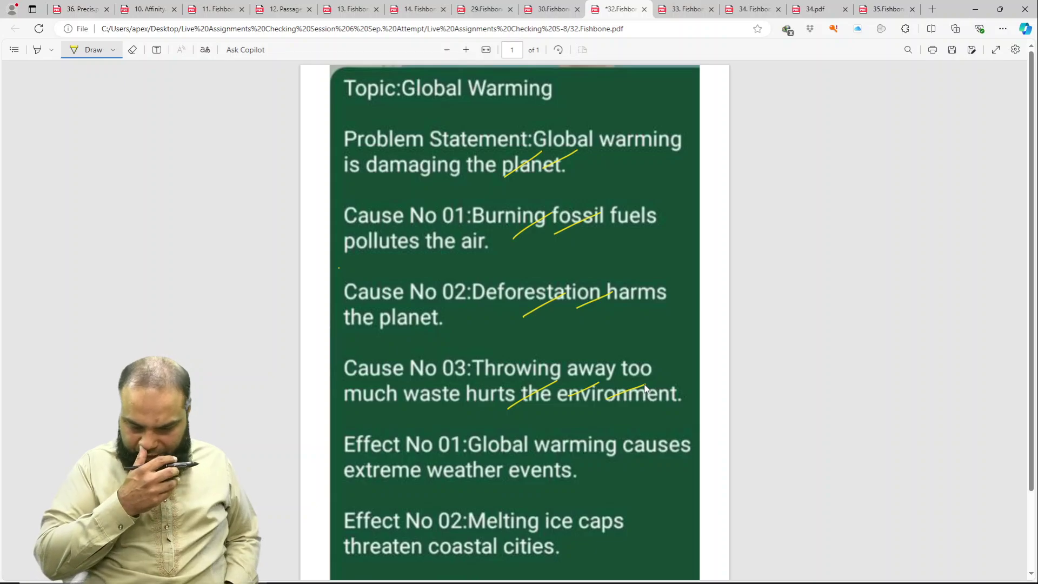
drag(610, 450, 656, 429)
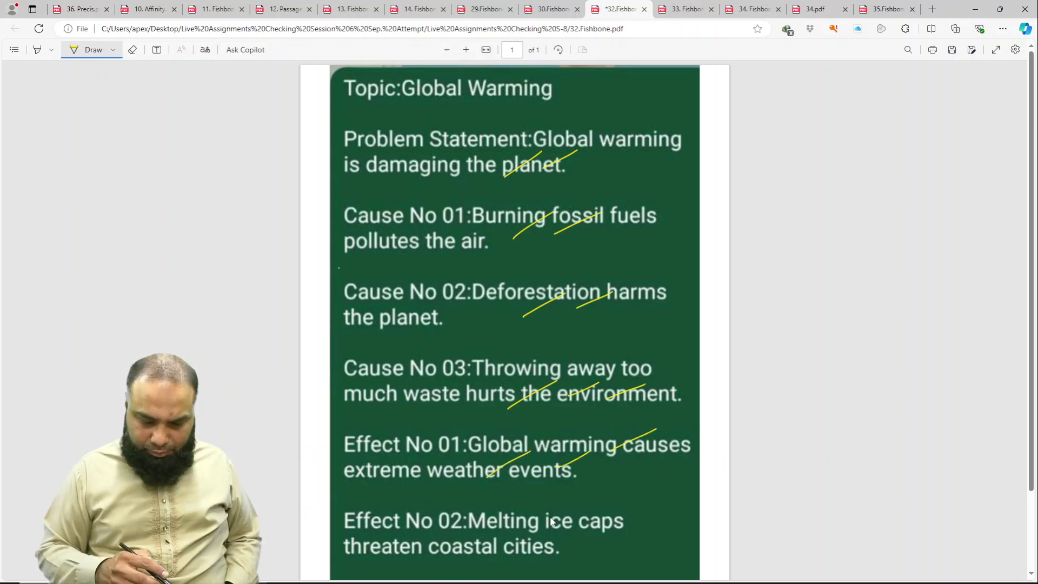
mouse_move(500, 539)
mouse_down()
mouse_move(540, 514)
mouse_move(582, 522)
mouse_up()
scroll(655, 478, down, 2)
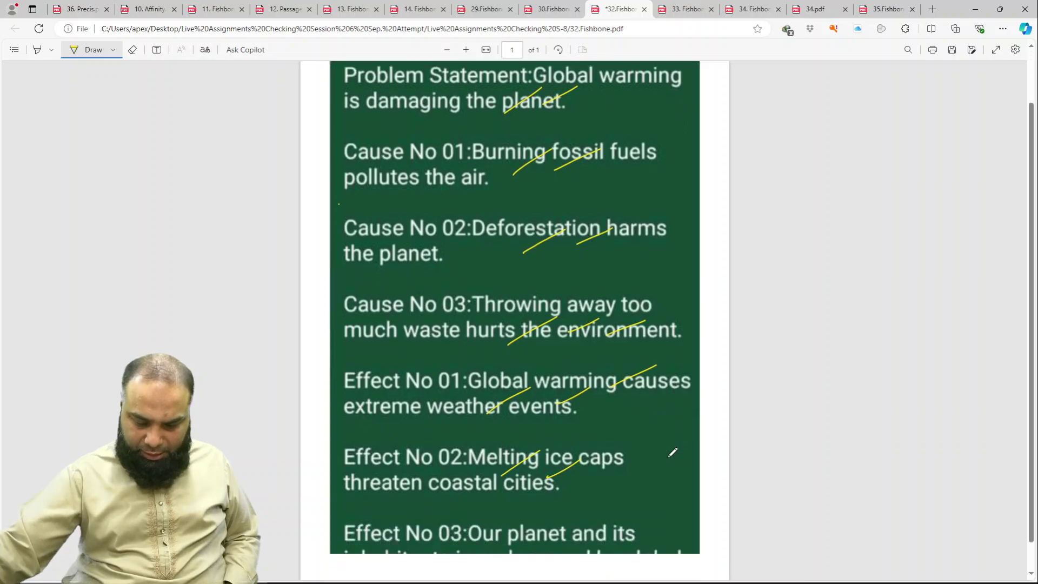
scroll(670, 453, down, 1)
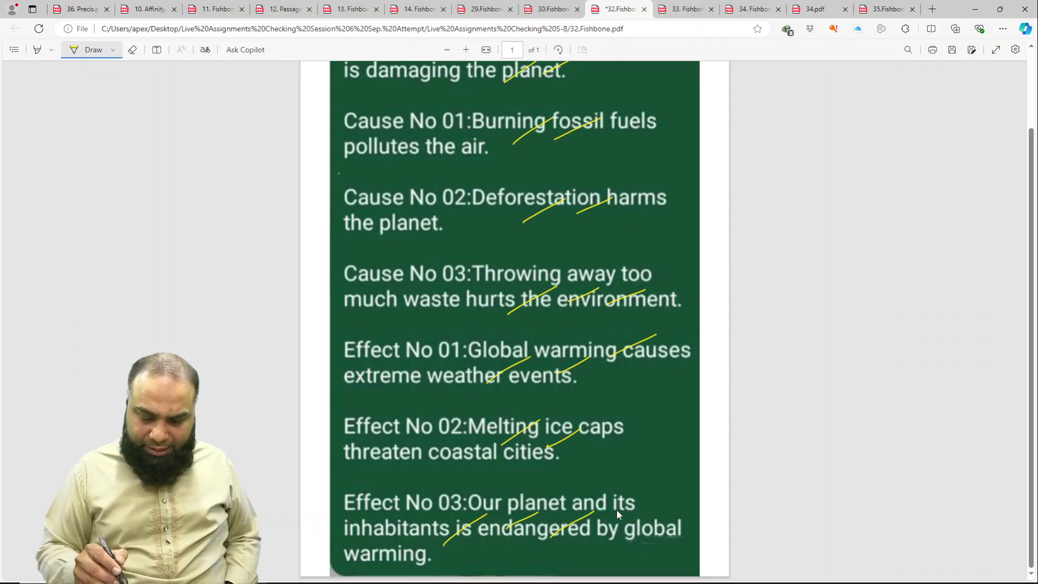
Step: Circle 'is' and tick 'endangered' in Effect No 03, add a circled score, and open 33. Fishbone
drag(473, 538, 470, 532)
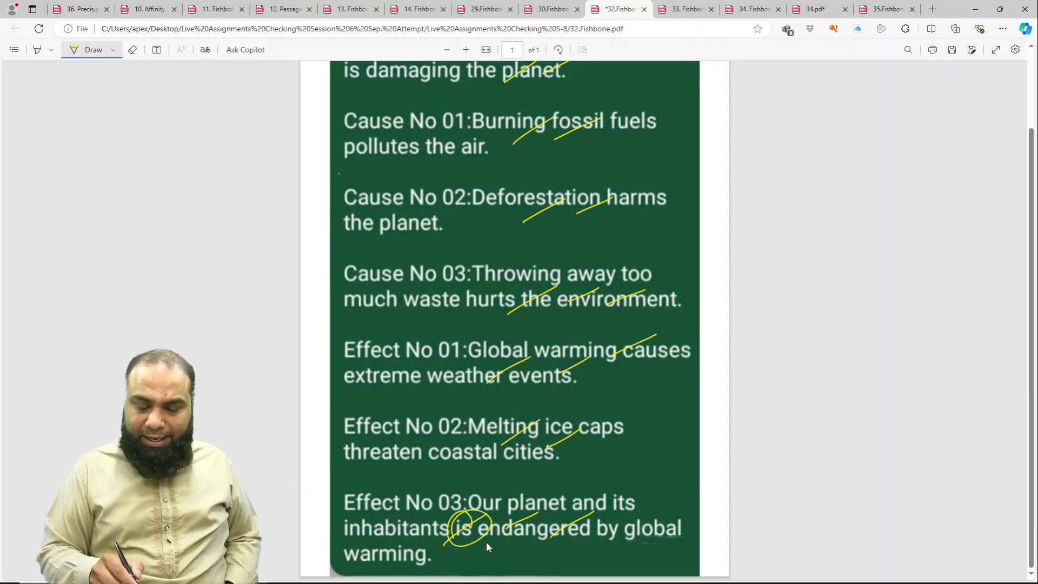
drag(540, 533, 478, 539)
drag(569, 515, 511, 545)
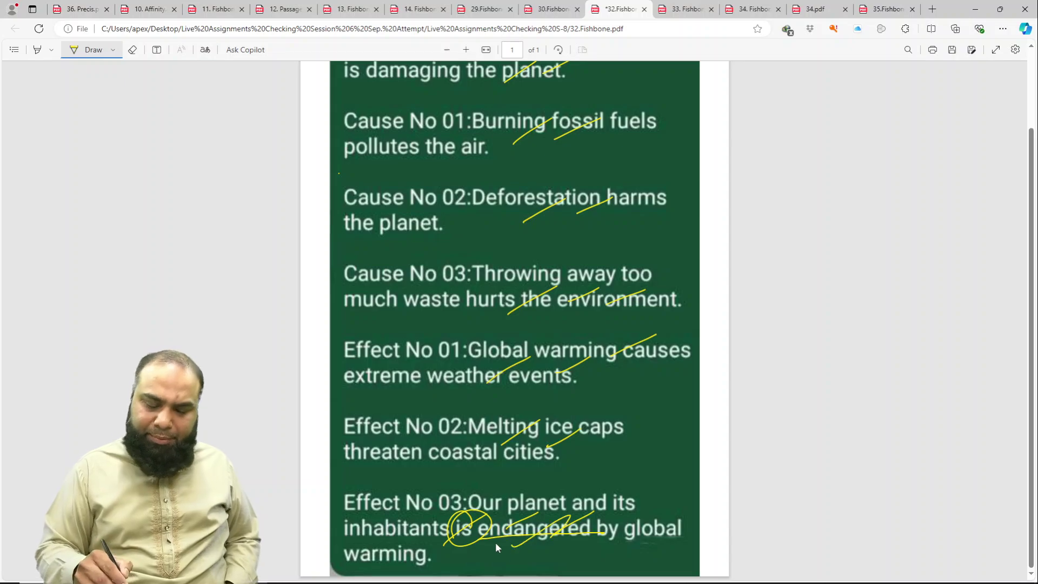
mouse_move(610, 232)
mouse_down()
mouse_move(626, 252)
mouse_move(597, 292)
mouse_up()
mouse_move(640, 194)
mouse_down()
mouse_move(635, 284)
mouse_move(557, 266)
mouse_up()
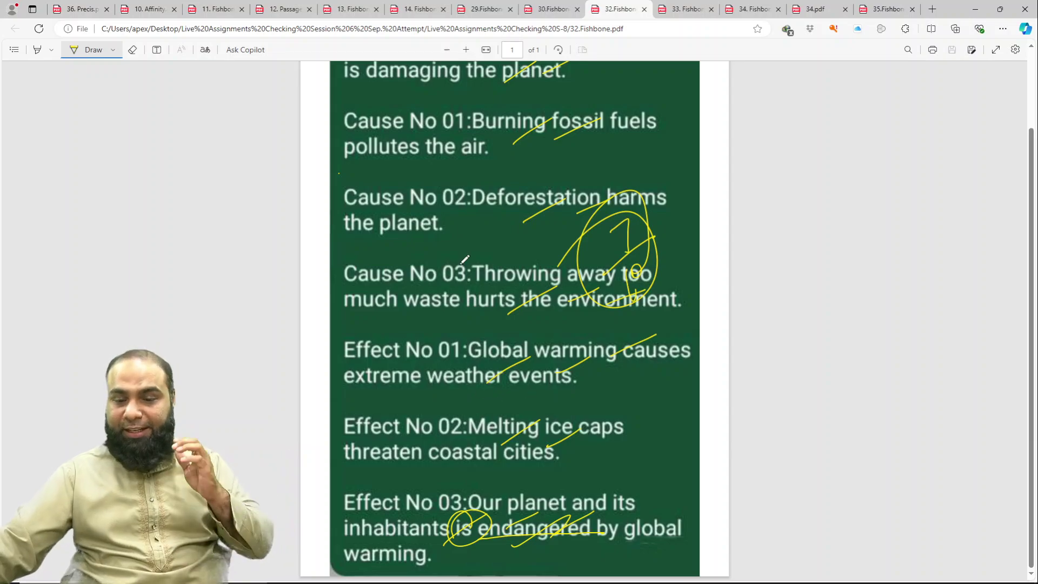
click(684, 8)
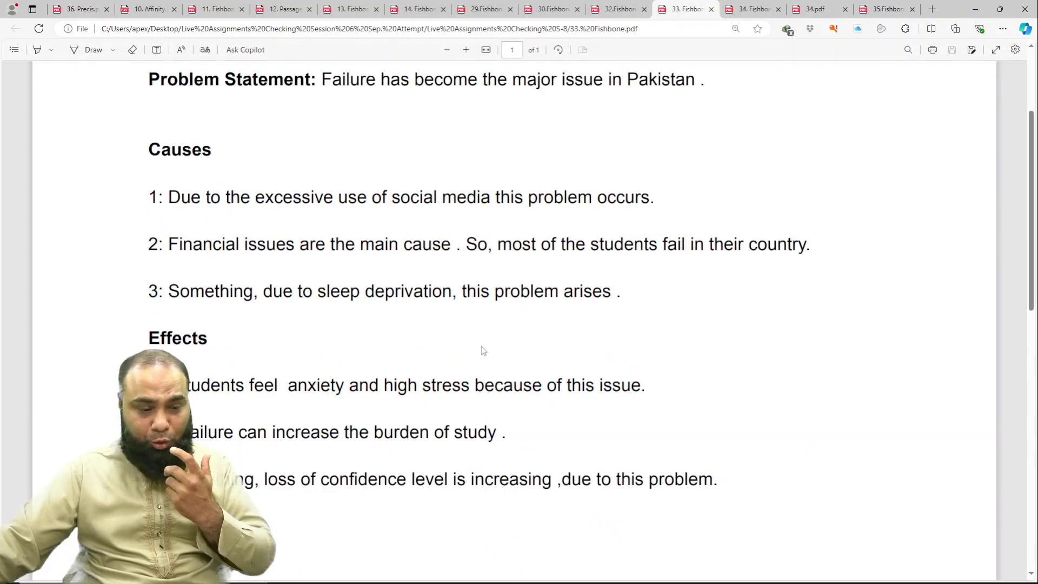
Step: Zoom out twice and back in twice to review the whole Why do Students Fail page
scroll(481, 346, down, 3)
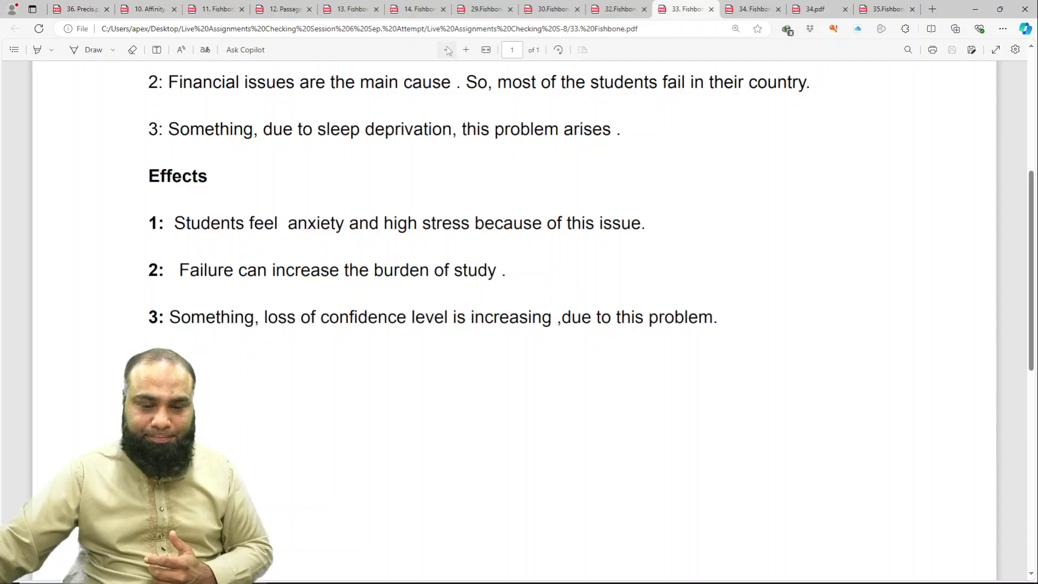
click(448, 51)
click(448, 50)
click(448, 50)
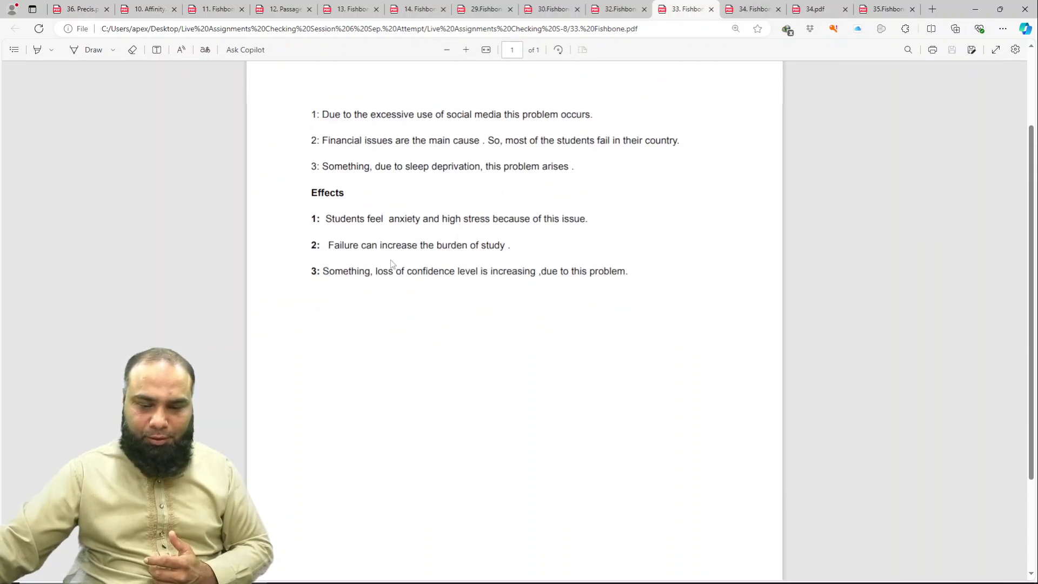
scroll(392, 264, up, 2)
scroll(422, 162, down, 1)
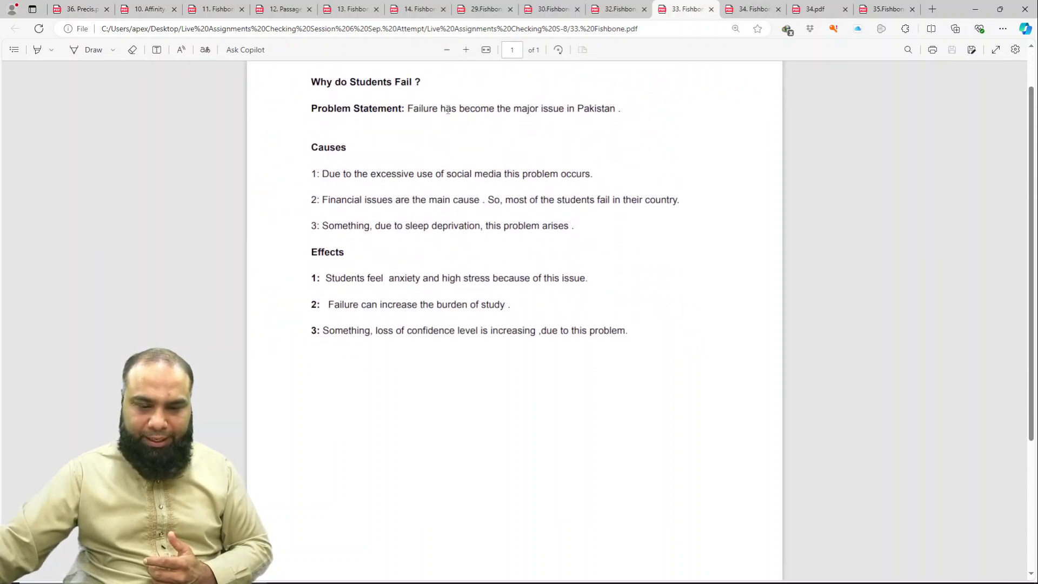
click(464, 49)
click(464, 50)
click(464, 50)
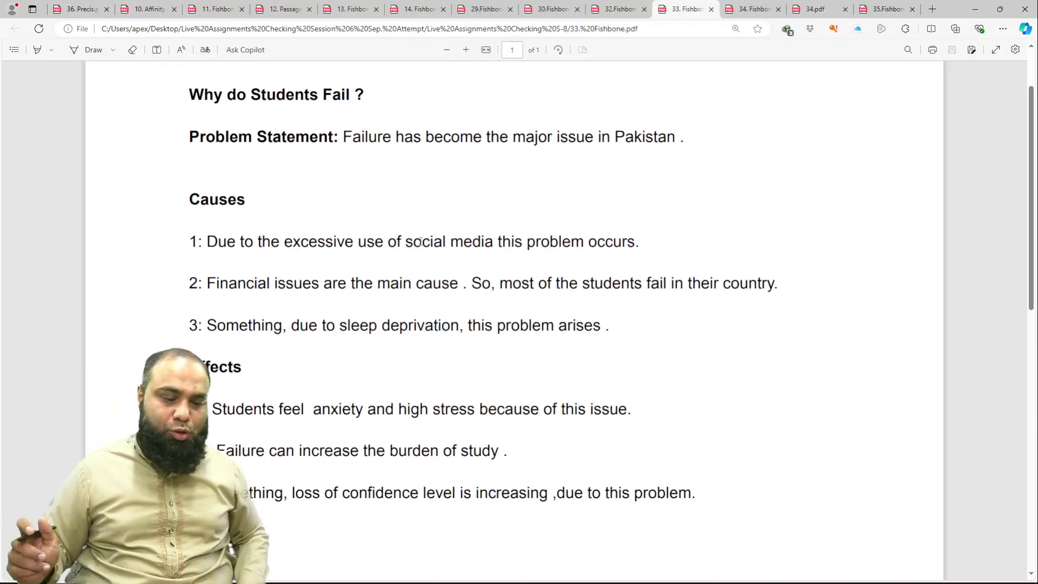
Step: With the pen, mark 'do' in the title and tick the problem statement and cause lines 1–3
click(92, 50)
mouse_move(235, 72)
mouse_down()
mouse_move(243, 90)
mouse_move(219, 109)
mouse_up()
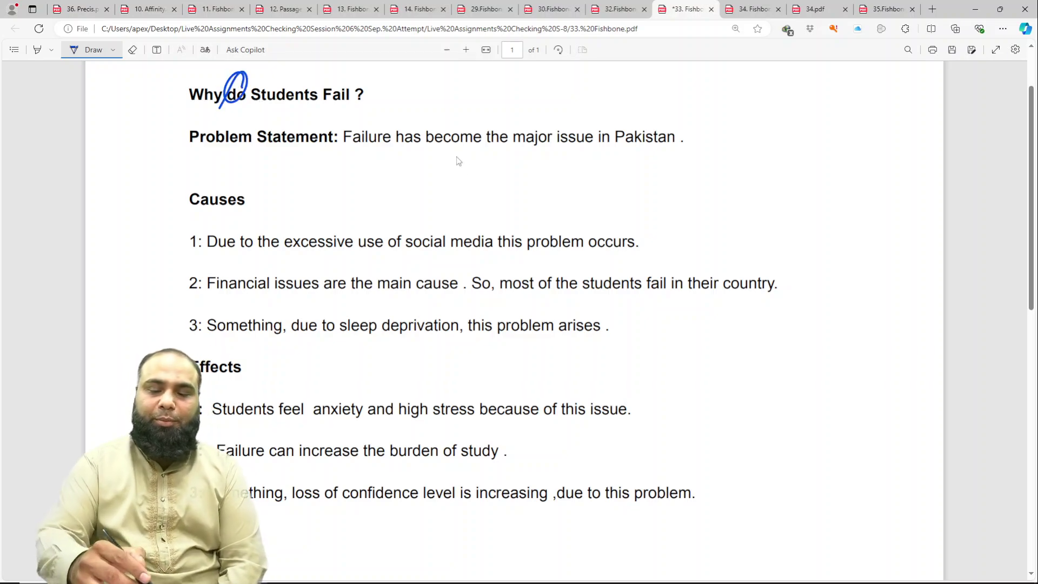
drag(448, 159, 507, 157)
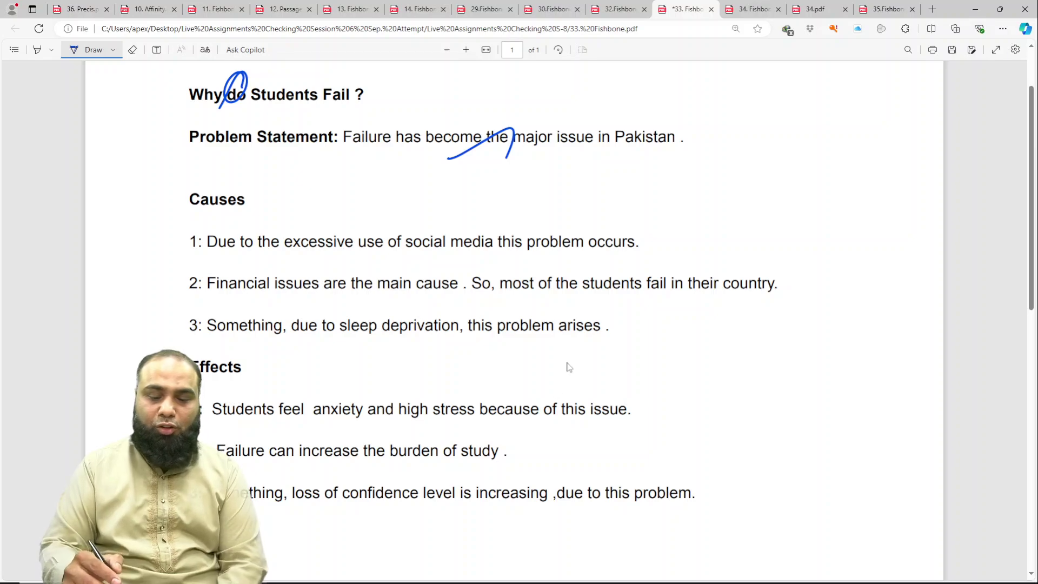
drag(529, 258, 552, 274)
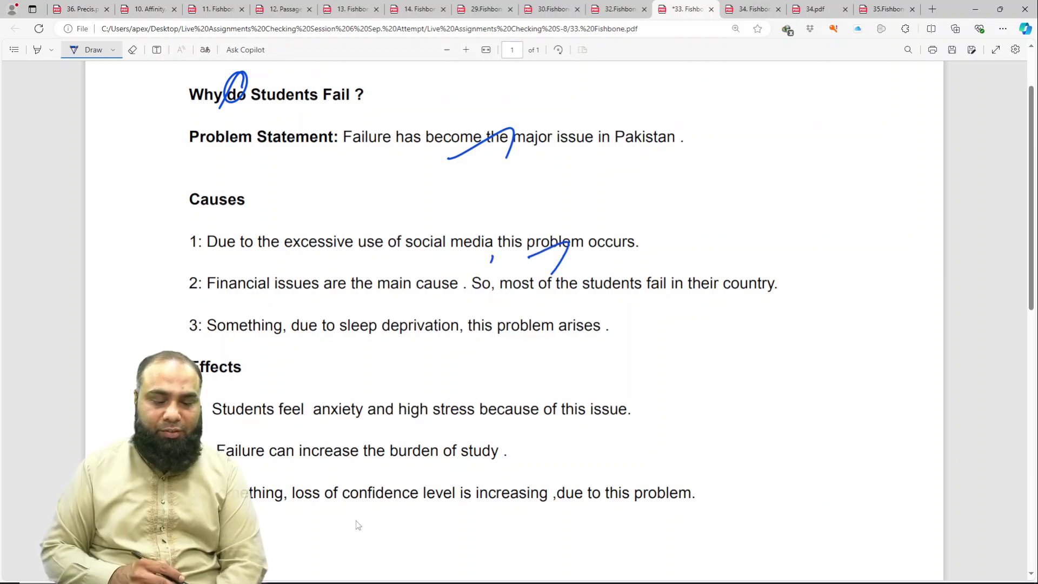
drag(463, 274, 390, 299)
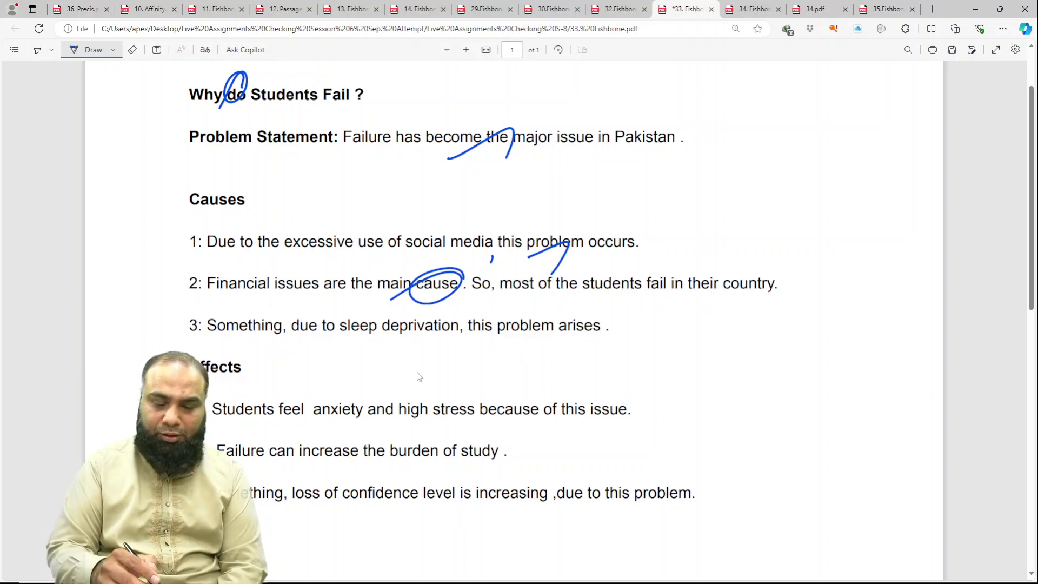
drag(395, 349, 455, 355)
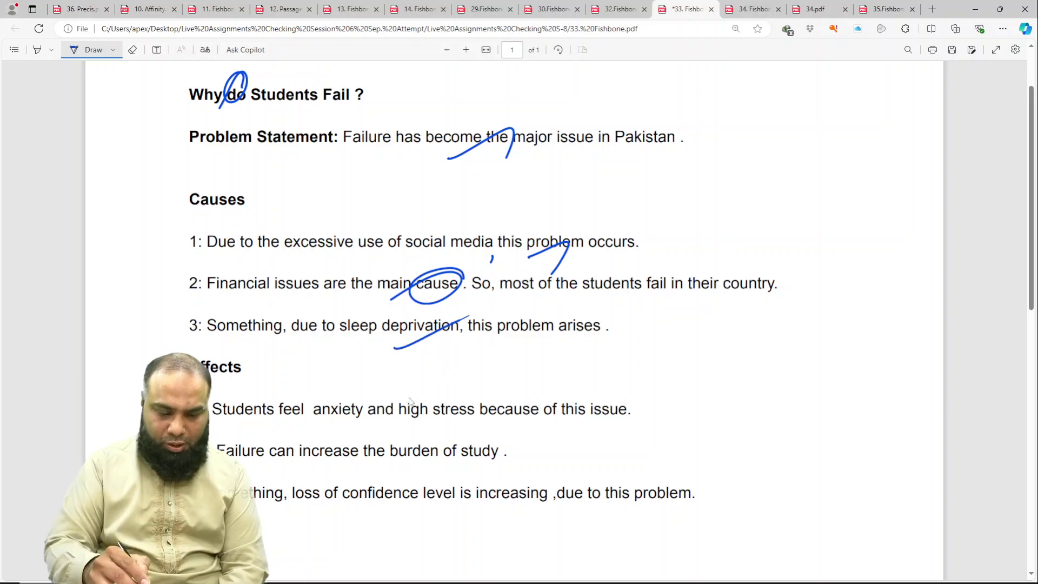
Step: Tick the effect lines, circle 'of study' and 'Something', and underline 'level is increasing'
drag(419, 430, 477, 422)
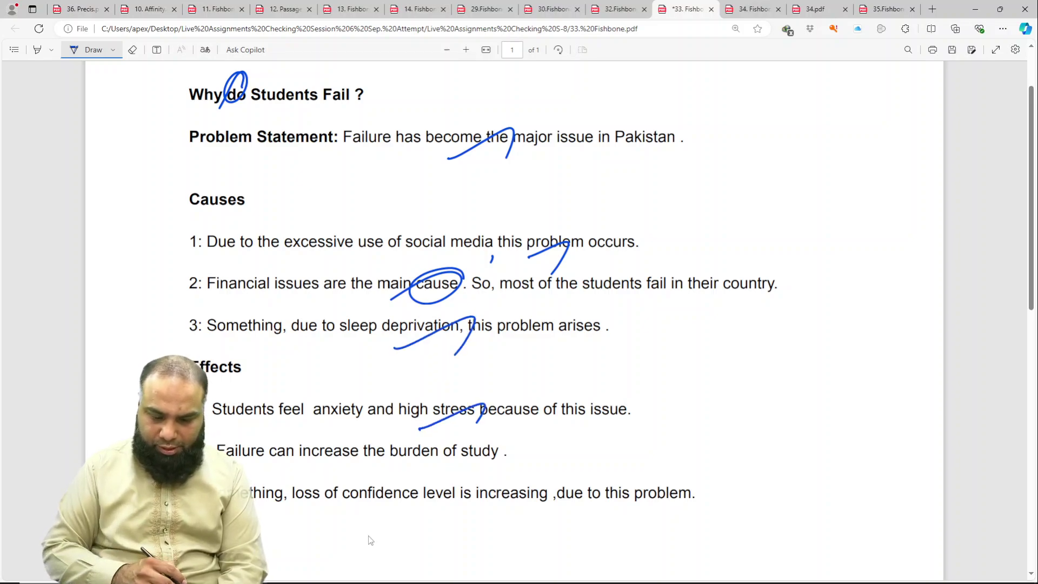
drag(551, 425, 624, 418)
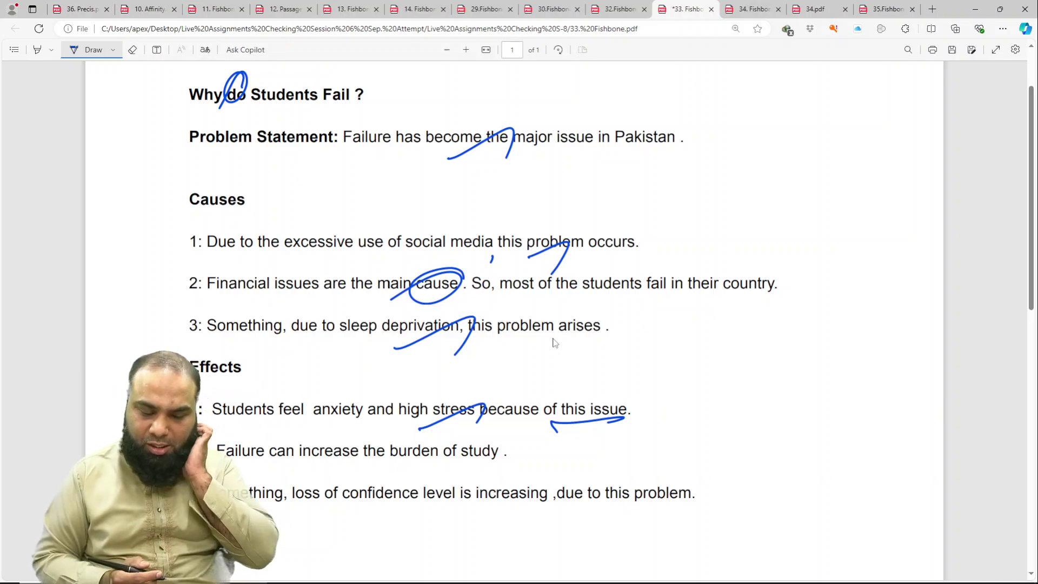
drag(374, 466, 415, 468)
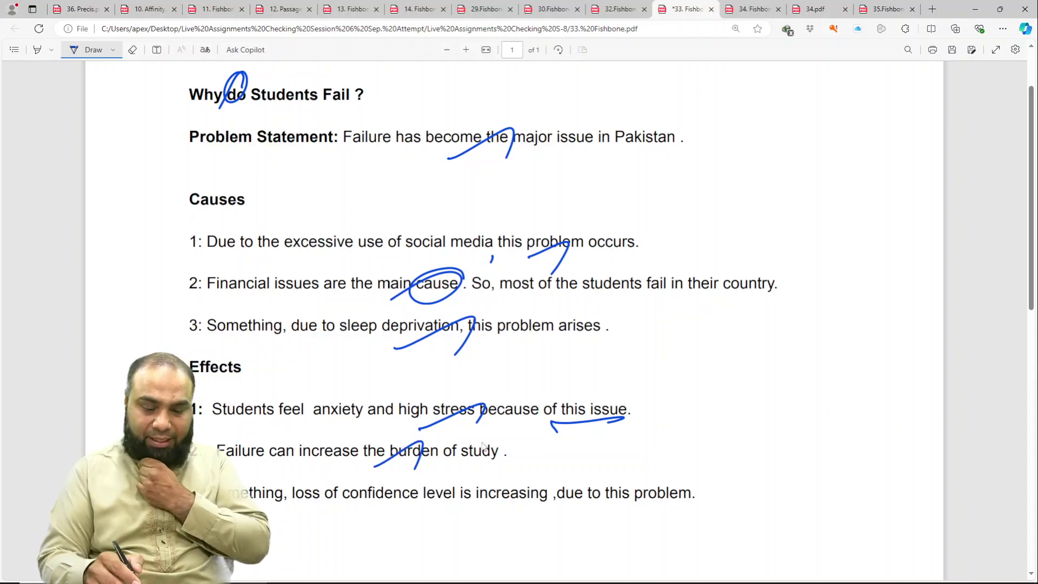
drag(484, 448, 456, 461)
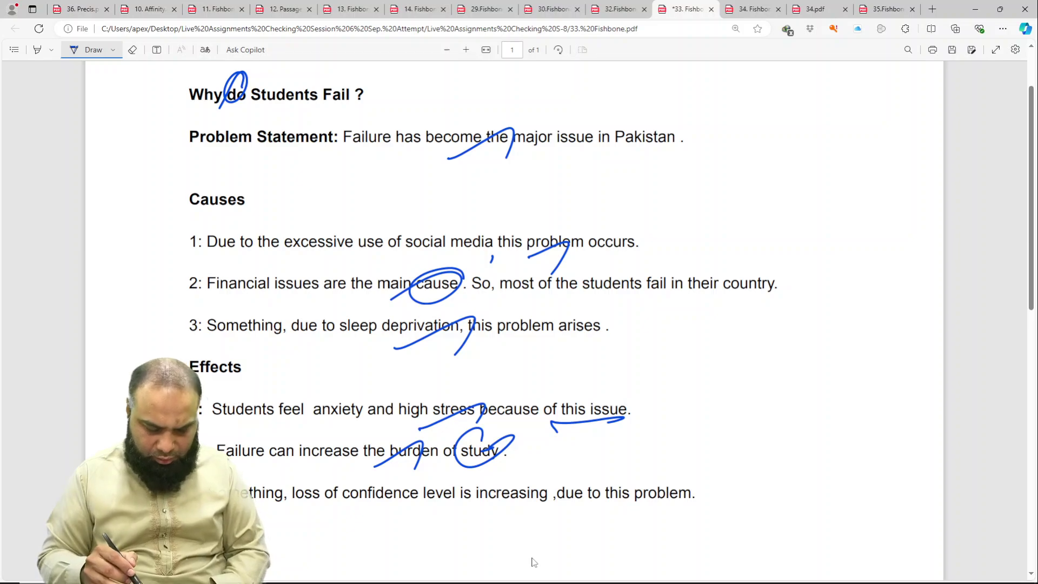
drag(285, 503, 258, 511)
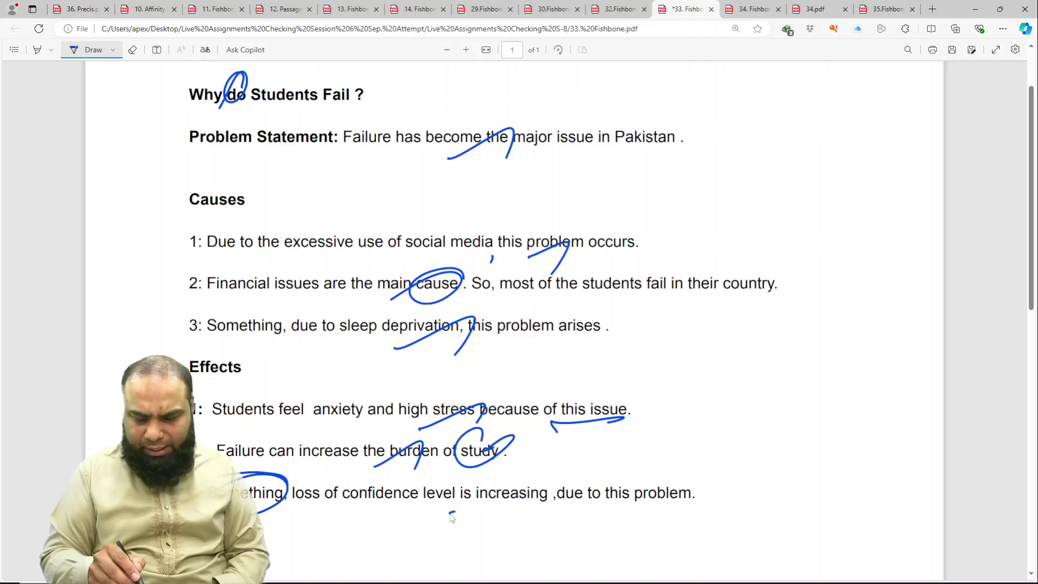
mouse_move(451, 513)
mouse_down()
mouse_move(558, 507)
mouse_move(599, 489)
mouse_up()
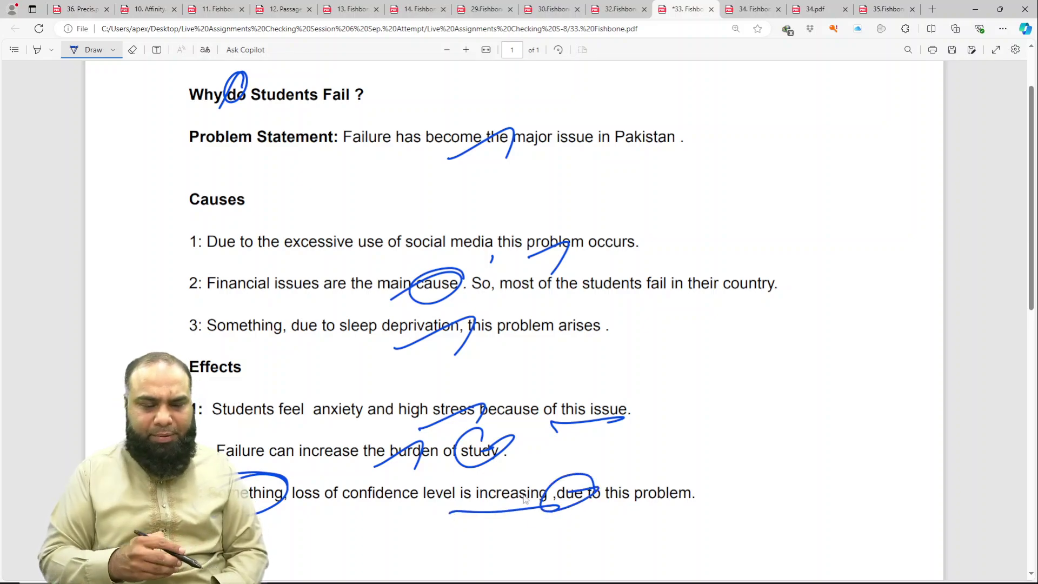
Step: Write and circle the score out of 10, save, and open 34. Fishbone
drag(748, 318, 762, 341)
drag(727, 377, 800, 334)
drag(765, 397, 777, 372)
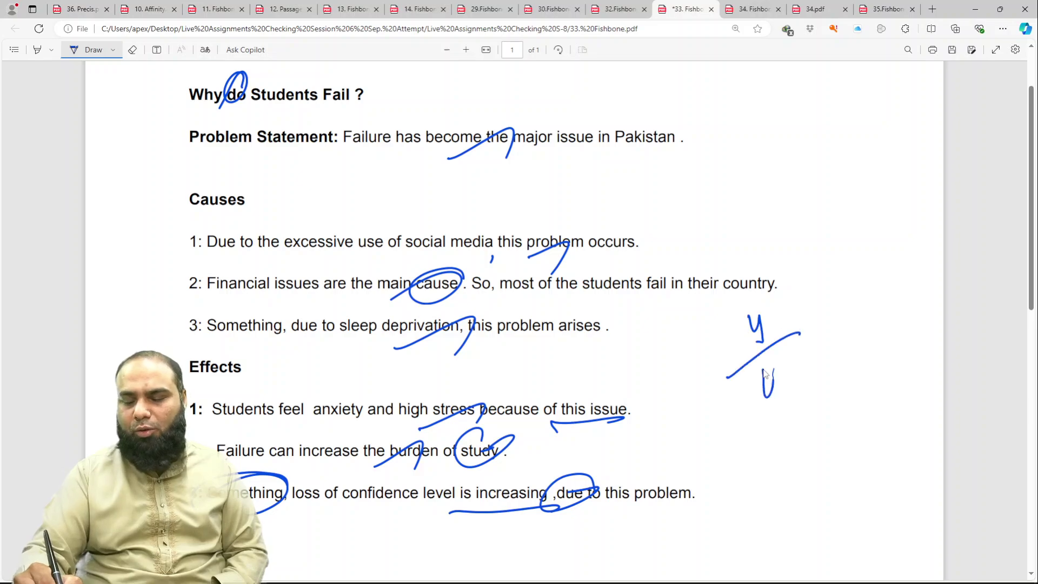
mouse_move(798, 333)
mouse_down()
mouse_move(778, 296)
mouse_move(678, 344)
mouse_up()
key(ctrl+s)
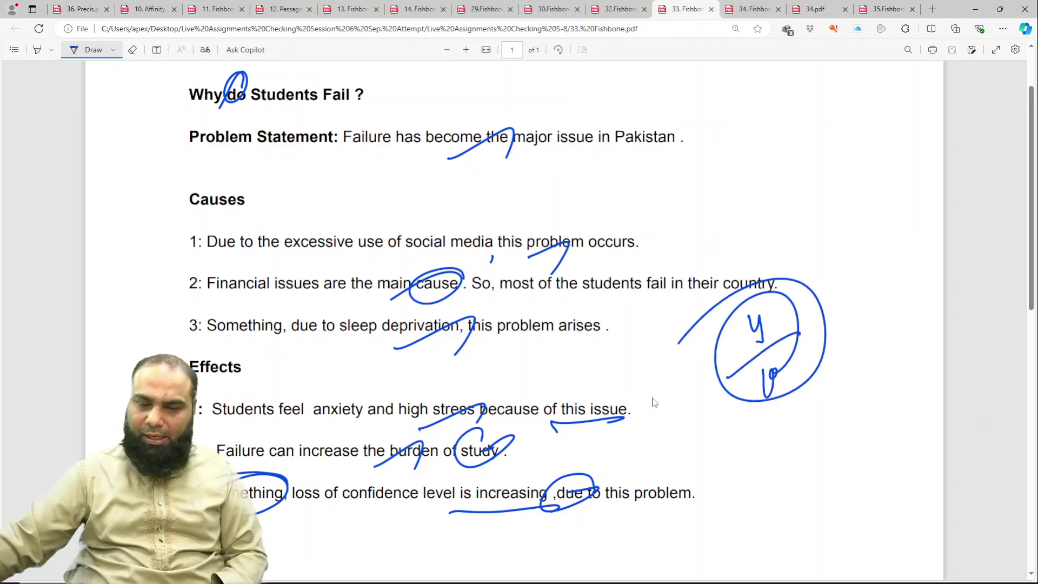
click(751, 10)
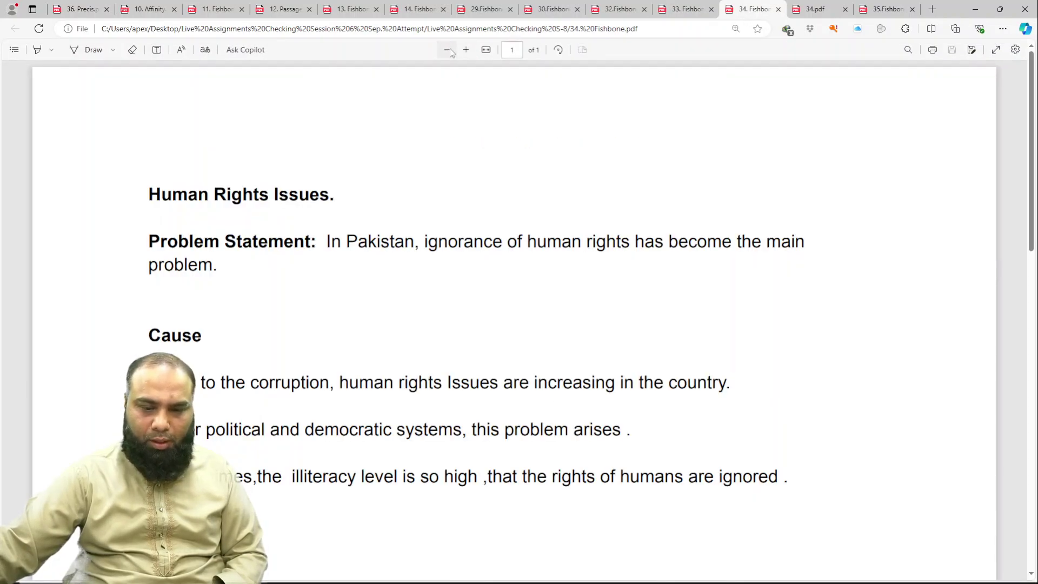
Step: Zoom out three steps, enable the pen, and tick the Human Rights problem statement
click(448, 50)
click(448, 50)
click(448, 50)
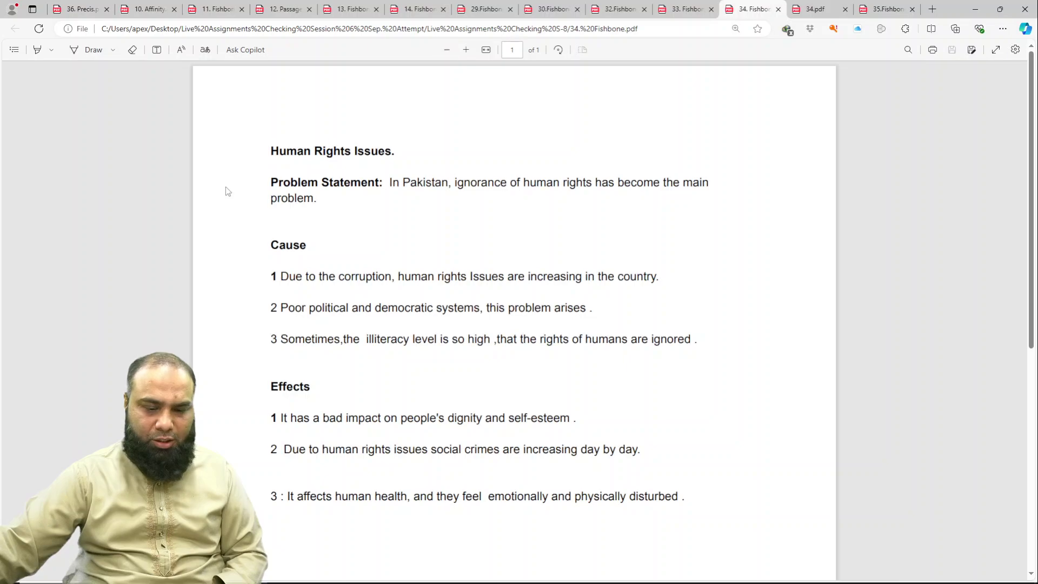
click(89, 50)
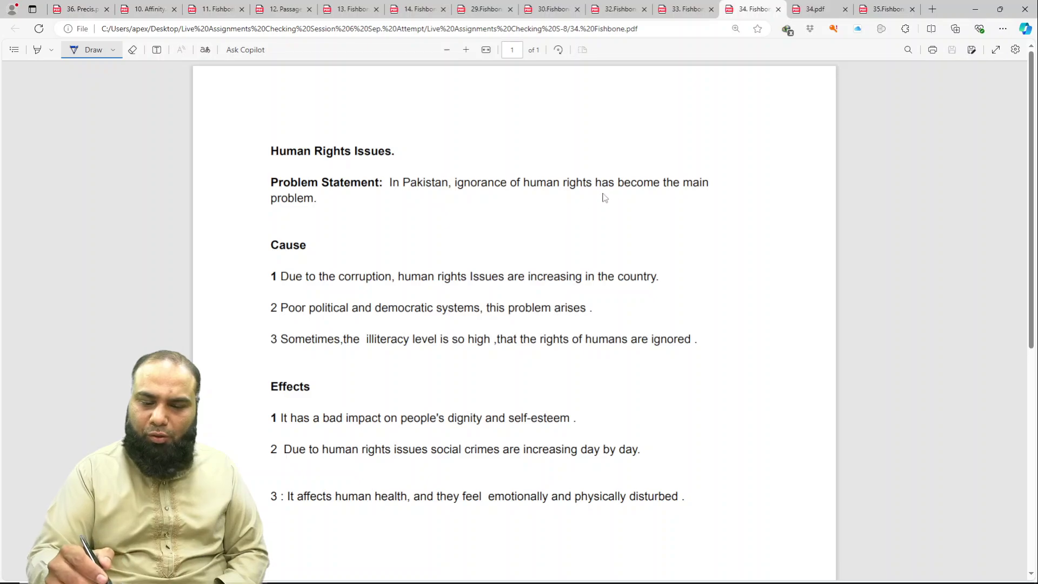
drag(600, 197, 694, 184)
drag(310, 204, 335, 190)
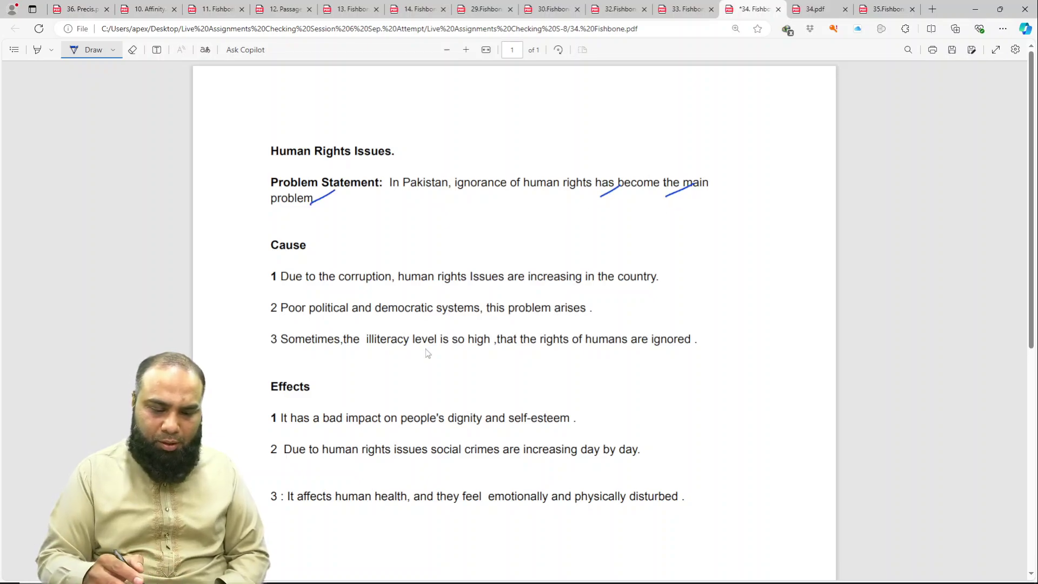
Step: Tick cause line 1 and circle 'Issues', underline cause line 2, and tick cause line 3
drag(348, 288, 375, 274)
mouse_move(496, 290)
mouse_down()
mouse_move(527, 276)
mouse_move(445, 292)
mouse_up()
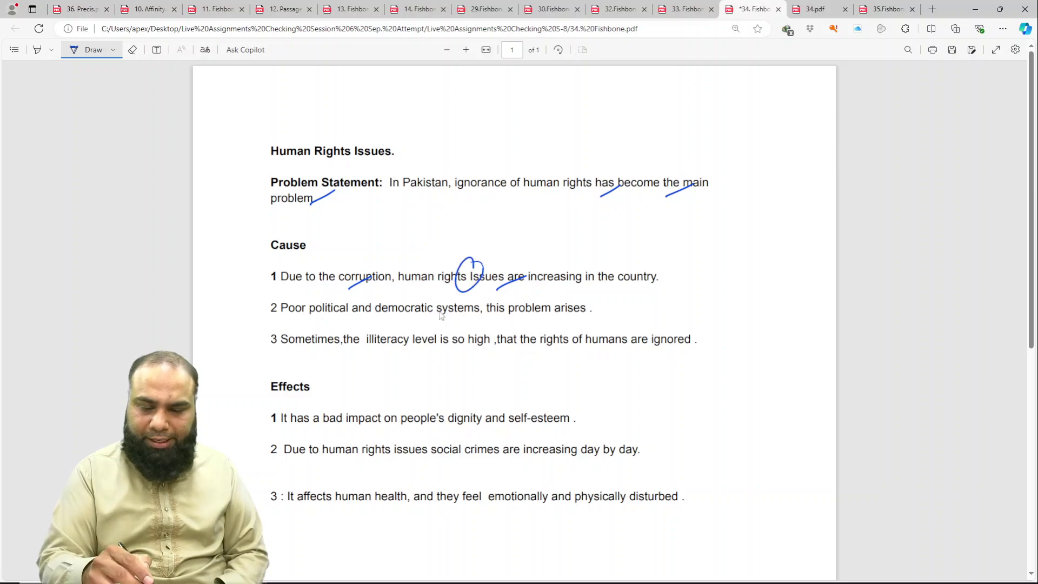
drag(592, 283, 627, 270)
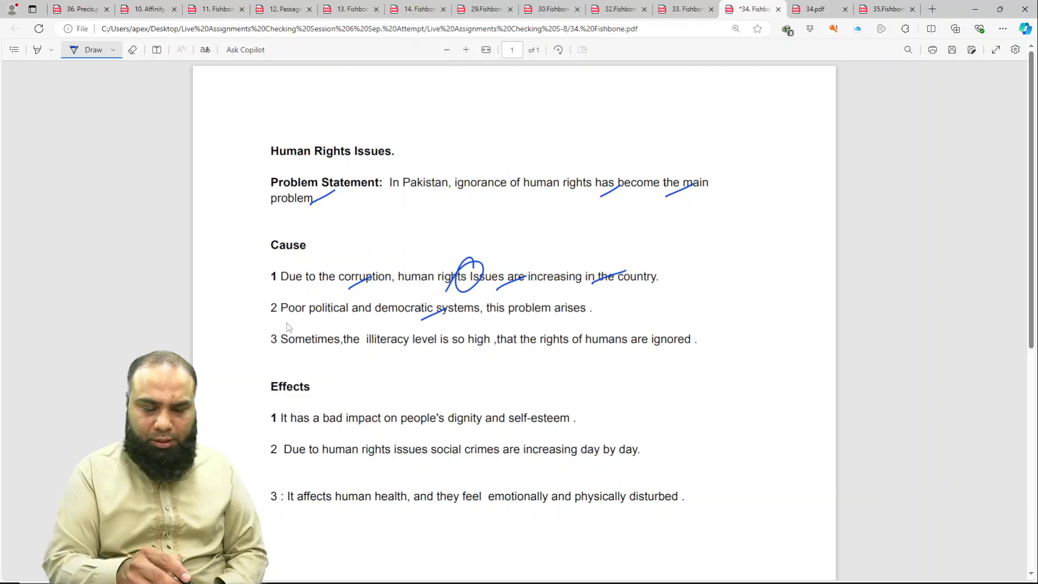
drag(286, 321, 601, 312)
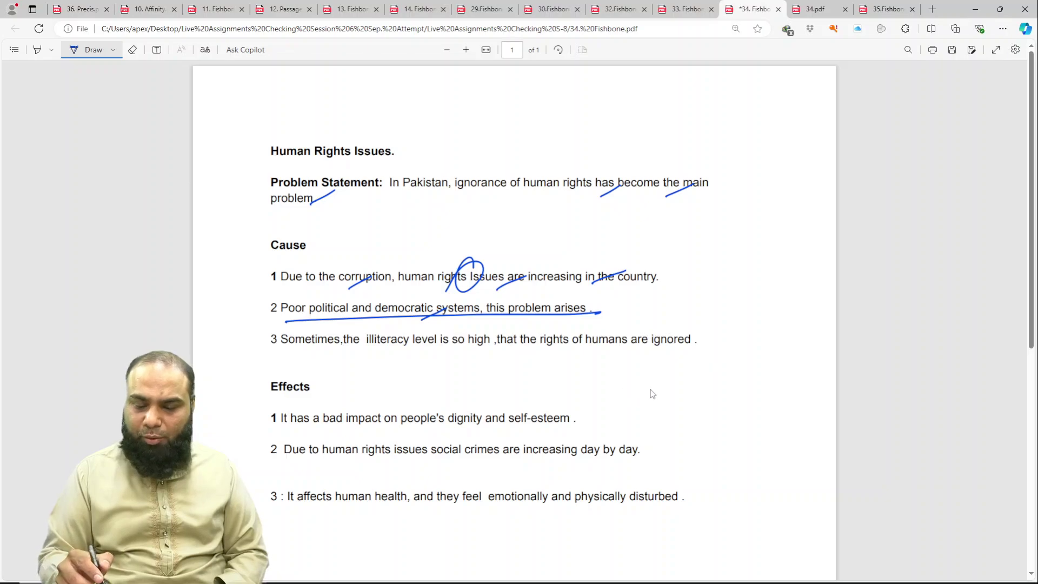
mouse_move(510, 346)
mouse_down()
mouse_move(558, 327)
mouse_move(503, 348)
mouse_up()
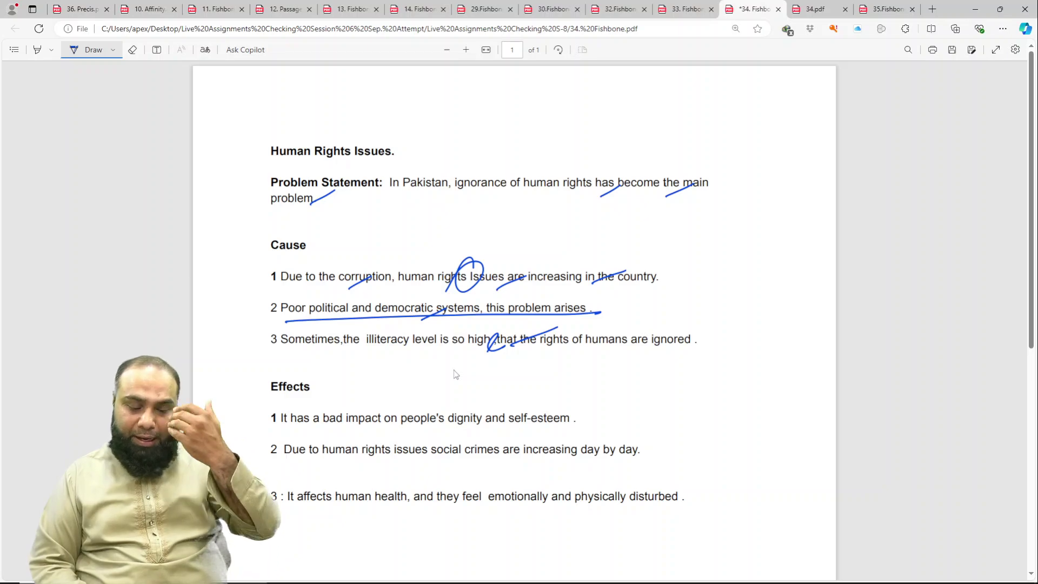
Step: Tick 'dignity', 'increasing', 'health' and 'emotionally and physically' in the effect lines
drag(450, 416, 490, 398)
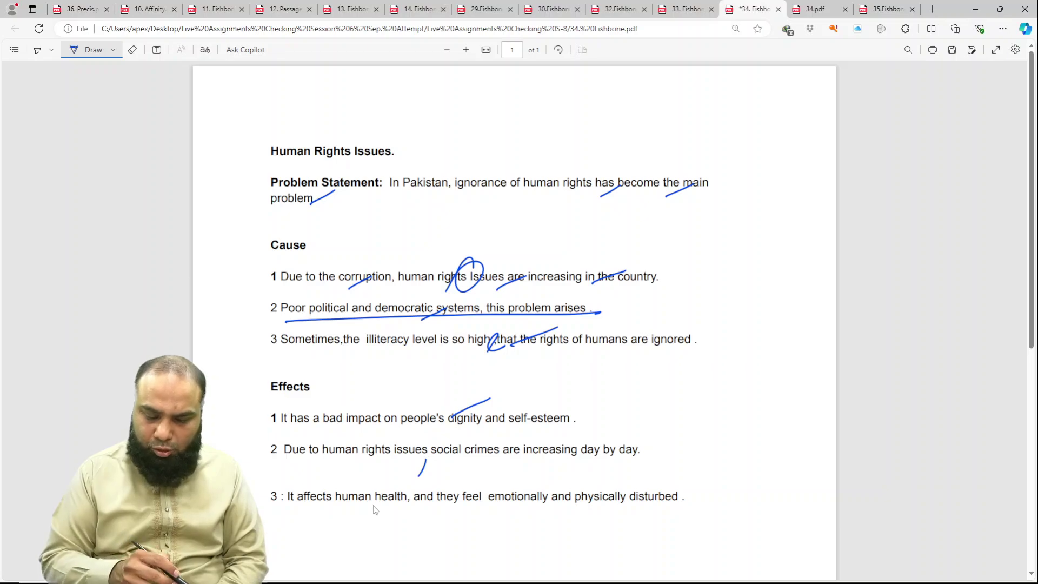
drag(518, 457, 551, 442)
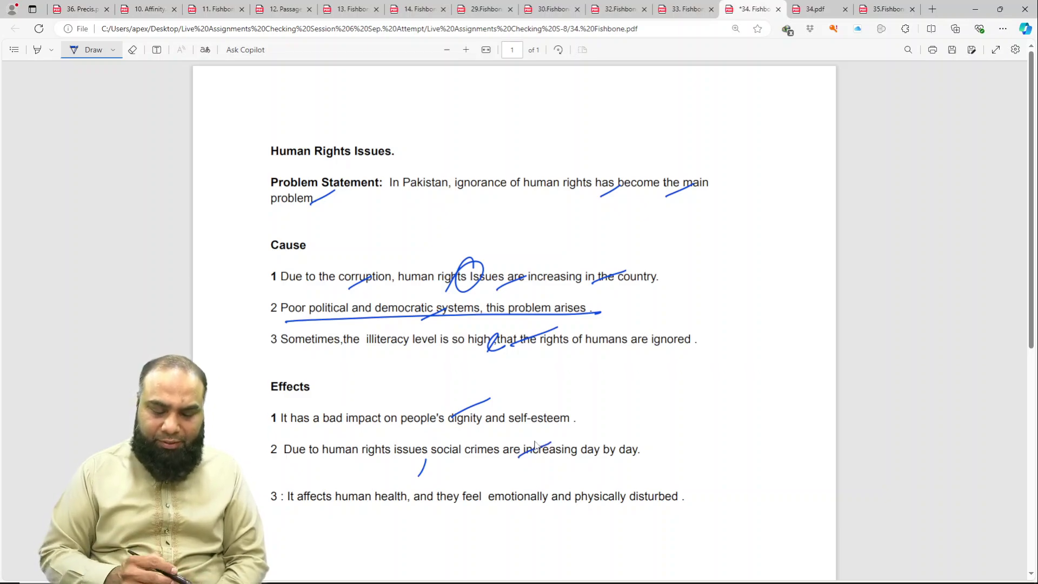
drag(367, 510, 393, 492)
mouse_move(537, 513)
mouse_down()
mouse_move(570, 494)
mouse_move(634, 485)
mouse_up()
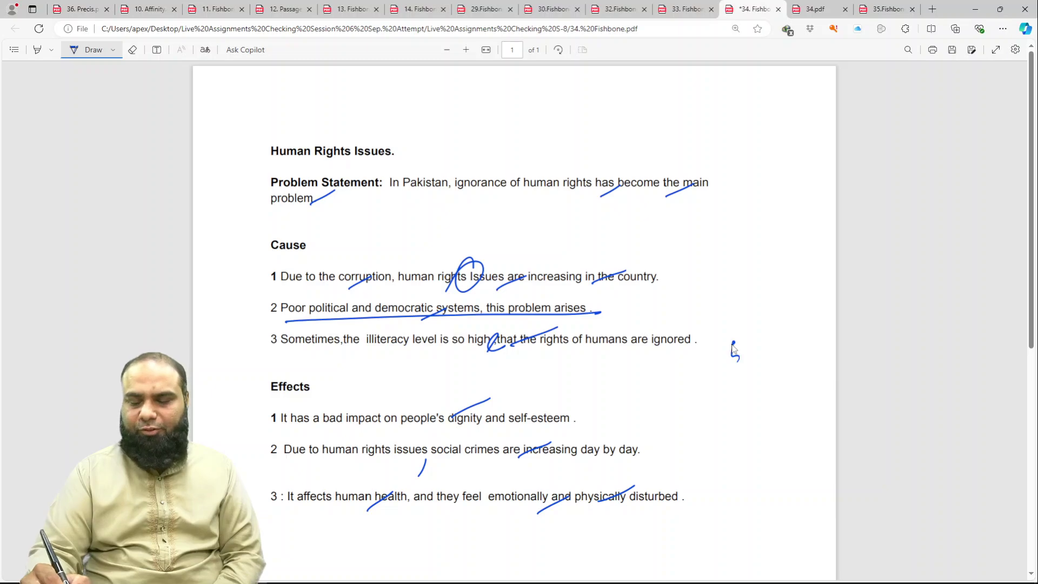
Step: Write and circle 5.6/10, save, and switch to the 34.pdf copy with Ctrl+Tab
mouse_move(733, 348)
mouse_down()
mouse_move(747, 334)
mouse_move(754, 345)
mouse_up()
drag(701, 396, 785, 351)
drag(743, 384, 777, 354)
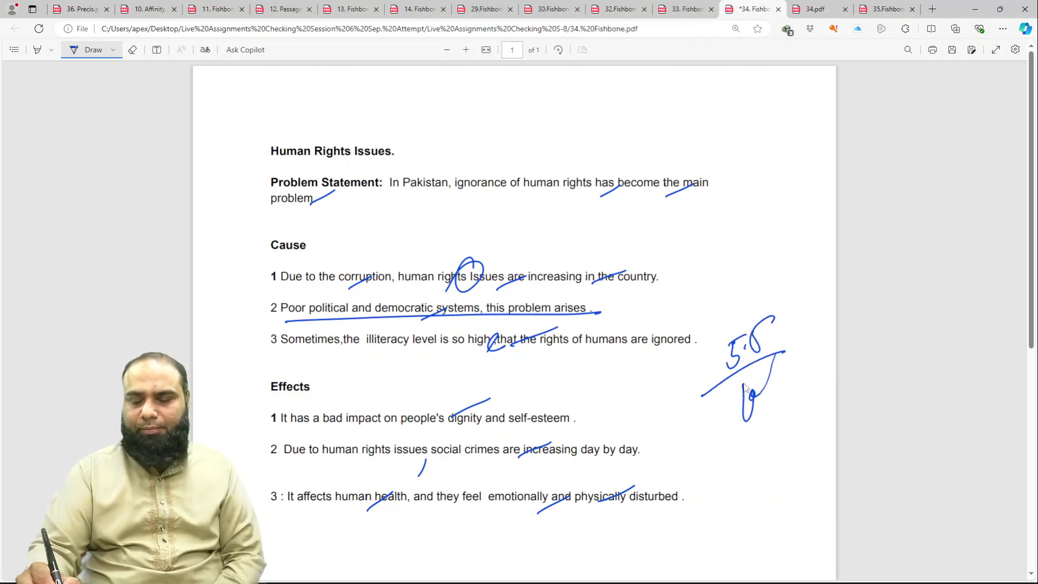
mouse_move(773, 316)
mouse_down()
mouse_move(740, 290)
mouse_move(626, 342)
mouse_up()
key(ctrl+s)
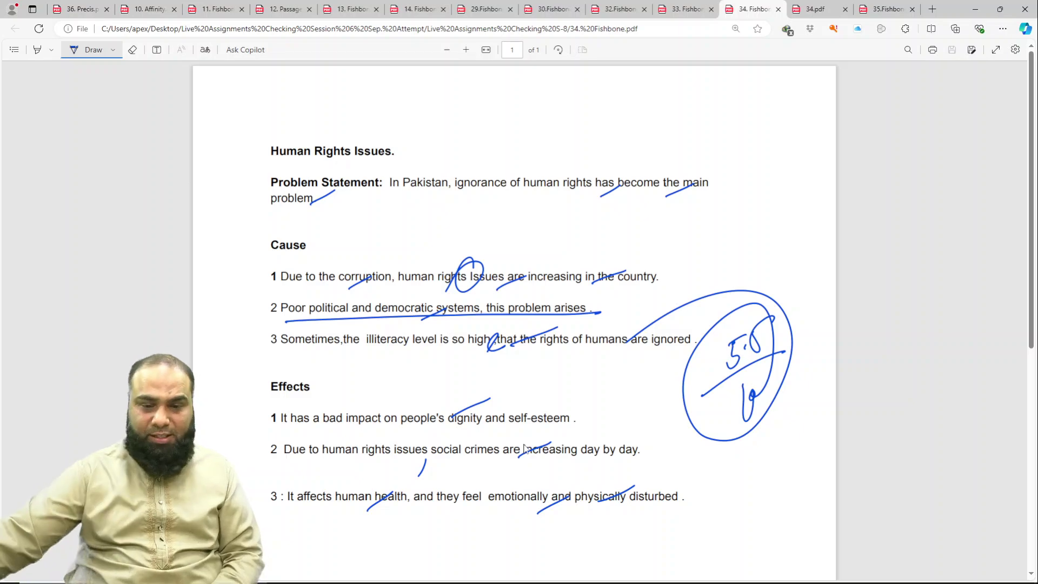
key(ctrl+Tab)
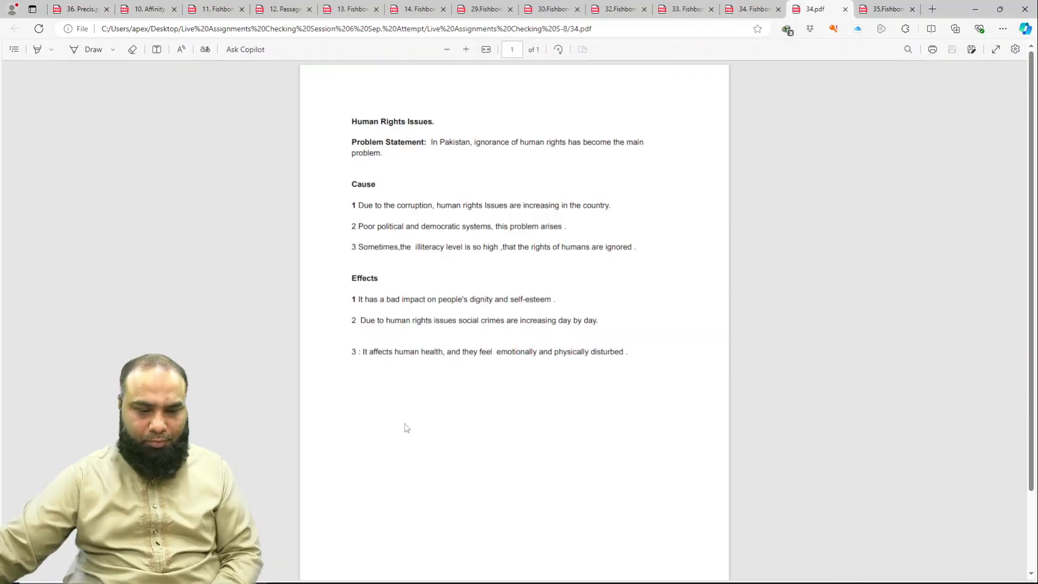
Step: Enlarge the unmarked page, compare it with the marked 34. Fishbone, and close the 34.pdf duplicate
click(466, 49)
click(466, 49)
click(466, 50)
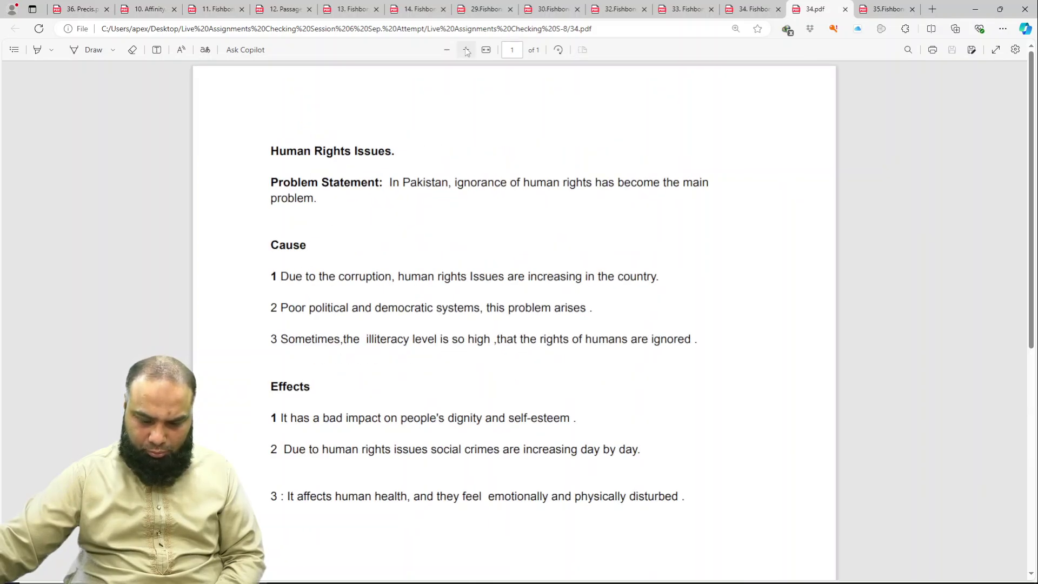
click(753, 9)
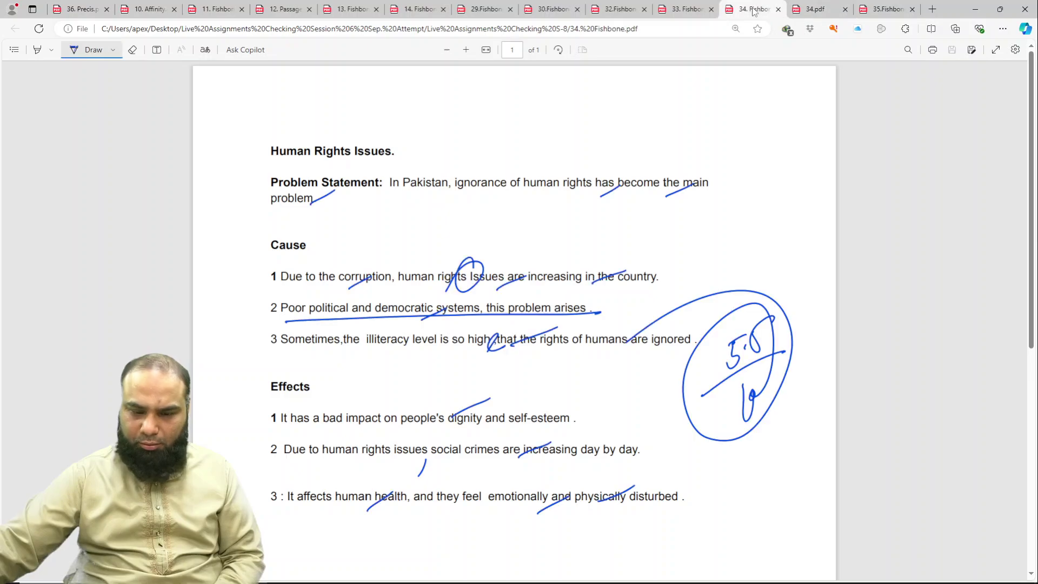
click(825, 13)
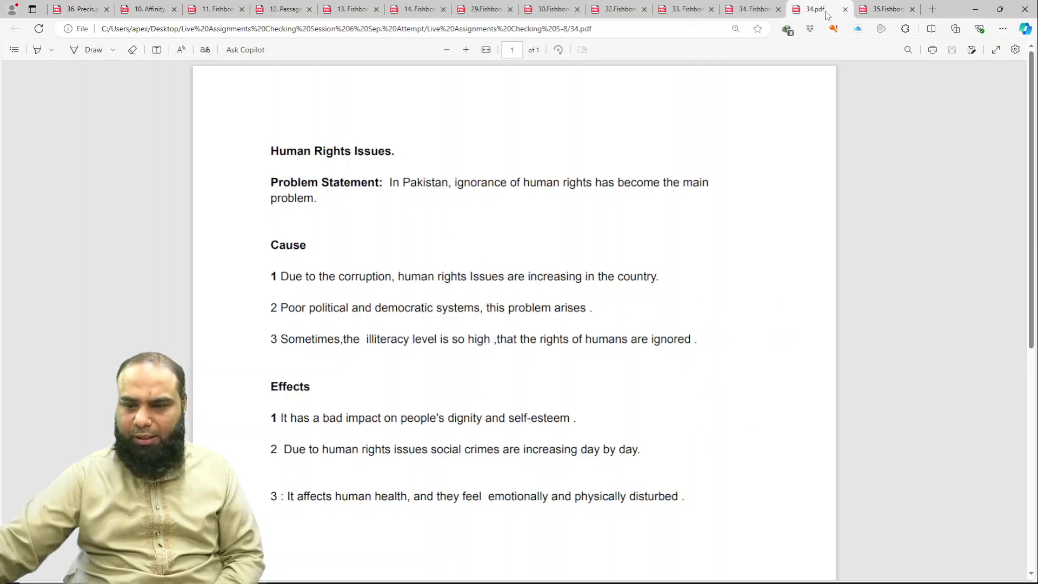
click(845, 10)
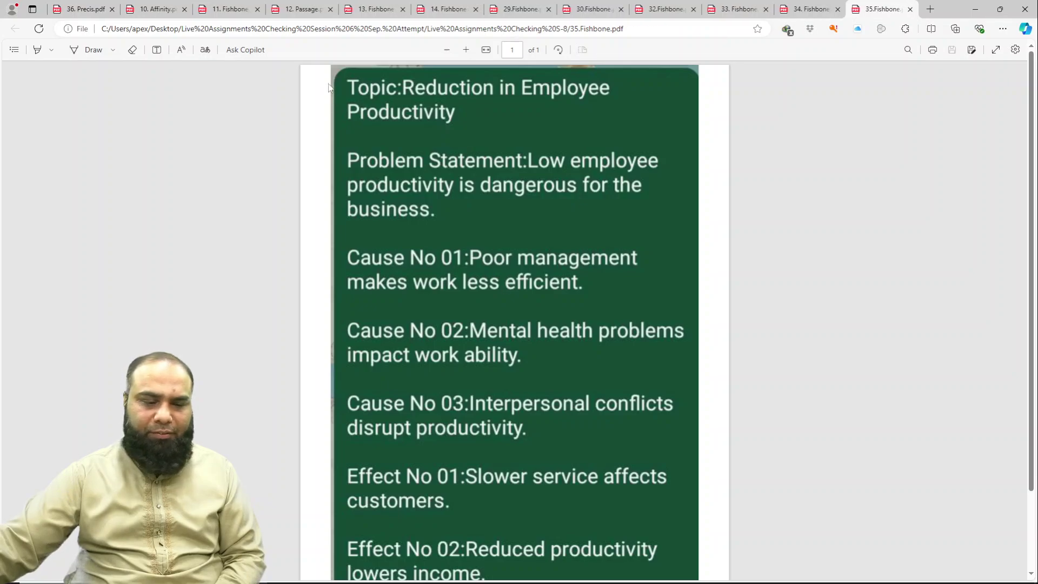
Step: Set the pen to yellow, underline 'Reduction', and tick the problem statement and Cause No 01
click(120, 51)
click(231, 112)
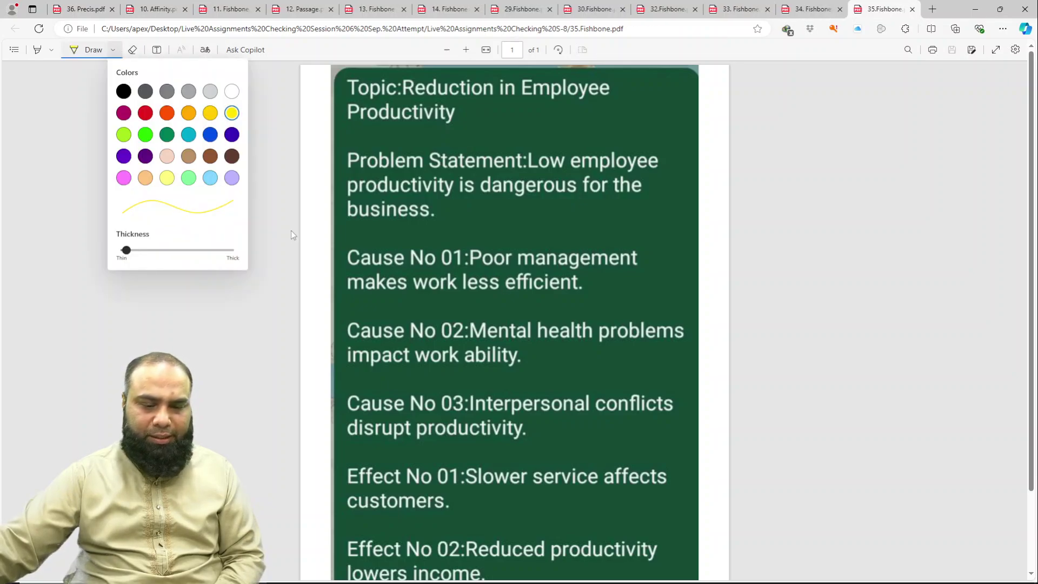
click(290, 229)
drag(447, 116, 489, 93)
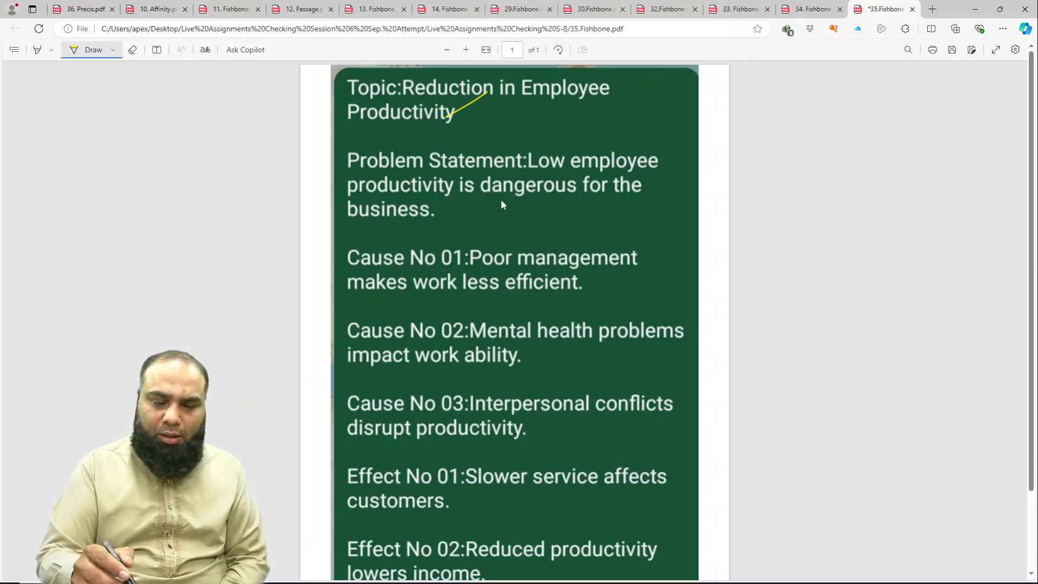
drag(380, 222, 416, 208)
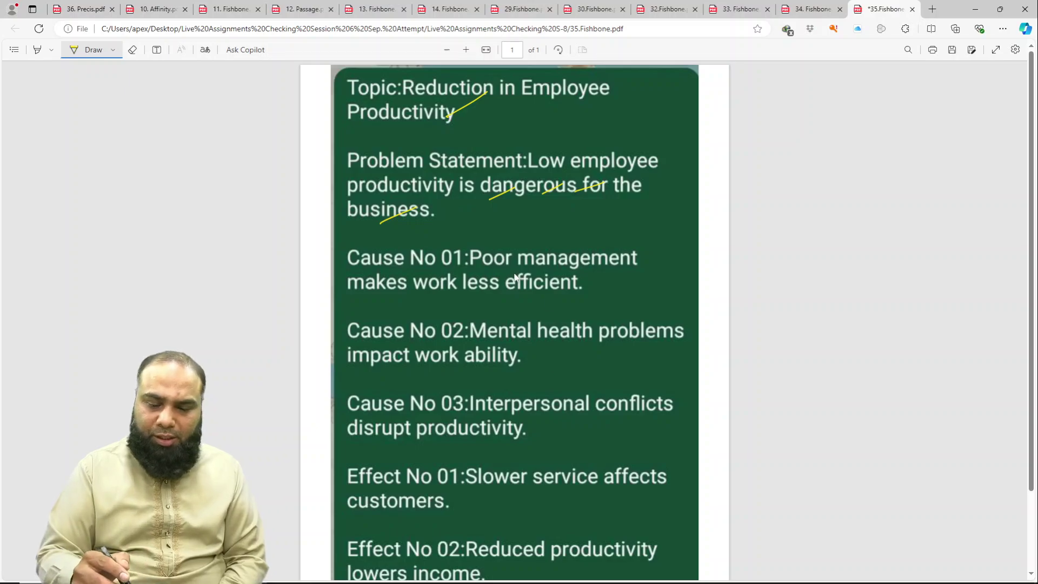
drag(497, 283, 535, 265)
drag(538, 286, 567, 276)
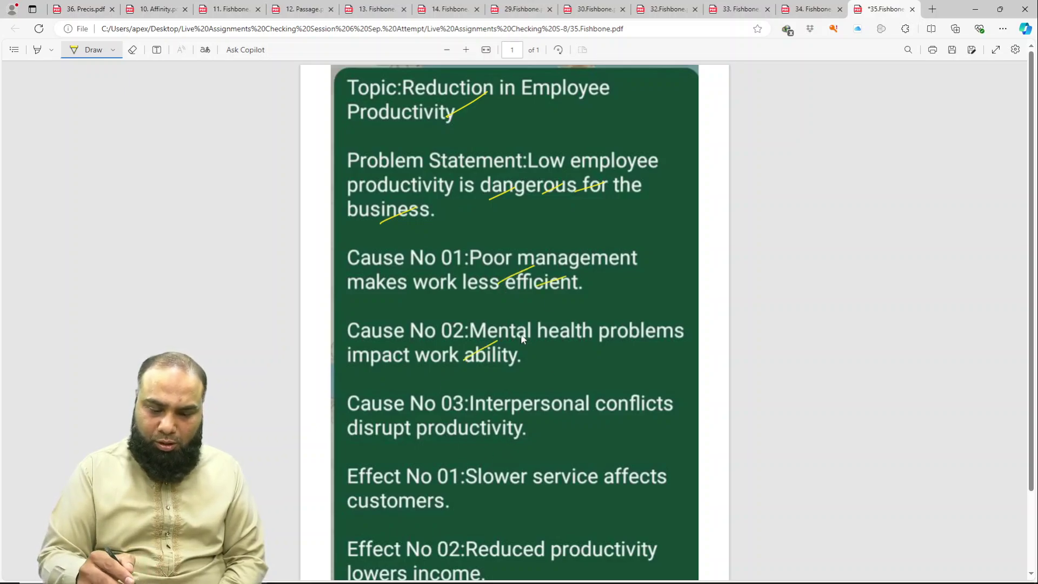
Step: Tick Effects 01 and 02, write and circle a score of 8, and close Edge
drag(587, 427, 630, 407)
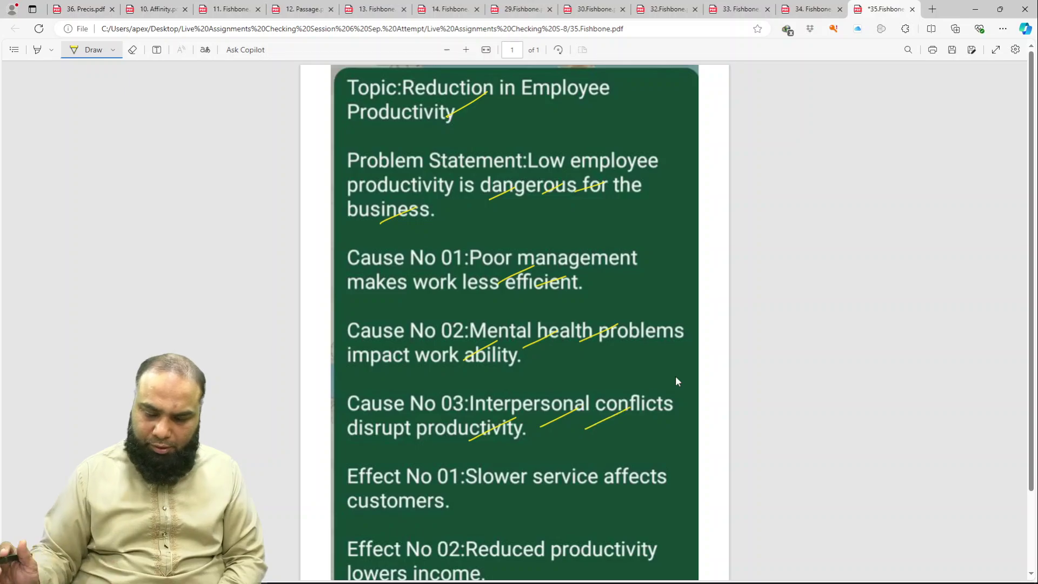
scroll(675, 378, down, 3)
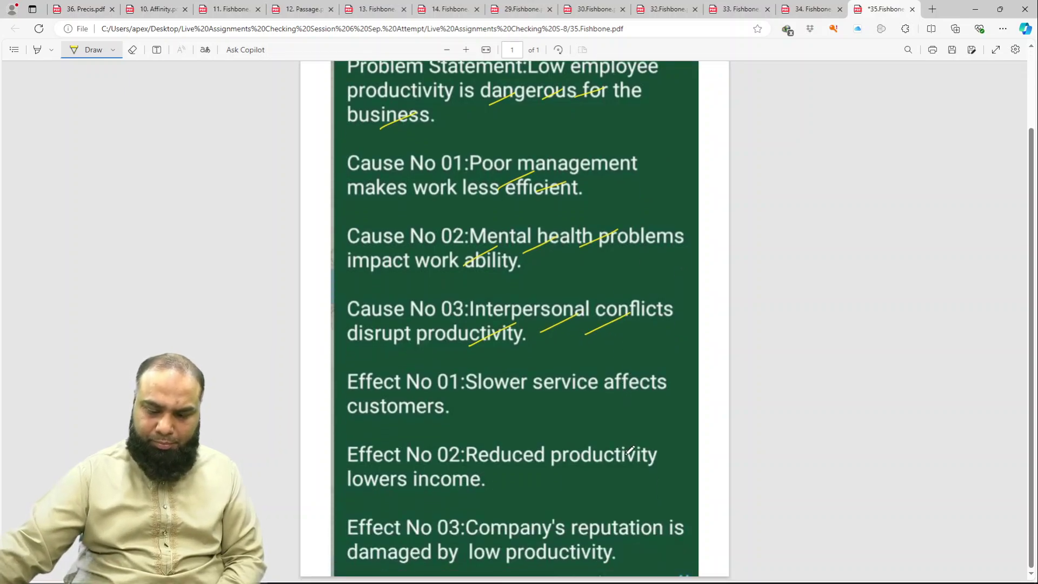
mouse_move(485, 409)
mouse_down()
mouse_move(526, 387)
mouse_move(577, 385)
mouse_up()
mouse_move(518, 478)
mouse_down()
mouse_move(556, 458)
mouse_move(605, 456)
mouse_up()
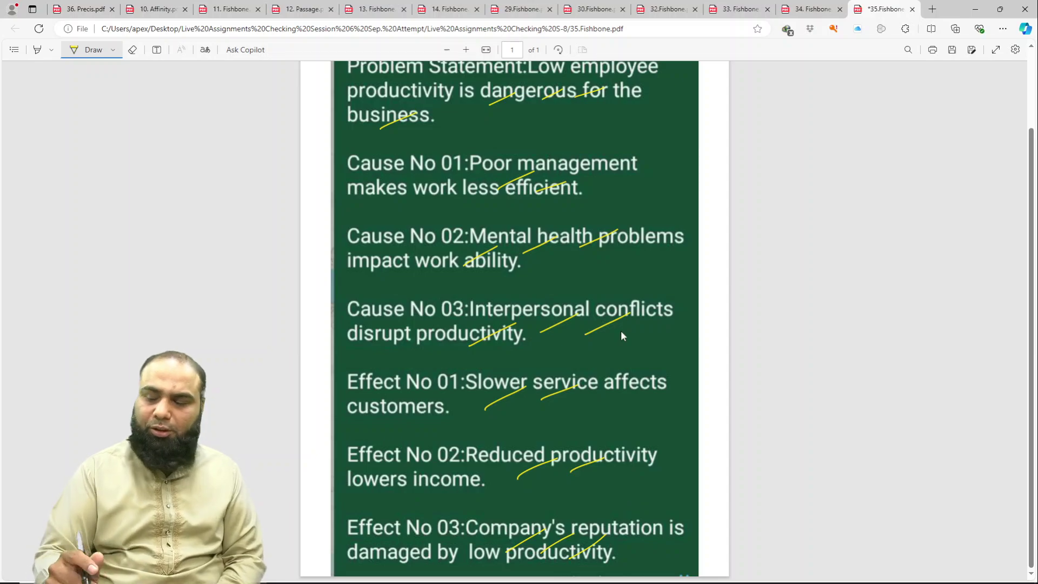
scroll(621, 331, up, 5)
scroll(613, 302, down, 5)
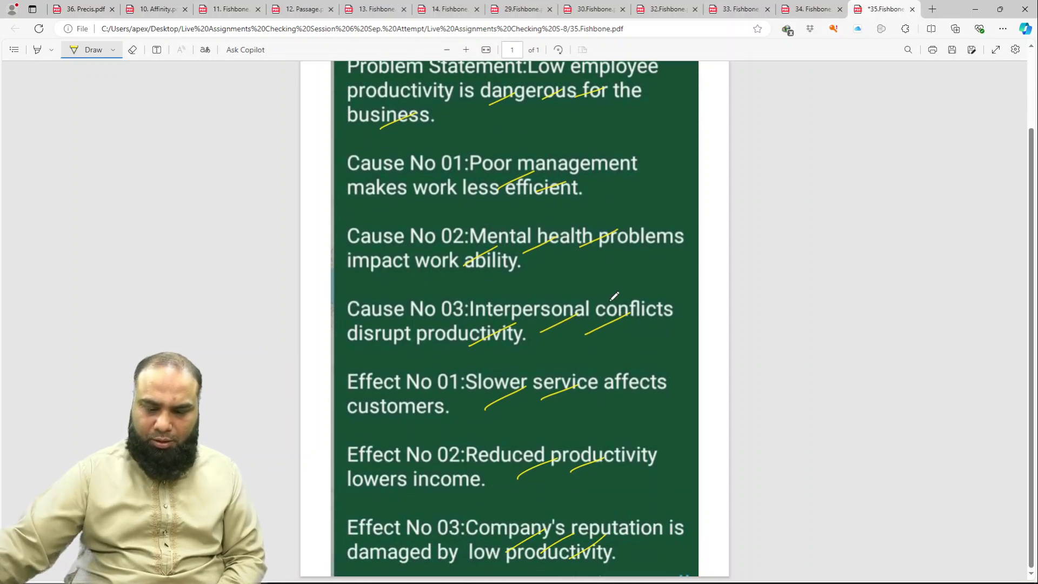
mouse_move(630, 345)
mouse_down()
mouse_move(585, 389)
mouse_move(619, 382)
mouse_up()
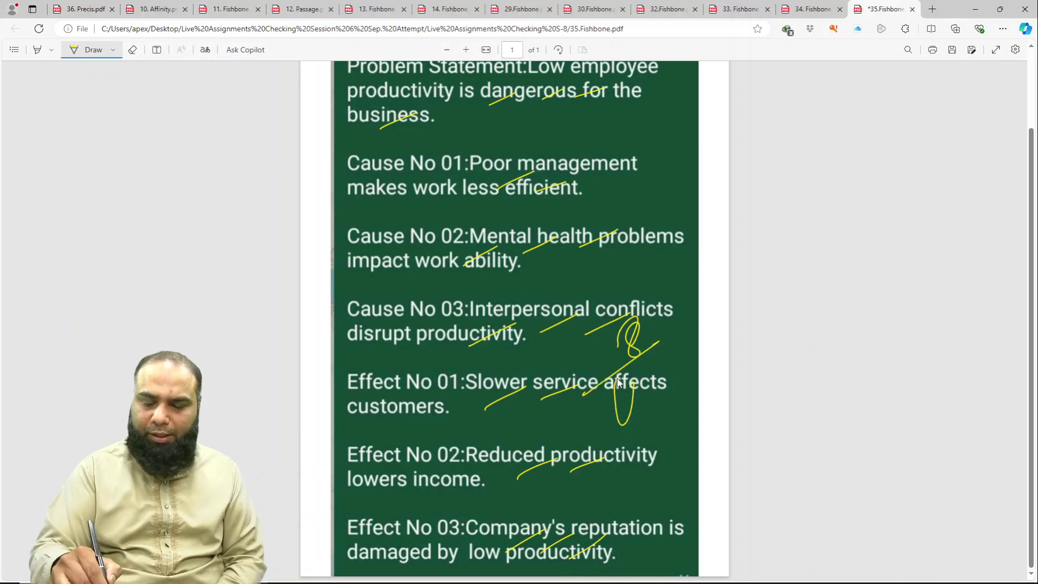
mouse_move(637, 290)
mouse_down()
mouse_move(656, 346)
mouse_move(516, 350)
mouse_up()
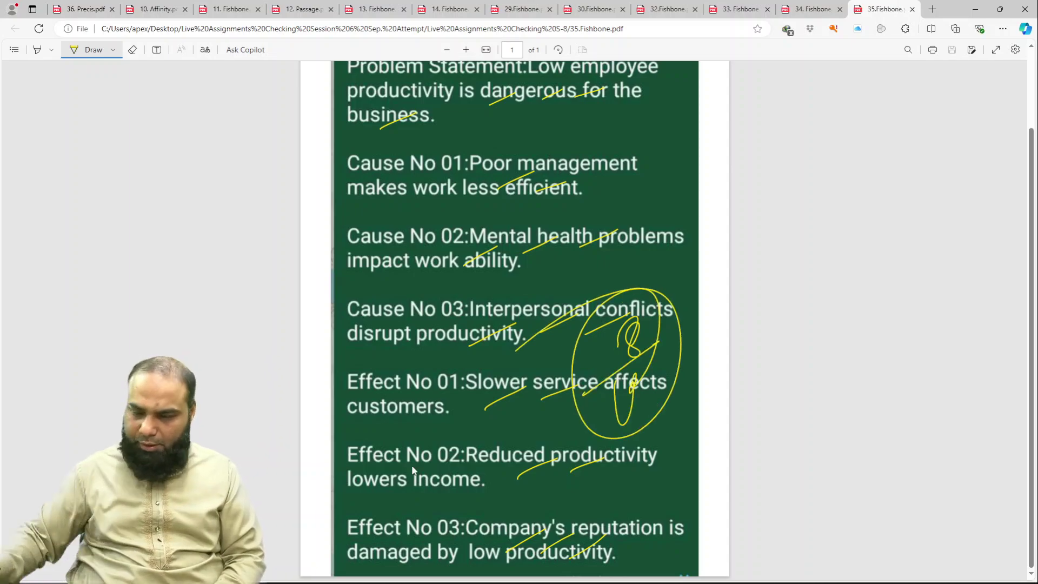
click(1024, 8)
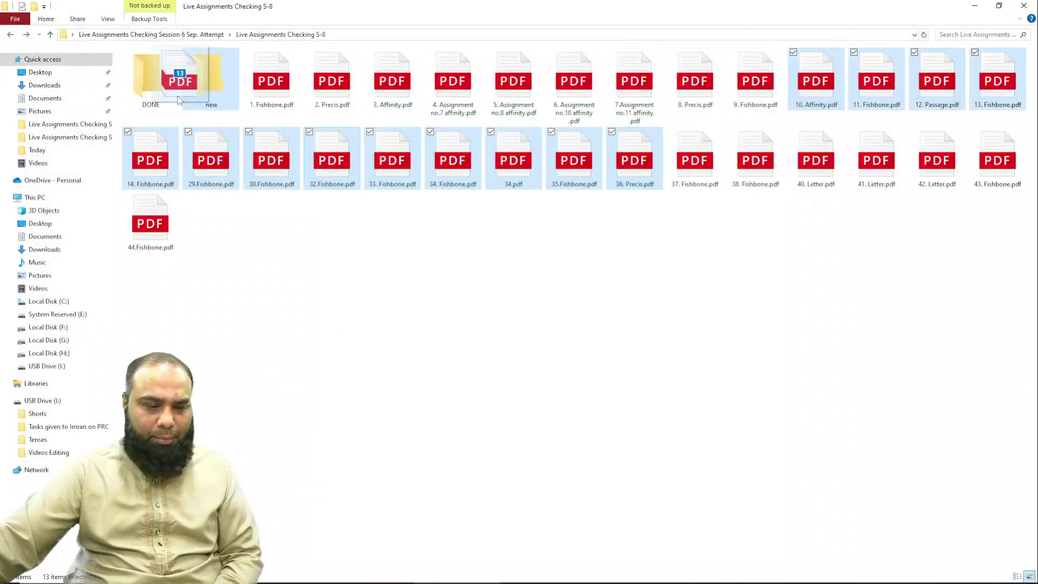
Step: Move the 13 marked PDFs into the new folder, then open files 1–9, 37, 38 and 40 in Edge
drag(335, 172, 196, 89)
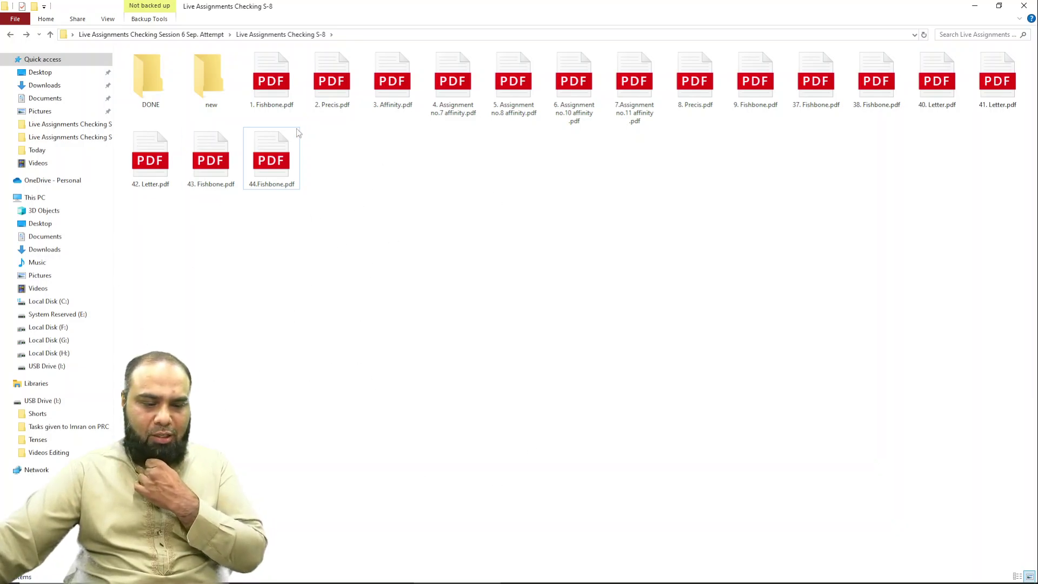
drag(245, 89, 762, 107)
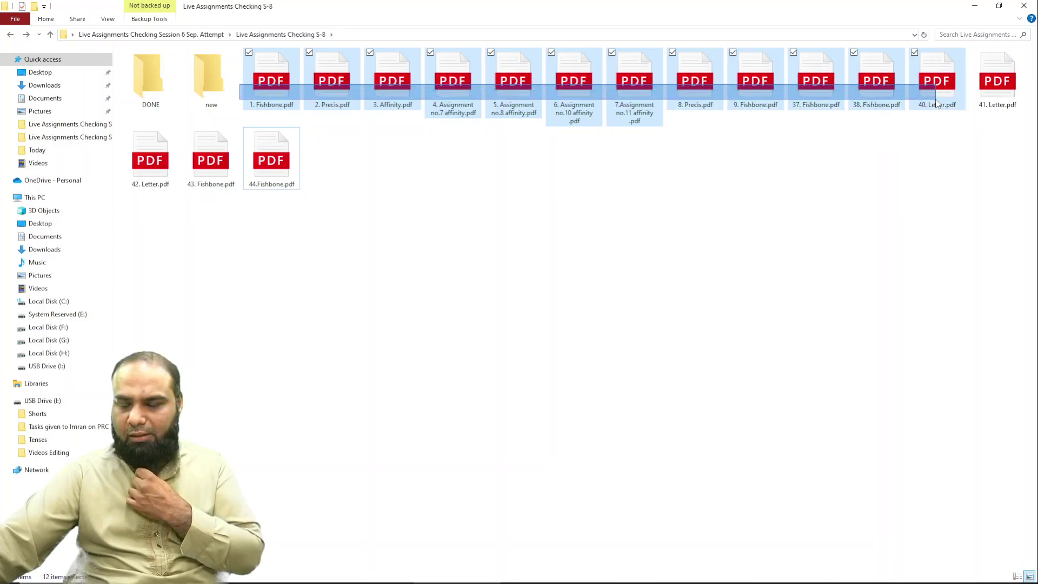
drag(762, 107, 929, 85)
double_click(929, 85)
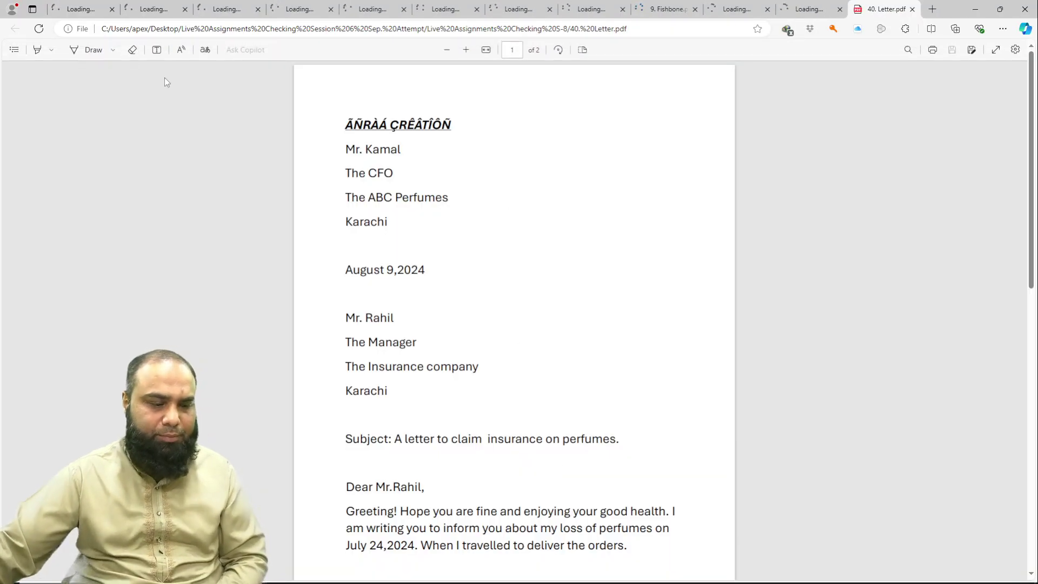
Step: In 1. Fishbone.pdf, tick the problem statement, three causes and three effects in blue ink
click(78, 10)
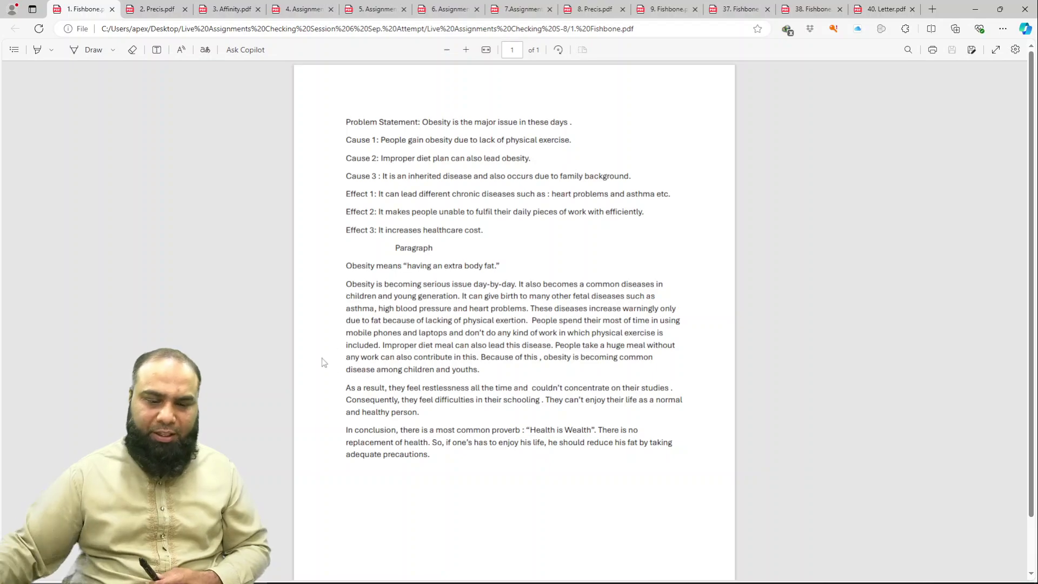
click(467, 49)
click(467, 49)
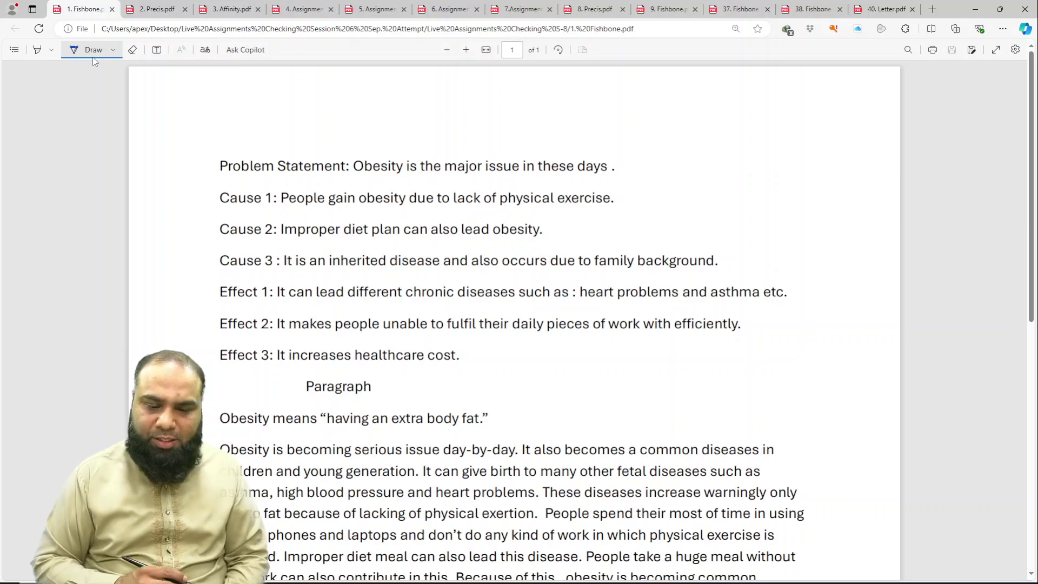
drag(447, 182, 498, 180)
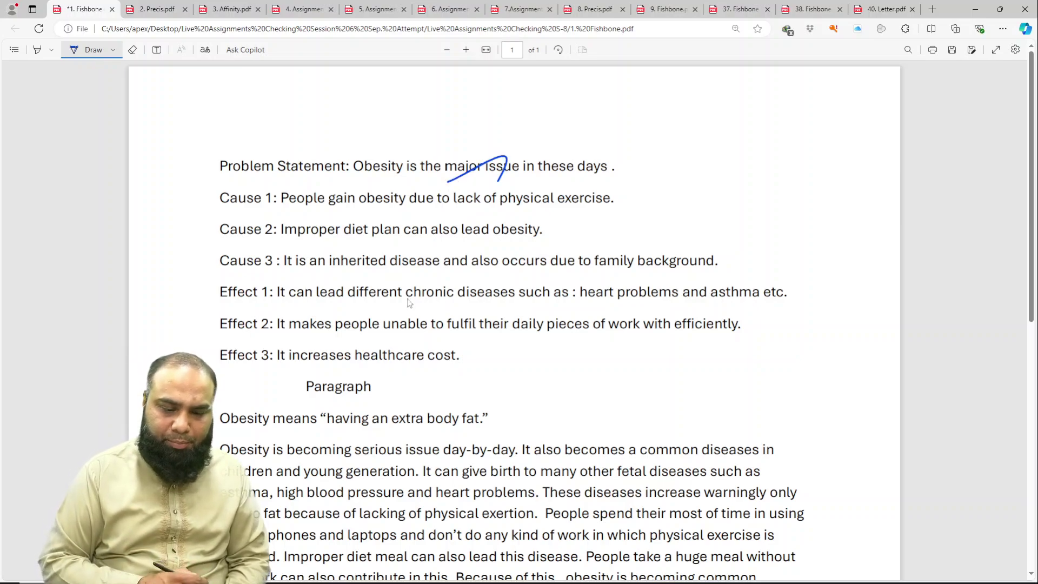
drag(445, 216, 473, 224)
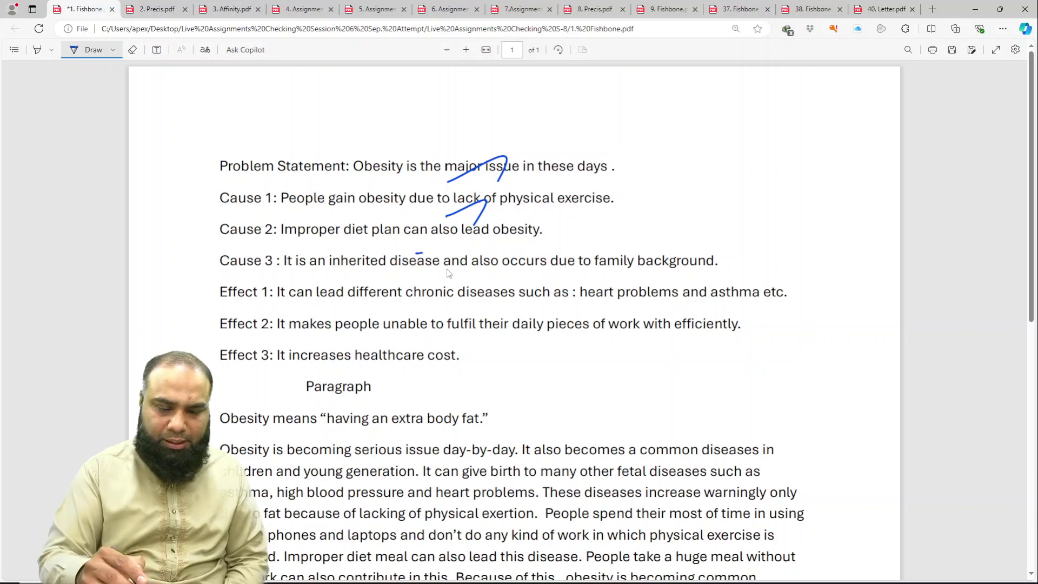
drag(416, 252, 468, 248)
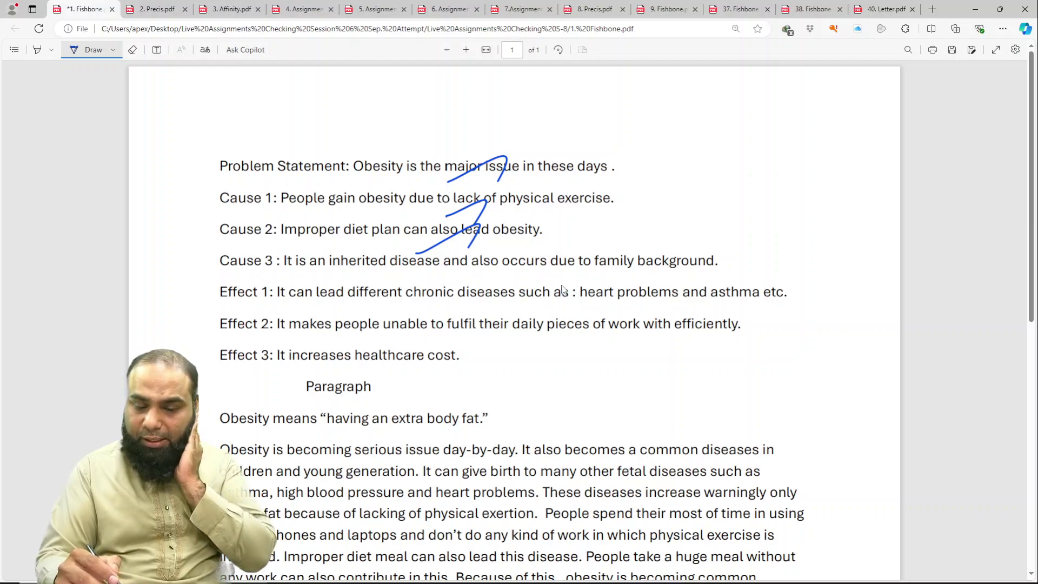
mouse_move(564, 275)
mouse_down()
mouse_move(588, 263)
mouse_move(595, 278)
mouse_move(738, 263)
mouse_up()
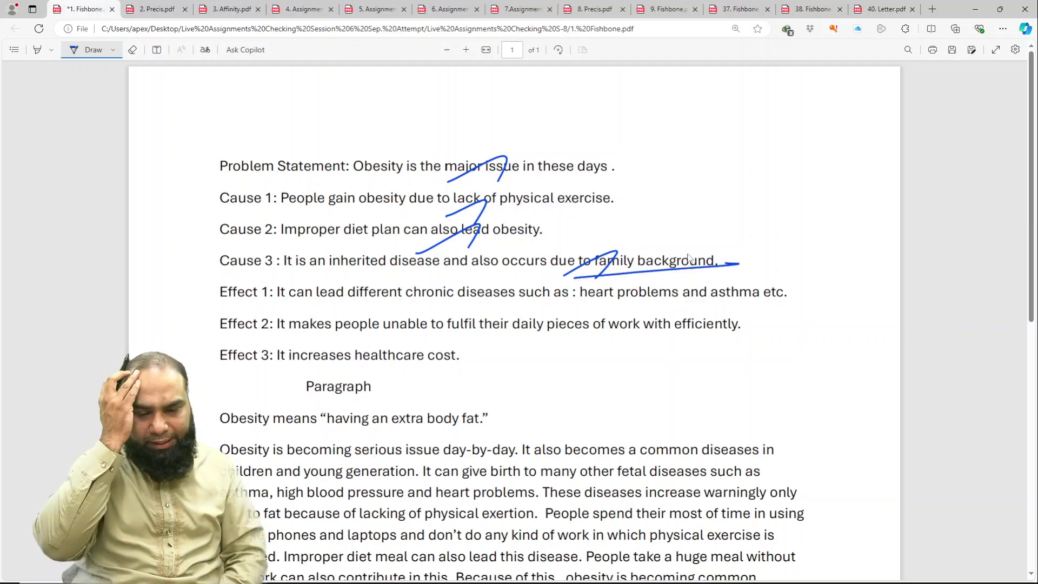
drag(457, 304, 500, 299)
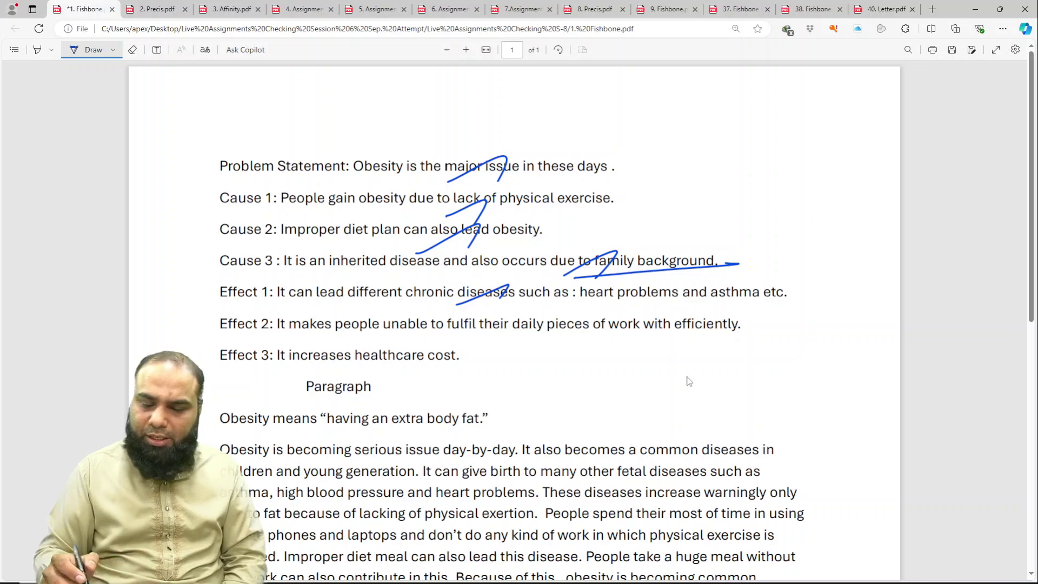
drag(421, 342, 471, 335)
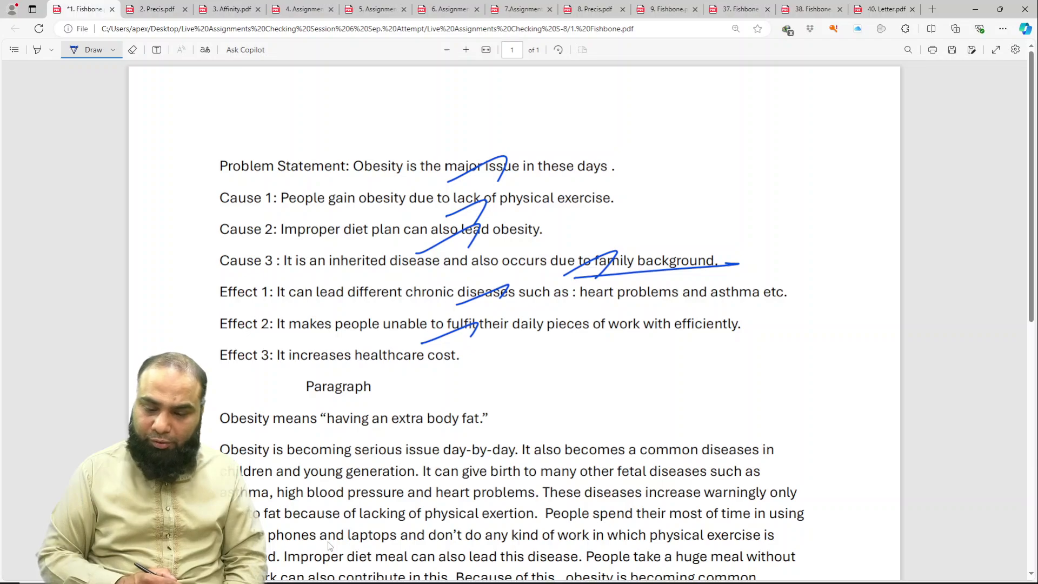
drag(370, 370, 390, 376)
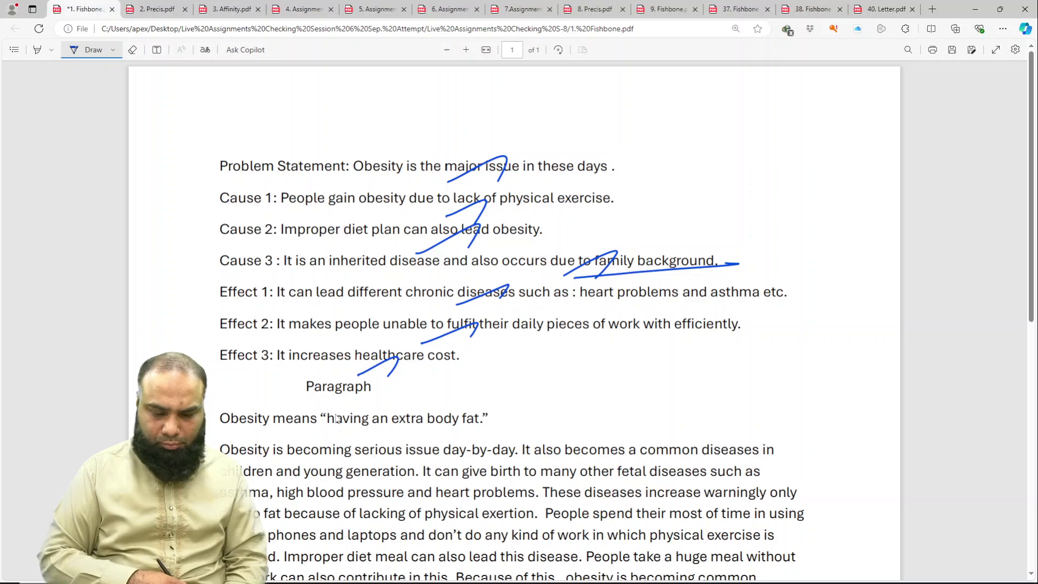
Step: Write a circled 7.6/10 score at the top right of the fishbone page
mouse_move(744, 186)
mouse_down()
mouse_move(757, 204)
mouse_move(751, 218)
mouse_move(767, 189)
mouse_up()
drag(792, 157, 771, 181)
mouse_move(767, 234)
mouse_down()
mouse_move(769, 250)
mouse_move(778, 227)
mouse_up()
drag(767, 258, 809, 244)
scroll(586, 314, down, 1)
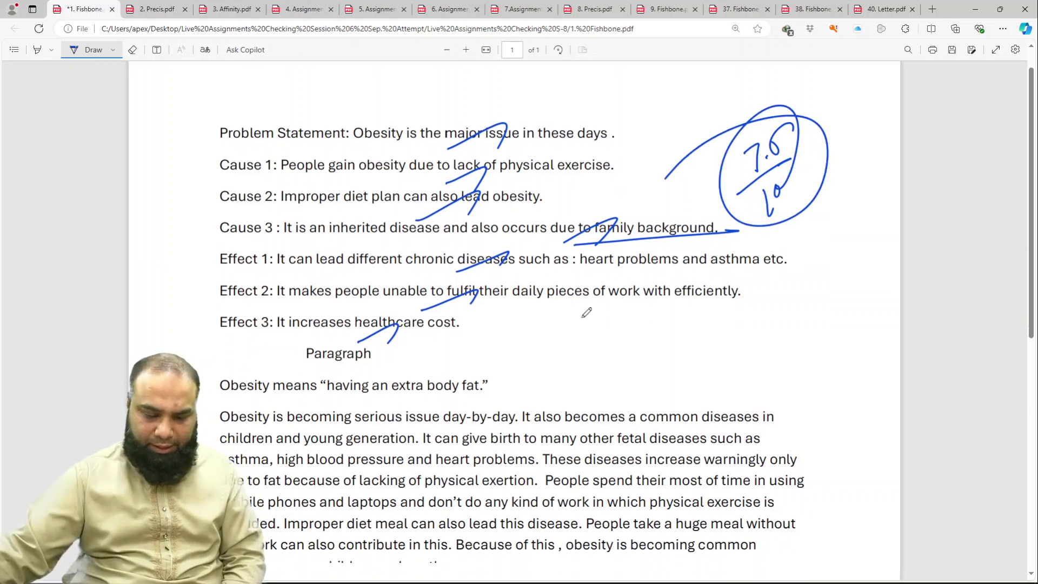
scroll(587, 314, down, 5)
scroll(594, 319, up, 1)
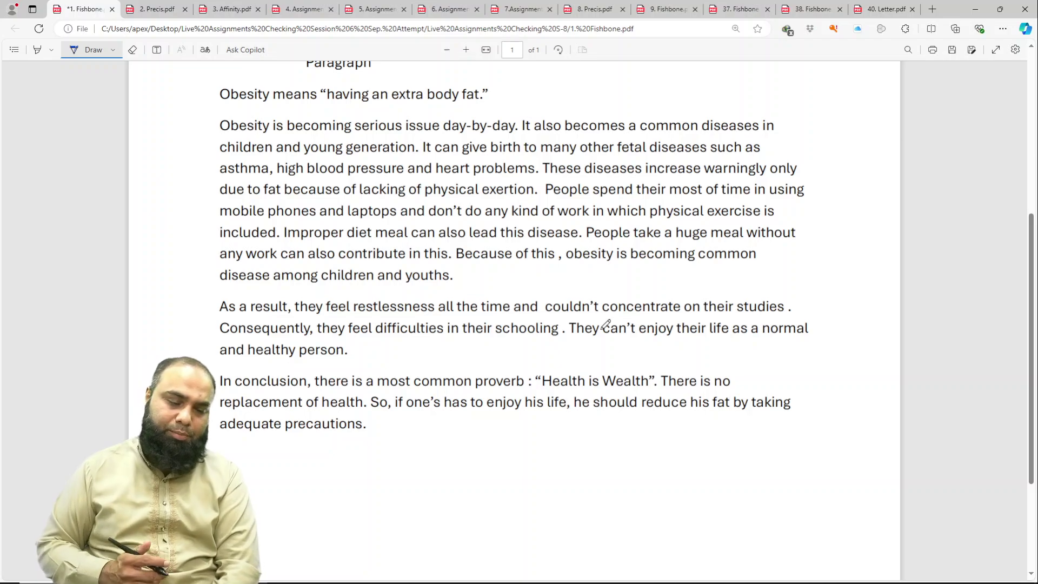
Step: Tick the first lines of the obesity paragraph, circling 'diseases' and adding a margin note
mouse_move(164, 260)
mouse_down()
mouse_move(174, 252)
mouse_move(160, 288)
mouse_up()
mouse_move(387, 138)
mouse_down()
mouse_move(420, 123)
mouse_move(495, 117)
mouse_up()
mouse_move(593, 150)
mouse_down()
mouse_move(628, 133)
mouse_move(680, 132)
mouse_up()
drag(699, 140, 728, 130)
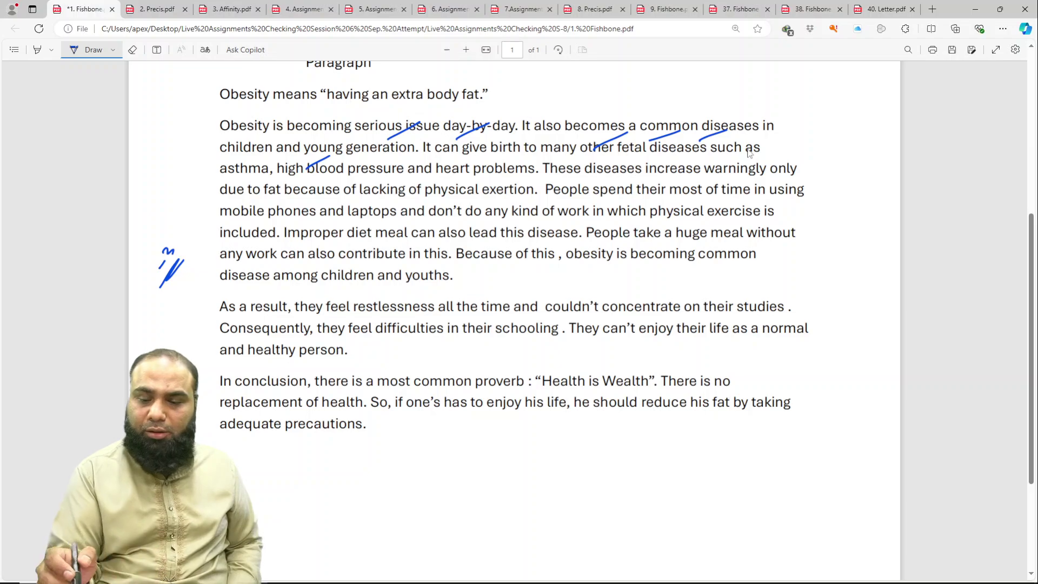
mouse_move(730, 130)
mouse_down()
mouse_move(702, 132)
mouse_move(731, 111)
mouse_up()
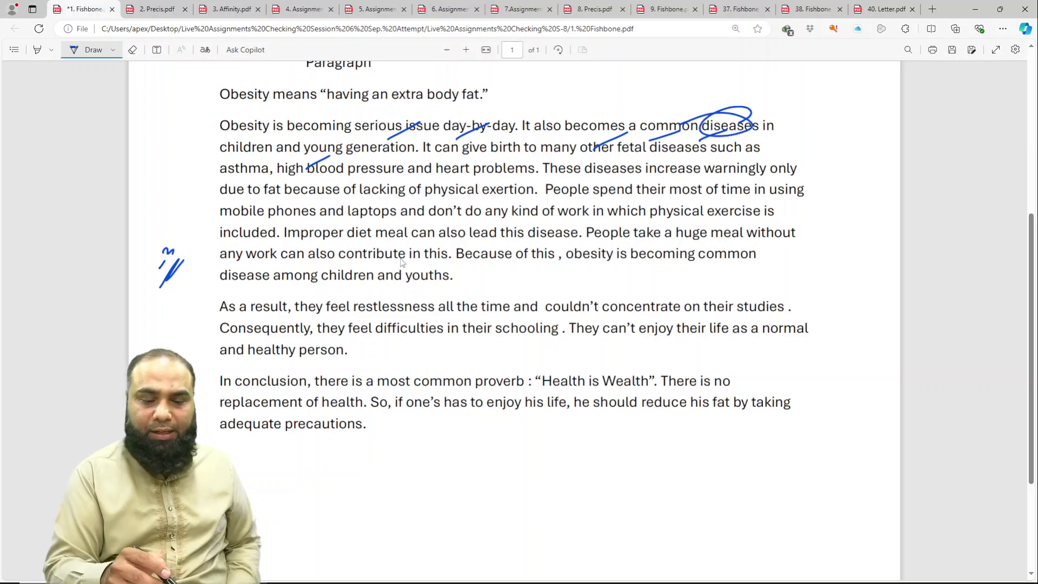
drag(494, 174, 528, 161)
drag(546, 173, 647, 162)
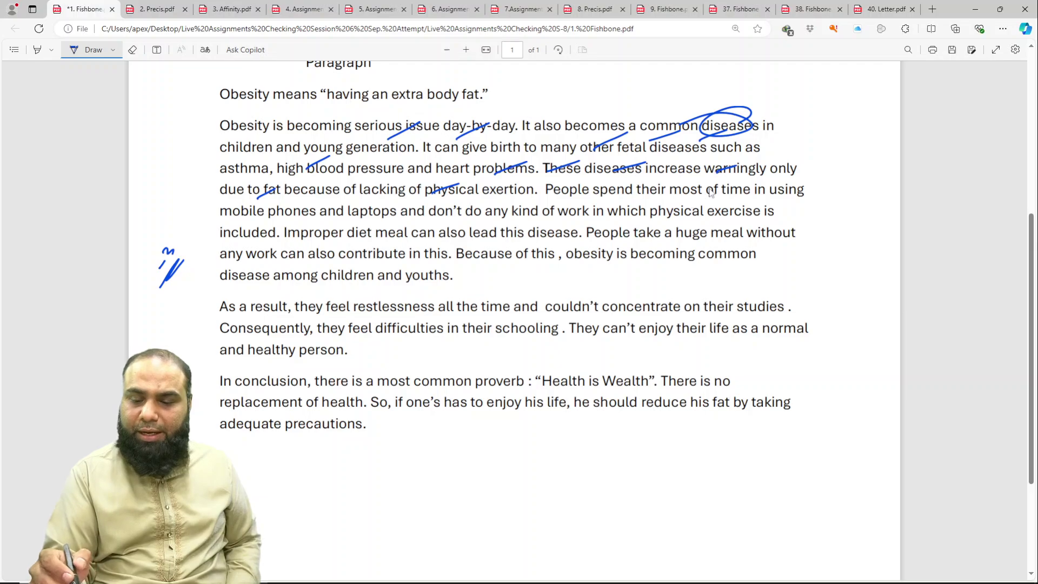
drag(716, 193, 742, 184)
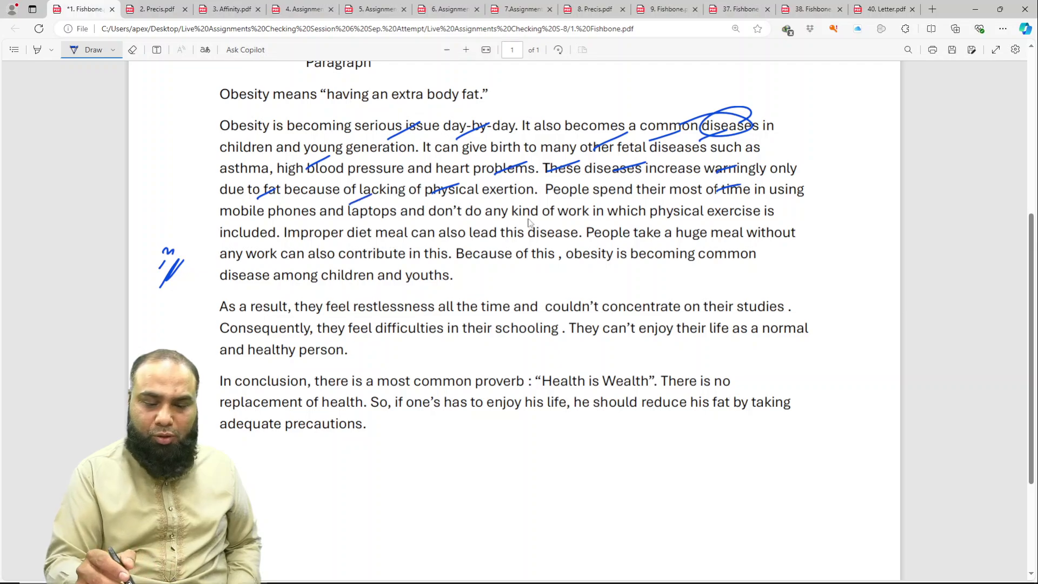
drag(643, 203, 667, 195)
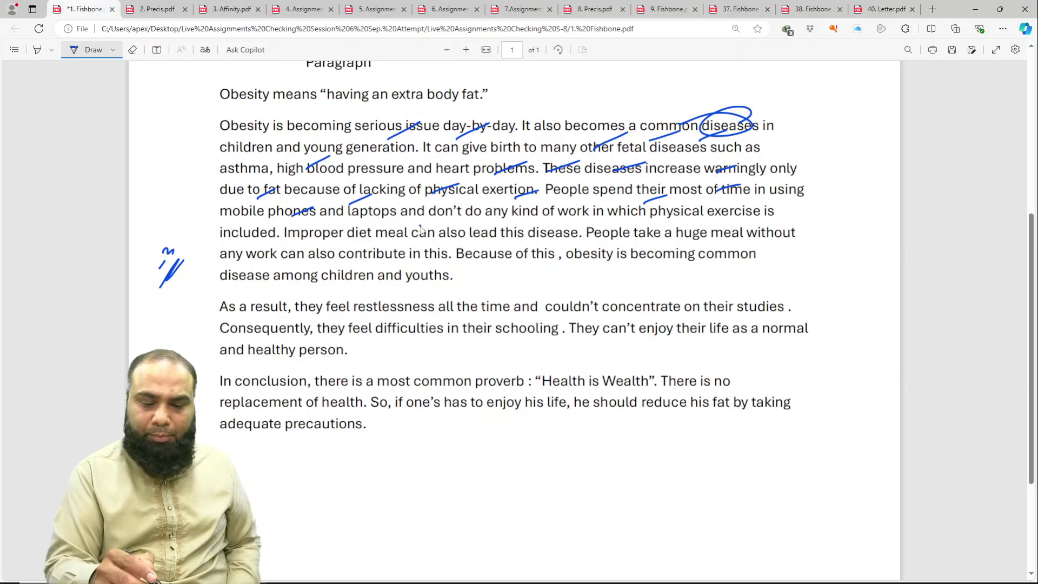
drag(630, 223, 654, 215)
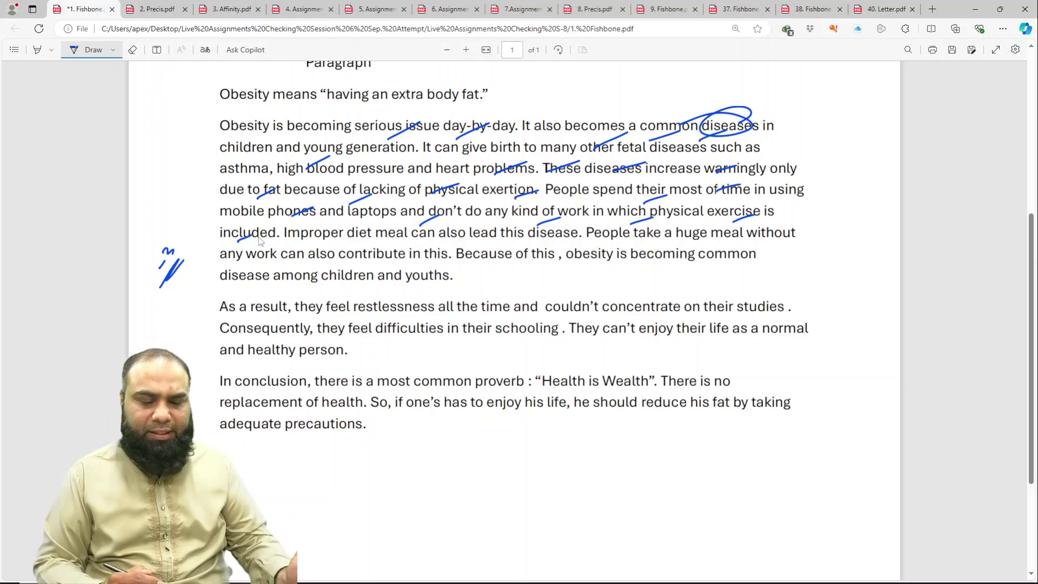
drag(400, 253, 431, 239)
drag(503, 248, 529, 234)
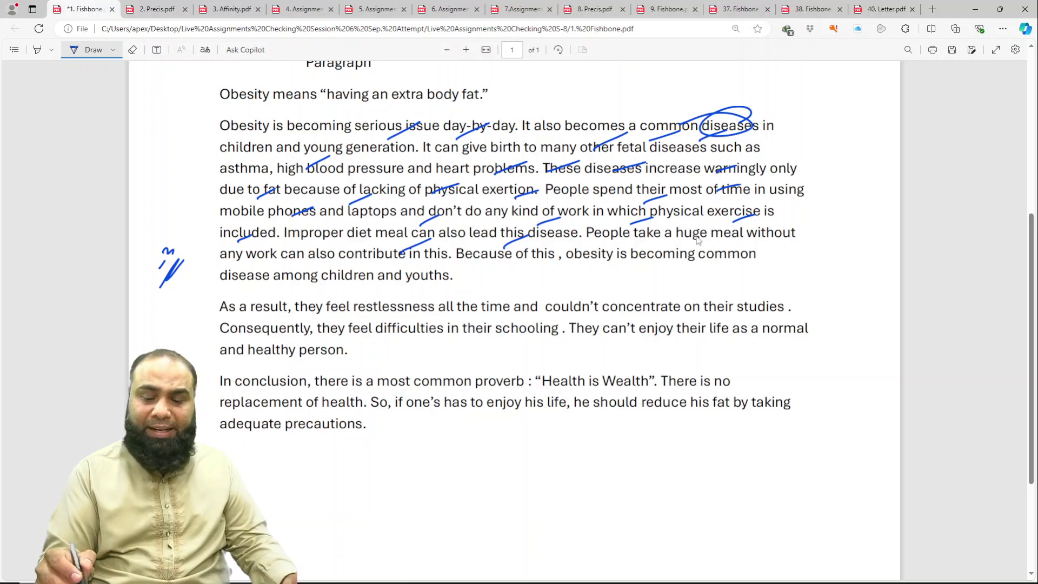
drag(693, 238, 721, 228)
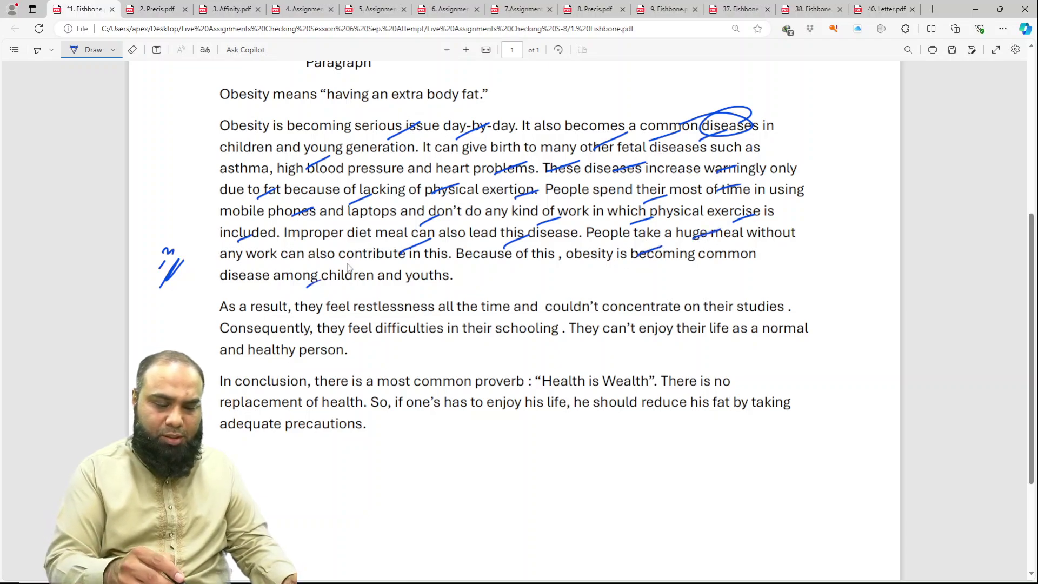
Step: Tick the remaining paragraph lines, marking 'youths' and circling 'one's'
mouse_move(405, 288)
mouse_down()
mouse_move(427, 278)
mouse_move(416, 259)
mouse_up()
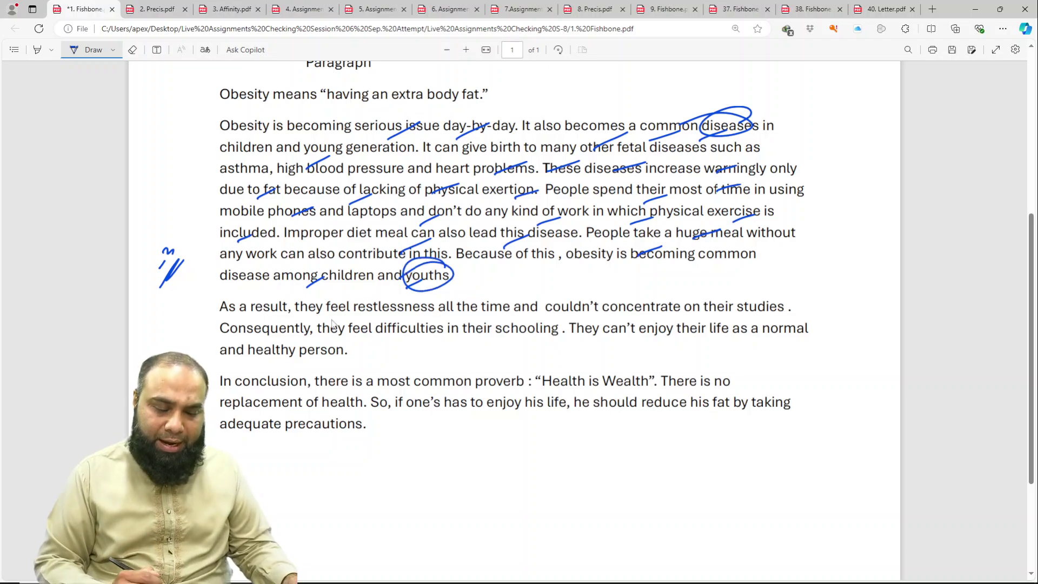
drag(407, 313, 439, 301)
drag(493, 320, 528, 304)
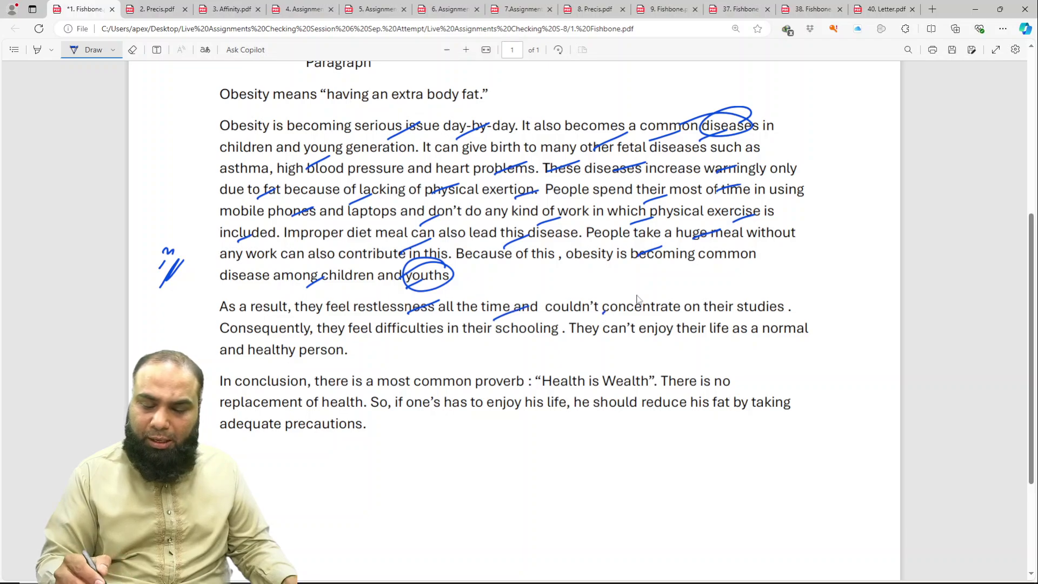
drag(602, 314, 628, 301)
drag(717, 317, 747, 306)
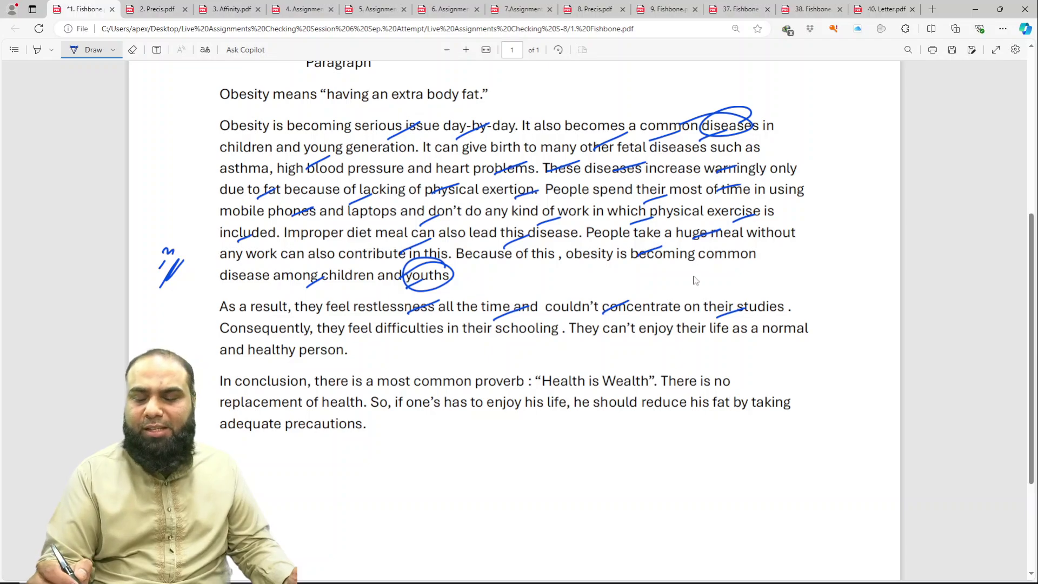
mouse_move(695, 272)
mouse_down()
mouse_move(692, 285)
mouse_move(702, 285)
mouse_up()
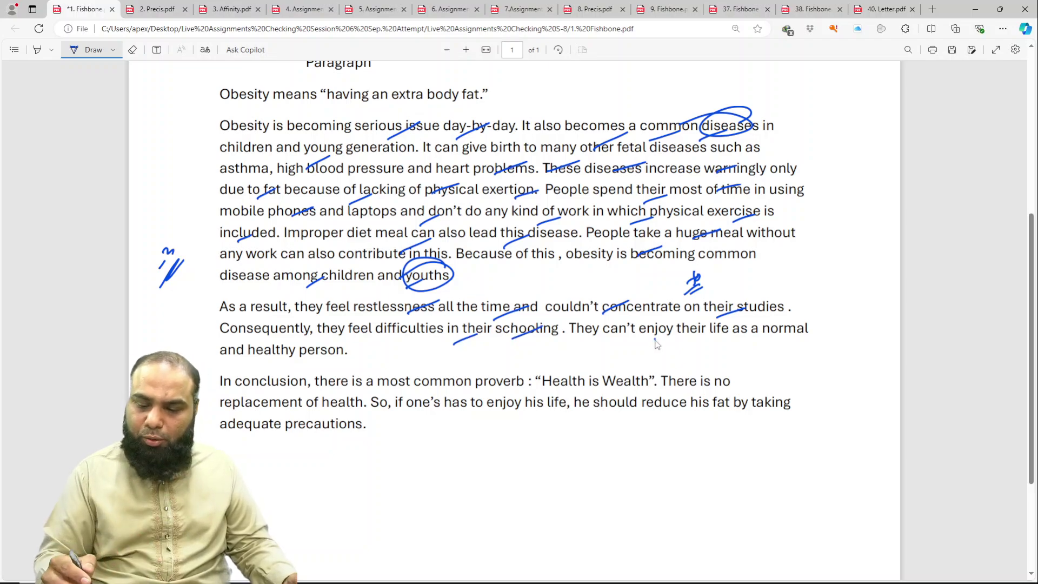
drag(654, 339, 690, 326)
drag(281, 366, 300, 353)
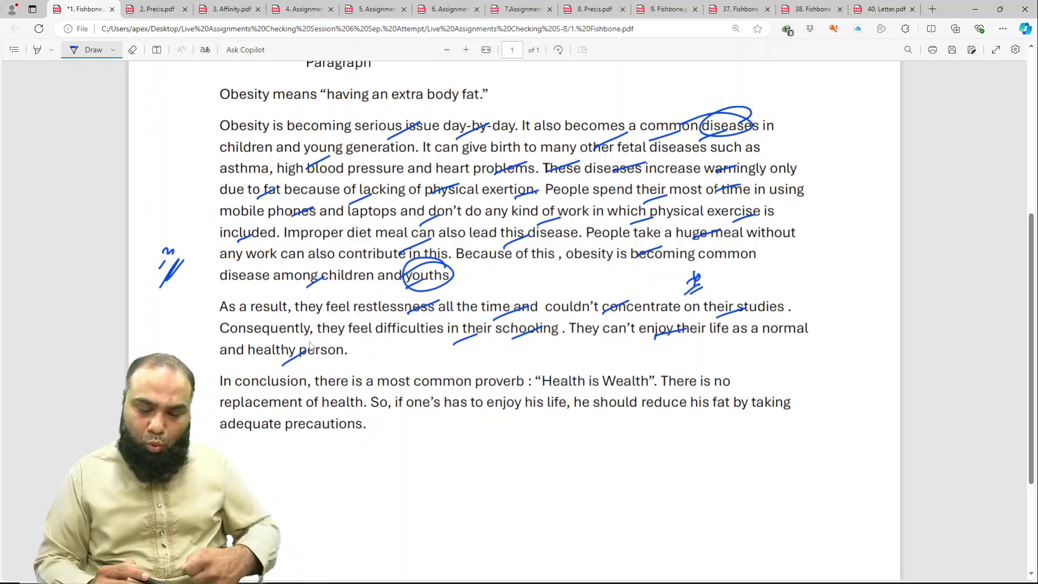
mouse_move(452, 393)
mouse_down()
mouse_move(483, 380)
mouse_move(573, 376)
mouse_up()
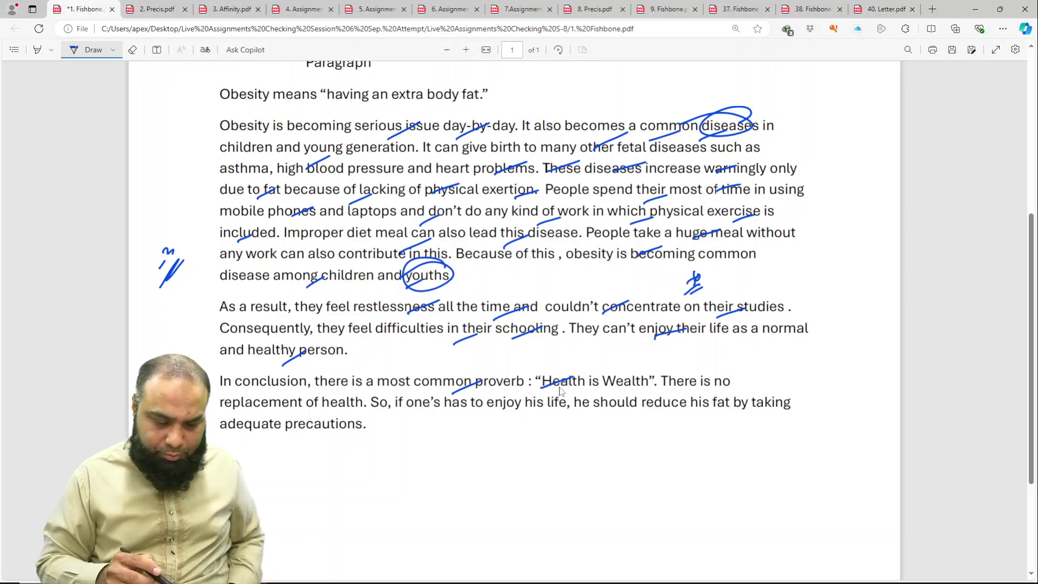
drag(306, 418, 339, 400)
drag(467, 416, 492, 403)
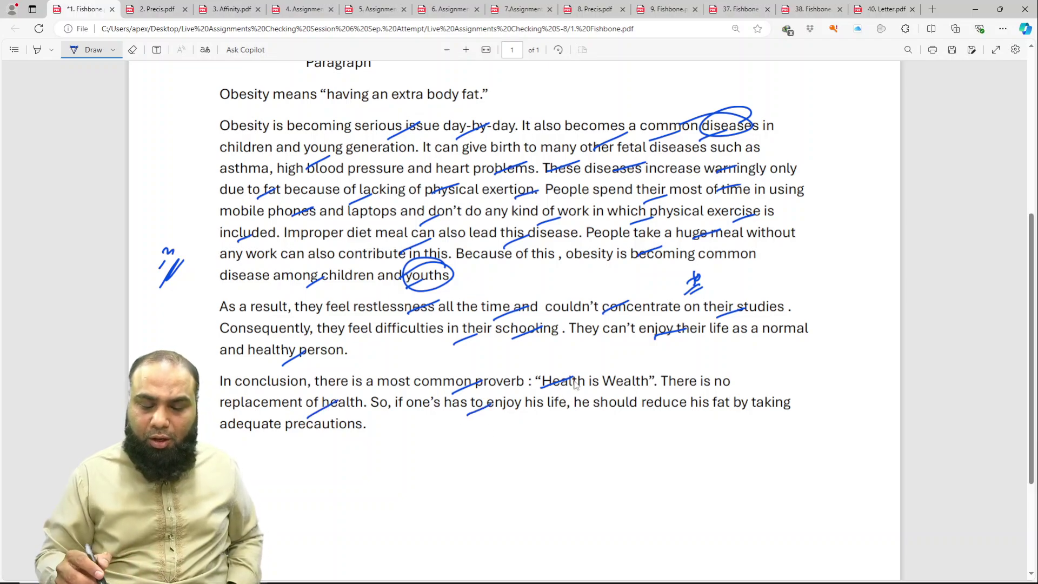
drag(442, 403, 401, 407)
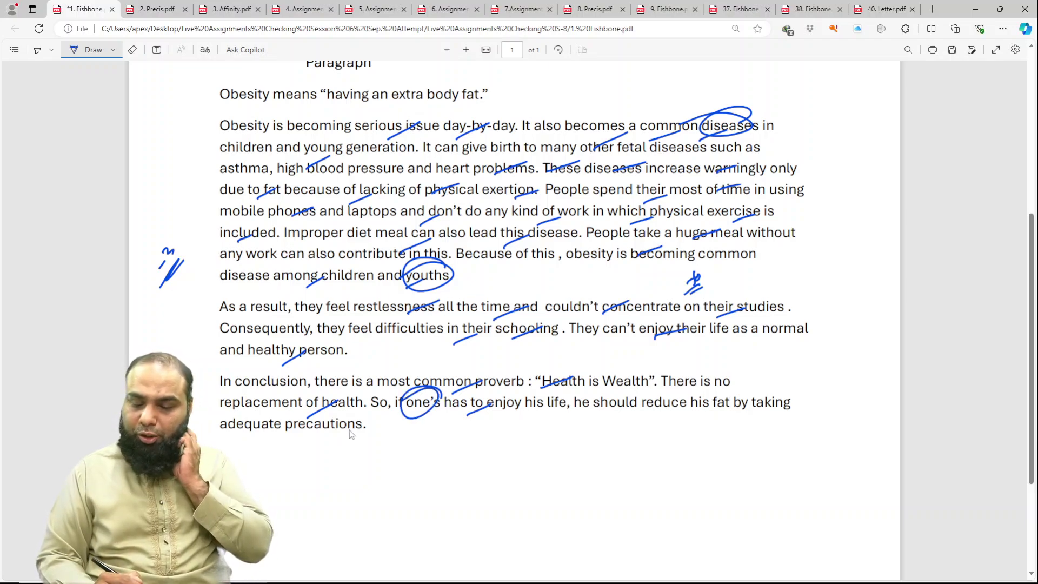
drag(295, 455, 314, 439)
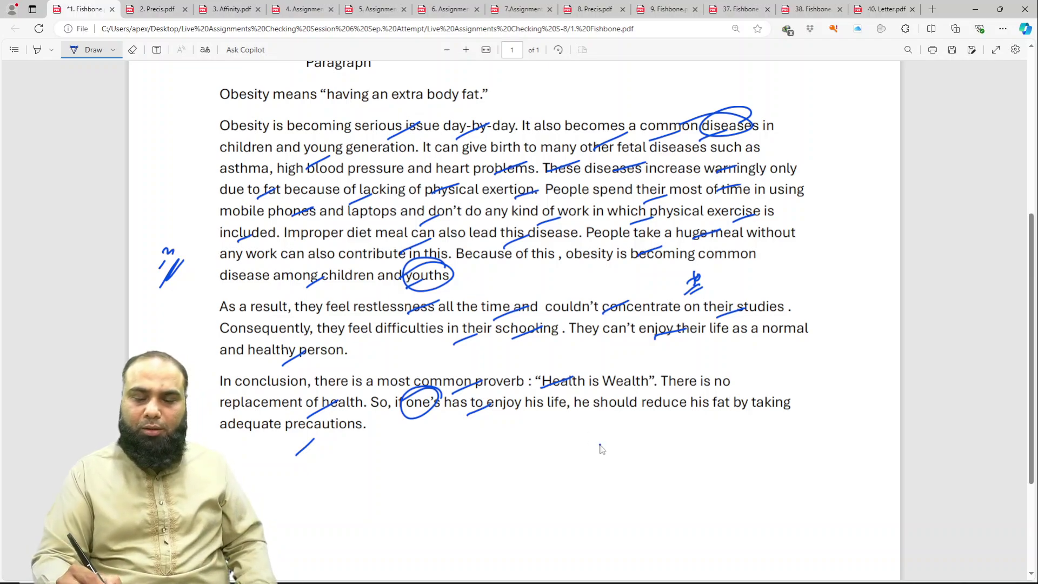
Step: Write a circled 13/20 score below the paragraph and save the Fishbone PDF
drag(593, 481, 640, 453)
mouse_move(610, 486)
mouse_down()
mouse_move(628, 500)
mouse_move(633, 480)
mouse_up()
drag(631, 404, 523, 444)
key(ctrl+s)
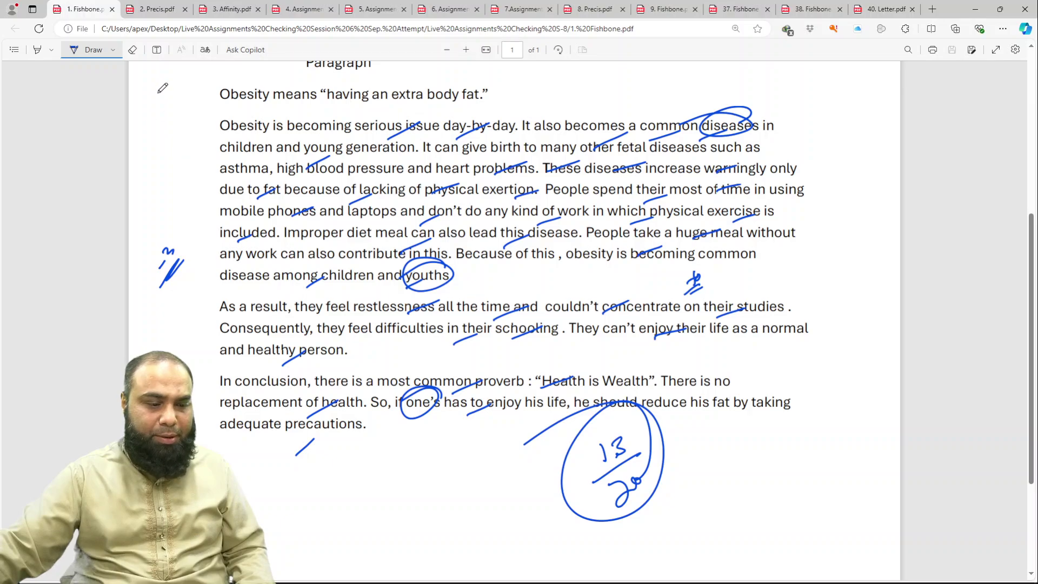
Step: In 2. Precis.pdf at page width, tick words along the first two precis lines
click(157, 8)
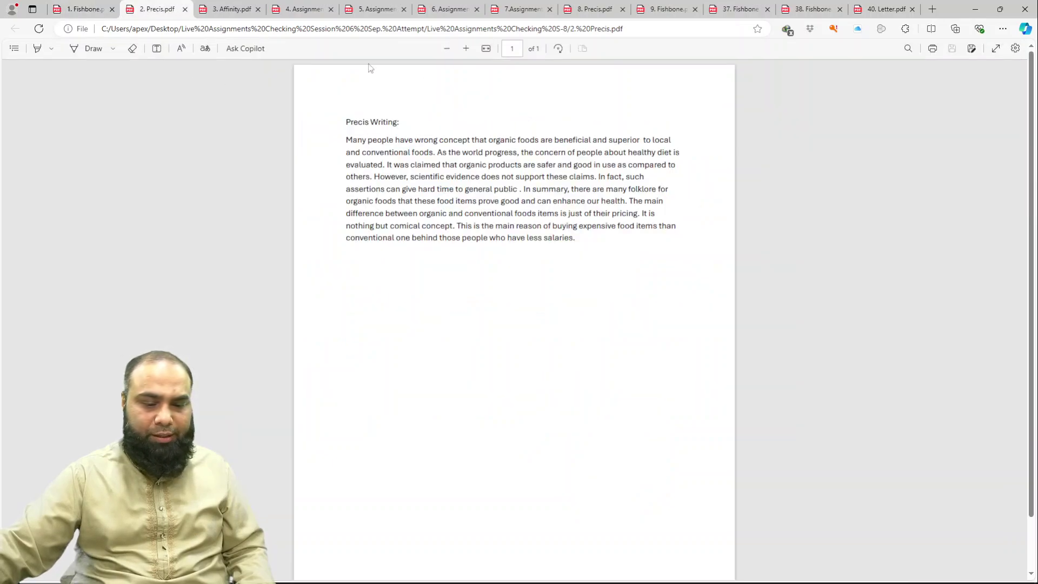
click(485, 50)
click(76, 49)
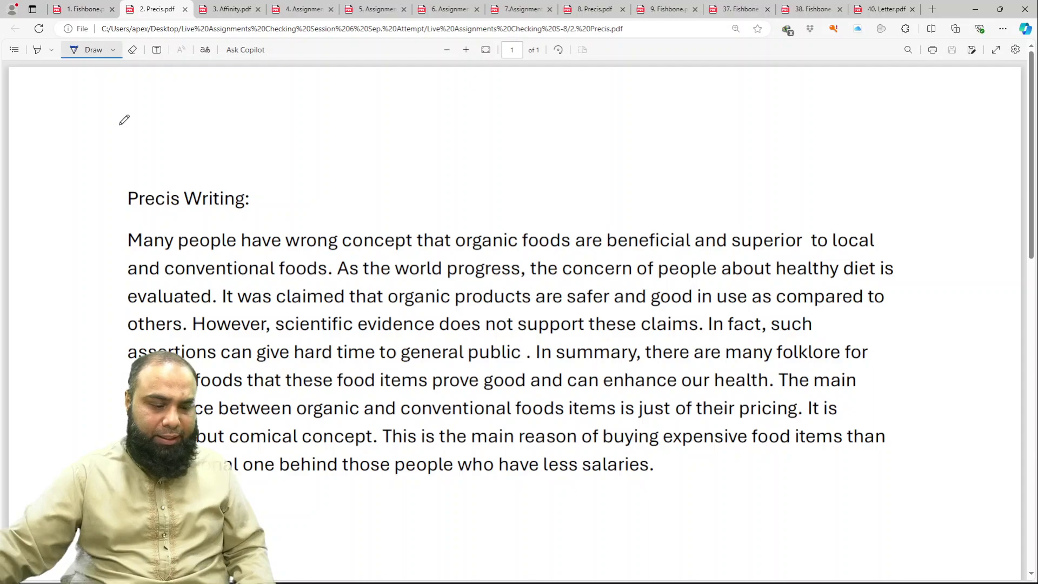
click(329, 258)
mouse_move(329, 258)
mouse_down()
mouse_move(361, 239)
mouse_move(427, 234)
mouse_up()
drag(463, 255, 500, 242)
drag(570, 253, 758, 244)
mouse_move(238, 293)
mouse_down()
mouse_move(268, 274)
mouse_move(341, 269)
mouse_up()
mouse_move(475, 300)
mouse_down()
mouse_move(512, 281)
mouse_move(593, 273)
mouse_up()
drag(665, 285, 804, 270)
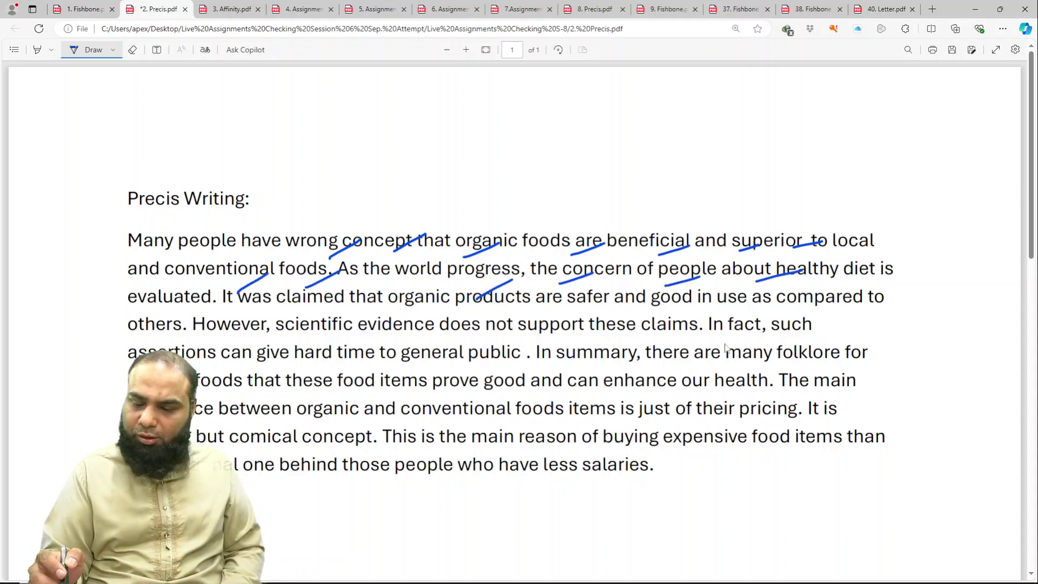
Step: Tick 'scientific evidence', 'fact', 'general public', 'folklore', 'food' and 'prove' in the middle lines
drag(245, 347, 278, 330)
drag(346, 333, 357, 329)
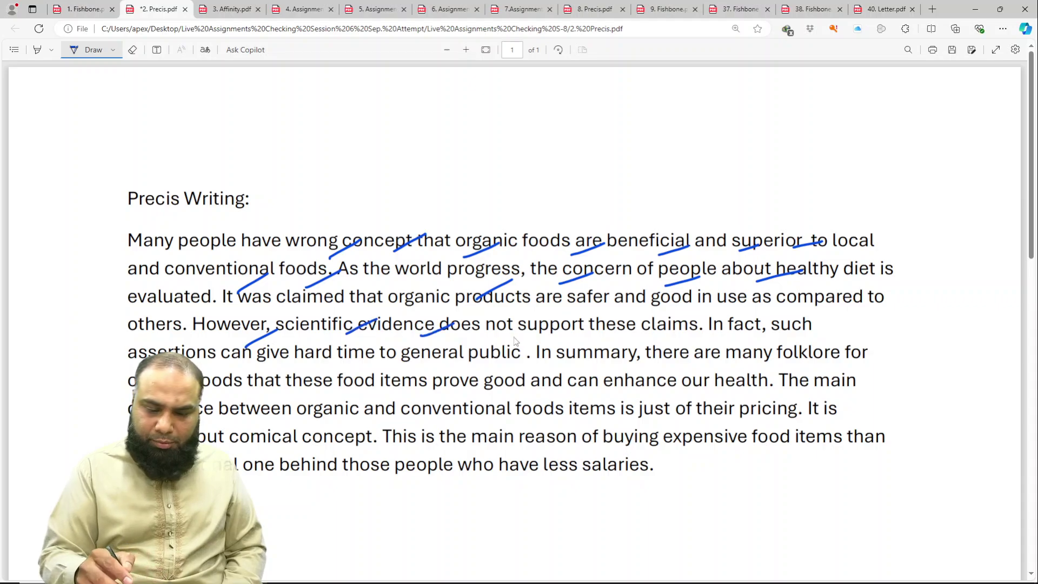
drag(760, 332, 792, 322)
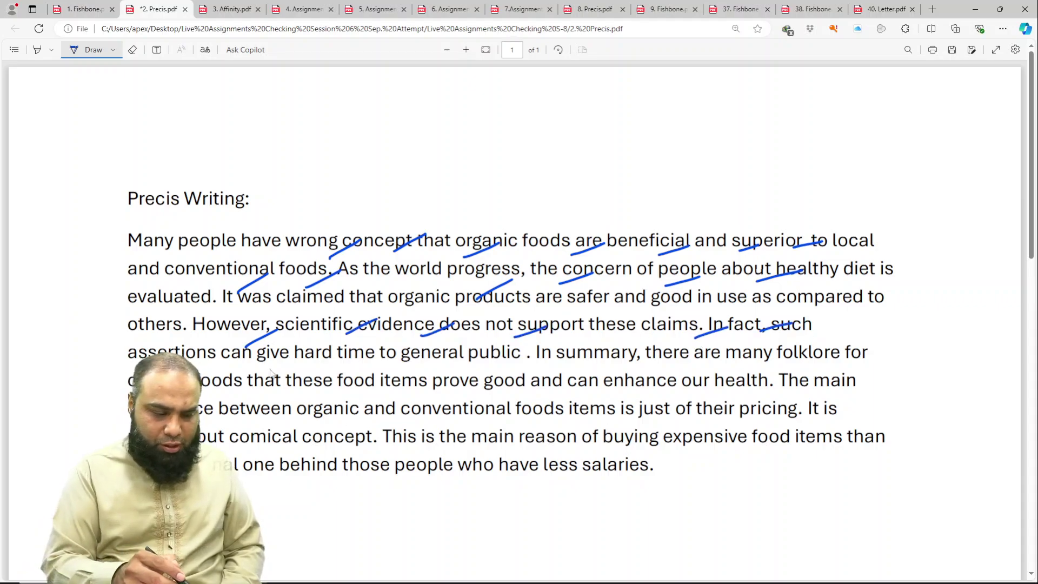
drag(259, 370, 264, 368)
drag(425, 371, 543, 364)
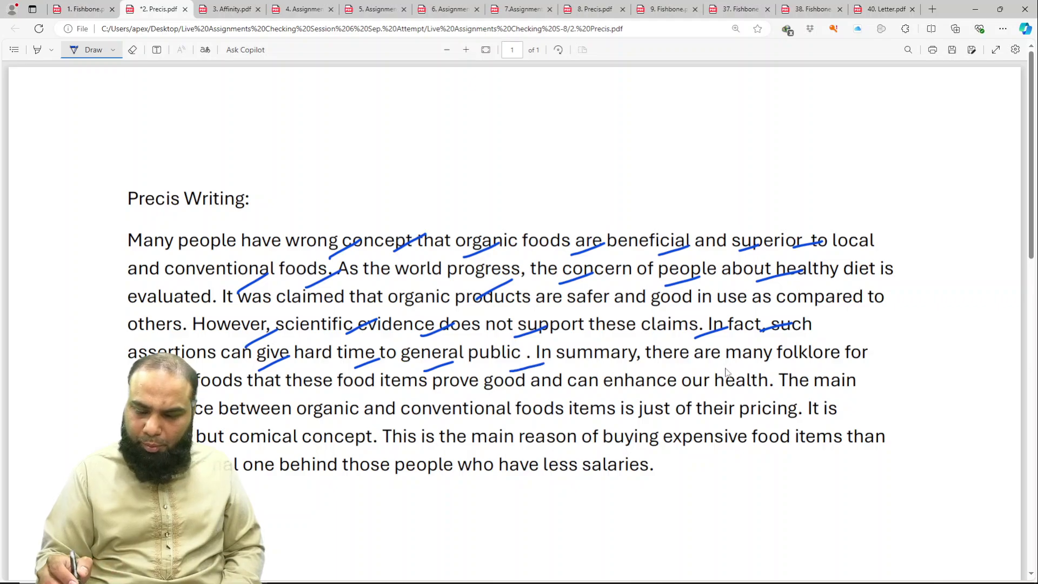
drag(725, 368, 825, 352)
drag(234, 397, 261, 381)
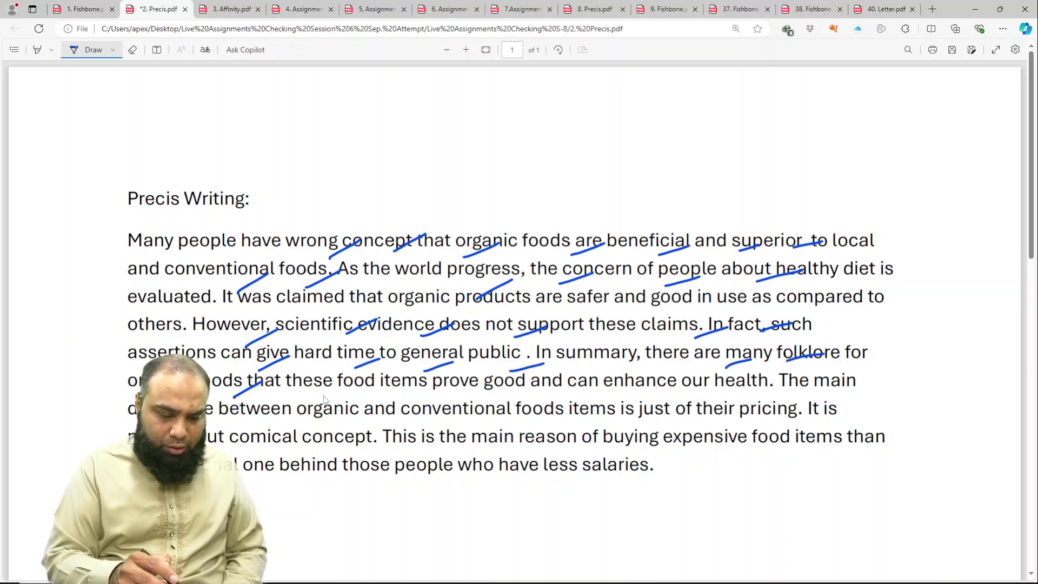
drag(324, 395, 350, 382)
drag(417, 391, 450, 378)
Step: Tick 'health', 'between', 'pricing', 'buying food items' and 'people' in the closing lines
drag(732, 391, 760, 381)
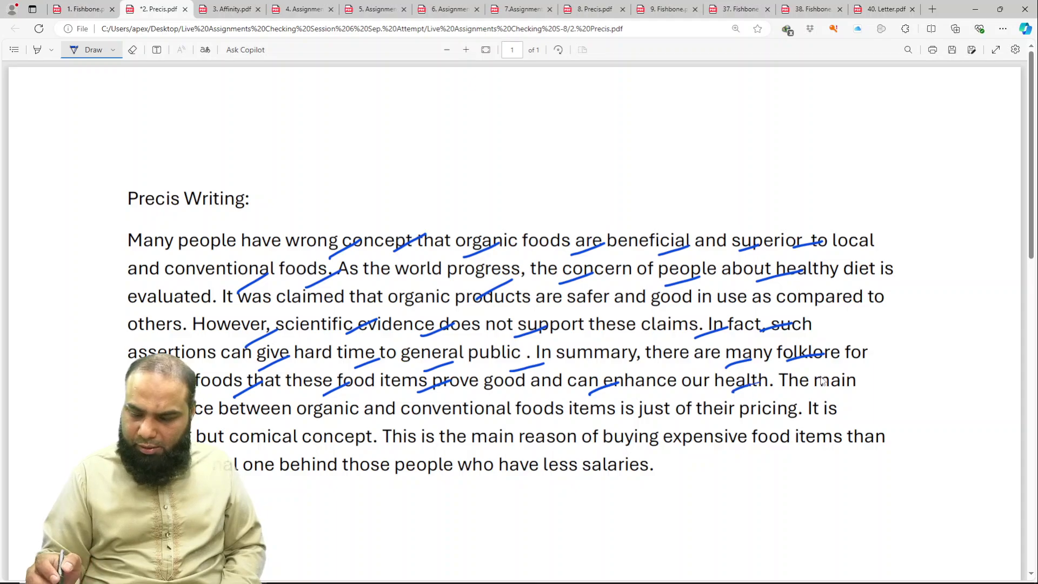
drag(265, 417, 285, 409)
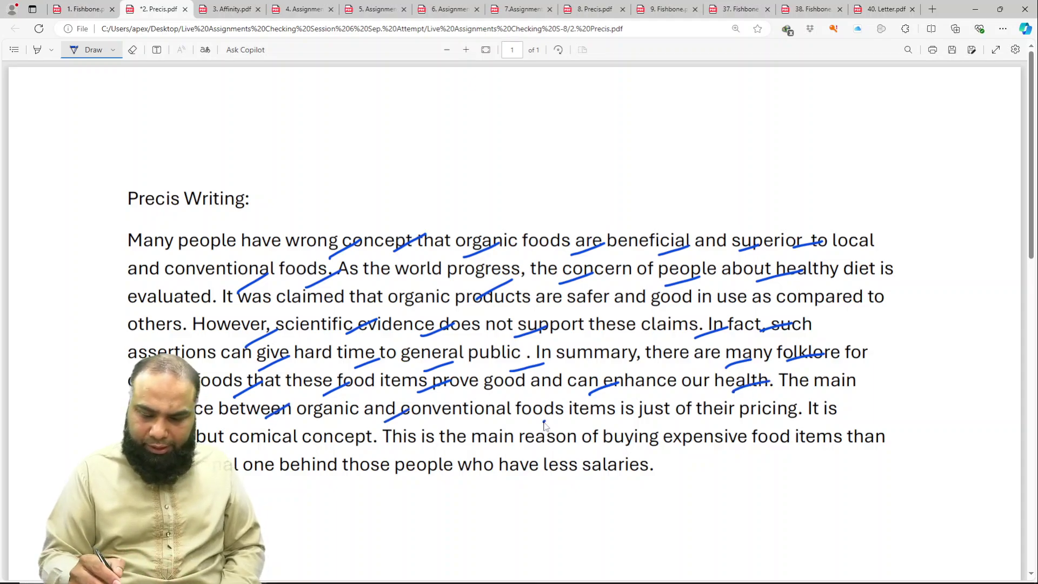
drag(544, 421, 580, 408)
drag(758, 423, 783, 414)
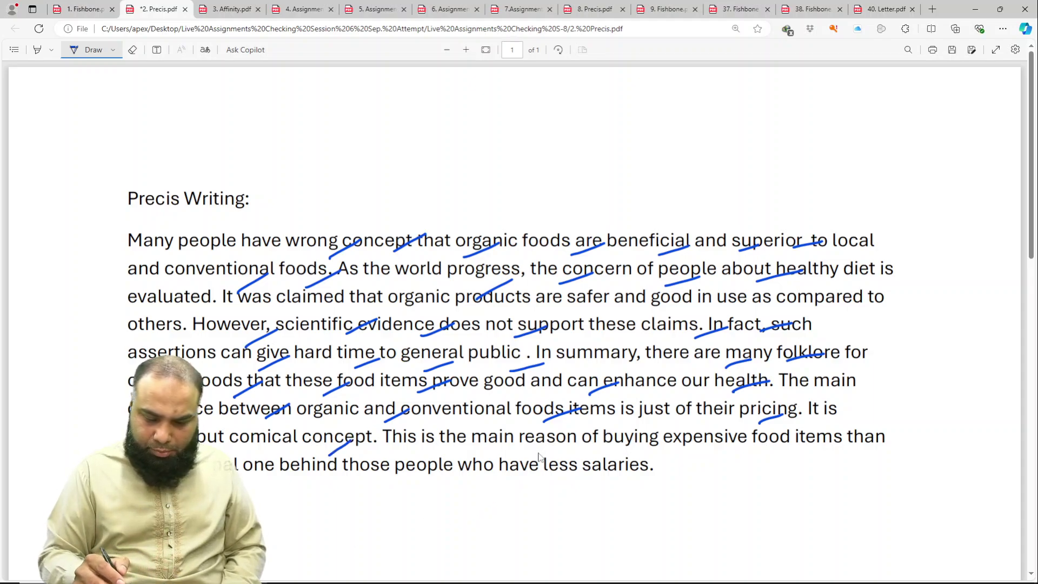
mouse_move(538, 452)
mouse_down()
mouse_move(572, 438)
mouse_move(658, 438)
mouse_up()
drag(736, 446, 852, 432)
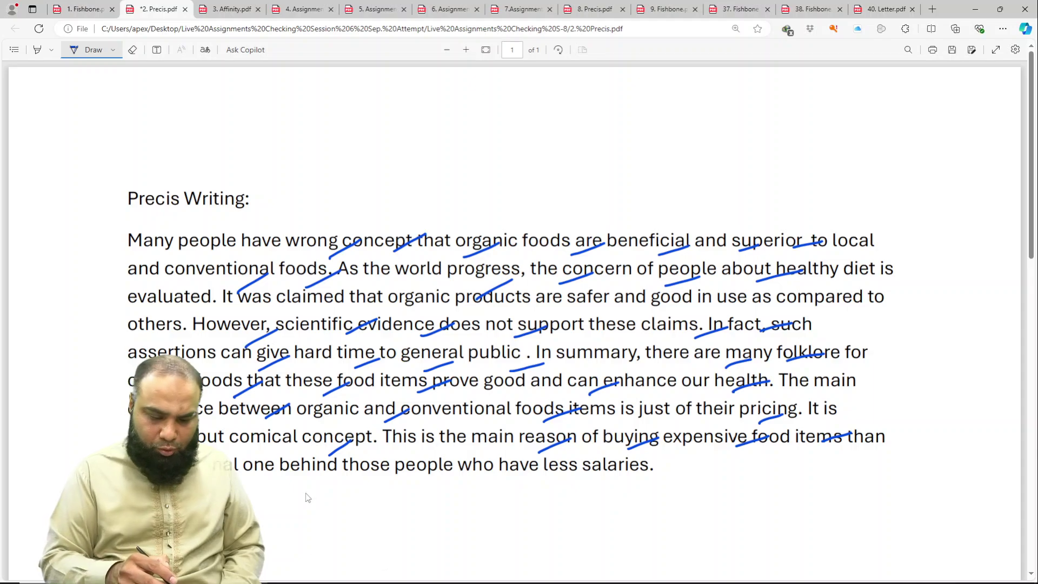
drag(410, 482, 451, 466)
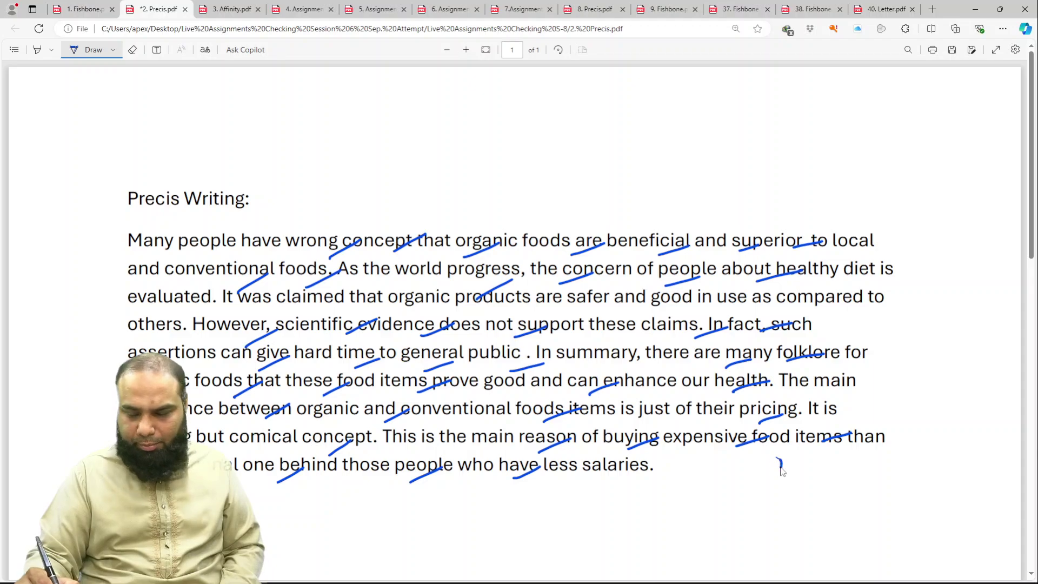
Step: Write a circled score out of 10 below the paragraph and save the Precis PDF
drag(778, 459, 782, 478)
drag(814, 441, 801, 471)
drag(756, 502, 835, 473)
drag(776, 425, 801, 499)
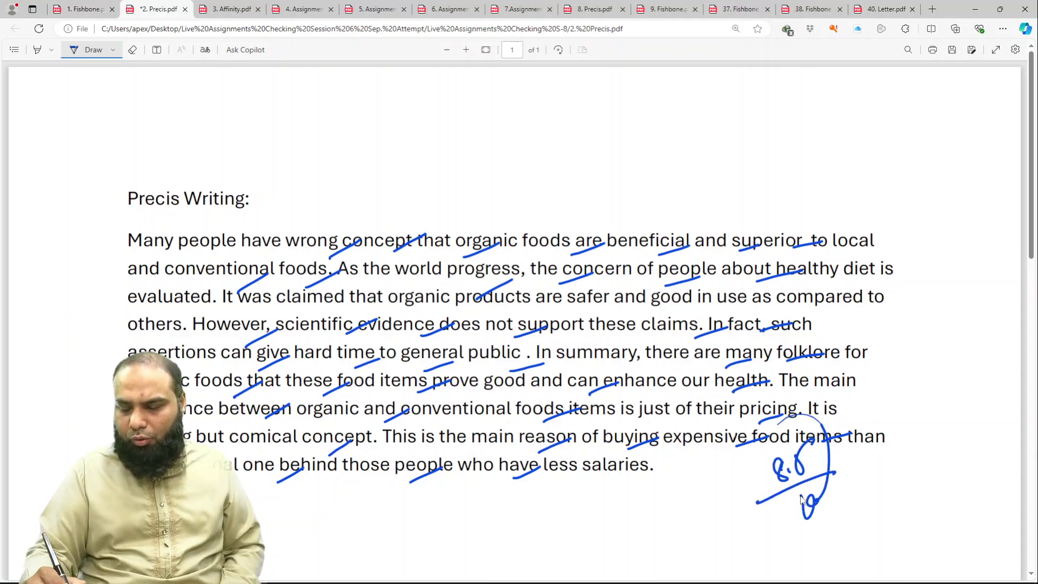
drag(762, 454, 767, 427)
drag(845, 501, 872, 479)
key(ctrl+s)
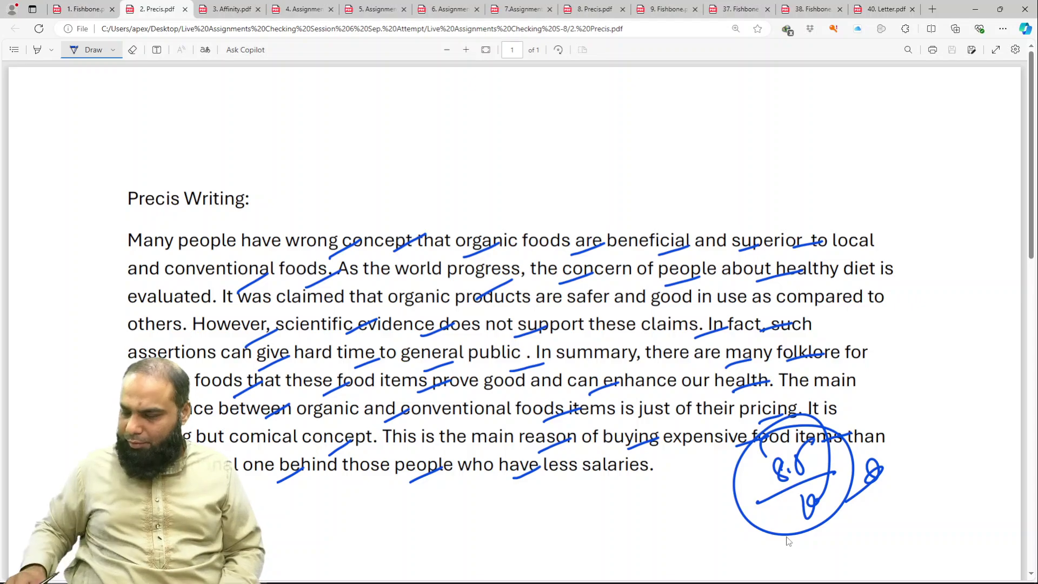
Step: In 3. Affinity.pdf, circle the Population Growth in Pakistan problem statement and tick sub idea 1
click(222, 16)
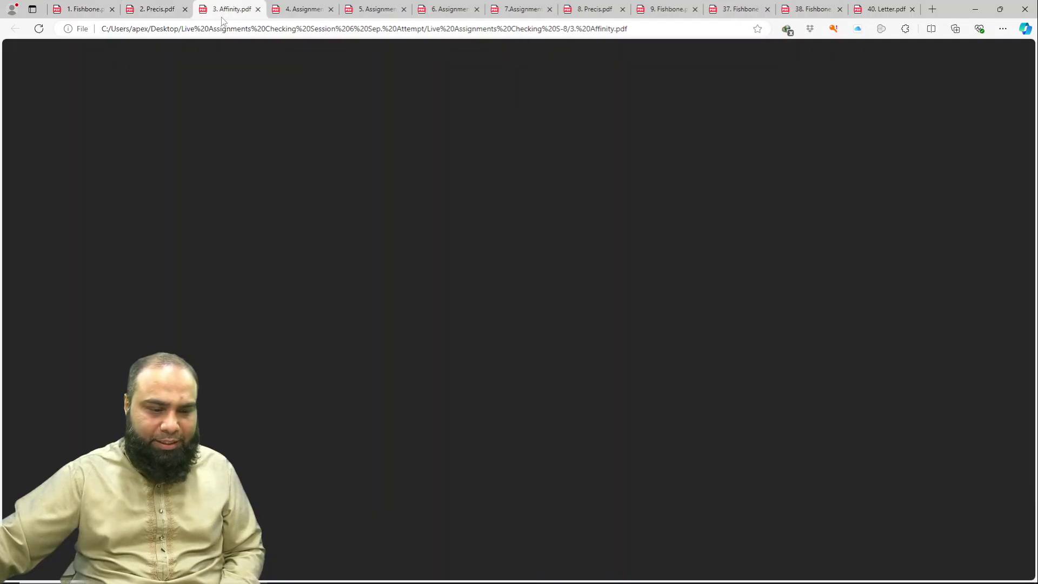
click(486, 49)
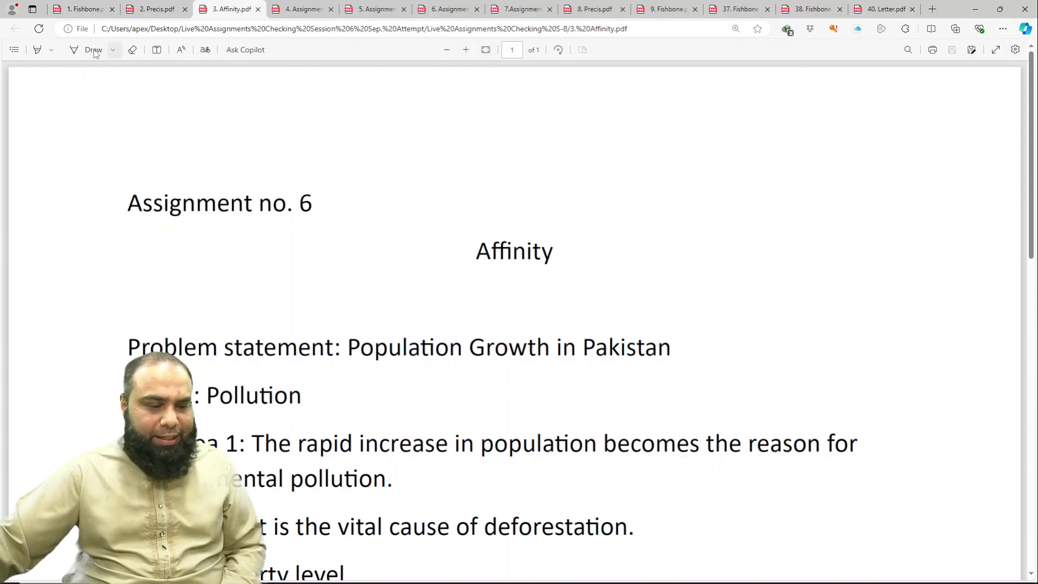
click(93, 50)
scroll(378, 378, down, 4)
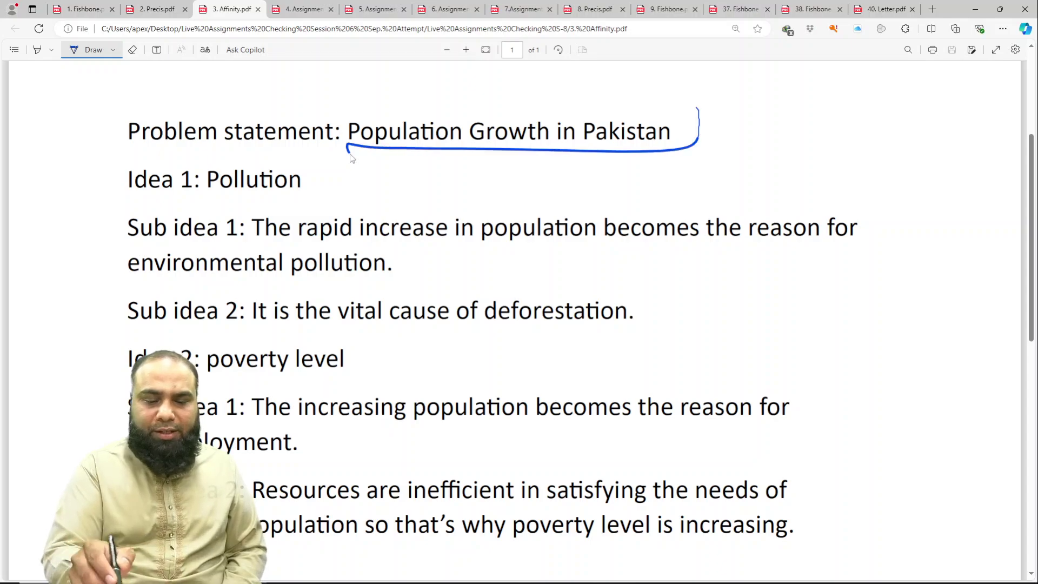
drag(350, 154, 347, 151)
drag(435, 246, 468, 234)
drag(532, 247, 536, 245)
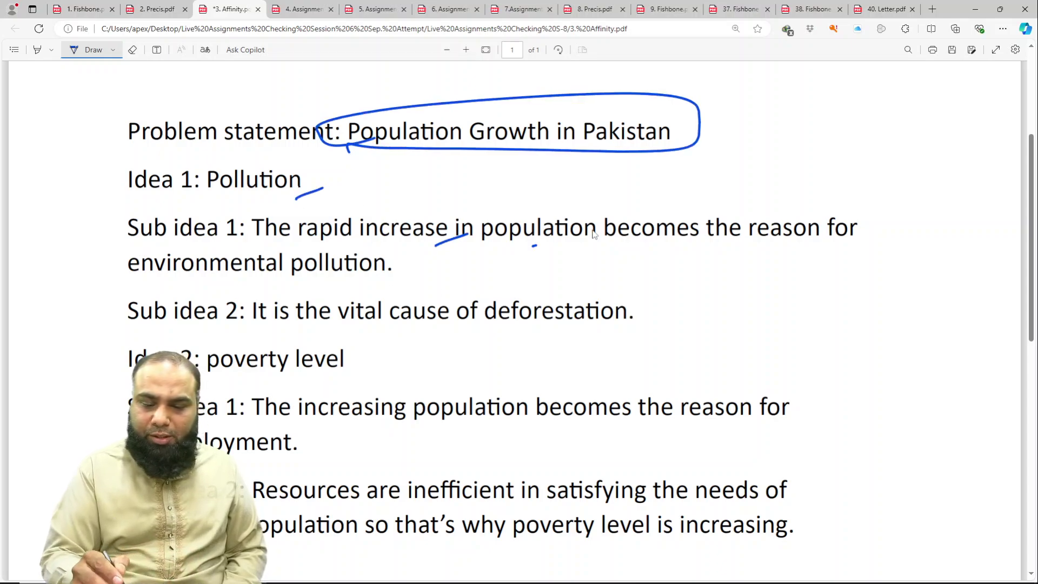
drag(709, 236, 745, 230)
drag(273, 283, 313, 262)
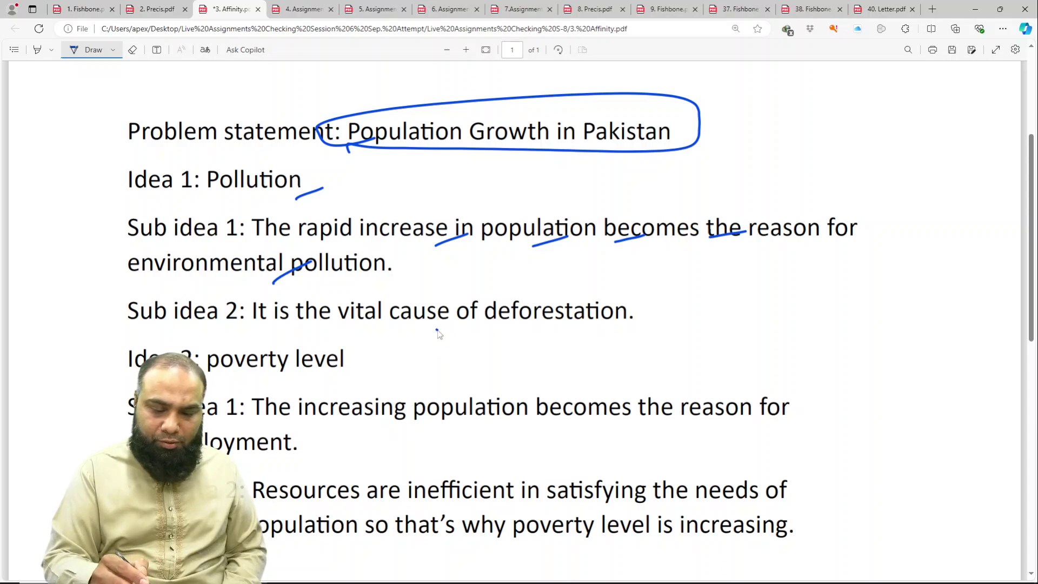
drag(437, 329, 477, 311)
drag(513, 327, 552, 311)
Step: Circle 'poverty', tick Idea 2's sub ideas and circle the closing clause about poverty
scroll(562, 323, down, 1)
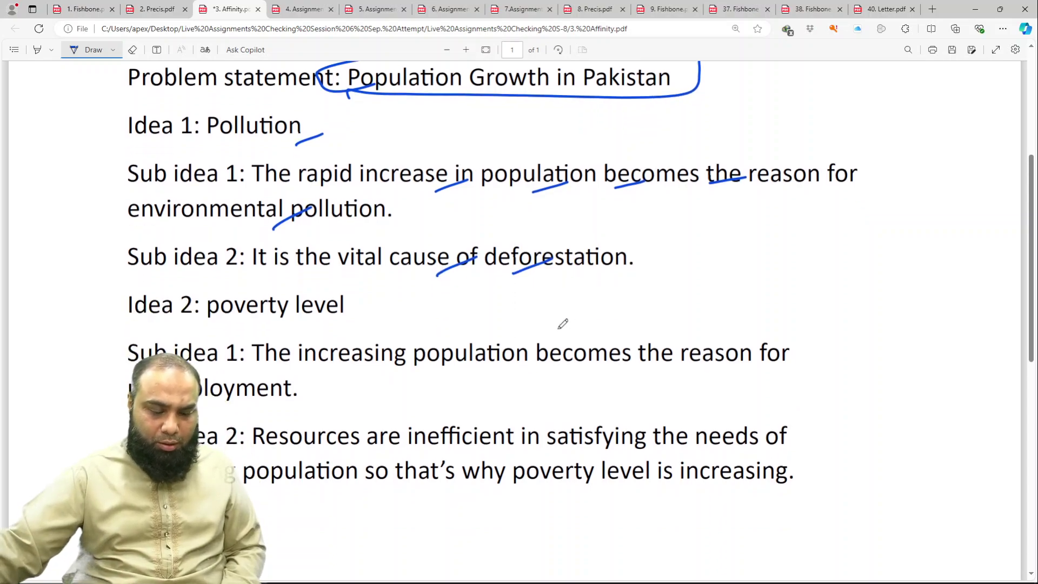
drag(223, 292, 295, 322)
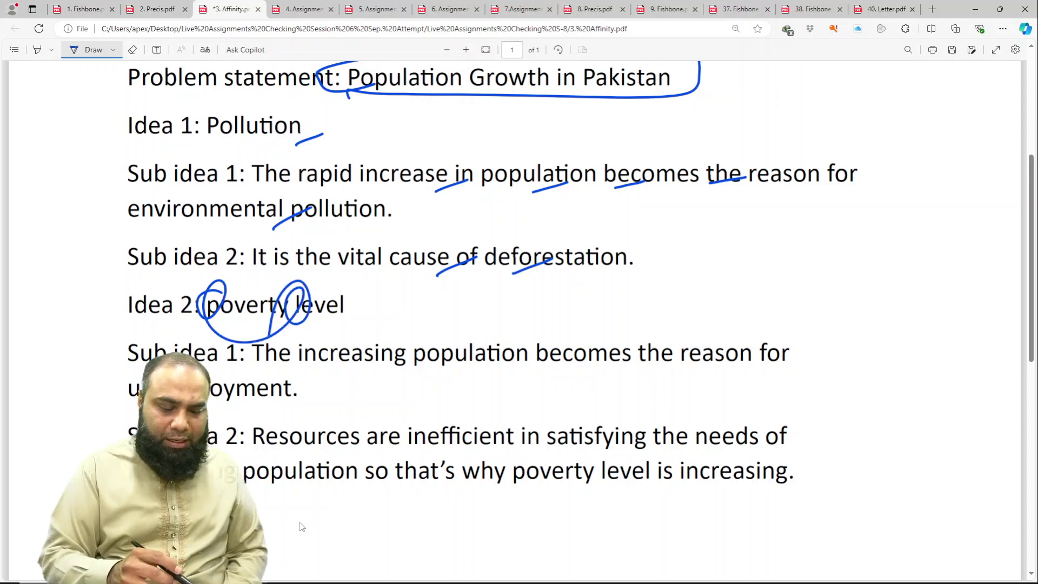
mouse_move(475, 383)
mouse_down()
mouse_move(528, 352)
mouse_move(621, 357)
mouse_up()
drag(671, 361, 717, 346)
drag(261, 403, 301, 379)
drag(504, 449, 539, 434)
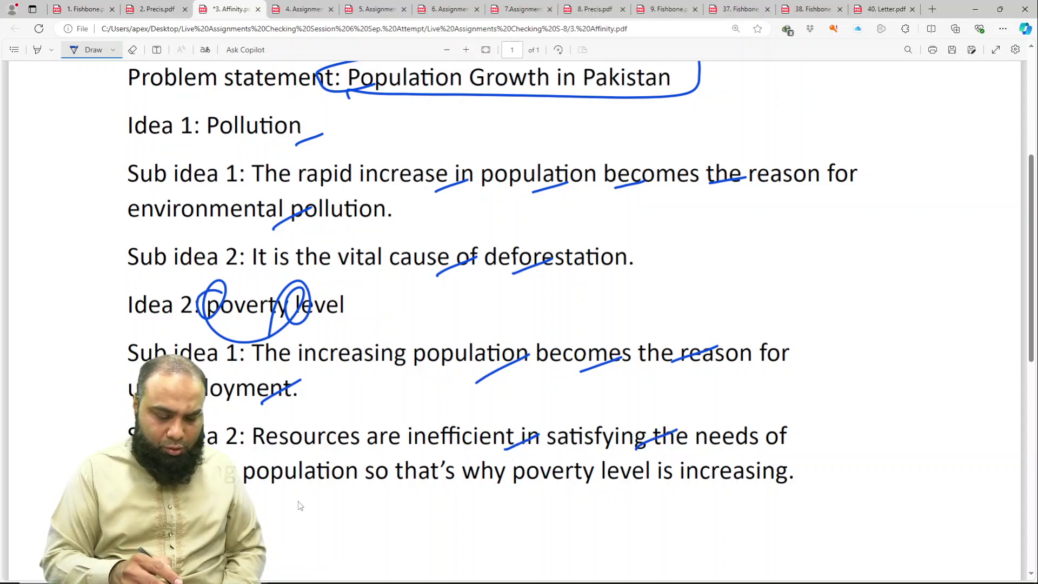
drag(522, 485, 567, 461)
drag(396, 478, 448, 456)
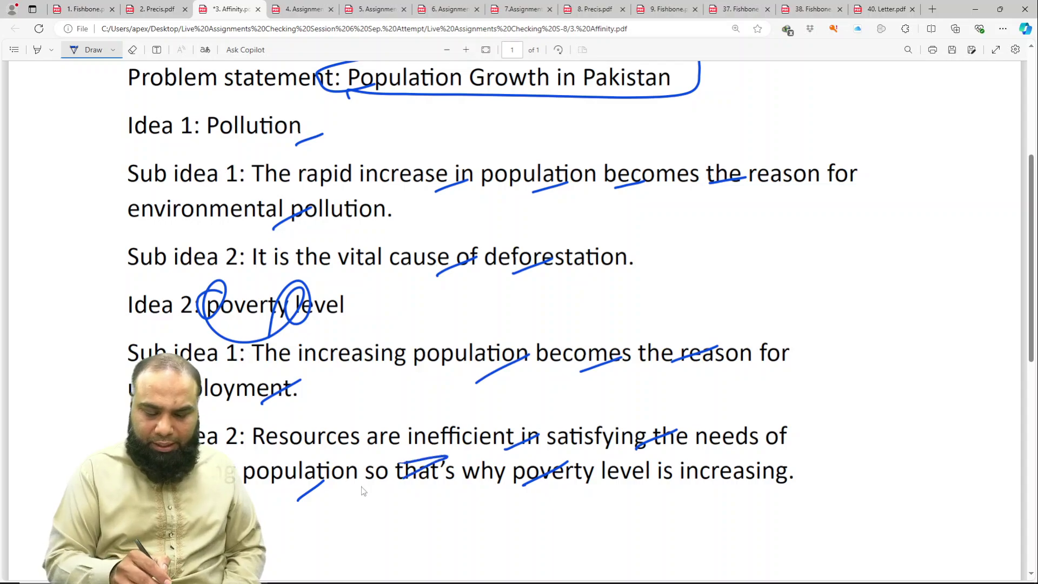
mouse_move(518, 486)
mouse_down()
mouse_move(360, 486)
mouse_move(793, 465)
mouse_move(342, 455)
mouse_move(355, 486)
mouse_up()
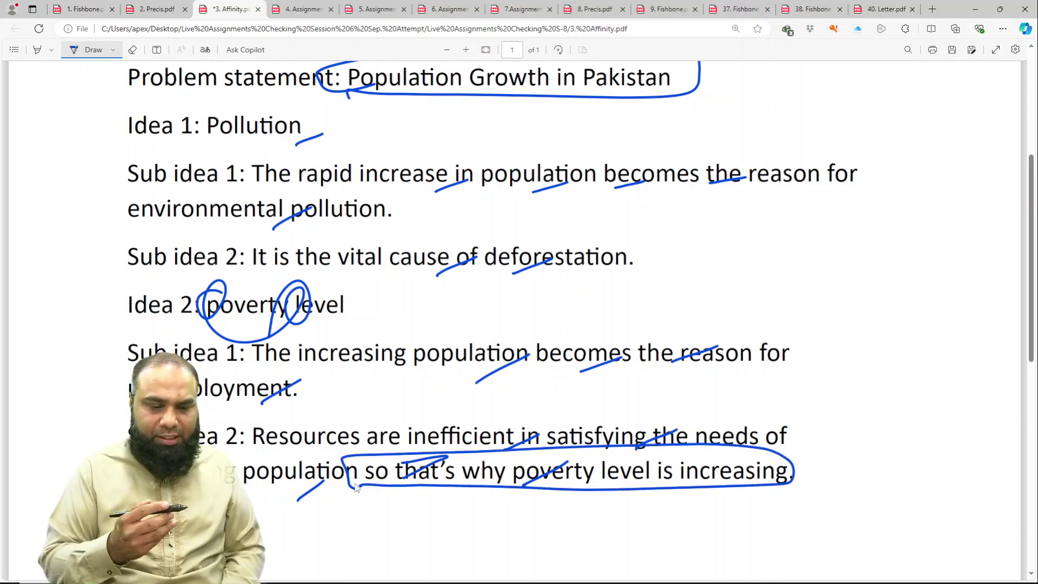
Step: Write a circled 6/10 score in the right margin
drag(827, 232, 821, 254)
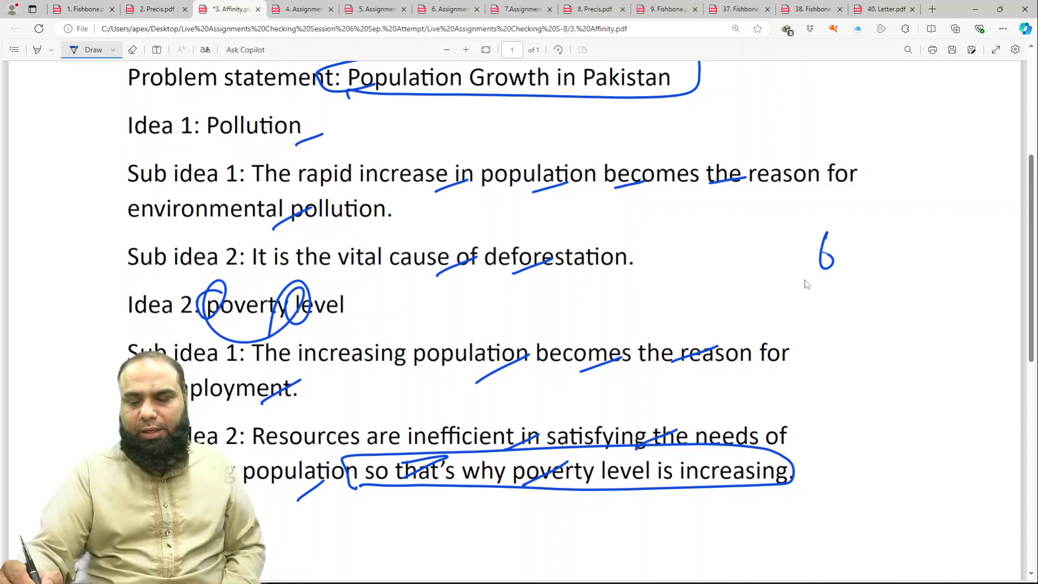
mouse_move(793, 293)
mouse_down()
mouse_move(853, 263)
mouse_move(825, 319)
mouse_move(828, 304)
mouse_up()
mouse_move(768, 324)
mouse_down()
mouse_move(800, 213)
mouse_move(717, 275)
mouse_up()
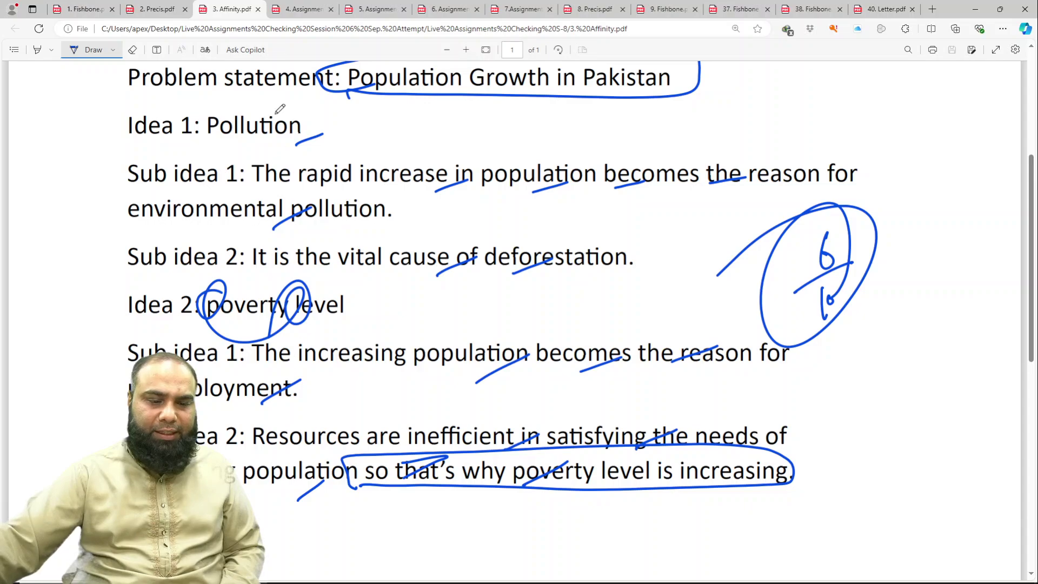
Step: Switch to Assignment no. 6 with the pen on and the page zoomed in
click(303, 7)
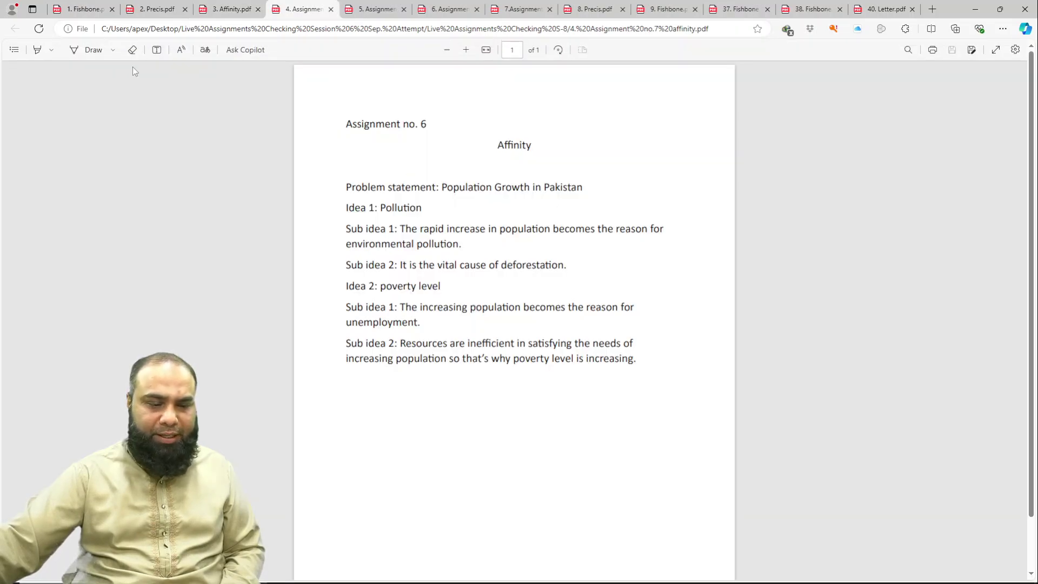
click(90, 50)
click(466, 50)
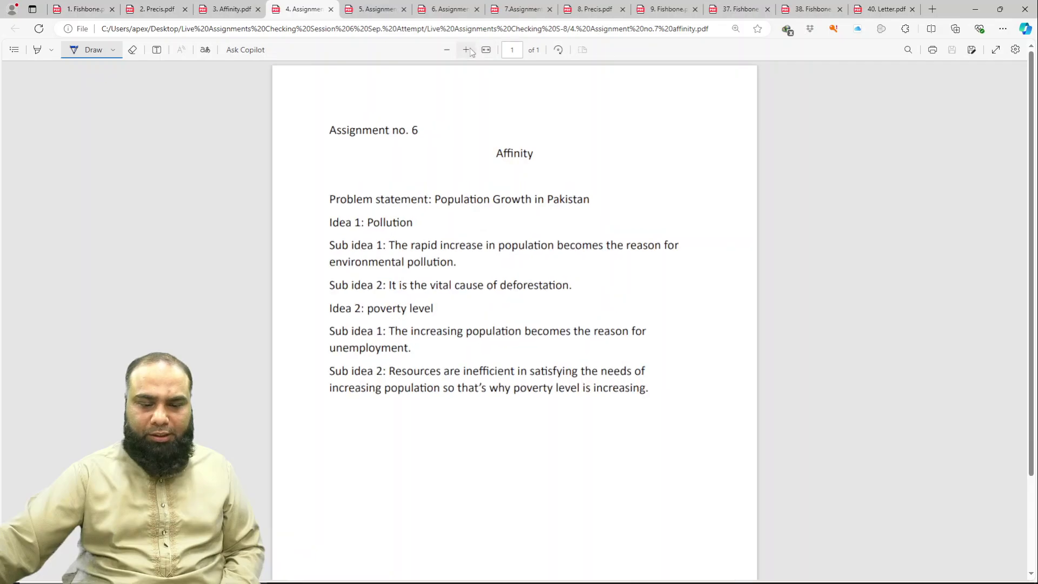
click(466, 49)
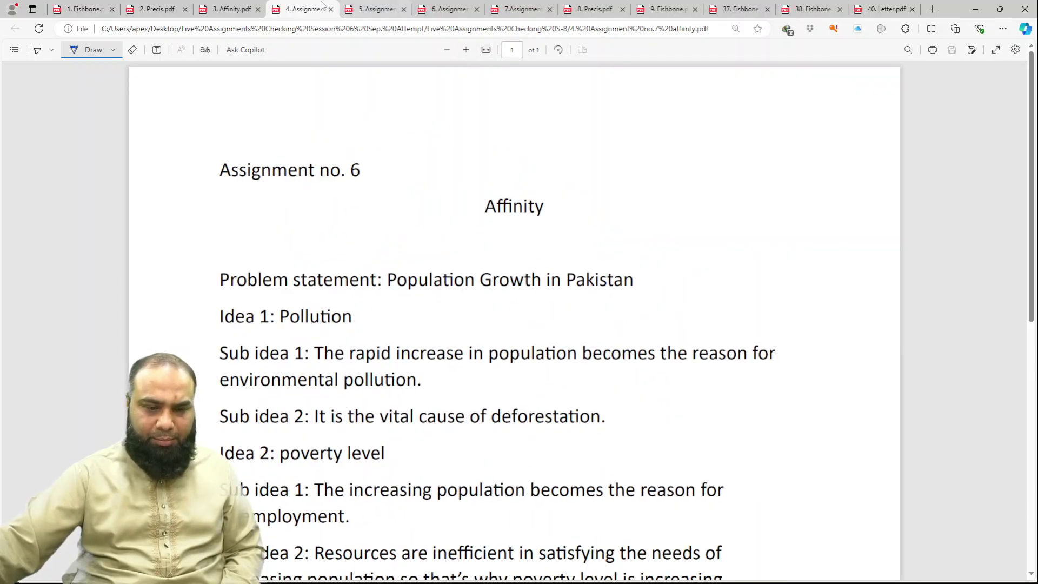
Step: Close Assignment no. 6 and show Assignment no.8 at a centred zoom level
click(231, 10)
click(291, 10)
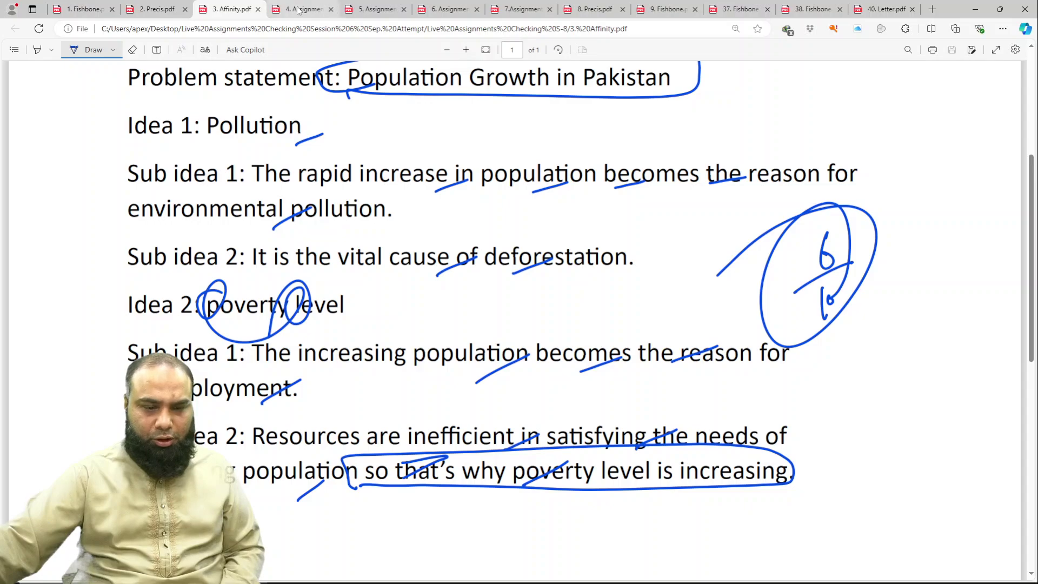
click(331, 9)
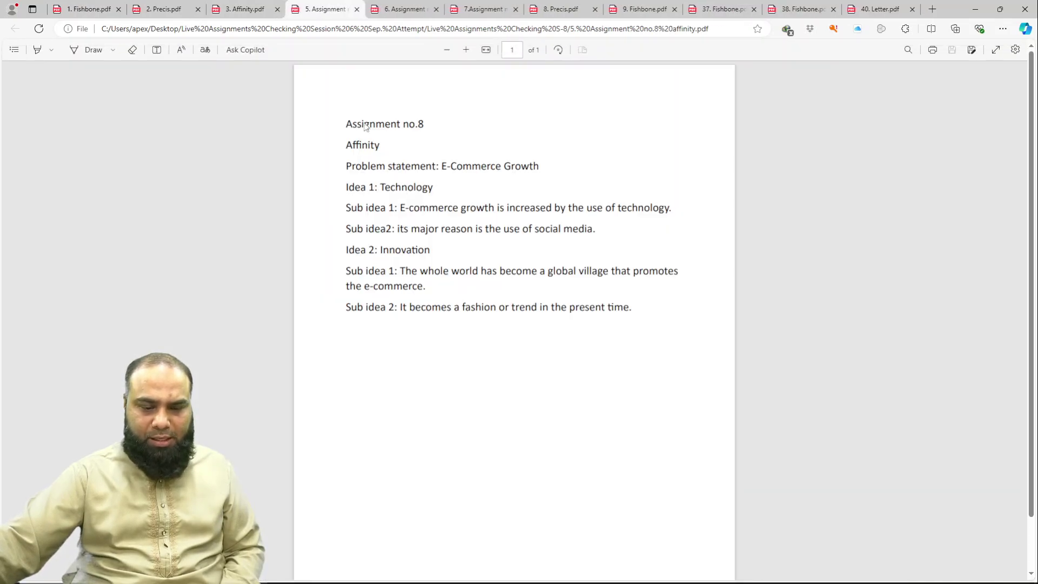
click(486, 49)
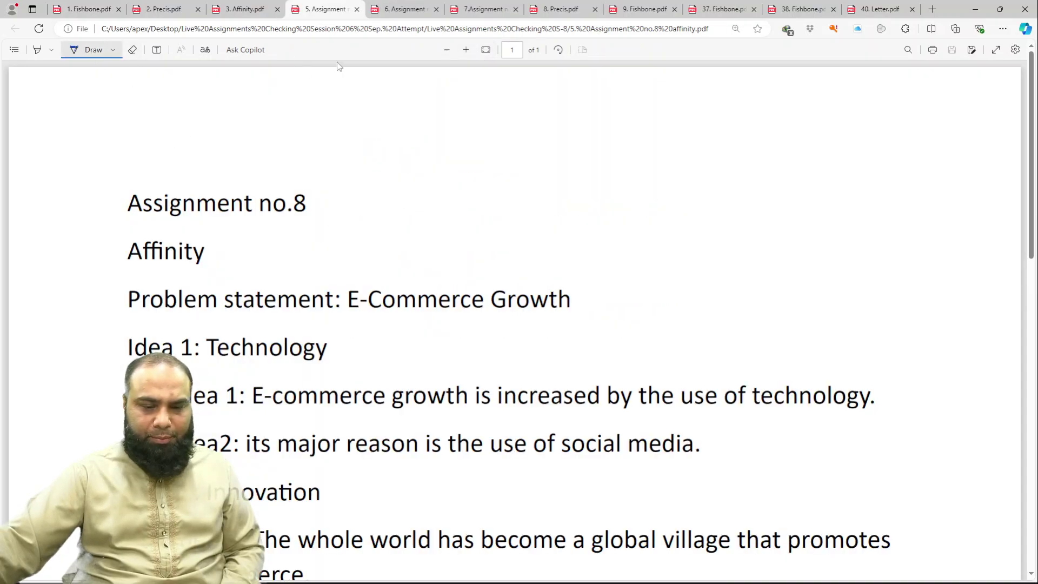
click(446, 50)
click(447, 50)
click(446, 49)
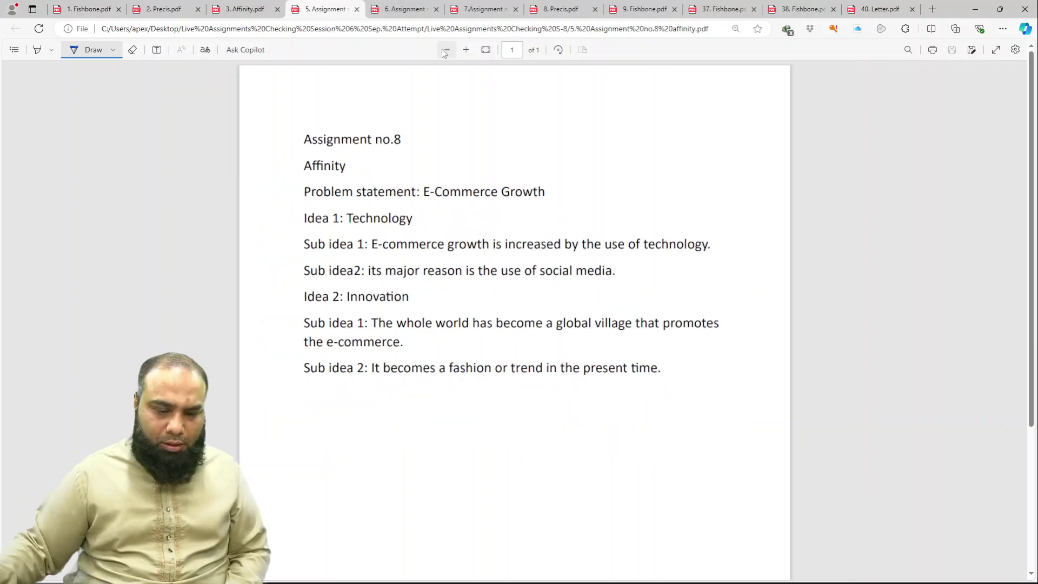
Step: Circle the E-Commerce Growth problem statement and tick or circle its sub ideas
drag(551, 190, 442, 177)
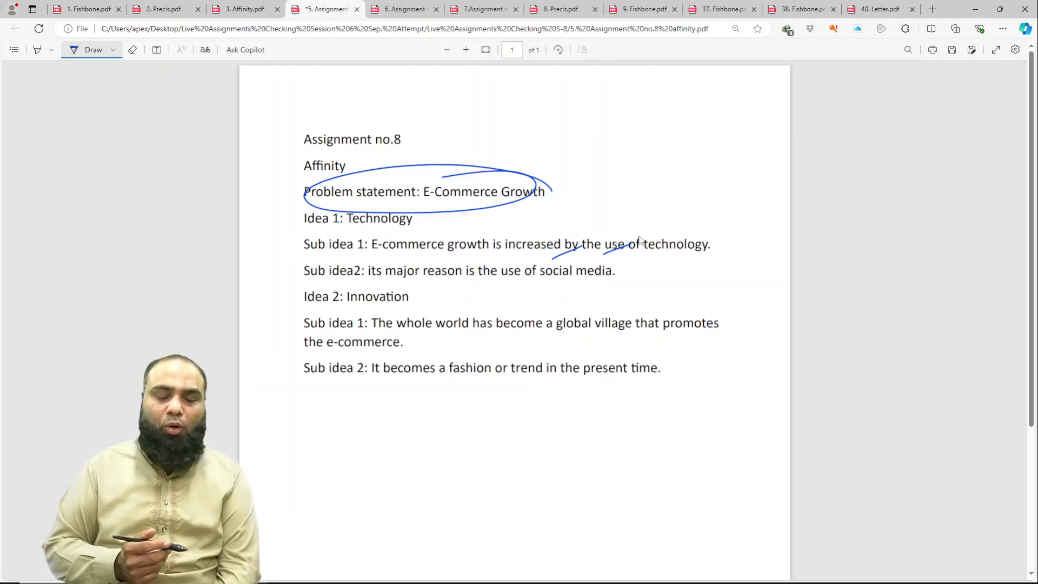
drag(485, 278, 530, 261)
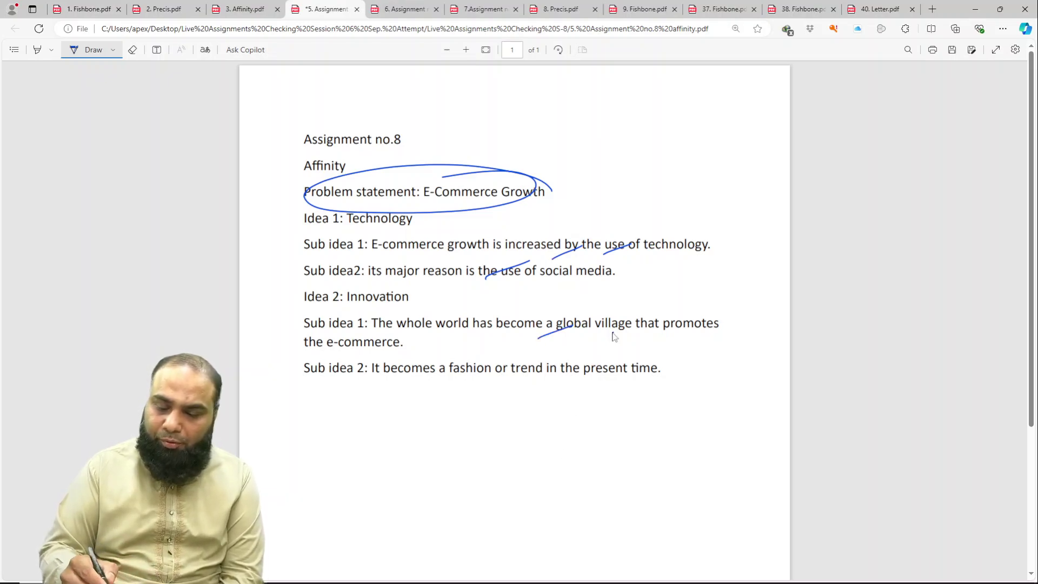
drag(319, 323, 286, 342)
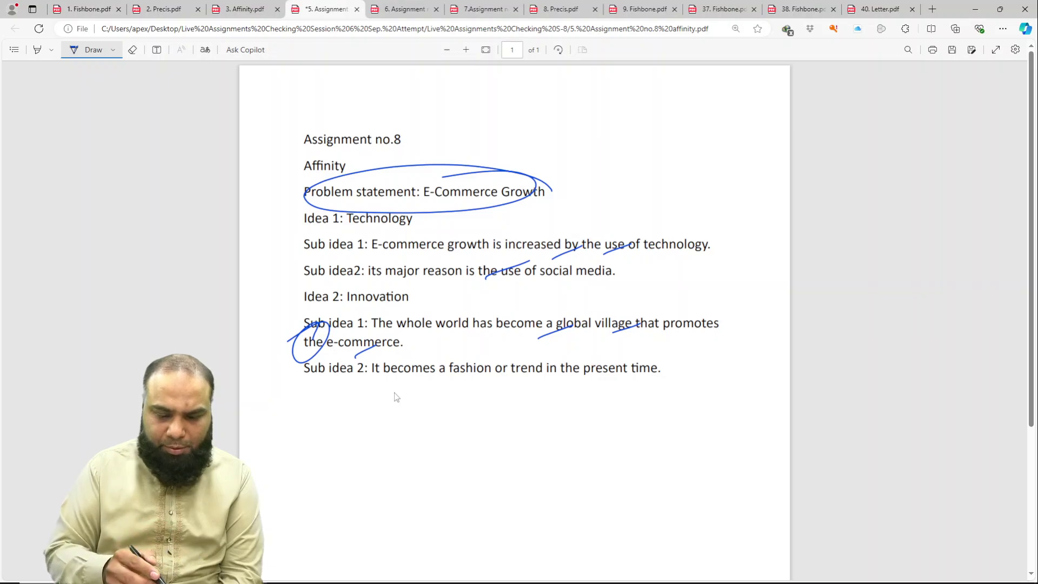
mouse_move(361, 376)
mouse_down()
mouse_move(459, 377)
mouse_move(622, 347)
mouse_move(362, 376)
mouse_up()
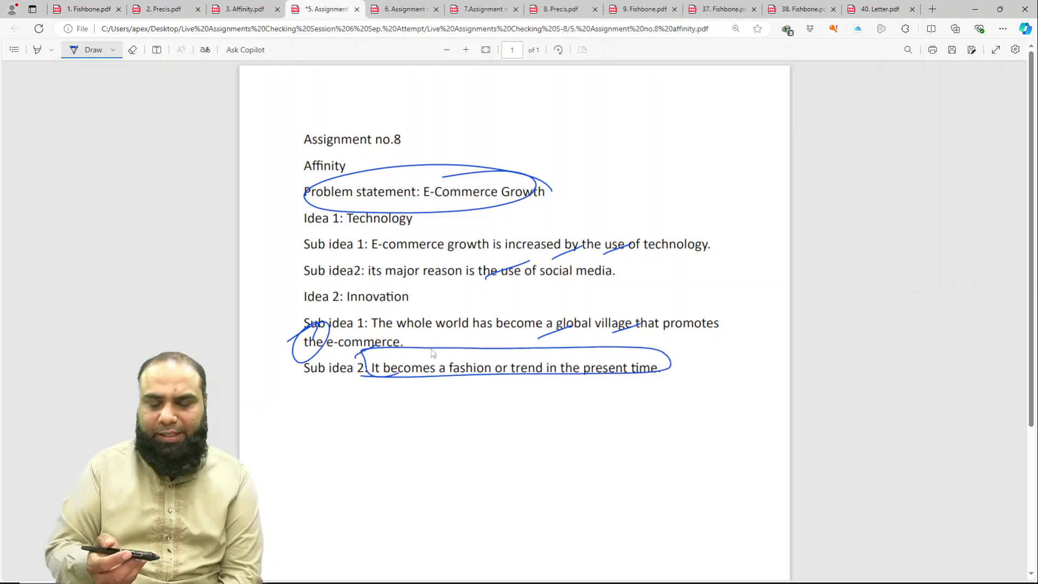
Step: Write a circled 4/10 score below the answer, save it, and move to Assignment no.9
drag(577, 412, 583, 435)
drag(560, 463, 616, 427)
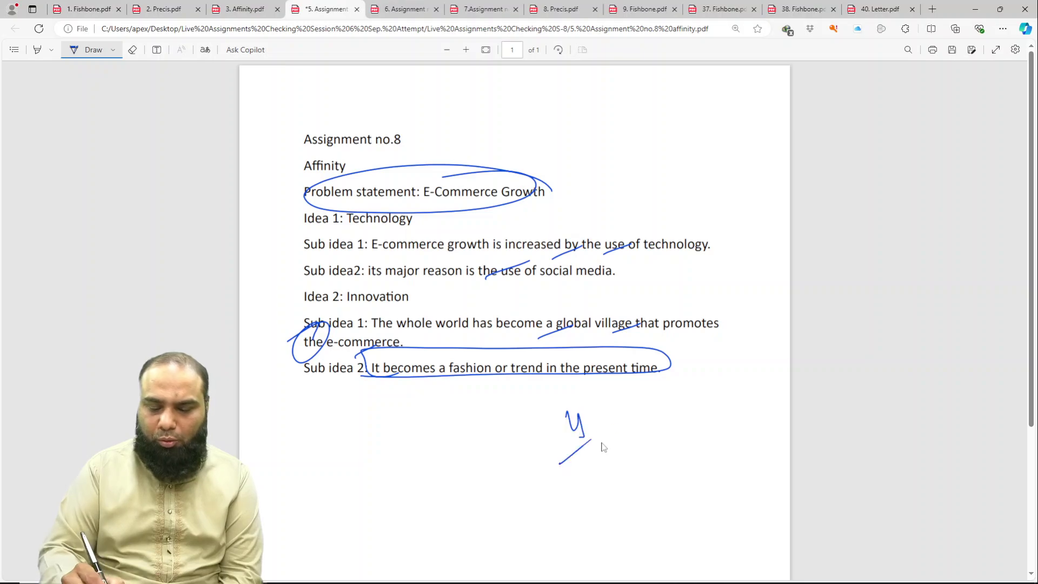
drag(591, 462, 609, 457)
drag(600, 400, 483, 457)
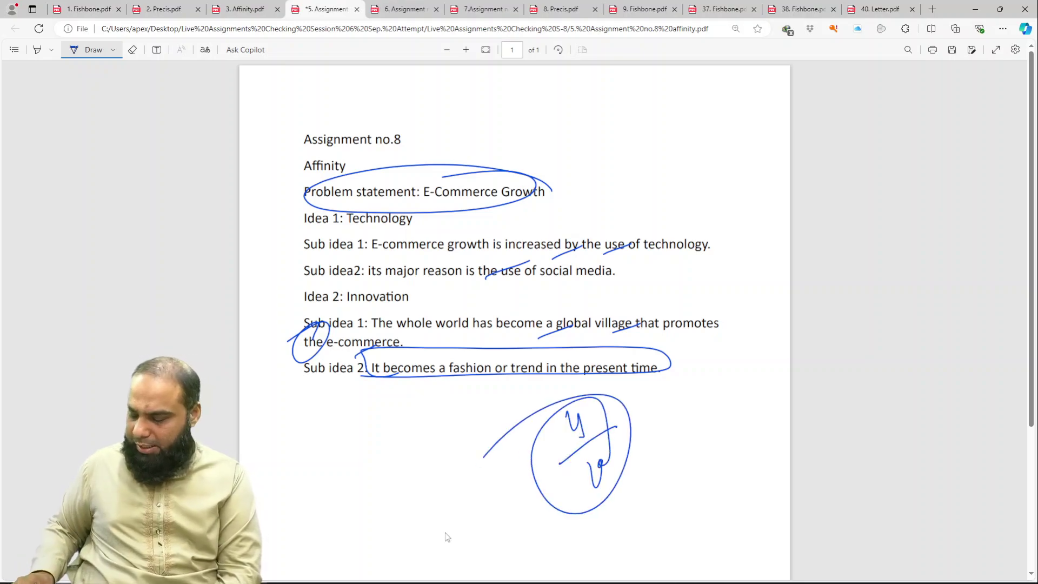
key(ctrl+s)
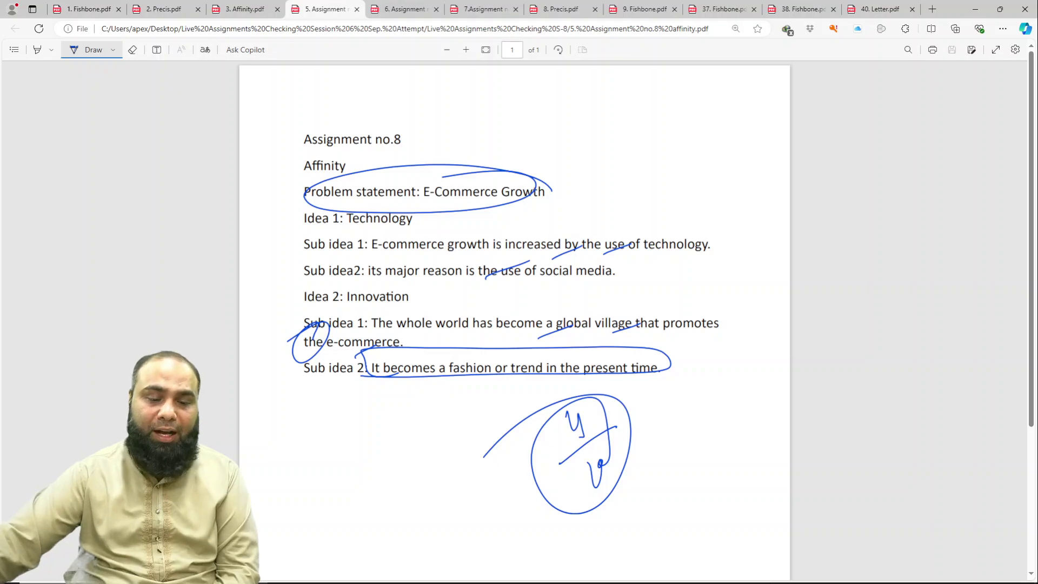
click(404, 9)
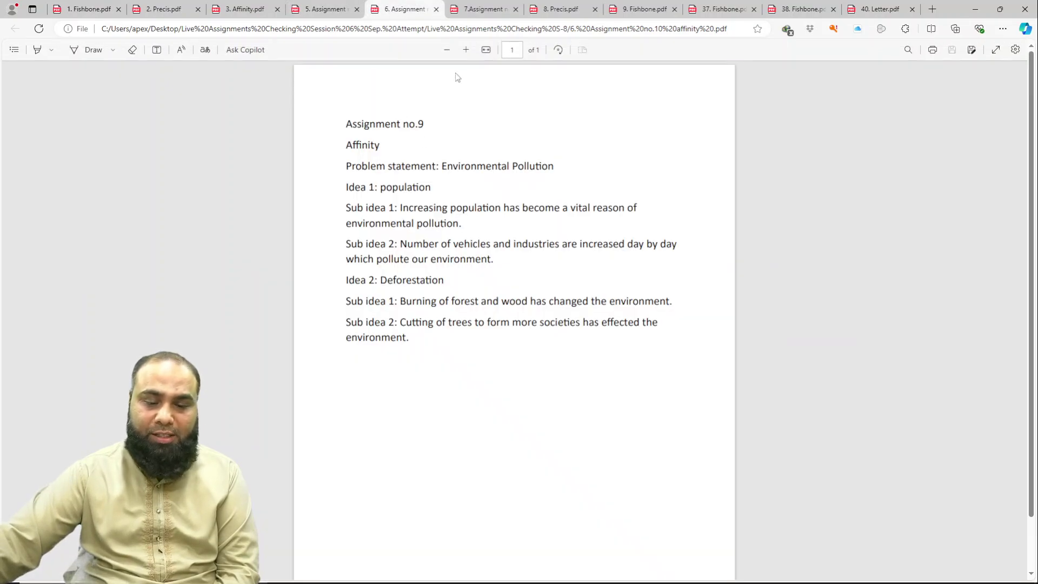
Step: With the pen on, circle the Environmental Pollution problem statement and the start of Idea 1
click(490, 50)
click(93, 50)
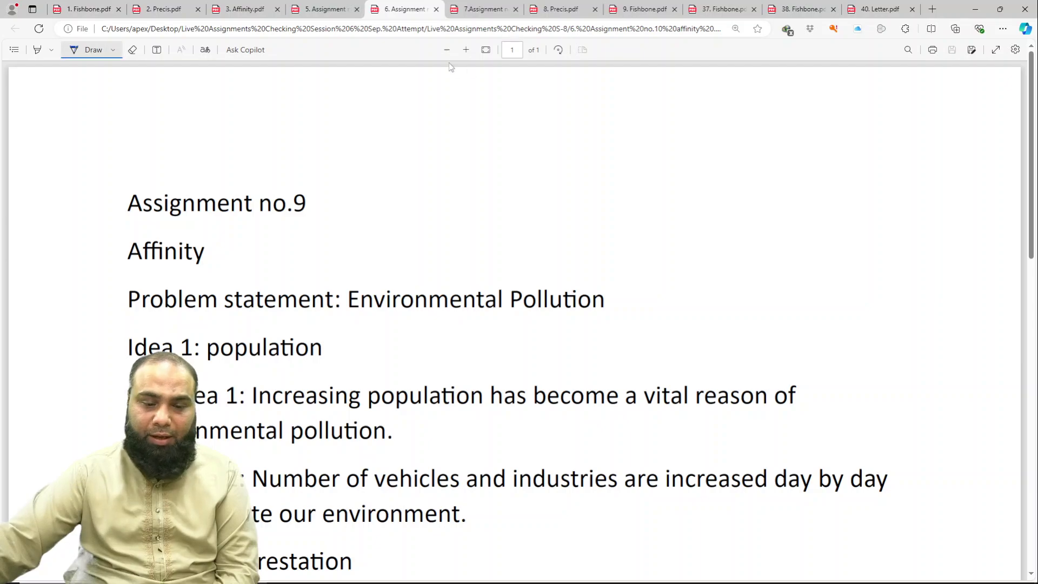
click(446, 50)
click(446, 50)
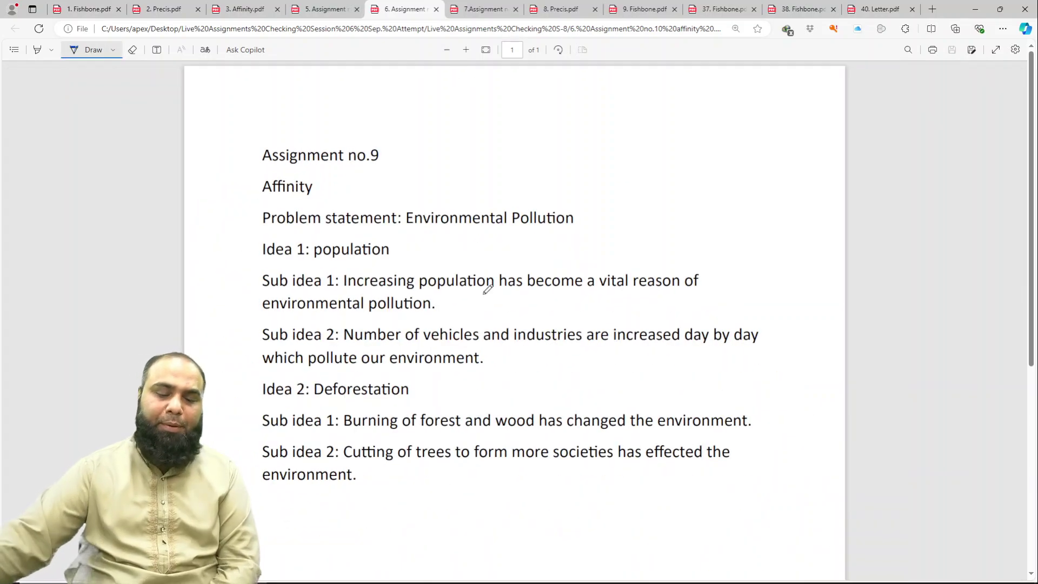
drag(562, 202, 460, 204)
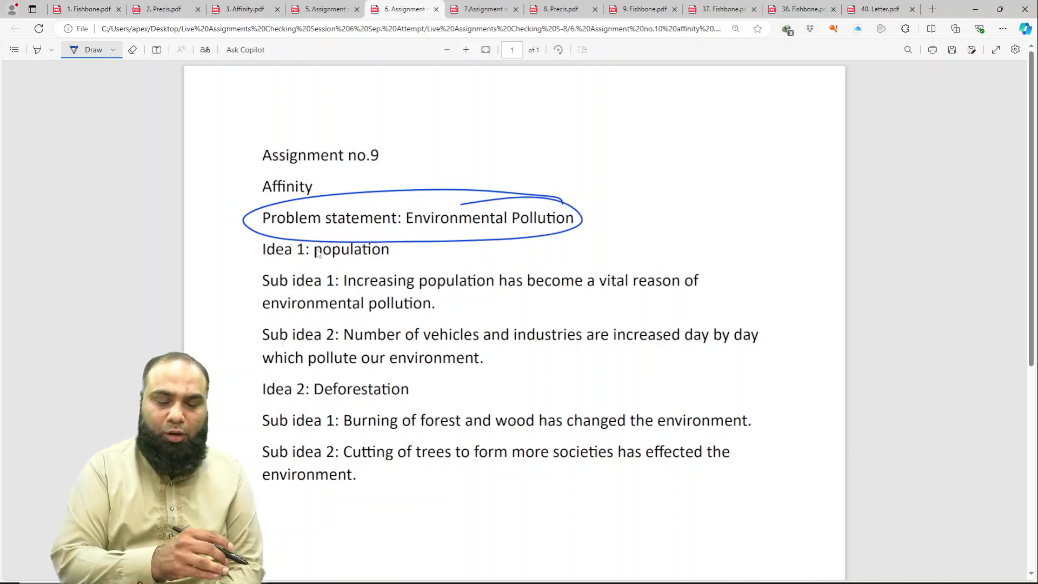
drag(326, 241, 300, 265)
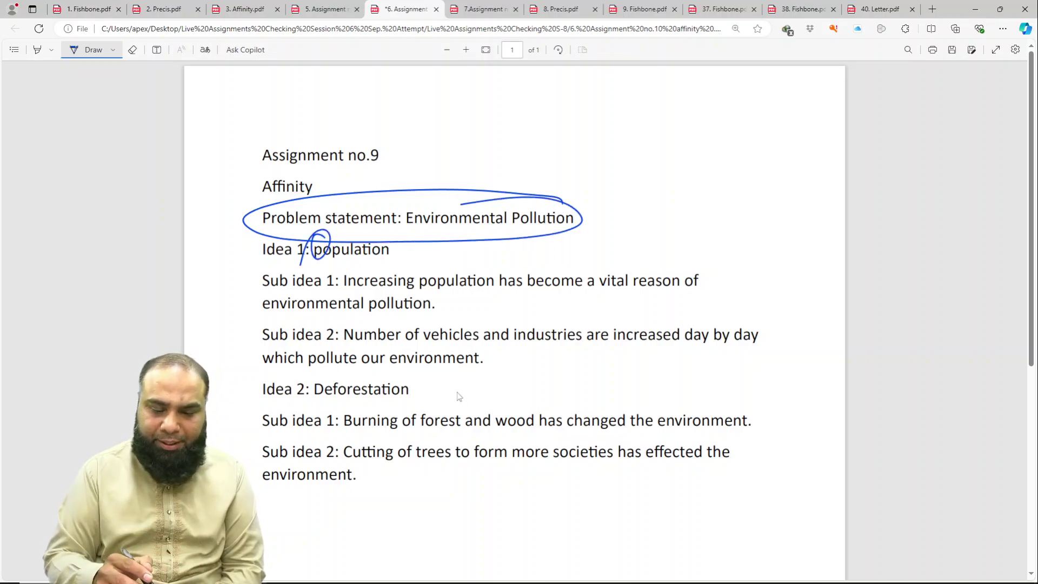
Step: Tick words through Sub ideas 1–2, Idea 2, the cutting of trees sentence and final 'environment'
drag(520, 307, 555, 292)
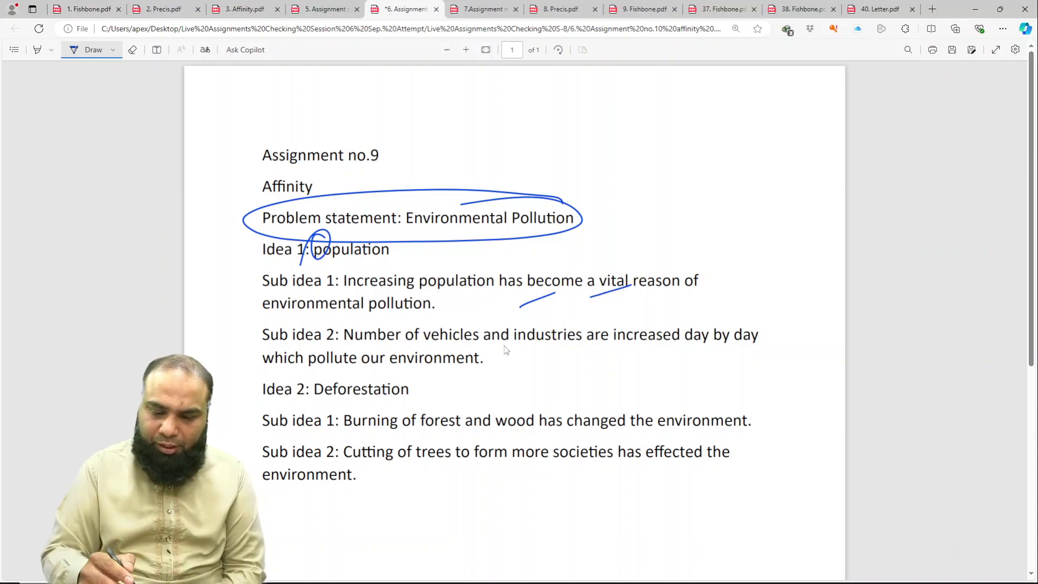
drag(503, 344, 539, 330)
drag(575, 343, 615, 327)
drag(344, 368, 377, 349)
mouse_move(390, 369)
mouse_down()
mouse_move(428, 350)
mouse_move(473, 348)
mouse_up()
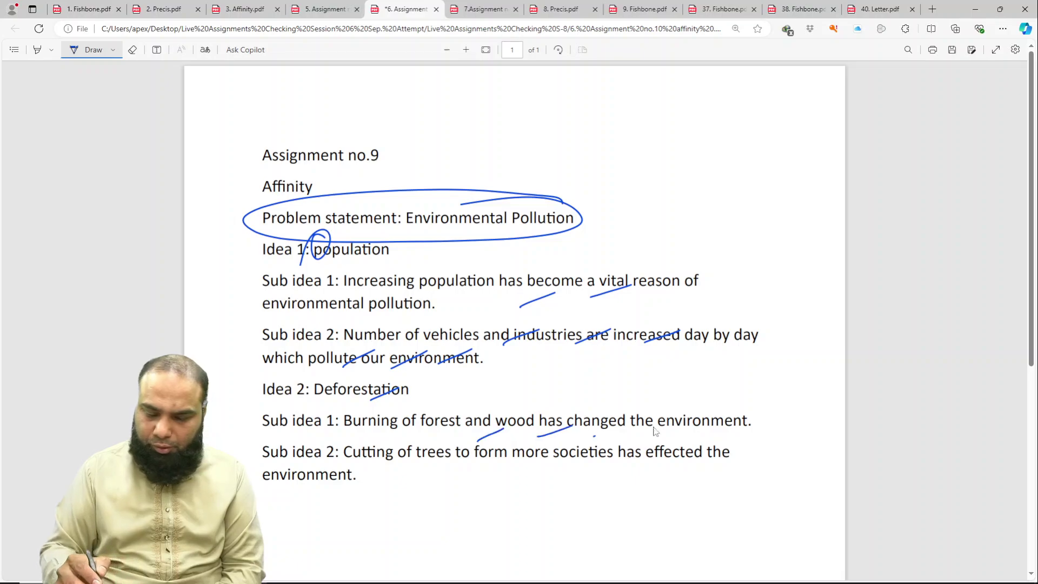
drag(594, 436, 636, 419)
drag(654, 431, 687, 421)
drag(402, 474, 434, 461)
drag(466, 471, 561, 450)
drag(614, 461, 620, 460)
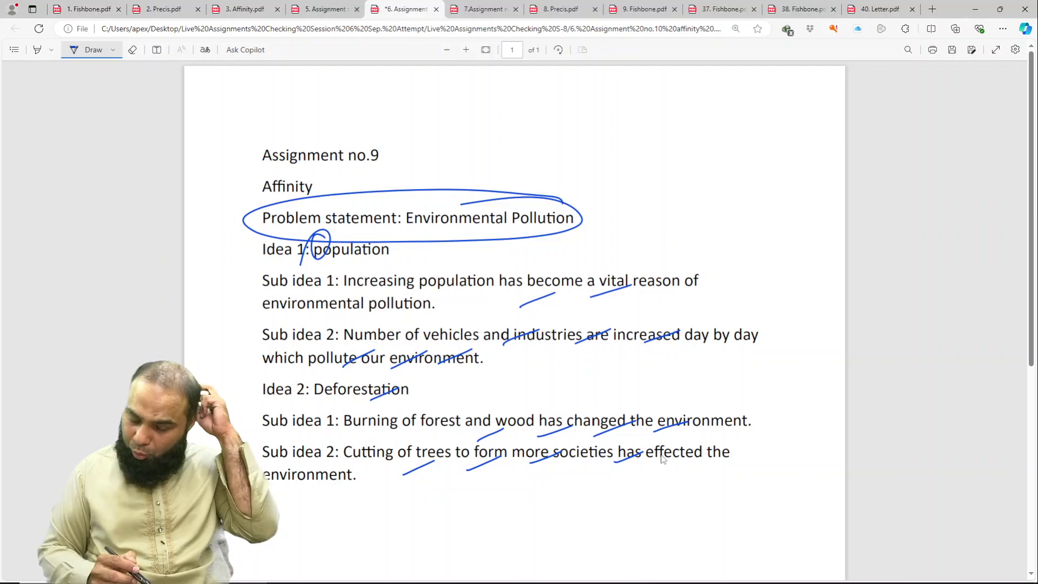
drag(311, 496, 336, 483)
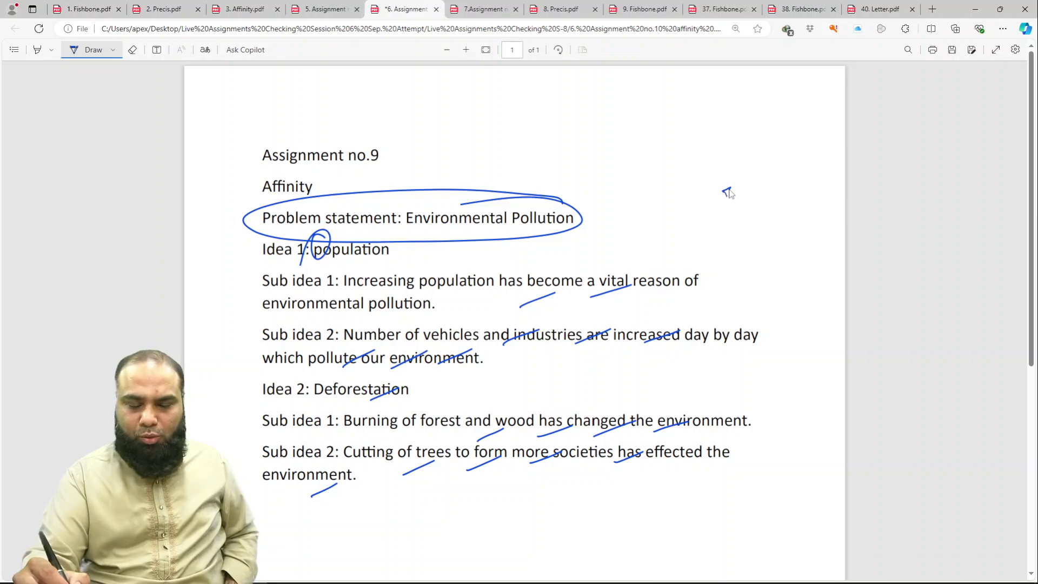
Step: Write a circled 5.8/10 score at the top right, save, and switch to Assignment no.11
drag(724, 190, 724, 214)
mouse_move(723, 190)
mouse_down()
mouse_move(754, 195)
mouse_move(709, 236)
mouse_move(738, 259)
mouse_up()
drag(745, 233, 742, 254)
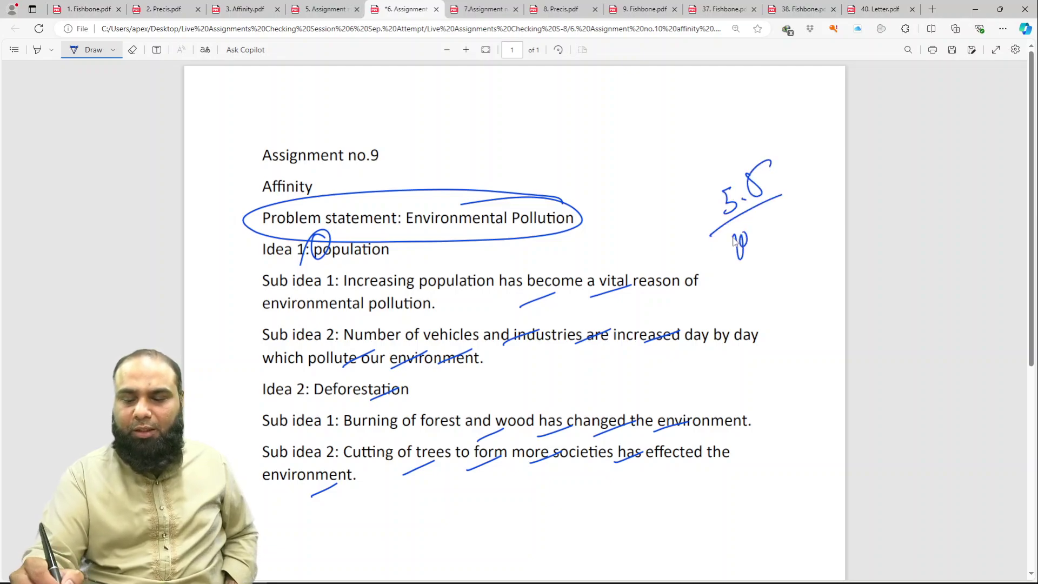
mouse_move(773, 162)
mouse_down()
mouse_move(727, 145)
mouse_move(643, 193)
mouse_up()
key(ctrl+s)
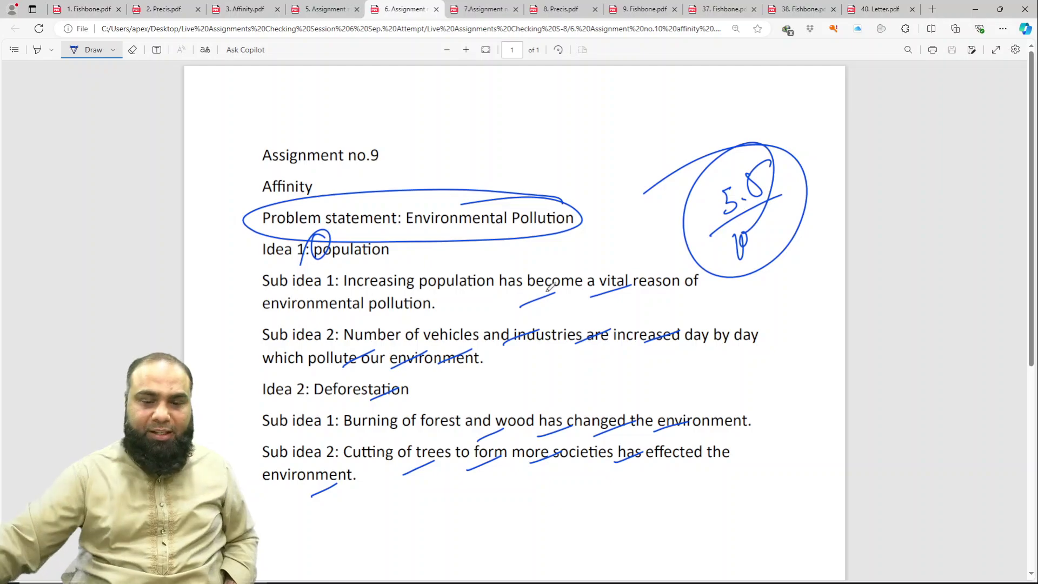
click(476, 9)
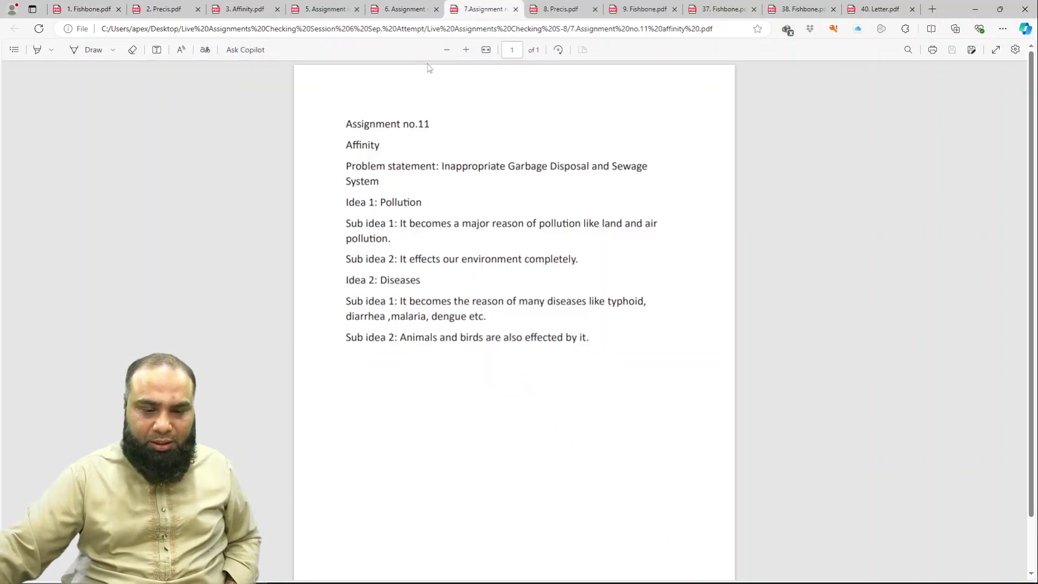
Step: Zoom in, circle the problem statement, and tick 'pollution' and 'land' in Sub idea 1
click(466, 50)
click(465, 49)
click(89, 50)
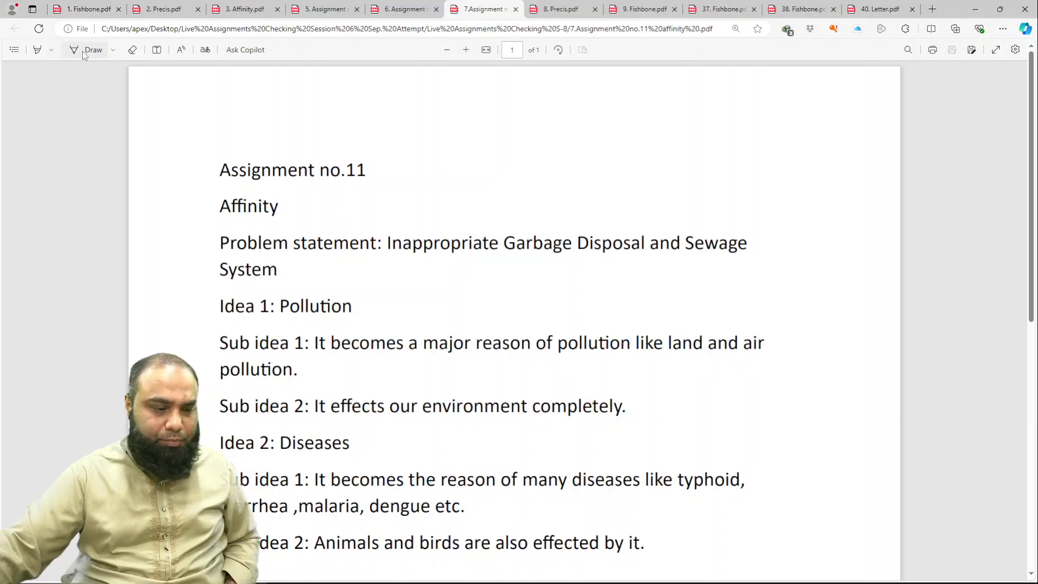
scroll(197, 266, down, 2)
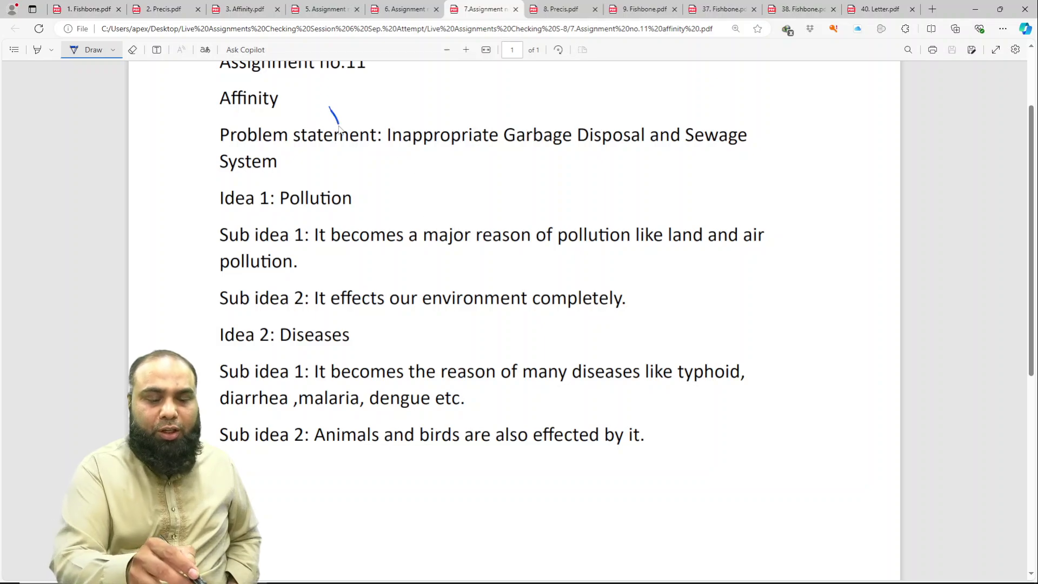
drag(339, 126, 338, 123)
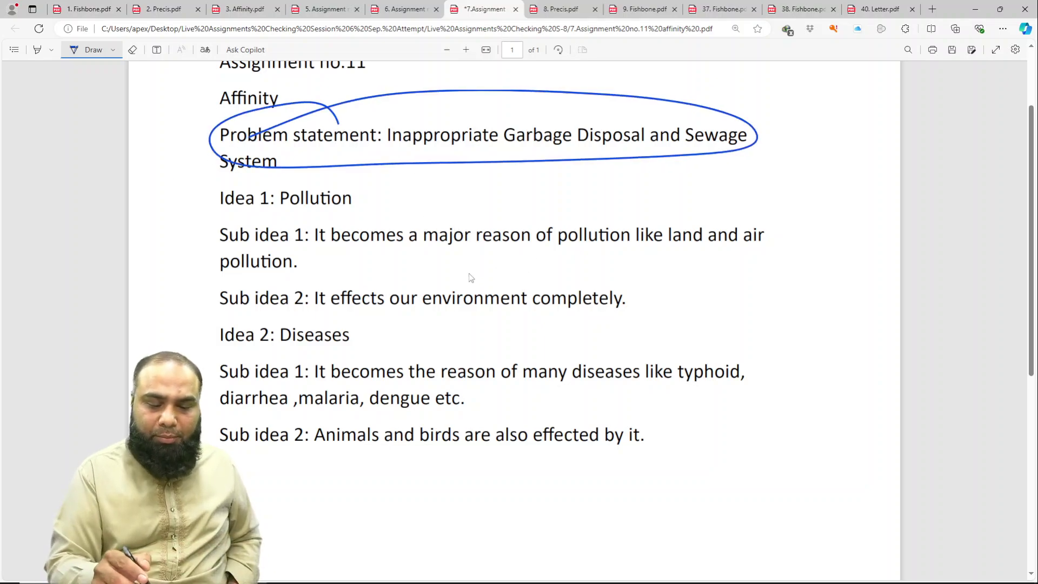
drag(597, 249, 633, 240)
drag(663, 246, 710, 238)
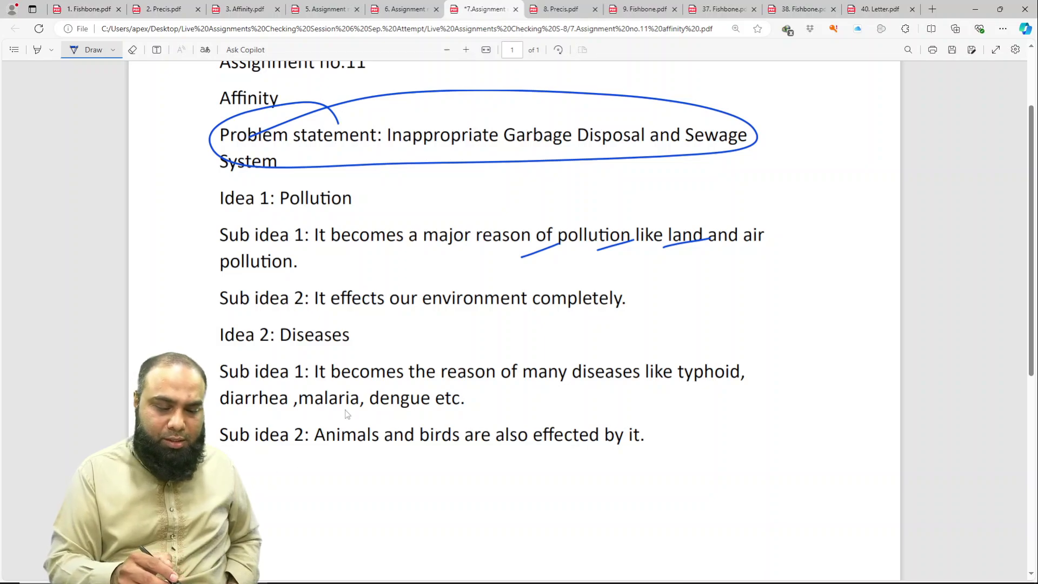
Step: Circle 'It effects', tick Sub idea 2, 'many', 'diseases' and 'malaria', and circle 'effected'
mouse_move(441, 317)
mouse_down()
mouse_move(481, 299)
mouse_move(560, 297)
mouse_up()
drag(569, 310, 620, 295)
drag(370, 284, 372, 306)
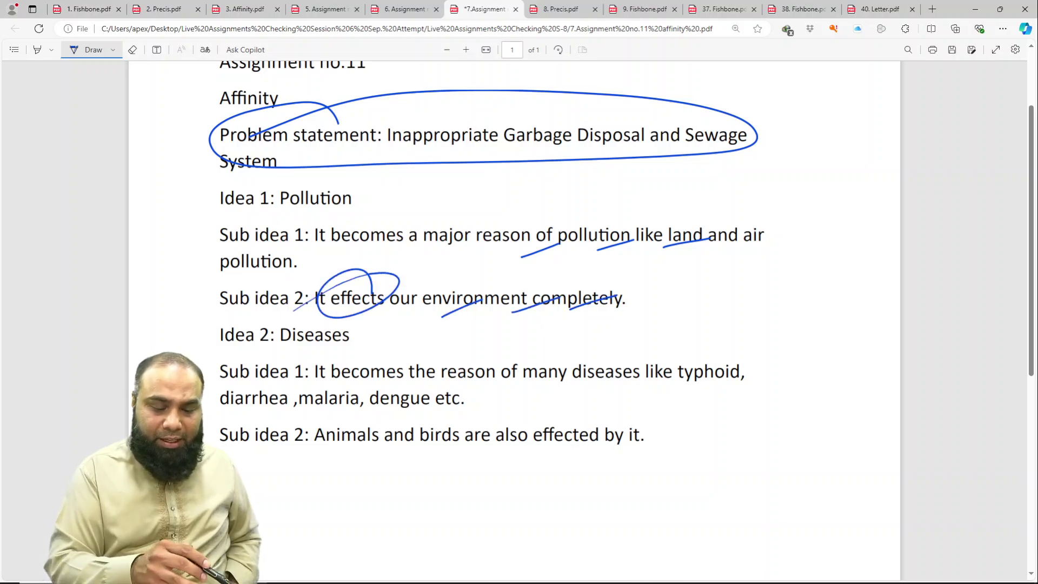
drag(303, 305, 324, 292)
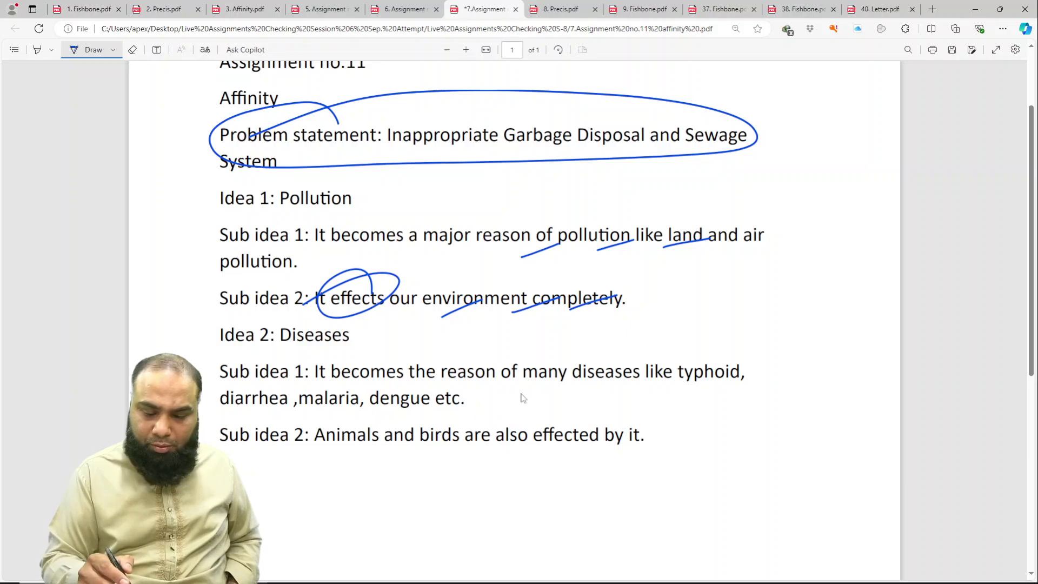
drag(517, 394, 556, 376)
drag(595, 386, 600, 383)
drag(328, 411, 368, 389)
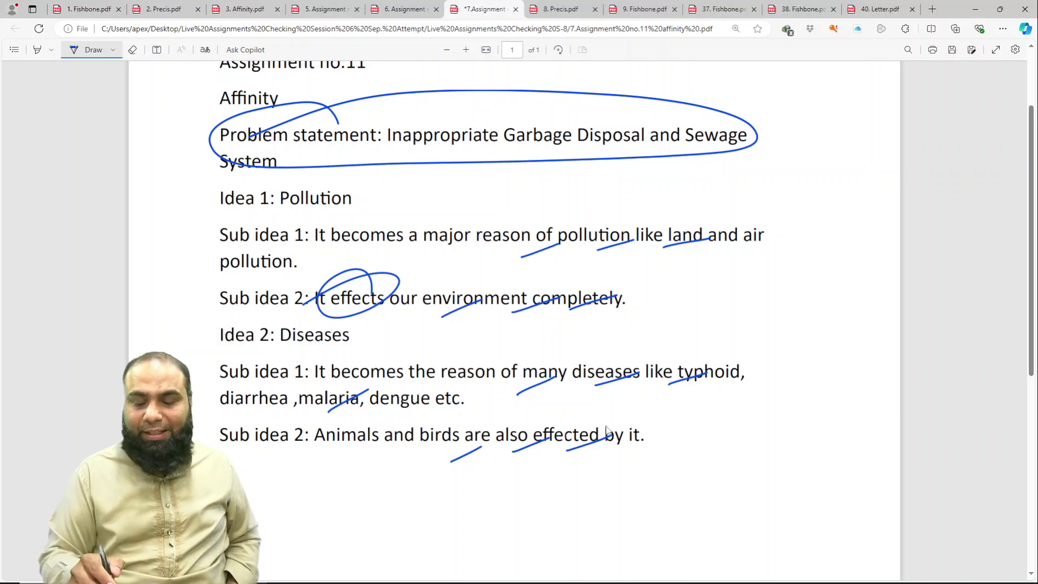
drag(606, 427, 557, 415)
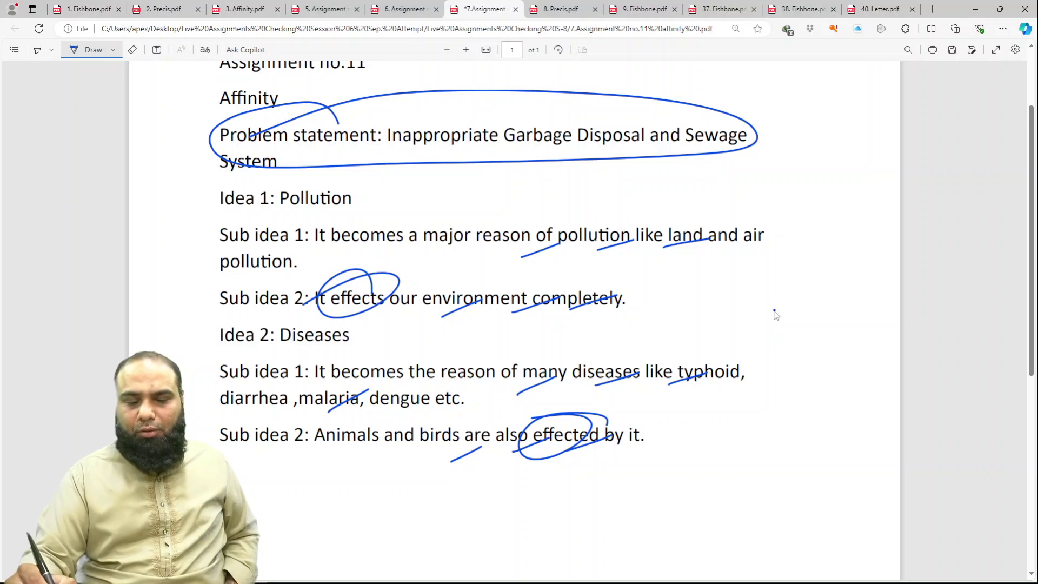
Step: Write a circled 4.8/10 score in the right margin, save, and switch to the Precis PDF
drag(774, 311, 784, 334)
mouse_move(808, 296)
mouse_down()
mouse_move(792, 324)
mouse_move(814, 328)
mouse_up()
drag(796, 346, 806, 371)
mouse_move(821, 287)
mouse_down()
mouse_move(756, 378)
mouse_move(698, 324)
mouse_up()
key(ctrl+s)
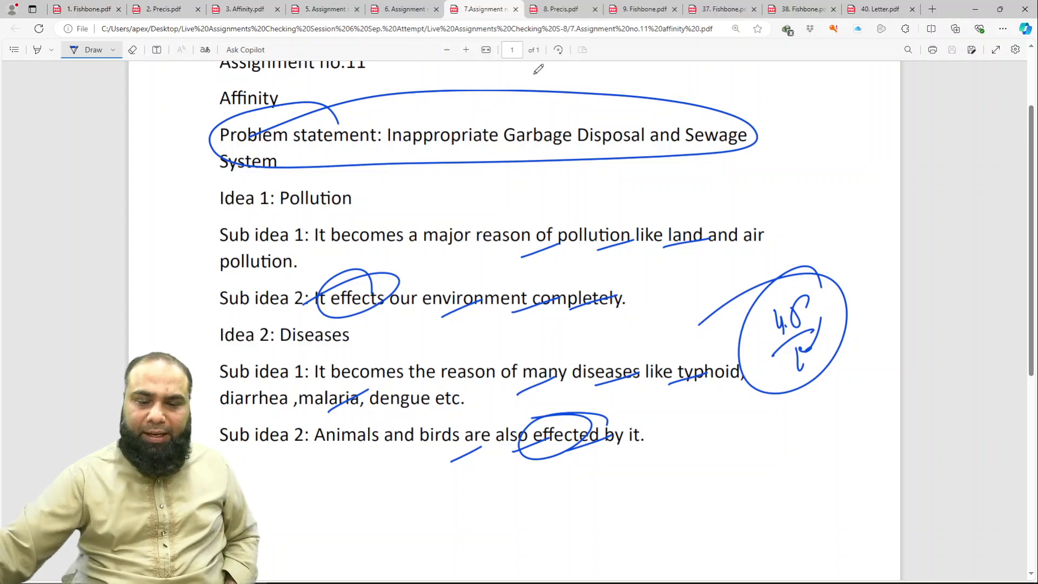
click(543, 12)
Step: Fit the page to width, tick the first sentence, 'cataract', 'countries', 'Surveys', and circle 'cause'
click(486, 50)
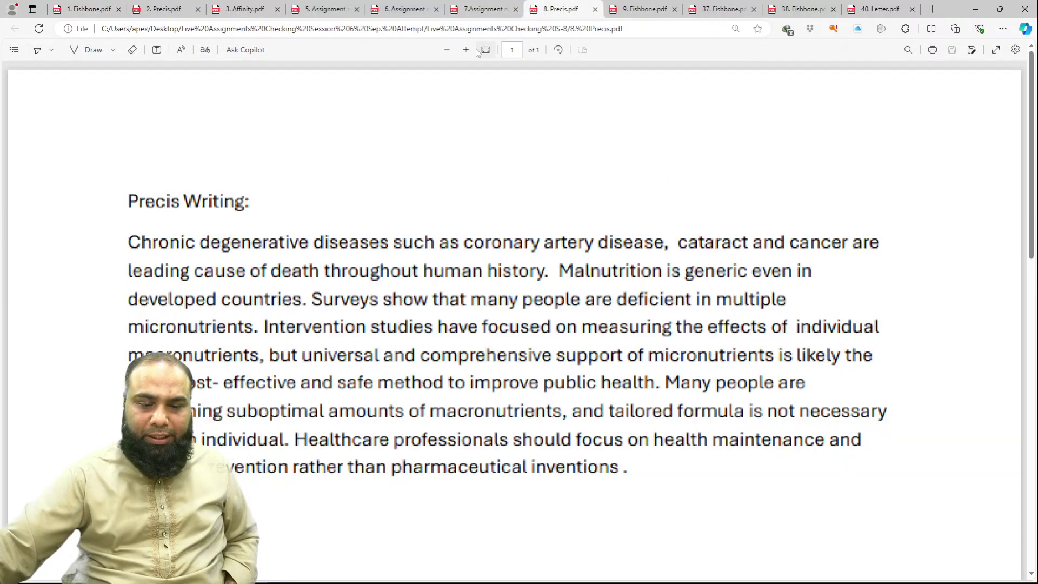
click(90, 49)
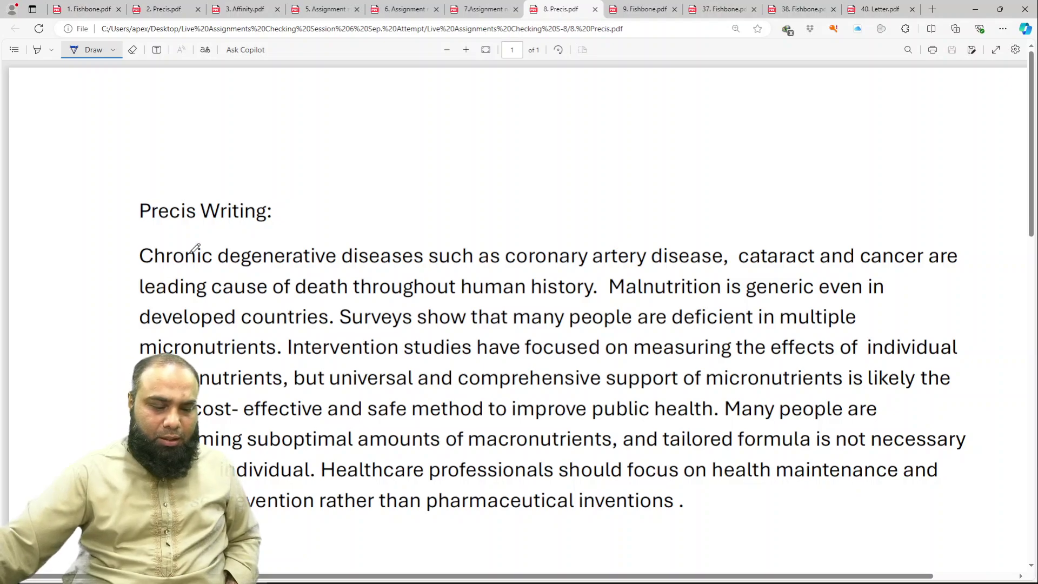
scroll(424, 291, down, 1)
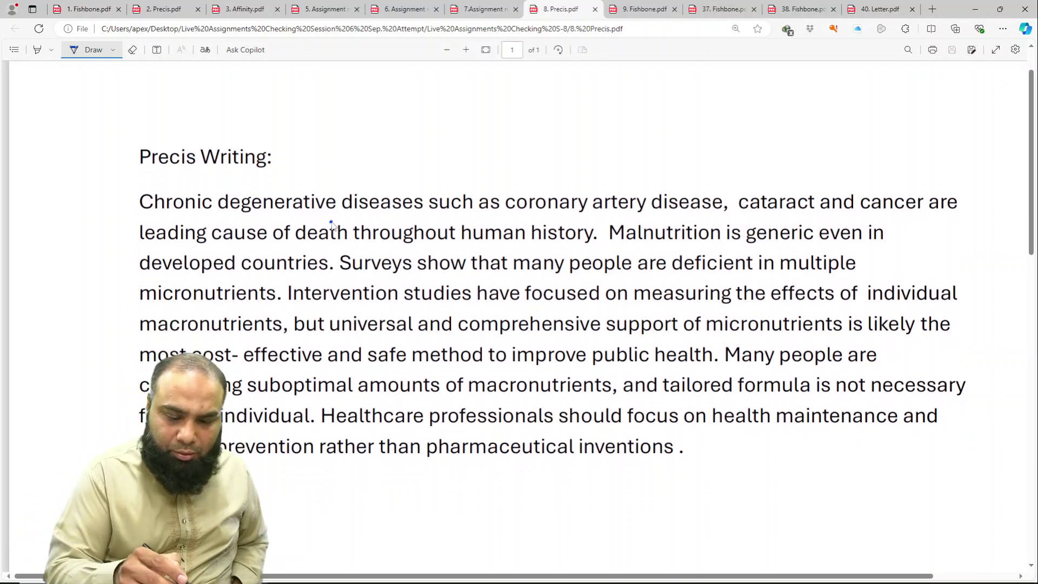
drag(330, 222, 363, 207)
drag(421, 222, 549, 205)
drag(611, 214, 647, 200)
mouse_move(737, 215)
mouse_down()
mouse_move(770, 201)
mouse_move(853, 198)
mouse_up()
mouse_move(309, 263)
mouse_down()
mouse_move(347, 241)
mouse_move(419, 245)
mouse_up()
drag(194, 243, 219, 230)
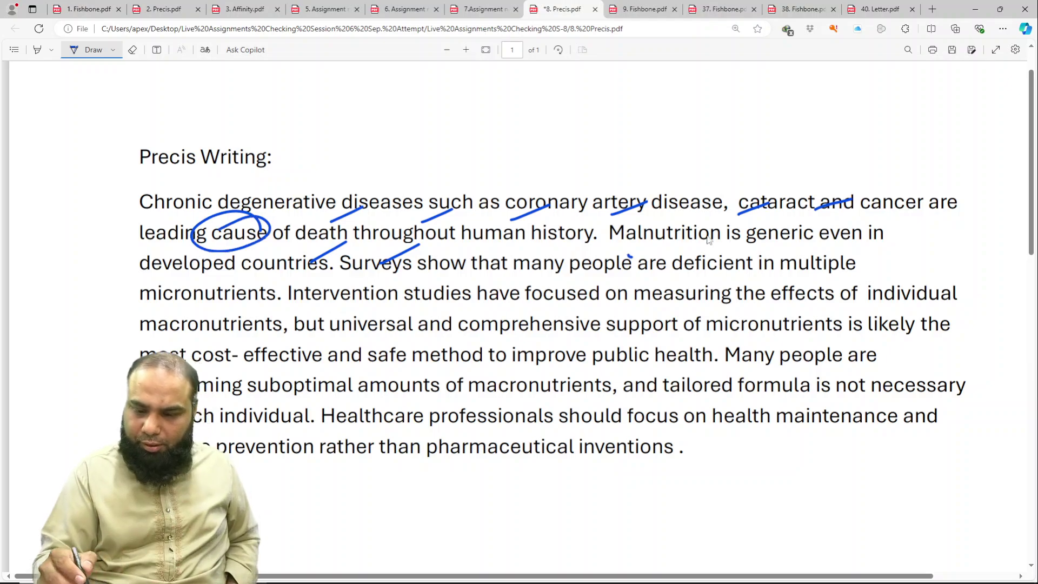
Step: Tick 'deficient', 'multiple', 'measuring', 'comprehensive support', 'micronutrients', 'cost-effective' and 'method'
drag(628, 256, 687, 236)
drag(707, 260, 838, 241)
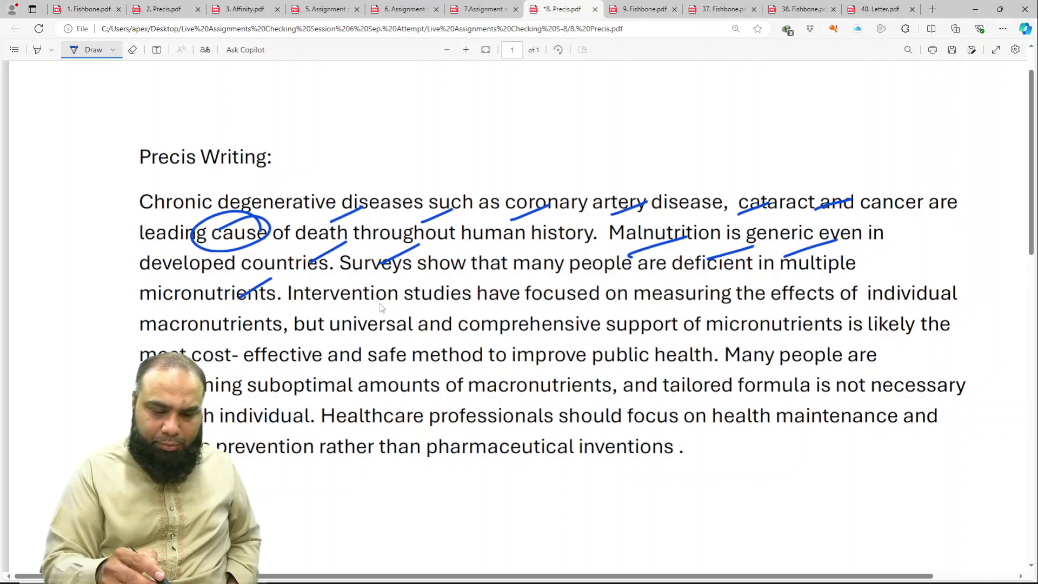
drag(665, 299, 702, 291)
drag(760, 301, 796, 293)
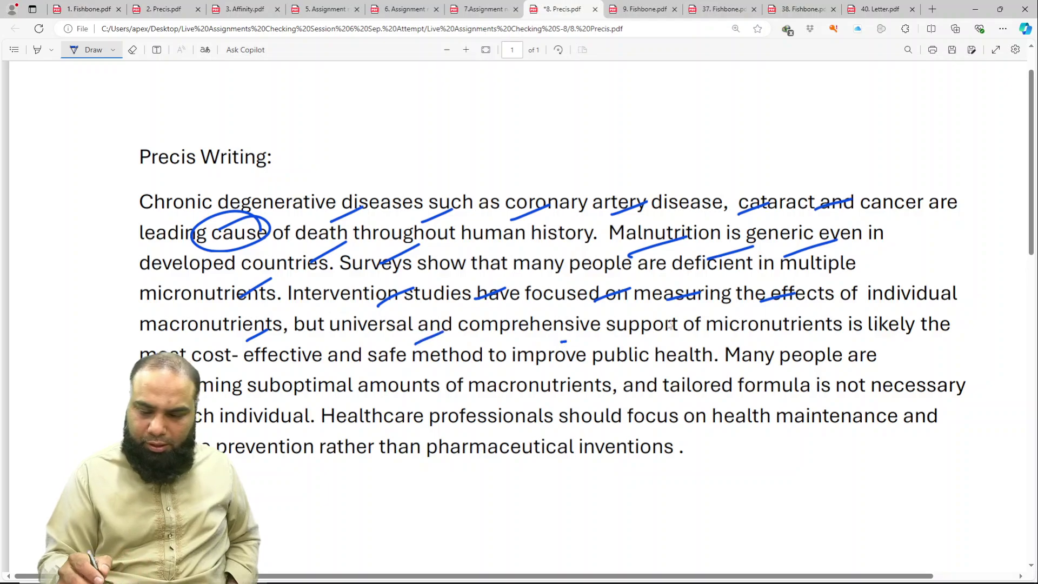
drag(562, 342, 610, 329)
drag(777, 342, 816, 328)
drag(860, 335, 891, 329)
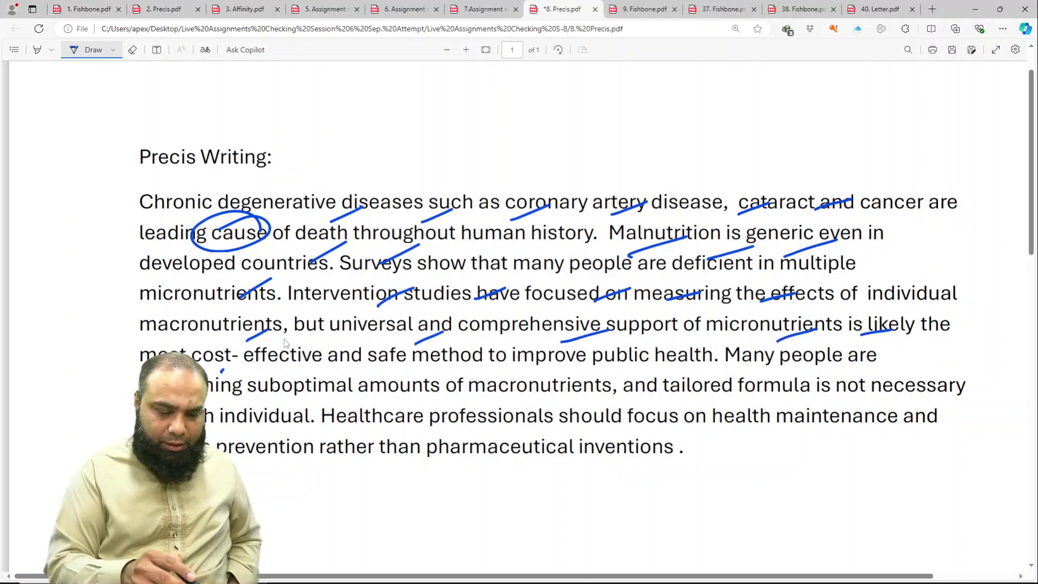
drag(221, 371, 252, 354)
mouse_move(399, 374)
mouse_down()
mouse_move(435, 354)
mouse_move(391, 335)
mouse_up()
Step: Circle 'safe', strike through 'tailored formula', and tick 'Many people', 'suboptimal amounts' and 'pharmaceutical inventions'
drag(336, 361, 367, 340)
mouse_move(698, 374)
mouse_down()
mouse_move(744, 356)
mouse_move(830, 355)
mouse_up()
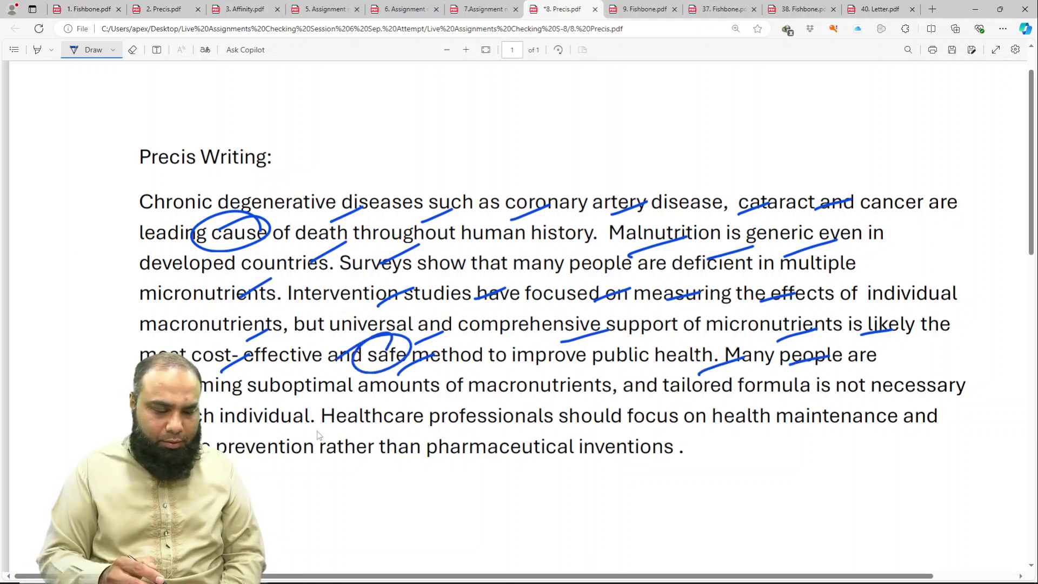
drag(280, 404, 319, 380)
drag(400, 405, 437, 385)
drag(608, 389, 654, 375)
drag(702, 392, 798, 382)
drag(785, 432, 819, 419)
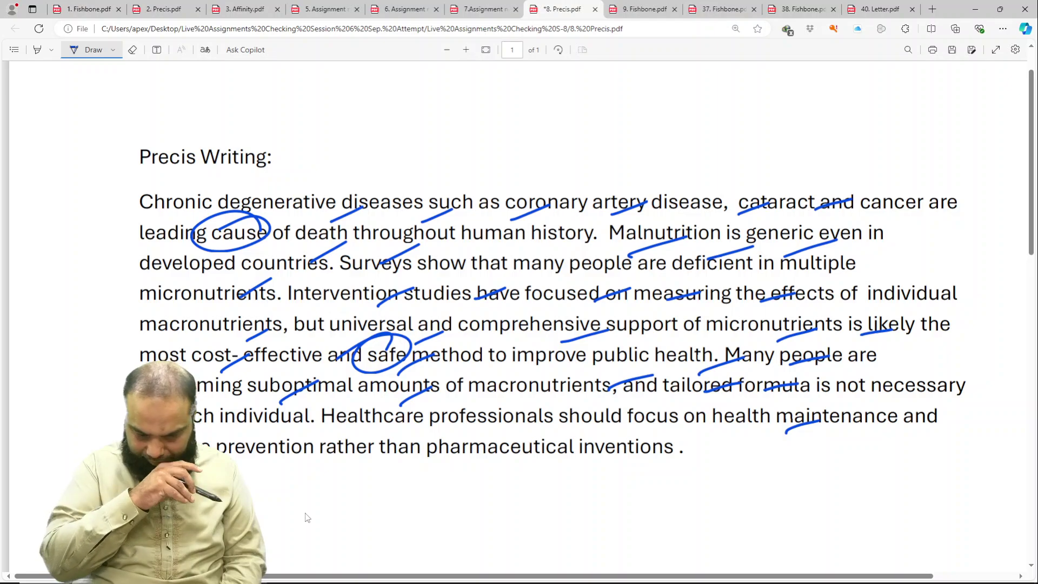
drag(505, 457, 554, 437)
drag(577, 447, 609, 433)
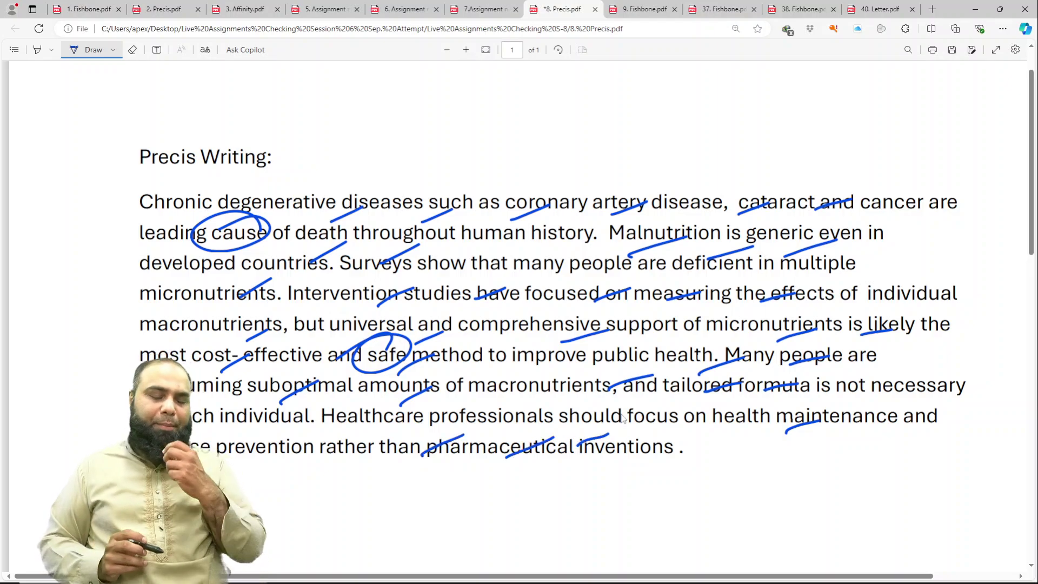
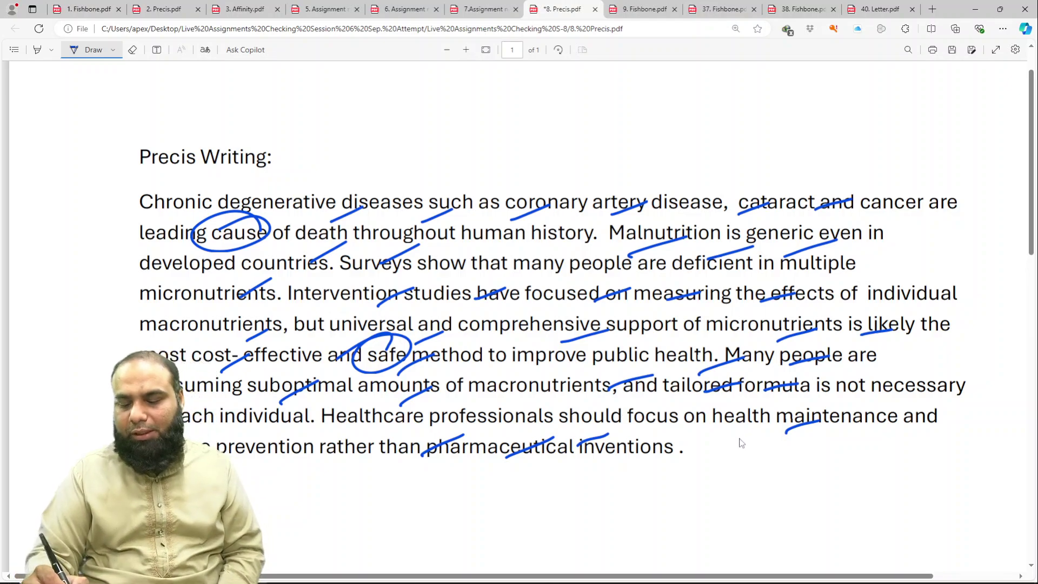
Step: Write a circled 7/10 score below the precis paragraph and save the PDF
mouse_move(740, 435)
mouse_down()
mouse_move(749, 464)
mouse_move(782, 452)
mouse_move(750, 503)
mouse_up()
drag(757, 483, 758, 493)
drag(779, 416, 786, 459)
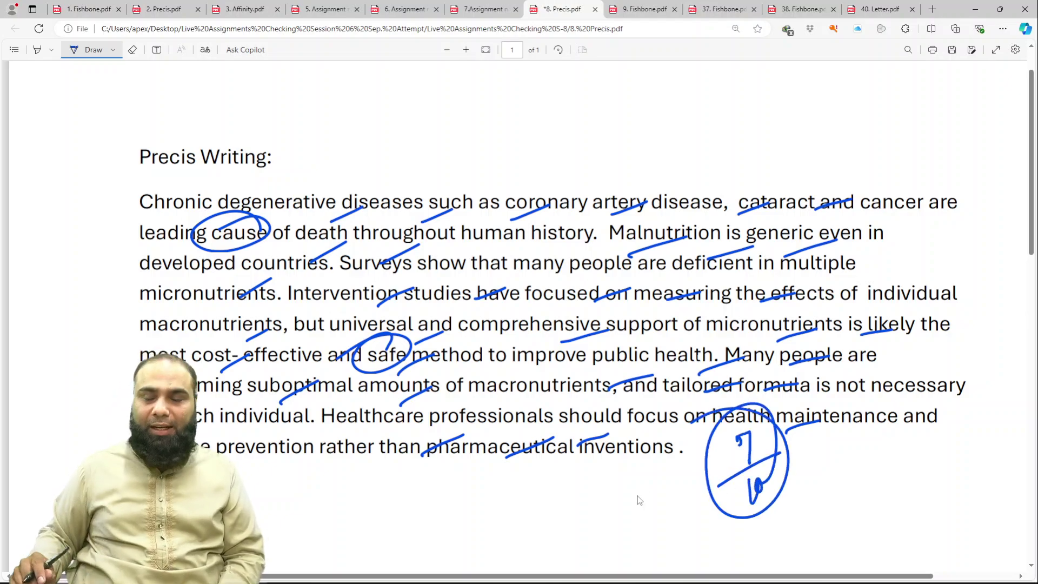
key(ctrl+s)
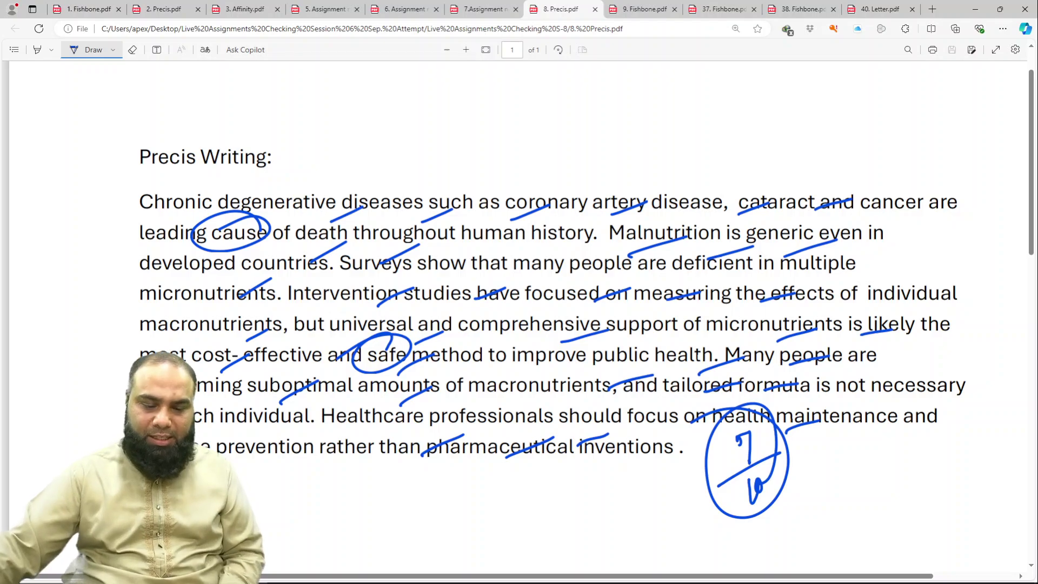
Step: Open 9. Fishbone.pdf fitted to page width with the Draw pen enabled
click(643, 6)
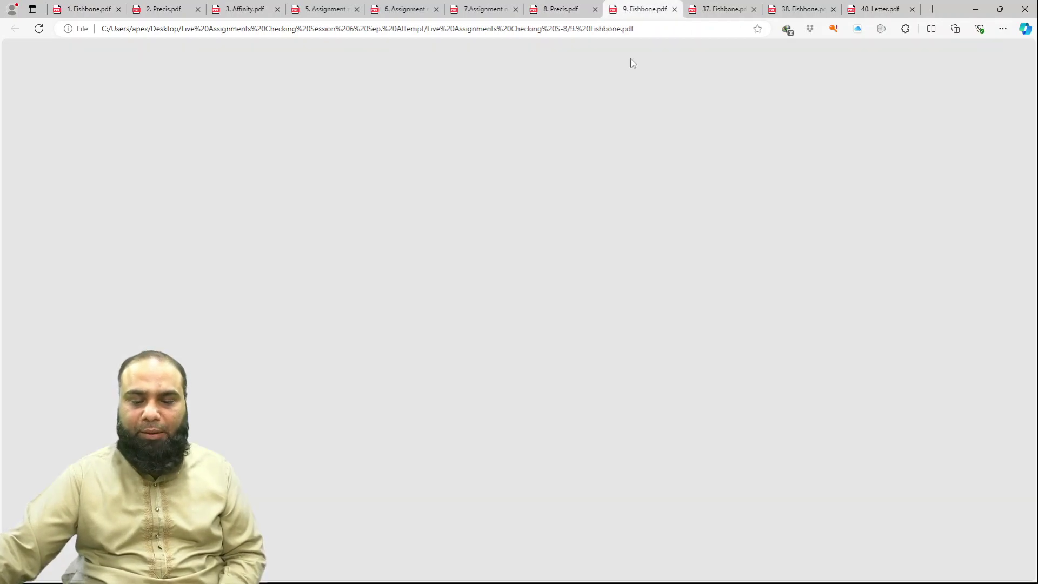
click(486, 50)
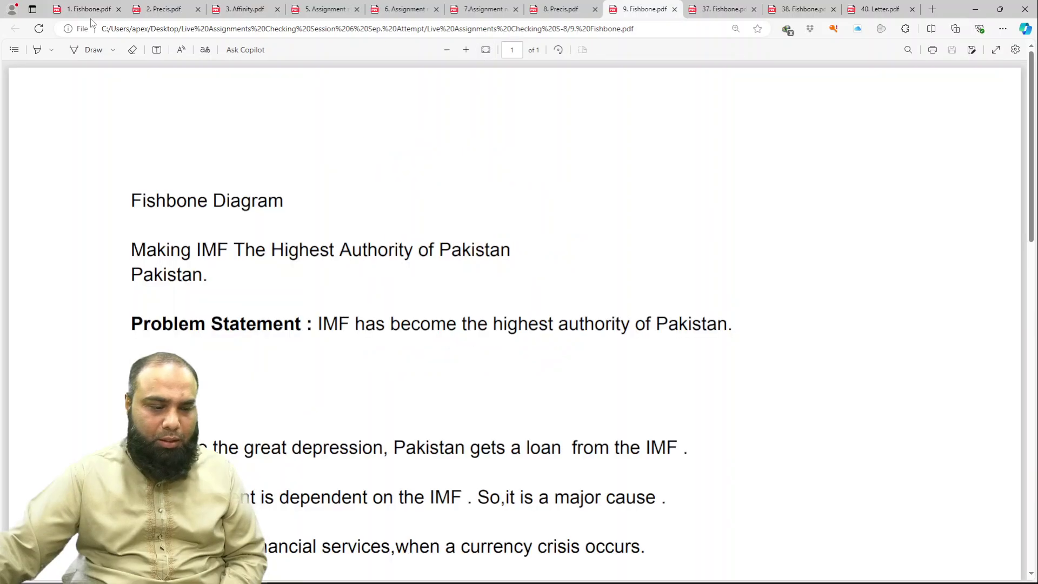
click(89, 50)
scroll(252, 154, down, 3)
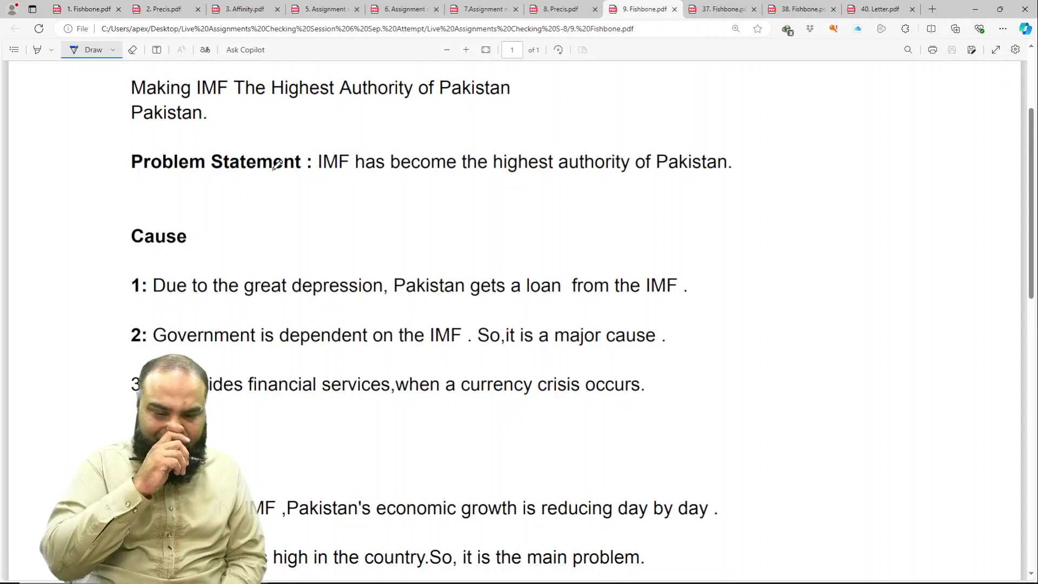
Step: Tick the problem statement, causes 1–2 and effect 1, underline 'So it is a major cause', circle cause 3
drag(466, 183, 532, 186)
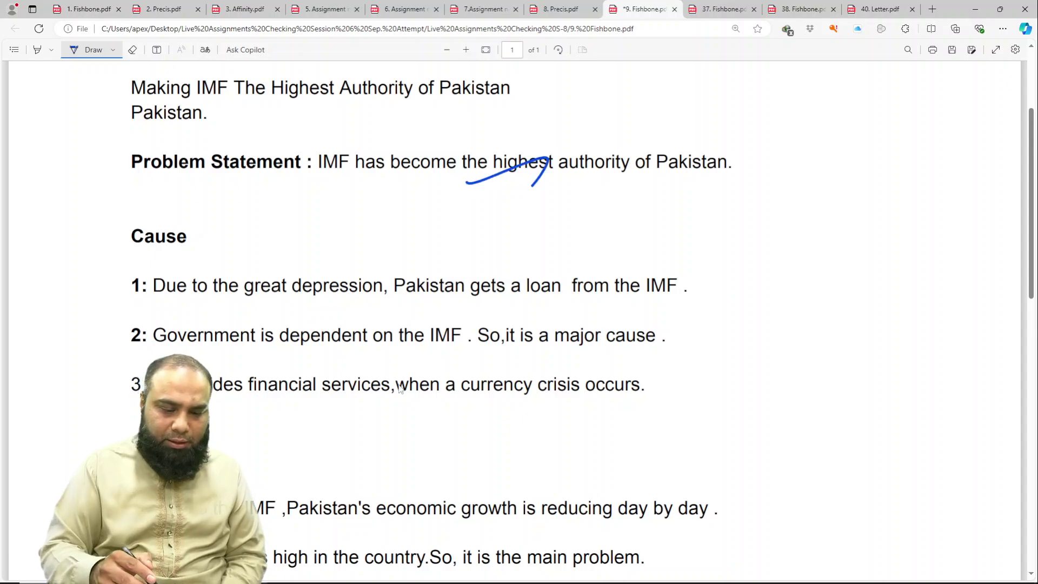
drag(335, 303, 387, 292)
mouse_move(510, 300)
mouse_down()
mouse_move(551, 301)
mouse_move(493, 295)
mouse_up()
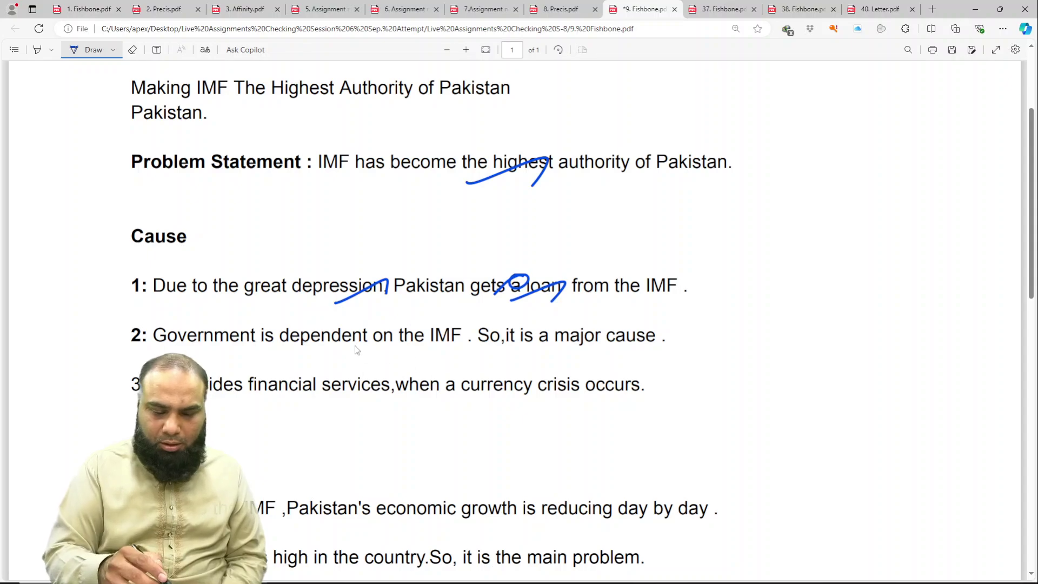
drag(496, 345, 532, 327)
drag(547, 352, 587, 331)
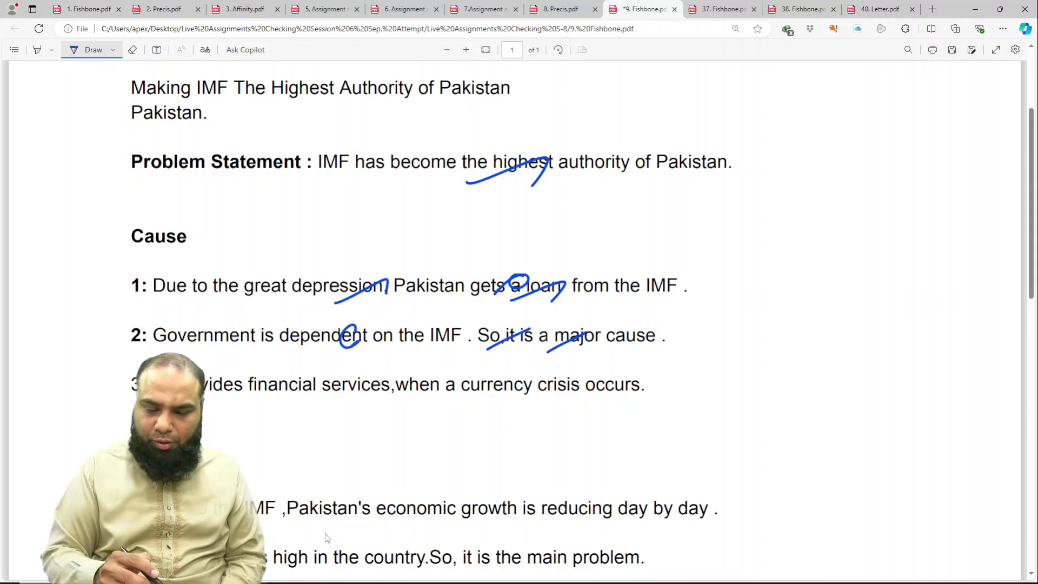
drag(426, 497, 461, 454)
drag(431, 352, 716, 328)
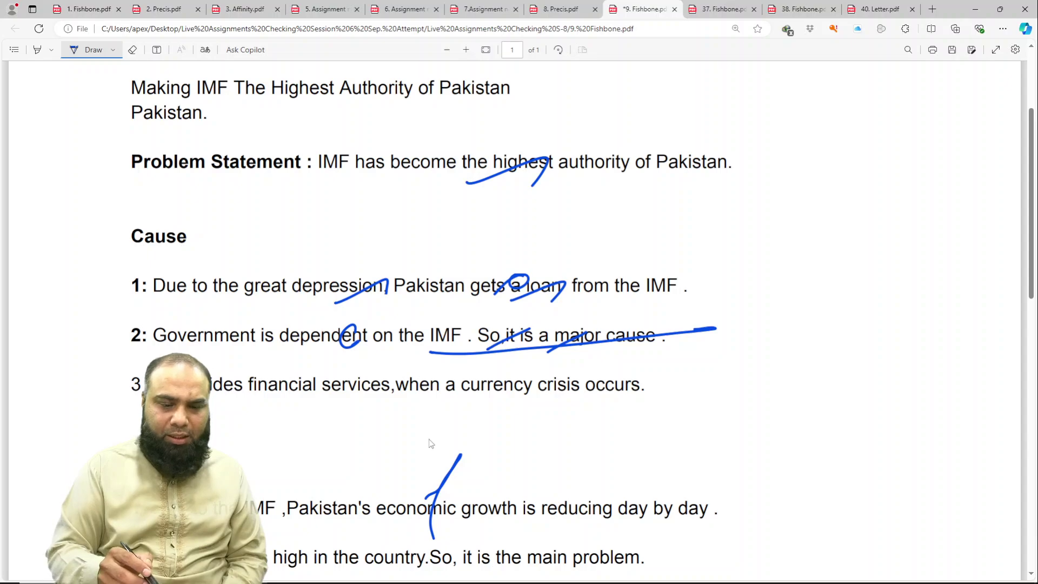
drag(124, 410, 119, 413)
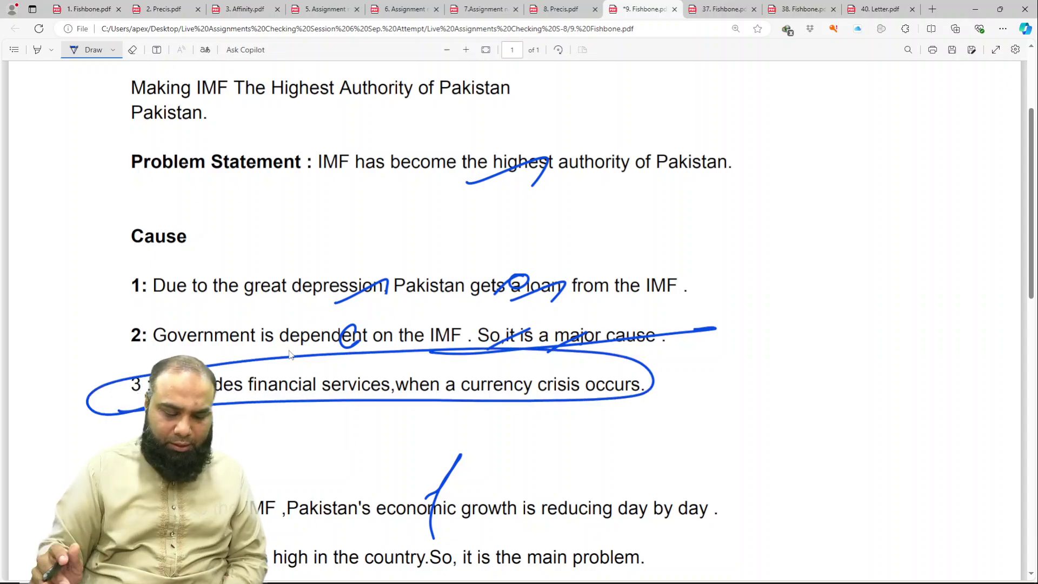
Step: On the lower page, underline and circle the main-problem sentence and underline the effect 3 wording
scroll(292, 351, down, 3)
scroll(304, 342, down, 2)
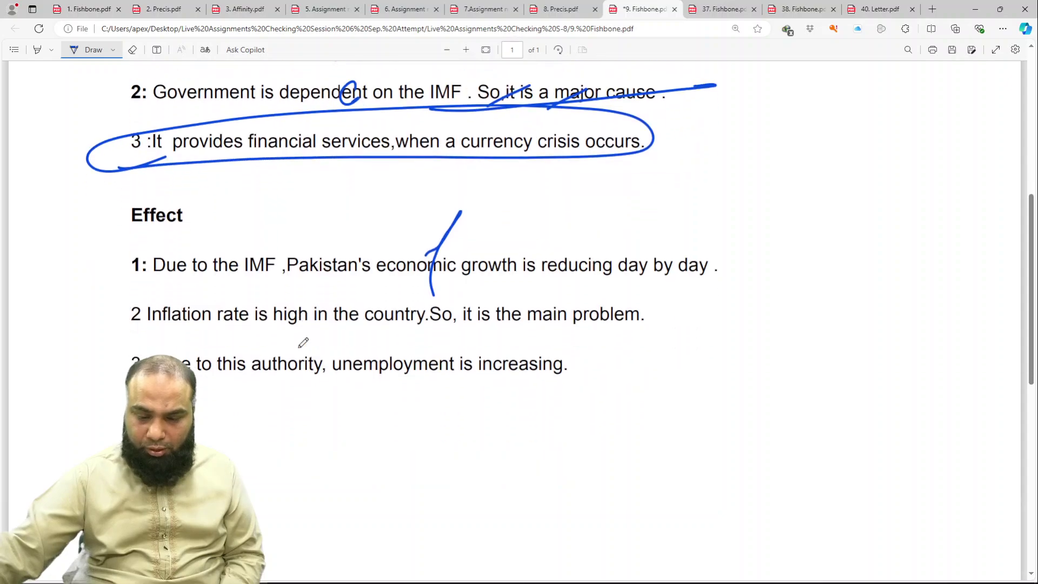
scroll(304, 342, down, 1)
drag(440, 226, 516, 238)
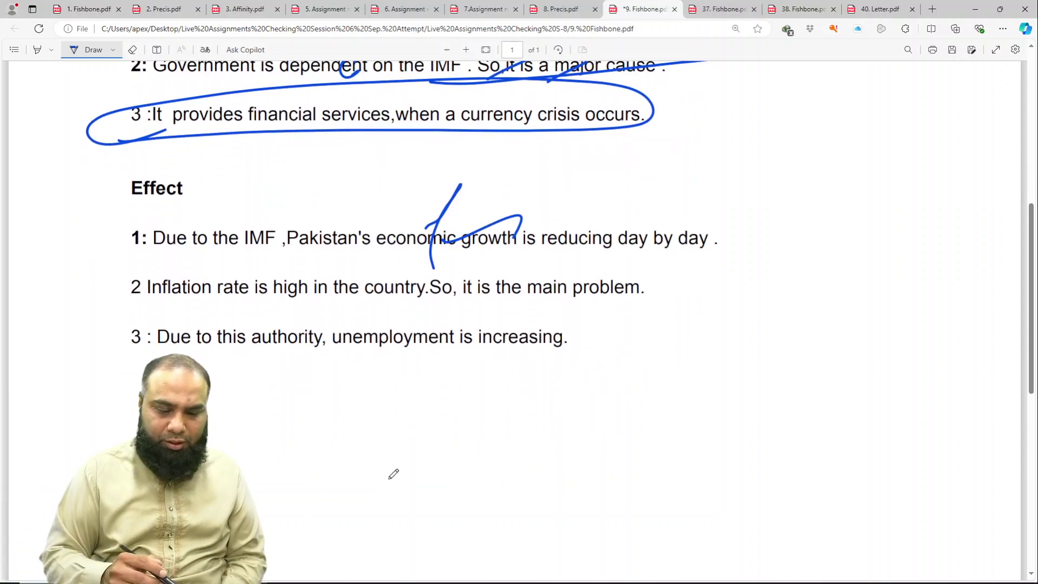
drag(353, 307, 593, 302)
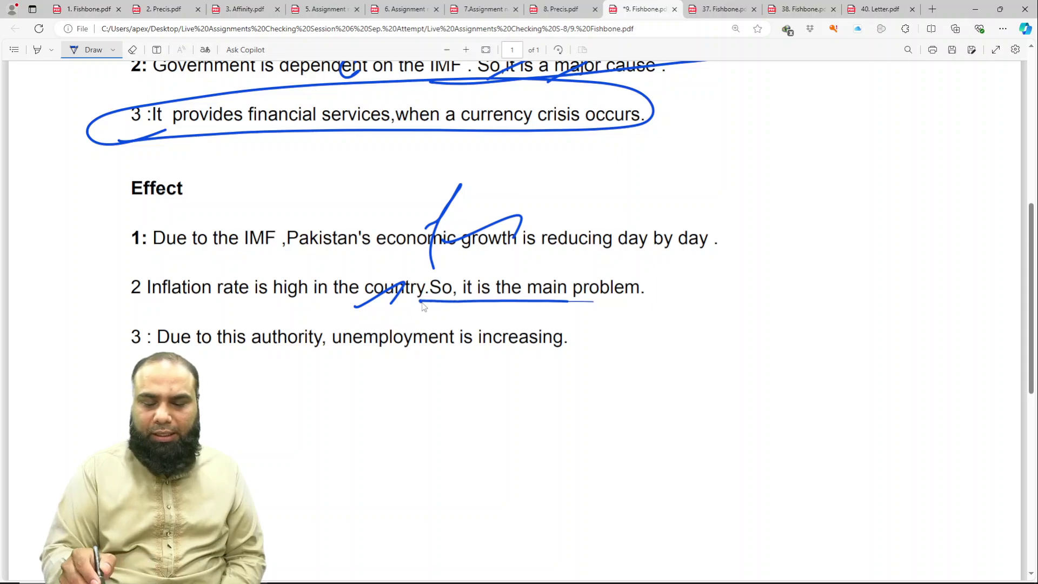
drag(422, 304, 447, 297)
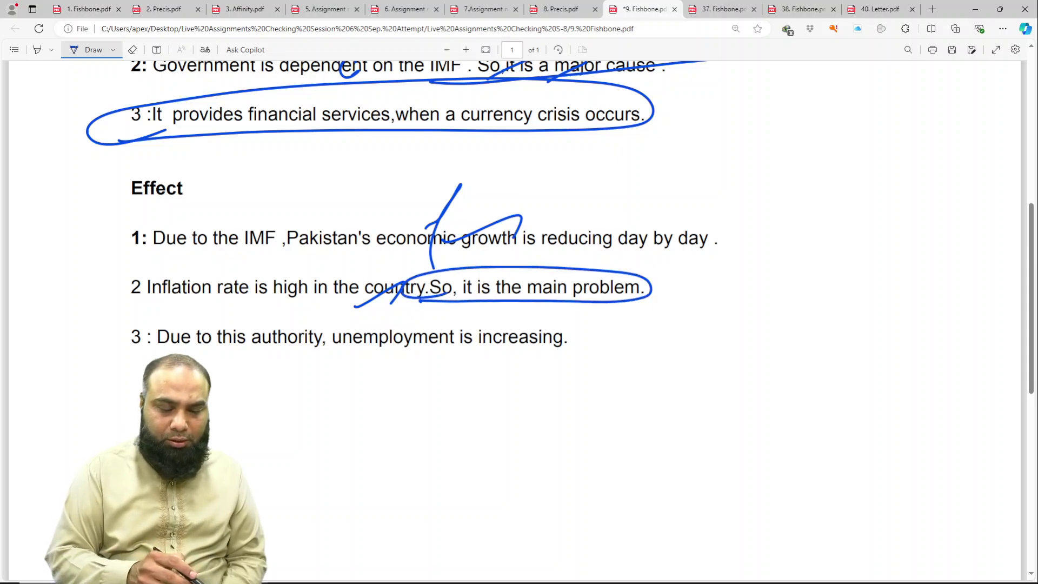
mouse_move(392, 357)
mouse_down()
mouse_move(433, 338)
mouse_move(520, 339)
mouse_up()
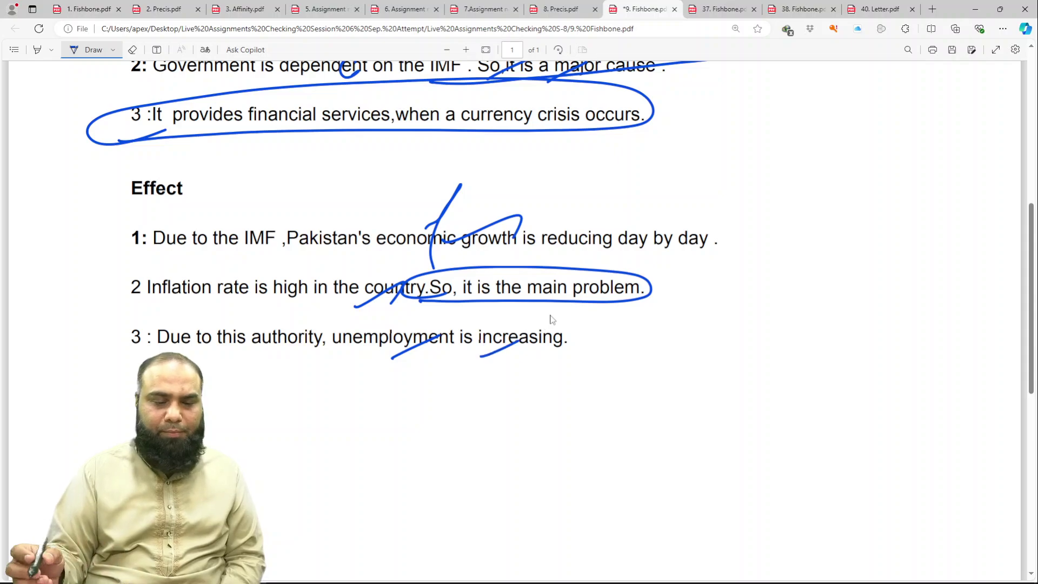
Step: Write a circled 4.6 score beside effect 1, then move to 37. Fishbone.pdf
drag(799, 210, 812, 239)
click(817, 223)
drag(850, 191, 833, 216)
drag(782, 262, 845, 233)
drag(837, 258, 823, 264)
drag(865, 173, 892, 189)
drag(723, 216, 864, 165)
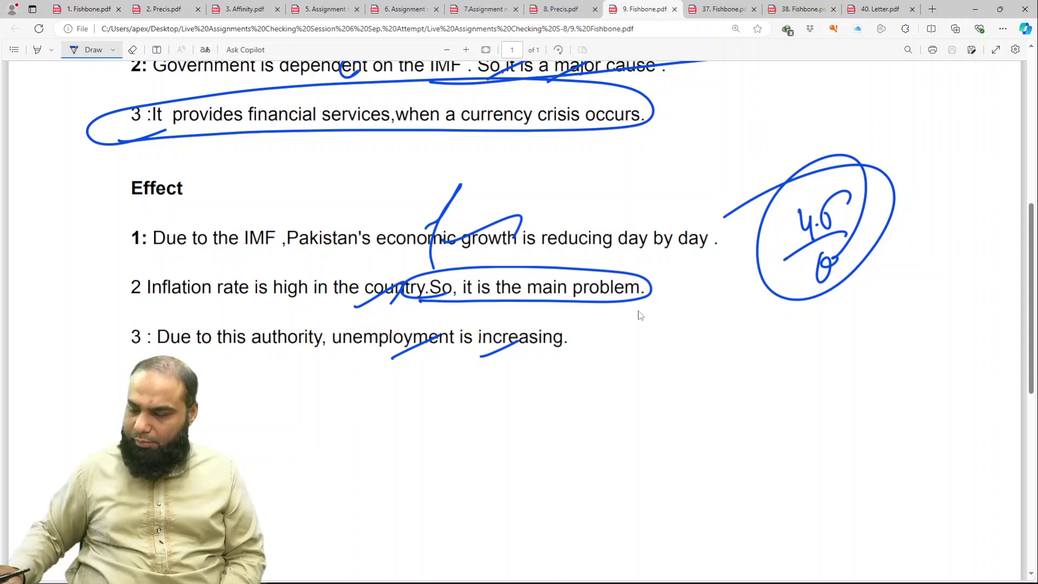
click(718, 9)
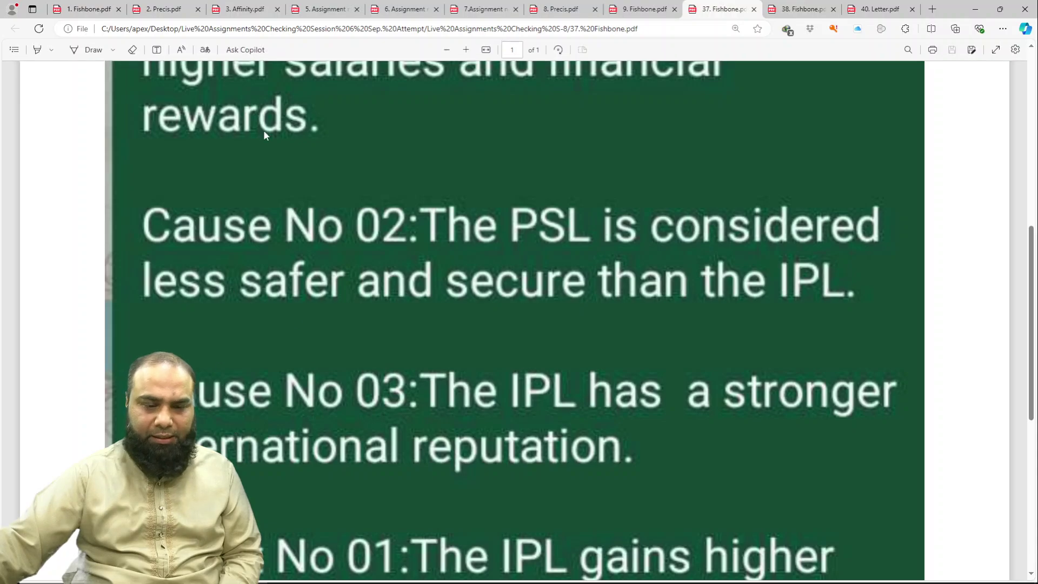
Step: Zoom out to show the whole slide and switch the ink colour to yellow
click(447, 50)
click(447, 50)
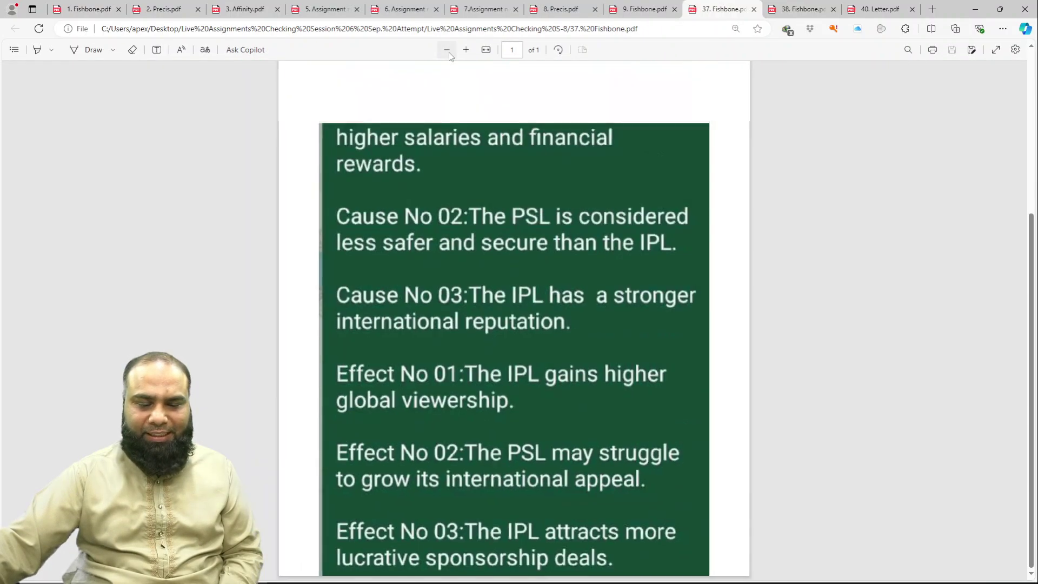
click(447, 51)
scroll(454, 248, up, 3)
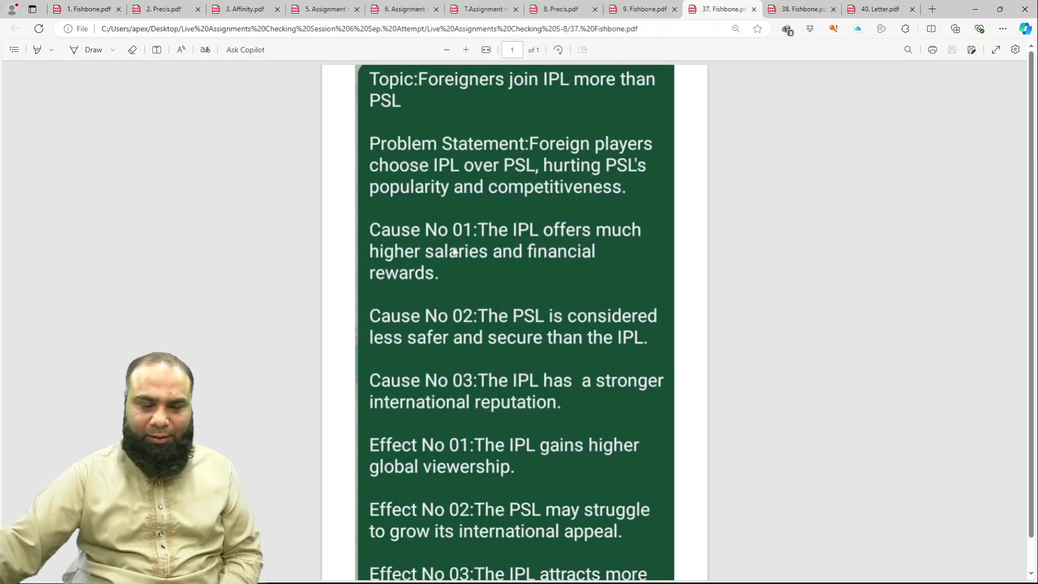
click(113, 49)
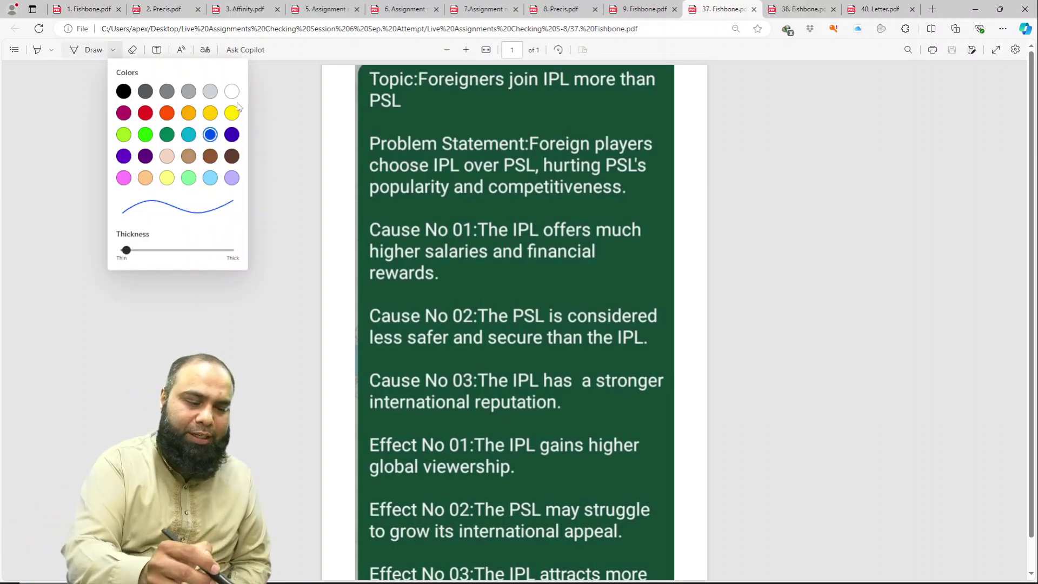
click(232, 112)
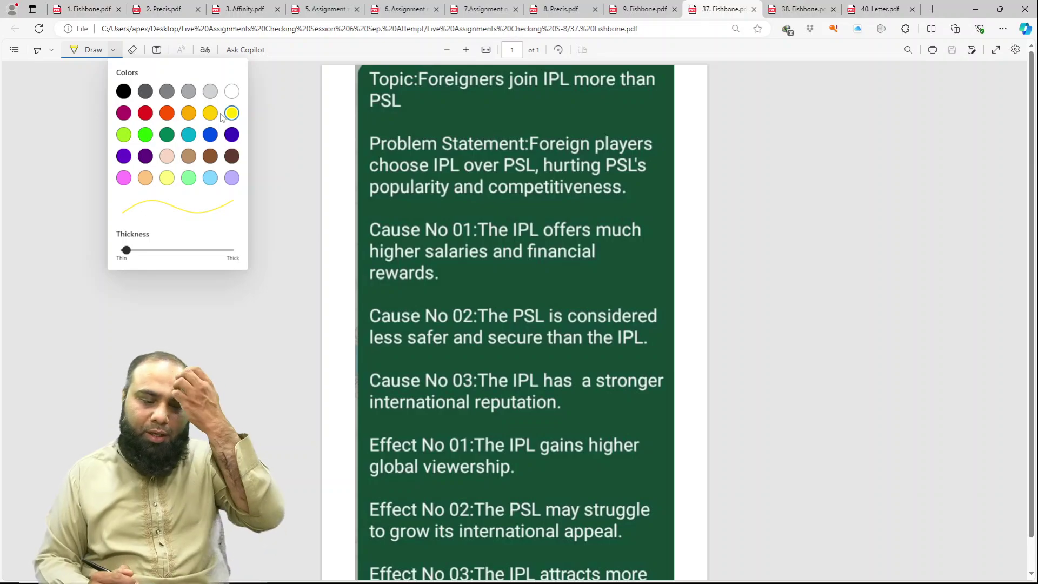
click(496, 174)
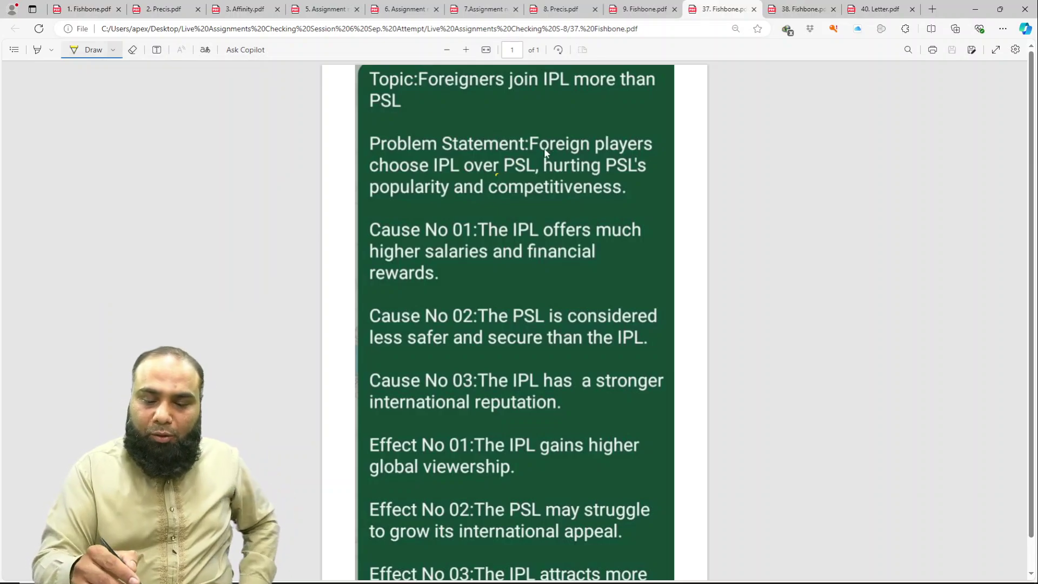
Step: Tick key words in the problem statement and in Cause No 01 and Cause No 02
drag(495, 174, 533, 157)
drag(565, 172, 597, 160)
drag(473, 204, 560, 186)
drag(571, 198, 600, 187)
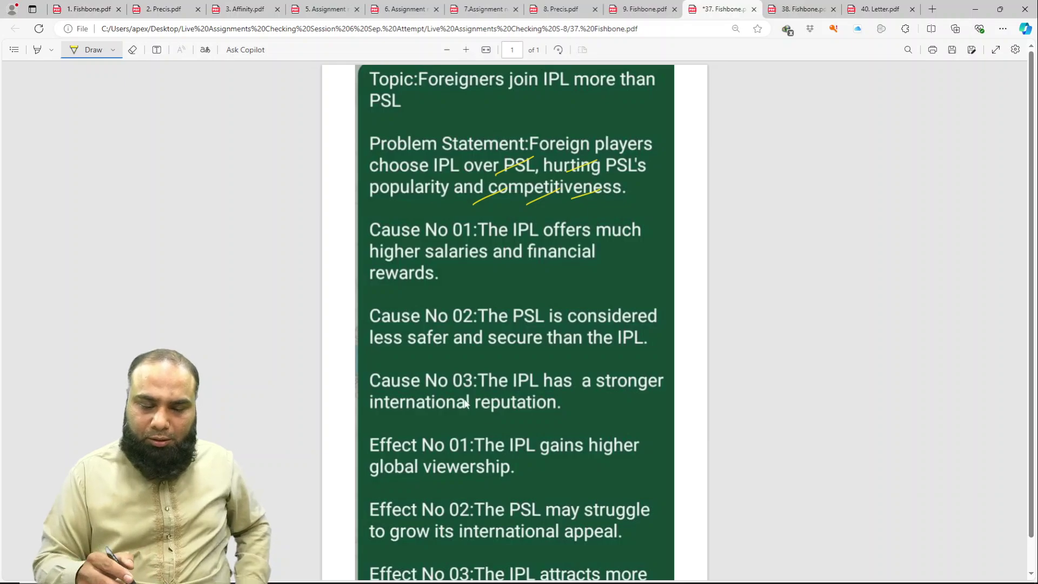
drag(508, 259, 545, 241)
drag(563, 247, 585, 235)
drag(412, 286, 445, 270)
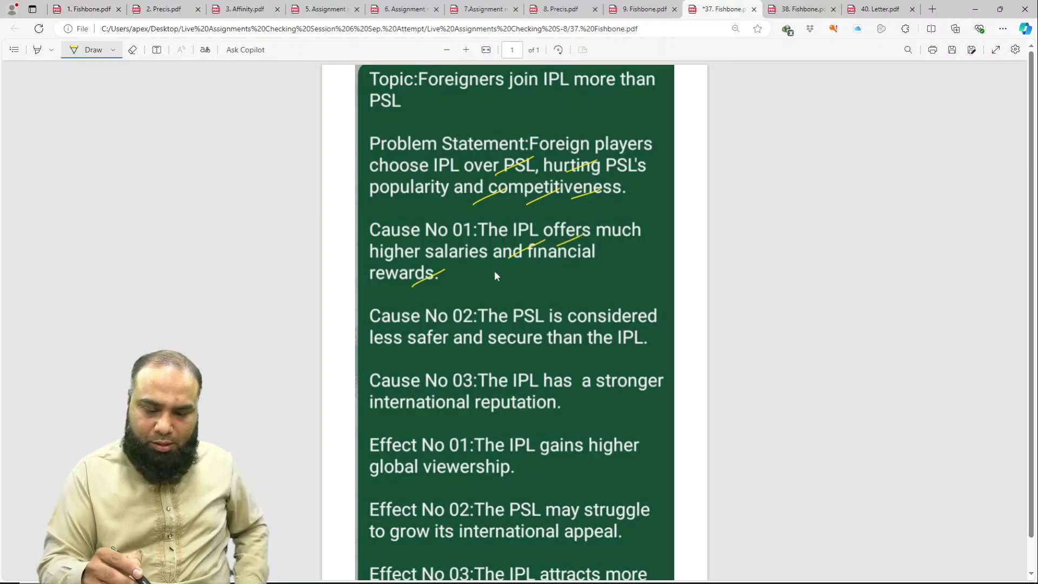
mouse_move(516, 344)
mouse_down()
mouse_move(547, 326)
mouse_move(585, 329)
mouse_up()
drag(595, 342, 631, 326)
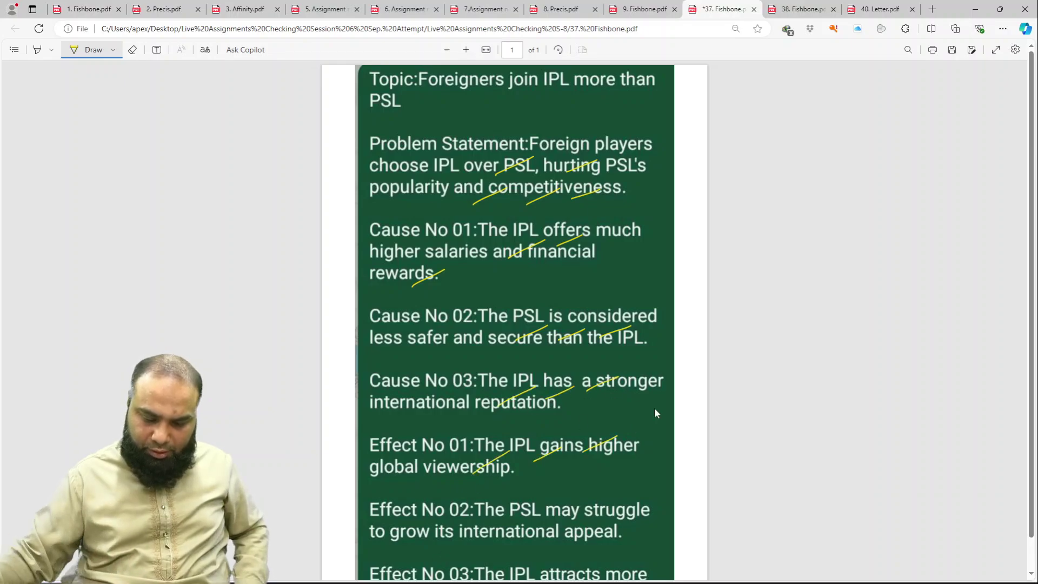
Step: Tick the Effect No 02 and Effect No 03 lines
scroll(654, 409, down, 1)
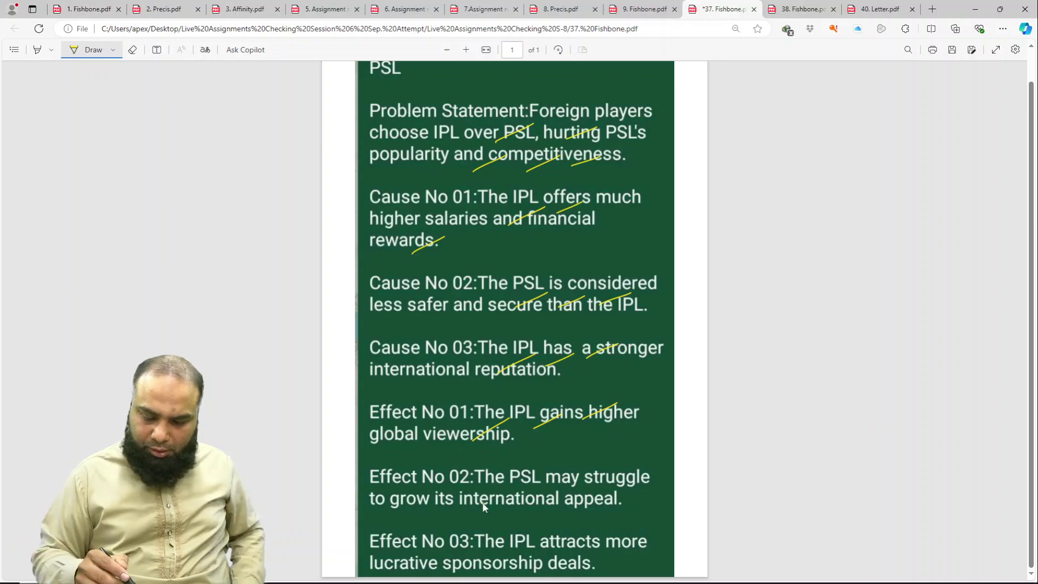
drag(516, 486, 539, 474)
drag(480, 504, 527, 484)
drag(543, 503, 575, 489)
drag(577, 495, 616, 480)
drag(518, 551, 548, 535)
drag(531, 568, 558, 549)
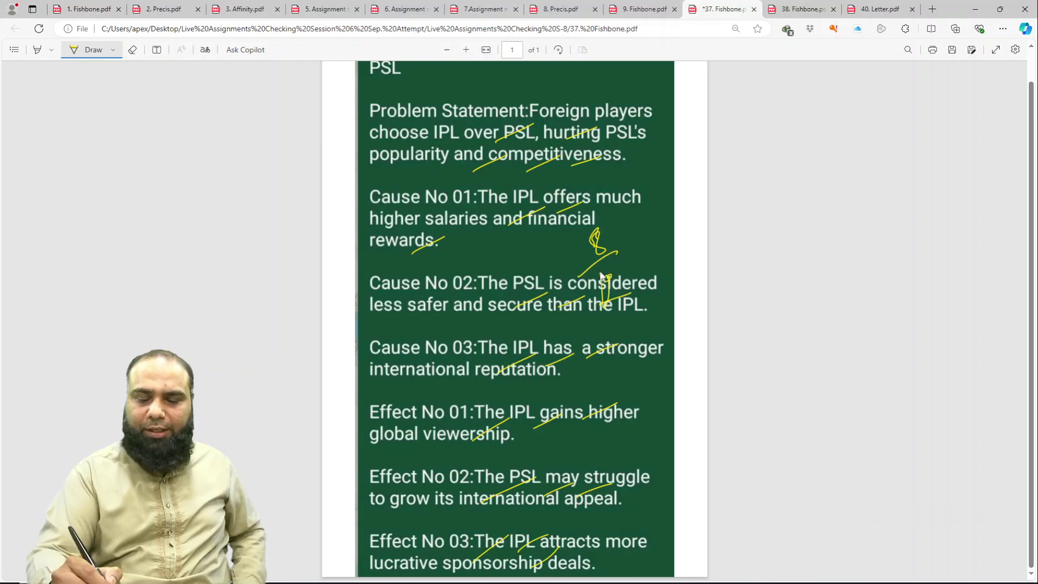
Step: Write and circle a score beside Cause No 01, save, and open 38. Fishbone.pdf
drag(594, 204, 637, 213)
drag(618, 251, 636, 222)
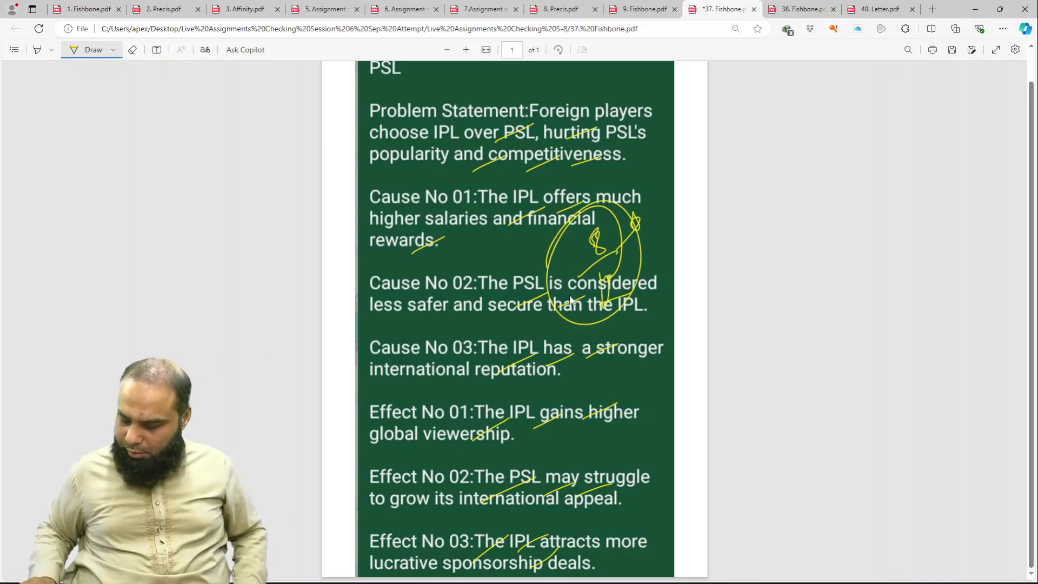
key(ctrl+s)
click(781, 9)
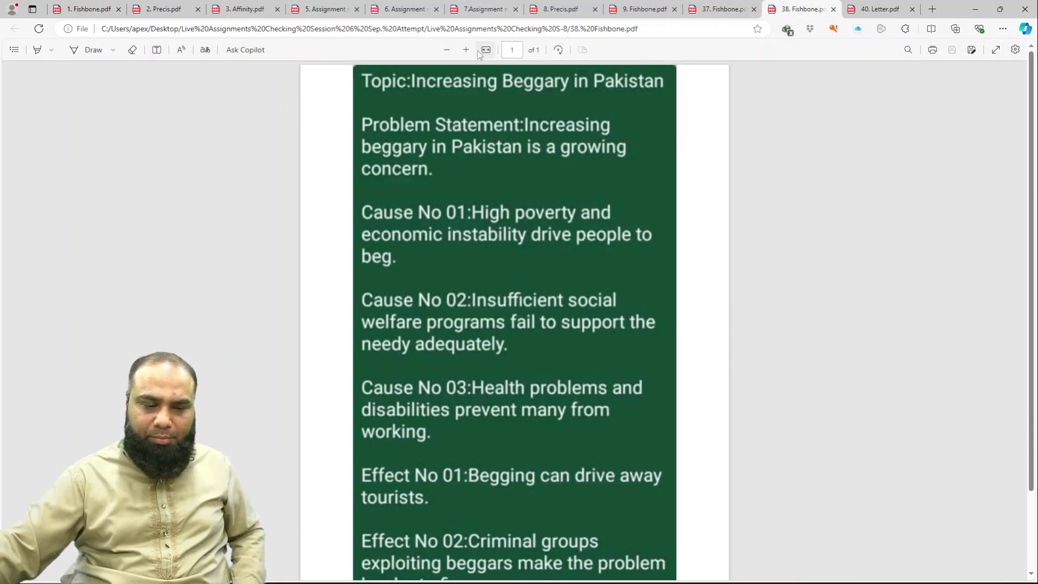
Step: Switch the ink to yellow and tick the problem statement and Cause No 01 lines
click(113, 49)
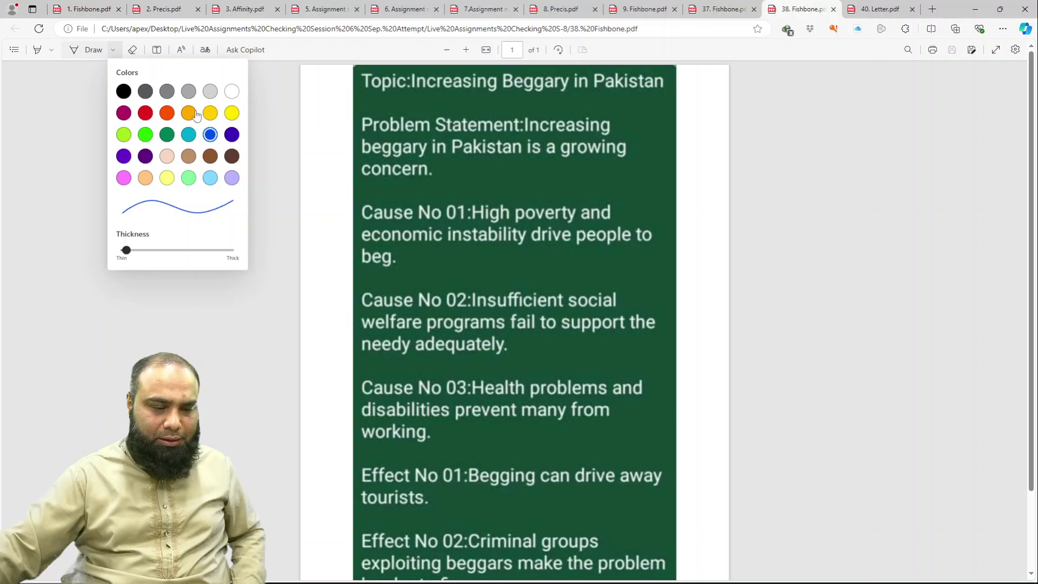
click(230, 113)
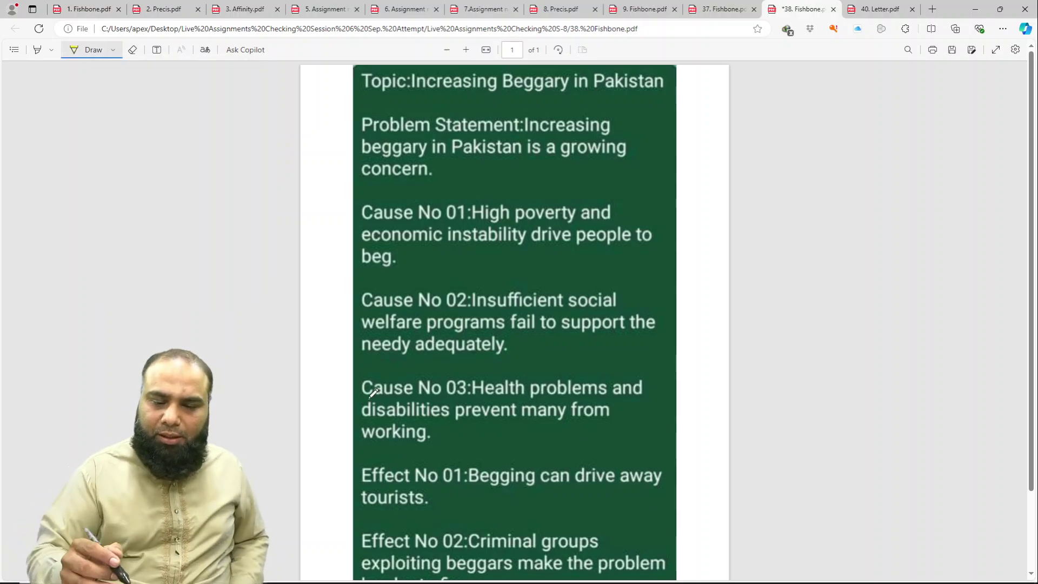
mouse_move(503, 138)
mouse_down()
mouse_move(536, 118)
mouse_move(557, 131)
mouse_up()
drag(561, 141, 592, 124)
drag(475, 228, 507, 214)
drag(504, 231, 538, 215)
drag(540, 237, 557, 225)
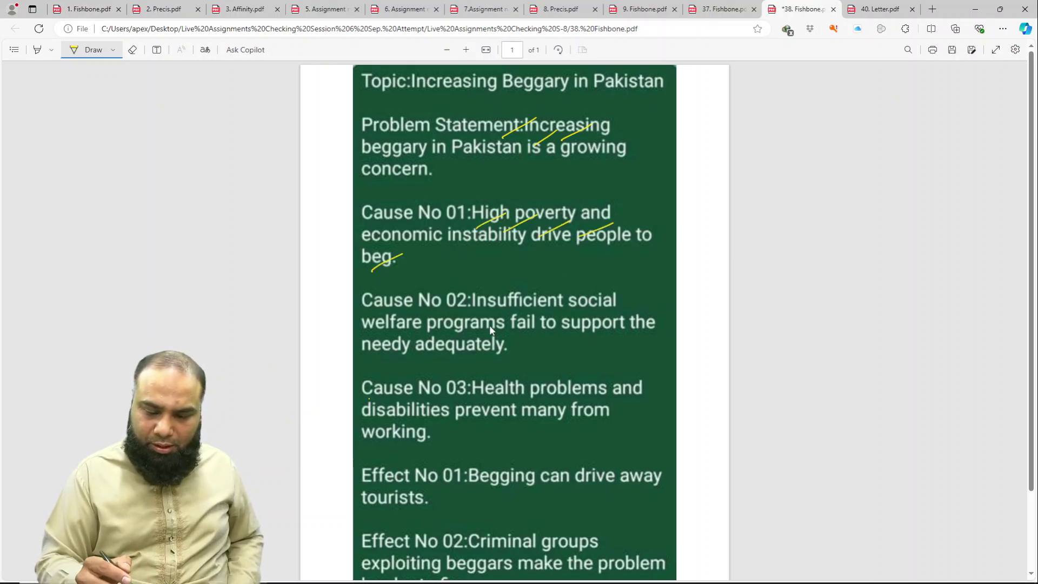
Step: Tick the Cause No 02–03 lines and the effect lines, including Effect No 03
drag(510, 408, 548, 393)
drag(549, 416, 587, 395)
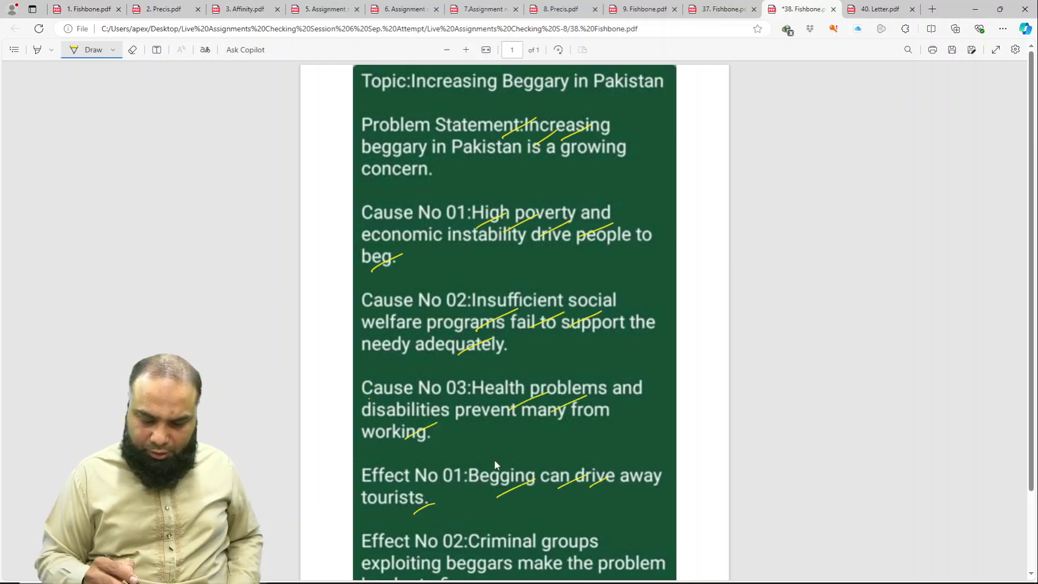
scroll(493, 462, down, 2)
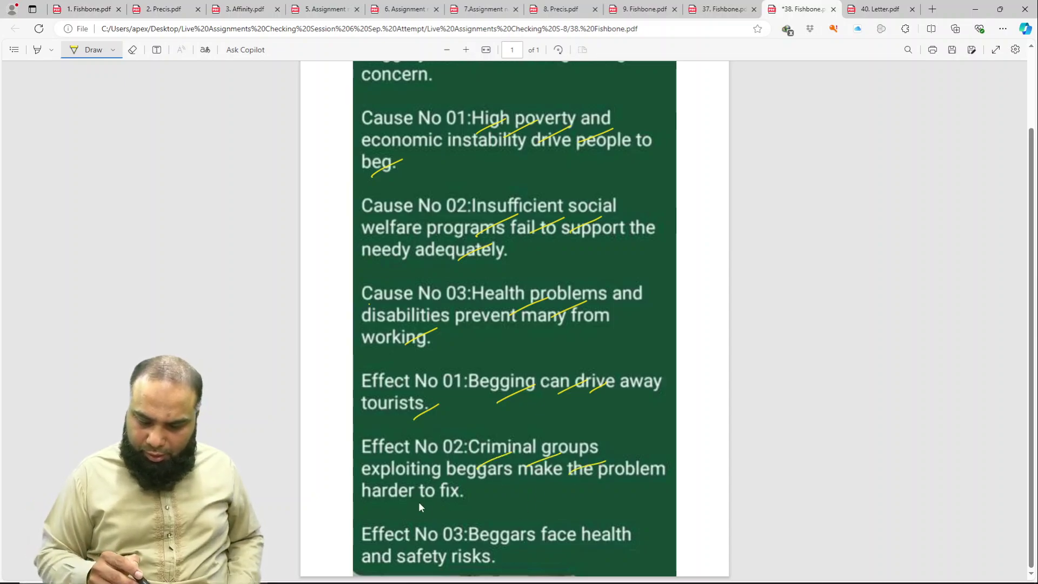
drag(544, 540, 580, 523)
drag(468, 566, 492, 551)
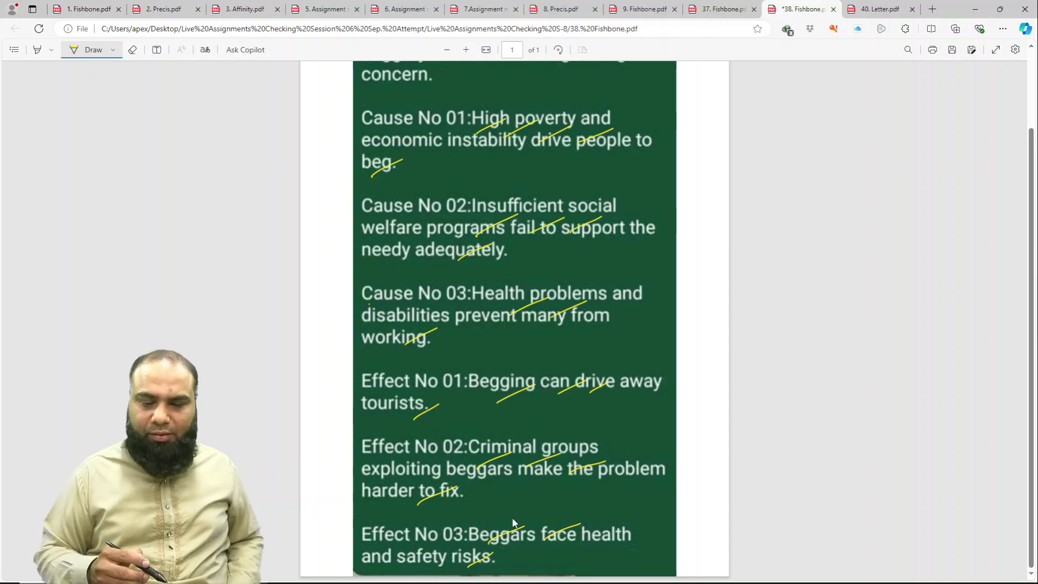
drag(617, 315, 615, 322)
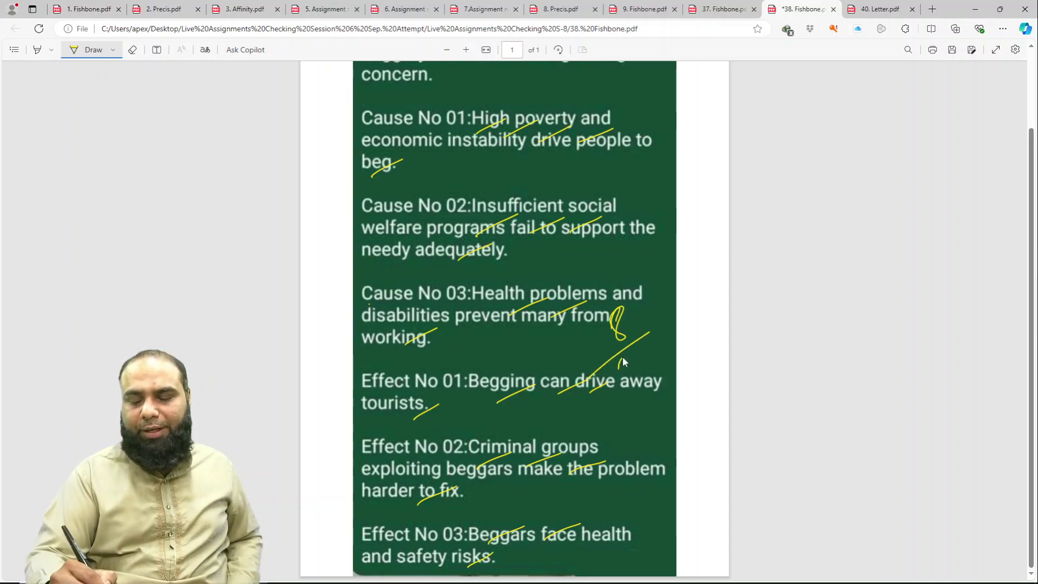
Step: Write and circle a score beside the causes, then open 40. Letter.pdf
drag(621, 368, 634, 368)
drag(627, 287, 557, 346)
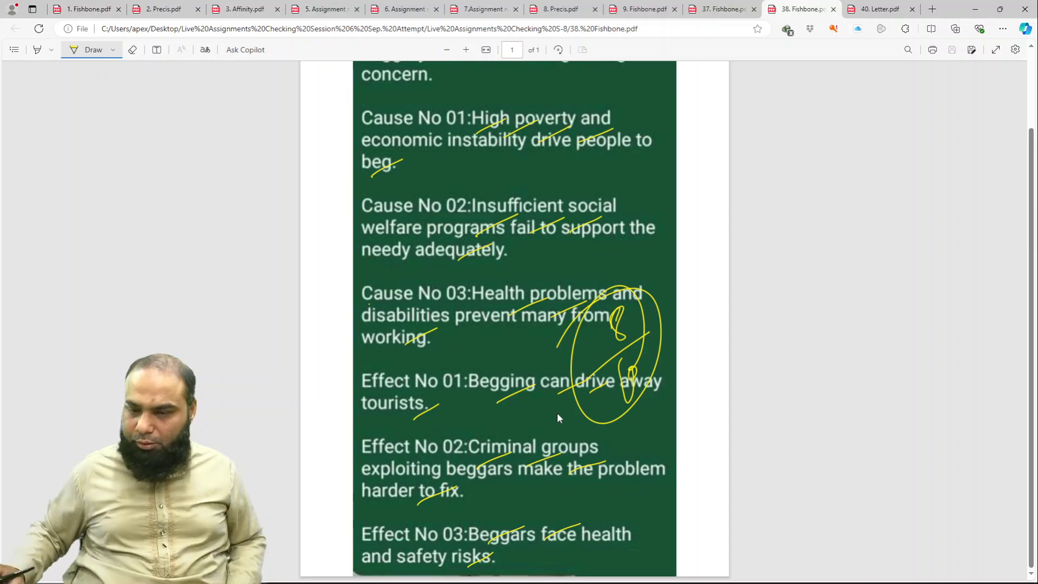
click(874, 10)
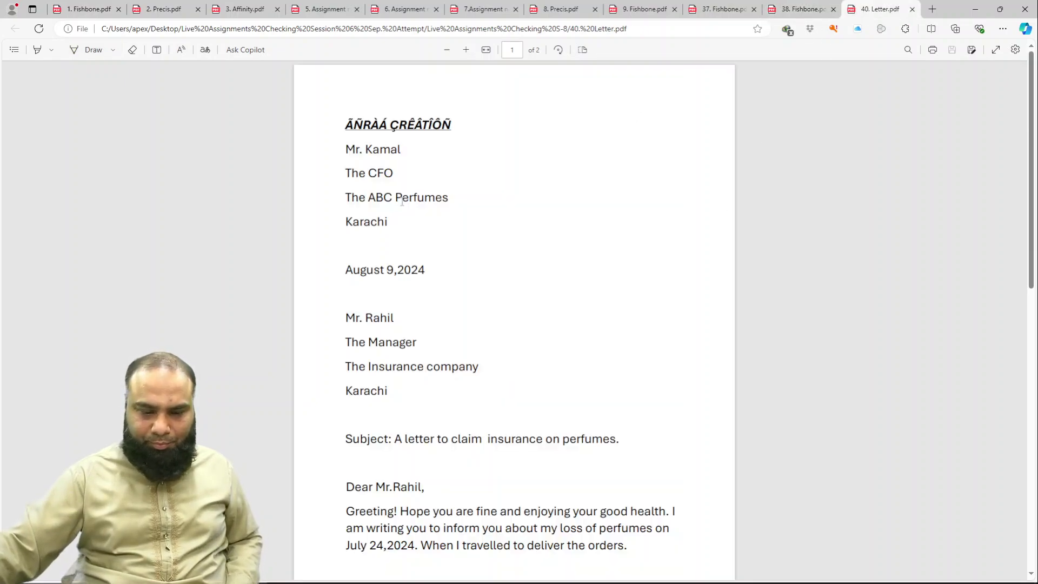
Step: Tick the letter's address lines, including the company, city and recipient's name lines
click(460, 51)
click(447, 50)
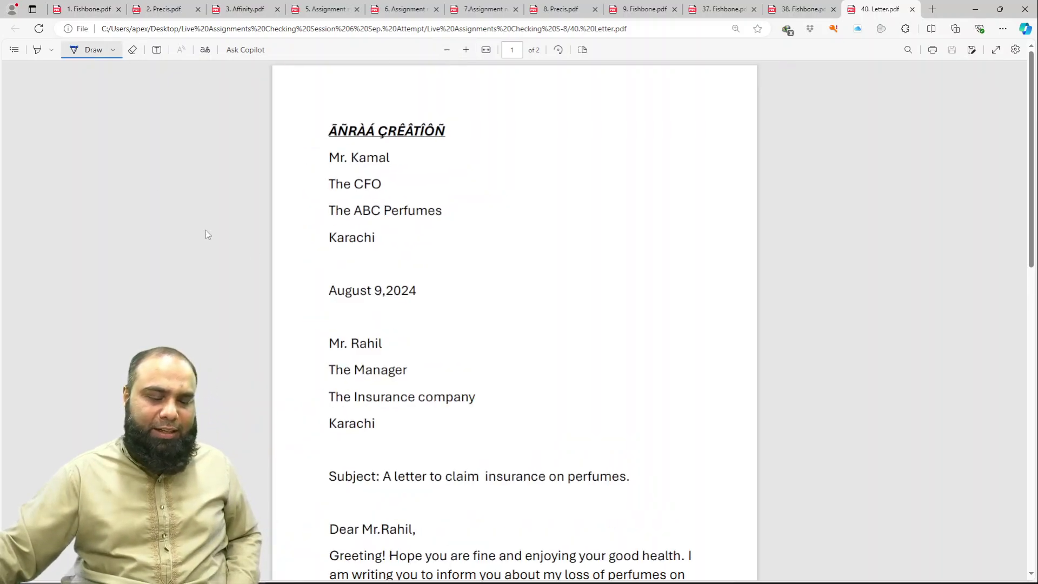
scroll(350, 253, down, 2)
drag(391, 86, 355, 110)
mouse_move(404, 99)
mouse_down()
mouse_move(373, 123)
mouse_move(384, 154)
mouse_up()
drag(405, 166, 360, 190)
drag(382, 280, 346, 301)
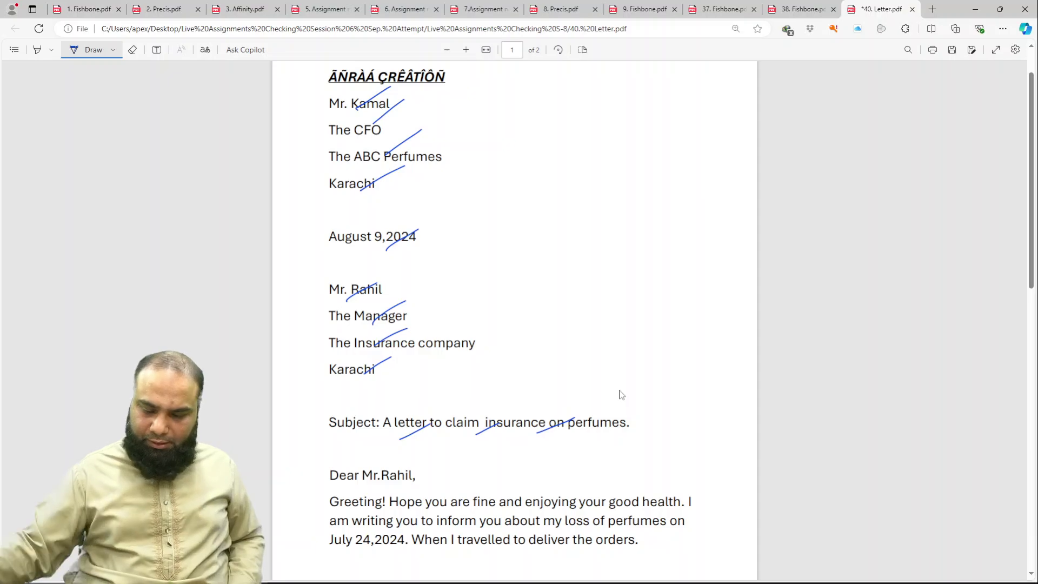
Step: Tick the last sentence of the opening paragraph
scroll(672, 423, down, 2)
scroll(596, 434, down, 3)
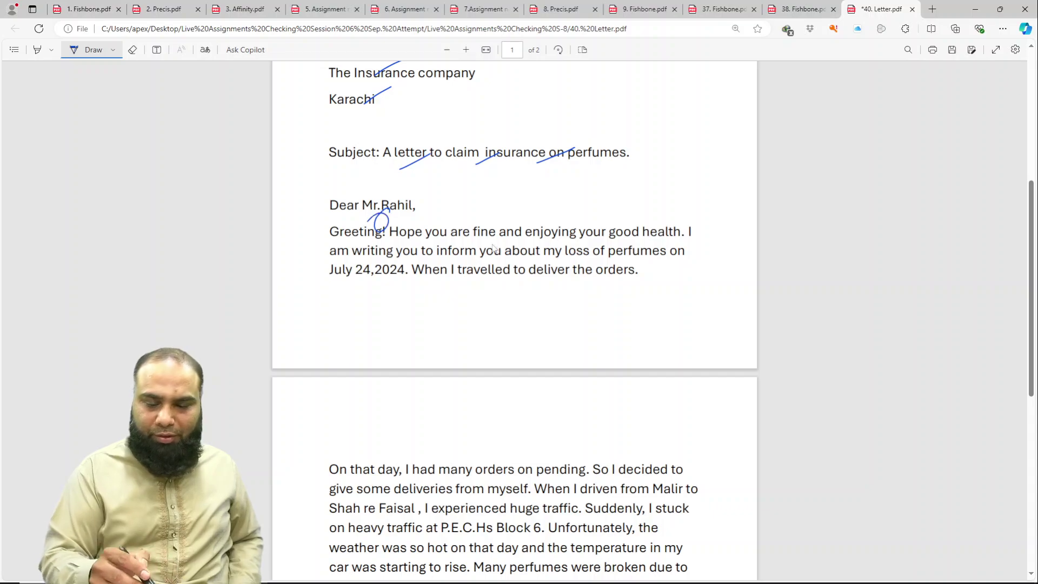
drag(472, 274, 495, 260)
drag(510, 274, 549, 256)
drag(567, 270, 606, 254)
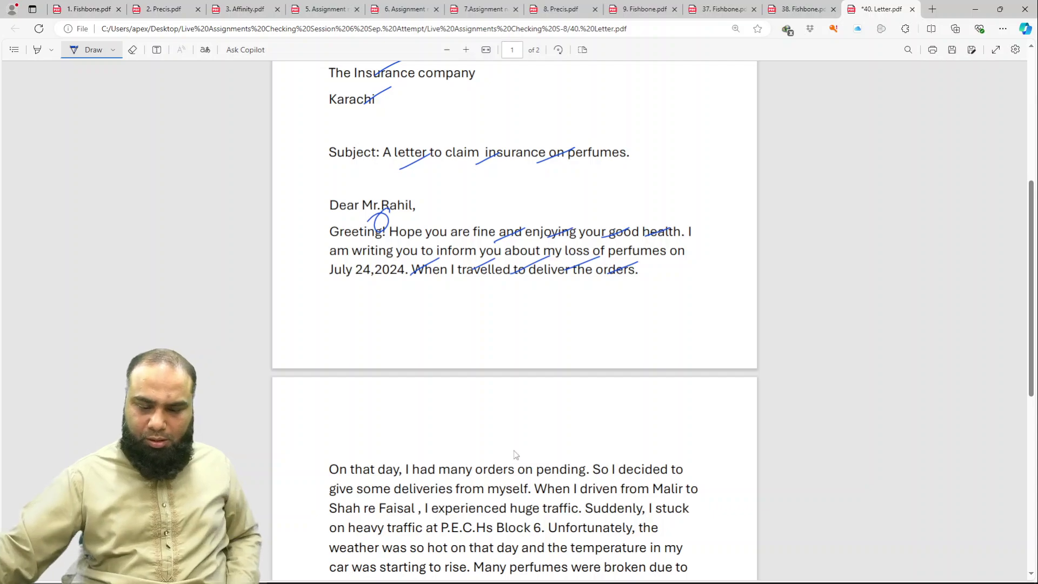
Step: On page 2, tick the traffic and 'I realized' sentences and circle the word 'from'
scroll(526, 440, down, 3)
scroll(528, 441, down, 3)
drag(409, 201, 439, 186)
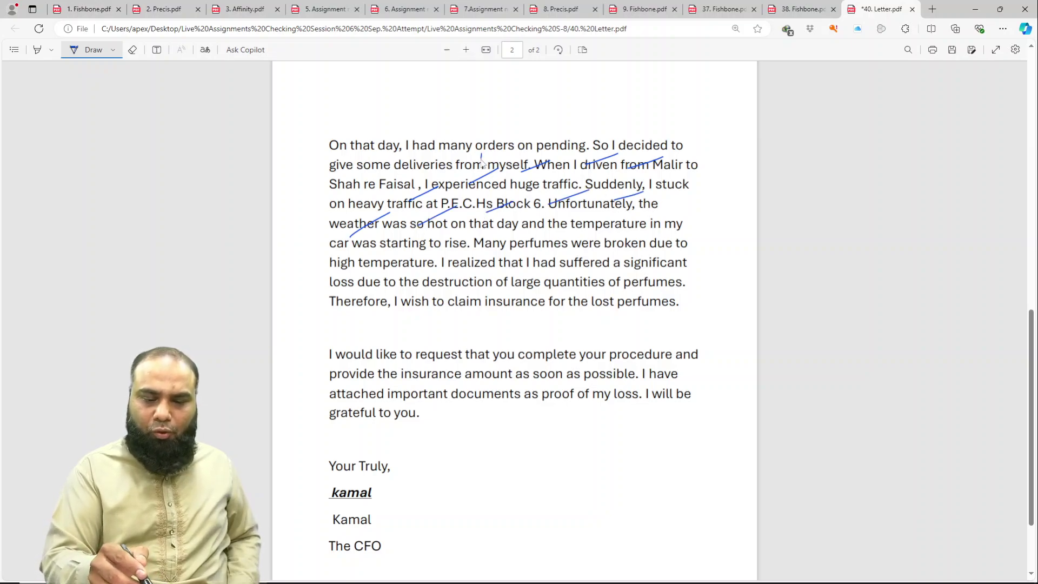
drag(480, 165, 481, 154)
drag(436, 273, 467, 257)
drag(476, 279, 509, 264)
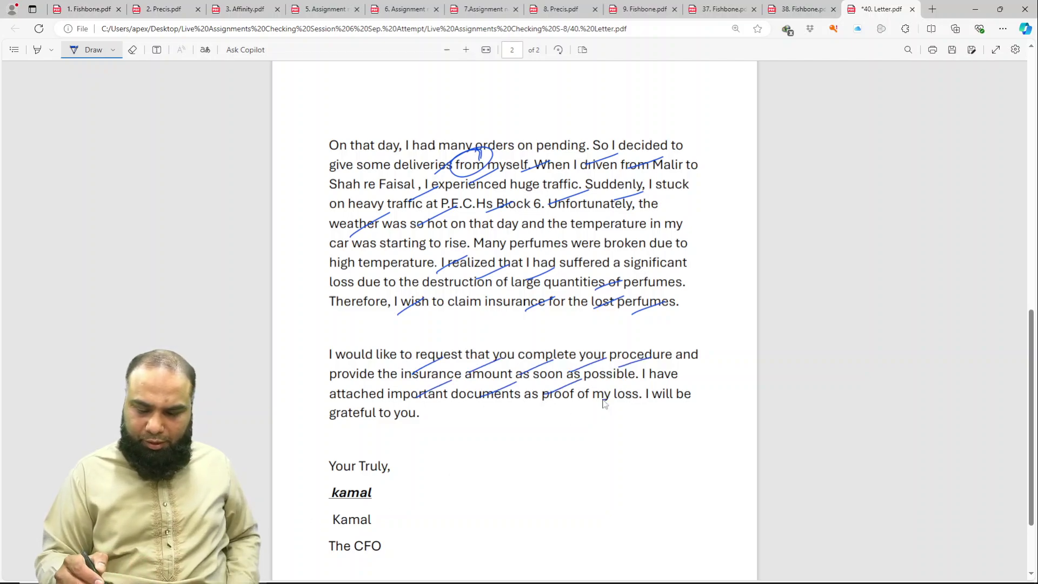
Step: Tick the signature block at the end of the letter
drag(372, 421, 399, 406)
scroll(458, 365, up, 2)
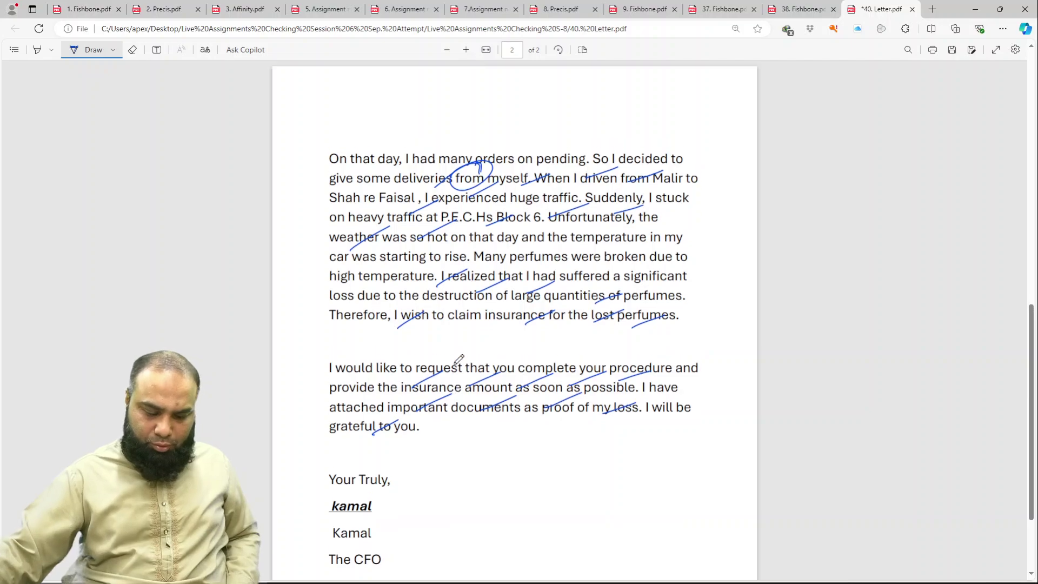
scroll(458, 364, down, 5)
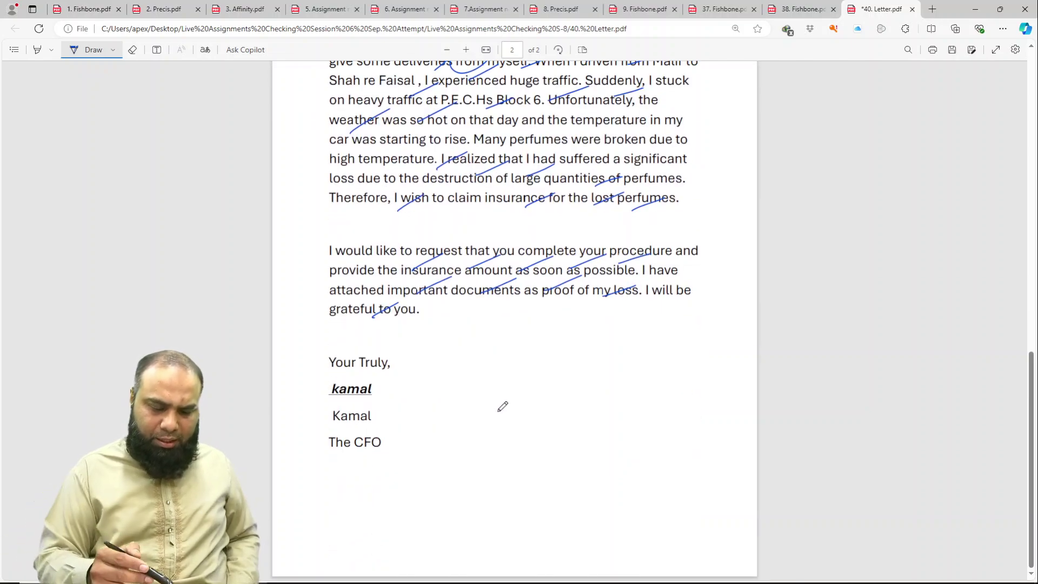
drag(356, 430, 384, 412)
drag(361, 453, 386, 440)
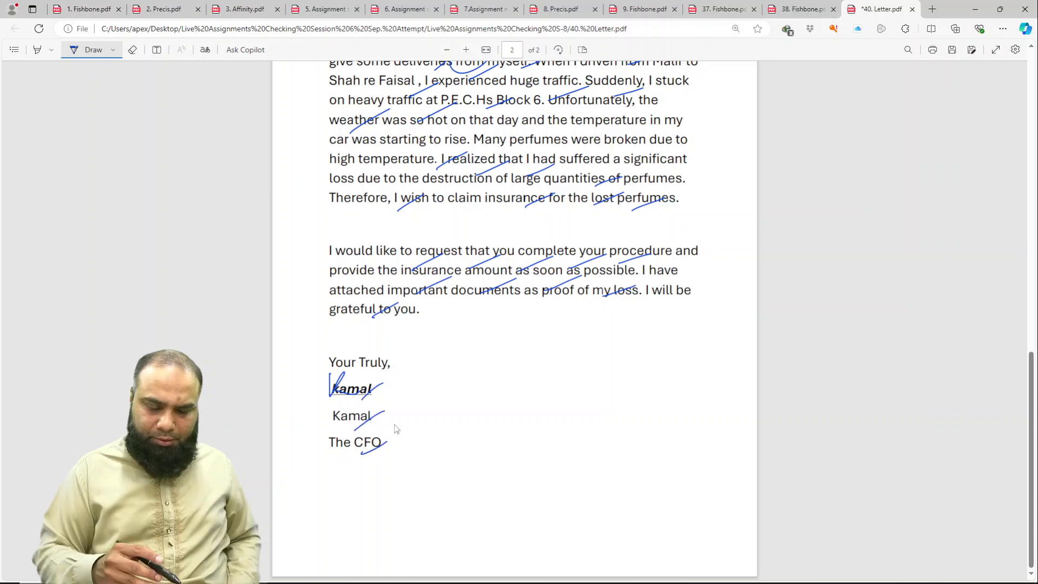
Step: Write a circled 16.5/28 score and save the letter
click(621, 369)
drag(629, 372, 653, 333)
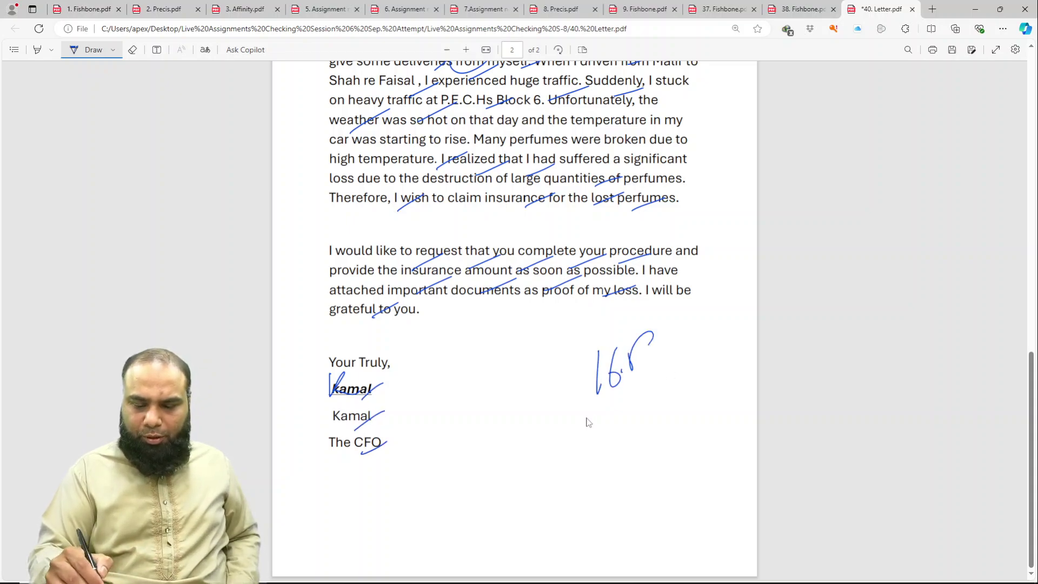
mouse_move(572, 430)
mouse_down()
mouse_move(657, 370)
mouse_move(640, 413)
mouse_up()
drag(671, 346, 503, 381)
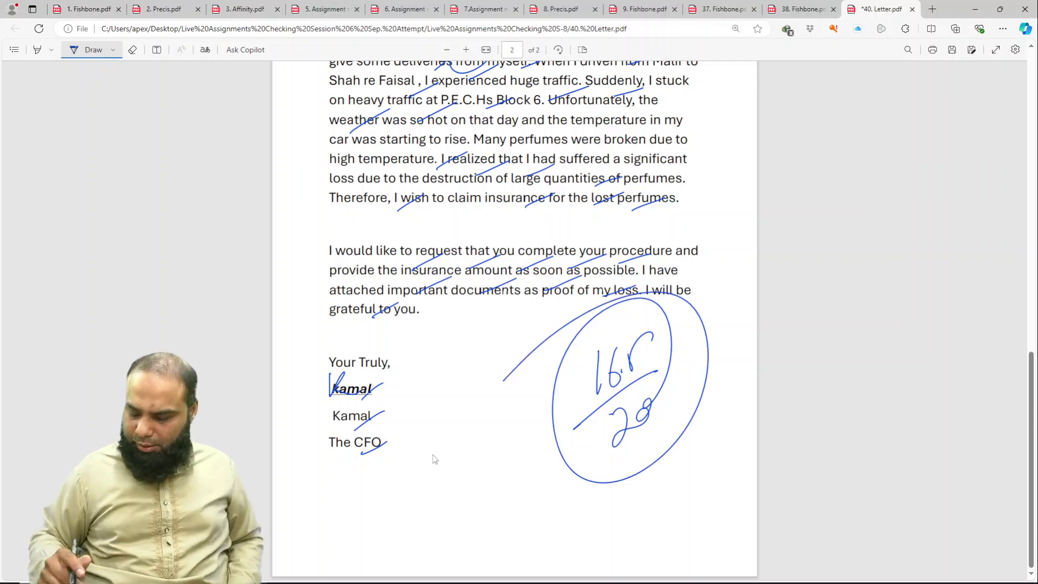
key(ctrl+s)
scroll(572, 168, up, 4)
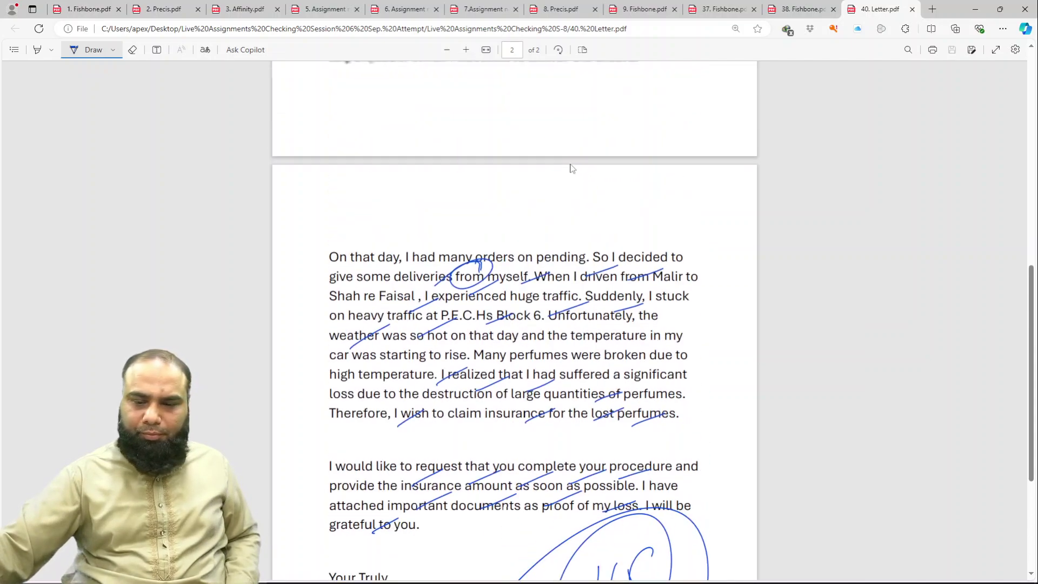
Step: Close the viewer, move the marked PDFs into 'new', and open the four remaining PDFs
click(1024, 9)
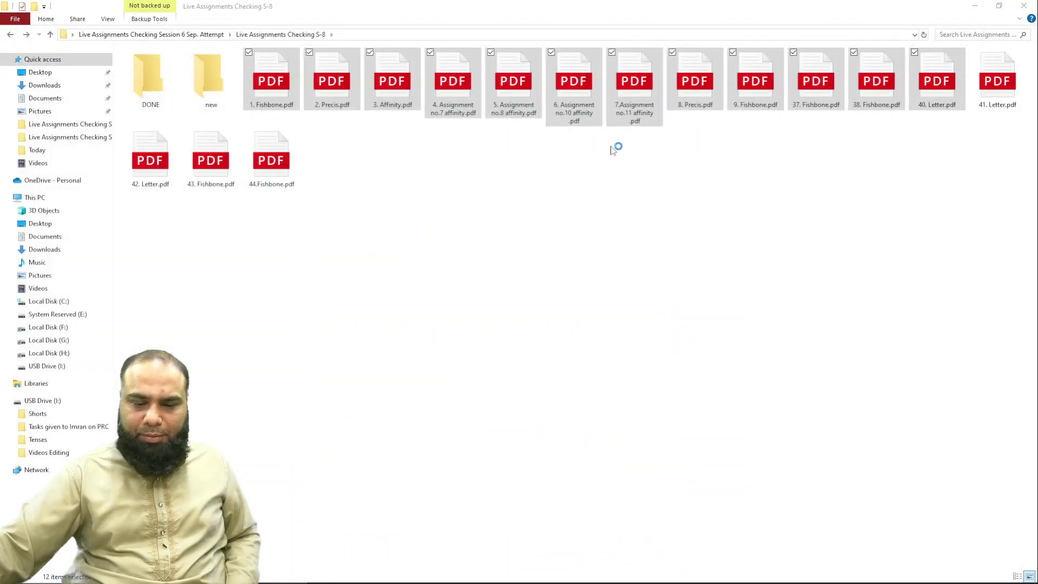
drag(634, 120, 213, 100)
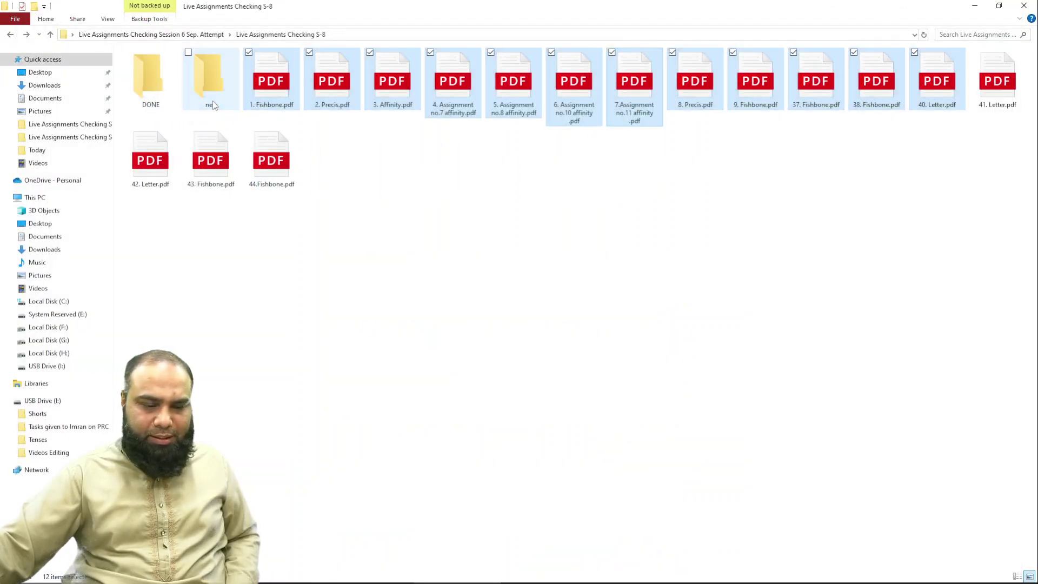
drag(268, 146, 473, 50)
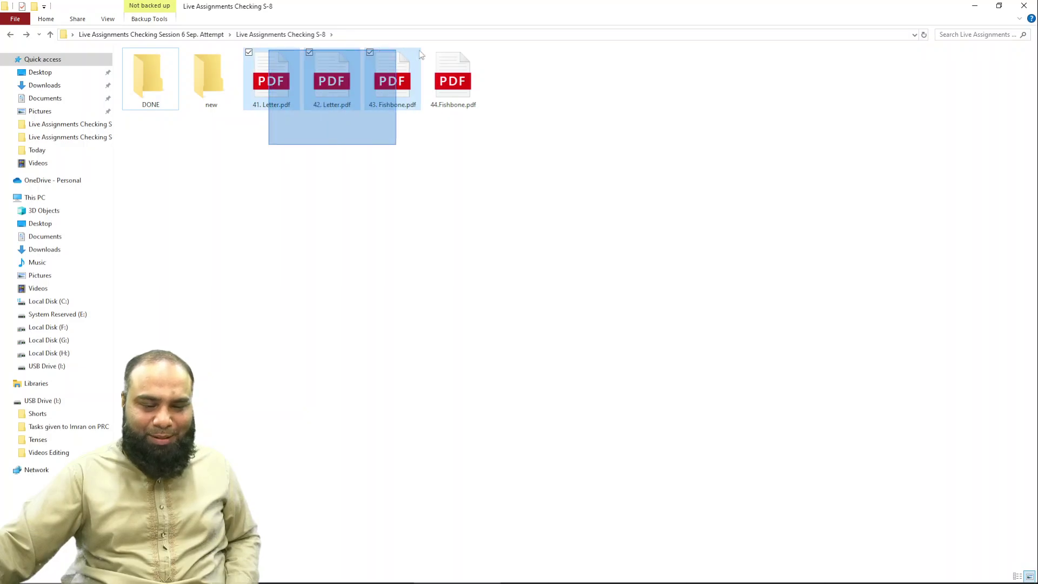
key(Return)
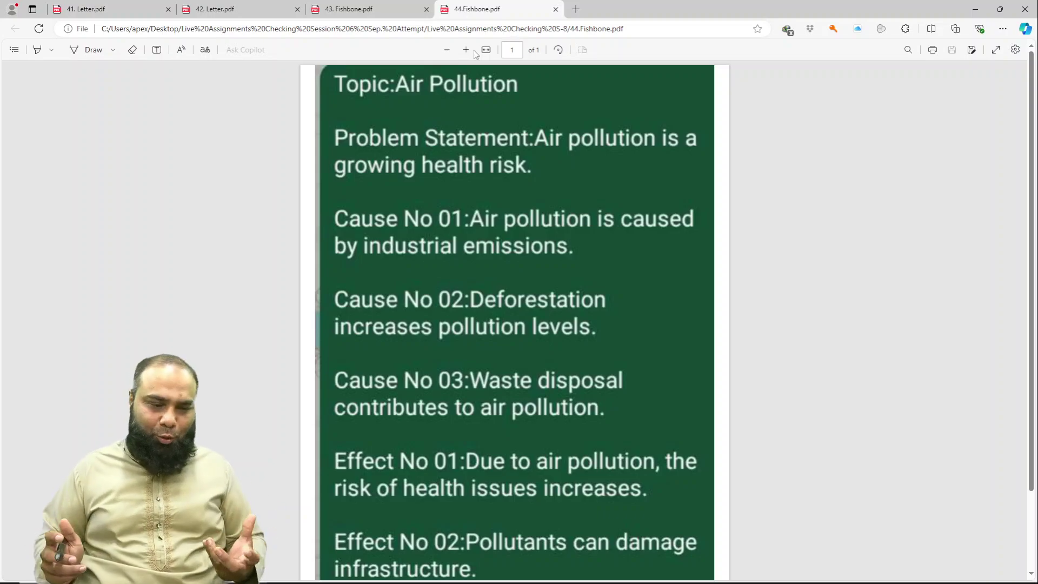
Step: Switch the ink to yellow and tick the problem statement, Effect No 01 and Effect No 03
click(115, 50)
click(232, 113)
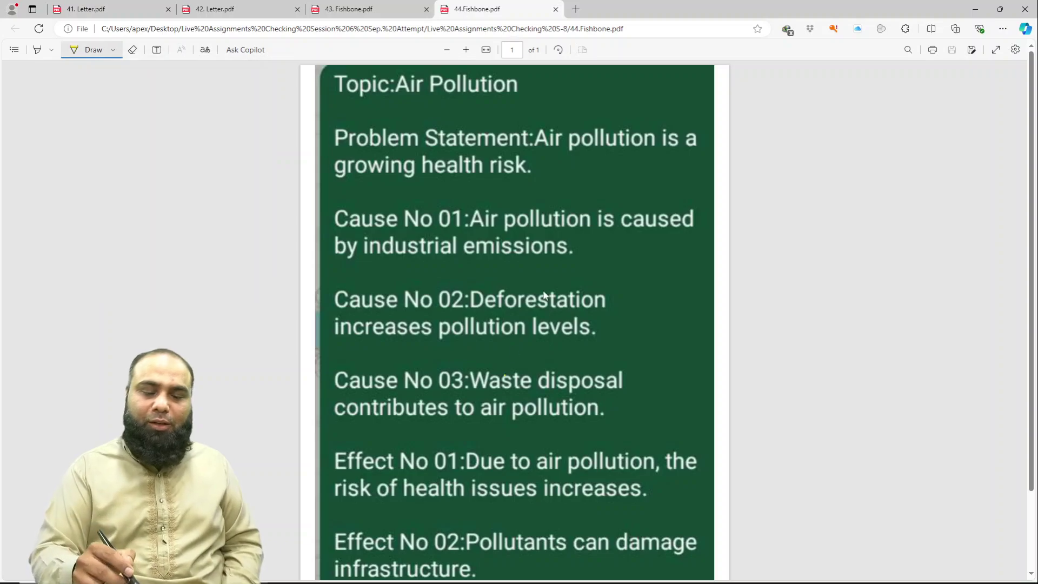
drag(478, 178, 537, 189)
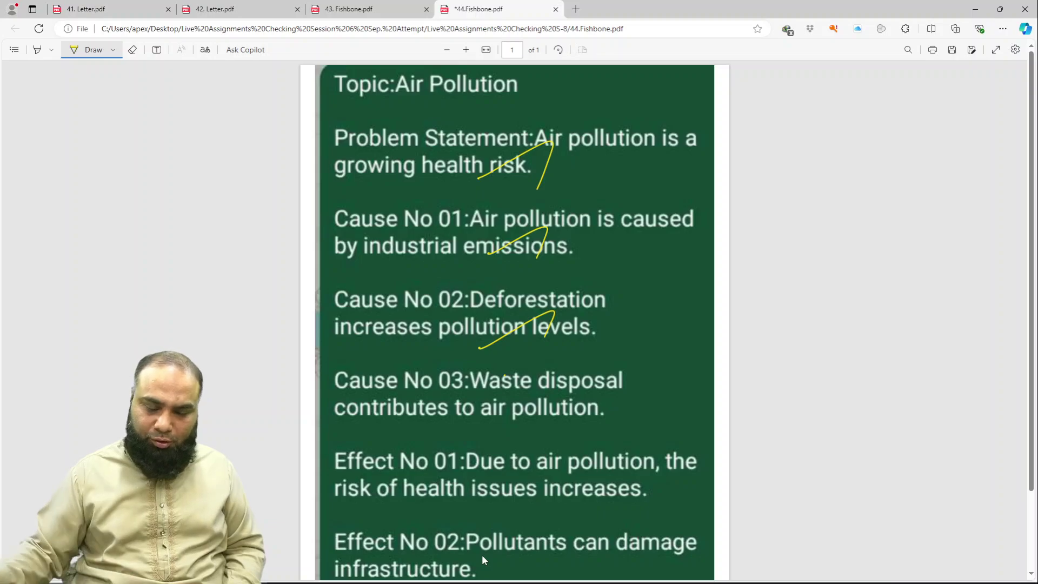
scroll(483, 558, down, 3)
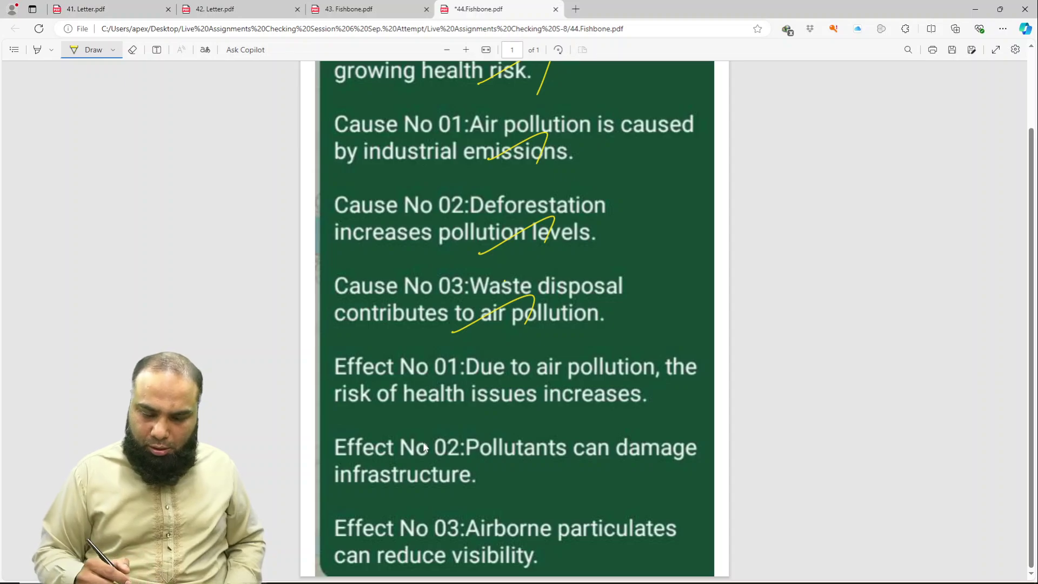
drag(462, 402, 560, 384)
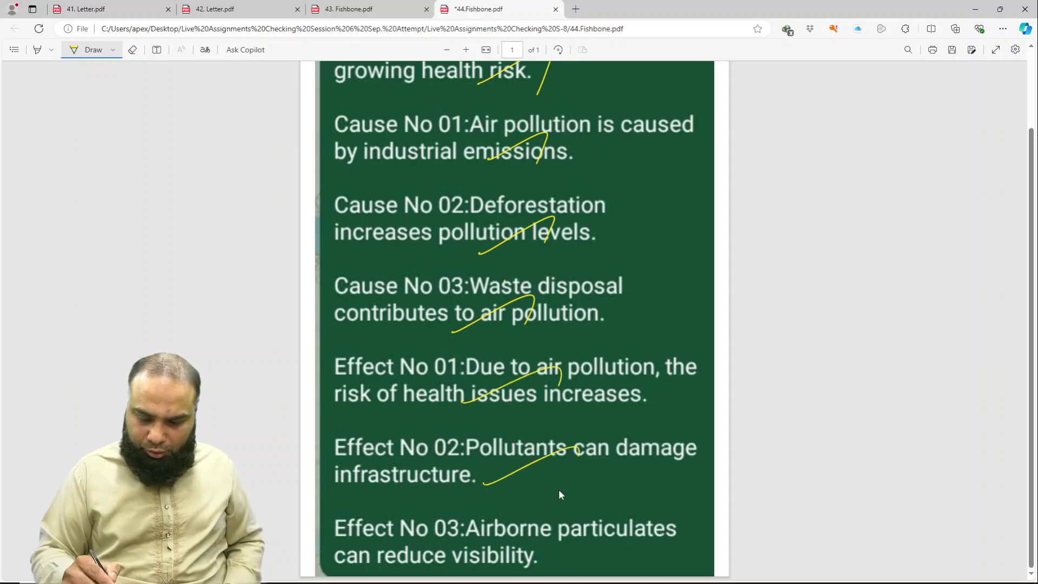
drag(485, 565, 570, 545)
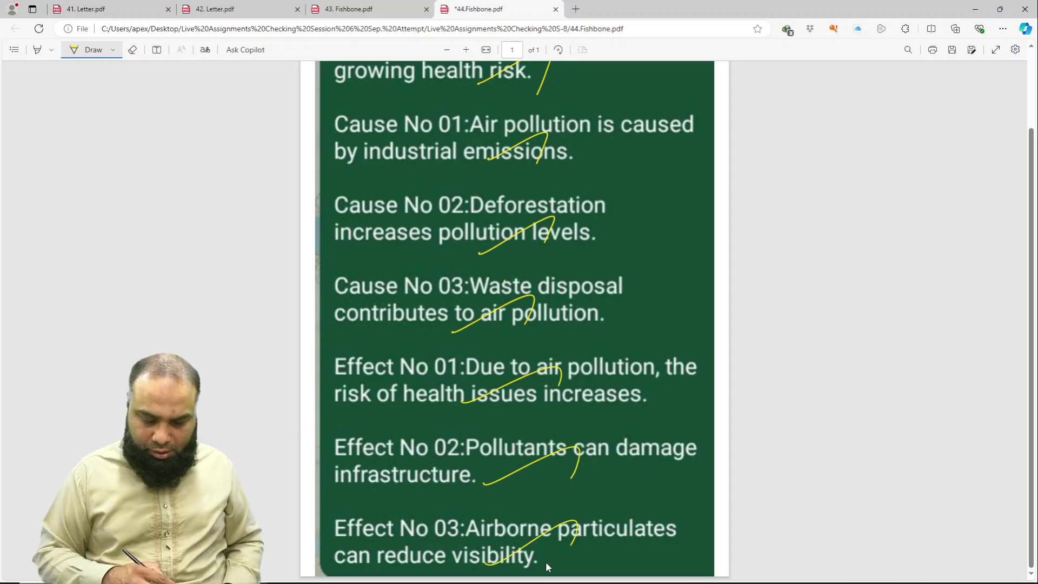
Step: Write a circled 8/10 score beside the causes, save, and switch to 43. Fishbone.pdf
drag(656, 217, 654, 250)
mouse_move(643, 274)
mouse_down()
mouse_move(622, 287)
mouse_move(669, 266)
mouse_up()
mouse_move(658, 196)
mouse_down()
mouse_move(589, 243)
mouse_move(615, 206)
mouse_up()
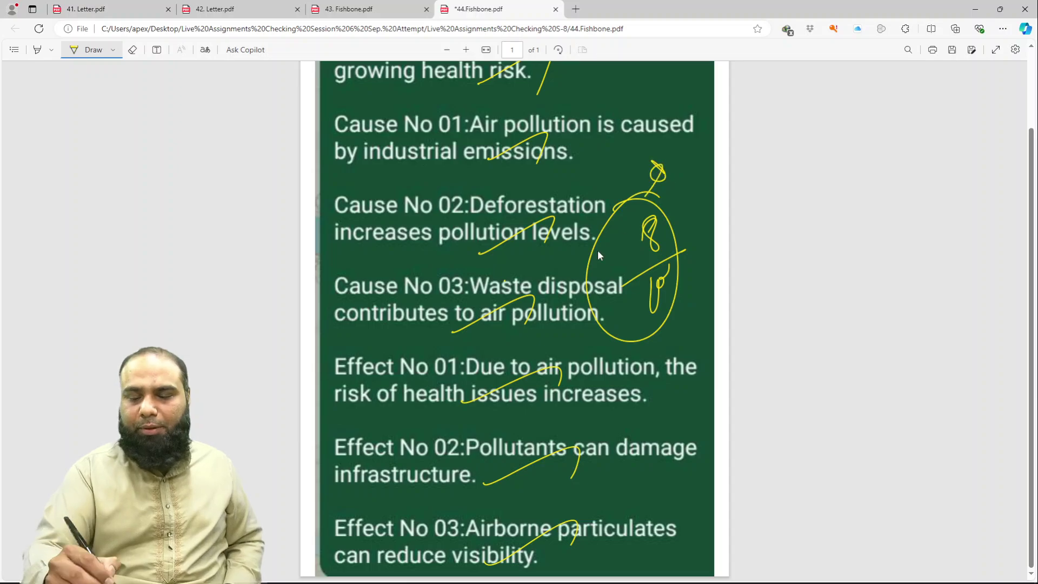
key(ctrl+s)
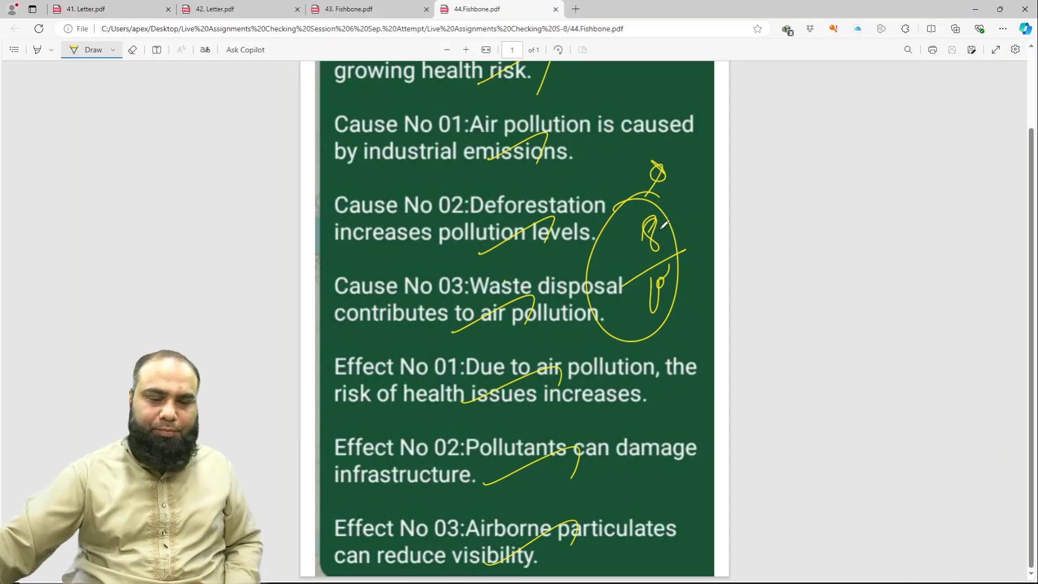
click(357, 9)
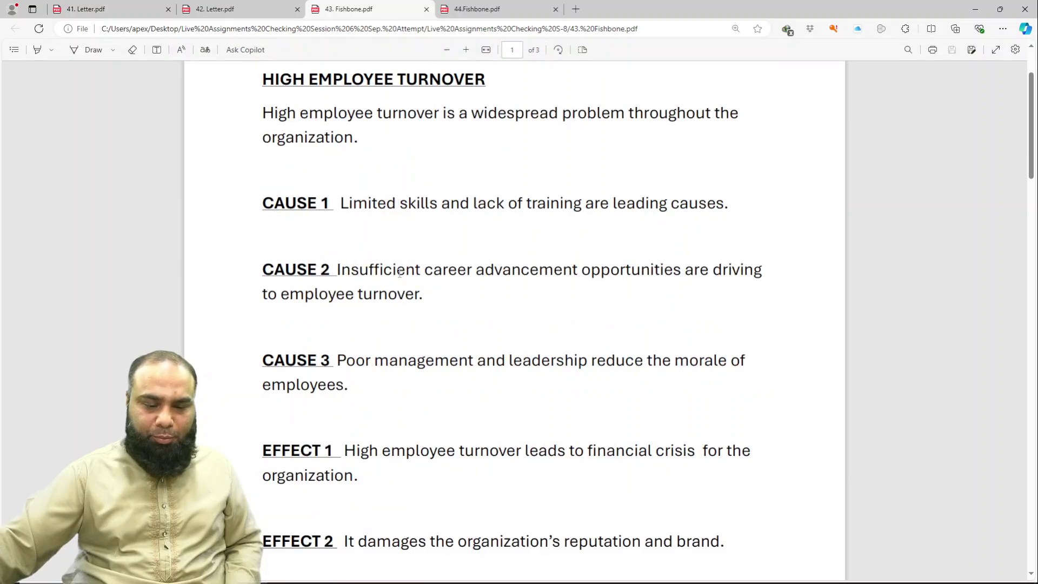
Step: Readjust the page zoom and enable the Draw pen at the top of the essay
click(447, 49)
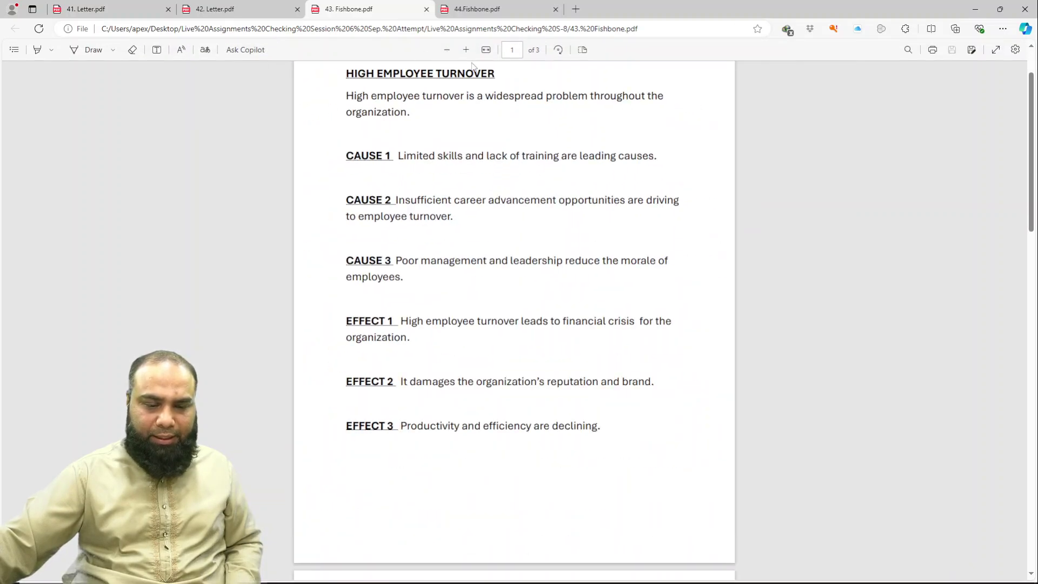
click(465, 50)
click(89, 50)
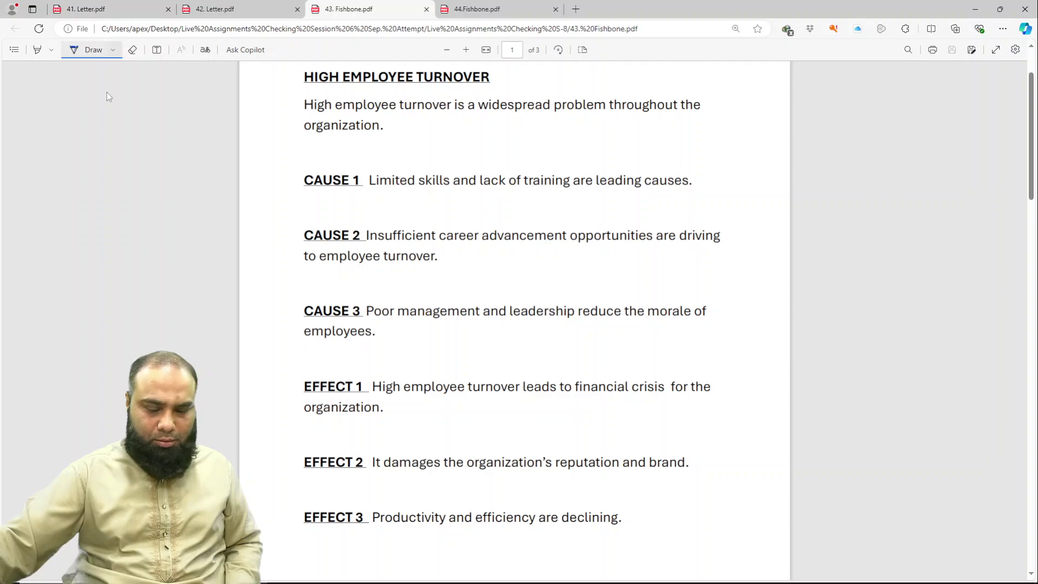
scroll(343, 271, down, 1)
scroll(343, 280, down, 5)
scroll(344, 295, down, 5)
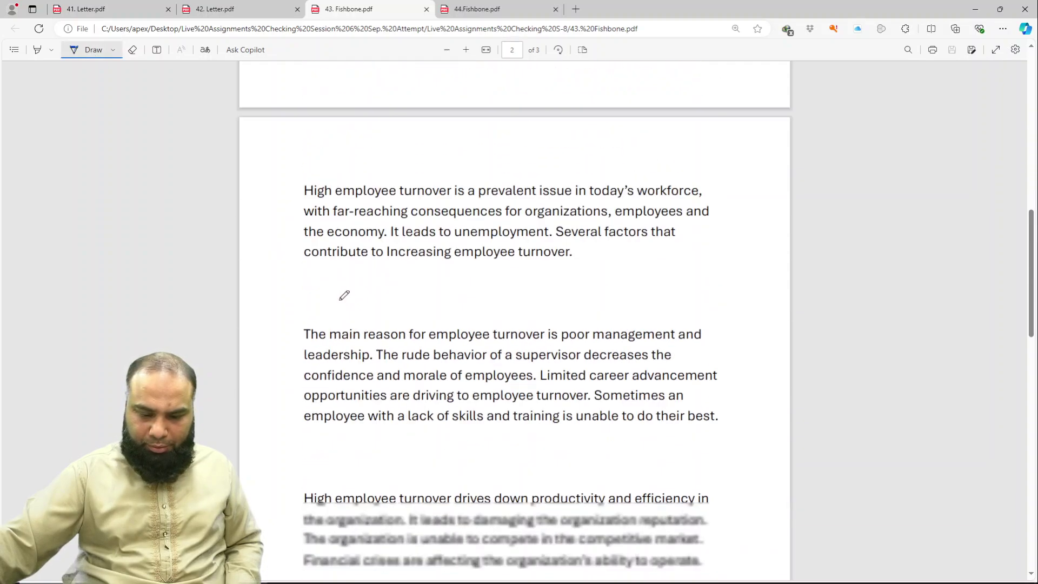
scroll(344, 295, up, 4)
scroll(344, 295, up, 1)
scroll(344, 295, up, 2)
scroll(344, 296, up, 4)
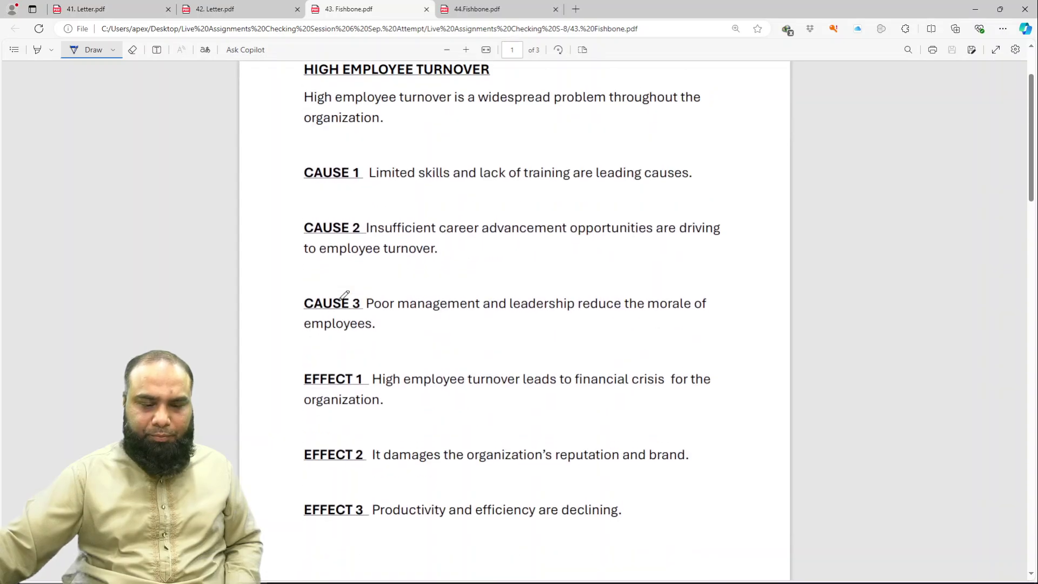
scroll(343, 296, up, 3)
scroll(342, 295, up, 1)
Step: Tick words across the opening problem statement and mark 'organization'
mouse_move(500, 212)
mouse_down()
mouse_move(535, 197)
mouse_move(605, 198)
mouse_up()
drag(627, 206, 664, 192)
drag(369, 223, 393, 215)
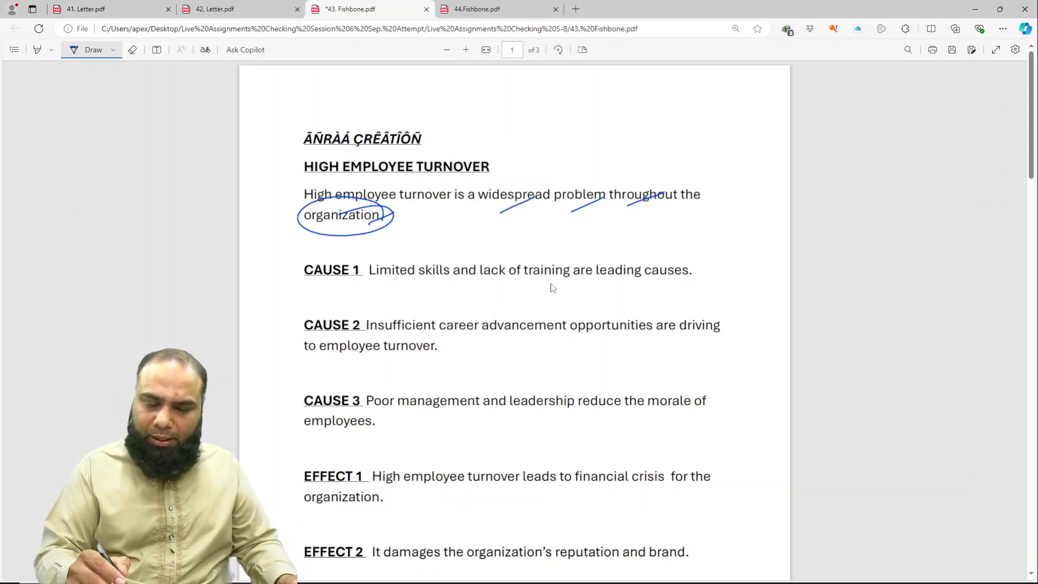
Step: Tick words in the CAUSE 1, CAUSE 2 and CAUSE 3 lines on page 1
drag(551, 285, 601, 266)
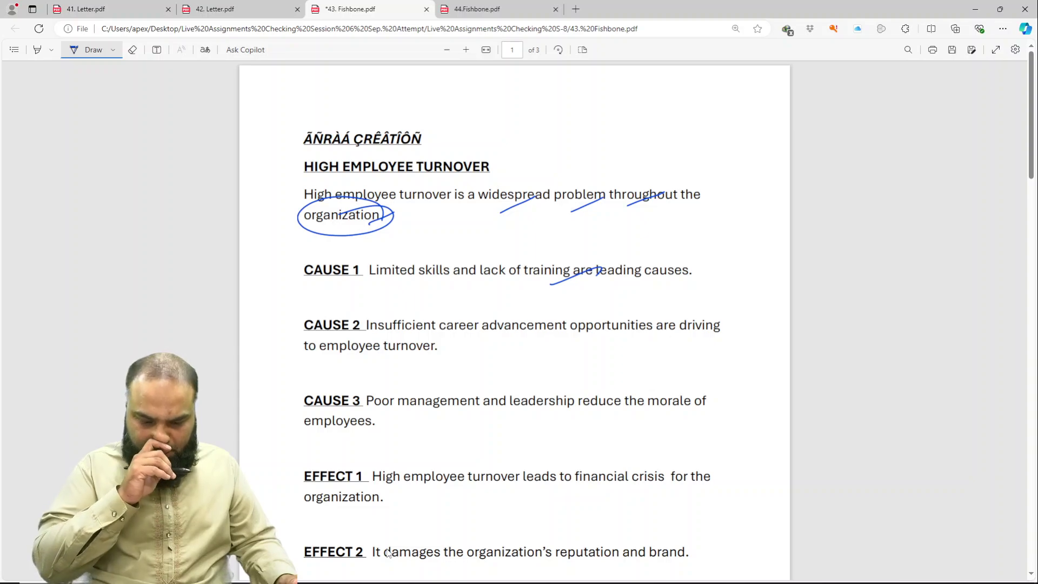
drag(504, 345, 535, 328)
drag(570, 343, 609, 325)
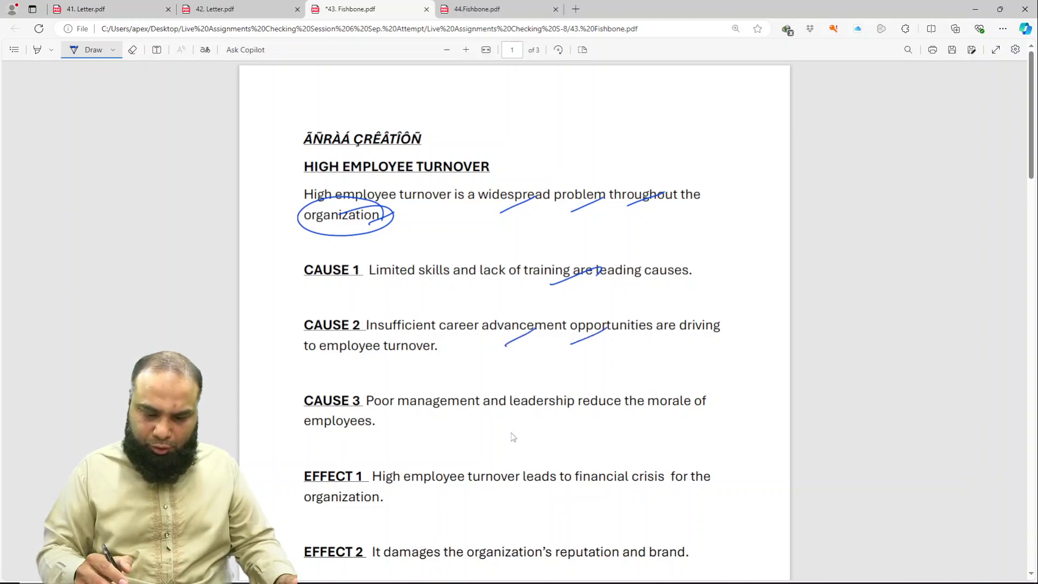
mouse_move(462, 414)
mouse_down()
mouse_move(502, 397)
mouse_move(566, 410)
mouse_up()
drag(585, 419, 625, 407)
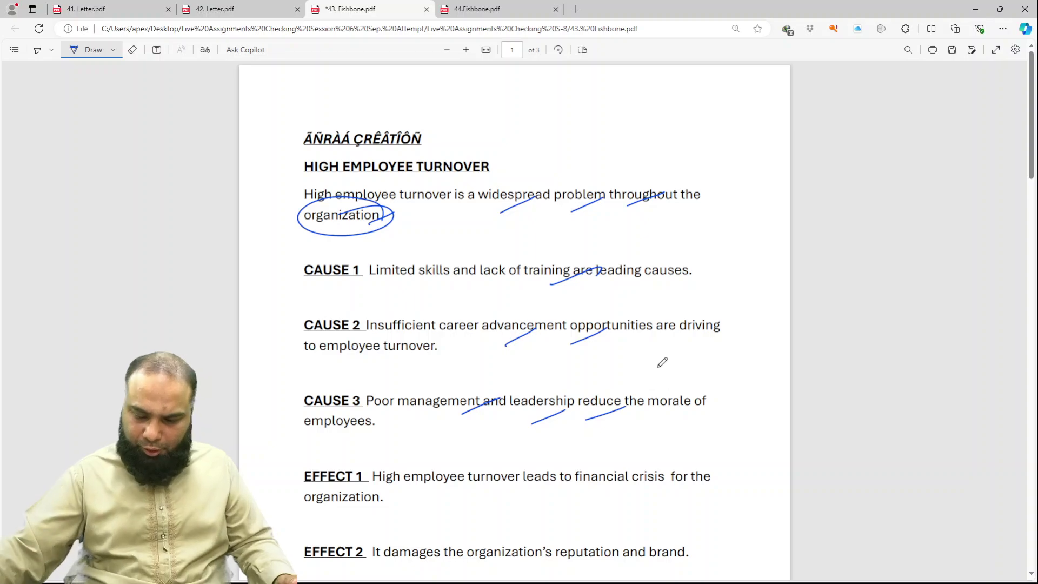
Step: Tick the EFFECT 1–3 lines and circle a 7.5/10 score beside EFFECT 3
scroll(661, 379, down, 3)
scroll(659, 405, down, 1)
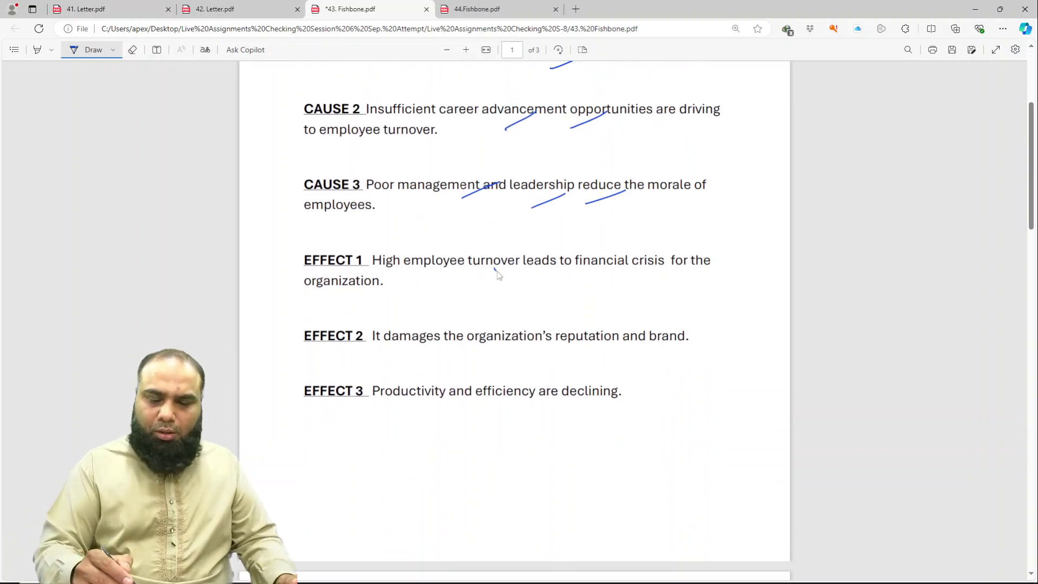
drag(494, 269, 546, 249)
mouse_move(566, 267)
mouse_down()
mouse_move(609, 253)
mouse_move(663, 258)
mouse_up()
drag(445, 349, 482, 331)
drag(504, 345, 595, 325)
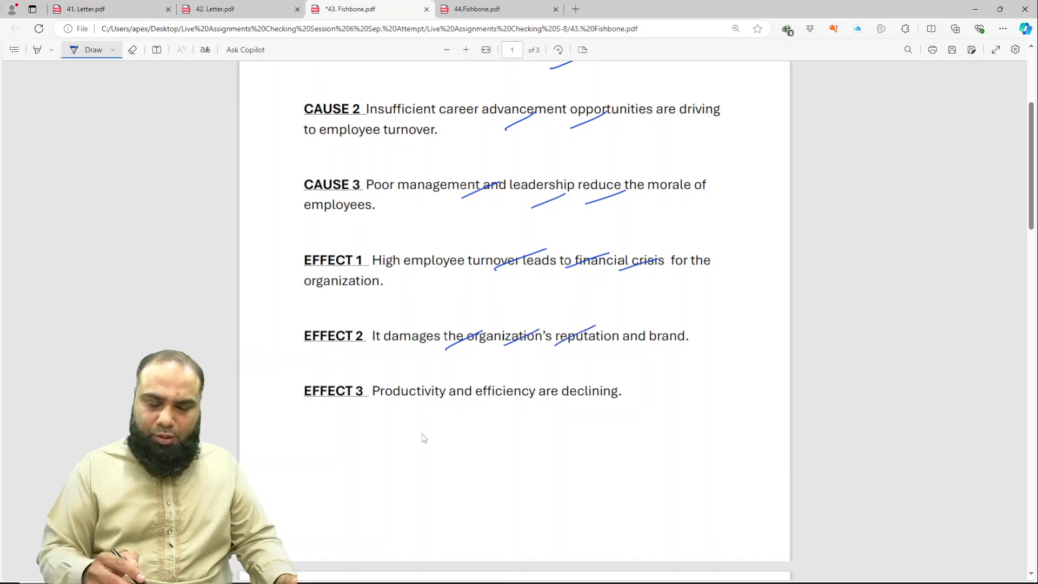
drag(439, 408, 477, 384)
mouse_move(503, 396)
mouse_down()
mouse_move(530, 381)
mouse_move(568, 383)
mouse_up()
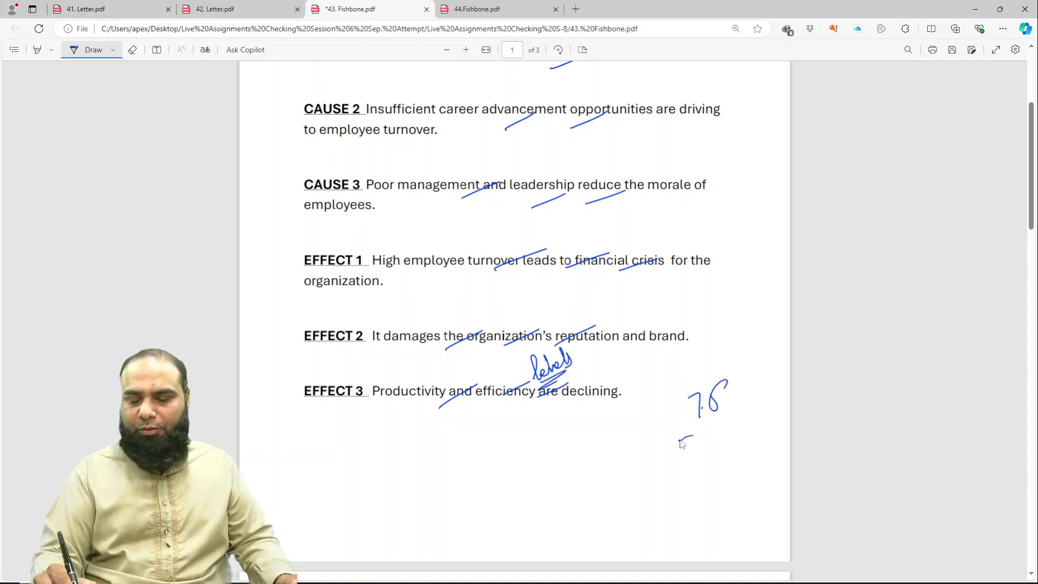
drag(724, 356, 607, 401)
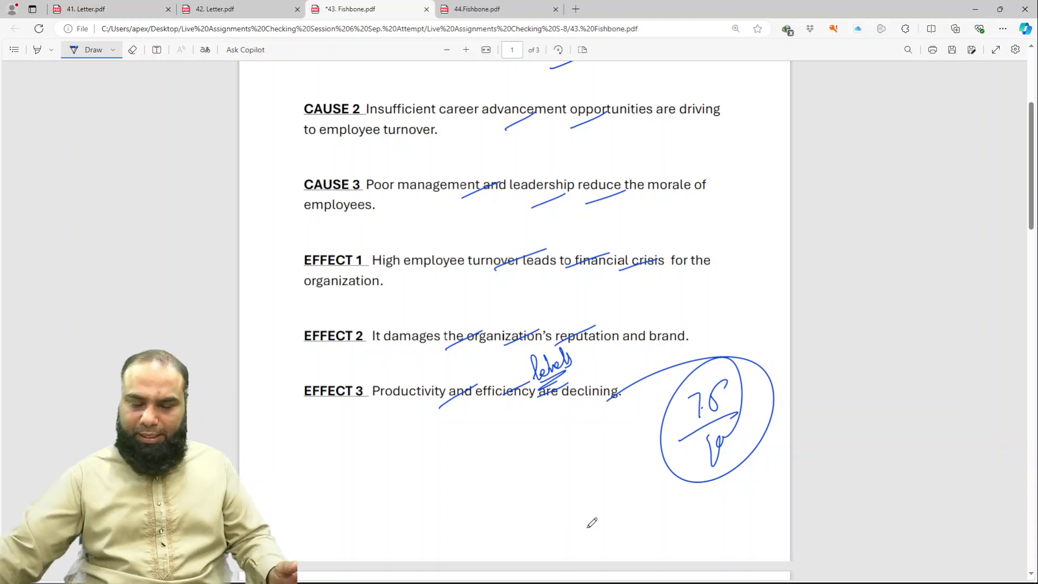
scroll(590, 521, down, 5)
Step: On page 2, tick career, do, skills and training, and 'to do their best', then circle 'their'
scroll(584, 540, down, 1)
scroll(584, 538, down, 1)
scroll(585, 535, down, 1)
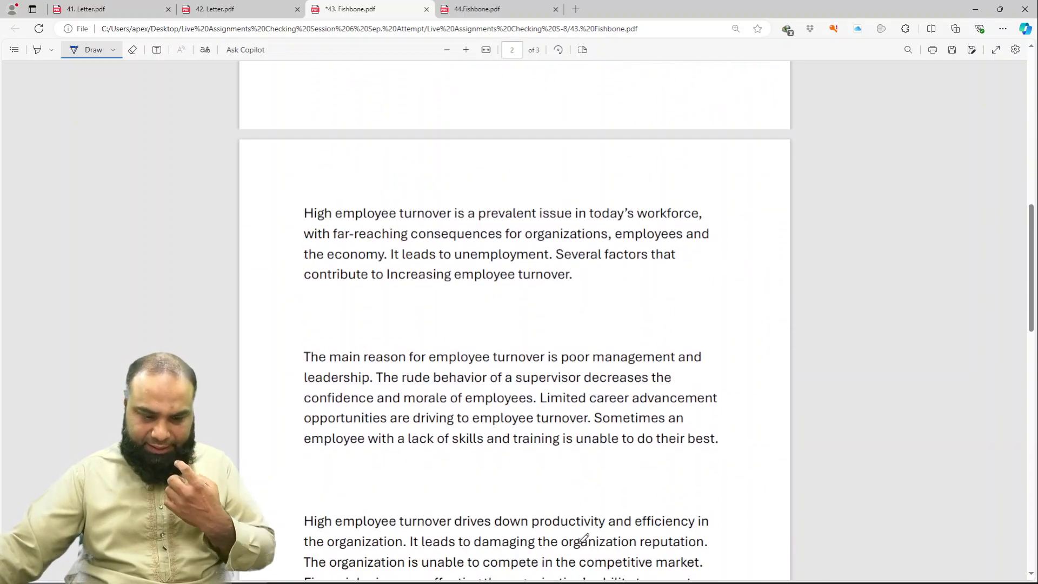
scroll(583, 527, up, 1)
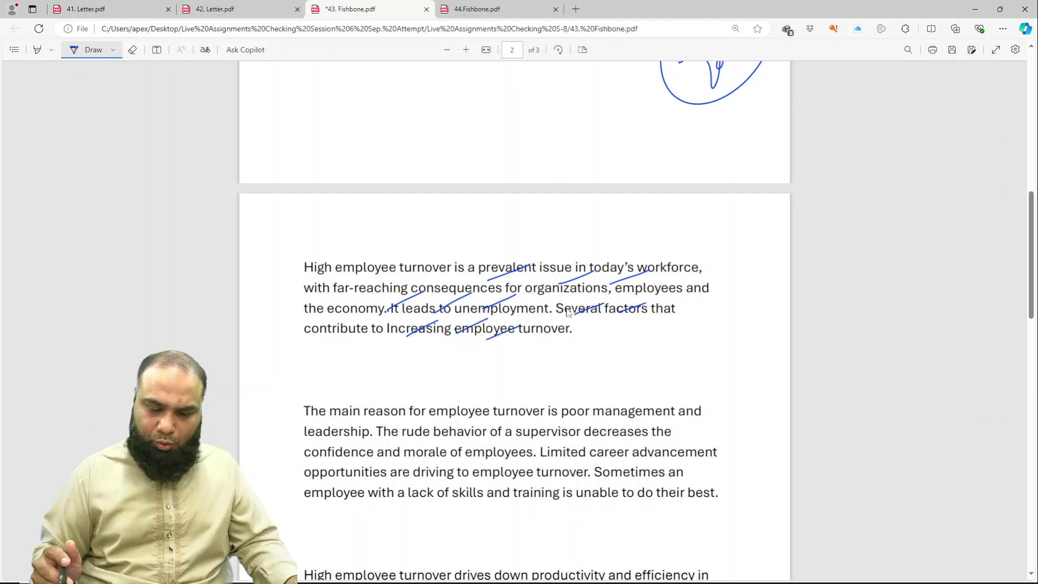
scroll(565, 303, down, 1)
scroll(559, 276, down, 5)
scroll(558, 274, down, 1)
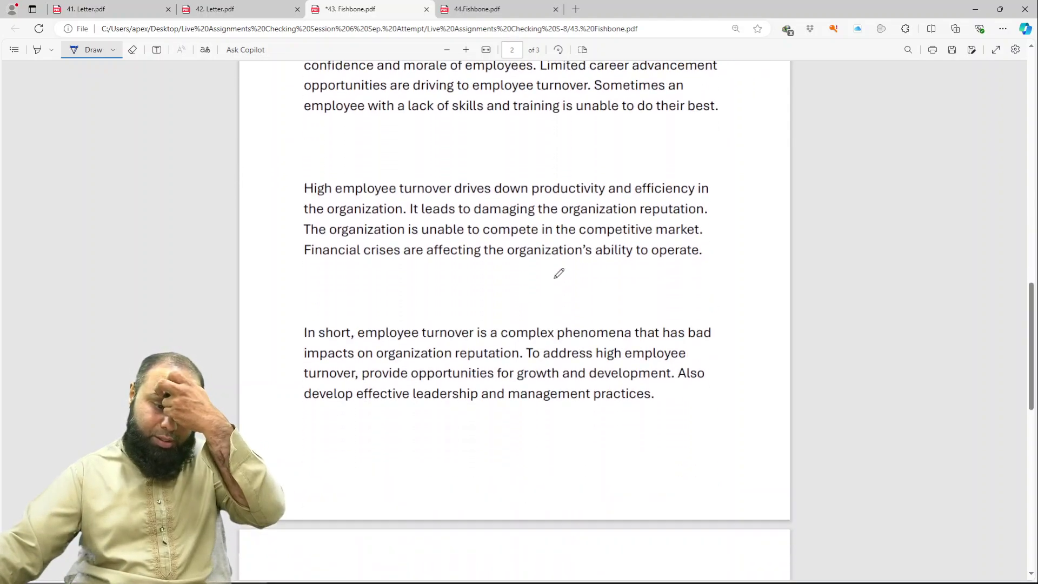
scroll(556, 270, up, 3)
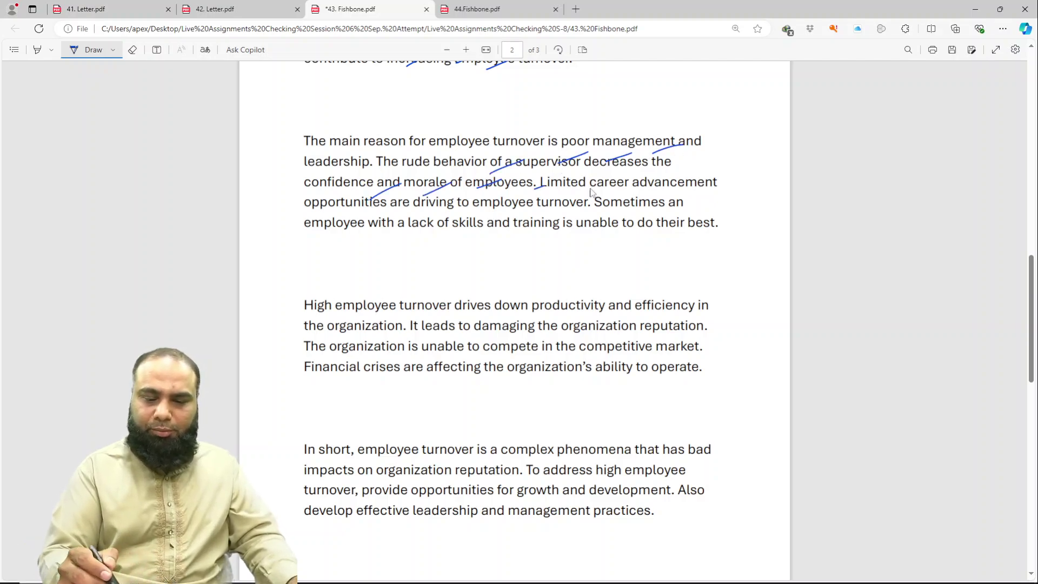
drag(591, 187, 617, 178)
drag(646, 223, 659, 206)
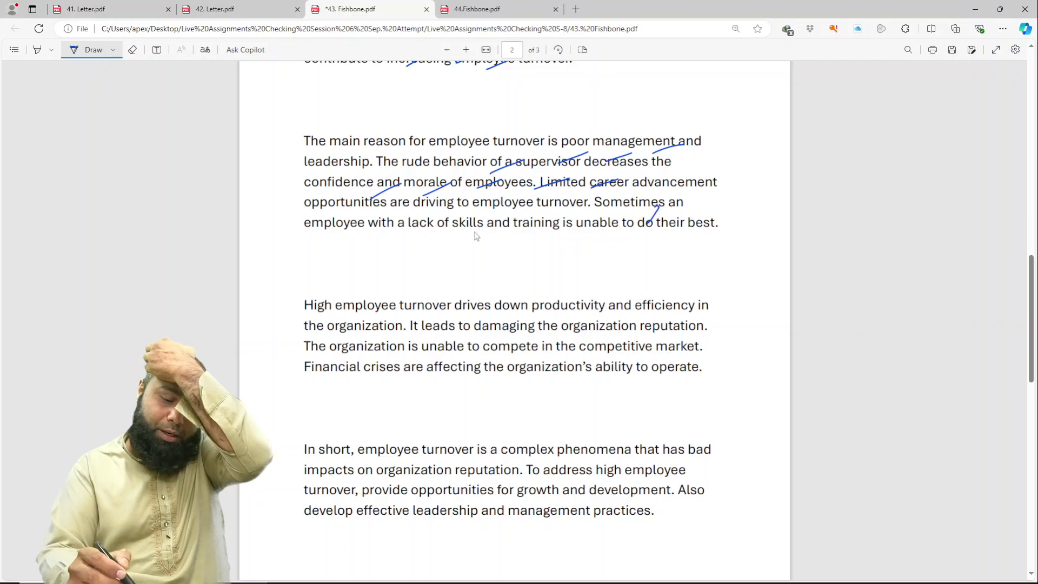
drag(447, 227, 478, 212)
mouse_move(528, 234)
mouse_down()
mouse_move(570, 214)
mouse_move(702, 217)
mouse_up()
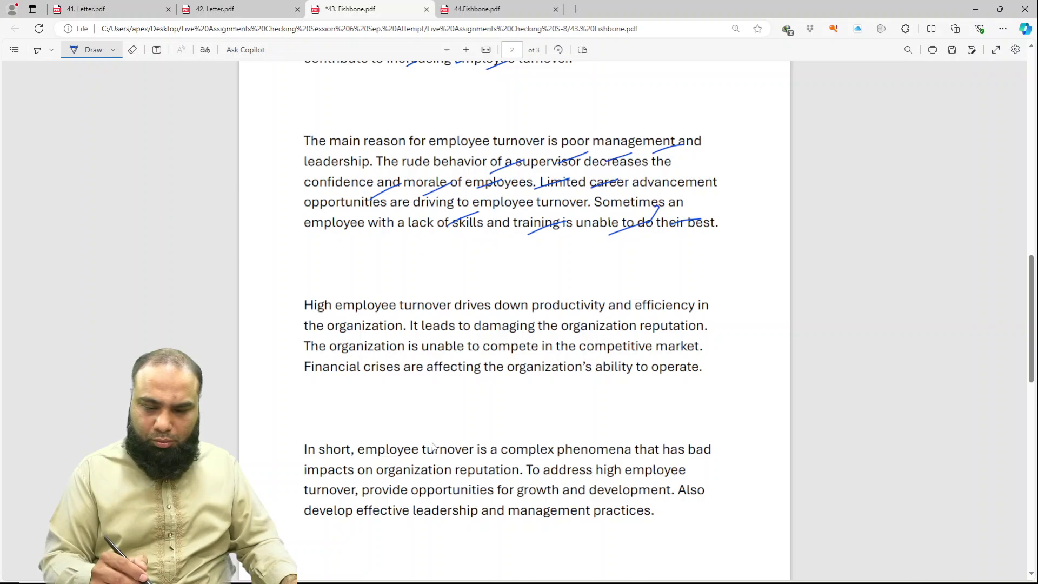
drag(682, 226, 686, 219)
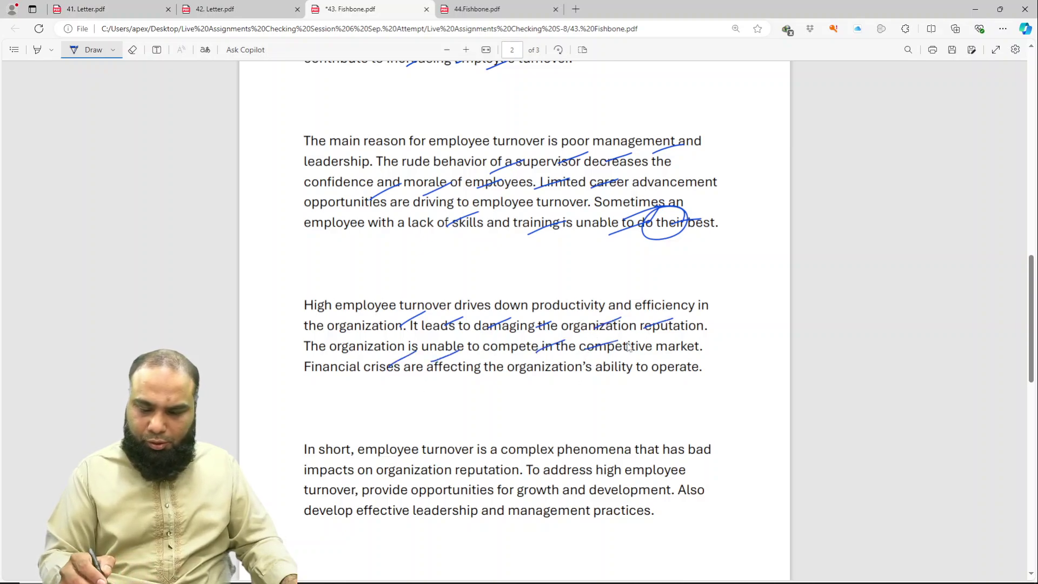
Step: Write a circled 18/20 score with a linking line, then save the essay with Ctrl+S
scroll(635, 346, down, 5)
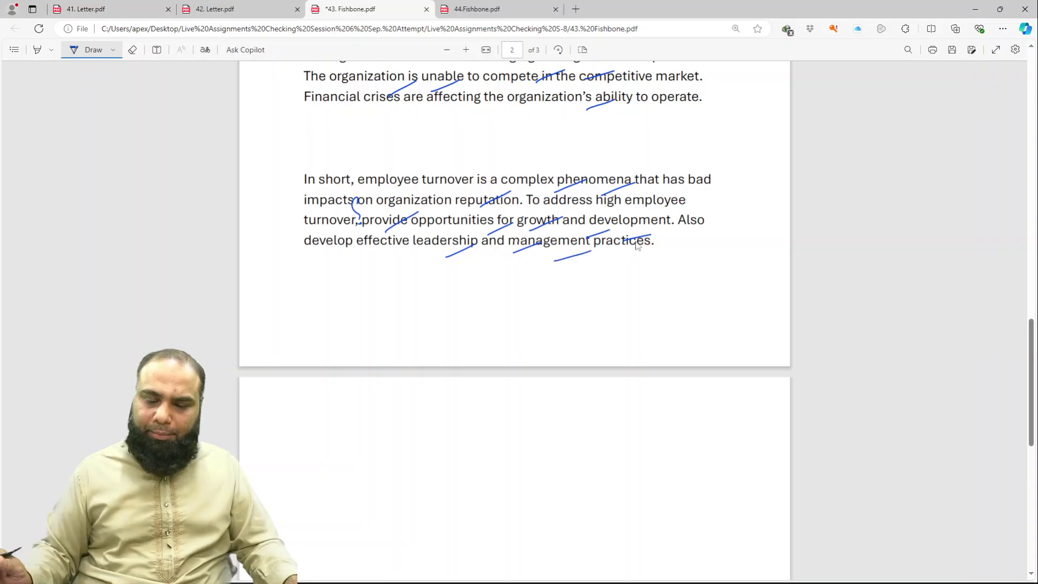
scroll(632, 232, down, 3)
scroll(628, 232, down, 3)
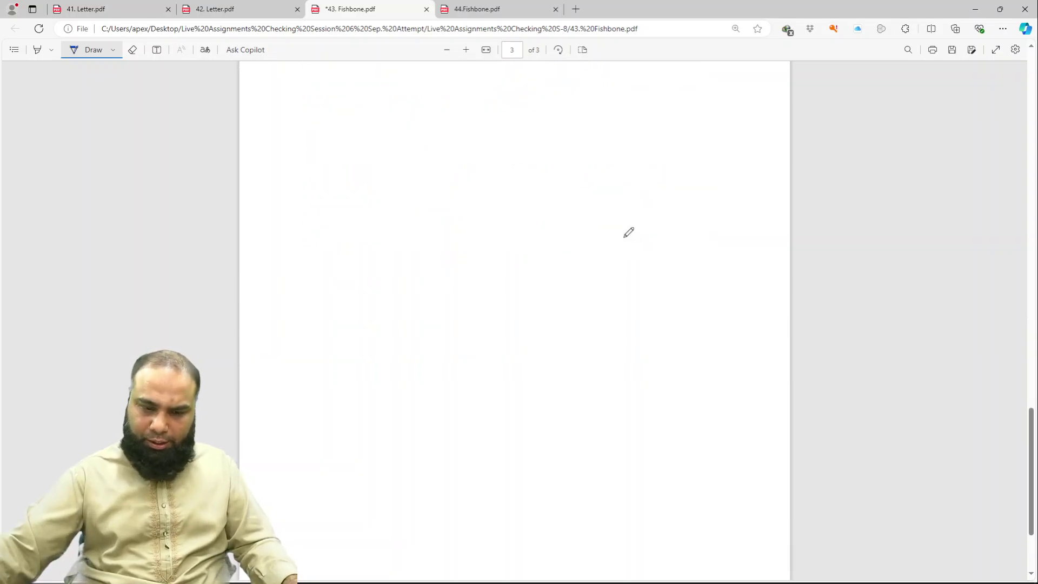
scroll(628, 232, up, 2)
scroll(628, 232, up, 3)
scroll(628, 233, up, 2)
scroll(628, 233, up, 3)
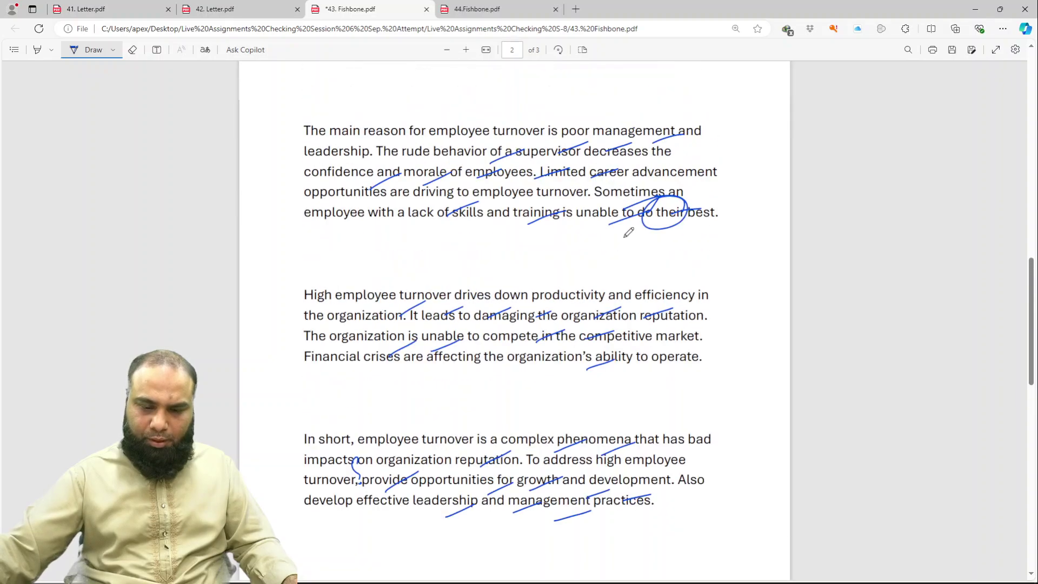
scroll(628, 232, down, 2)
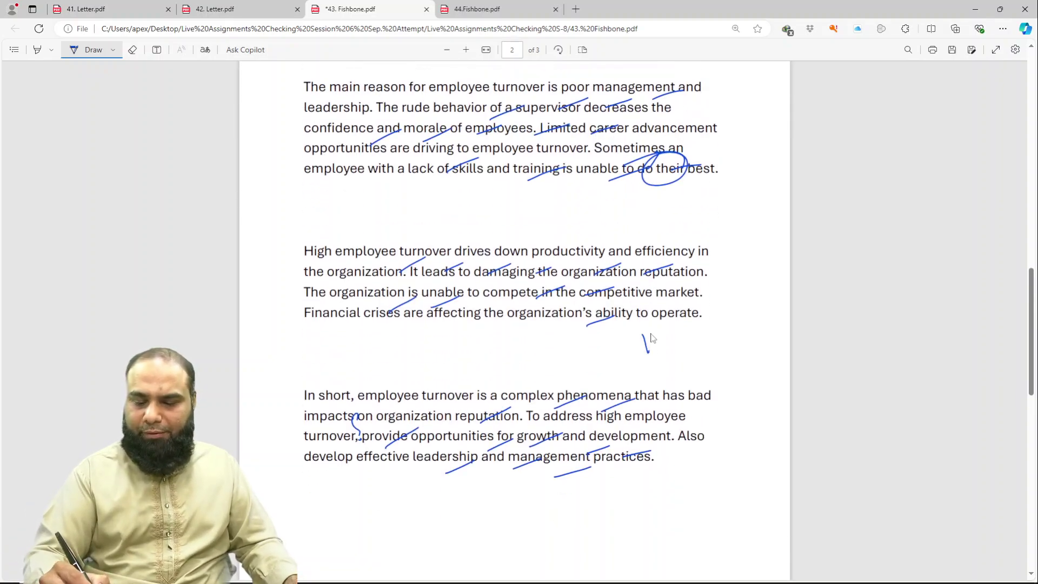
drag(670, 361, 663, 374)
drag(684, 287, 676, 292)
drag(616, 313, 553, 357)
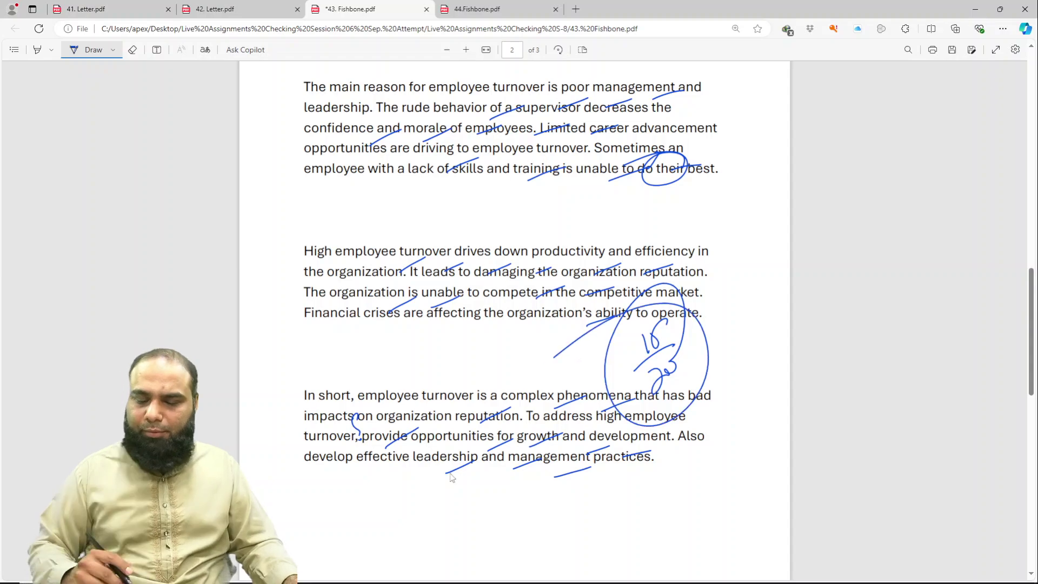
key(ctrl+s)
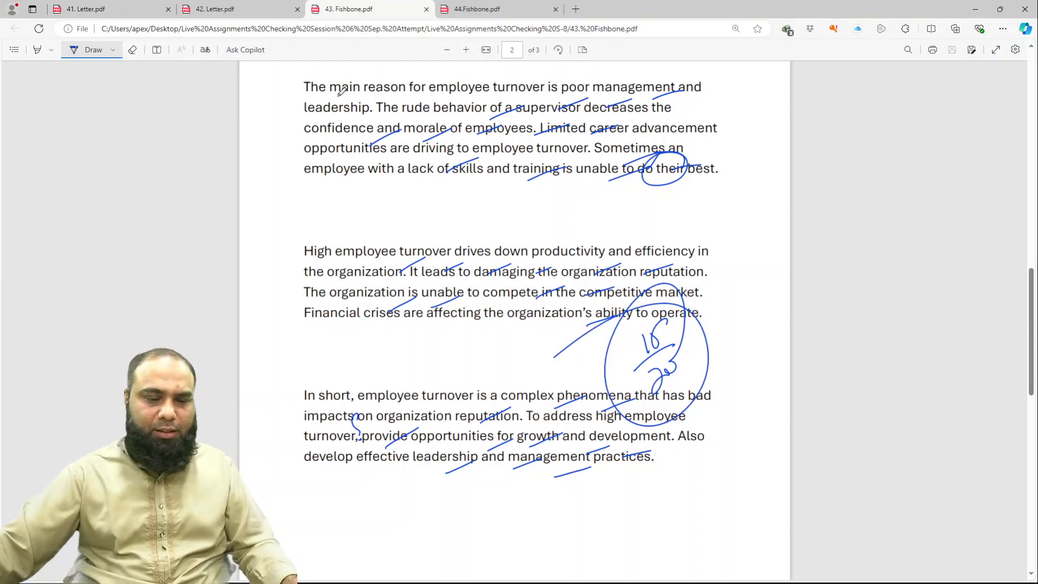
Step: Switch to 42. Letter.pdf with Draw on and tick Examination Hall, XYZ and Karachi
click(252, 14)
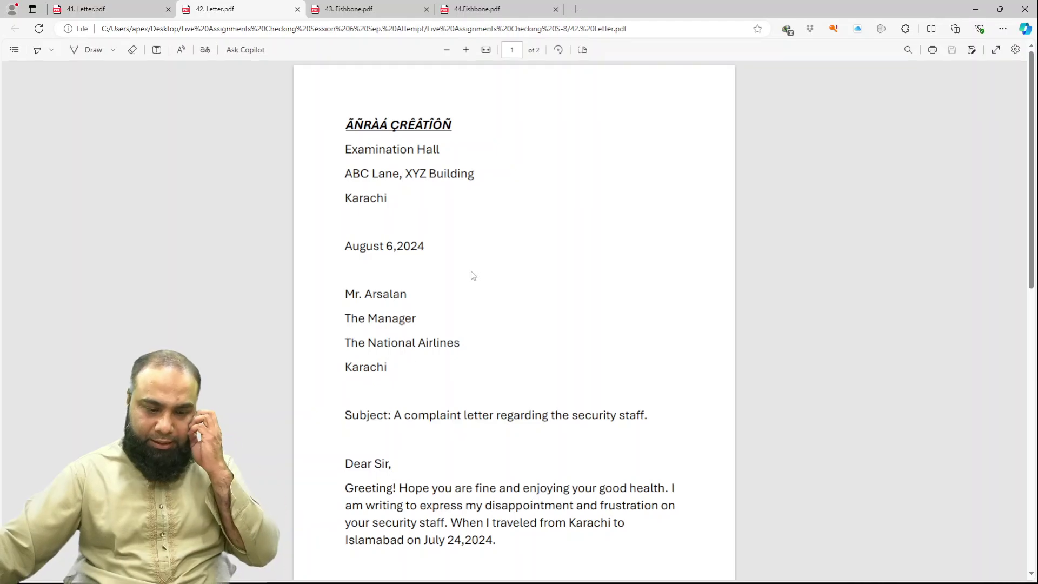
click(83, 50)
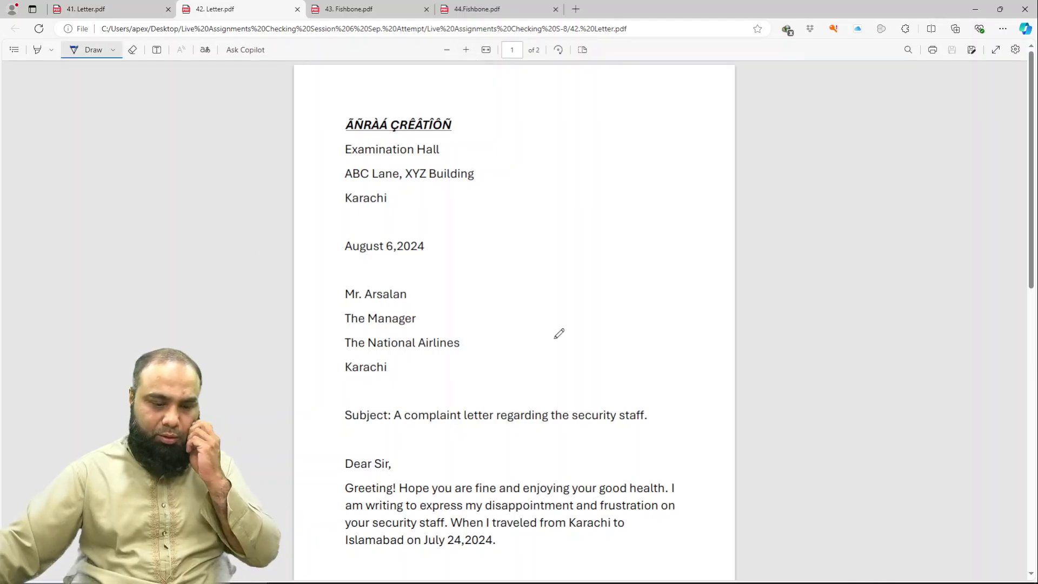
drag(395, 159, 426, 137)
drag(419, 177, 447, 157)
drag(373, 208, 413, 189)
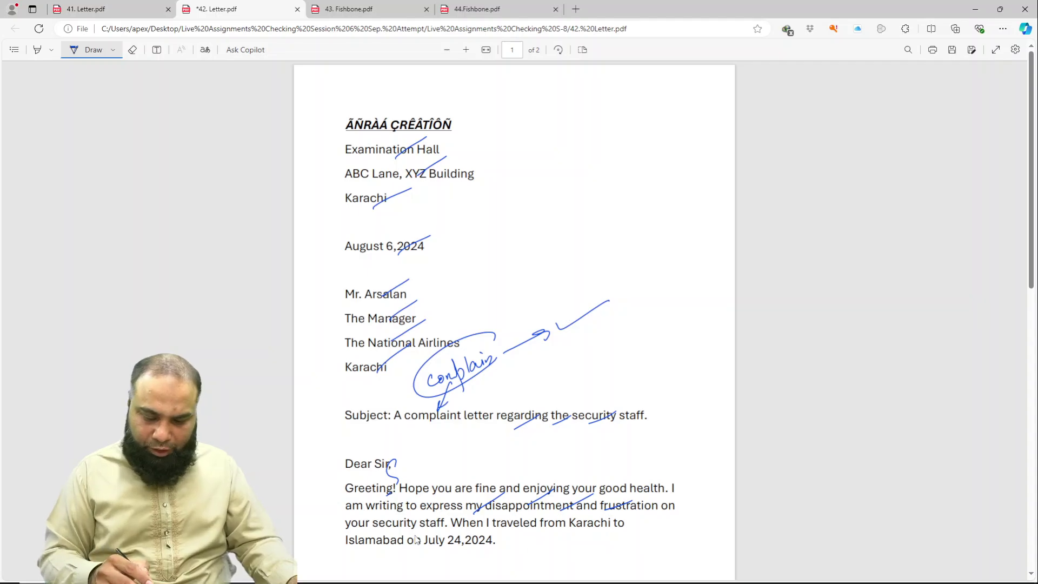
Step: Tick words in the greeting paragraph, the Karachi line and the date July 24,2024
drag(415, 534, 445, 517)
mouse_move(460, 536)
mouse_down()
mouse_move(481, 518)
mouse_move(520, 516)
mouse_up()
drag(578, 534, 599, 512)
drag(416, 557, 479, 533)
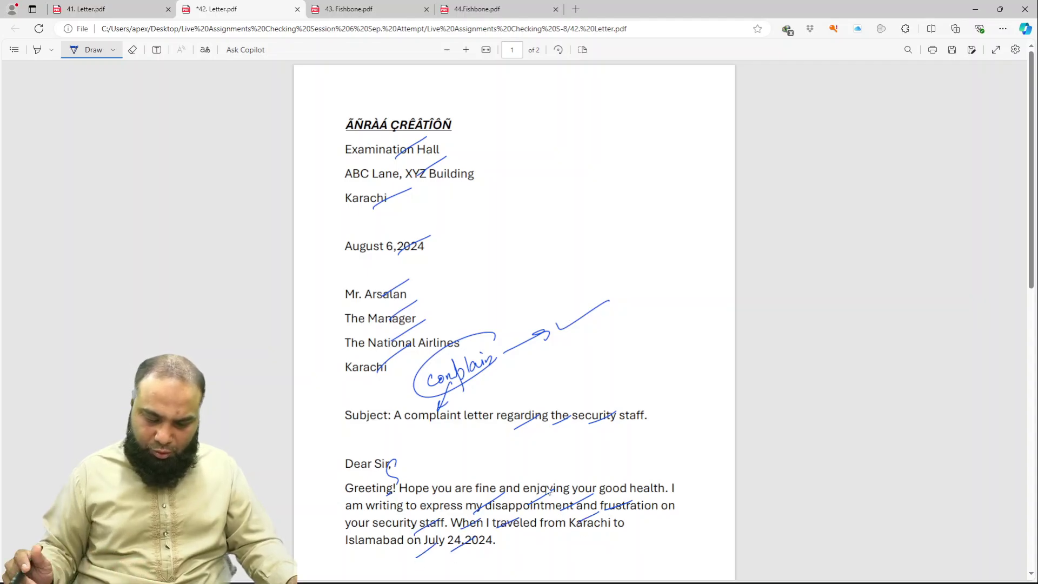
Step: Tick the first paragraph's words: arrived, stopped me to, taking a flight, arguing with me, was properly
scroll(548, 490, down, 2)
scroll(548, 488, down, 3)
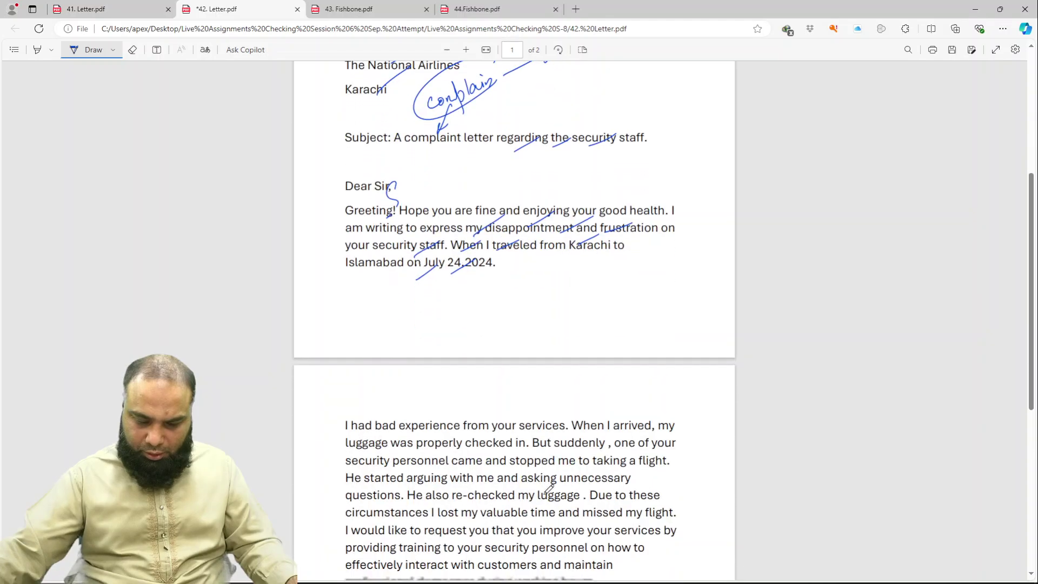
scroll(548, 489, down, 4)
drag(423, 240, 516, 218)
drag(535, 231, 559, 221)
drag(593, 228, 626, 216)
drag(404, 279, 432, 265)
drag(448, 273, 478, 262)
mouse_move(507, 263)
mouse_down()
mouse_move(540, 249)
mouse_move(581, 252)
mouse_up()
drag(599, 257, 632, 248)
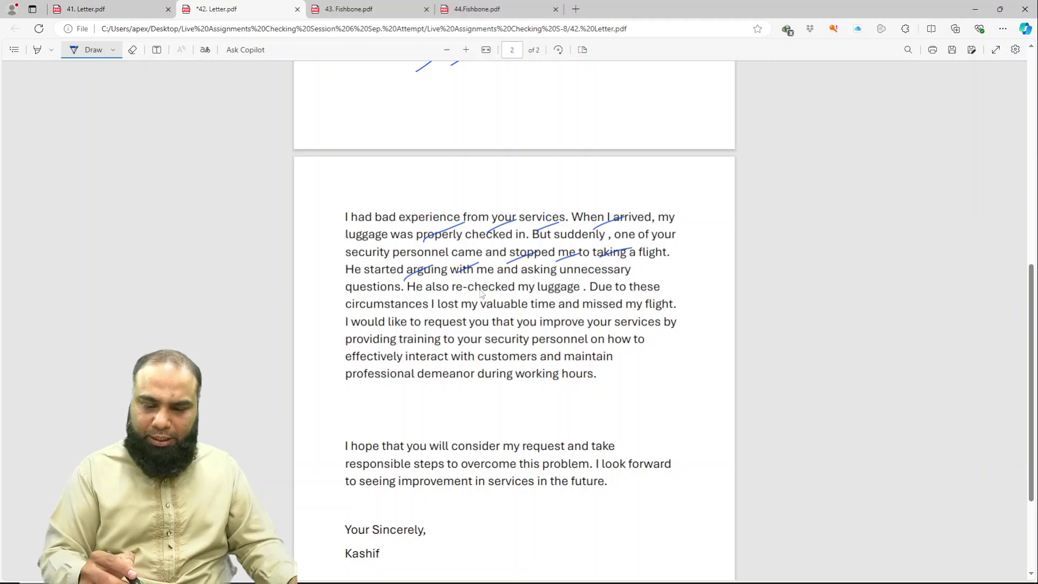
drag(563, 286, 609, 264)
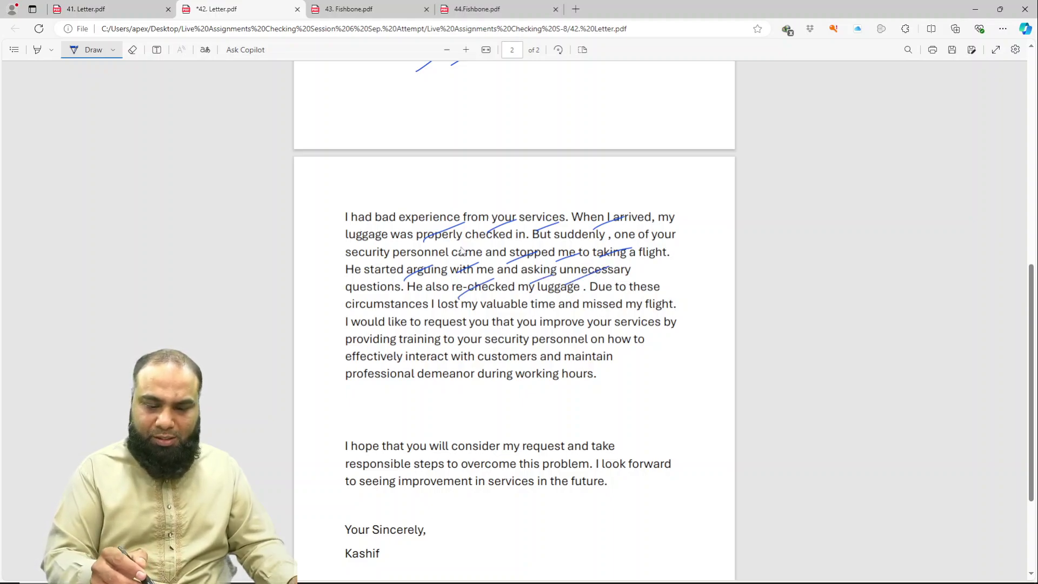
drag(387, 240, 463, 241)
Step: Circle 'security personnel' and tick demeanor, working hours, steps, my request and improvement
drag(471, 326, 508, 308)
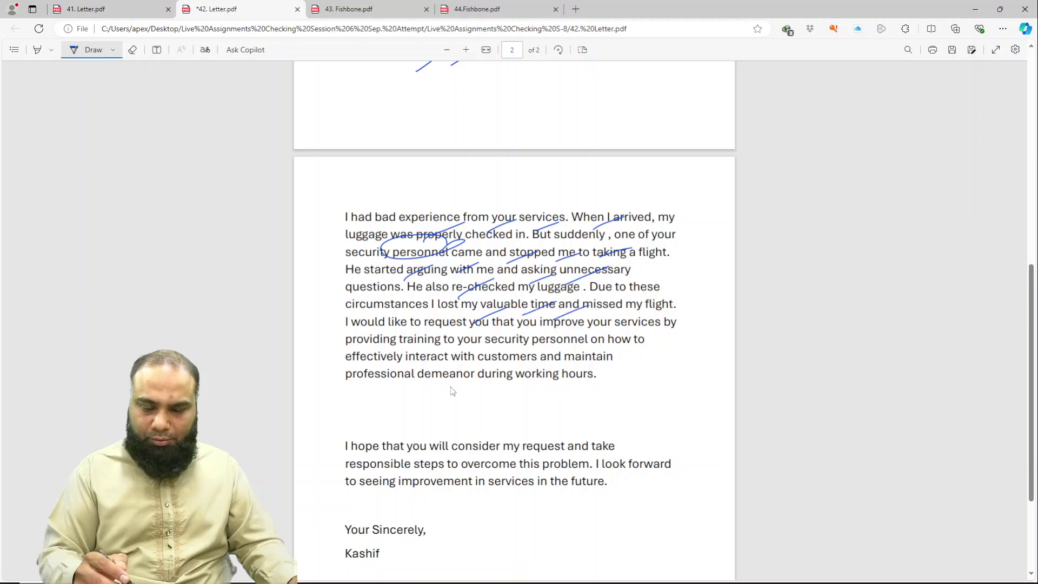
mouse_move(454, 360)
mouse_down()
mouse_move(480, 340)
mouse_move(539, 342)
mouse_up()
drag(537, 362, 559, 351)
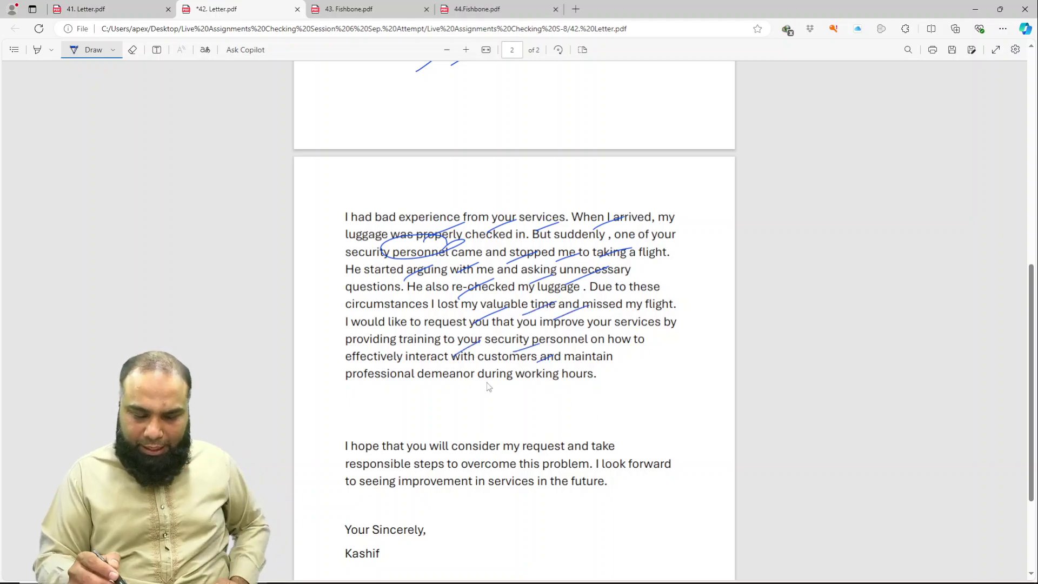
drag(408, 385, 432, 370)
drag(498, 378, 527, 368)
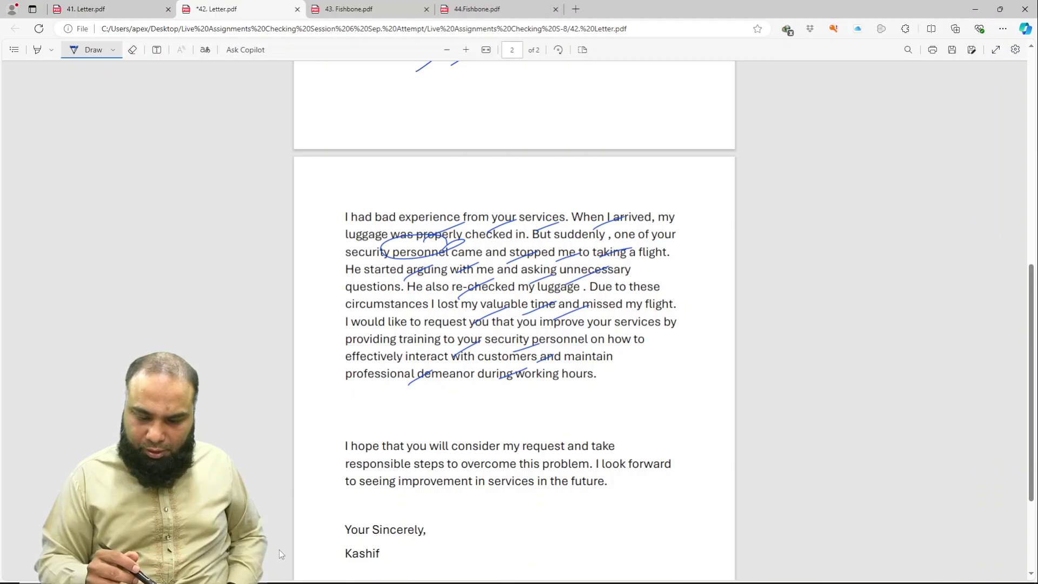
drag(462, 460, 485, 443)
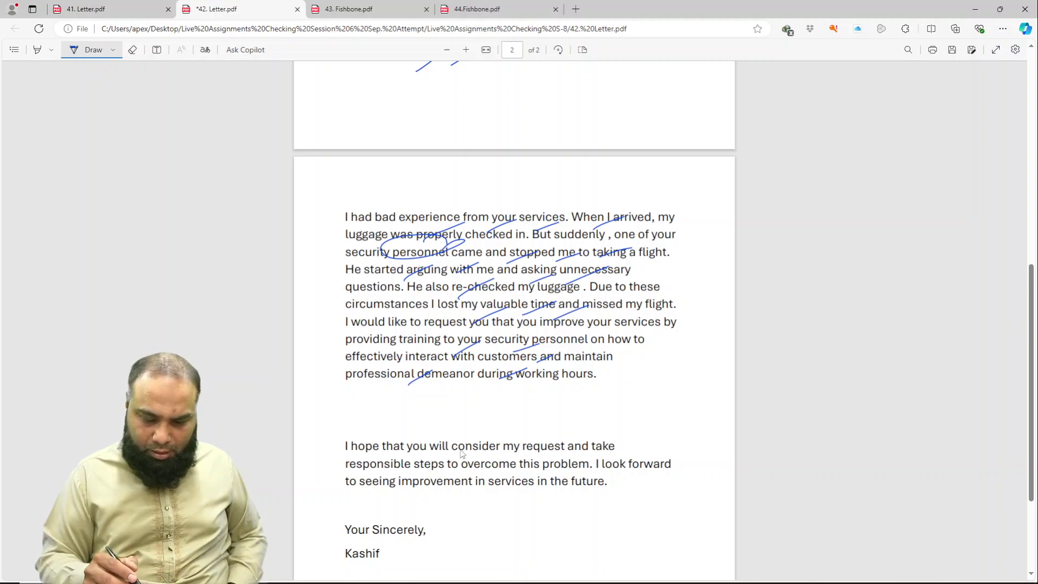
drag(416, 472, 441, 458)
drag(504, 454, 531, 442)
drag(536, 460, 560, 448)
drag(445, 487, 478, 469)
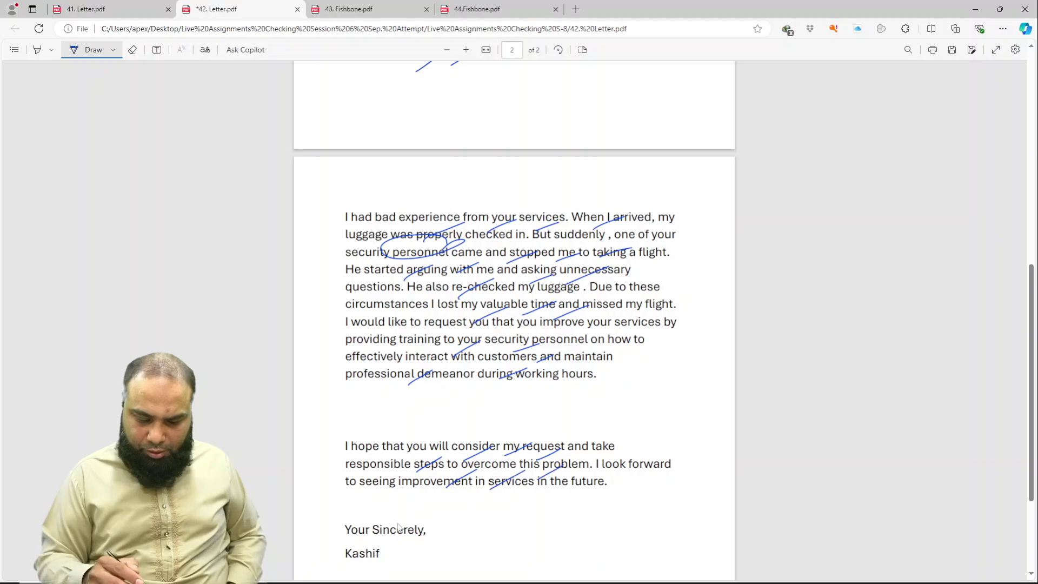
Step: Tick the sign-off lines, circle the 15/20 score below the letter, and save it
drag(390, 527, 415, 511)
drag(370, 559, 398, 538)
scroll(479, 463, down, 3)
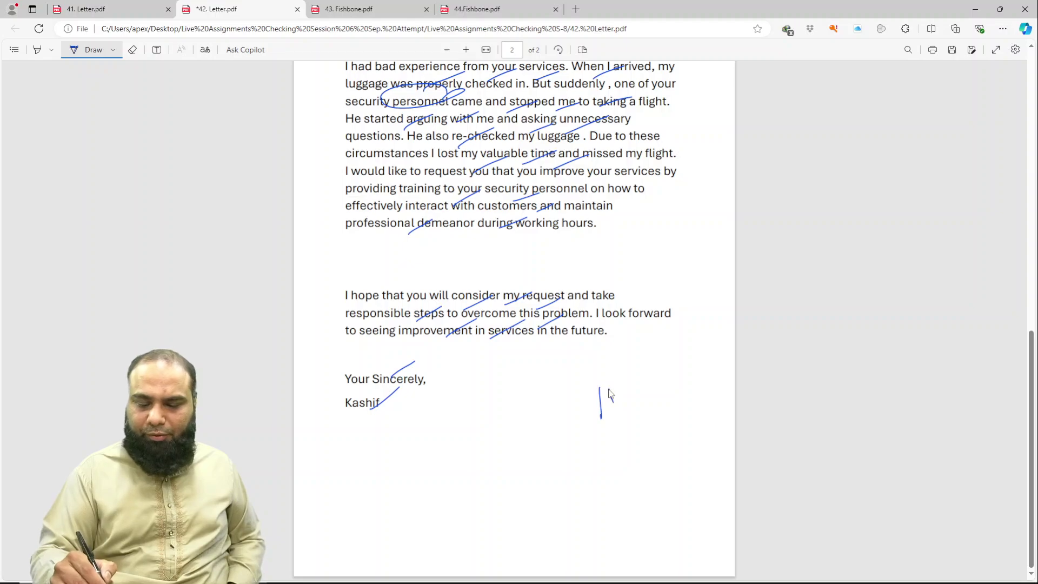
mouse_move(622, 437)
mouse_down()
mouse_move(617, 444)
mouse_move(532, 406)
mouse_up()
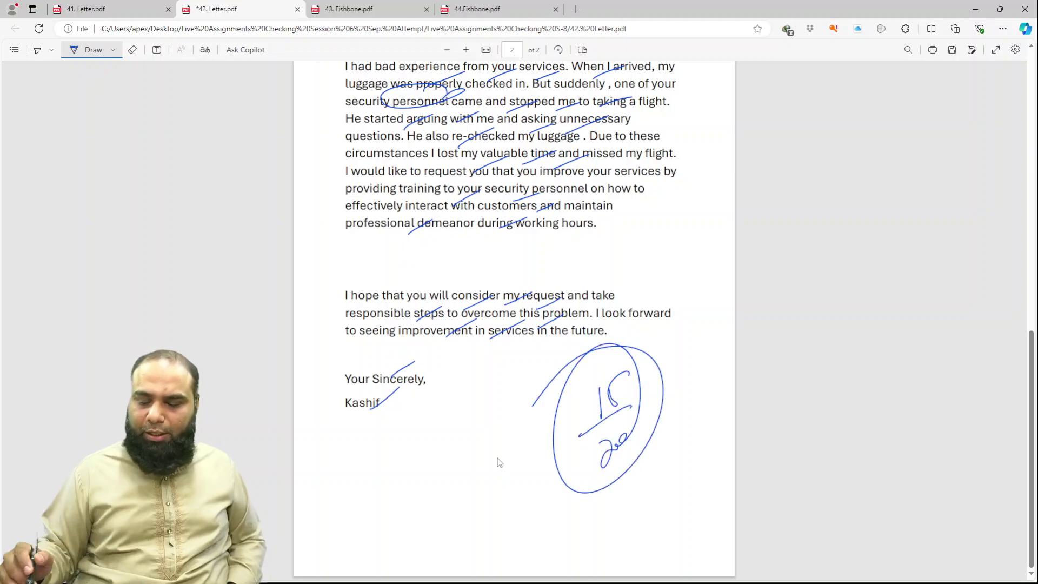
key(ctrl+s)
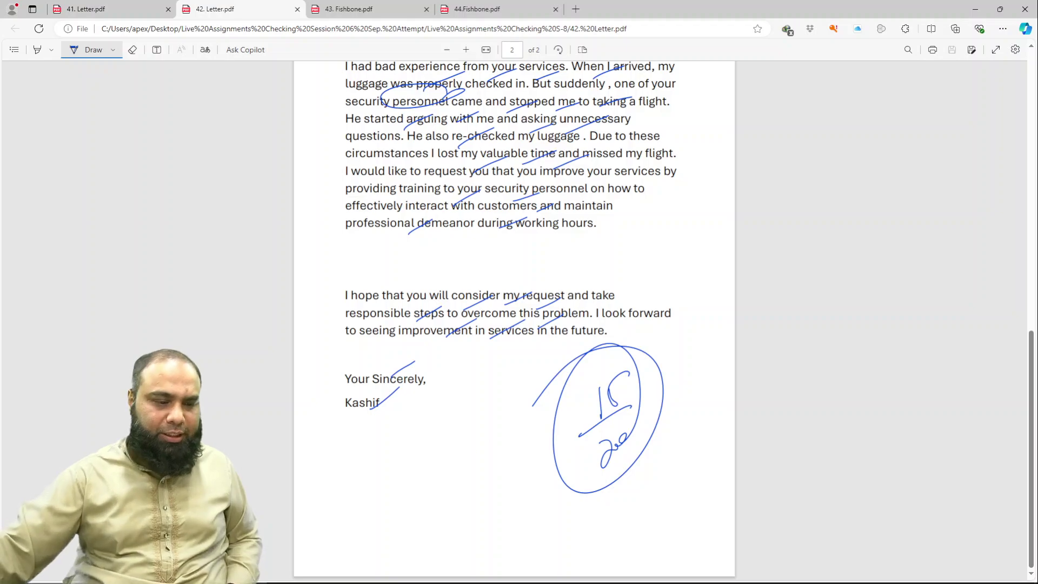
Step: In 41. Letter.pdf with Draw on, tick the recipient's name, The Manager, The National Airlines and Karachi
click(103, 9)
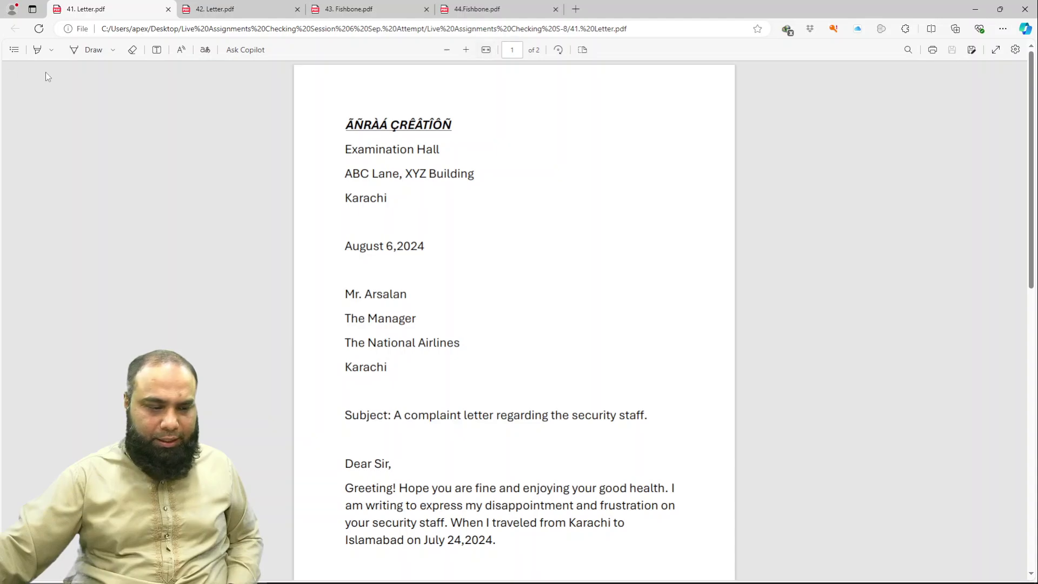
click(89, 50)
scroll(316, 226, down, 2)
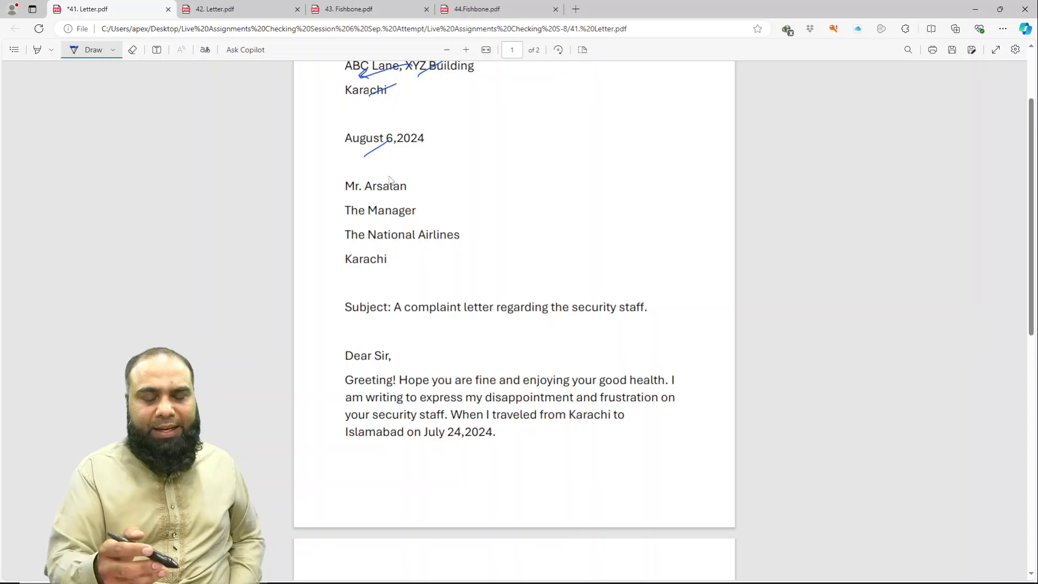
scroll(427, 89, up, 2)
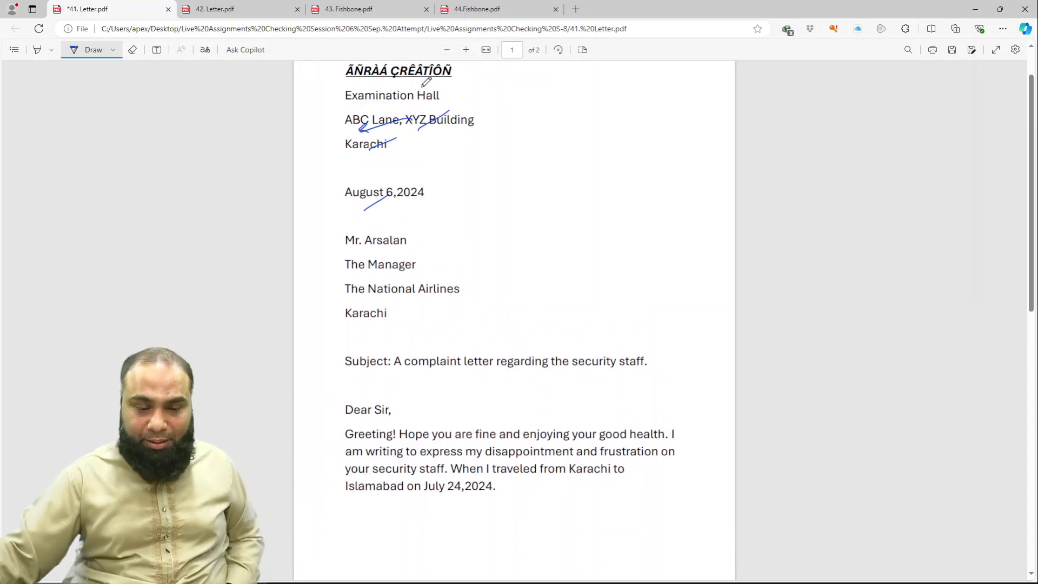
scroll(426, 81, down, 4)
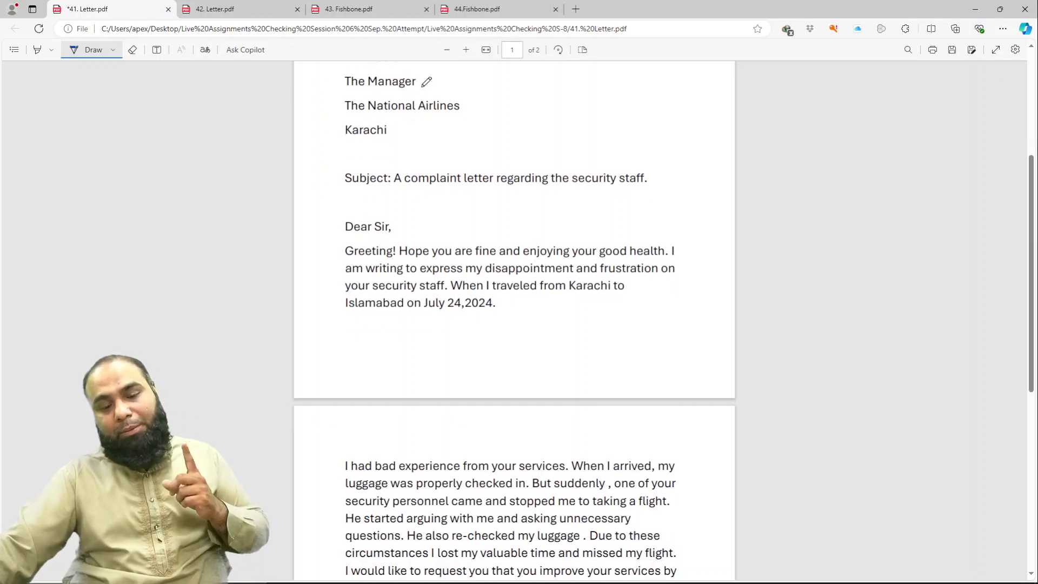
scroll(426, 82, up, 2)
scroll(427, 82, up, 3)
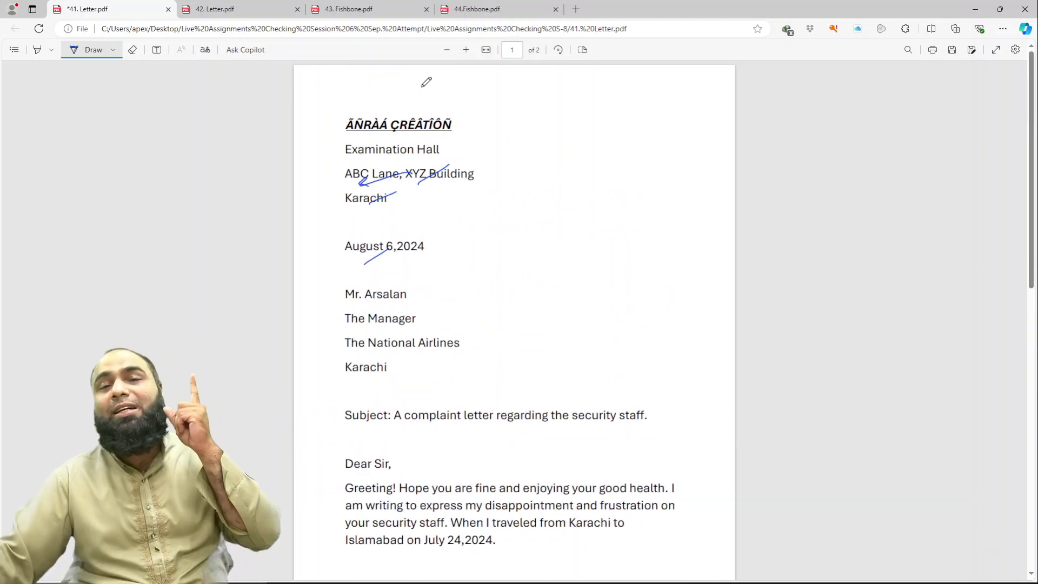
scroll(427, 81, down, 1)
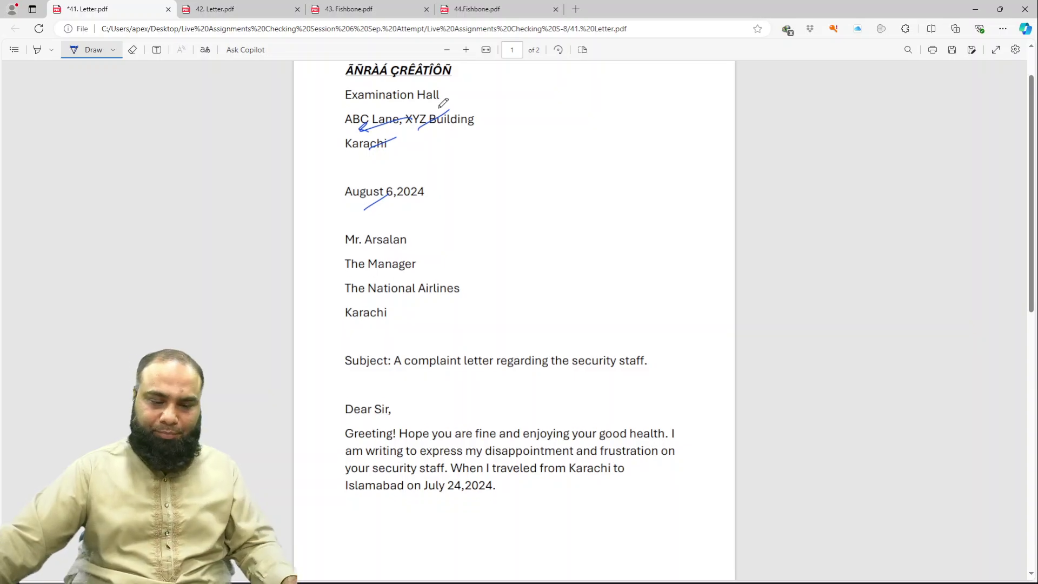
scroll(440, 97, down, 2)
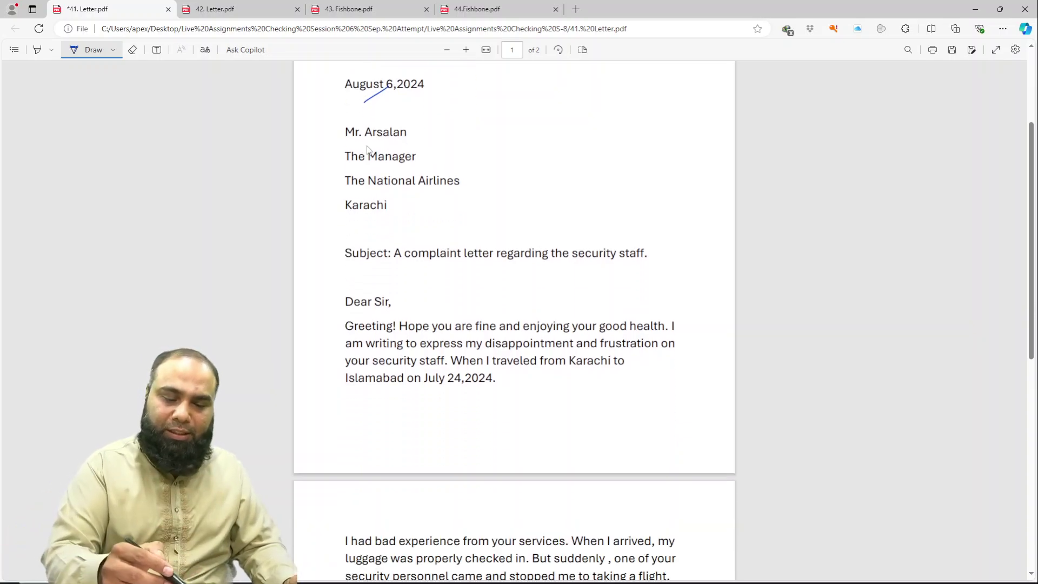
drag(367, 144, 395, 126)
drag(385, 157, 419, 139)
drag(399, 178, 429, 159)
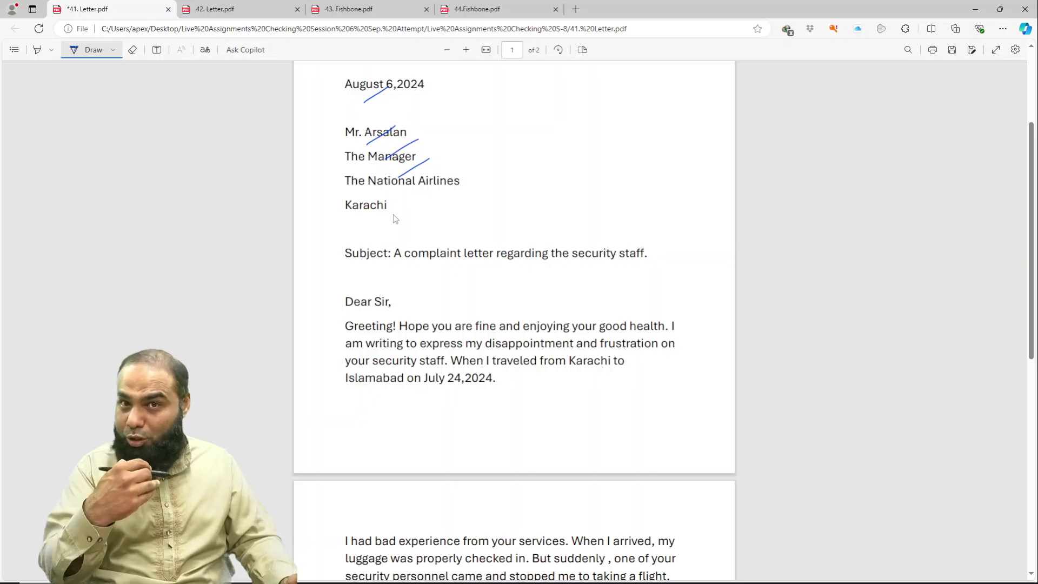
drag(374, 215, 407, 197)
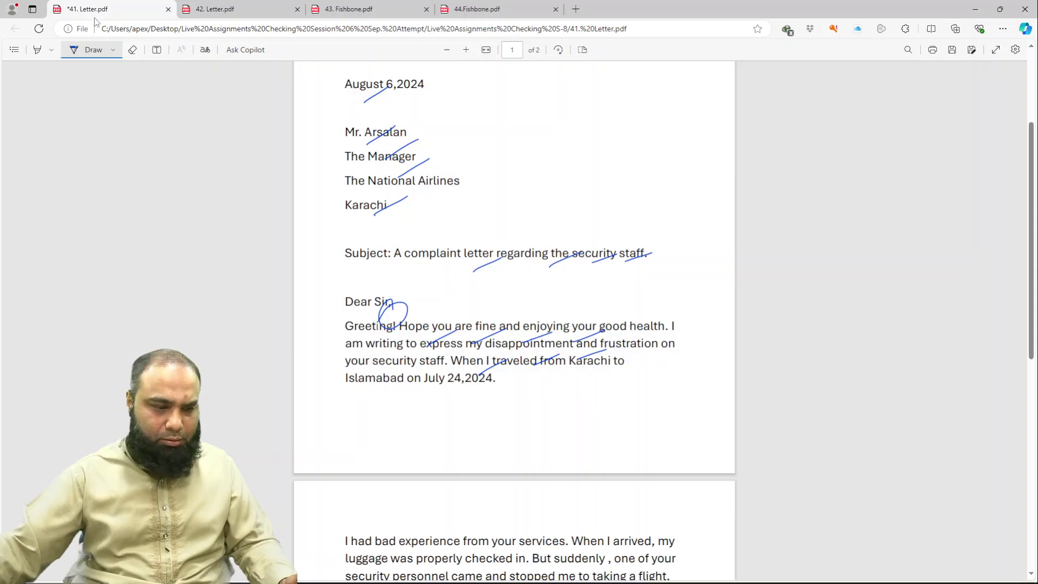
Step: Back in 42. Letter.pdf, draw an arrow mark under the address line
click(194, 12)
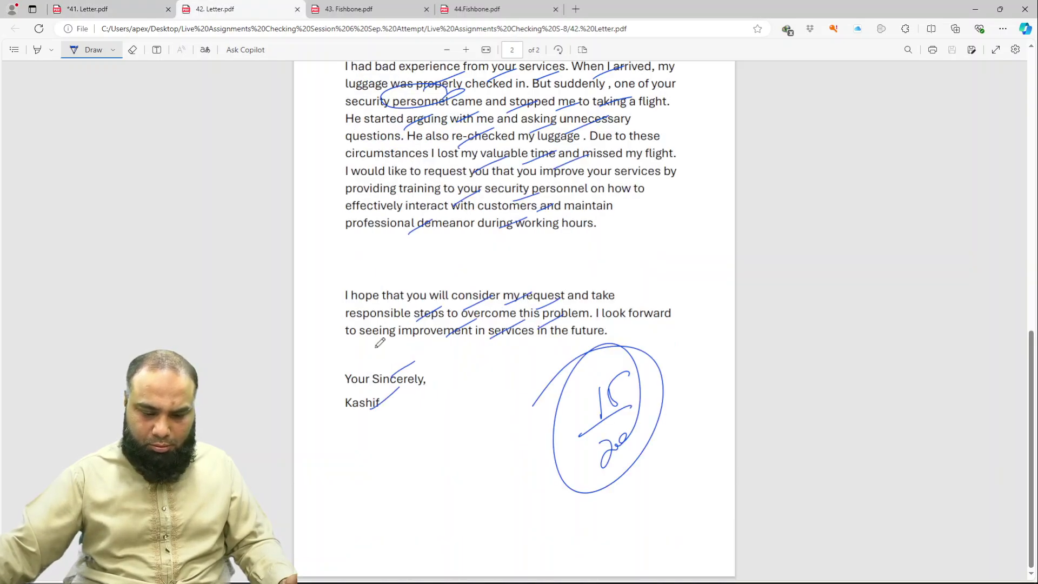
scroll(380, 342, up, 3)
scroll(380, 342, up, 2)
scroll(380, 342, up, 1)
scroll(379, 342, up, 2)
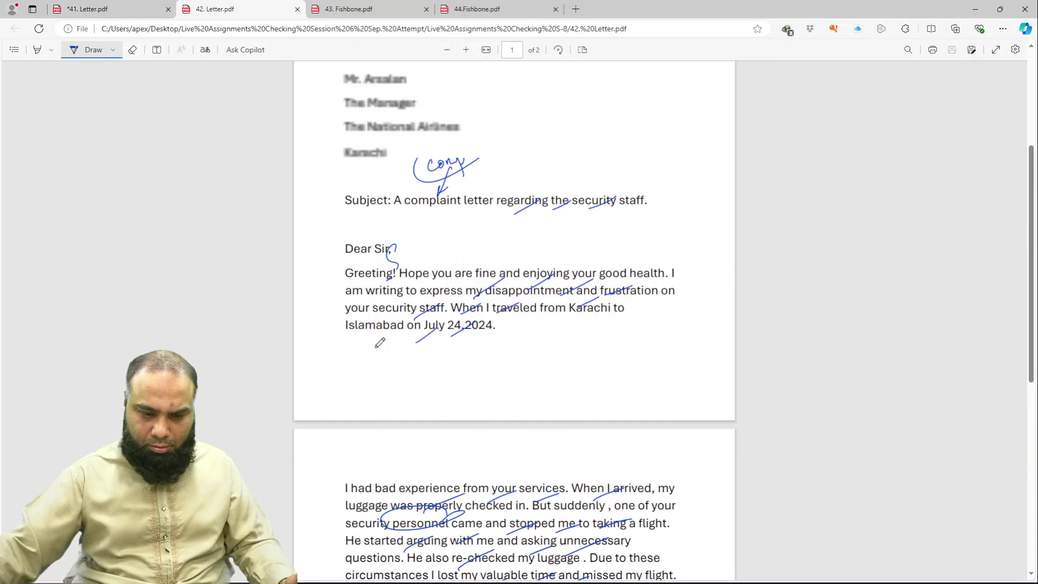
scroll(380, 342, up, 3)
scroll(308, 200, up, 1)
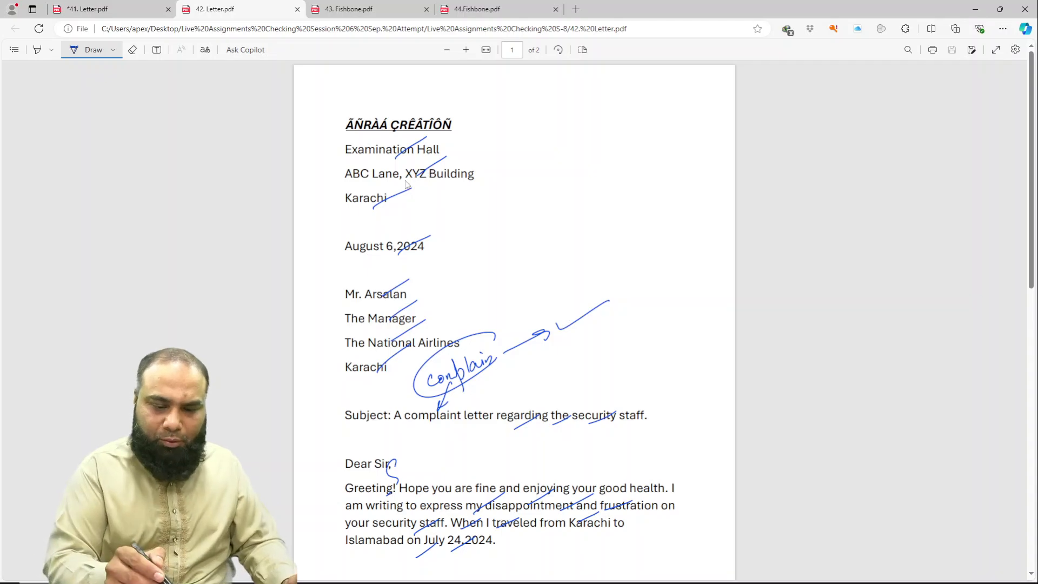
drag(403, 179, 347, 187)
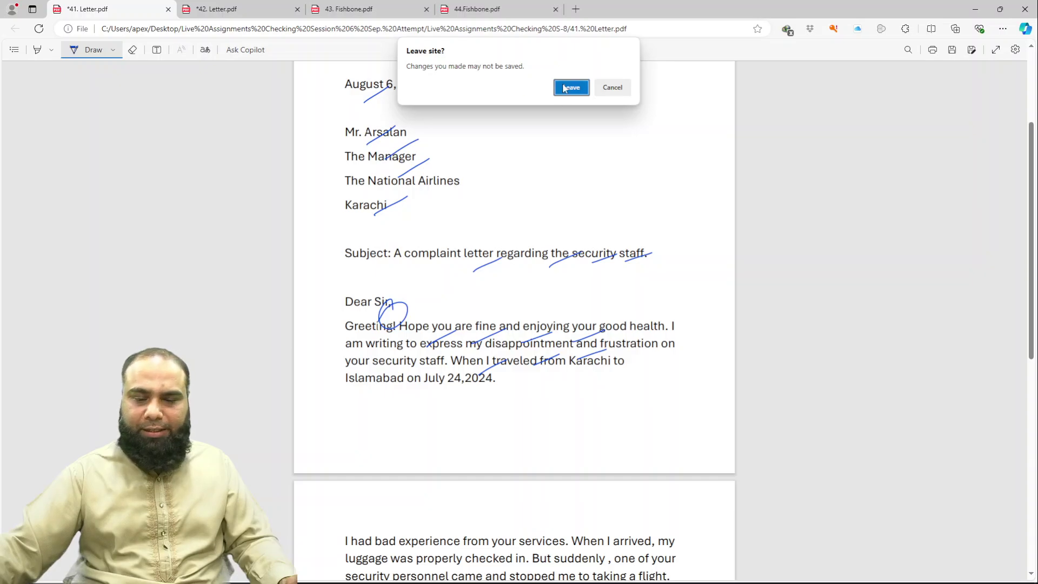
Step: Close 41. Letter.pdf without saving, save 42. Letter.pdf, and close Edge
click(564, 88)
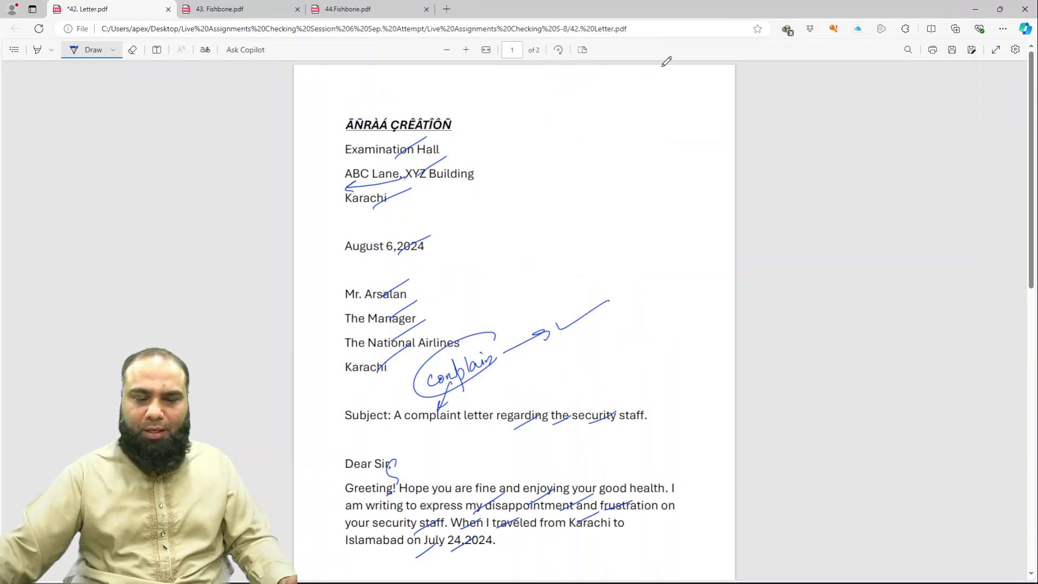
click(1024, 9)
click(611, 90)
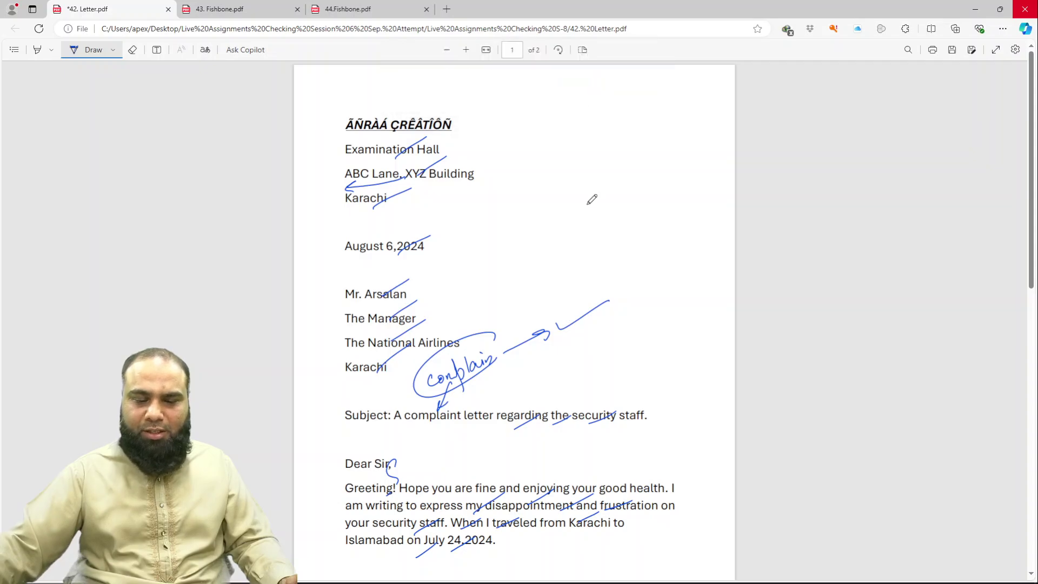
key(ctrl+s)
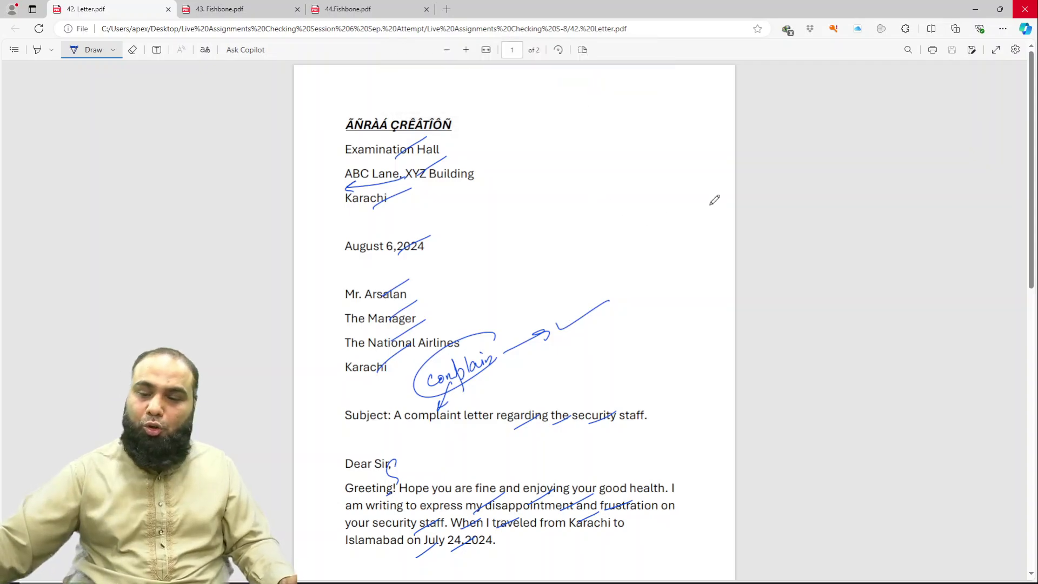
click(1024, 9)
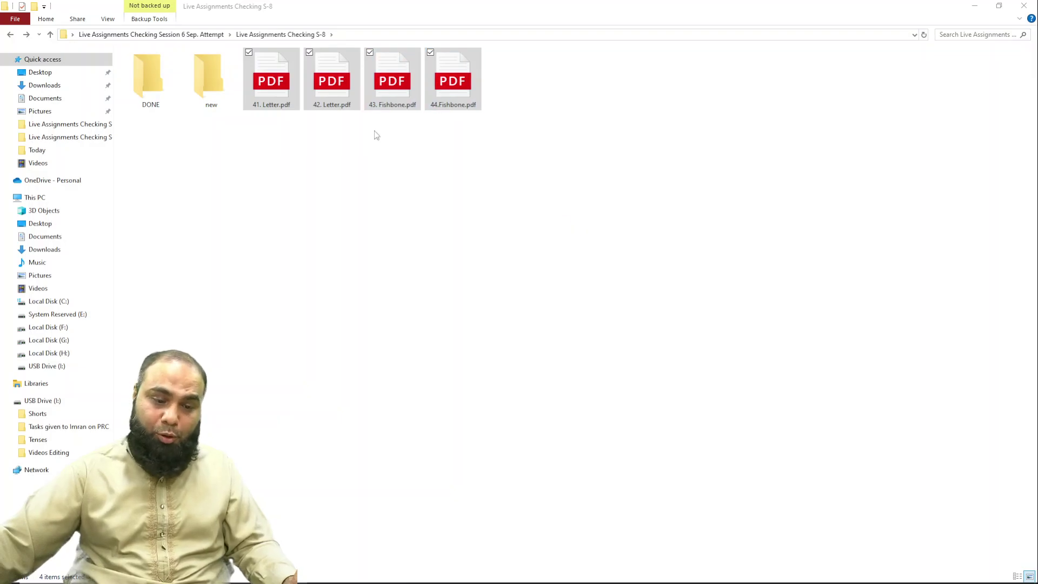
Step: Move PDFs 41–44 into the new folder, open it, select all 72 files, and show large icons
mouse_move(392, 86)
mouse_down()
mouse_move(280, 129)
mouse_move(215, 96)
mouse_up()
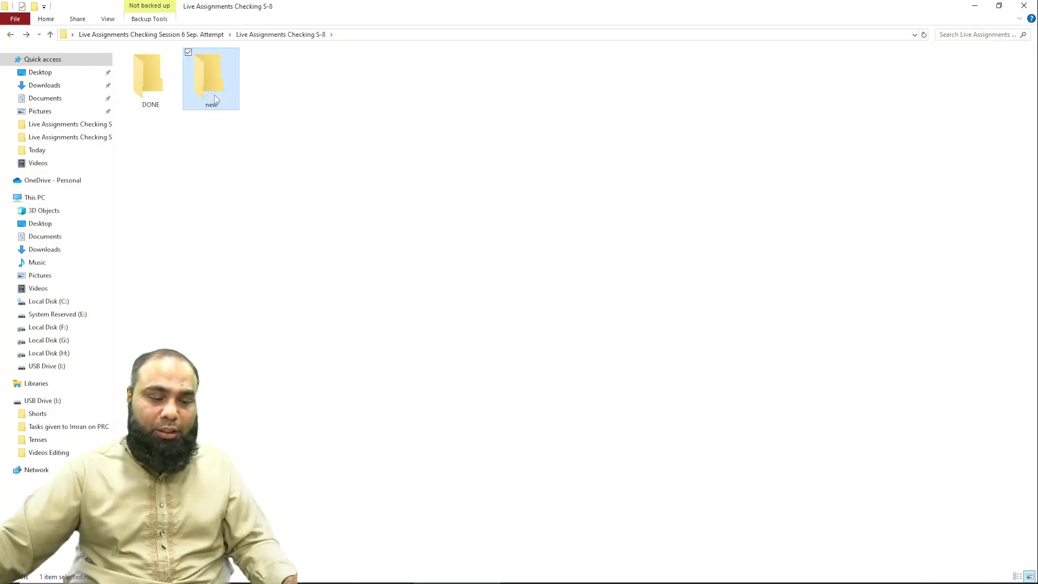
double_click(214, 95)
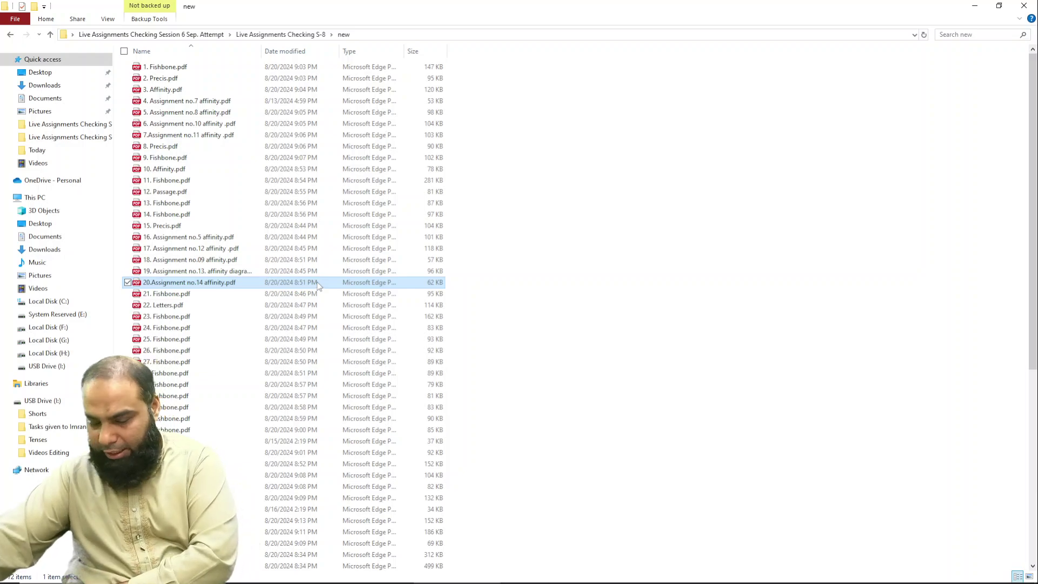
key(ctrl+a)
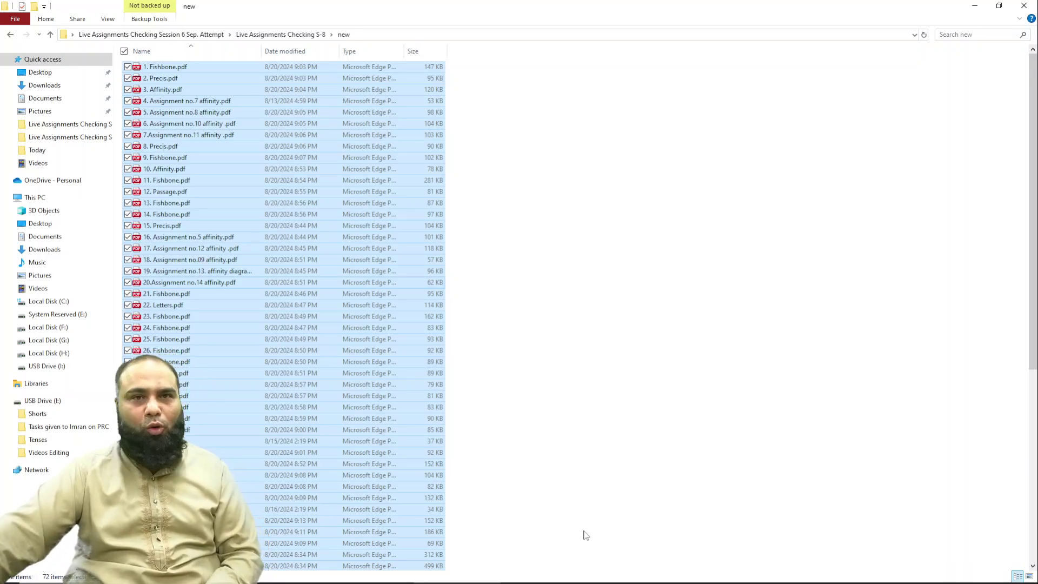
click(1027, 578)
click(598, 493)
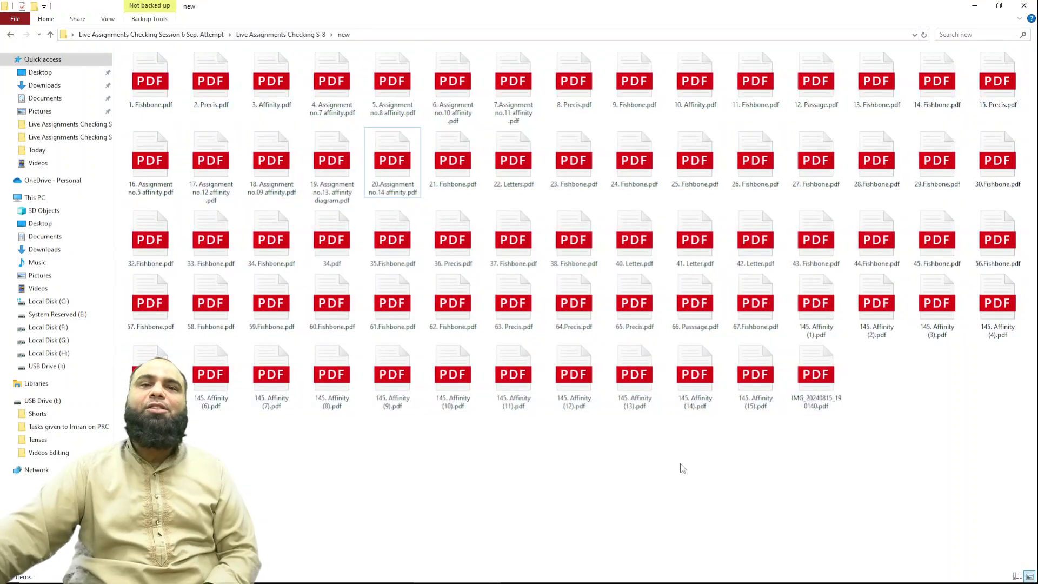